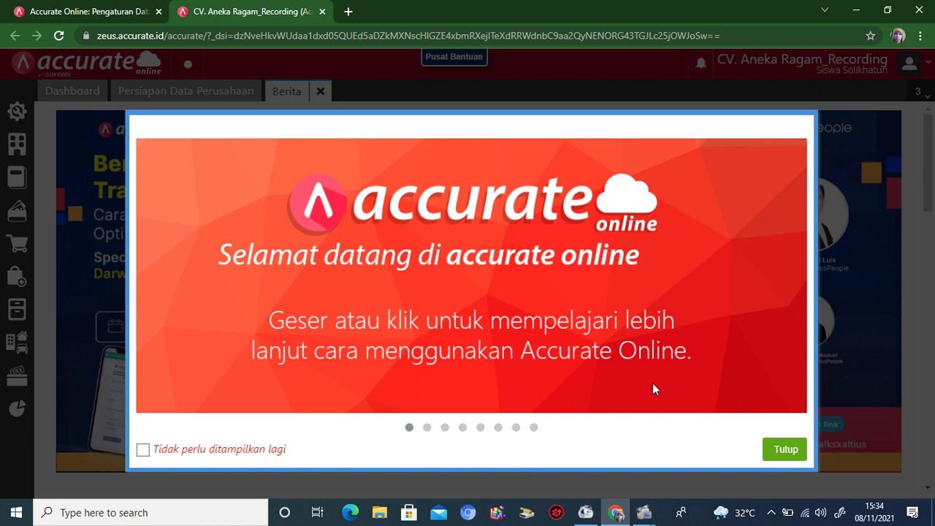
Dismiss the welcome dialog, close the Berita page and open the Daftar Laporan report list
{"action": "left_click", "coordinate": [785, 450]}
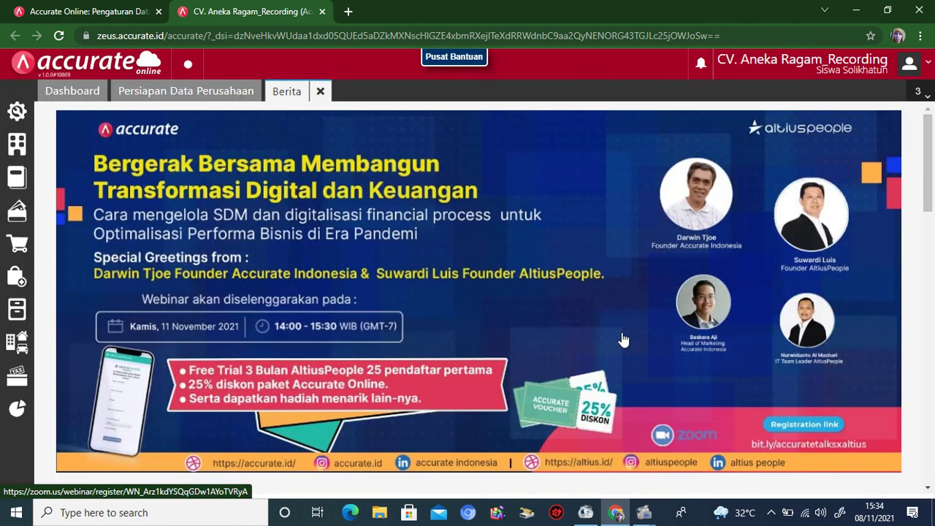
{"action": "left_click", "coordinate": [319, 90]}
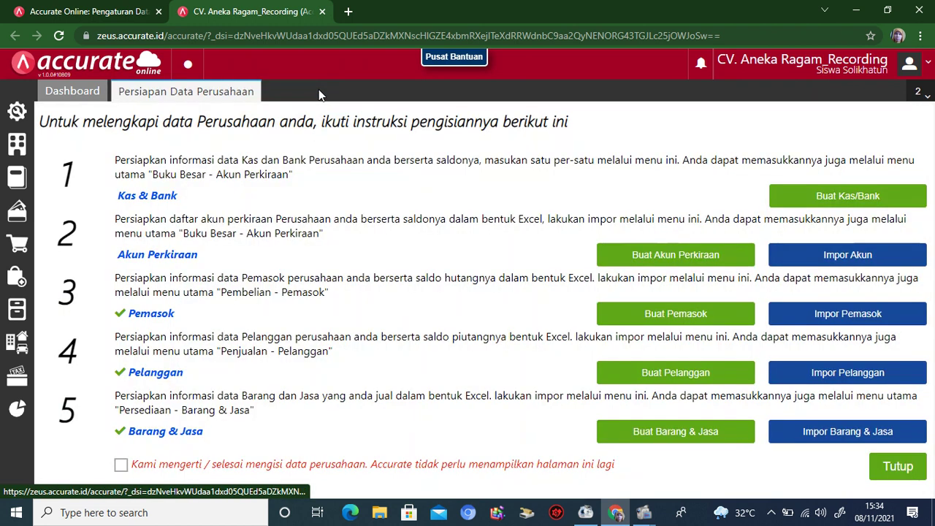
{"action": "left_click", "coordinate": [20, 409]}
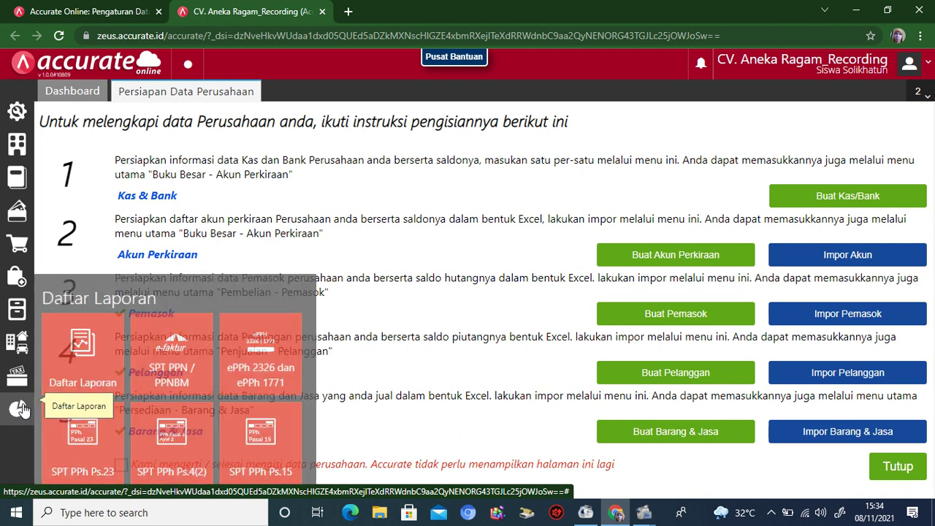
{"action": "left_click", "coordinate": [79, 353]}
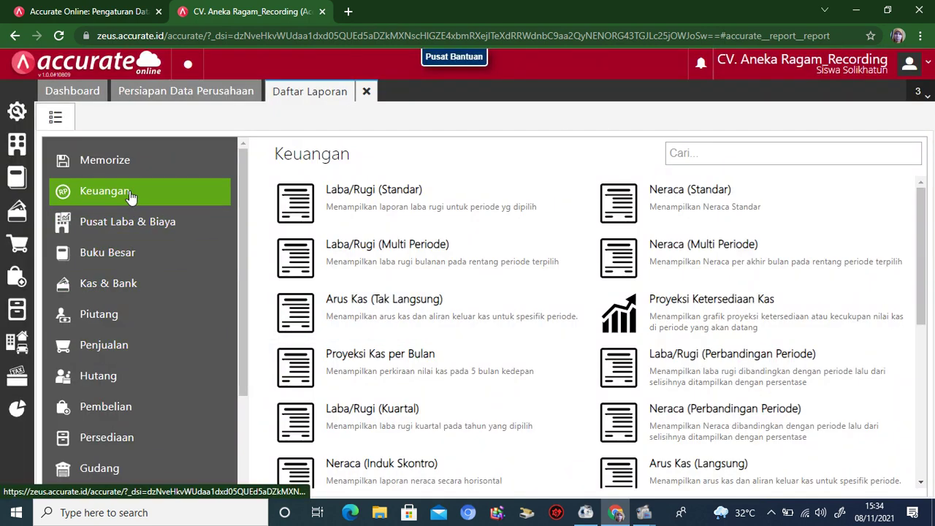
Display the Neraca (Induk Skontro) report as of 31/12/2017 including zero-balance data, review it, and close the report and company data preparation pages
{"action": "left_click", "coordinate": [396, 478]}
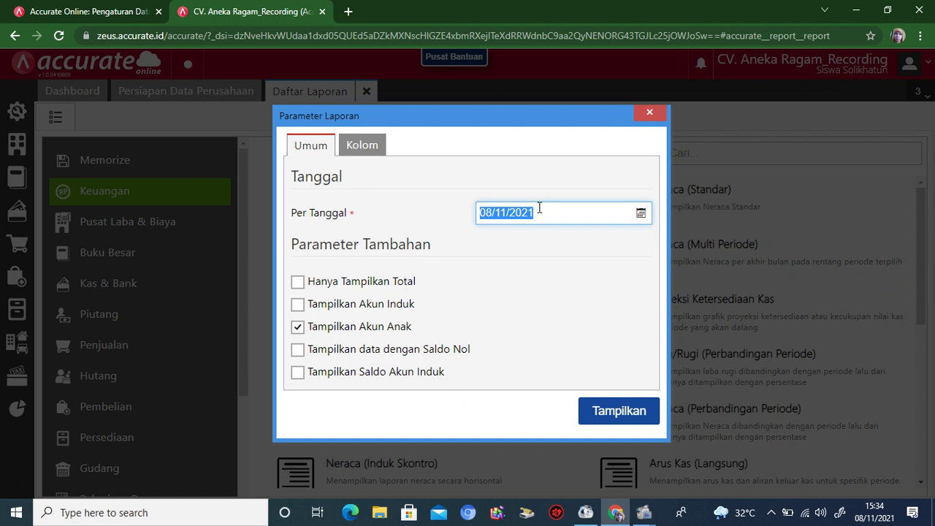
{"action": "type", "text": "31/12/"}
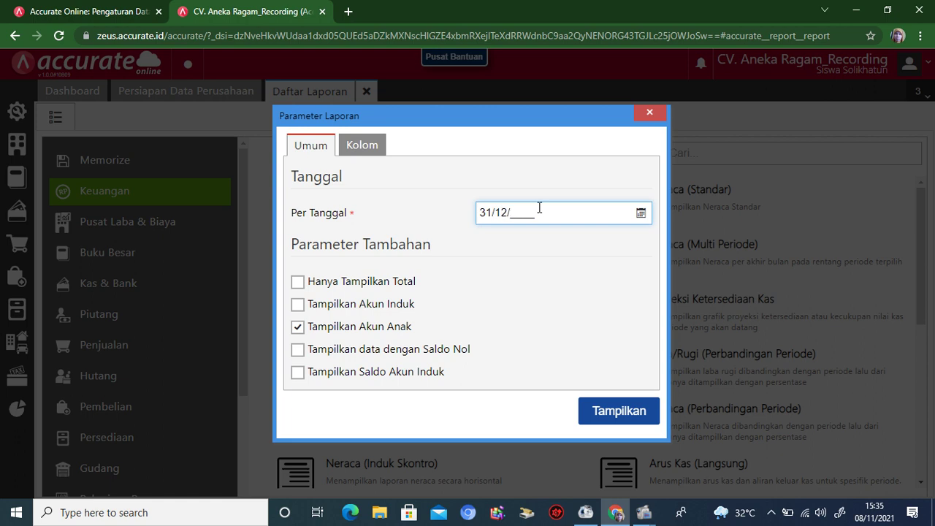
{"action": "type", "text": "2017"}
{"action": "left_click", "coordinate": [298, 351]}
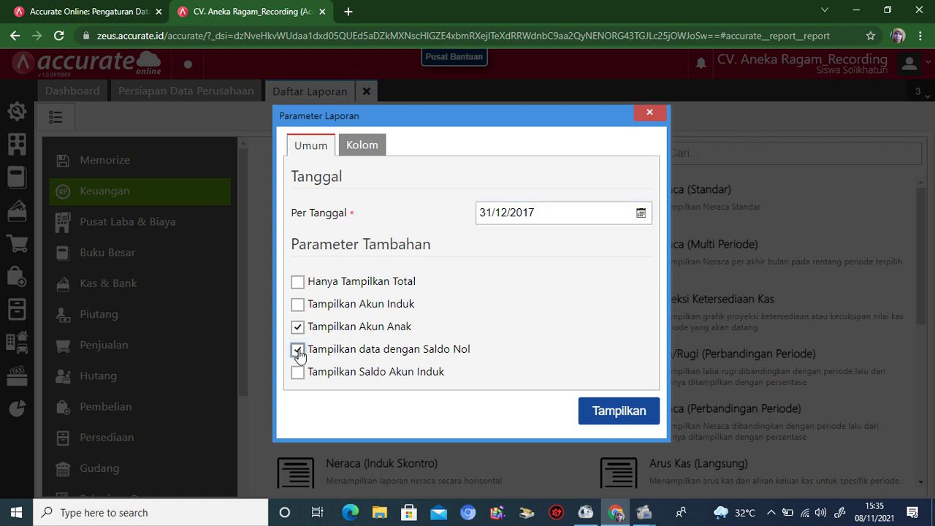
{"action": "left_click", "coordinate": [621, 411]}
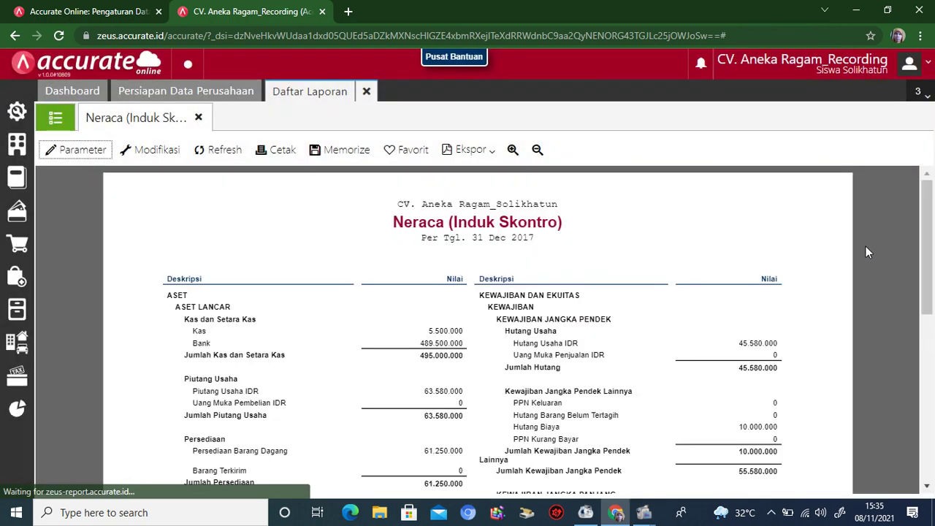
{"action": "left_click_drag", "start_coordinate": [926, 202], "coordinate": [932, 292]}
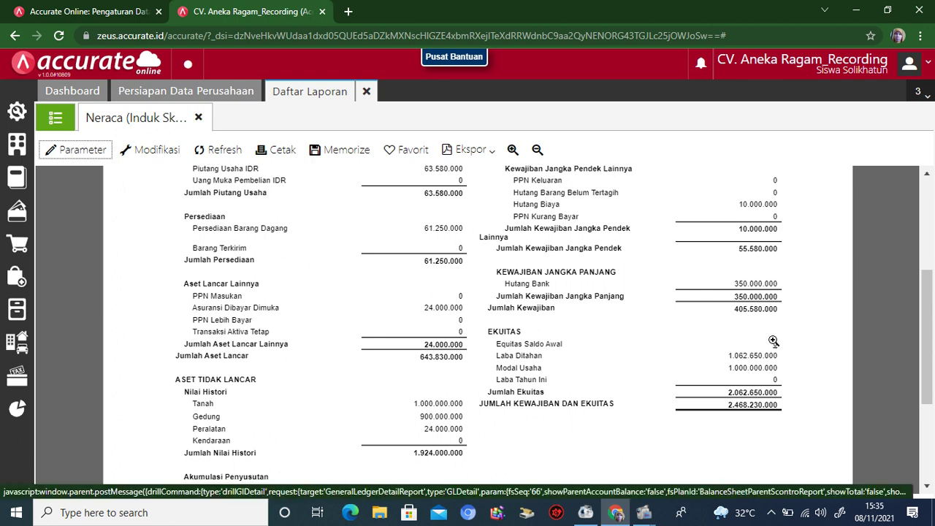
{"action": "left_click", "coordinate": [367, 95]}
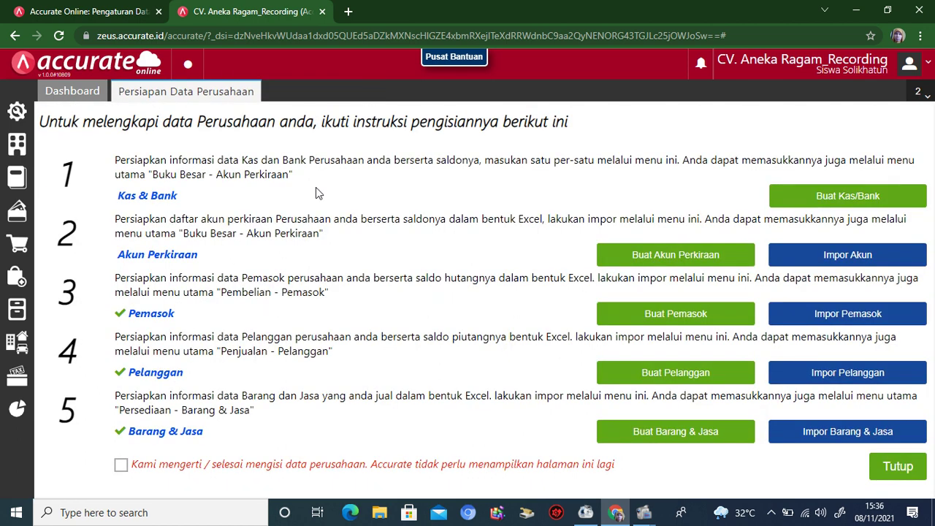
{"action": "left_click", "coordinate": [896, 466]}
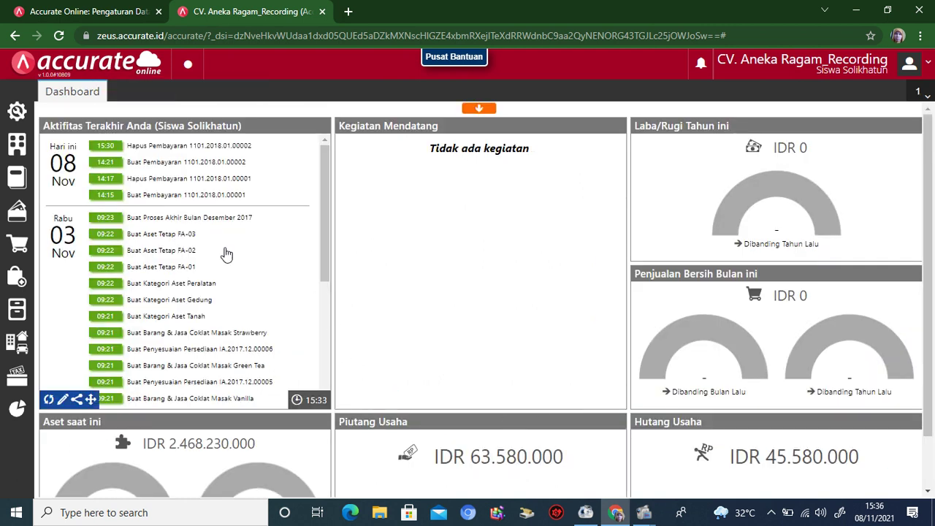
Start a new Pembayaran under Kas & Bank, paid from Kas and dated 02/01/2018
{"action": "left_click", "coordinate": [18, 212]}
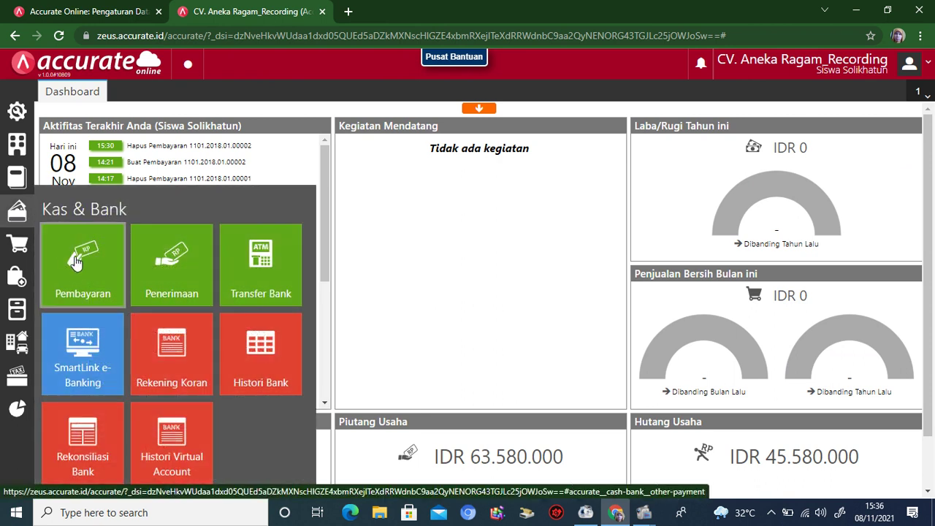
{"action": "left_click", "coordinate": [75, 258]}
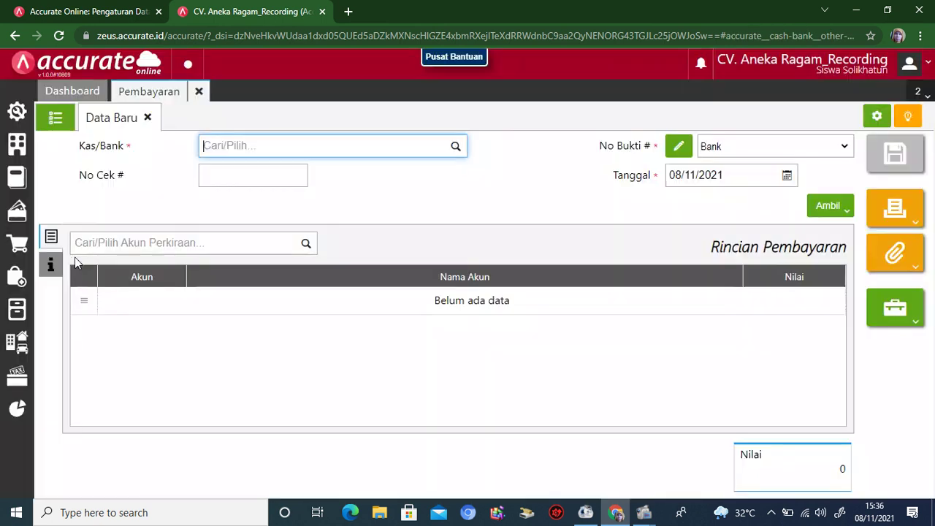
{"action": "left_click", "coordinate": [455, 148]}
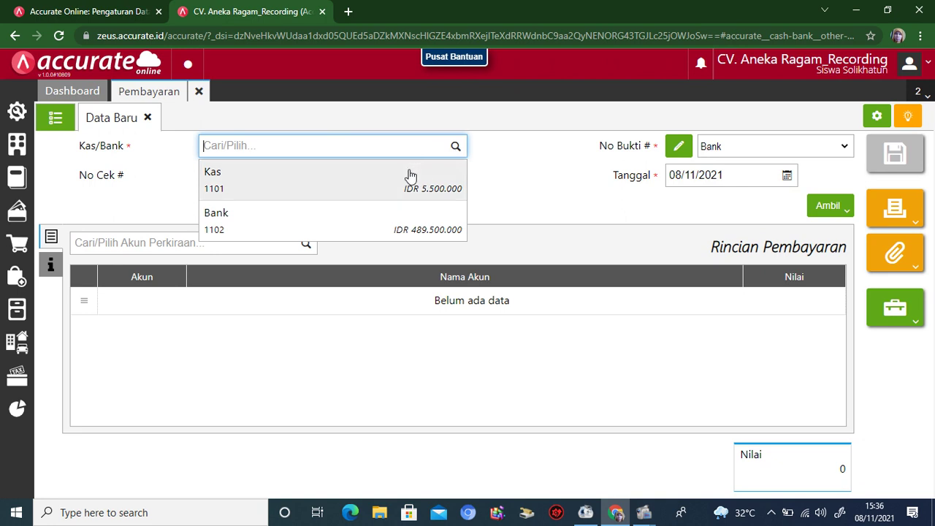
{"action": "left_click", "coordinate": [391, 183]}
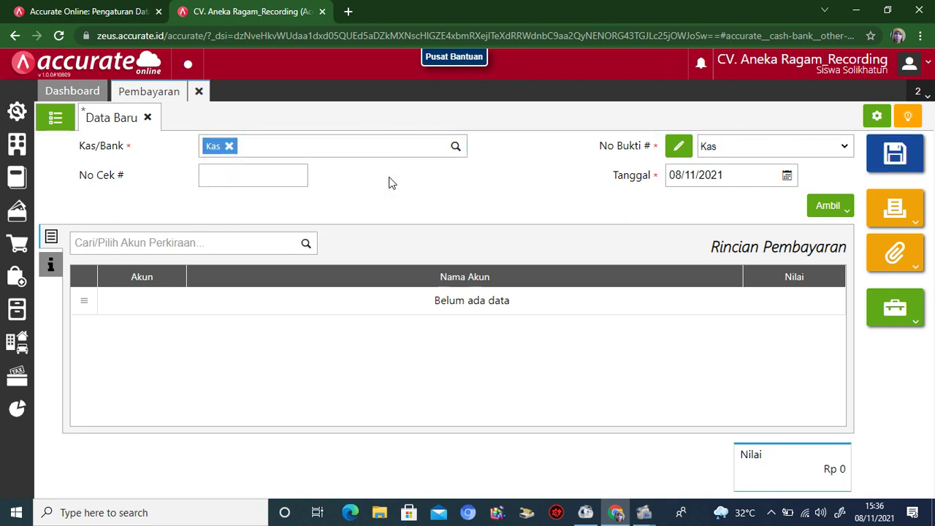
{"action": "left_click", "coordinate": [702, 179]}
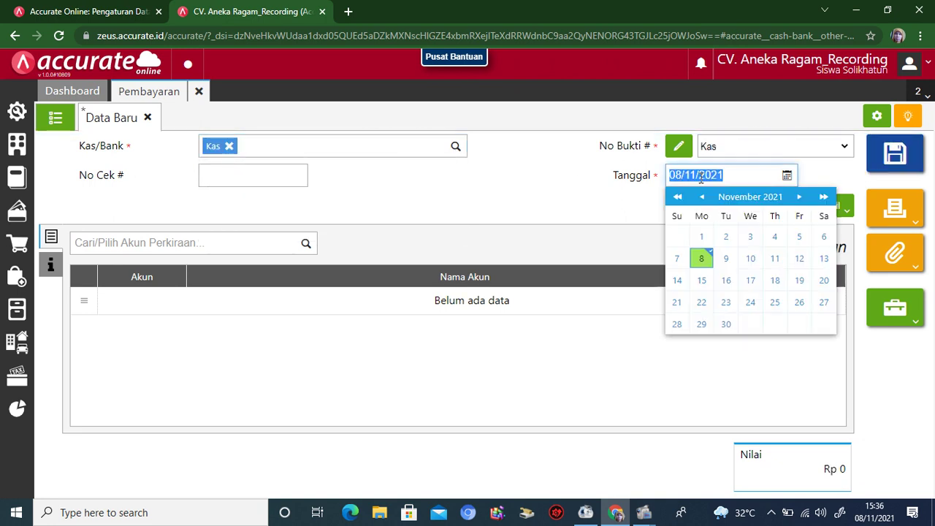
{"action": "type", "text": "02/01/2"}
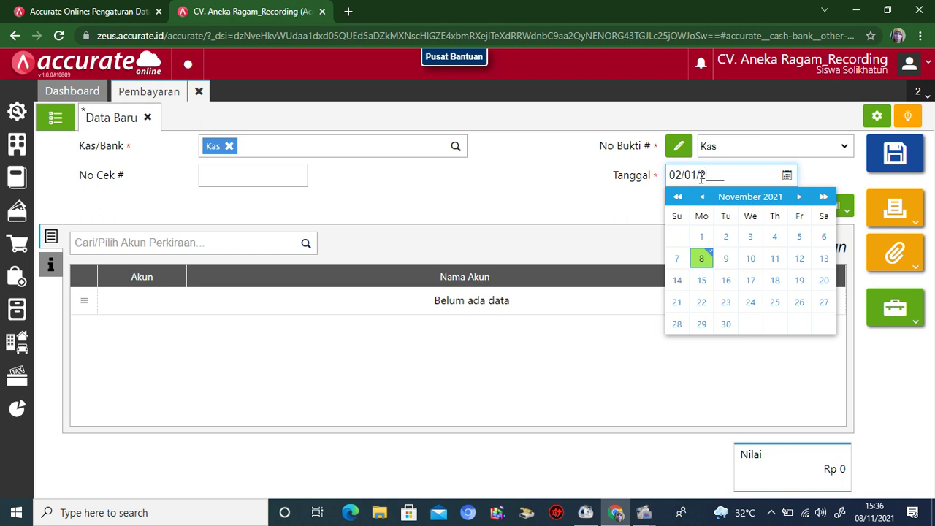
{"action": "type", "text": "018"}
Add the Beban Gaji account to the payment details with a value of Rp 5.000.000
{"action": "left_click", "coordinate": [304, 244]}
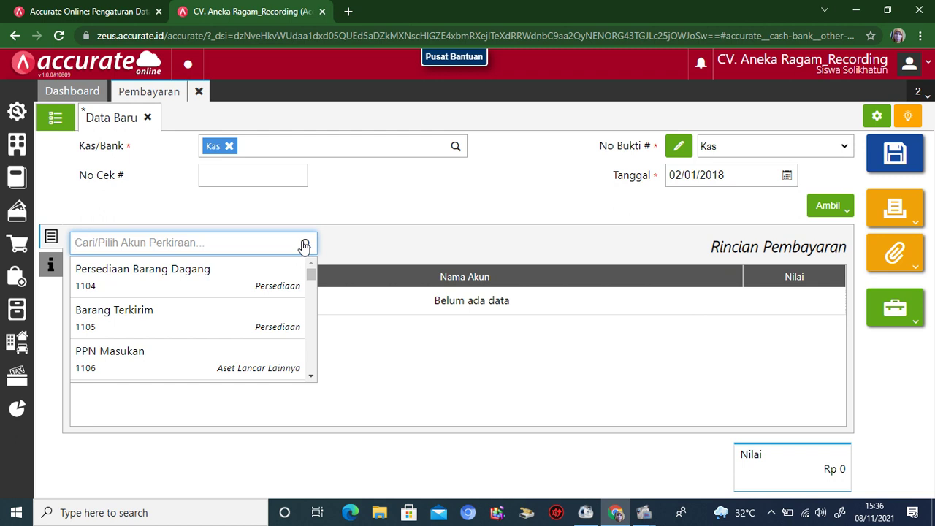
{"action": "type", "text": "gaji"}
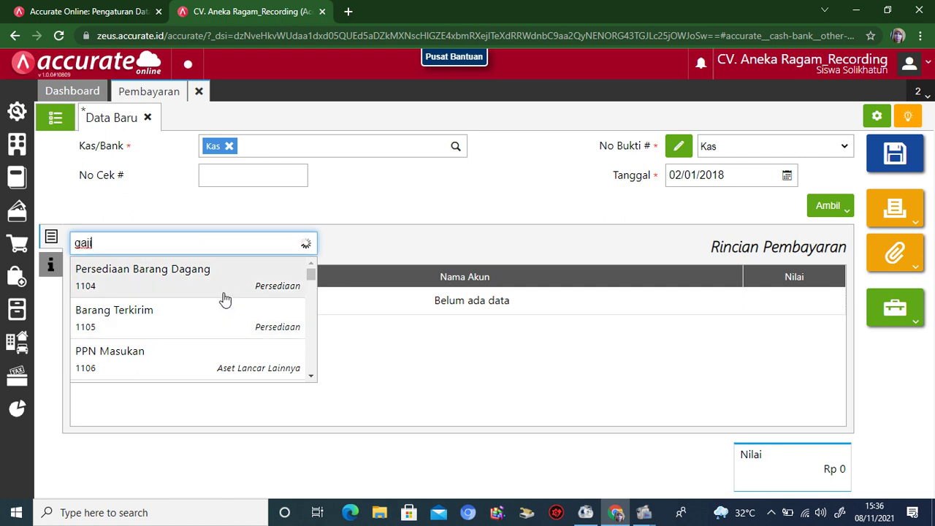
{"action": "left_click", "coordinate": [165, 276]}
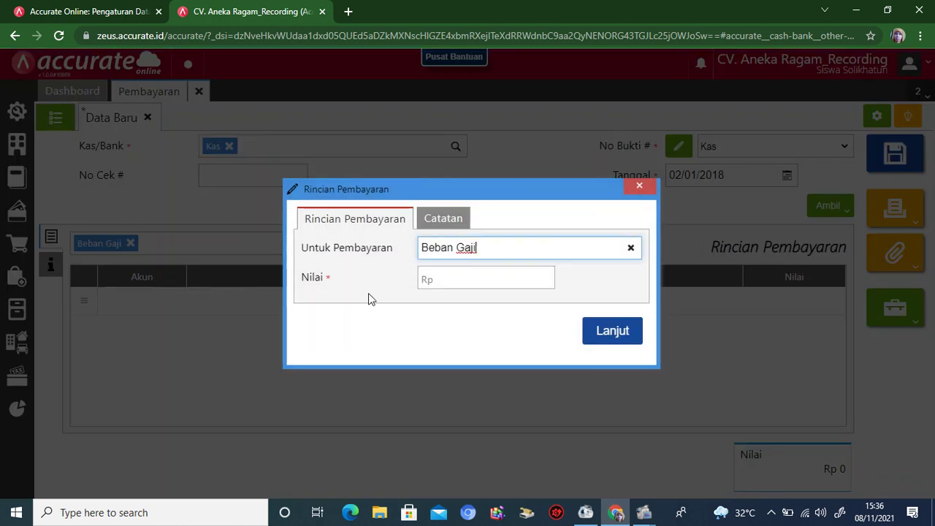
{"action": "left_click", "coordinate": [439, 278]}
{"action": "type", "text": "5000000"}
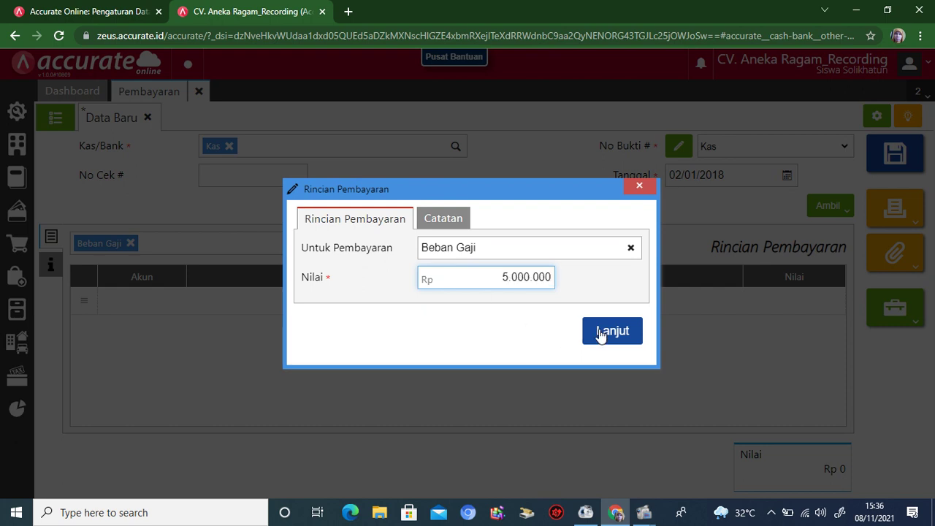
{"action": "left_click", "coordinate": [603, 330]}
Enter the payment note "Pembayaran gaji bulan Desember 2017" and the recipient "Karyawan CV. ANeka Ragam"
{"action": "left_click", "coordinate": [51, 265]}
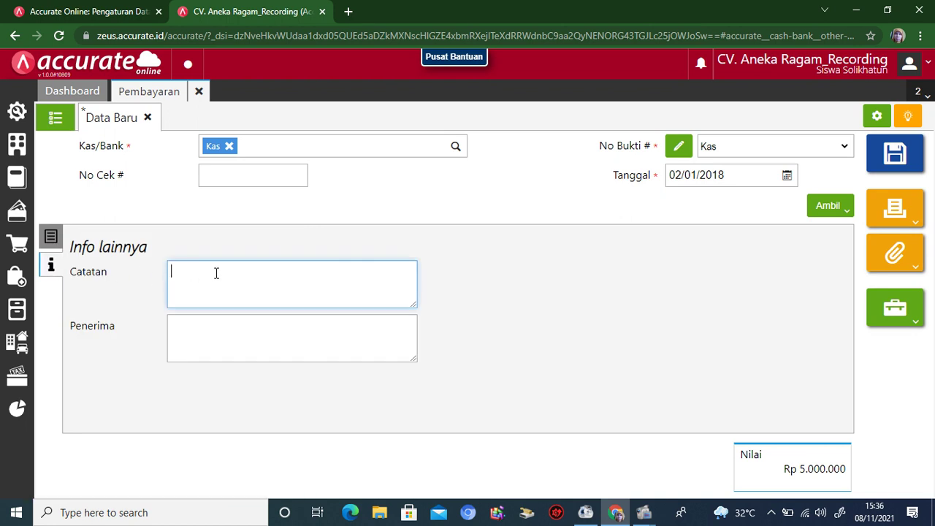
{"action": "type", "text": "Pembayaran gaji bulan "}
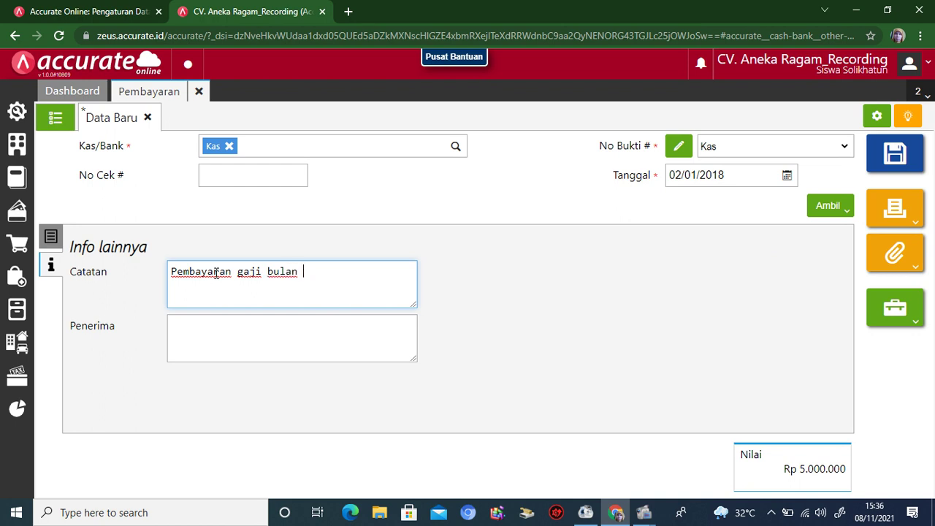
{"action": "type", "text": "Desember 2017"}
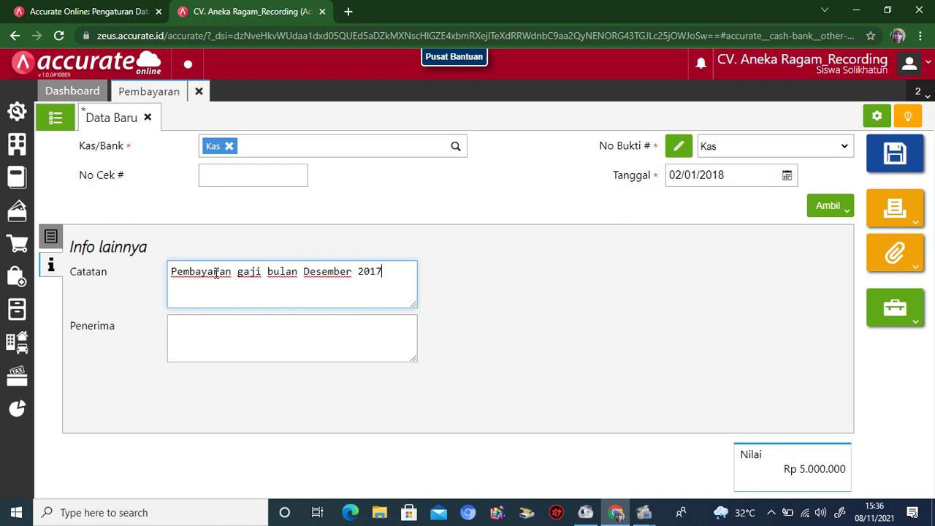
{"action": "left_click", "coordinate": [225, 328]}
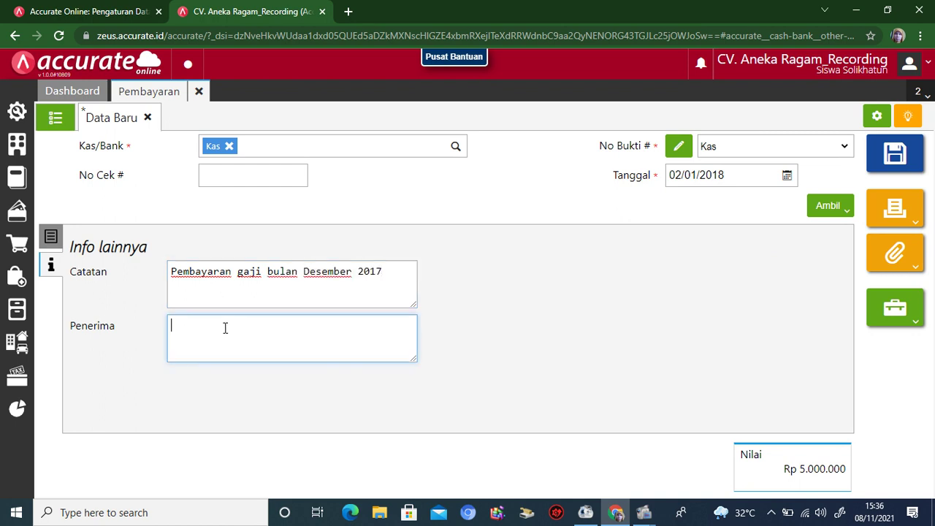
{"action": "type", "text": "Karywwan CV. AN"}
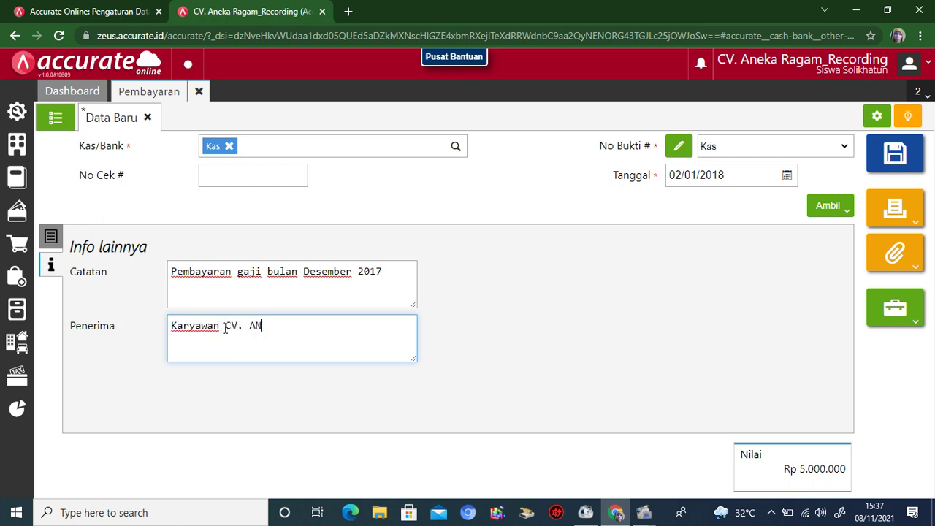
{"action": "type", "text": "eka Ragam"}
Generate the print preview of the payment voucher, review it, and close the preview and the Pembayaran page
{"action": "left_click", "coordinate": [897, 209]}
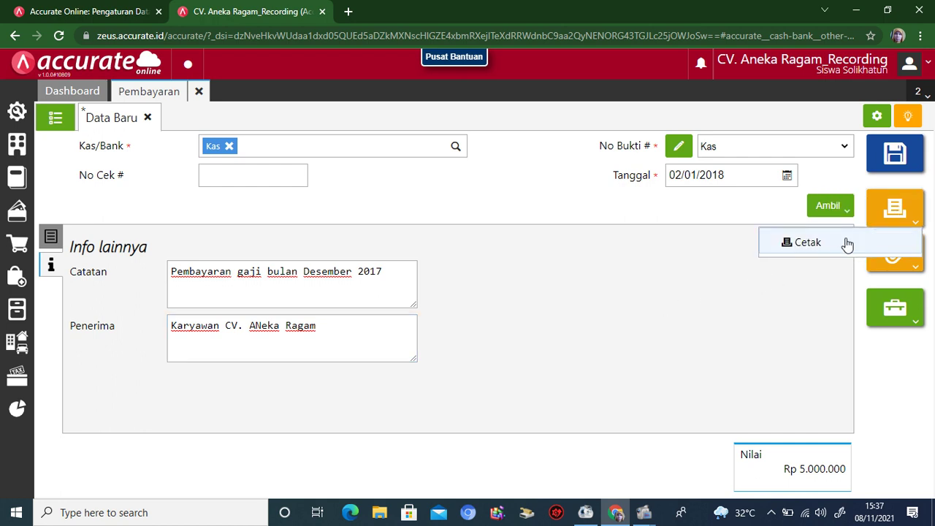
{"action": "left_click", "coordinate": [845, 244]}
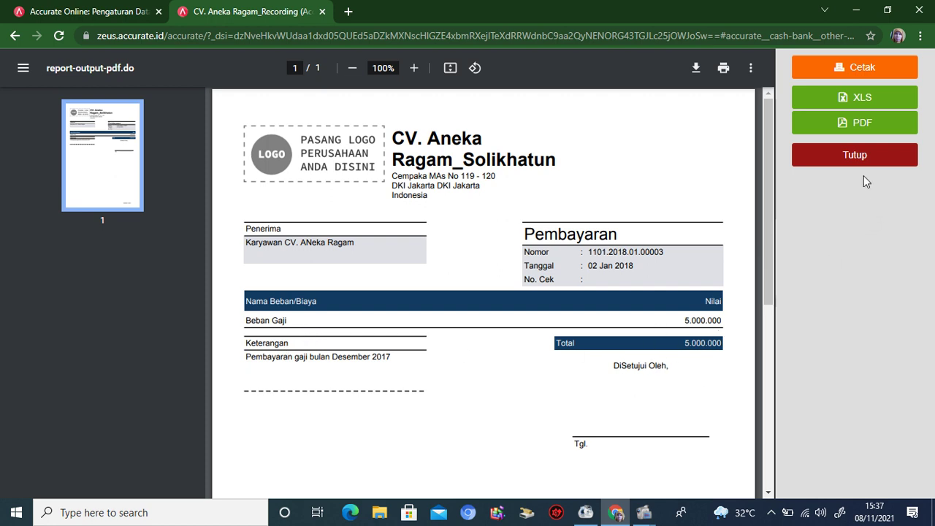
{"action": "left_click", "coordinate": [849, 161]}
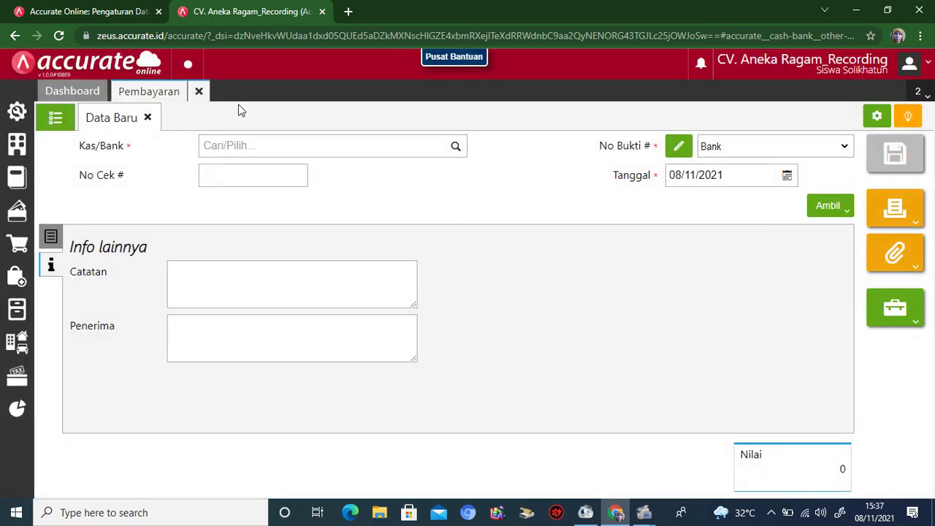
{"action": "left_click", "coordinate": [198, 91]}
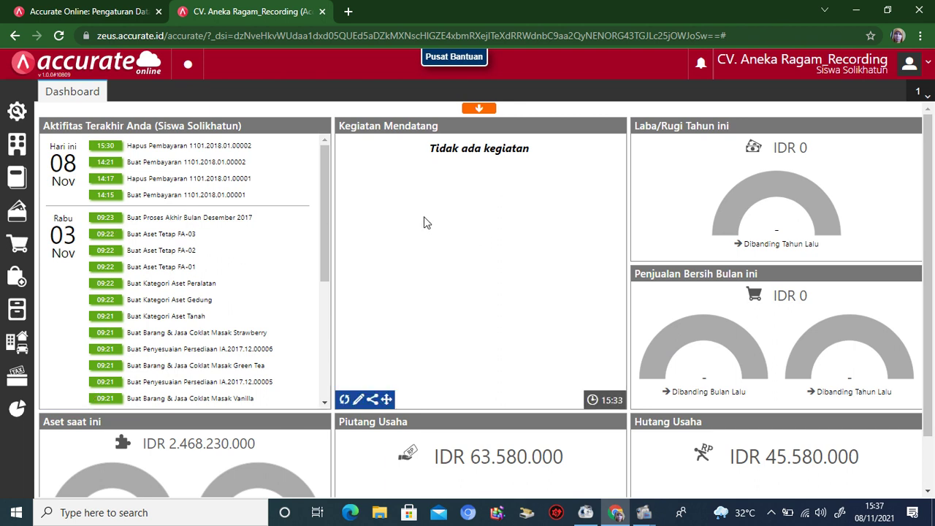
Start a new Permintaan Barang record dated 03/01/2018
{"action": "left_click", "coordinate": [27, 310]}
{"action": "left_click", "coordinate": [85, 261]}
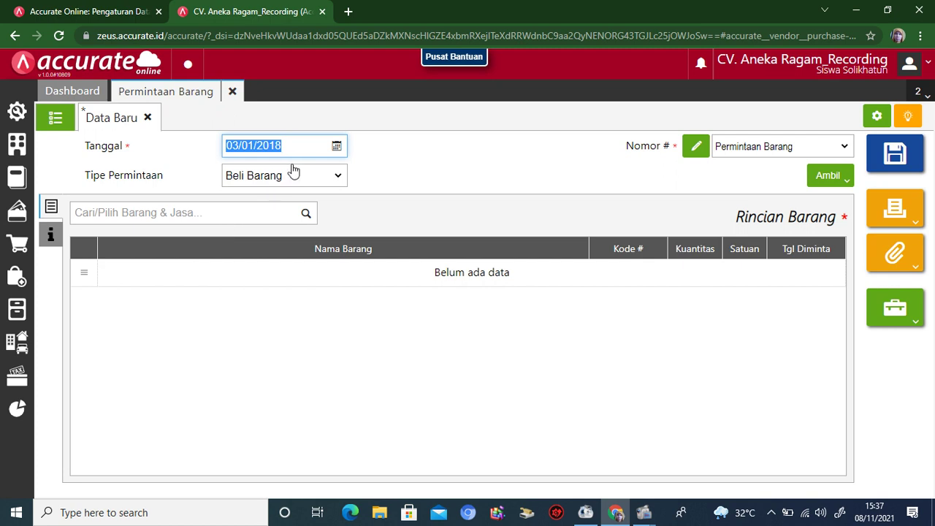
{"action": "type", "text": "03/01/2018"}
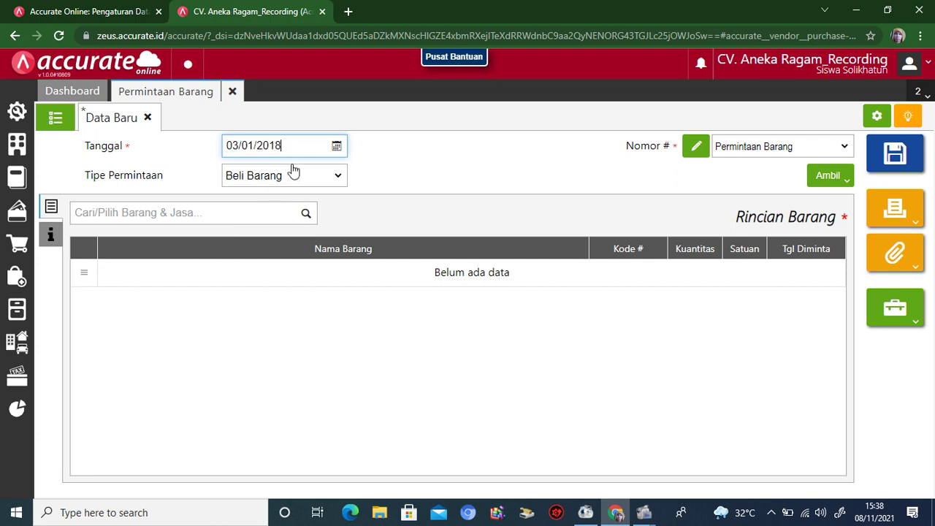
Add Coklat Masak Vanilla to the goods request with a quantity of 100 PCS
{"action": "left_click", "coordinate": [305, 215]}
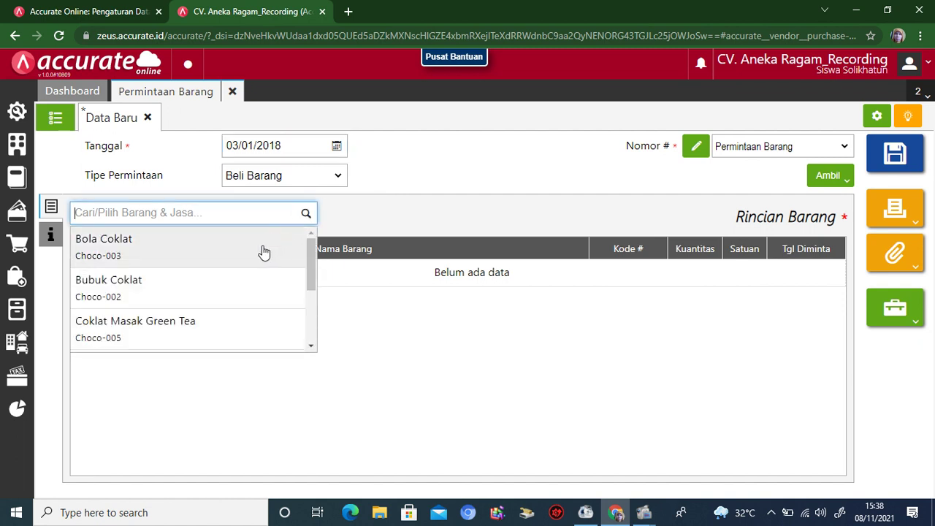
{"action": "left_click_drag", "start_coordinate": [314, 260], "coordinate": [307, 318]}
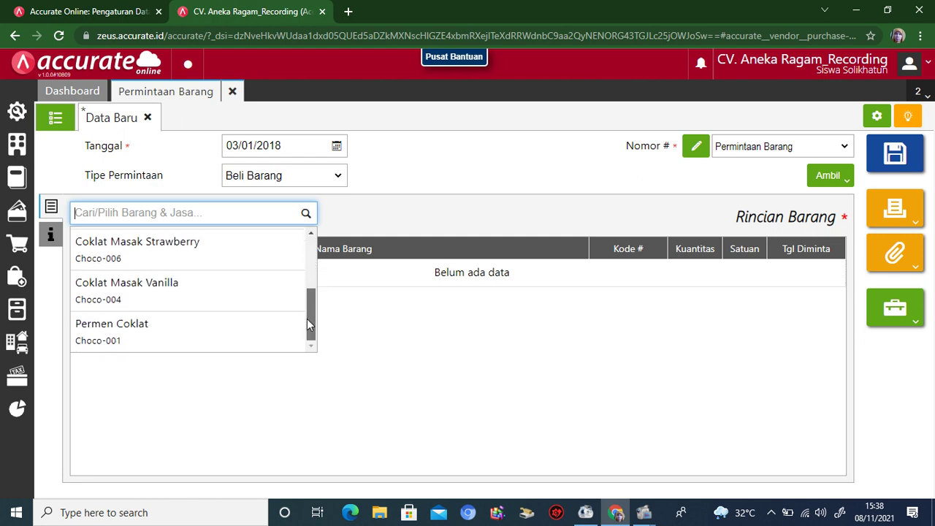
{"action": "left_click", "coordinate": [260, 299]}
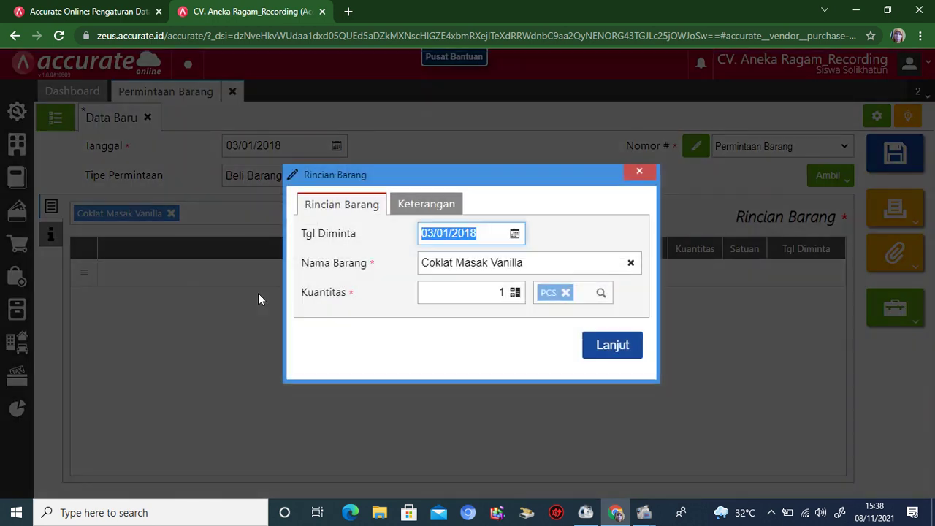
{"action": "left_click", "coordinate": [502, 293]}
{"action": "type", "text": "100"}
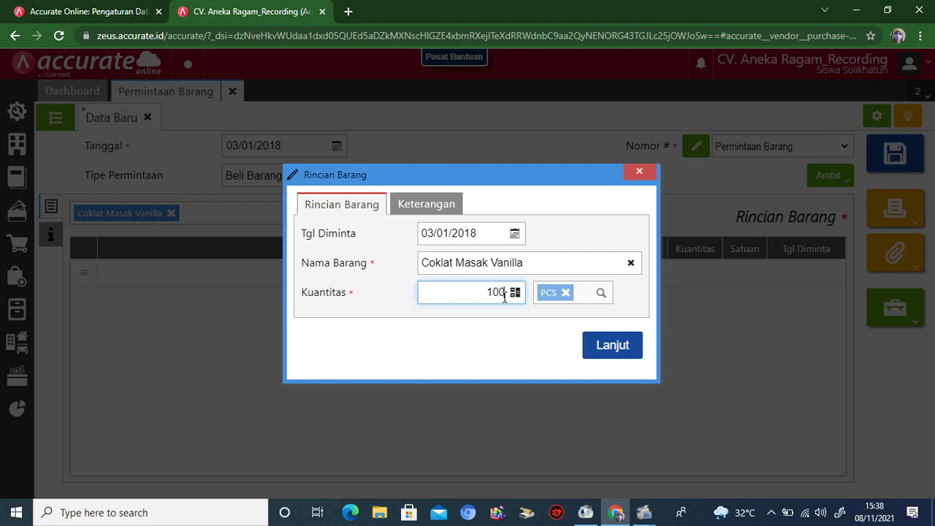
{"action": "left_click", "coordinate": [594, 356]}
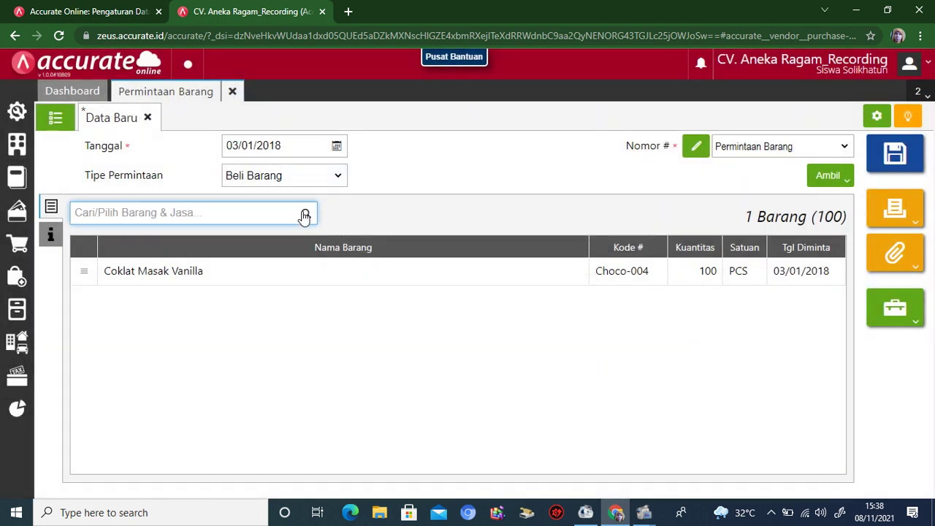
Add Coklat Masak Strawberry to the goods request with a quantity of 100 PCS
{"action": "left_click_drag", "start_coordinate": [309, 247], "coordinate": [315, 303]}
{"action": "left_click", "coordinate": [272, 251]}
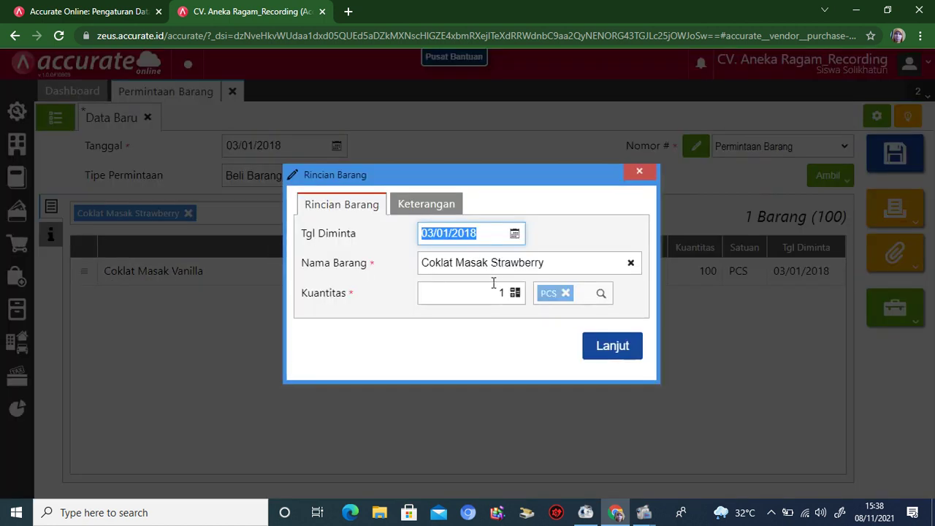
{"action": "left_click", "coordinate": [503, 291]}
{"action": "type", "text": "100"}
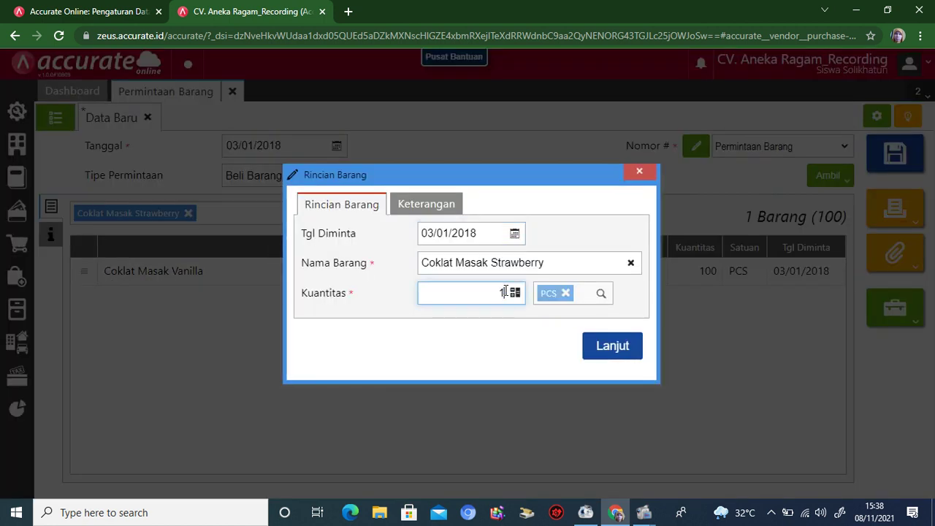
{"action": "left_click", "coordinate": [607, 349]}
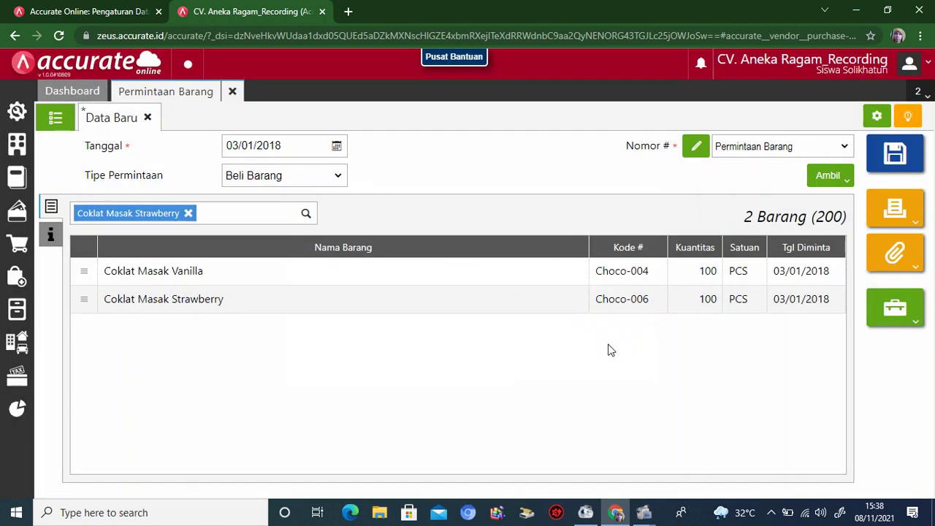
Add Coklat Masak Green Tea to the goods request with a quantity of 100 PCS
{"action": "left_click", "coordinate": [303, 218]}
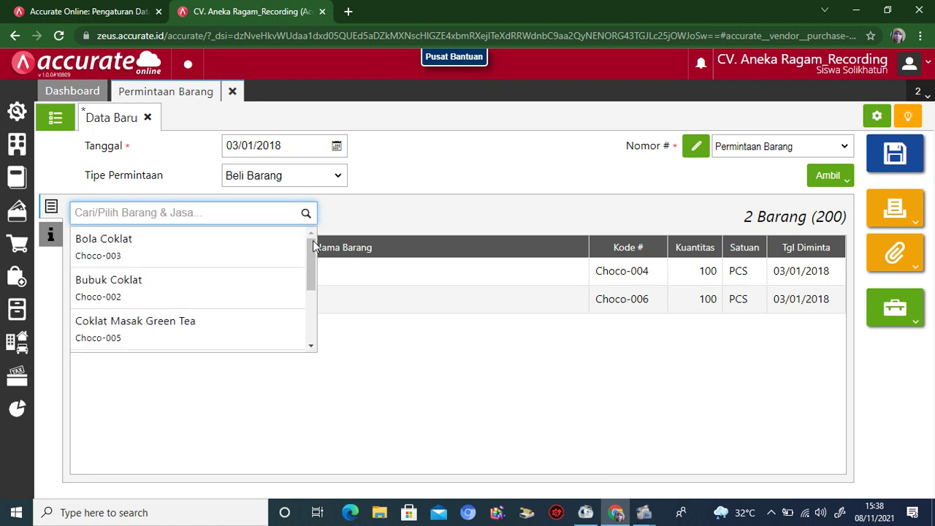
{"action": "scroll", "coordinate": [312, 271], "scroll_direction": "down", "scroll_amount": 1}
{"action": "left_click", "coordinate": [210, 299]}
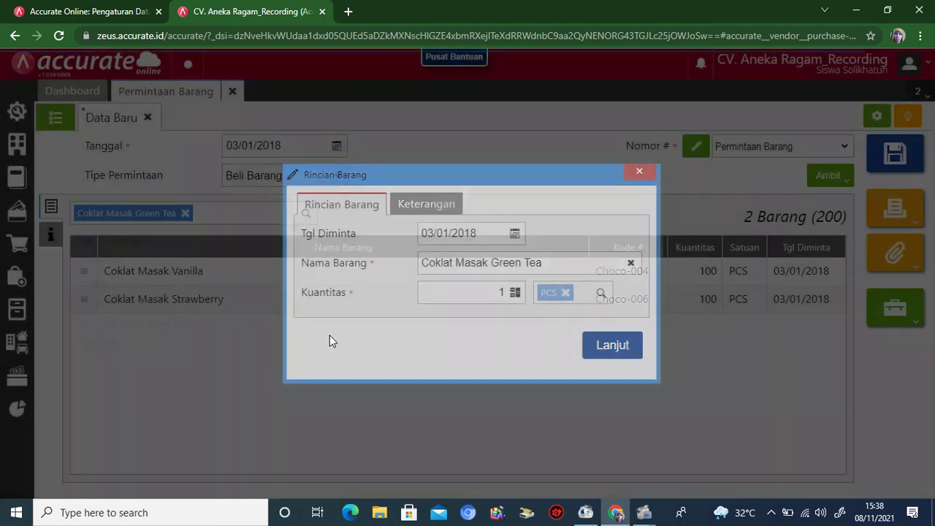
{"action": "left_click", "coordinate": [503, 292]}
{"action": "type", "text": "100"}
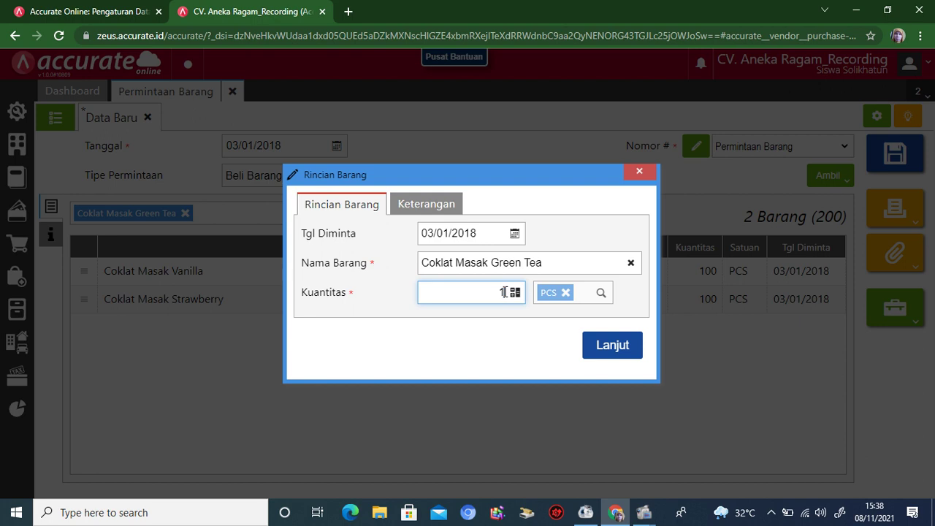
{"action": "left_click", "coordinate": [622, 345]}
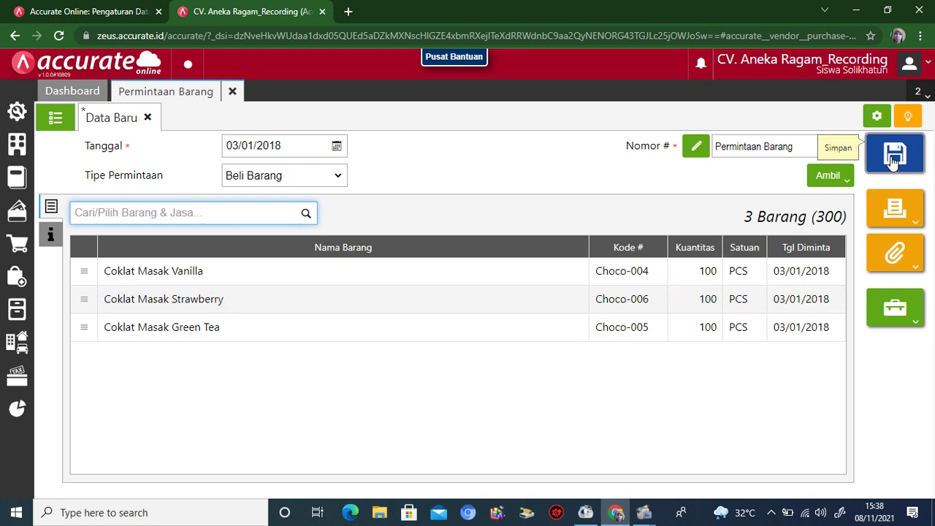
Generate the print preview of the goods request, review it, and close the preview and the Permintaan Barang page
{"action": "left_click", "coordinate": [893, 211]}
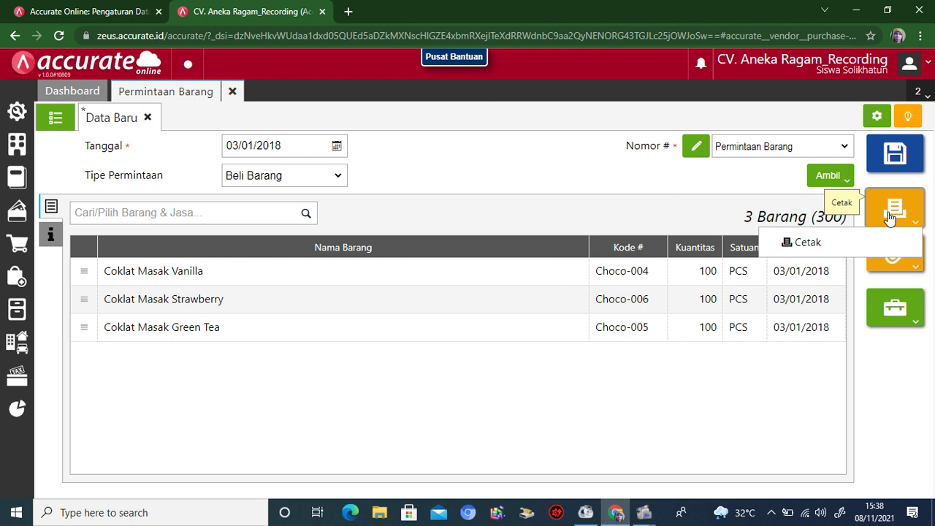
{"action": "left_click", "coordinate": [853, 246]}
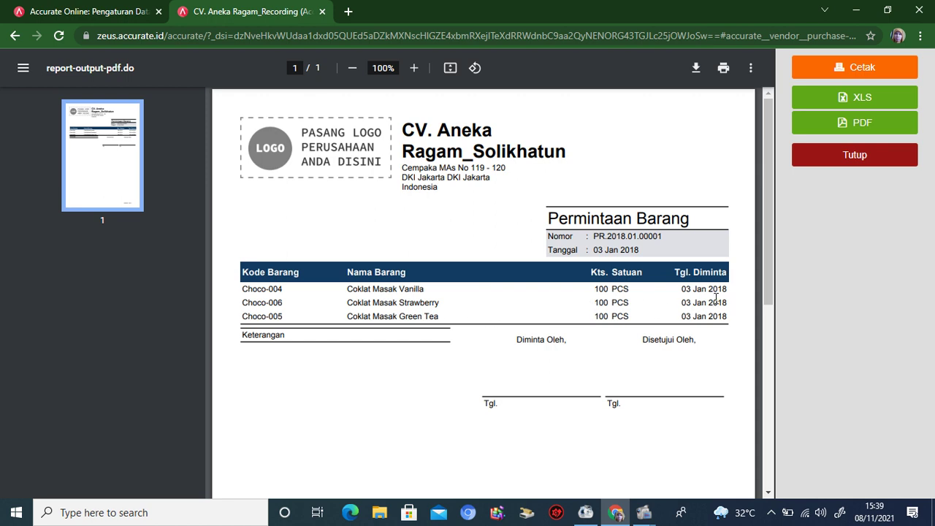
{"action": "left_click", "coordinate": [842, 158]}
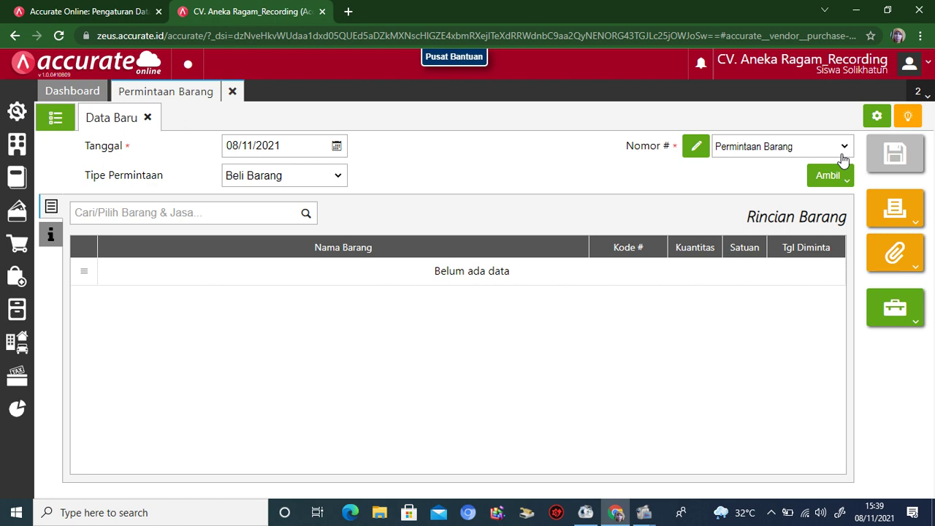
{"action": "left_click", "coordinate": [232, 91]}
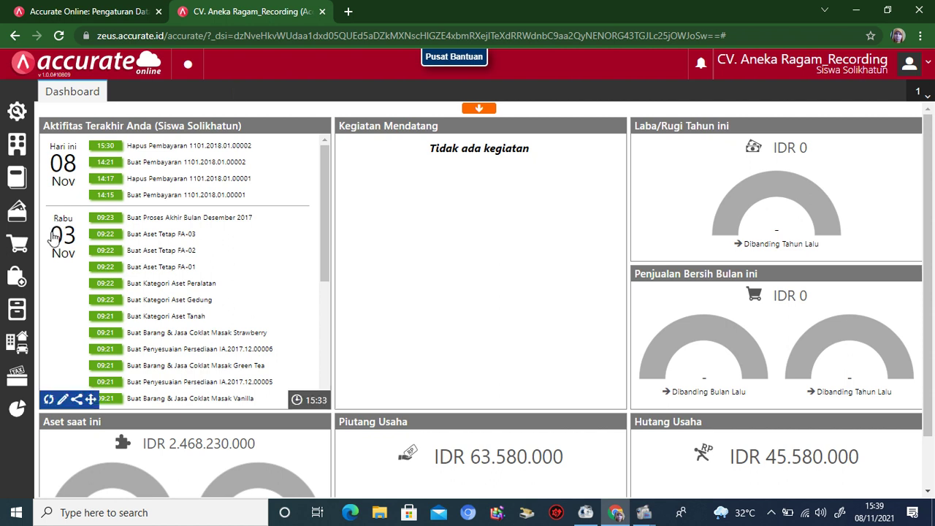
Start a new Pesanan Pembelian for the supplier CV Manis Selalu dated 04/01/2018
{"action": "left_click", "coordinate": [18, 277]}
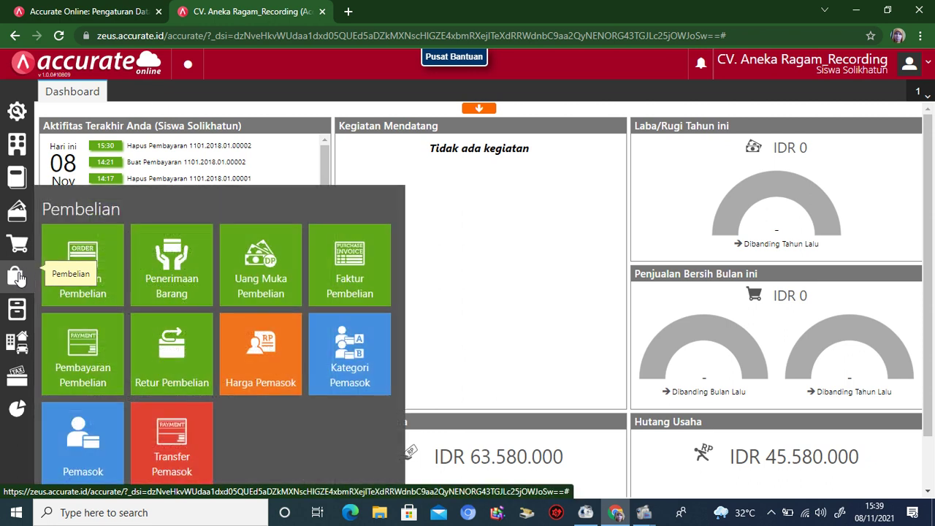
{"action": "left_click", "coordinate": [84, 284]}
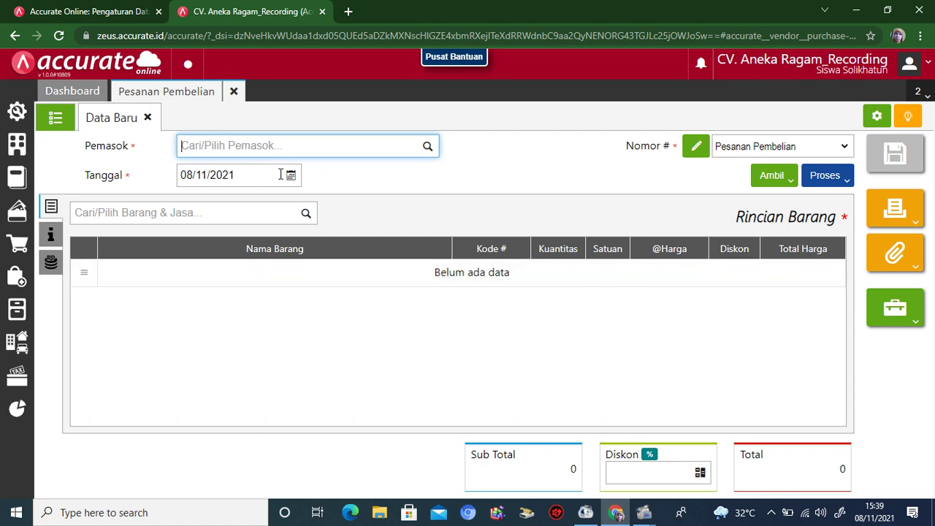
{"action": "left_click", "coordinate": [428, 148]}
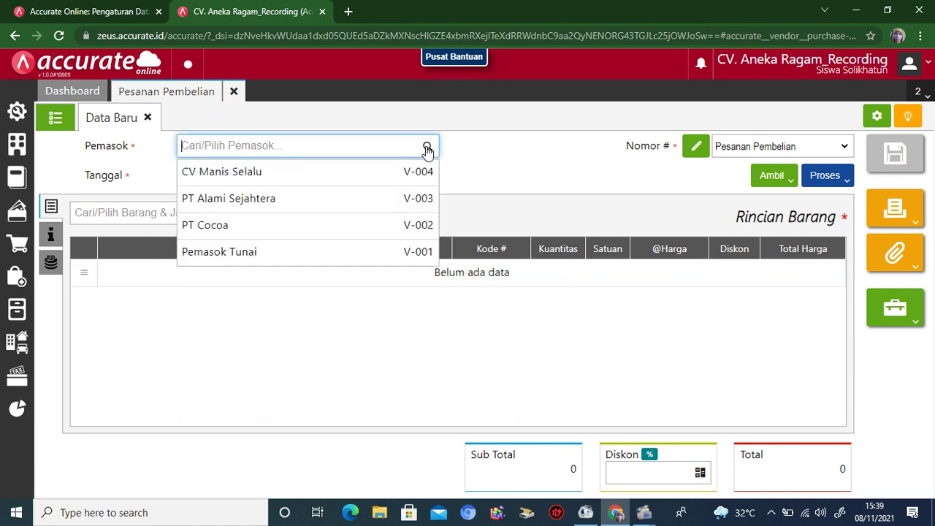
{"action": "left_click", "coordinate": [371, 178]}
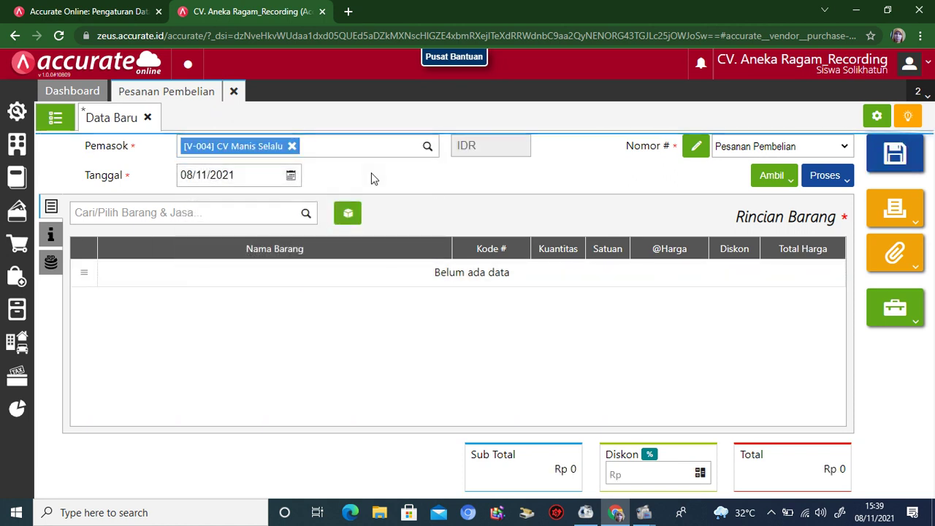
{"action": "left_click", "coordinate": [252, 174]}
{"action": "type", "text": "0"}
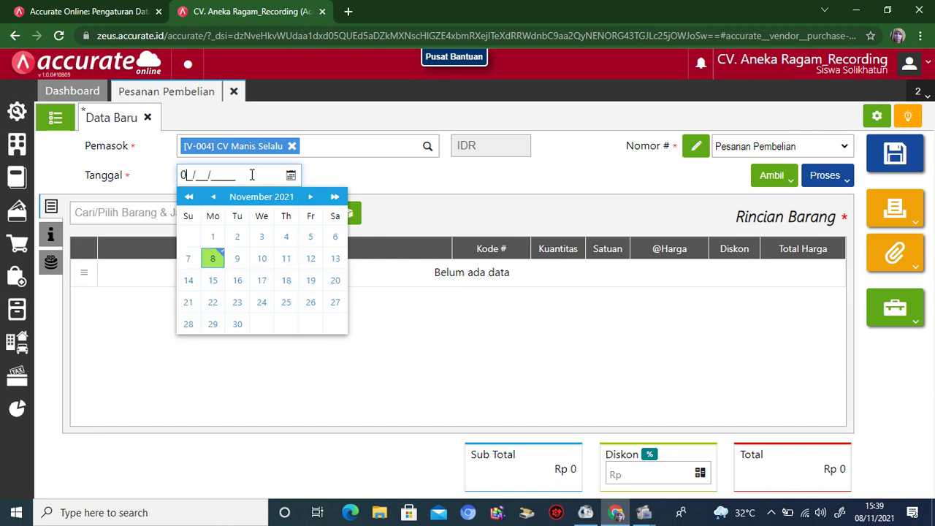
{"action": "type", "text": "4/01/2018"}
{"action": "left_click", "coordinate": [461, 216]}
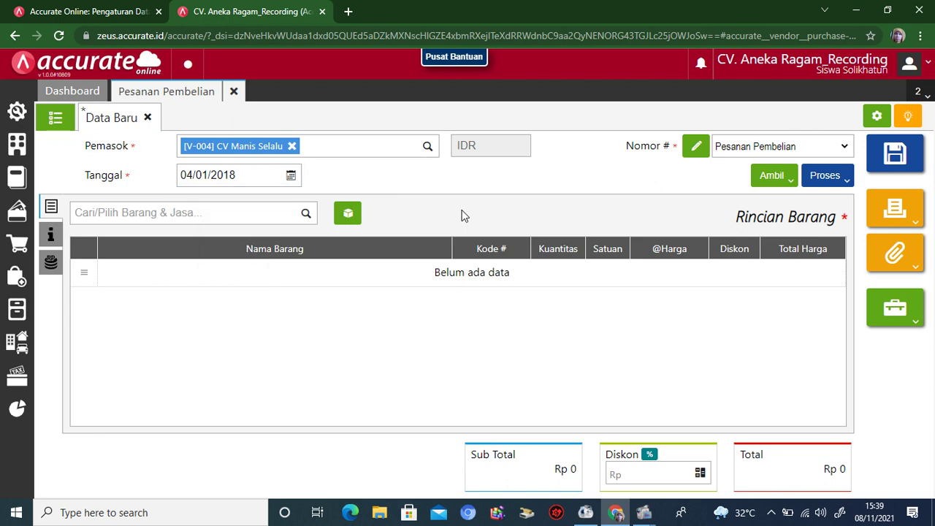
Copy all three items from the Permintaan Barang dated 03/01/2018 into the purchase order
{"action": "left_click", "coordinate": [777, 183]}
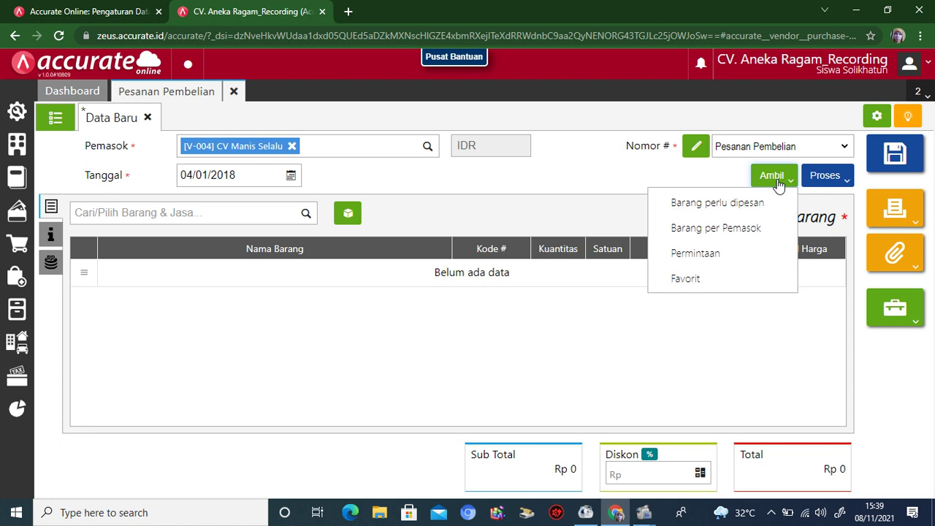
{"action": "left_click", "coordinate": [708, 254]}
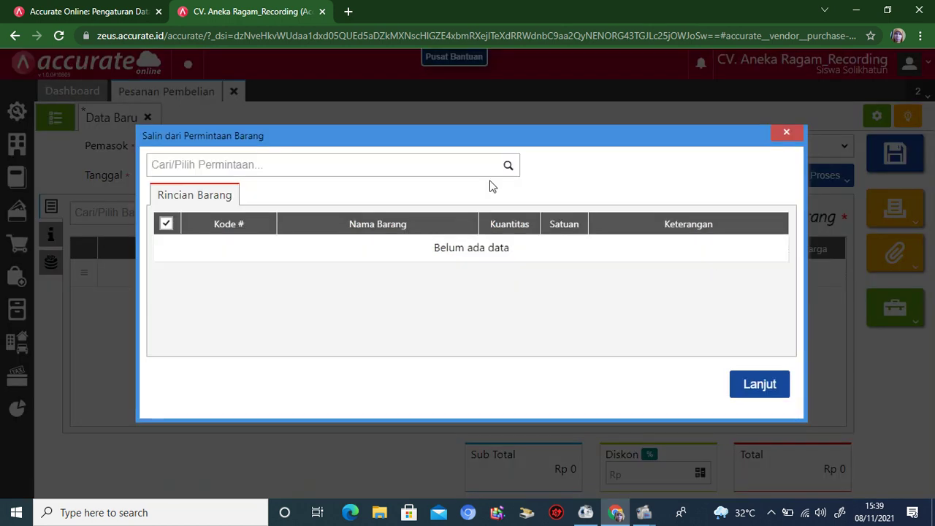
{"action": "left_click", "coordinate": [508, 166]}
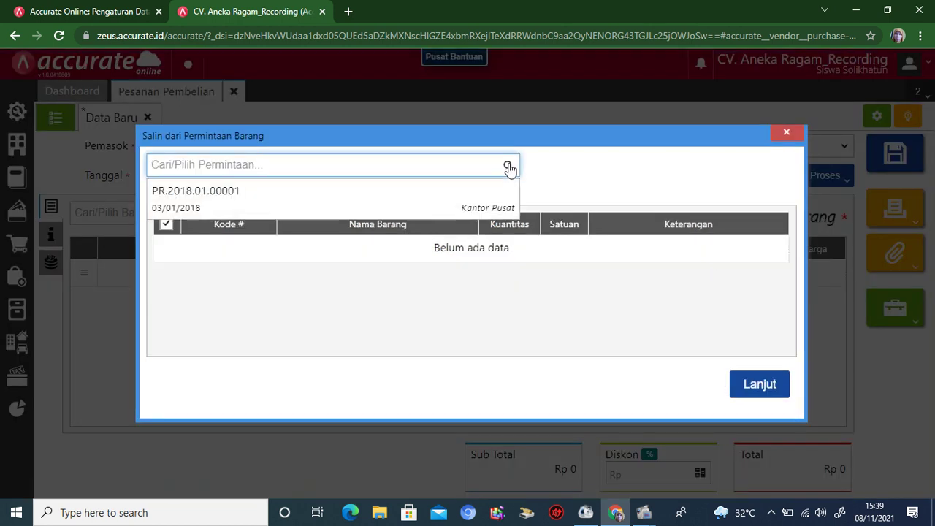
{"action": "left_click", "coordinate": [398, 202]}
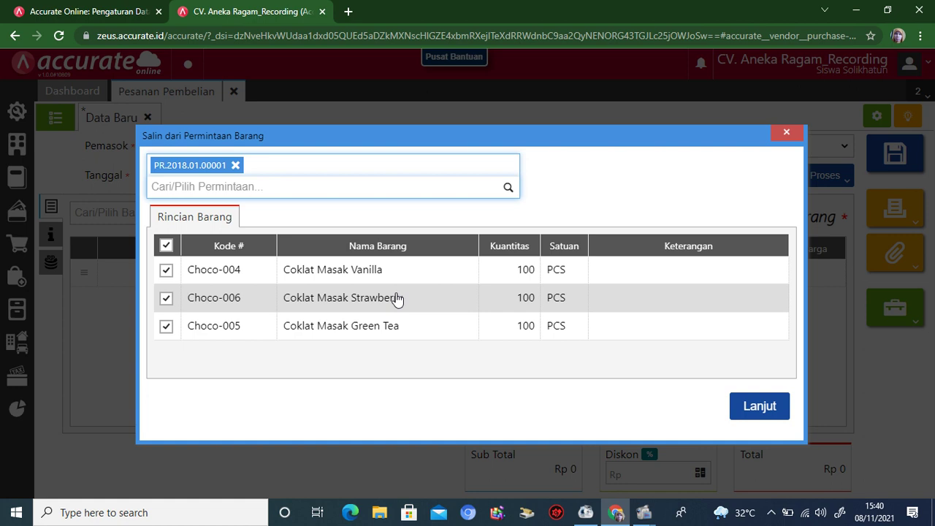
{"action": "left_click", "coordinate": [750, 411]}
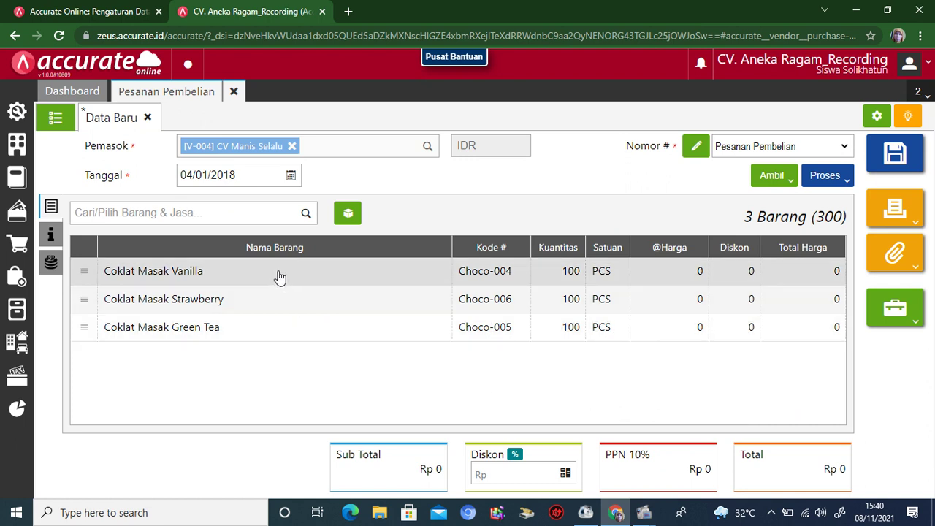
Set the unit price of Coklat Masak Vanilla in the purchase order to Rp 35.000
{"action": "left_click", "coordinate": [279, 274]}
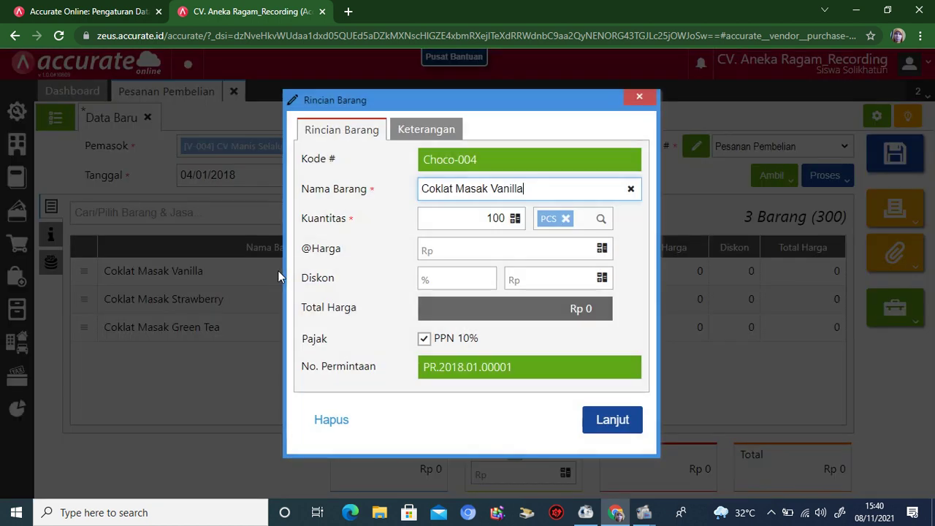
{"action": "left_click", "coordinate": [446, 250]}
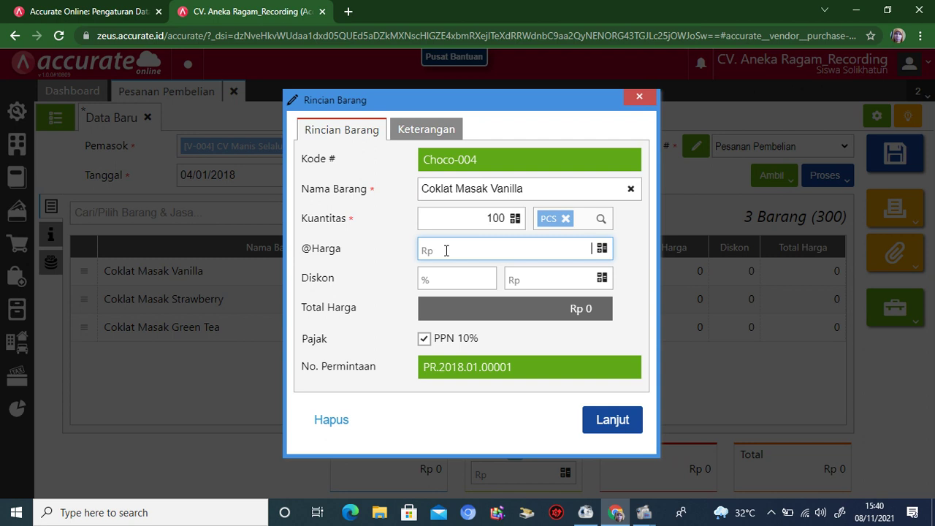
{"action": "type", "text": "35.000"}
{"action": "left_click", "coordinate": [625, 424]}
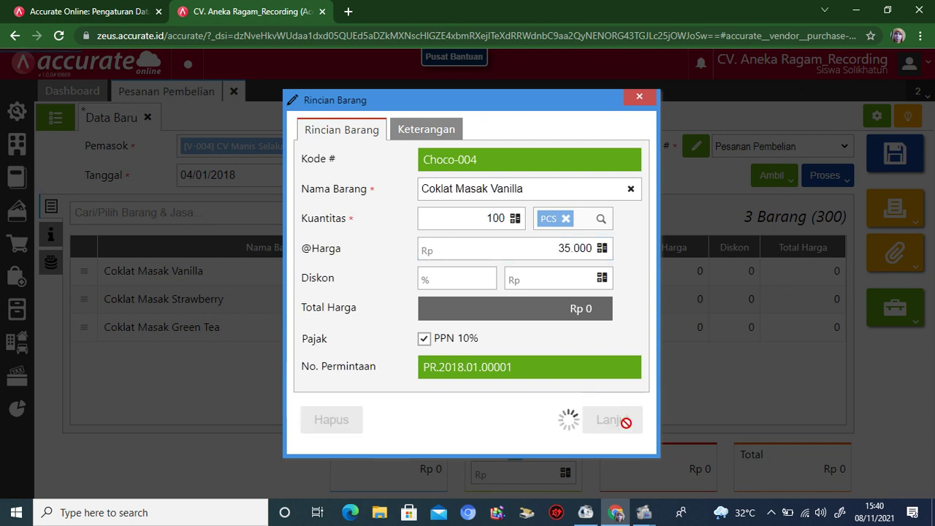
Set the unit price of Coklat Masak Strawberry in the purchase order to Rp 55.000
{"action": "left_click", "coordinate": [303, 297]}
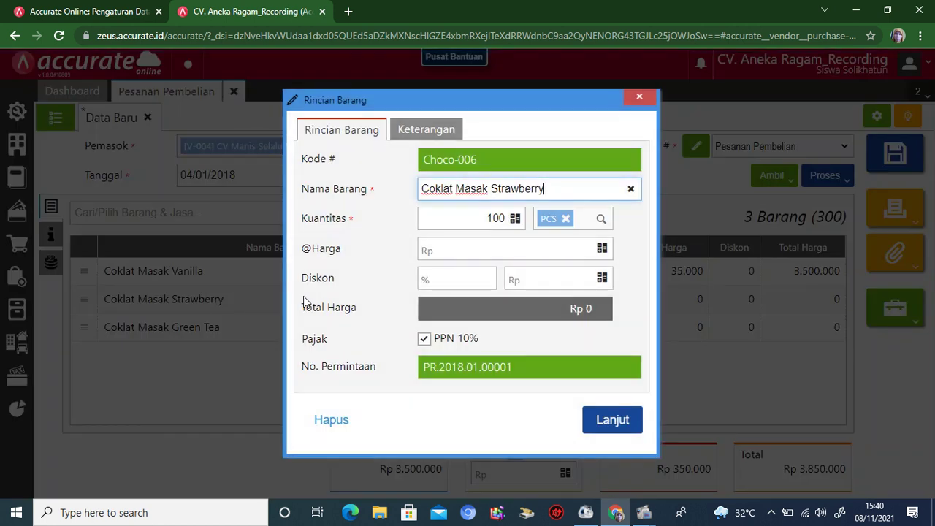
{"action": "left_click", "coordinate": [484, 251]}
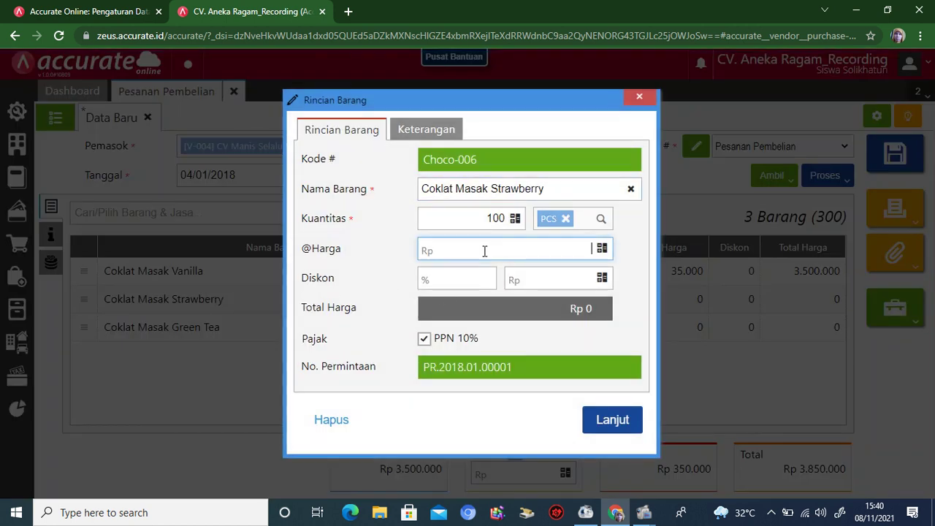
{"action": "type", "text": "55.000"}
{"action": "left_click", "coordinate": [606, 421]}
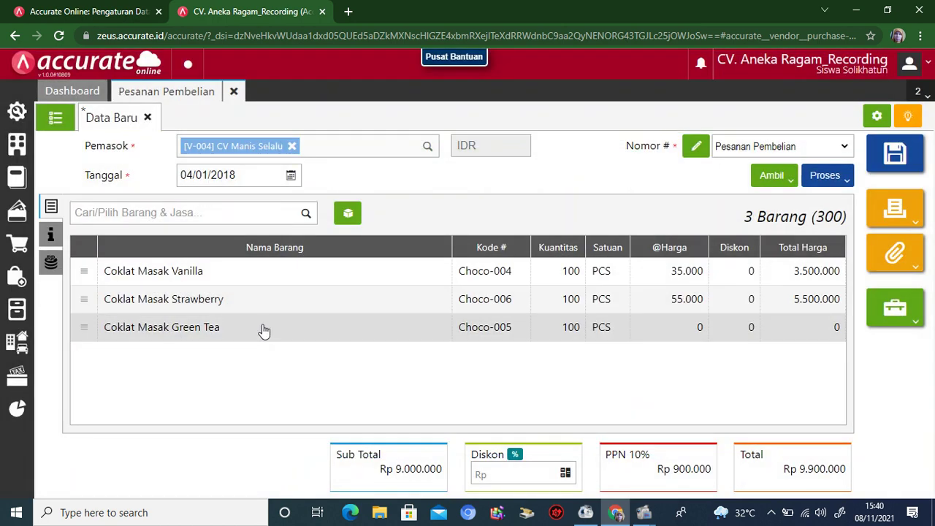
Set the unit price of Coklat Masak Green Tea in the purchase order to Rp 55.000
{"action": "left_click", "coordinate": [258, 335]}
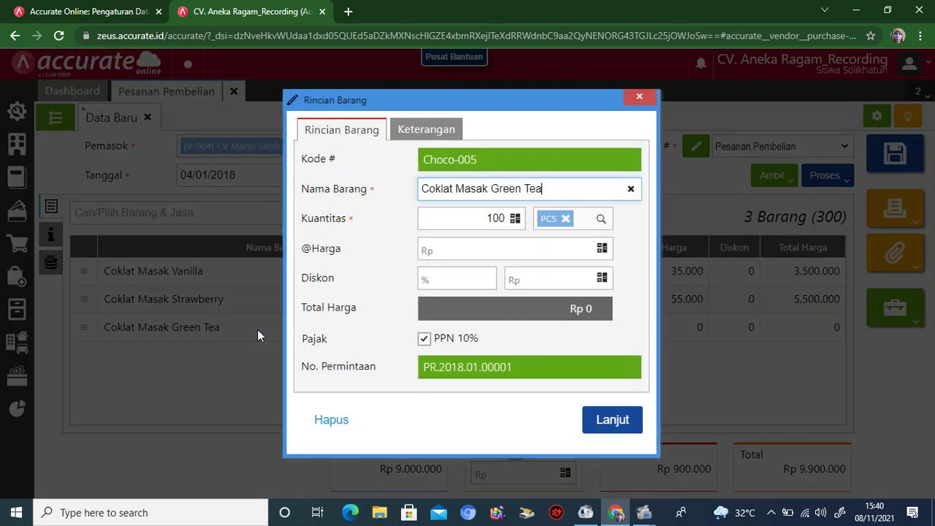
{"action": "left_click", "coordinate": [495, 247]}
{"action": "type", "text": "55"}
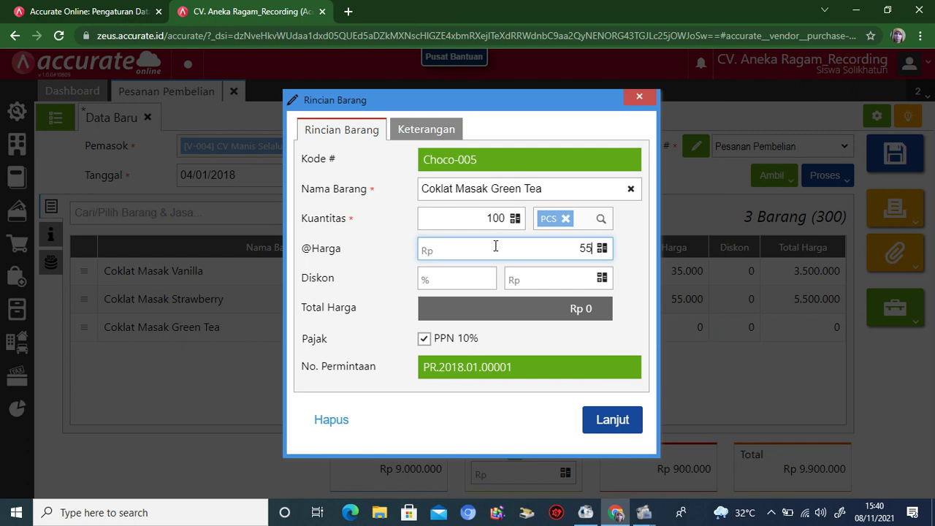
{"action": "type", "text": ".000"}
{"action": "left_click", "coordinate": [594, 422]}
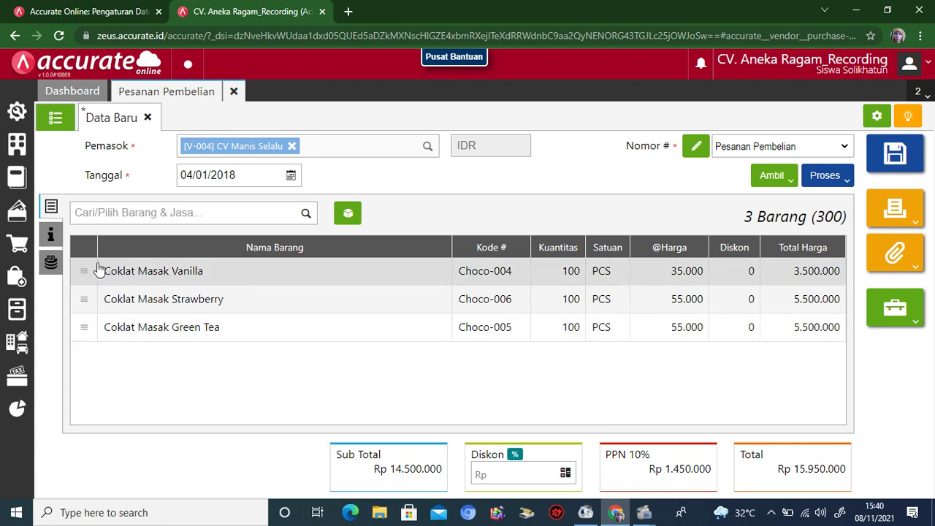
Clear the Tgl Pengiriman in the purchase order's additional info and begin its Keterangan with "Pesanan atas"
{"action": "left_click", "coordinate": [51, 235]}
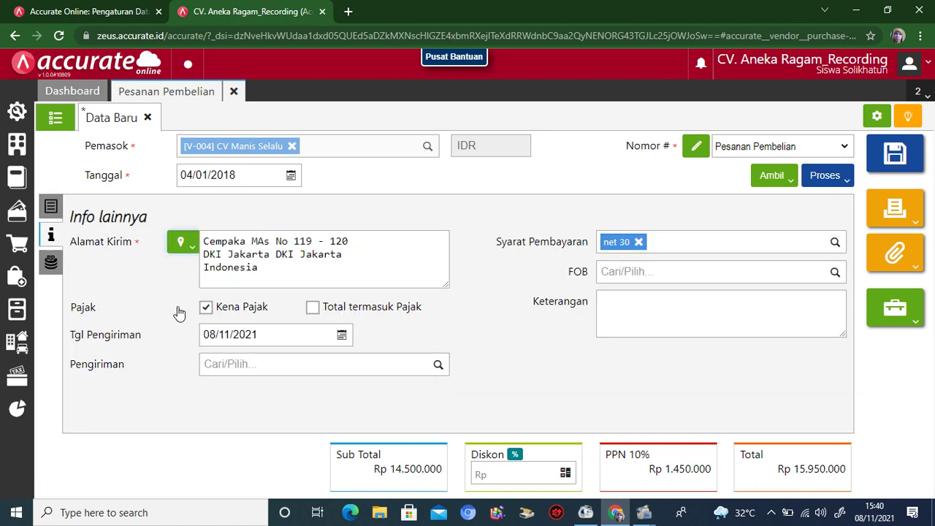
{"action": "left_click", "coordinate": [274, 335]}
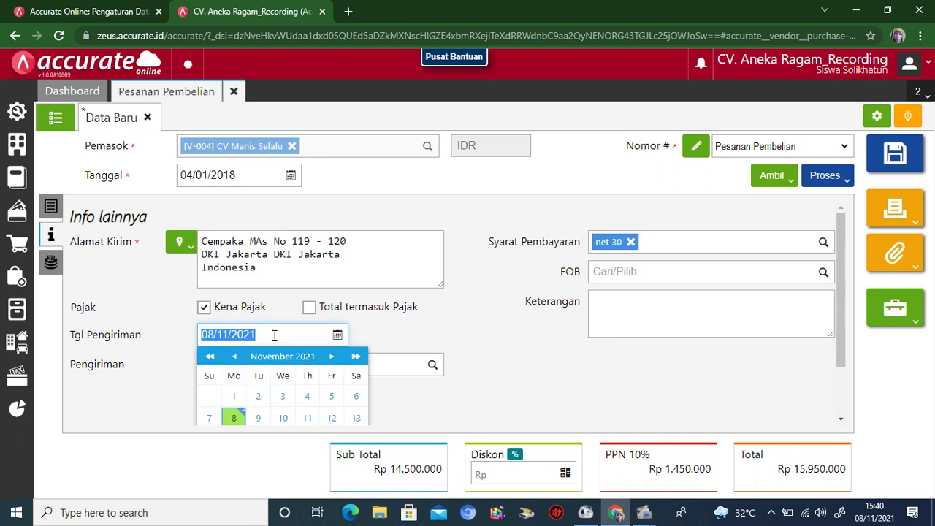
{"action": "key", "text": "BackSpace"}
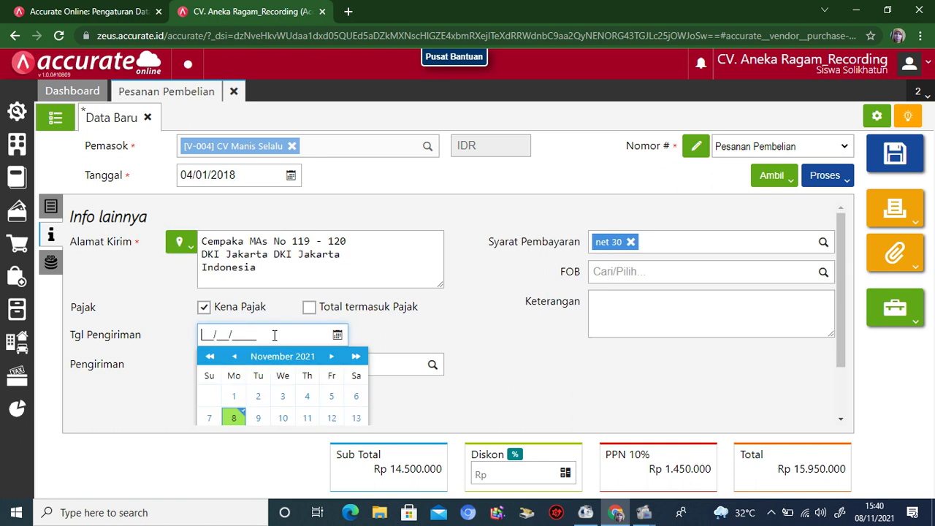
{"action": "left_click", "coordinate": [526, 374]}
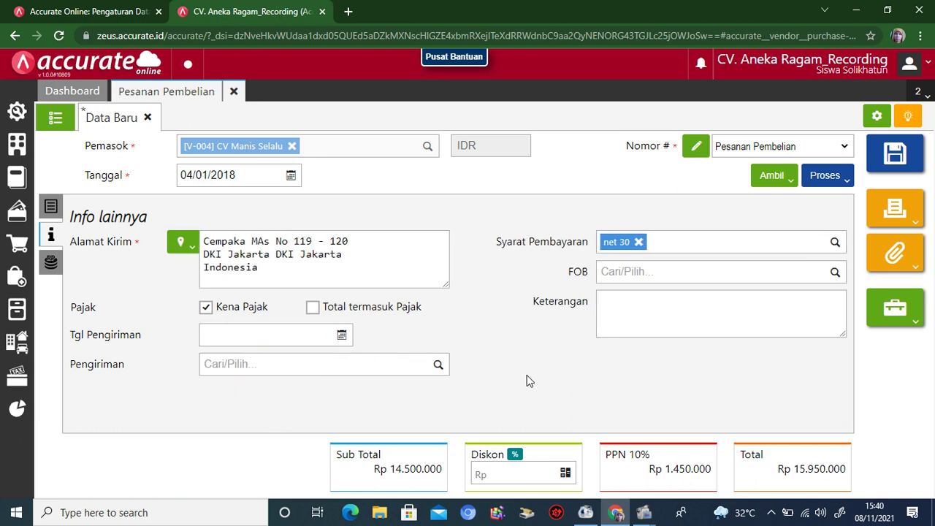
{"action": "left_click", "coordinate": [682, 301]}
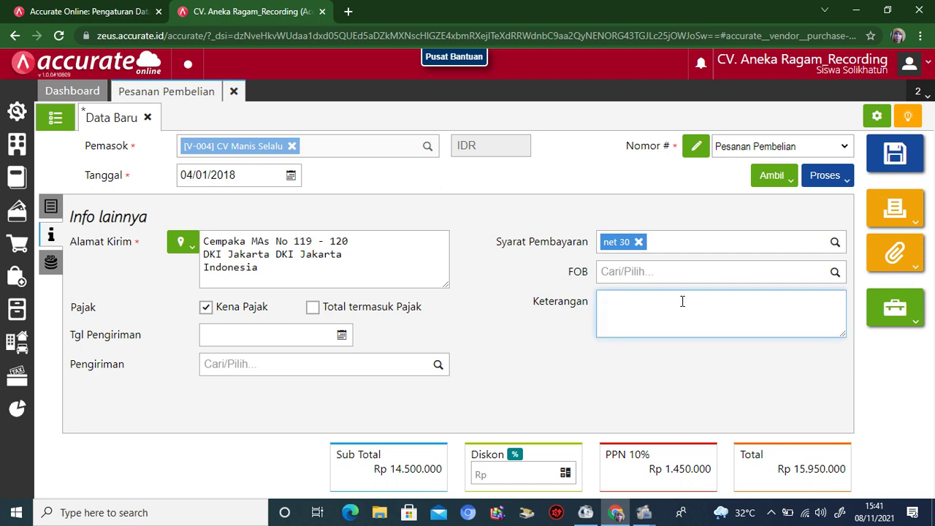
{"action": "type", "text": "Pesanan atas"}
{"action": "key", "text": "alt+f"}
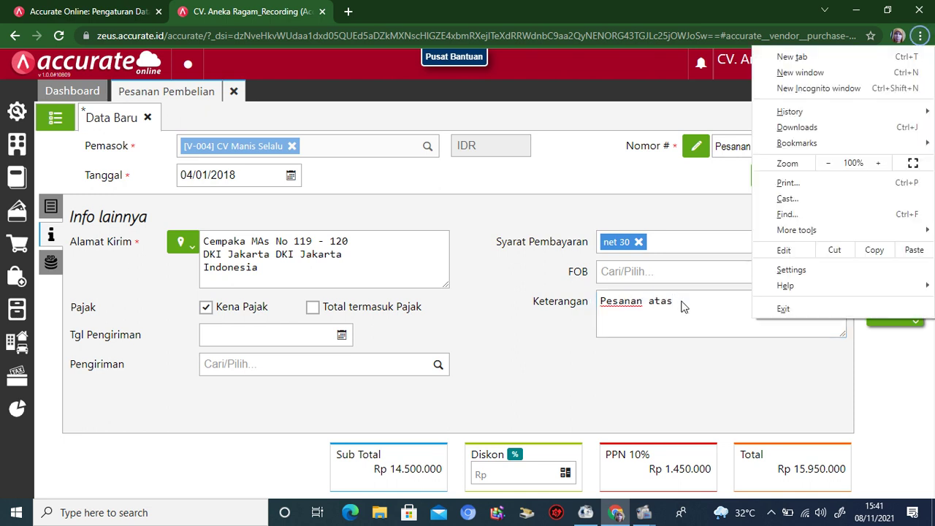
{"action": "key", "text": "p"}
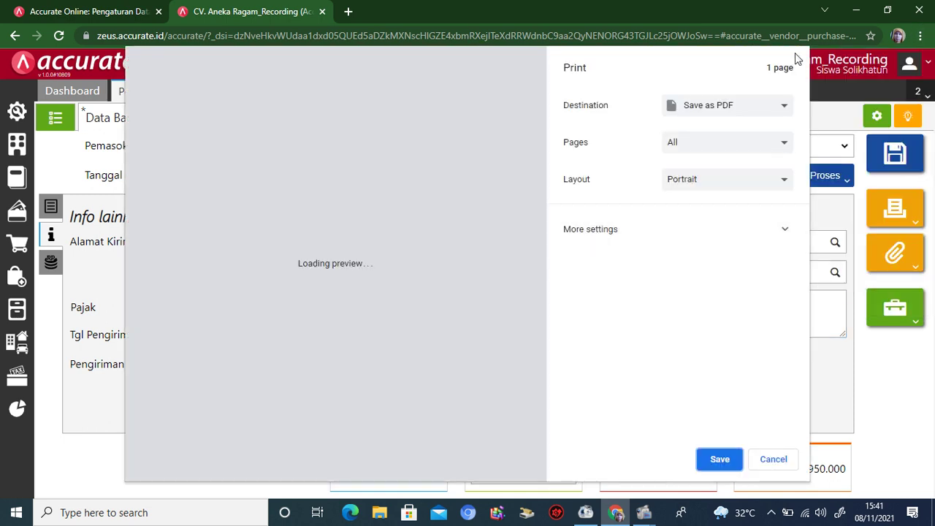
{"action": "left_click", "coordinate": [773, 460]}
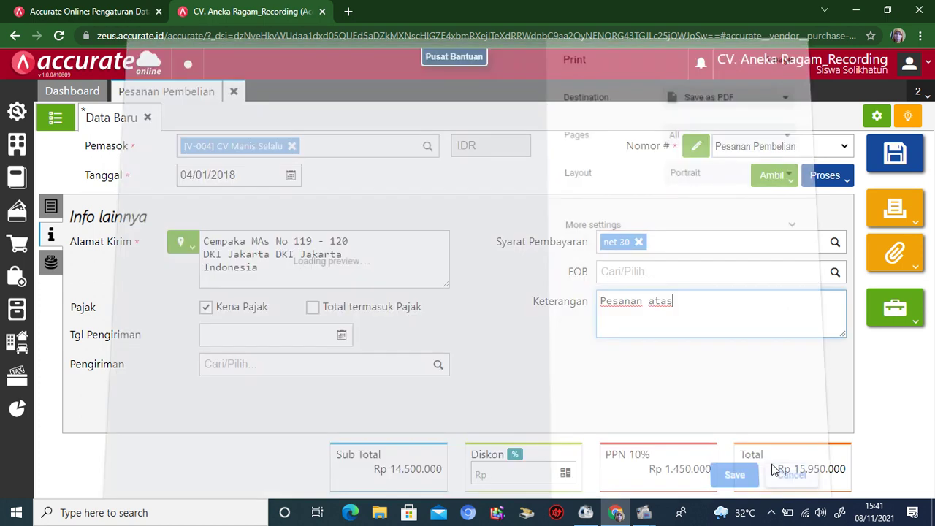
Complete the purchase order's Keterangan as "Pesanan atas permintaan barang tanggal 3 Januari"
{"action": "type", "text": "permintaan"}
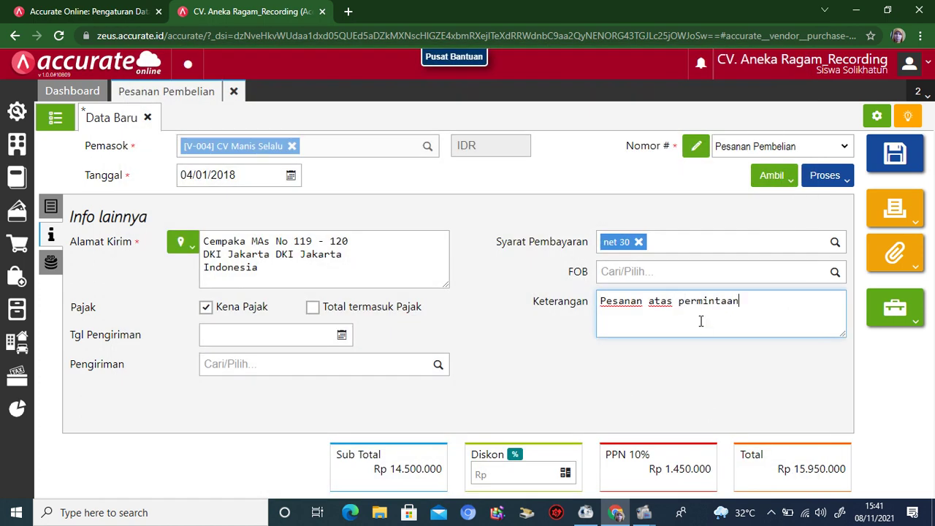
{"action": "type", "text": " barang tanggal 3 Ja"}
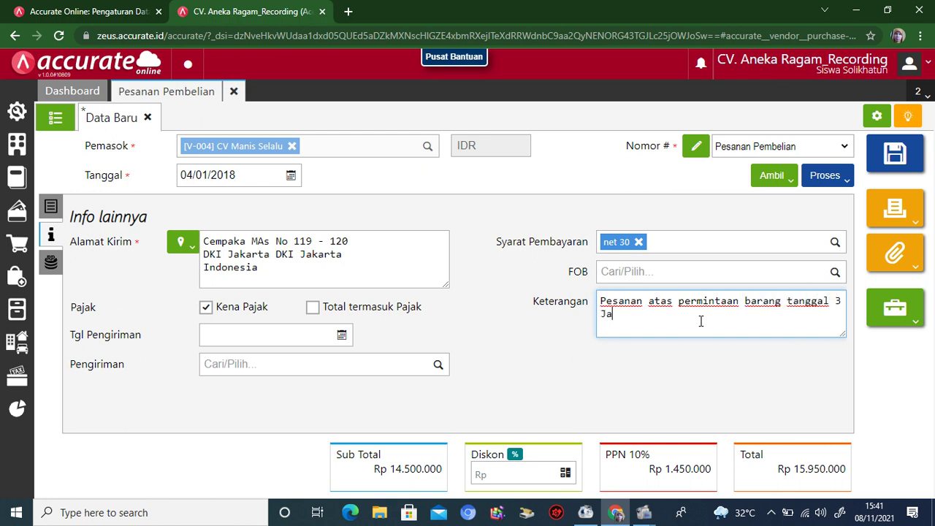
{"action": "type", "text": "nuari"}
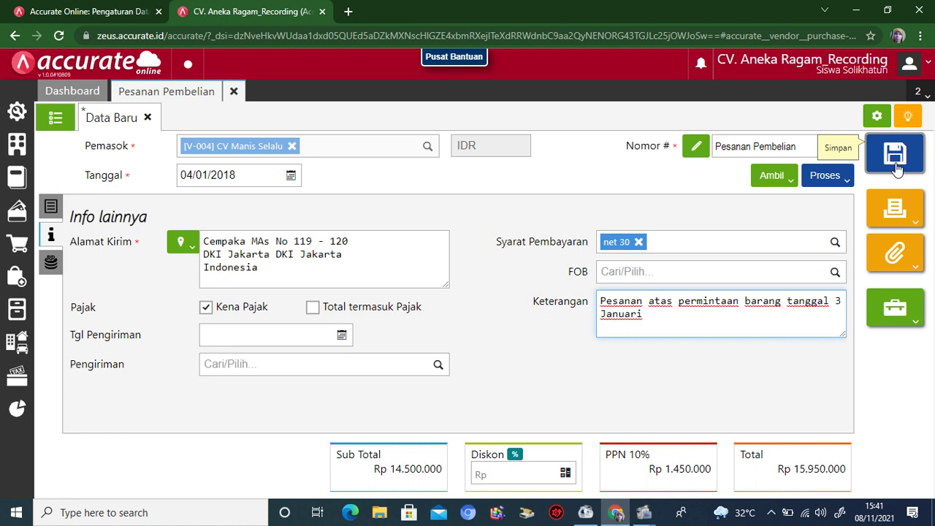
Record the purchase order by generating its Cetak preview, and close the preview and the Pesanan Pembelian form
{"action": "left_click", "coordinate": [894, 208]}
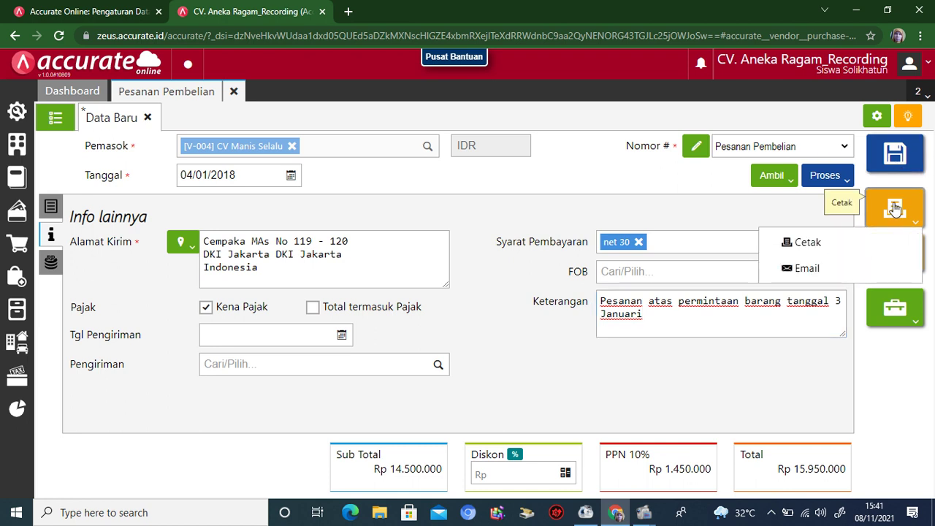
{"action": "left_click", "coordinate": [833, 244]}
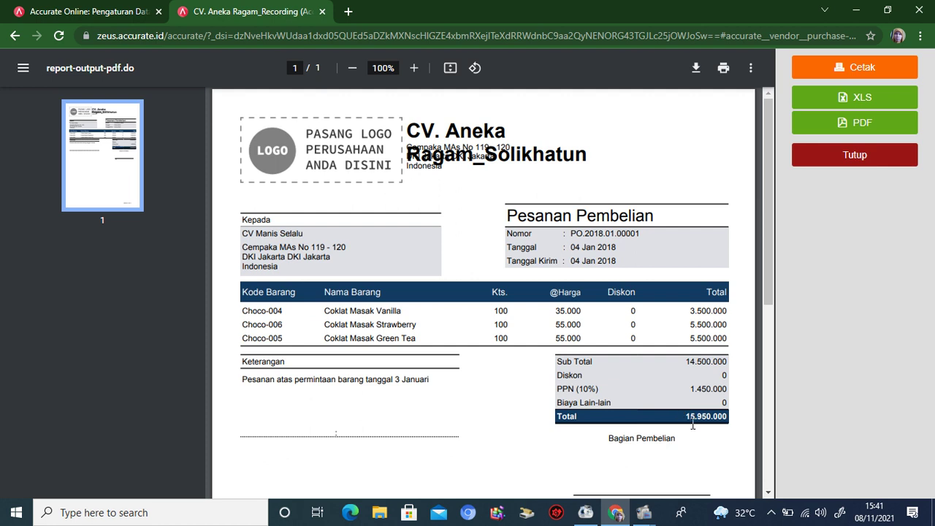
{"action": "left_click", "coordinate": [820, 156]}
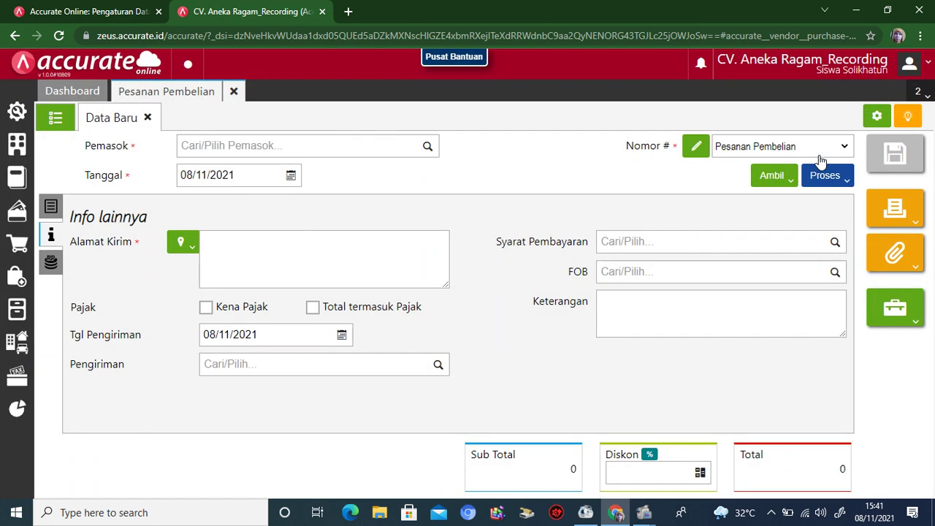
{"action": "left_click", "coordinate": [234, 91]}
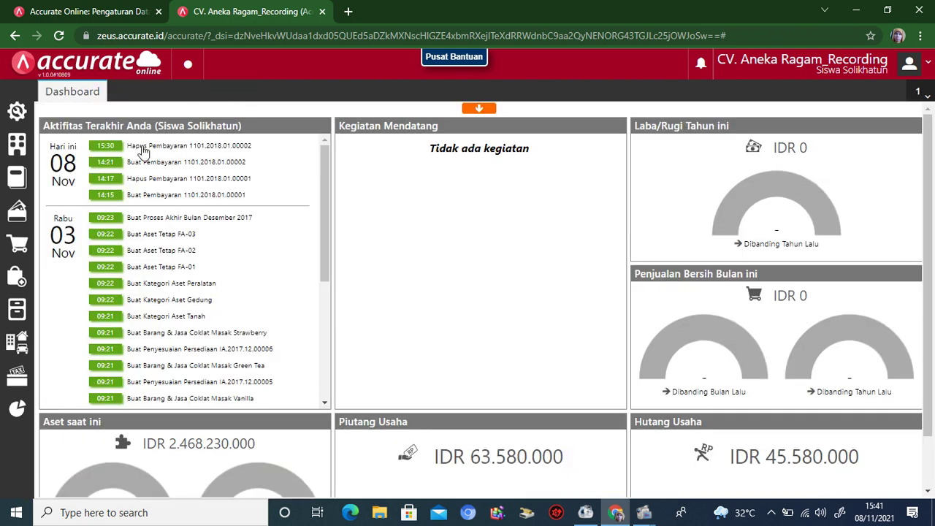
Start a new Uang Muka Pembelian for the supplier CV Manis Selalu dated 04/01/2018
{"action": "left_click", "coordinate": [20, 279]}
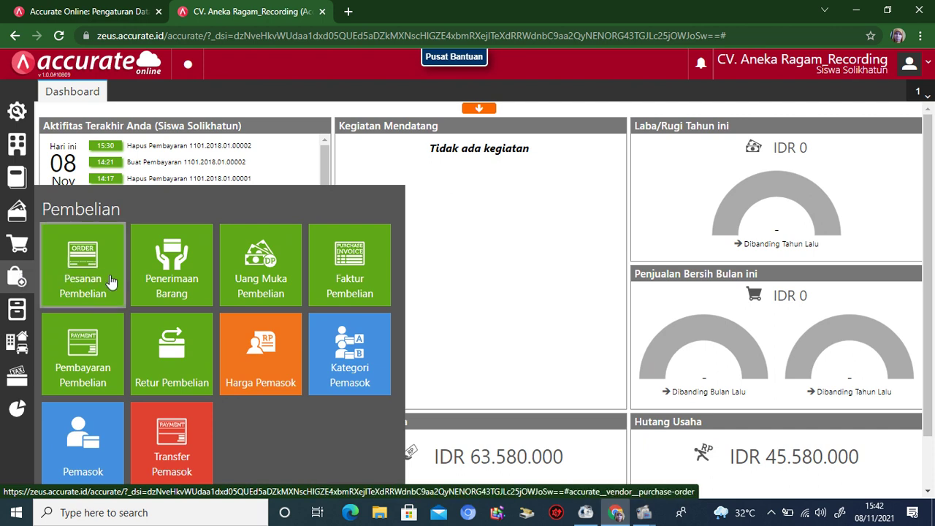
{"action": "left_click", "coordinate": [268, 275]}
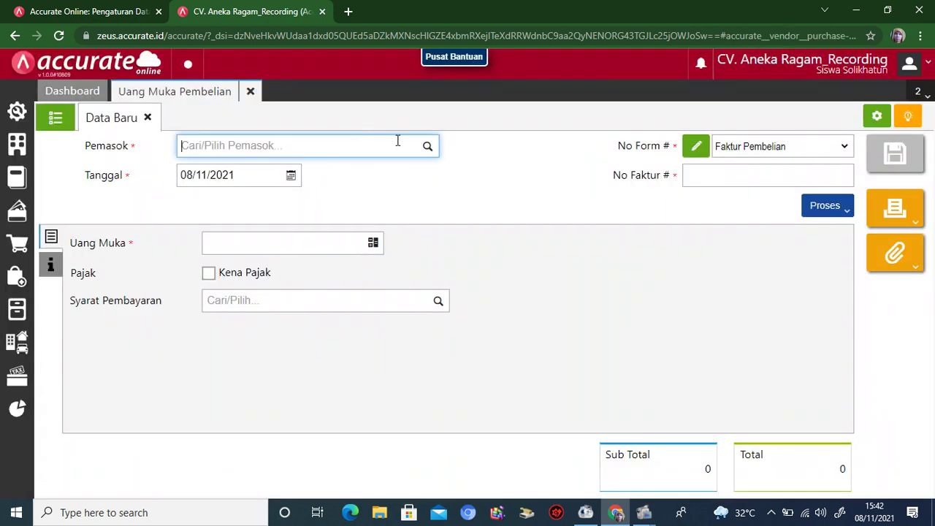
{"action": "left_click", "coordinate": [428, 149]}
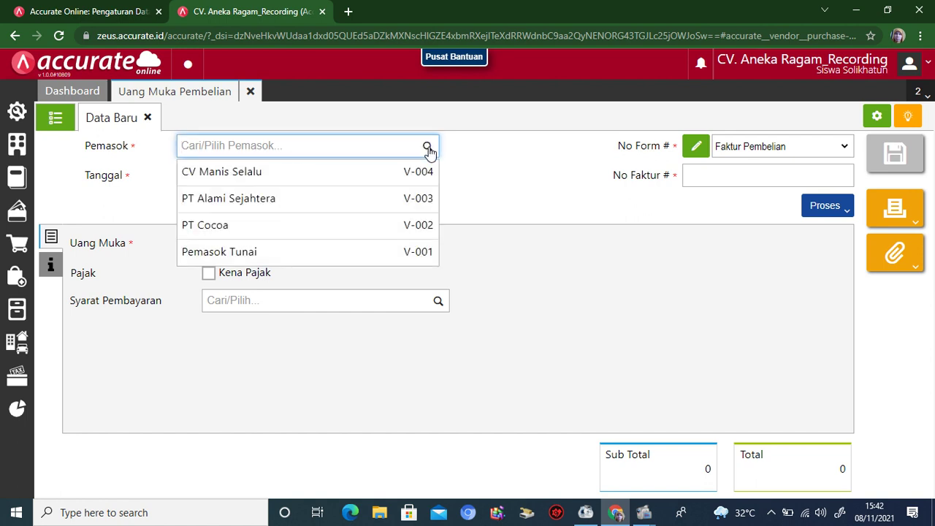
{"action": "left_click", "coordinate": [379, 179]}
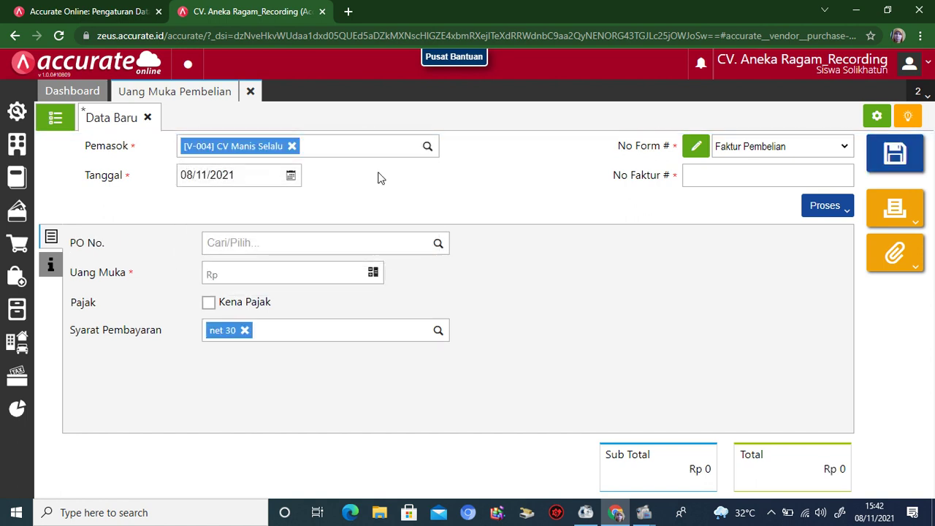
{"action": "left_click", "coordinate": [242, 171]}
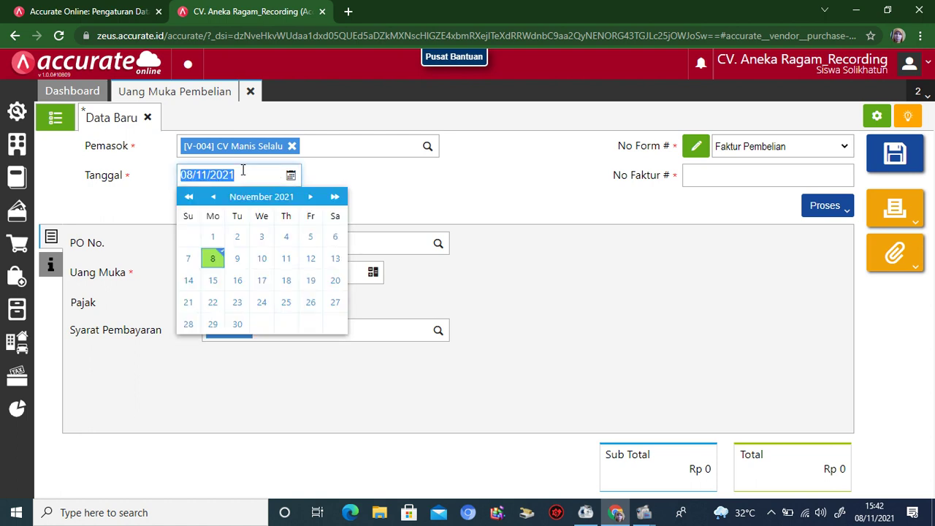
{"action": "type", "text": "04/01/201"}
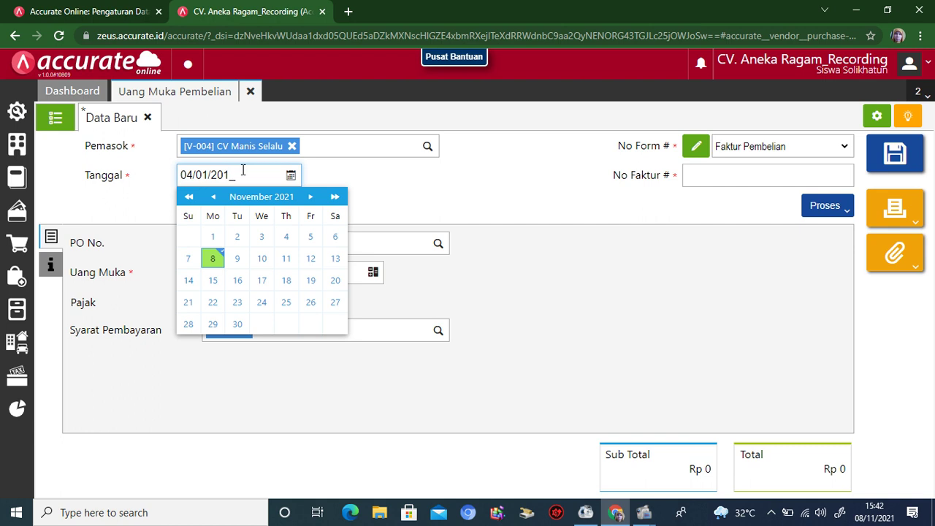
{"action": "type", "text": "8"}
{"action": "left_click", "coordinate": [616, 314]}
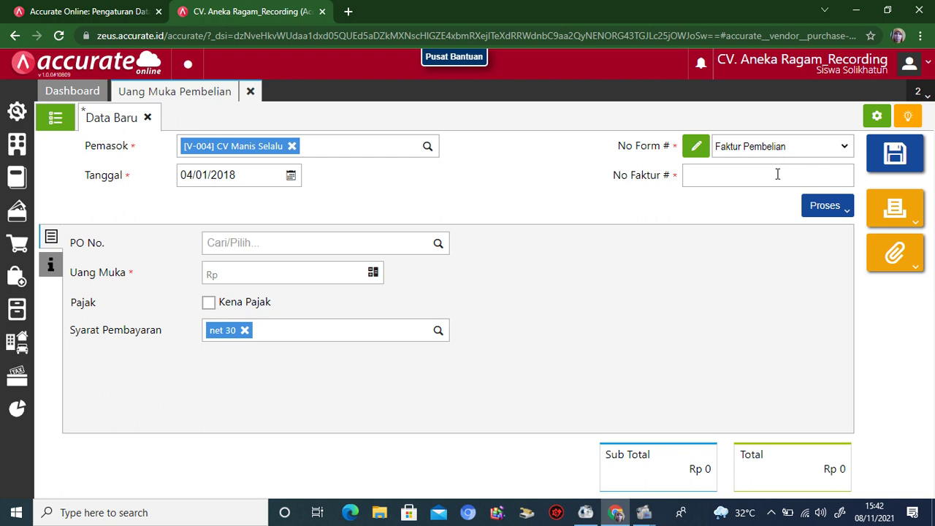
Enter DP-Manis0072 as the down payment's No Faktur and link it to the supplier's purchase order dated 04/01/2018
{"action": "left_click", "coordinate": [777, 174]}
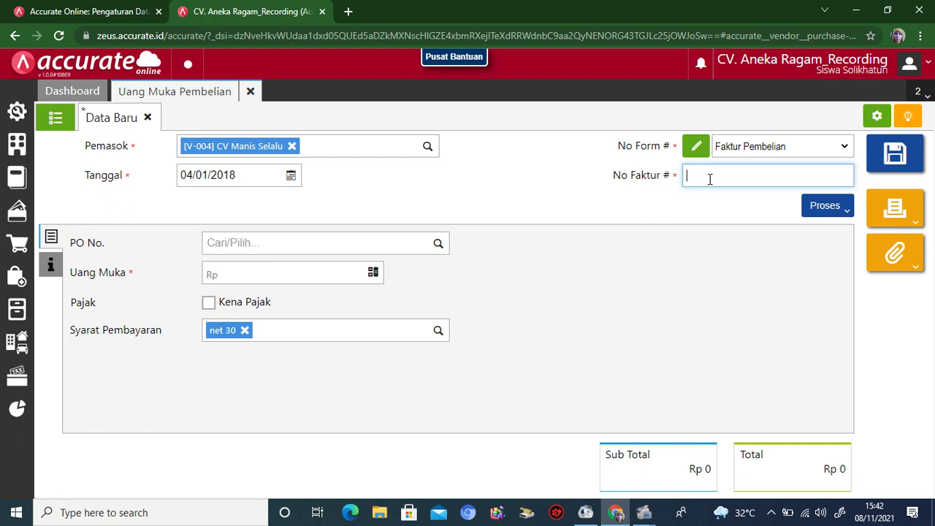
{"action": "type", "text": "DP-Manis0072"}
{"action": "left_click", "coordinate": [438, 245]}
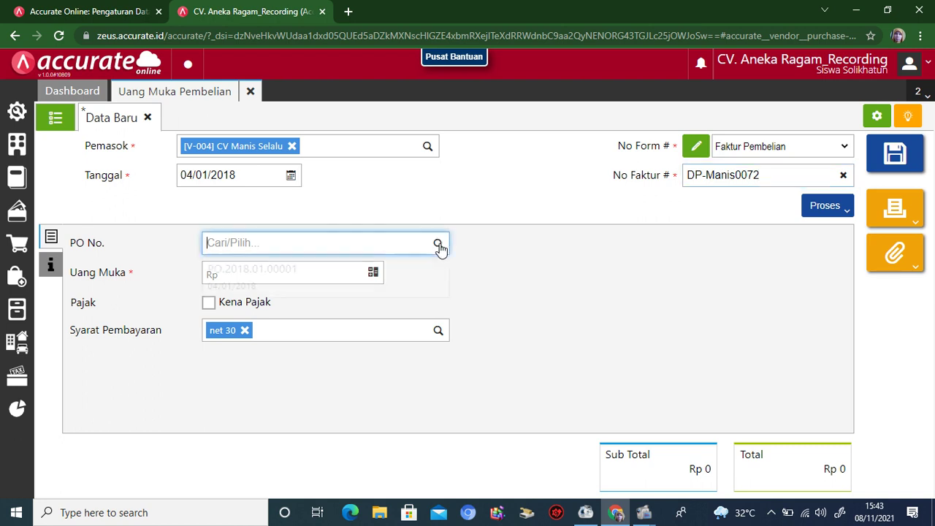
{"action": "left_click", "coordinate": [395, 283]}
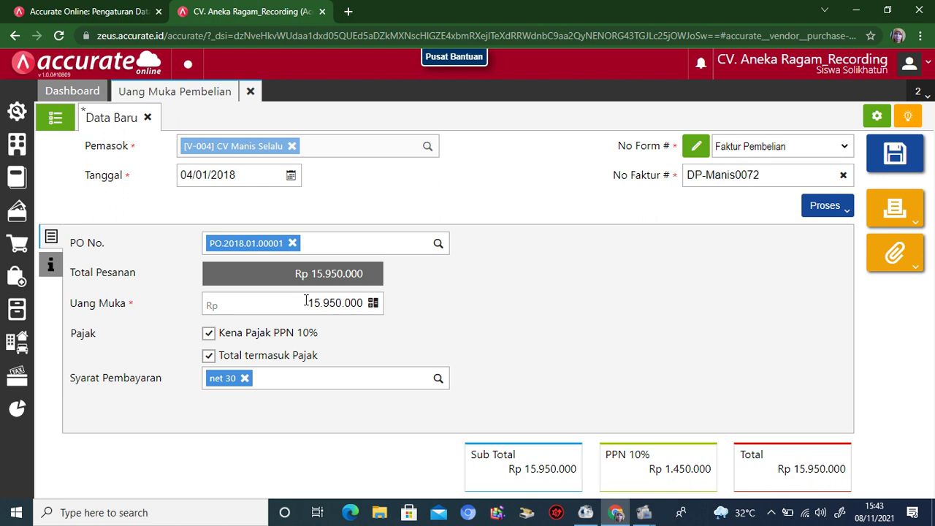
Set the Uang Muka amount for the linked purchase order to Rp 5.000.000
{"action": "left_click_drag", "start_coordinate": [305, 302], "coordinate": [372, 305]}
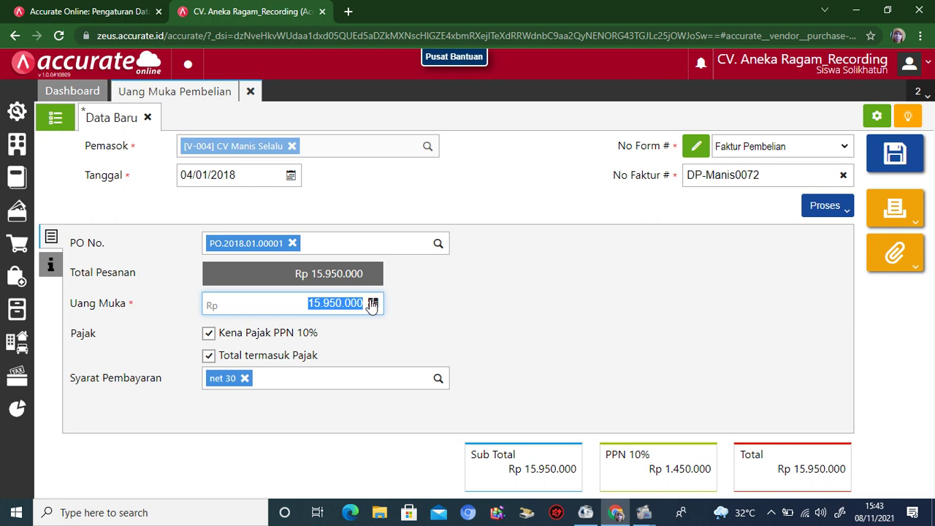
{"action": "key", "text": "BackSpace"}
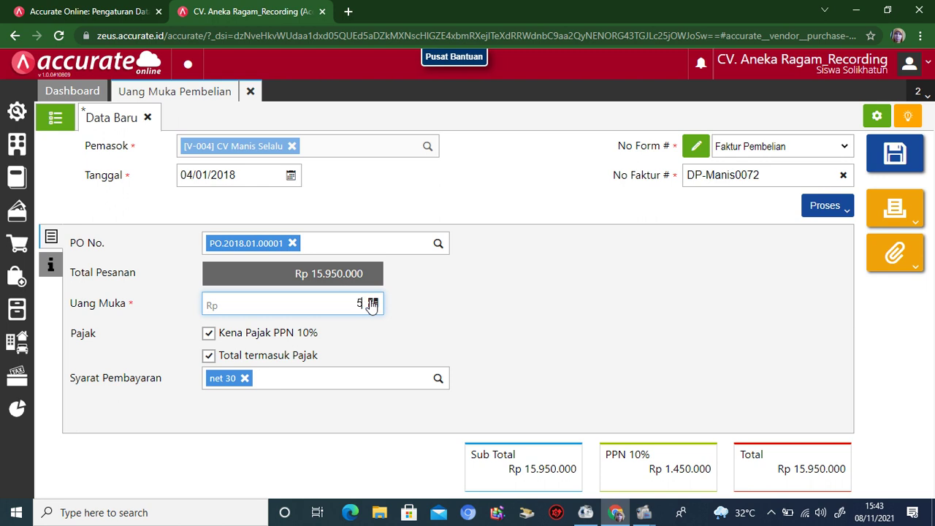
{"action": "type", "text": "5.000.000"}
{"action": "left_click", "coordinate": [504, 332]}
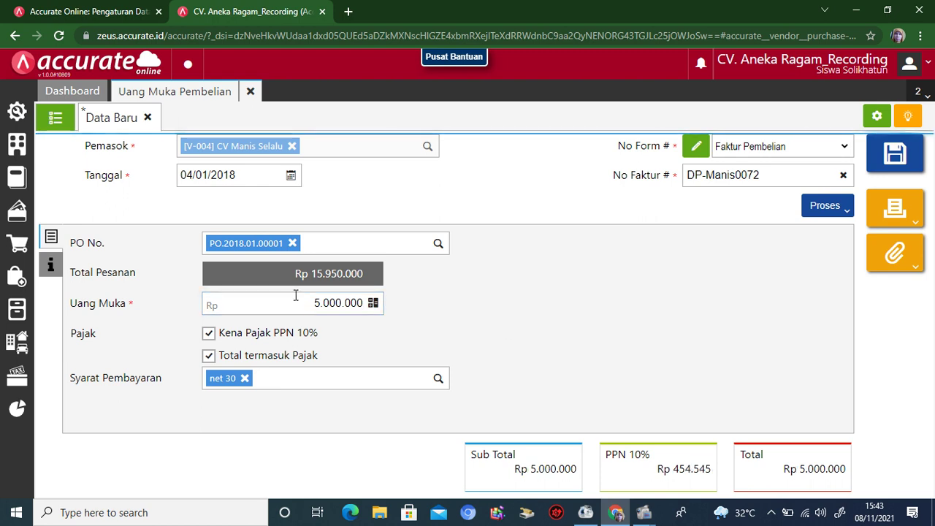
Replace the down payment's Keterangan with "Uang muka untuk pesanan pembelian"
{"action": "left_click", "coordinate": [51, 267]}
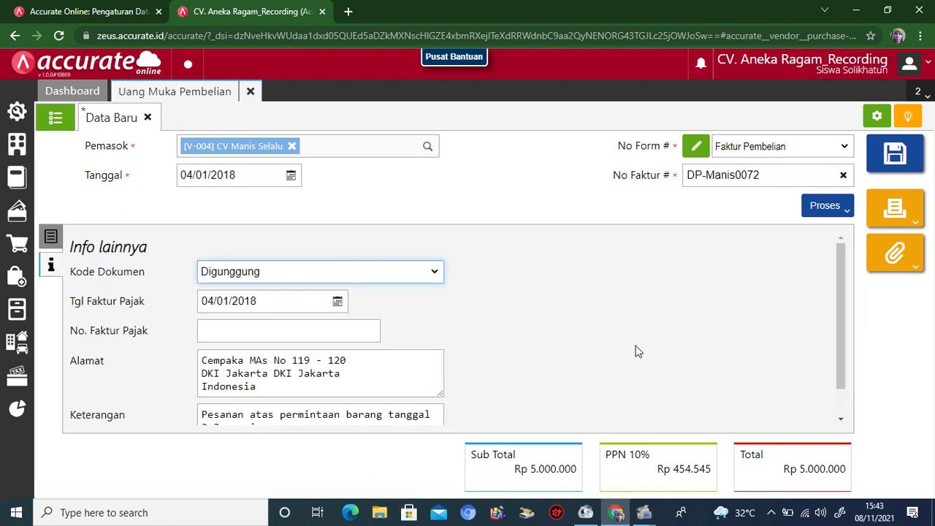
{"action": "scroll", "coordinate": [840, 309], "scroll_direction": "down", "scroll_amount": 1}
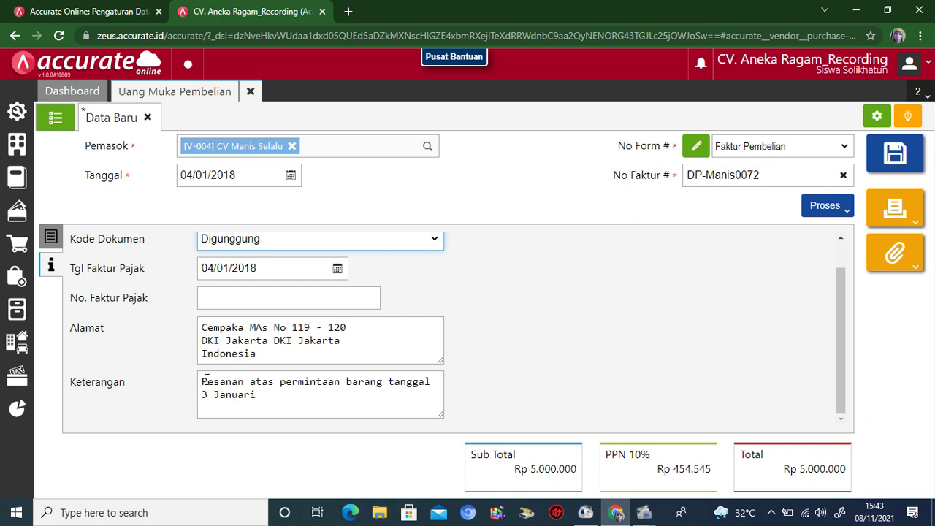
{"action": "left_click_drag", "start_coordinate": [257, 395], "coordinate": [197, 387]}
{"action": "type", "text": "Uan"}
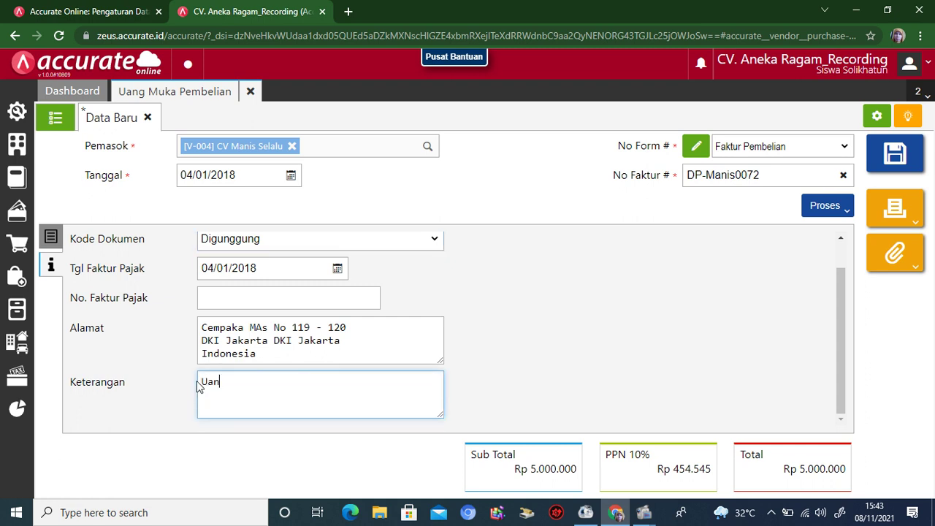
{"action": "type", "text": "g muka untuk pesanan pembelian"}
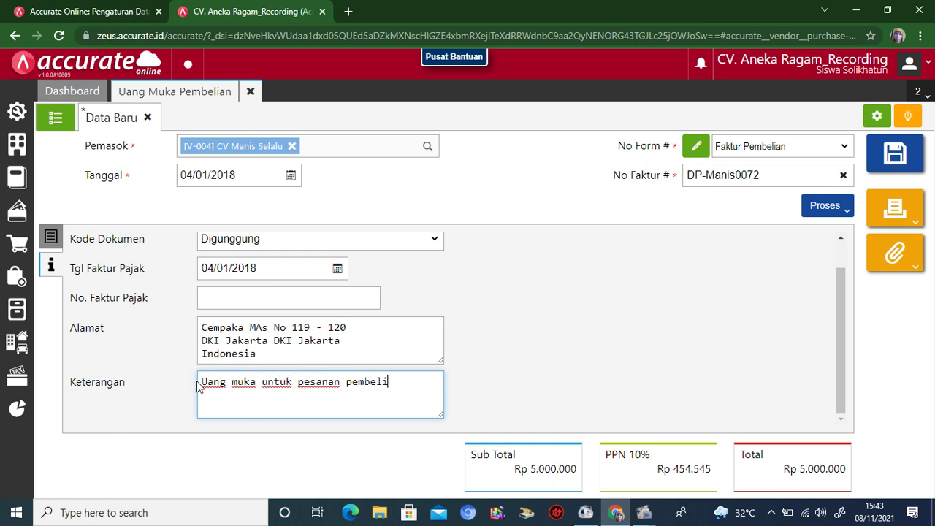
{"action": "left_click", "coordinate": [516, 356]}
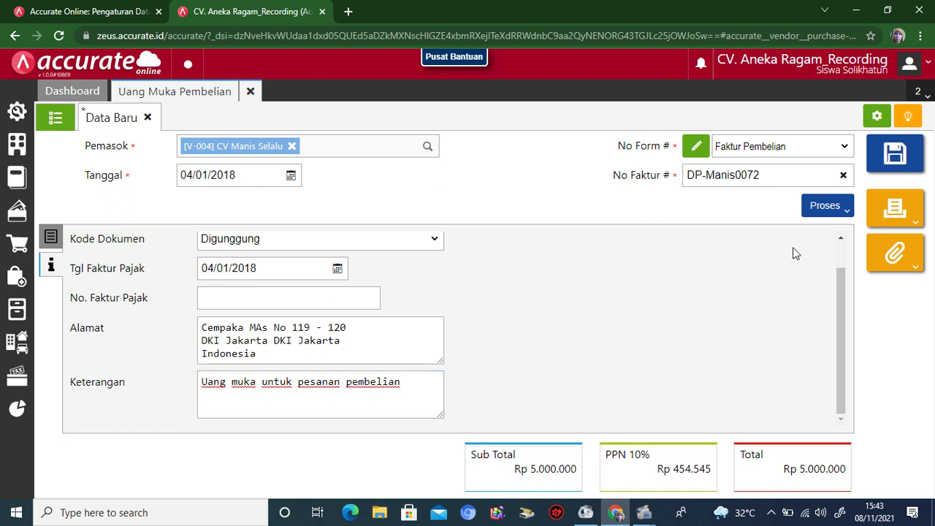
Record the down payment by generating its Cetak preview, and close the preview and the Uang Muka Pembelian form
{"action": "left_click", "coordinate": [895, 208]}
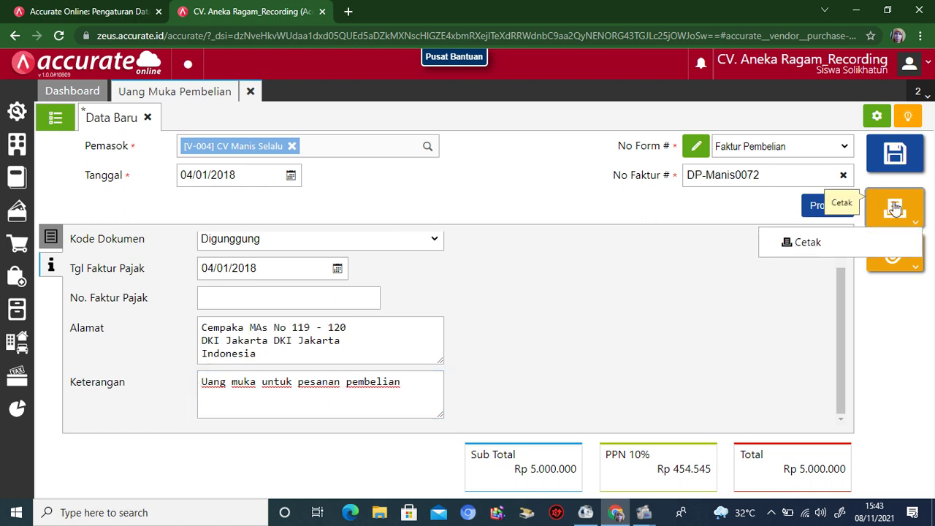
{"action": "left_click", "coordinate": [840, 243]}
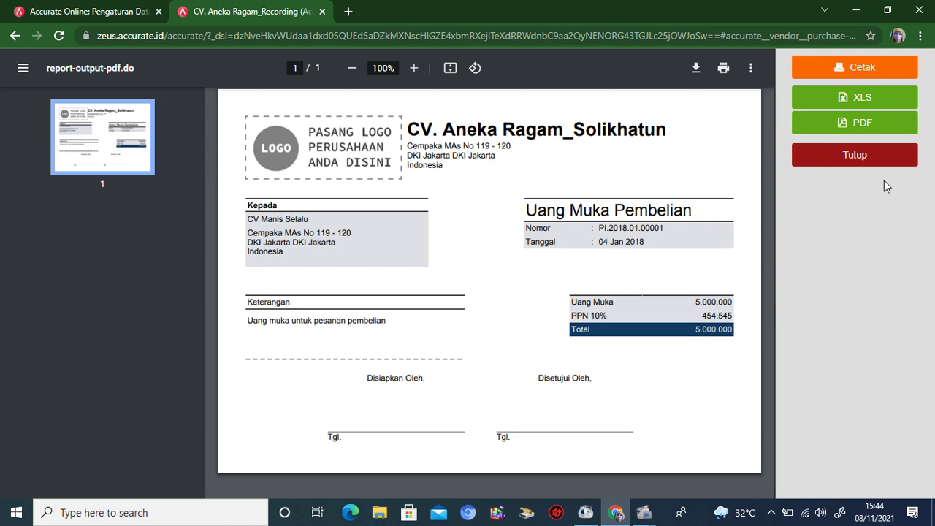
{"action": "left_click", "coordinate": [847, 153]}
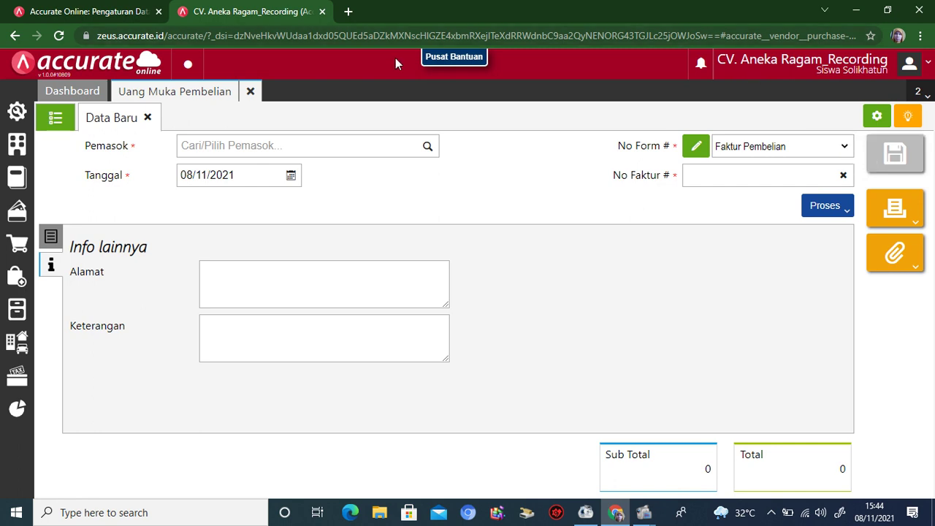
{"action": "left_click", "coordinate": [251, 95]}
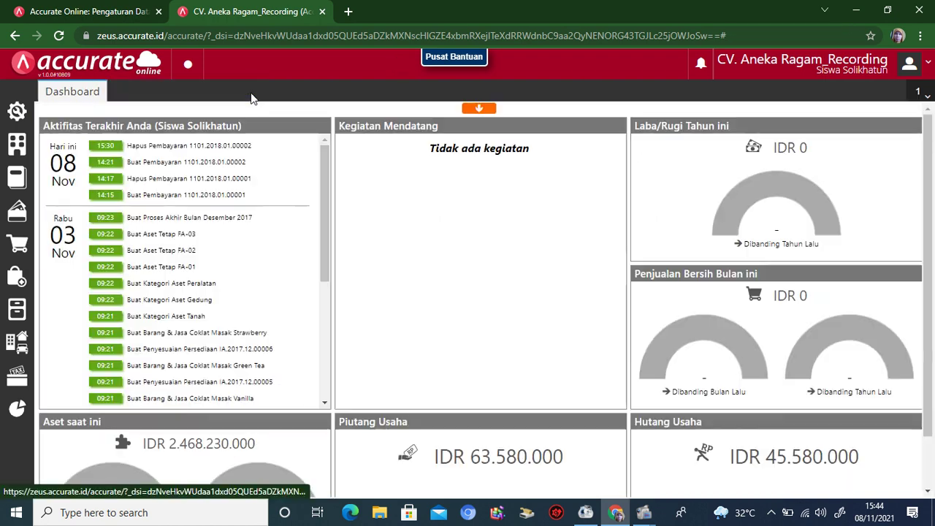
Start a new Pembayaran Pembelian to the supplier CV Manis Selalu, paid from the Bank account 1102
{"action": "left_click", "coordinate": [16, 277]}
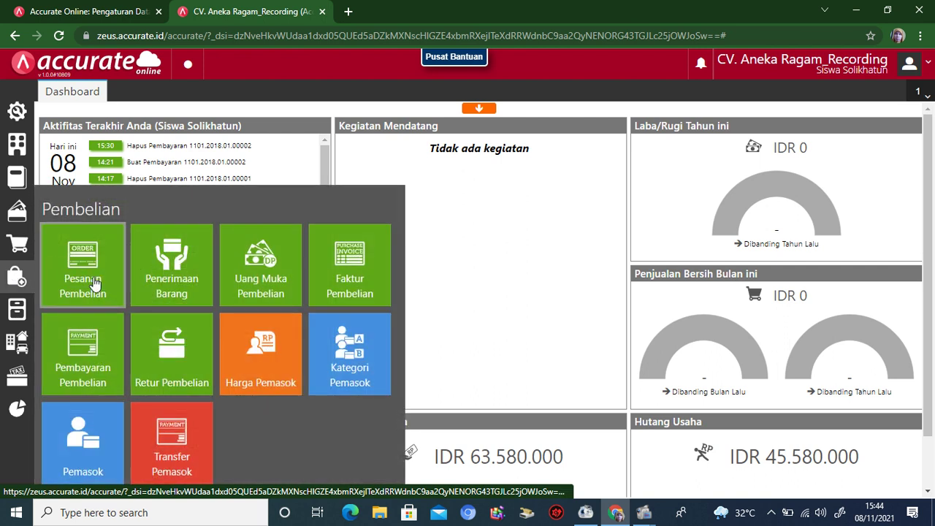
{"action": "left_click", "coordinate": [82, 352]}
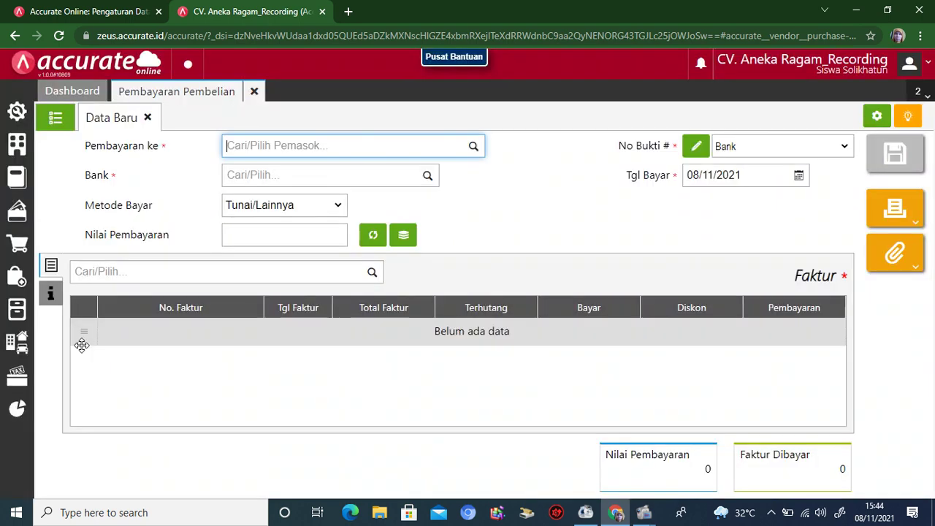
{"action": "left_click", "coordinate": [472, 147]}
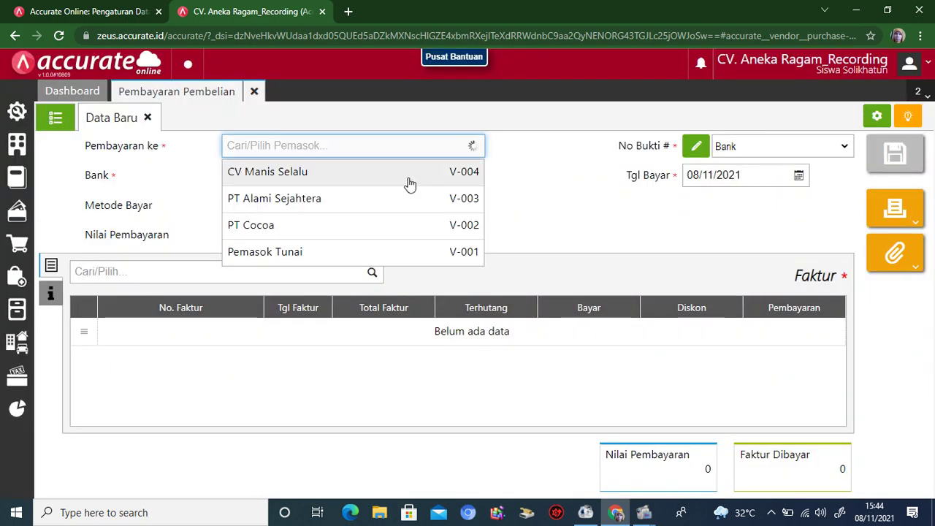
{"action": "left_click", "coordinate": [407, 179]}
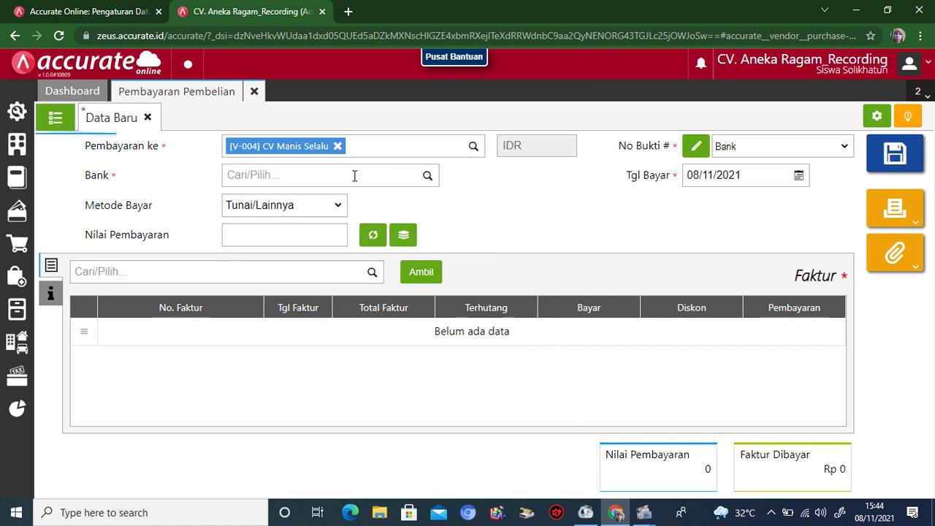
{"action": "left_click", "coordinate": [314, 178]}
{"action": "left_click", "coordinate": [427, 176]}
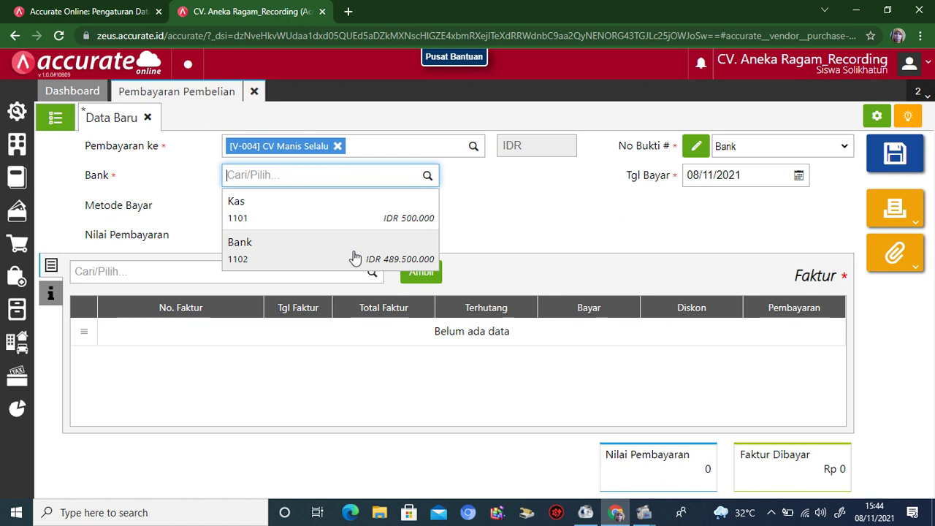
{"action": "left_click", "coordinate": [355, 258]}
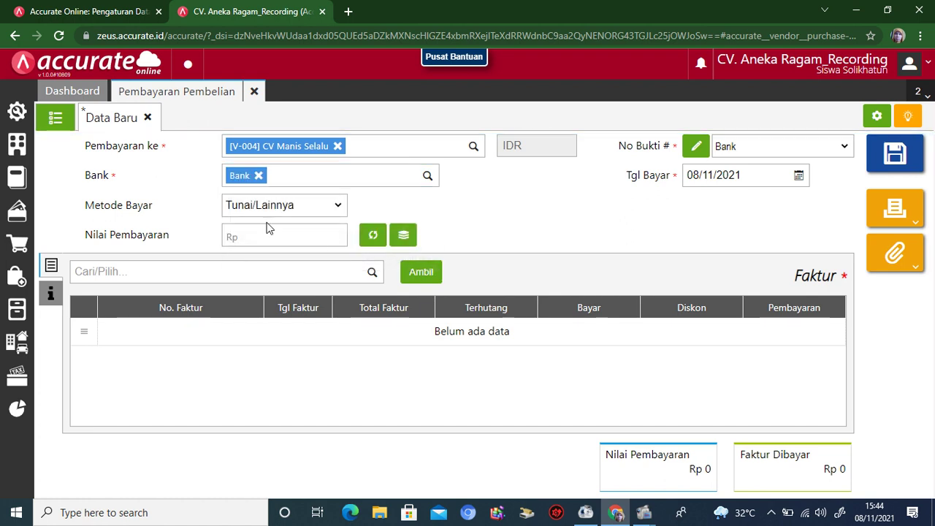
Set the purchase payment's Tgl Bayar to 04/01/2018
{"action": "left_click", "coordinate": [745, 176]}
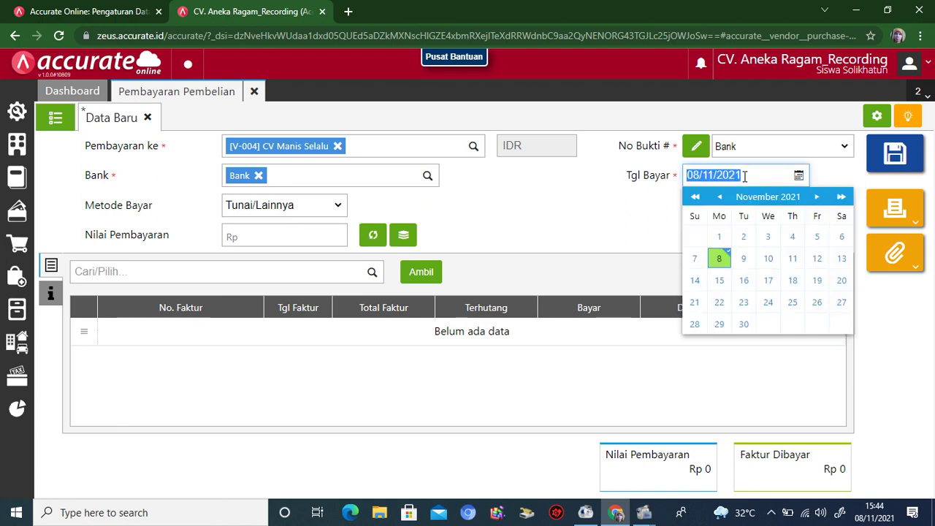
{"action": "type", "text": "04/01/"}
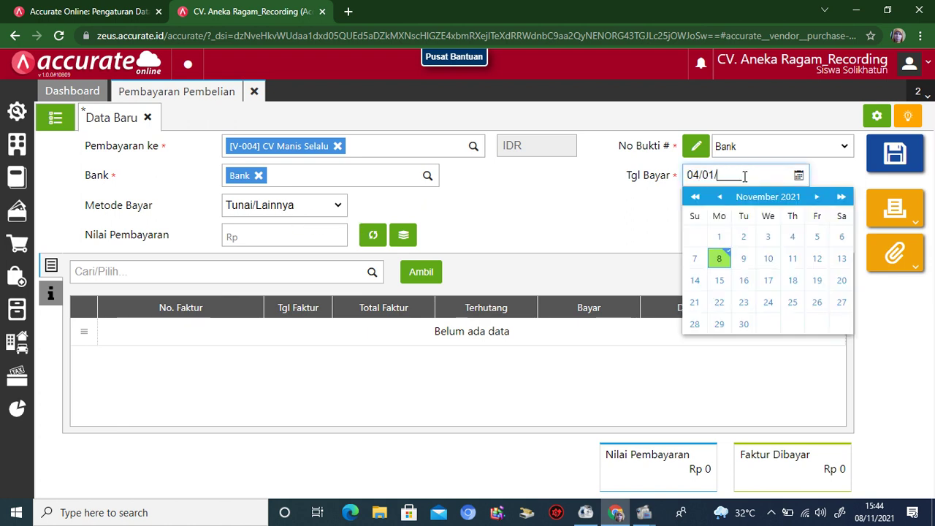
{"action": "type", "text": "2018"}
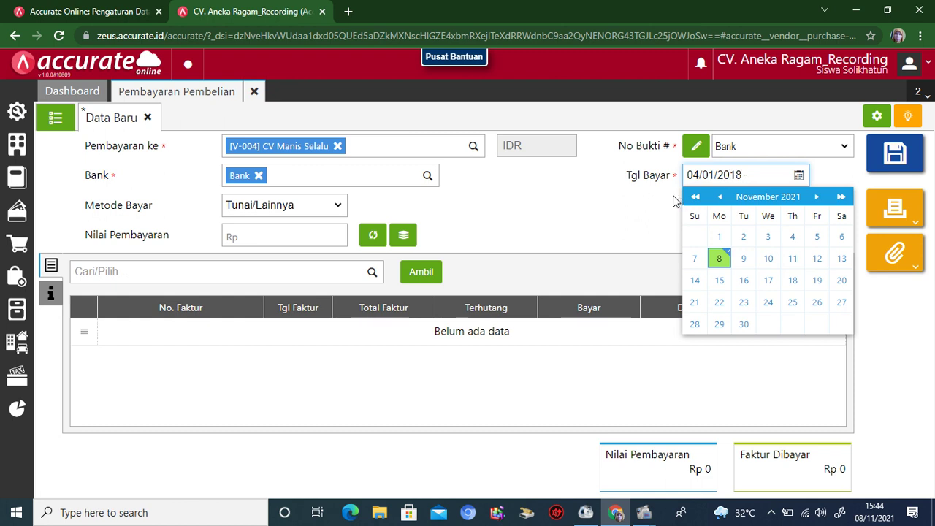
{"action": "left_click", "coordinate": [621, 210]}
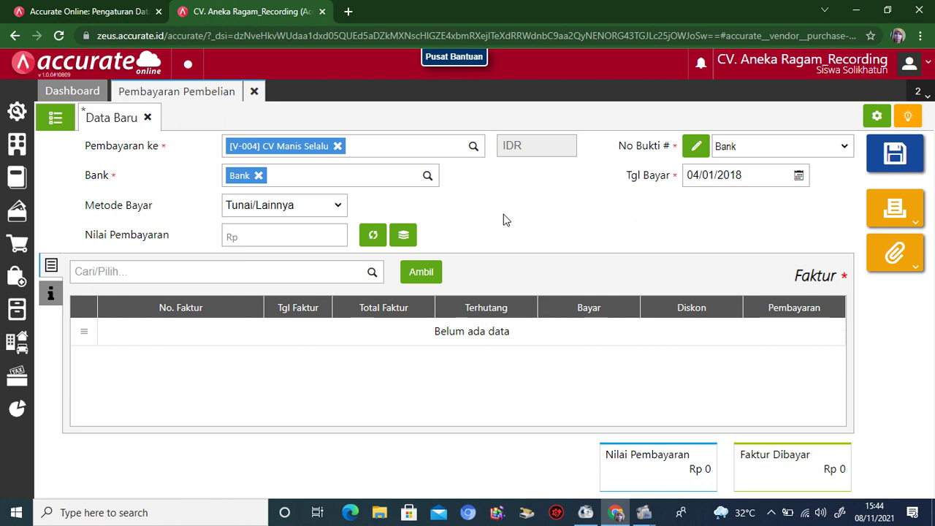
Retrieve only DP-Manis0072 from the supplier's unpaid invoices and fill Nilai Pembayaran with its Rp 5.000.000 amount
{"action": "left_click", "coordinate": [422, 273]}
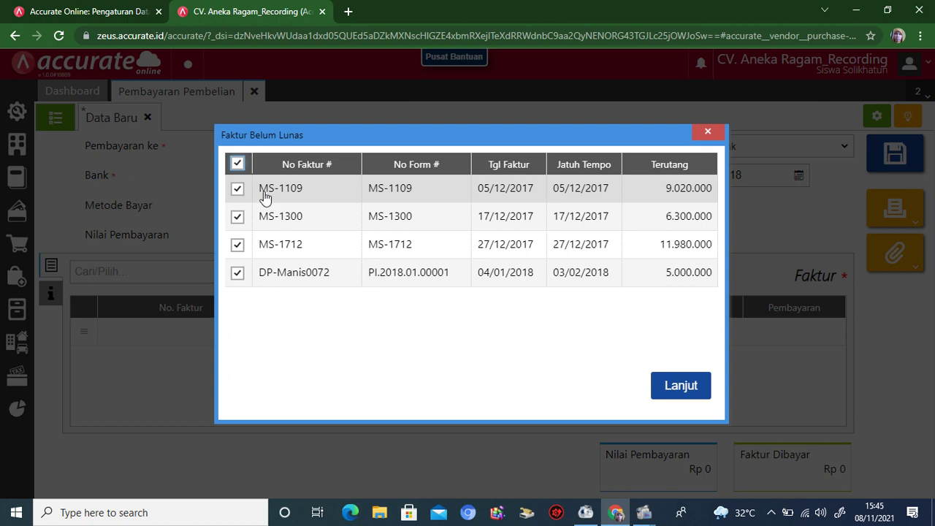
{"action": "left_click", "coordinate": [237, 187]}
{"action": "left_click", "coordinate": [237, 188]}
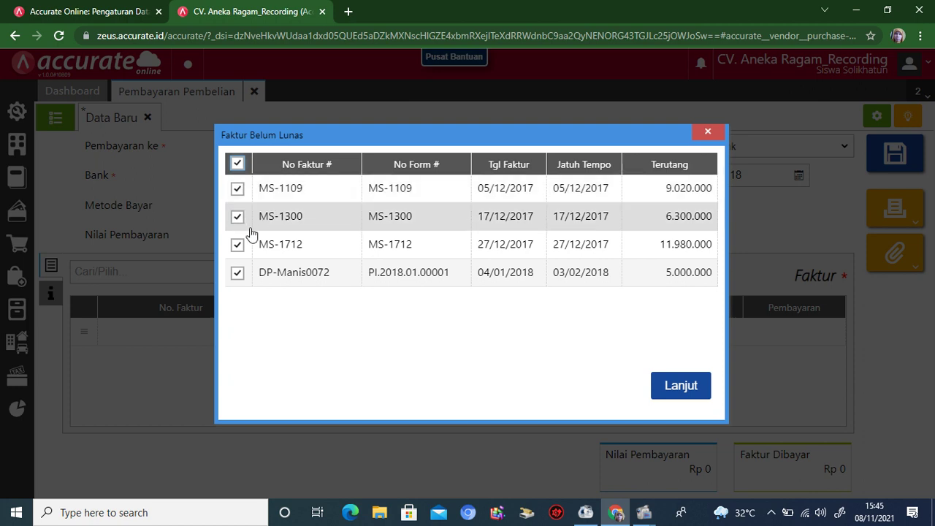
{"action": "left_click", "coordinate": [238, 188]}
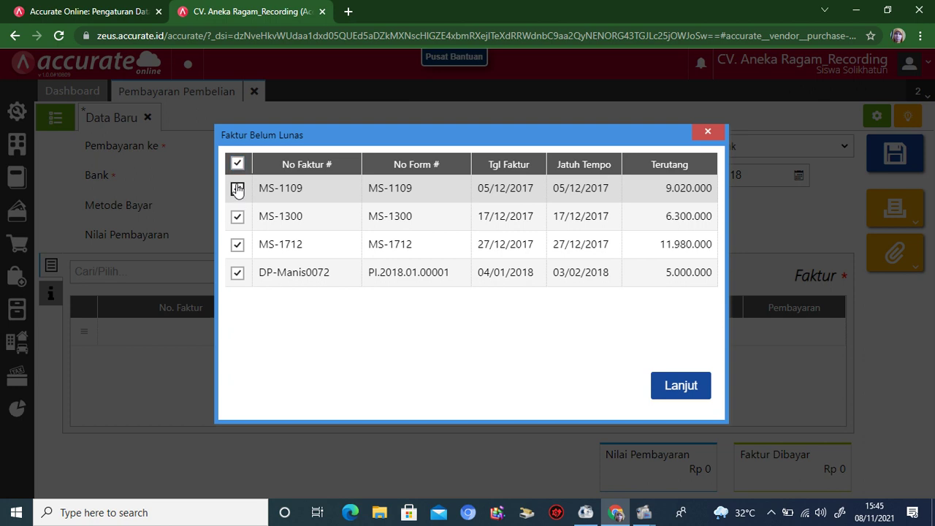
{"action": "left_click", "coordinate": [237, 217]}
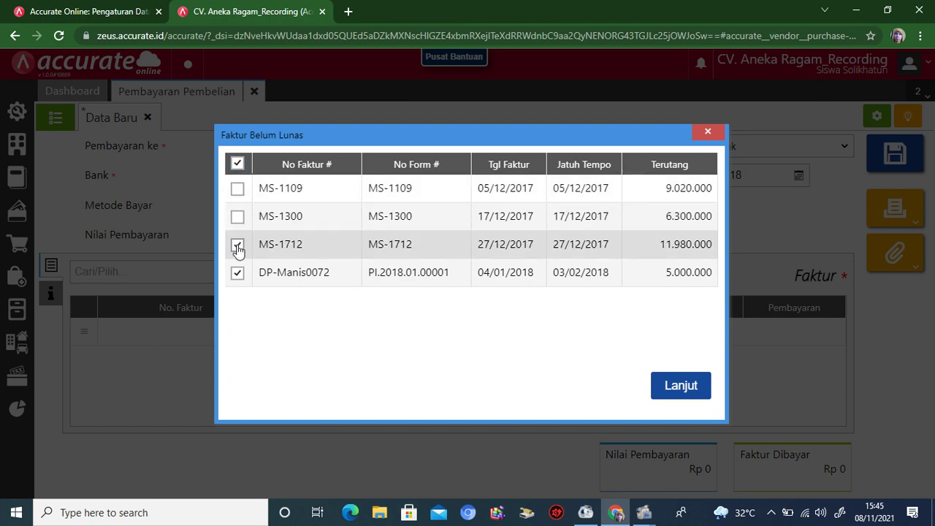
{"action": "left_click", "coordinate": [238, 248]}
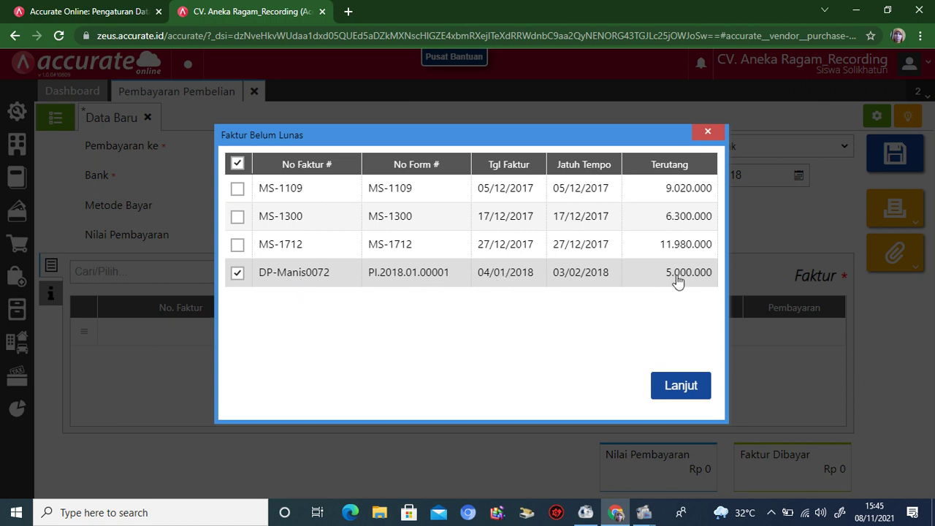
{"action": "left_click", "coordinate": [681, 387]}
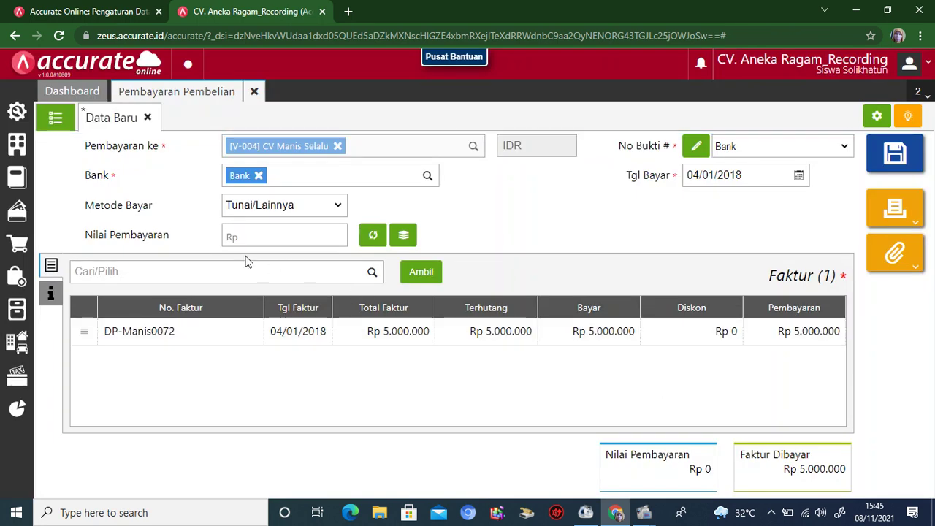
{"action": "left_click", "coordinate": [373, 237]}
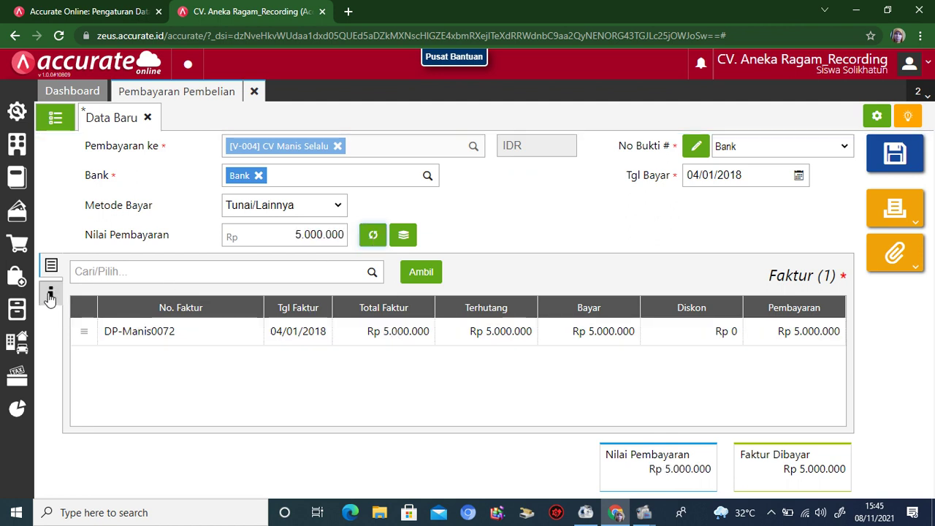
Enter "Pembayaran uang muka pembelian" as the purchase payment's Keterangan
{"action": "left_click", "coordinate": [49, 296]}
{"action": "left_click", "coordinate": [207, 310]}
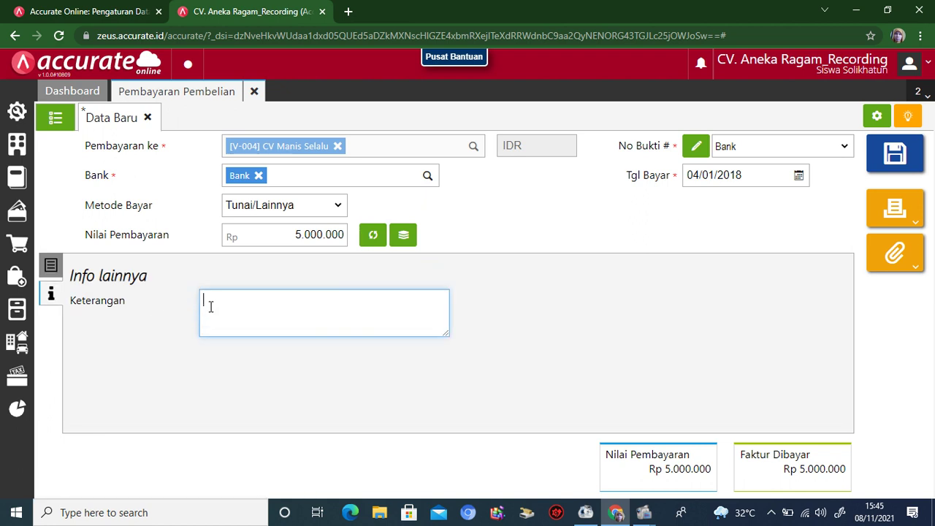
{"action": "type", "text": "Pembayaran u"}
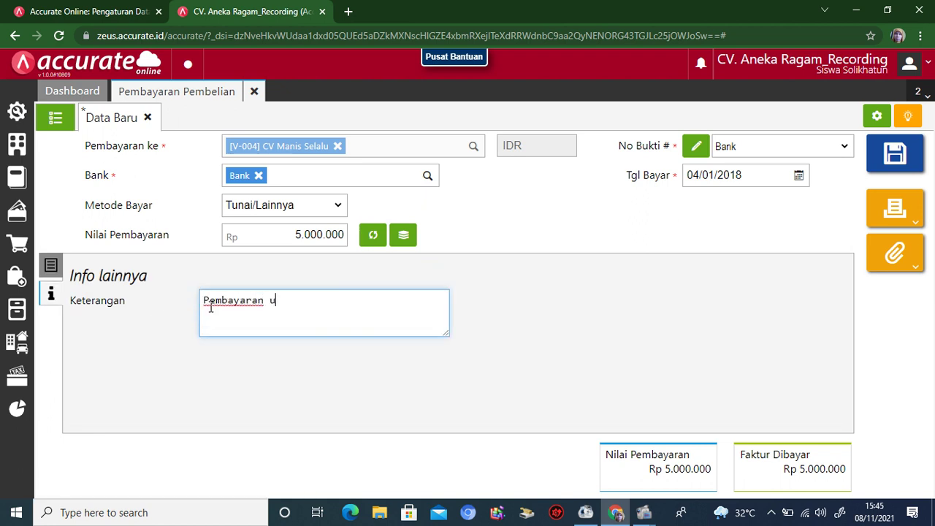
{"action": "type", "text": "ang muka pem"}
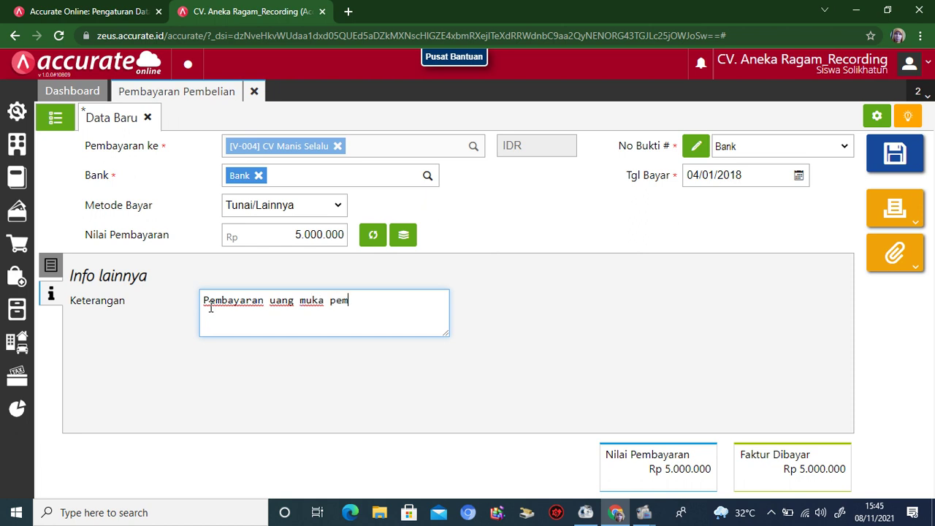
{"action": "type", "text": "belian"}
{"action": "left_click", "coordinate": [590, 304]}
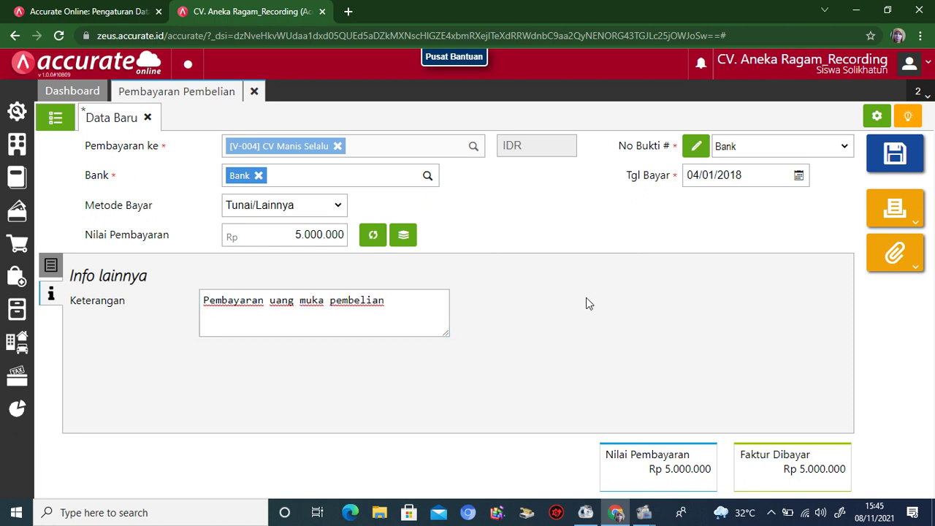
Record the purchase payment by generating its Cetak preview, and close the preview and the Pembayaran Pembelian form
{"action": "left_click", "coordinate": [897, 212]}
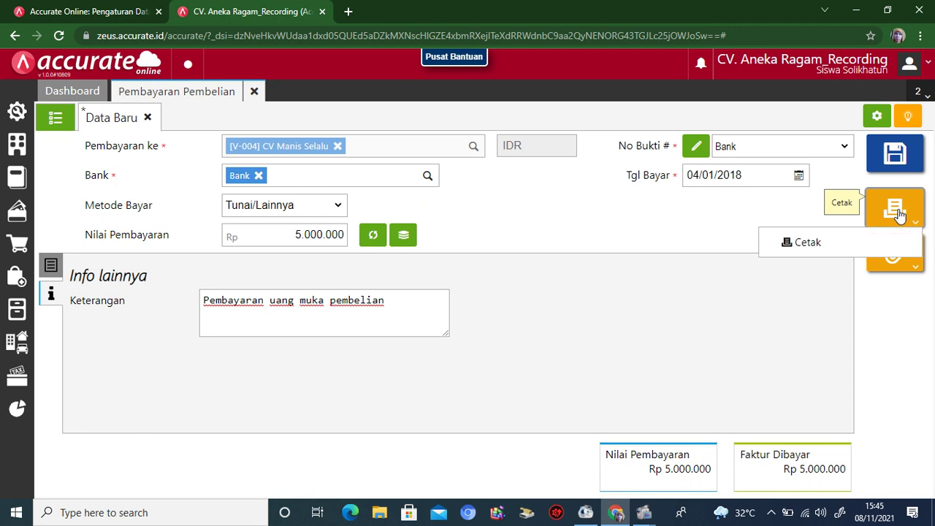
{"action": "left_click", "coordinate": [815, 242]}
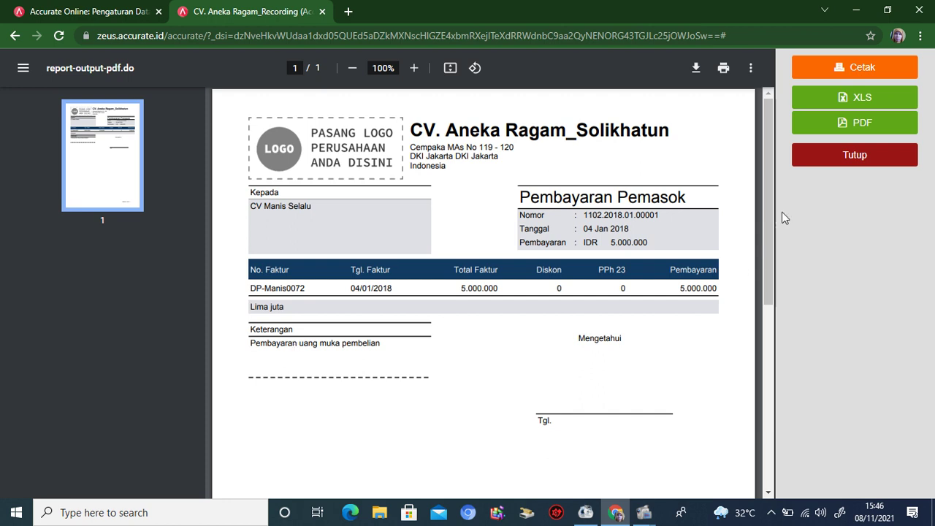
{"action": "left_click", "coordinate": [811, 161]}
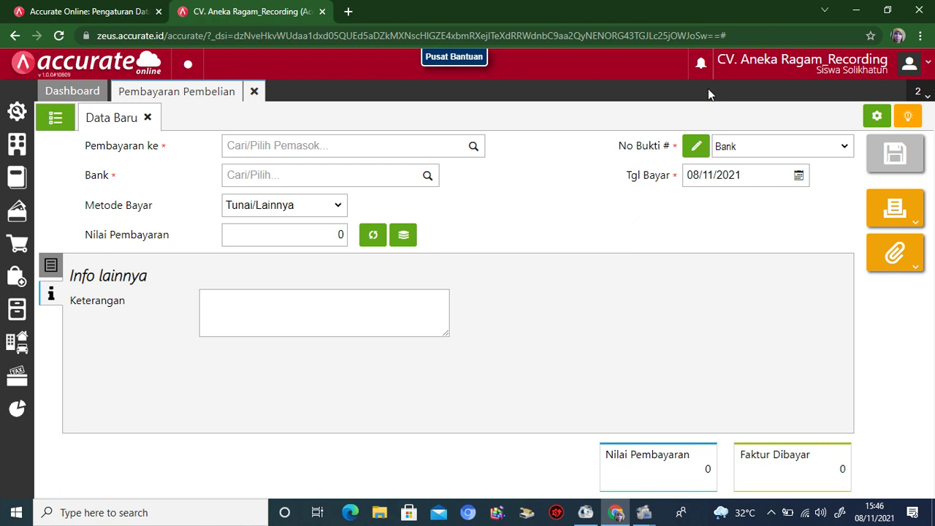
{"action": "left_click", "coordinate": [255, 92]}
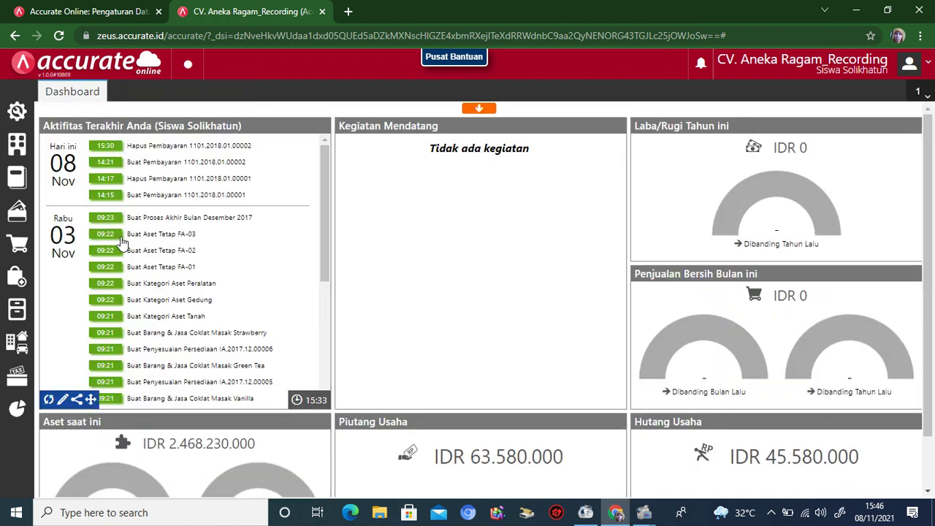
Start a new Penerimaan Barang record with CV Manis Selalu as the supplier
{"action": "left_click", "coordinate": [19, 281]}
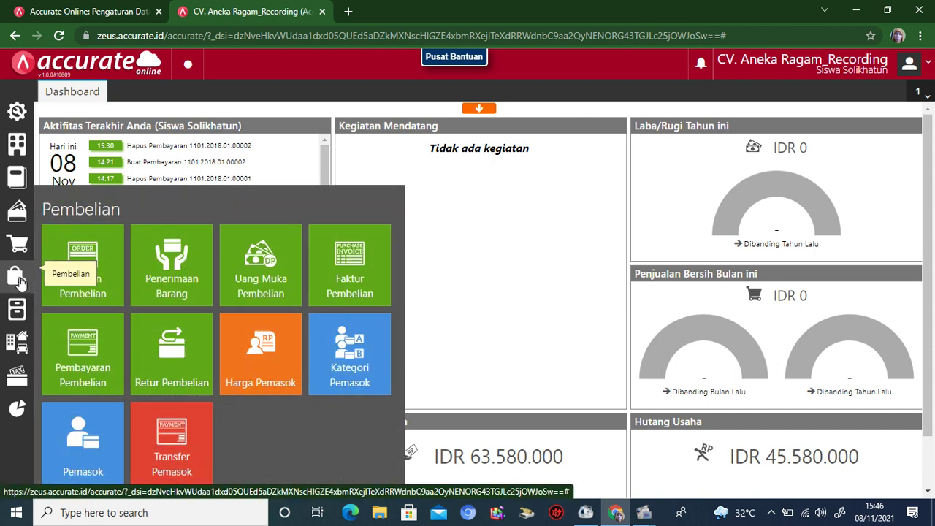
{"action": "left_click", "coordinate": [167, 266]}
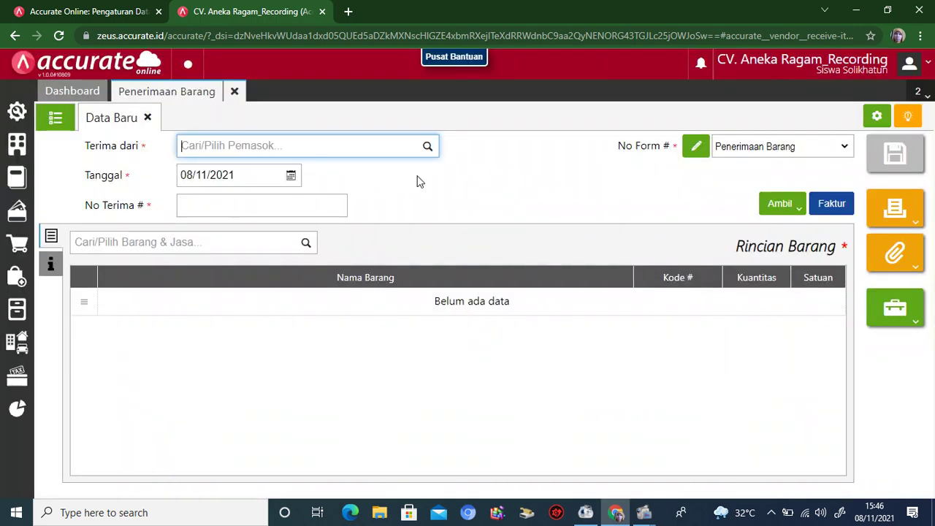
{"action": "left_click", "coordinate": [427, 148]}
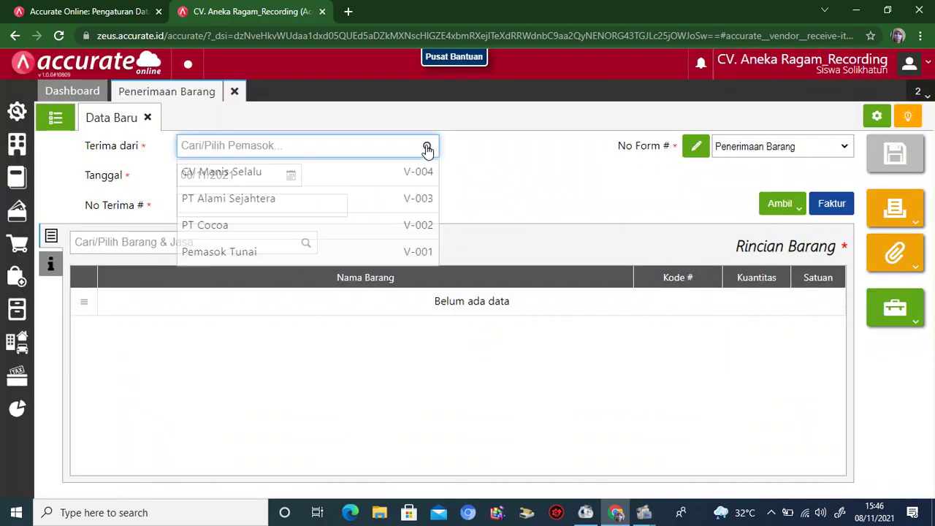
{"action": "left_click", "coordinate": [330, 176]}
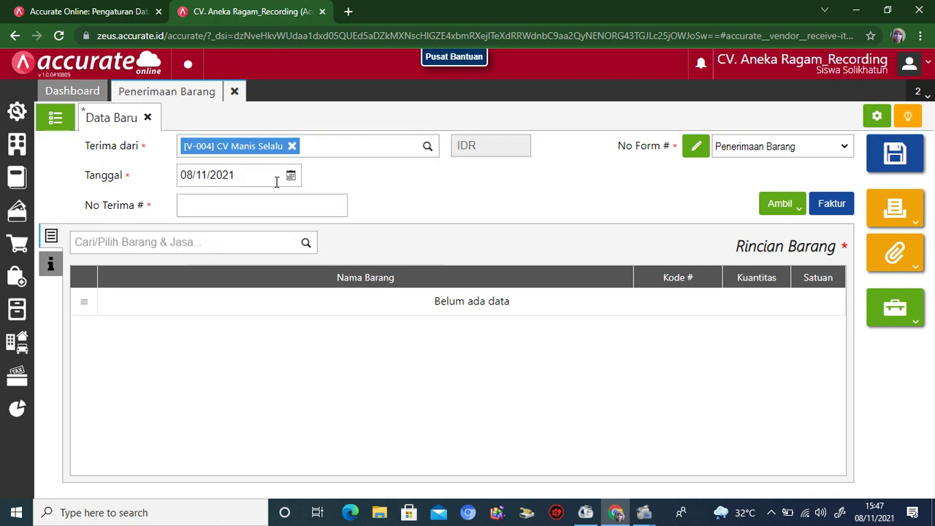
Set the goods receipt's Tanggal to 05/01/2018 and its No Terima # to 00987
{"action": "left_click", "coordinate": [254, 180]}
{"action": "type", "text": "05/01/20"}
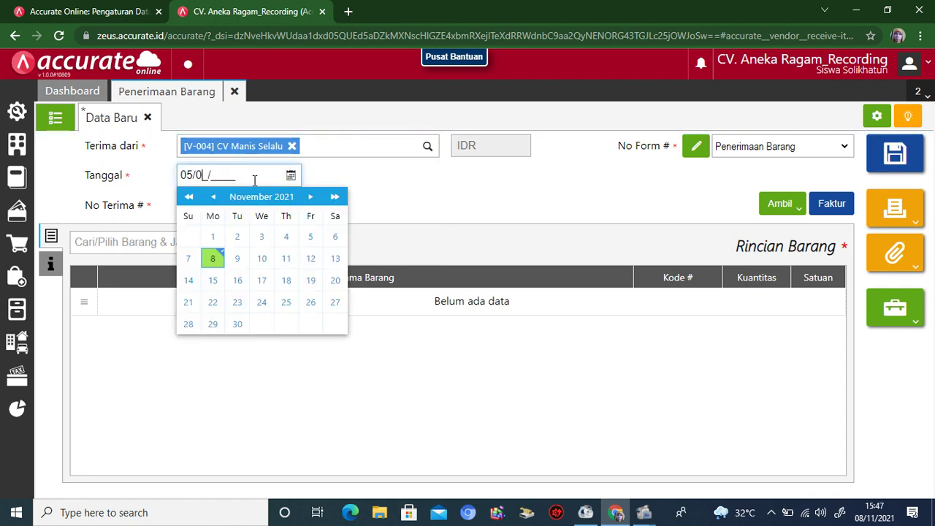
{"action": "type", "text": "18"}
{"action": "left_click", "coordinate": [431, 189]}
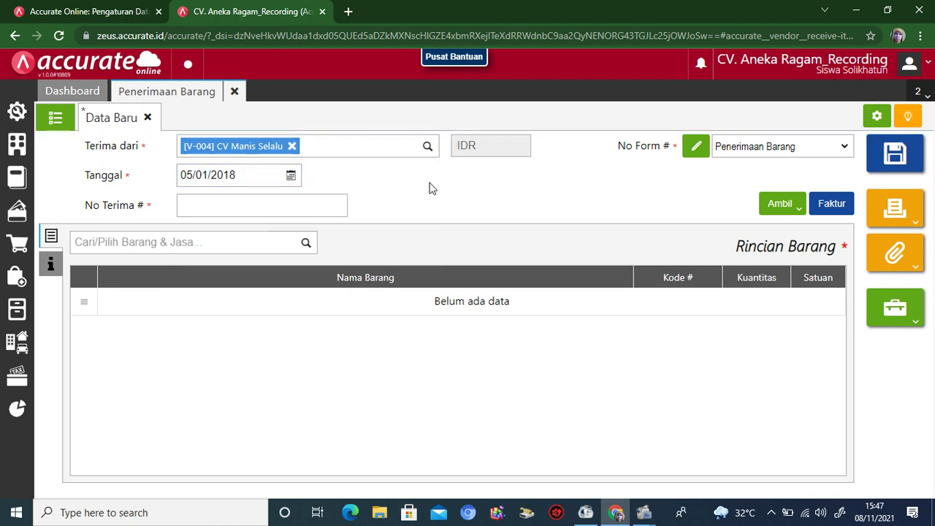
{"action": "left_click", "coordinate": [301, 208]}
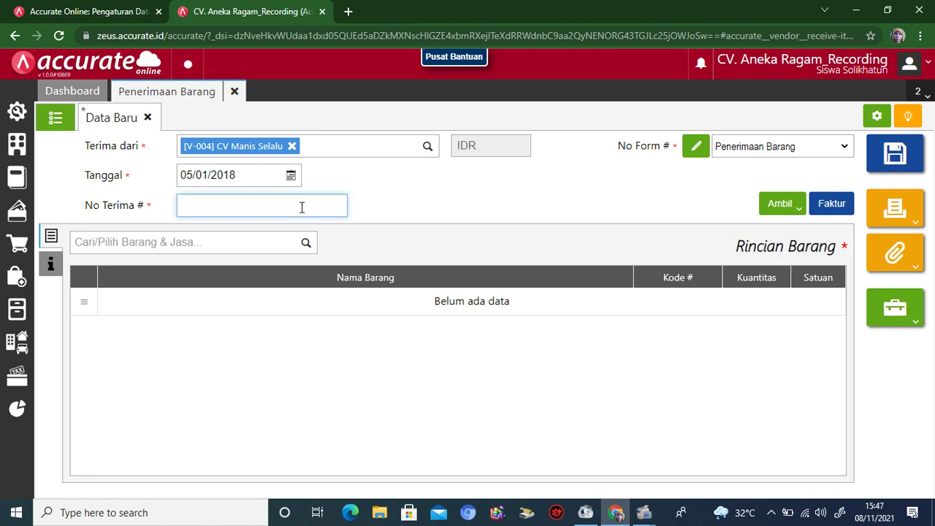
{"action": "type", "text": "00987"}
Copy only Coklat Masak Vanilla from purchase order PO.2018.01.00001 into the goods receipt, excluding Coklat Masak Strawberry and Green Tea
{"action": "left_click", "coordinate": [777, 209]}
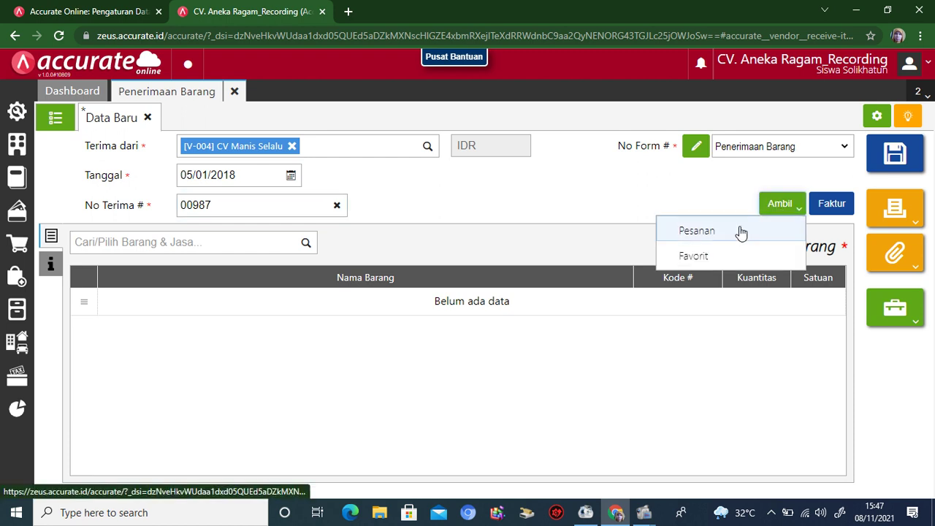
{"action": "left_click", "coordinate": [741, 232]}
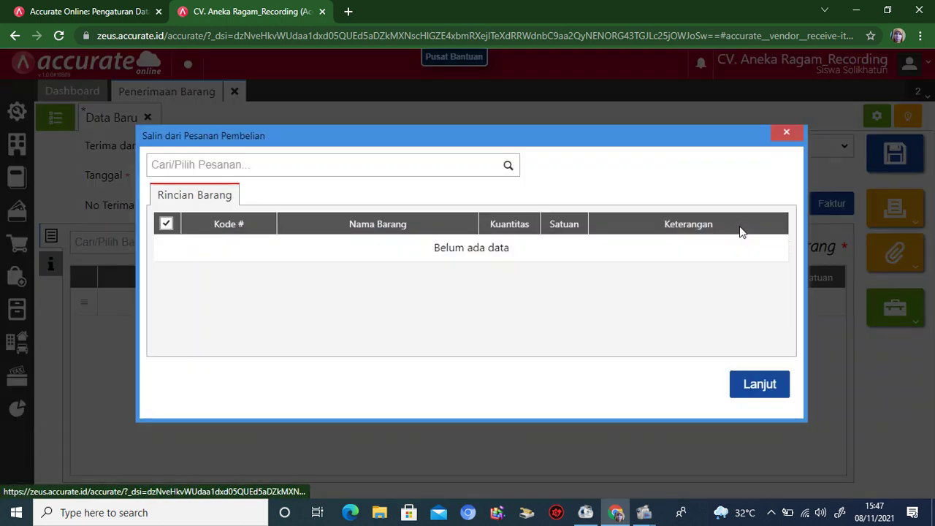
{"action": "left_click", "coordinate": [507, 166]}
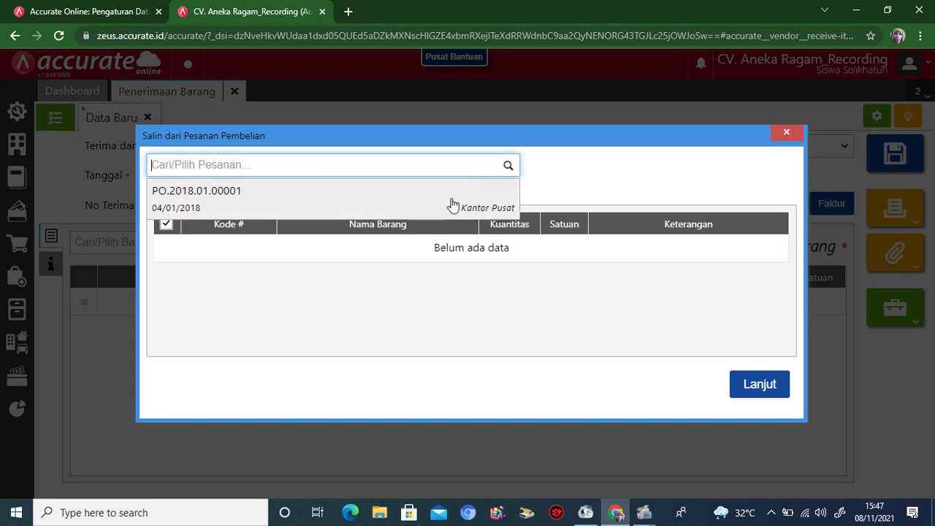
{"action": "left_click", "coordinate": [452, 205]}
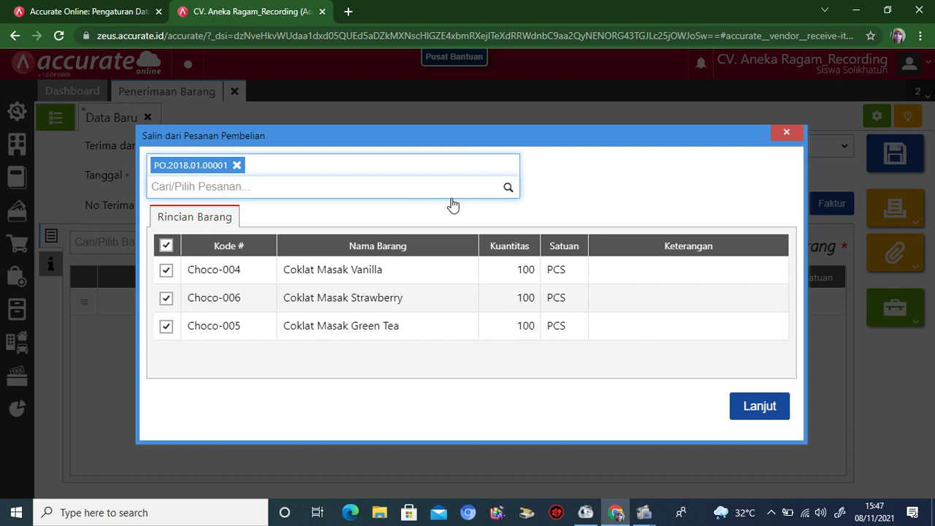
{"action": "left_click", "coordinate": [166, 300]}
{"action": "left_click", "coordinate": [166, 328]}
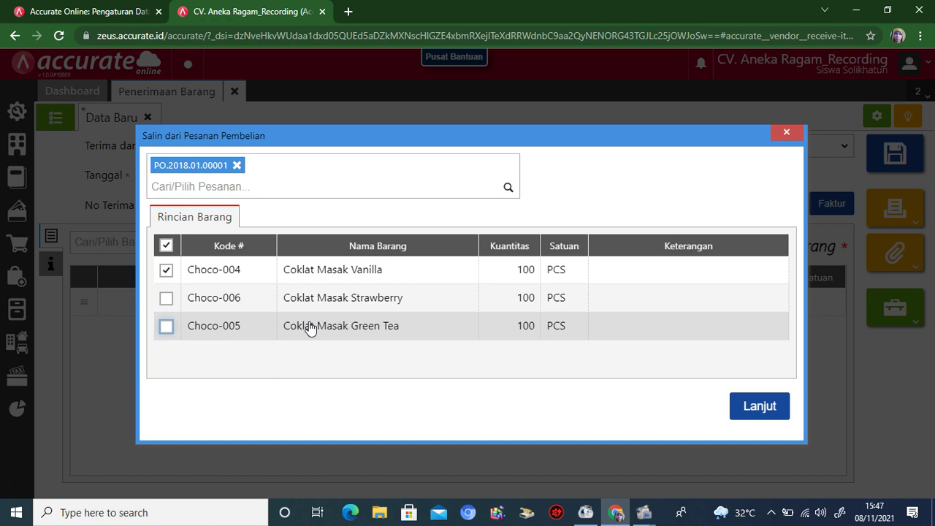
{"action": "left_click", "coordinate": [766, 412]}
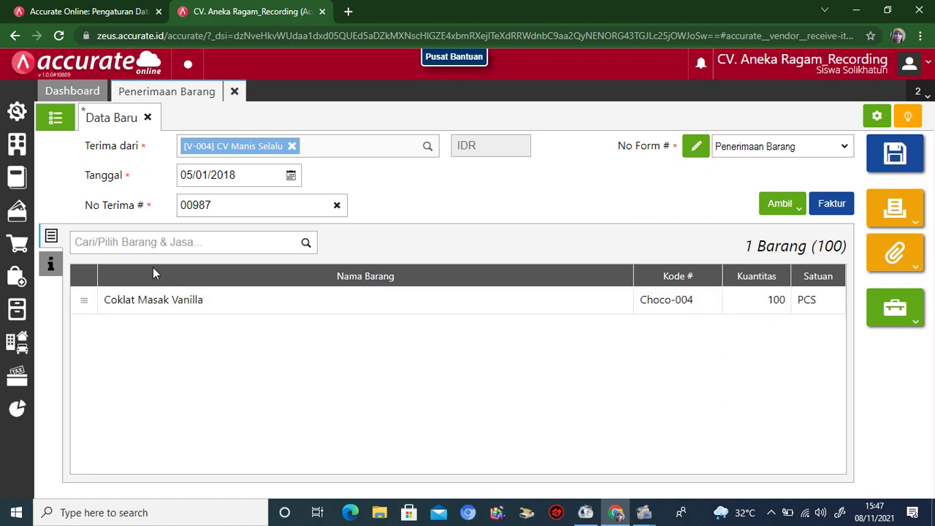
Replace the goods receipt's Keterangan in Info lainnya with "Penerimaan sebagian pesanan"
{"action": "left_click", "coordinate": [50, 263]}
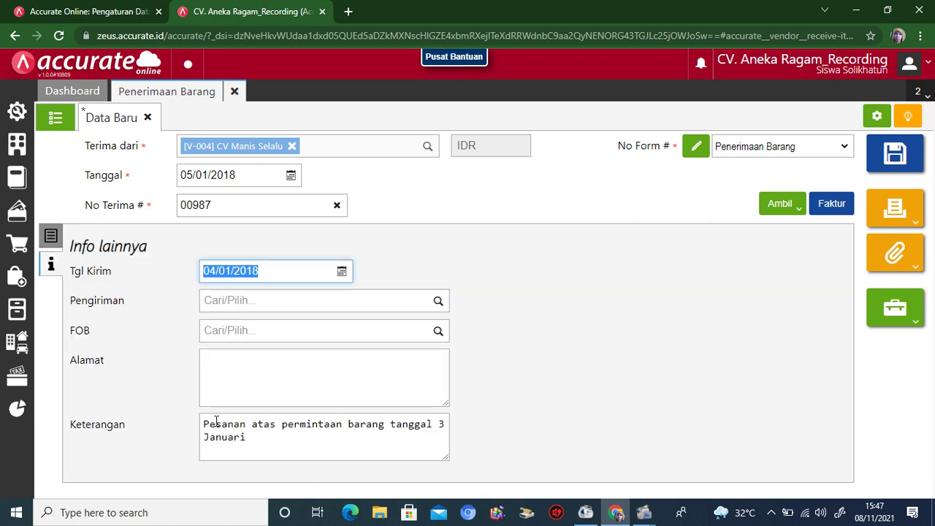
{"action": "left_click_drag", "start_coordinate": [246, 437], "coordinate": [203, 428]}
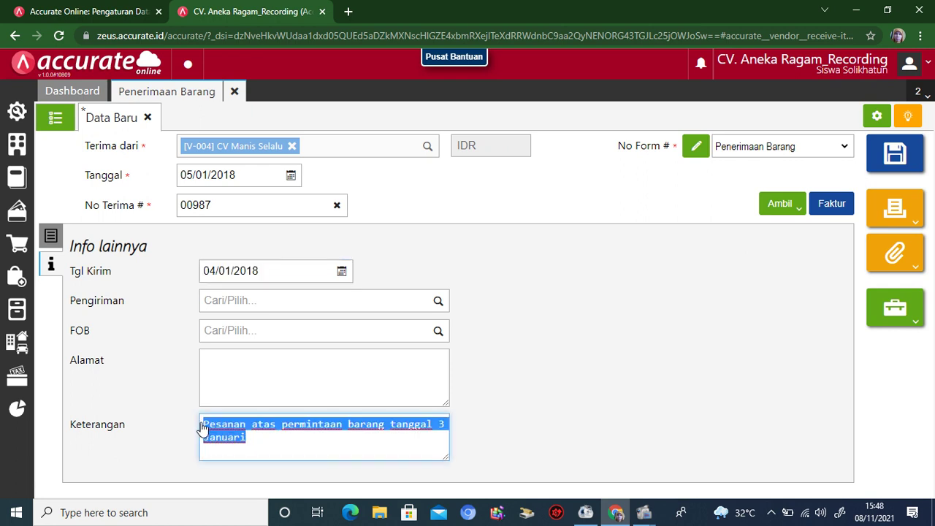
{"action": "type", "text": "Penerima"}
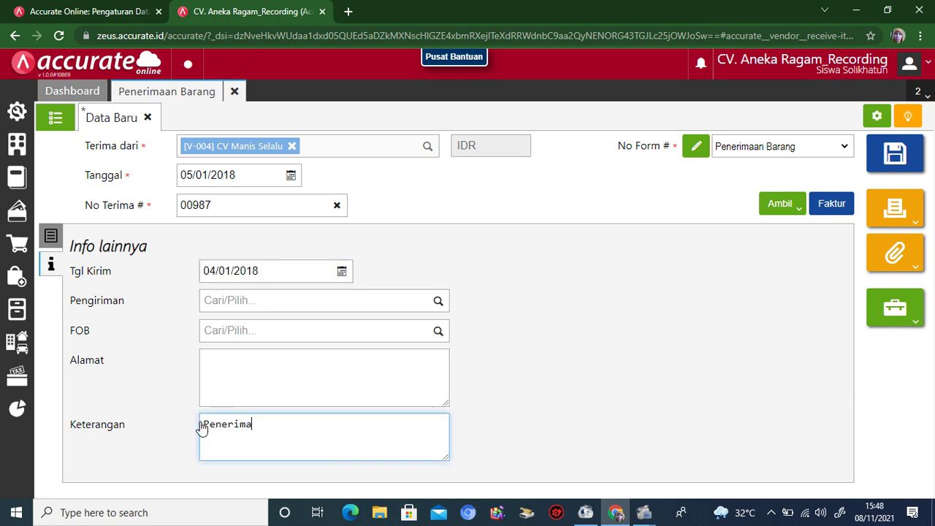
{"action": "type", "text": "an sebagian pe"}
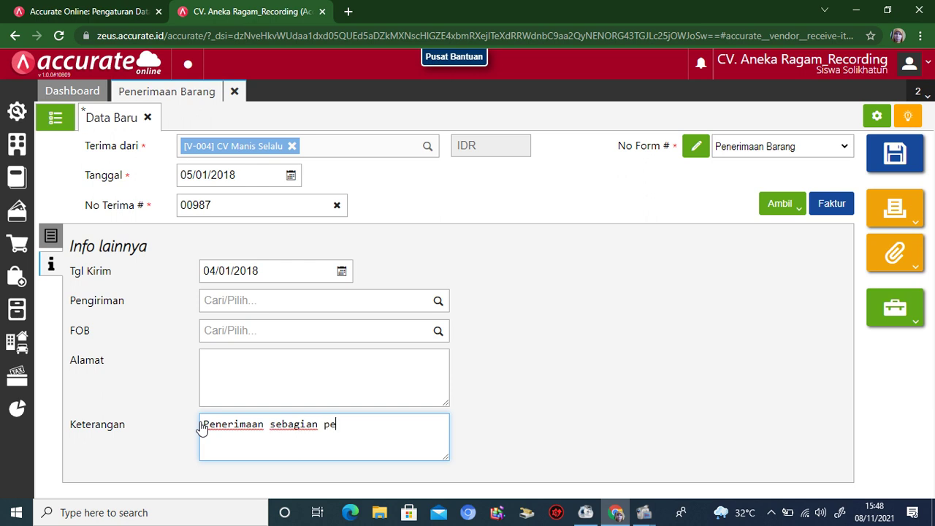
{"action": "type", "text": "sanan"}
{"action": "left_click", "coordinate": [775, 300]}
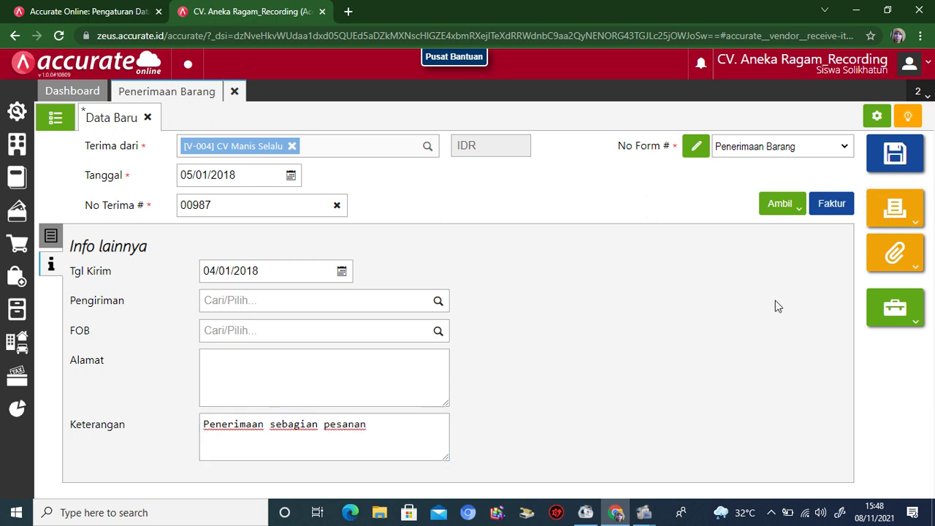
Record goods receipt 00987 by generating its print preview, and close the preview
{"action": "left_click", "coordinate": [898, 207]}
{"action": "left_click", "coordinate": [825, 245]}
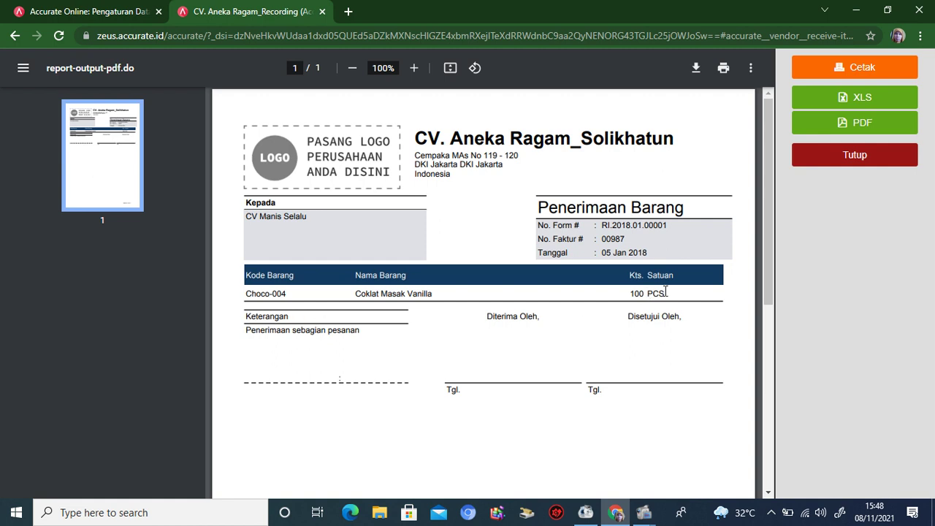
{"action": "left_click", "coordinate": [840, 165]}
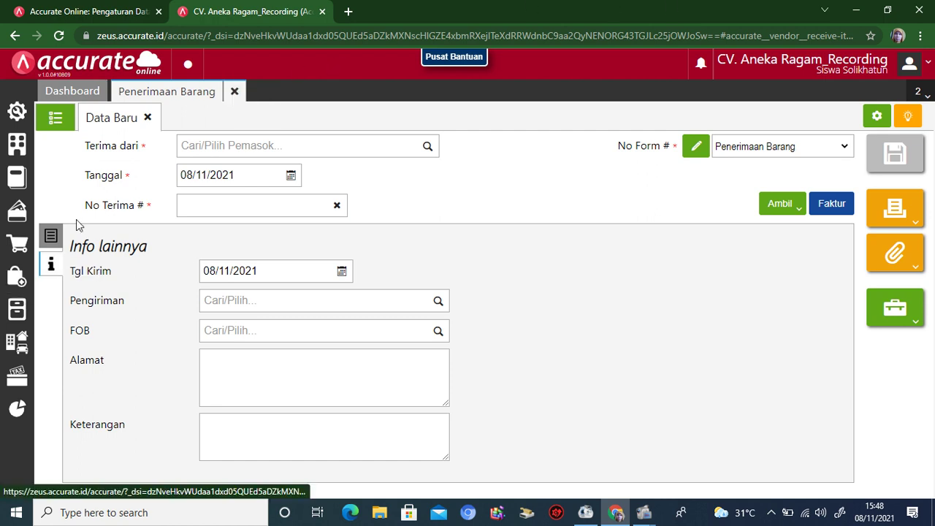
Choose CV Manis Selalu as the supplier of a second goods receipt and set its No Terima # to 1190
{"action": "left_click", "coordinate": [428, 147]}
{"action": "left_click", "coordinate": [370, 176]}
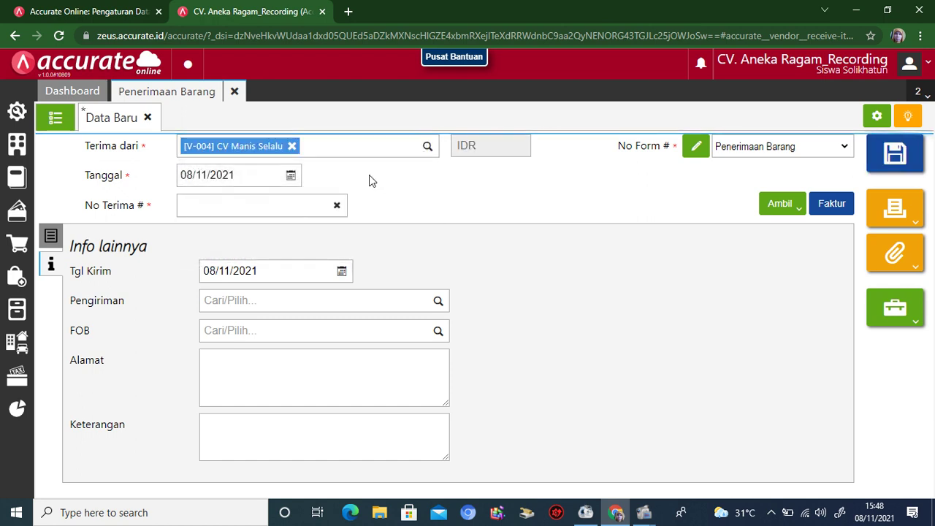
{"action": "left_click", "coordinate": [260, 204]}
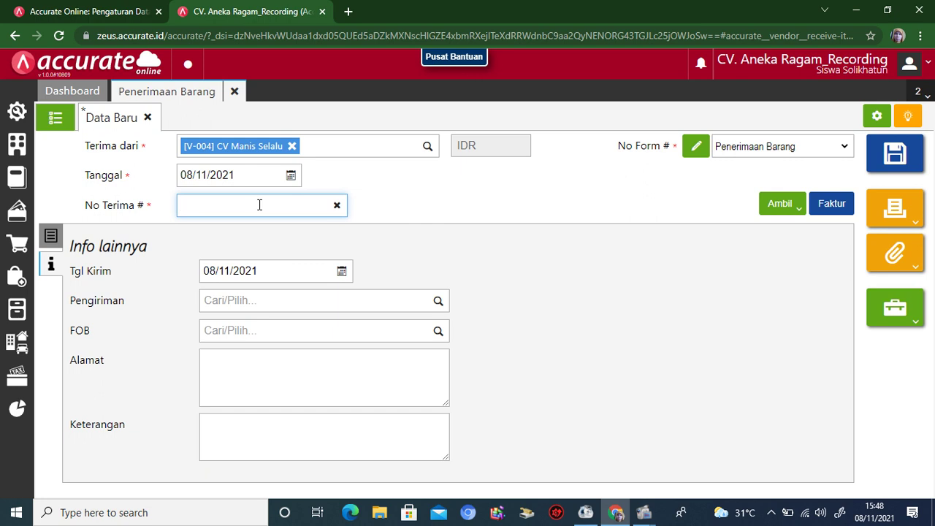
{"action": "type", "text": "1190"}
{"action": "left_click", "coordinate": [654, 211]}
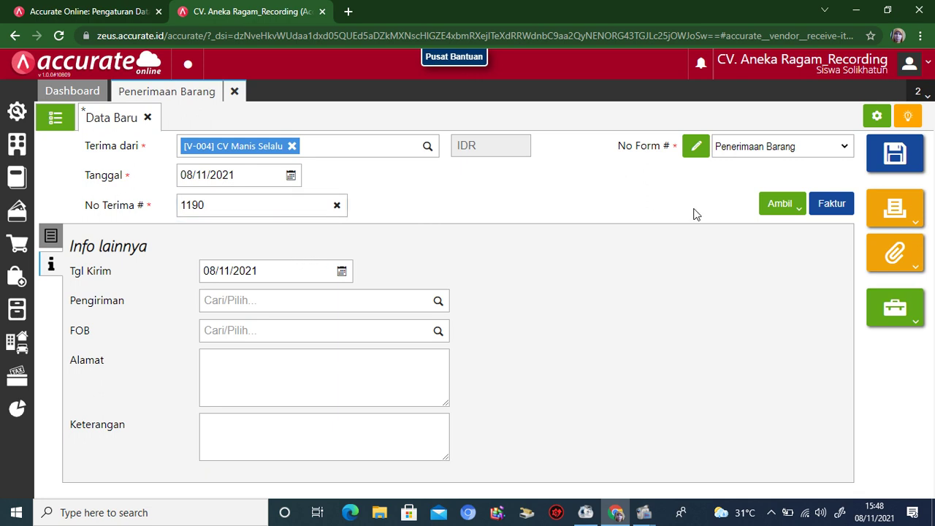
Copy the remaining Coklat Masak Strawberry and Coklat Masak Green Tea items from PO.2018.01.00001 into the goods receipt
{"action": "left_click", "coordinate": [774, 208]}
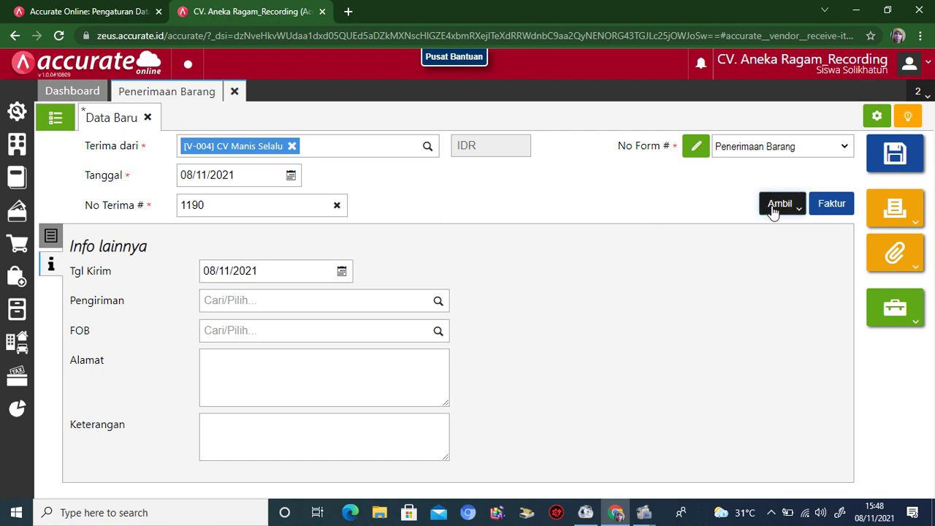
{"action": "left_click", "coordinate": [767, 234]}
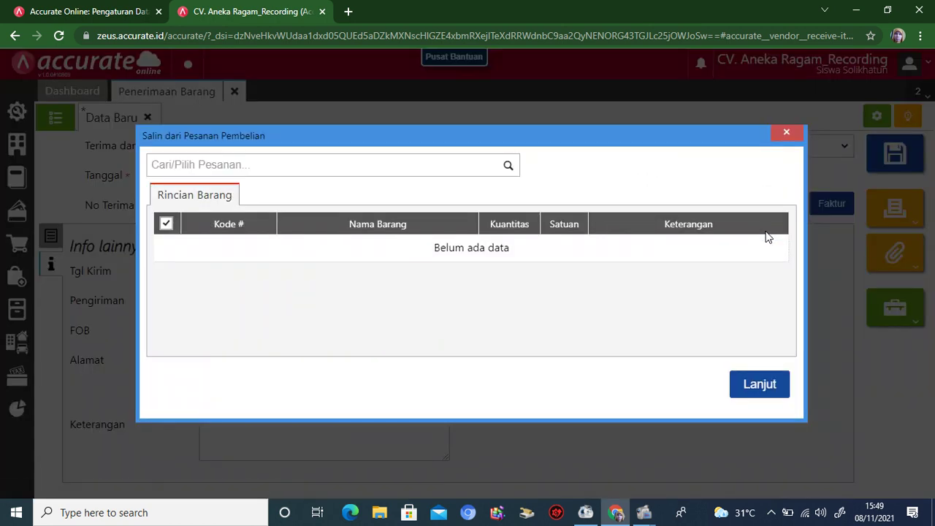
{"action": "left_click", "coordinate": [507, 167]}
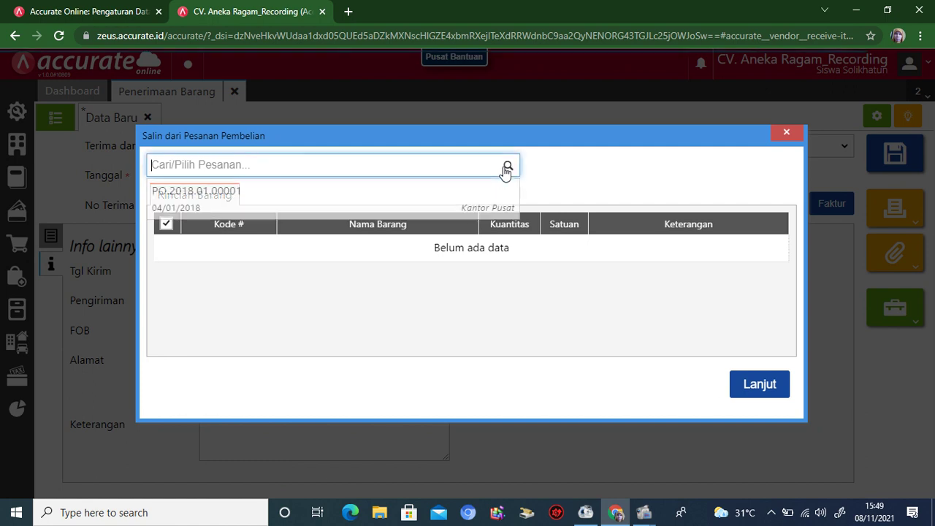
{"action": "left_click", "coordinate": [402, 202]}
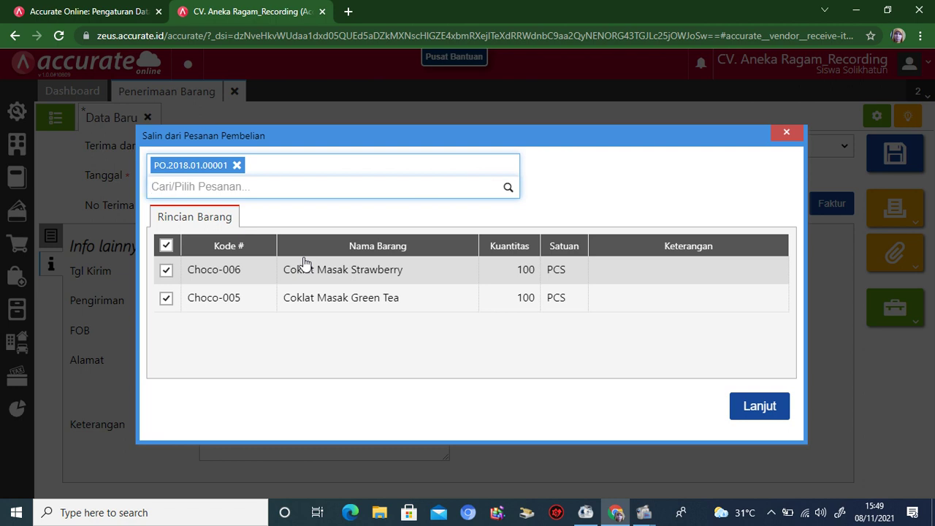
{"action": "left_click", "coordinate": [753, 405]}
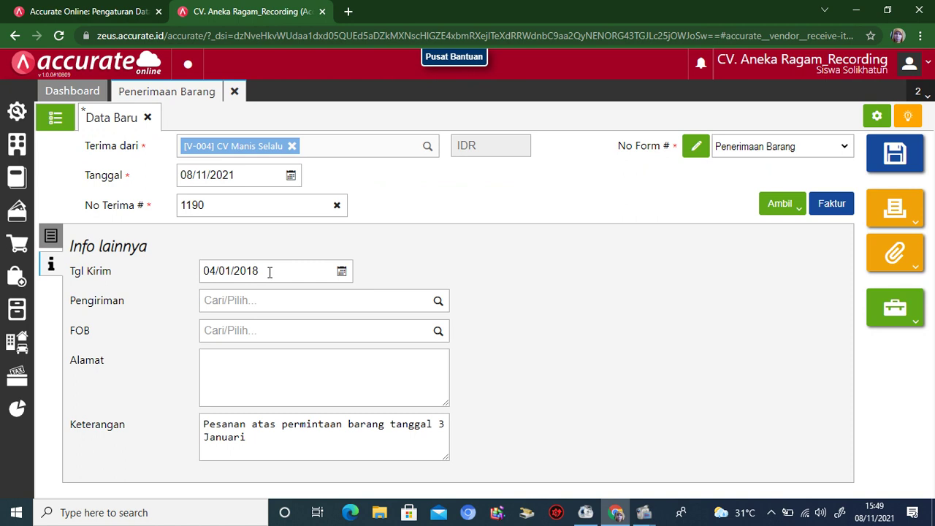
Set the second goods receipt's Tgl Kirim to 06/01/2018
{"action": "left_click", "coordinate": [270, 272]}
{"action": "type", "text": "06/0"}
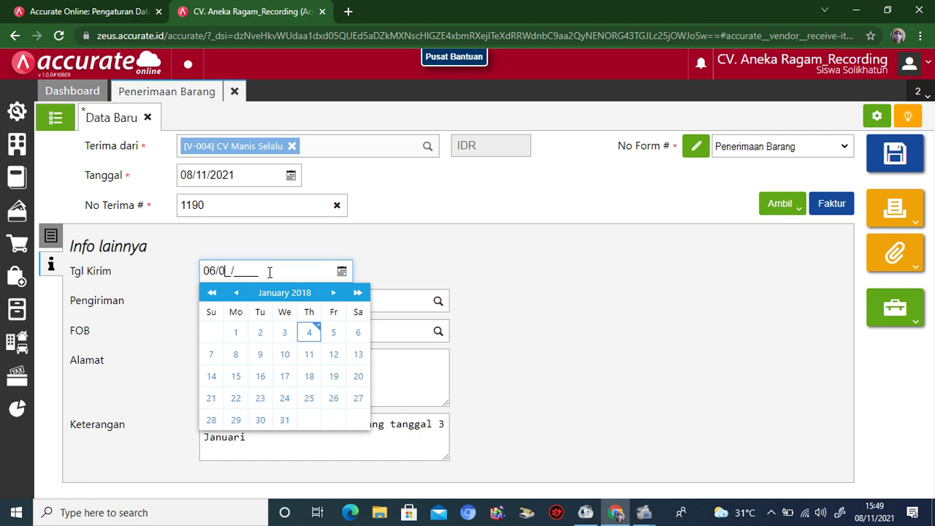
{"action": "type", "text": "1/2018"}
{"action": "left_click", "coordinate": [586, 319]}
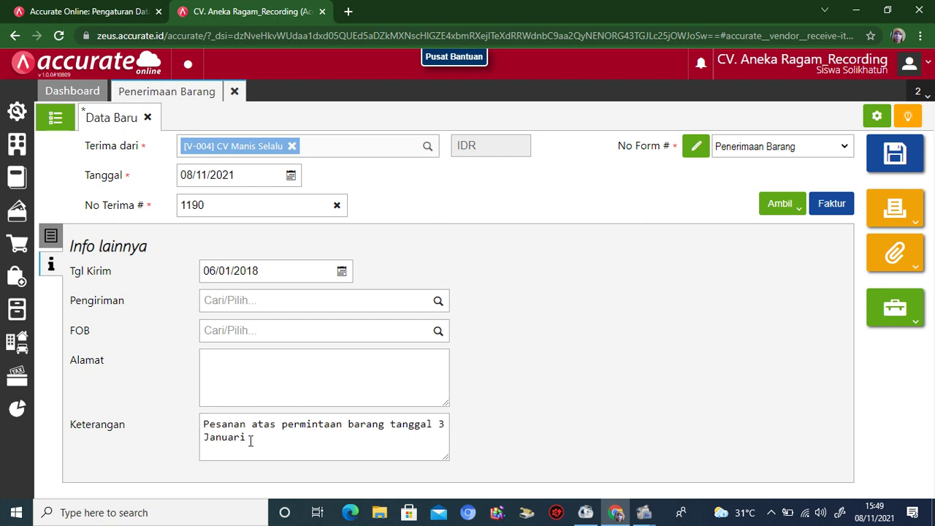
Set the second goods receipt's Keterangan to "Penerimaan barang atas pesanan tanggal 4 Januari"
{"action": "left_click_drag", "start_coordinate": [249, 438], "coordinate": [192, 434]}
{"action": "type", "text": "Peneri"}
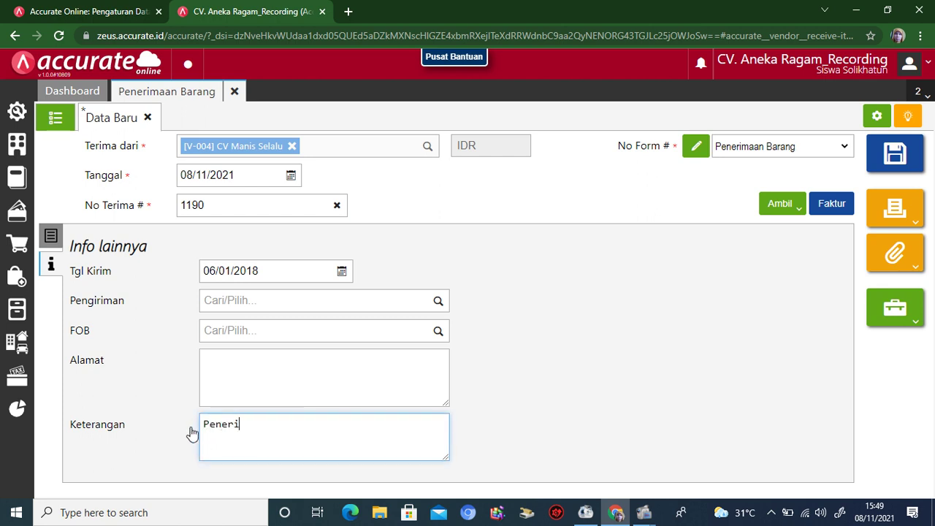
{"action": "type", "text": "maan pesanan"}
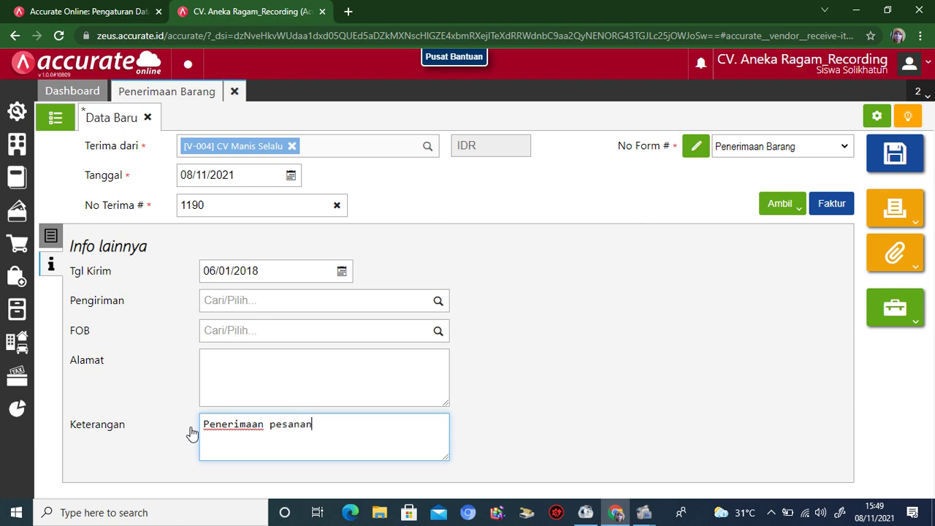
{"action": "left_click", "coordinate": [269, 426]}
{"action": "type", "text": "barang "}
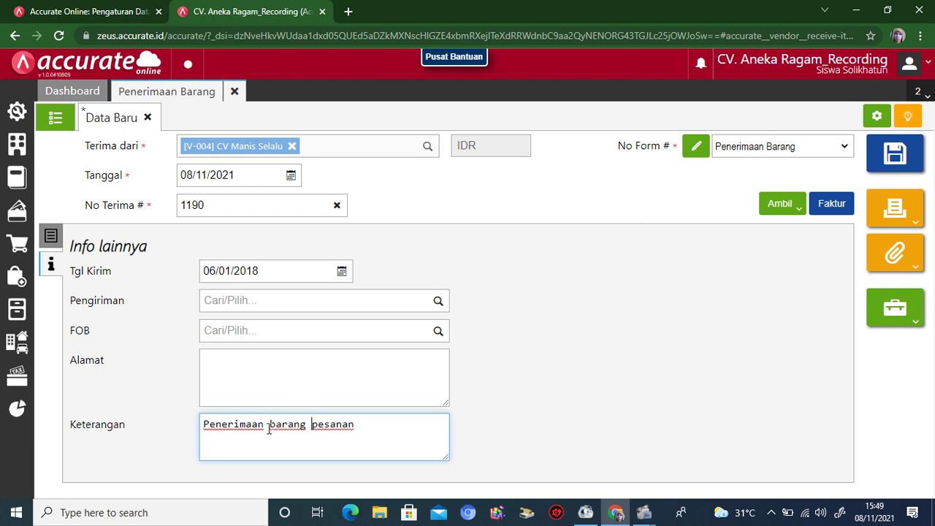
{"action": "type", "text": "atas"}
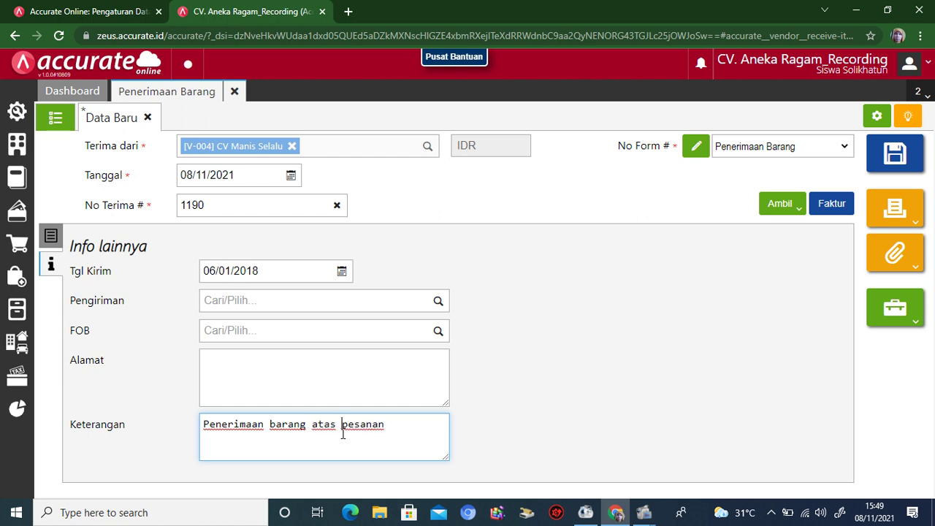
{"action": "left_click", "coordinate": [423, 427]}
{"action": "type", "text": "tanggal 4 Januar"}
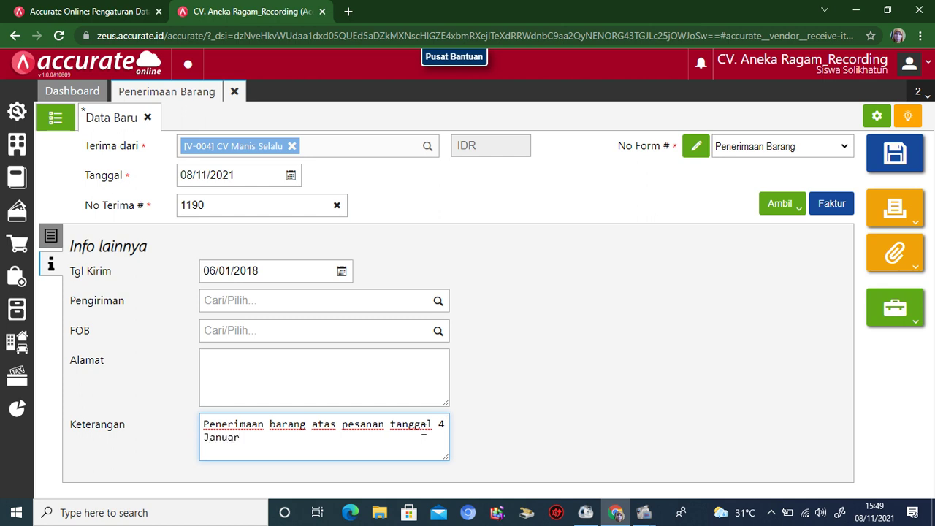
{"action": "type", "text": "i"}
Record goods receipt 1190 by generating its print preview, and close the preview and the Penerimaan Barang form
{"action": "left_click", "coordinate": [893, 211]}
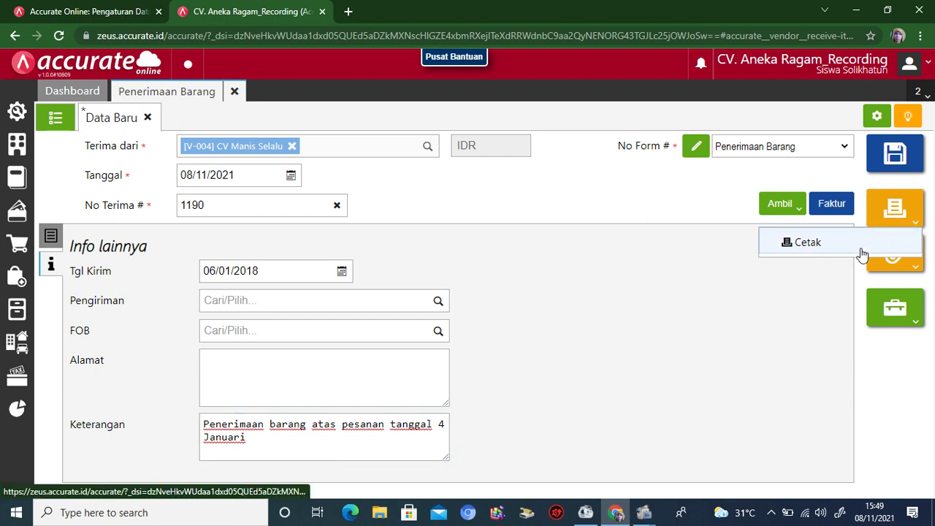
{"action": "left_click", "coordinate": [861, 251]}
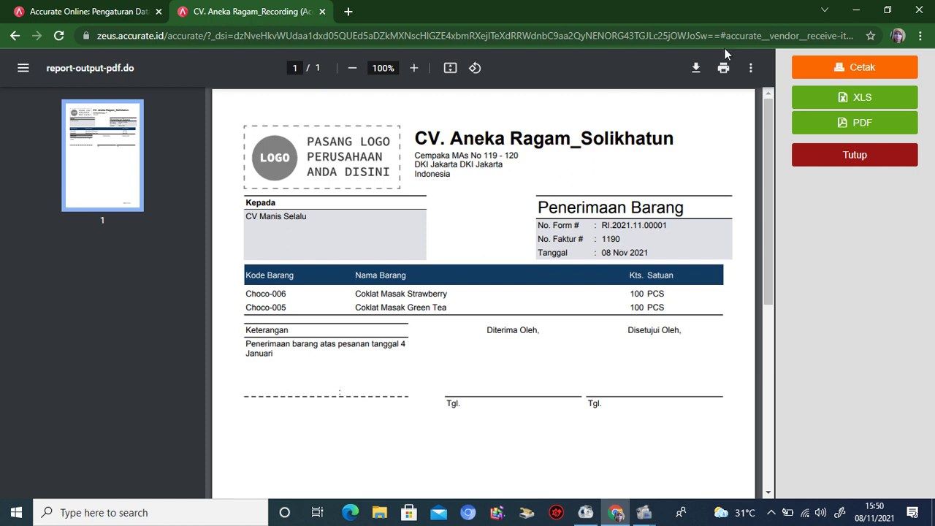
{"action": "left_click", "coordinate": [814, 156]}
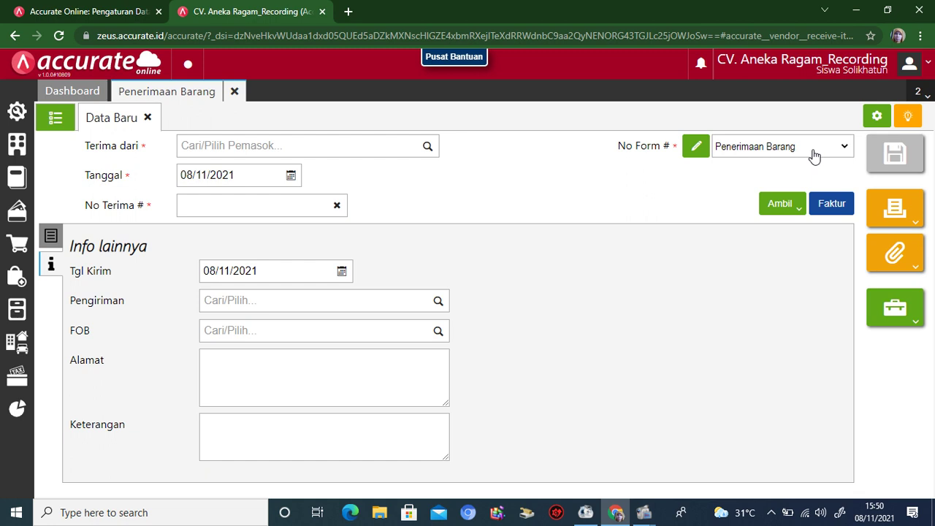
{"action": "left_click", "coordinate": [235, 97]}
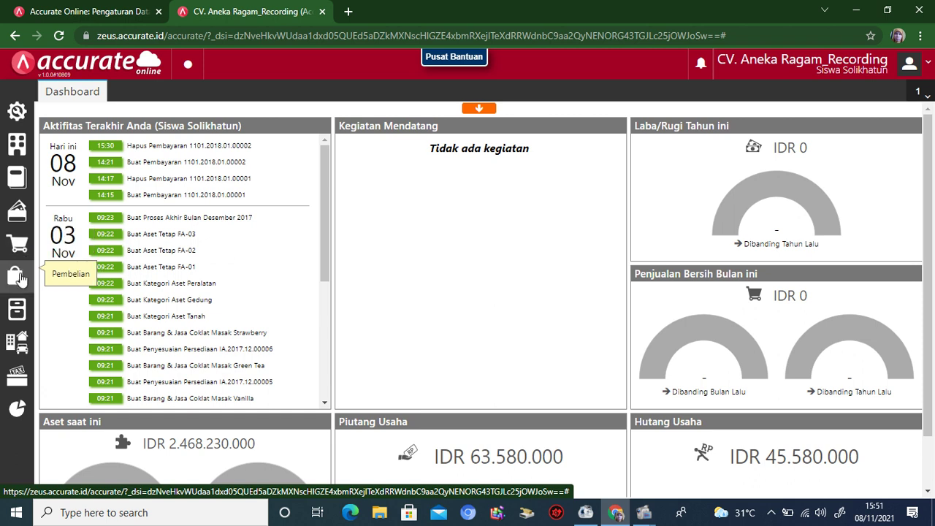
{"action": "left_click", "coordinate": [18, 276]}
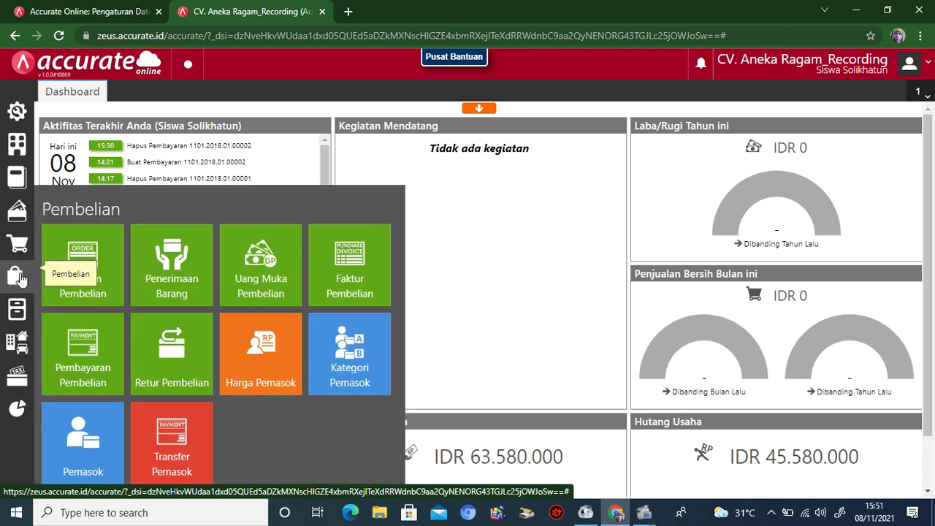
{"action": "left_click", "coordinate": [347, 286]}
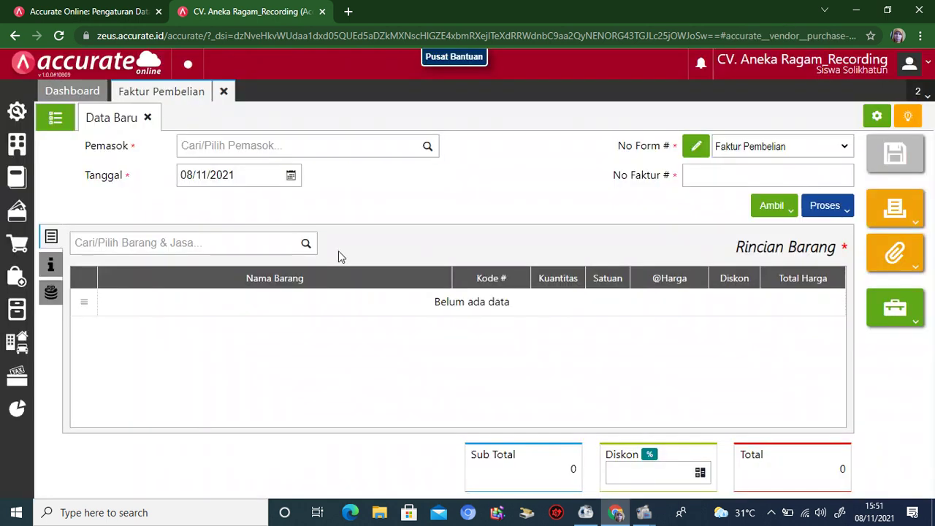
{"action": "left_click", "coordinate": [427, 148]}
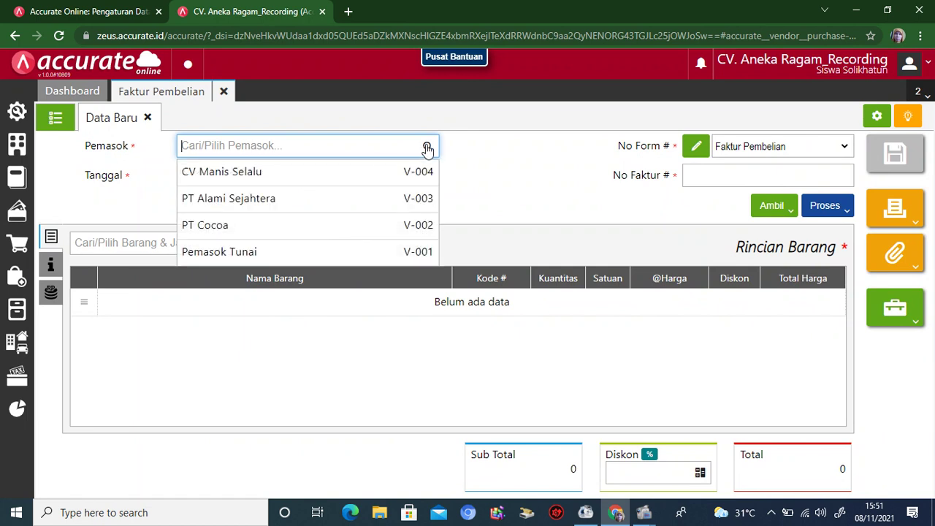
{"action": "left_click", "coordinate": [355, 172]}
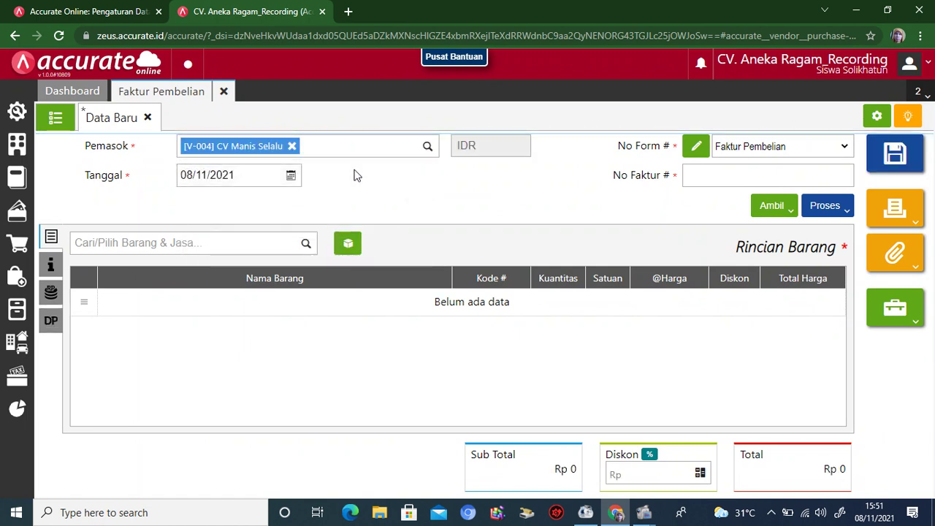
{"action": "left_click", "coordinate": [247, 173]}
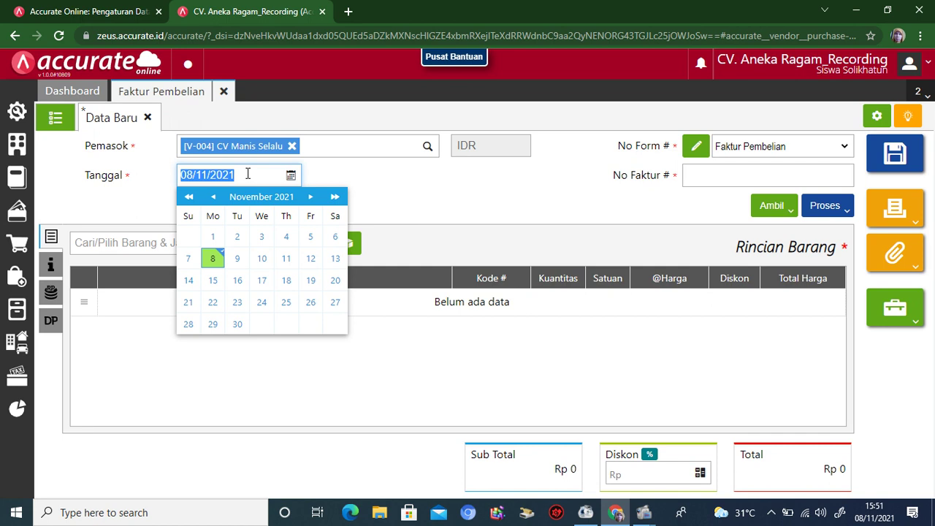
{"action": "type", "text": "08/01/201"}
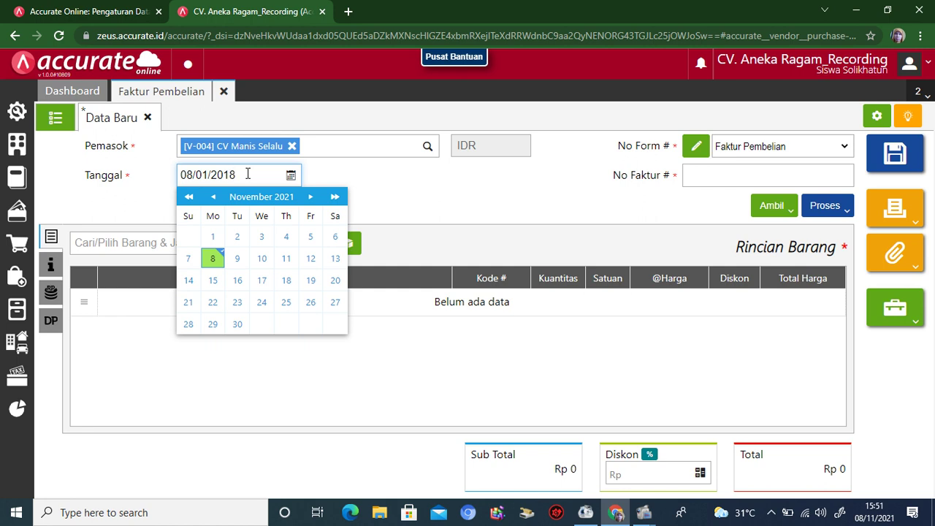
{"action": "left_click", "coordinate": [709, 177]}
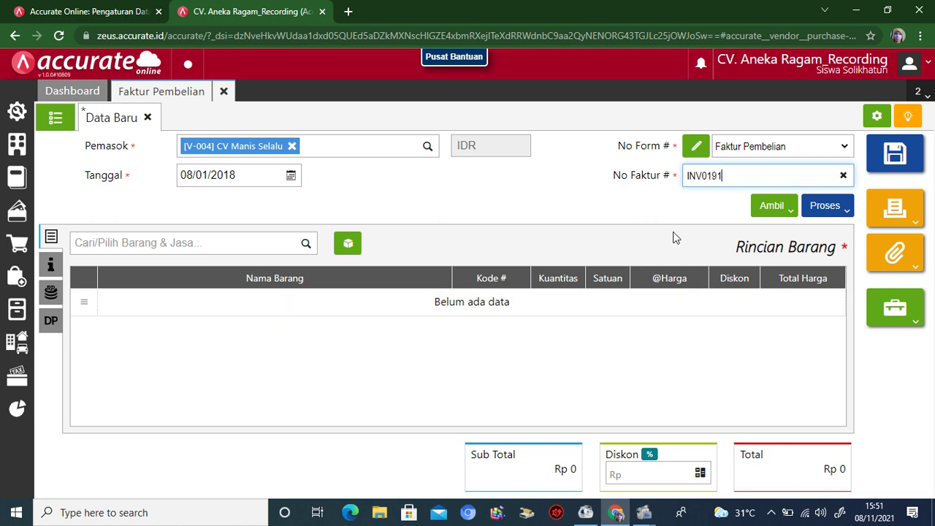
{"action": "left_click", "coordinate": [771, 207]}
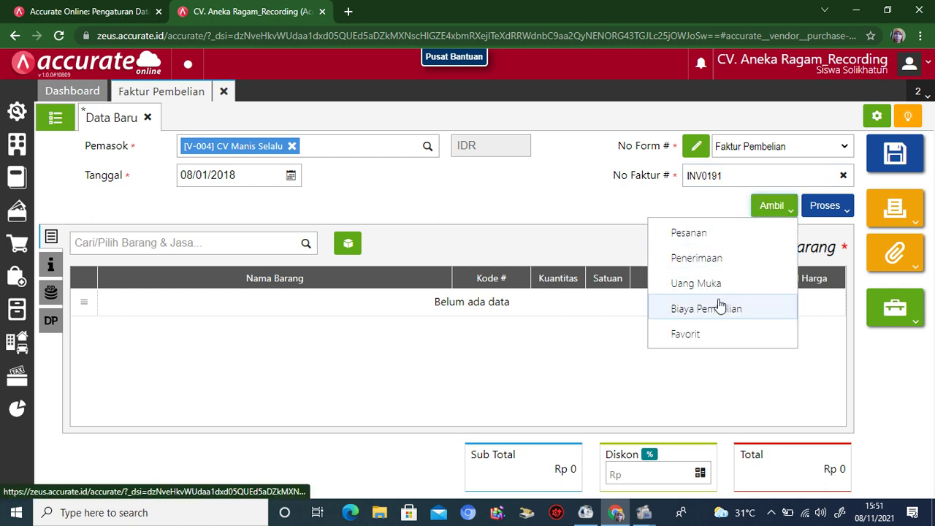
{"action": "left_click", "coordinate": [697, 260]}
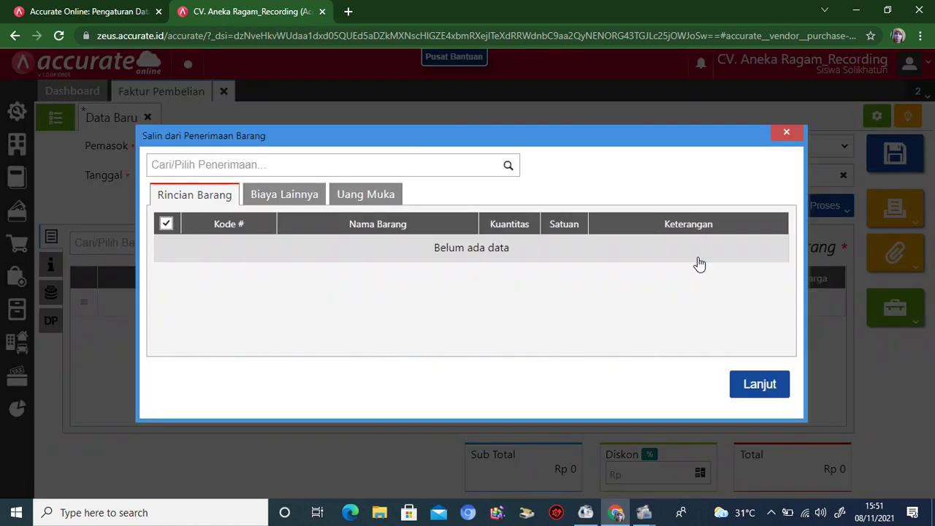
{"action": "left_click", "coordinate": [507, 168]}
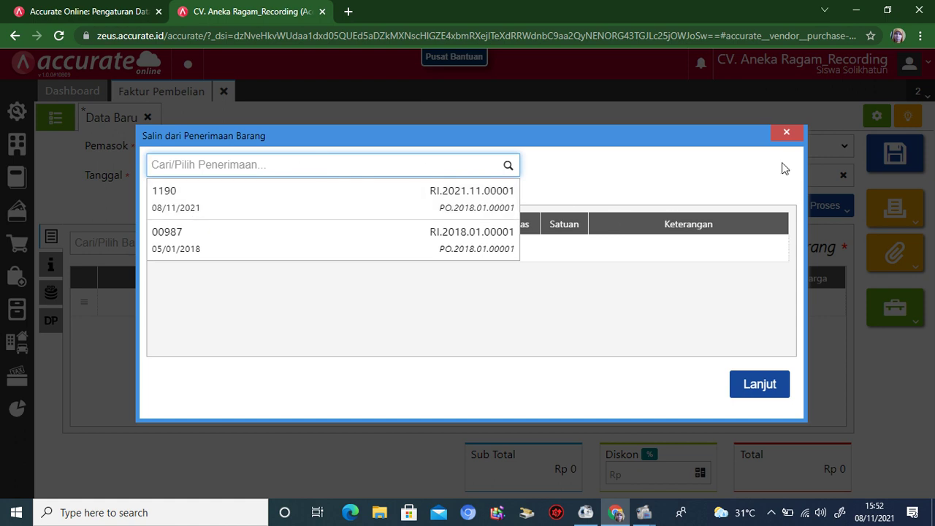
{"action": "left_click", "coordinate": [789, 134]}
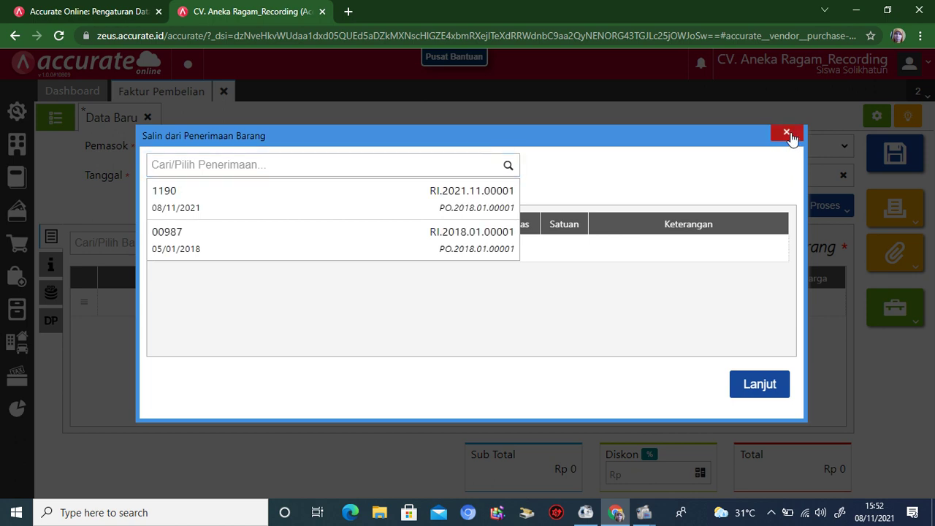
{"action": "left_click", "coordinate": [224, 93]}
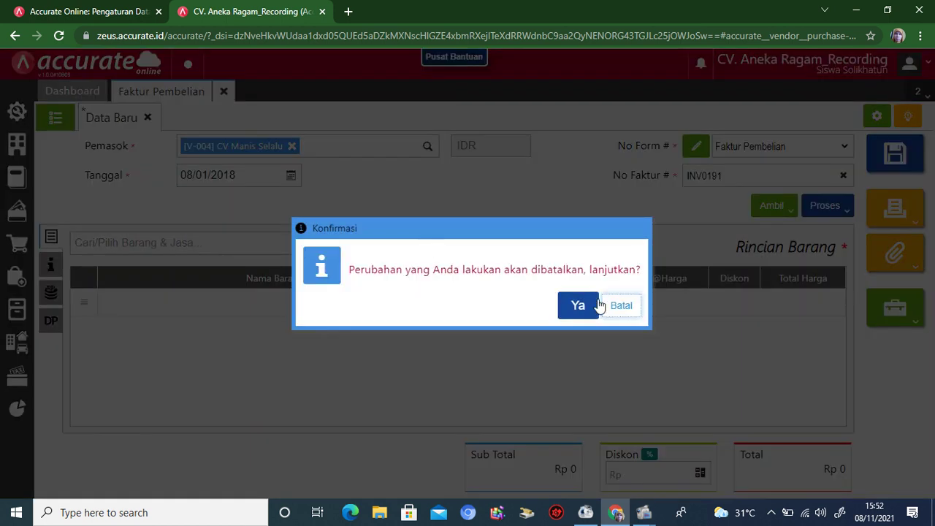
{"action": "left_click", "coordinate": [577, 307]}
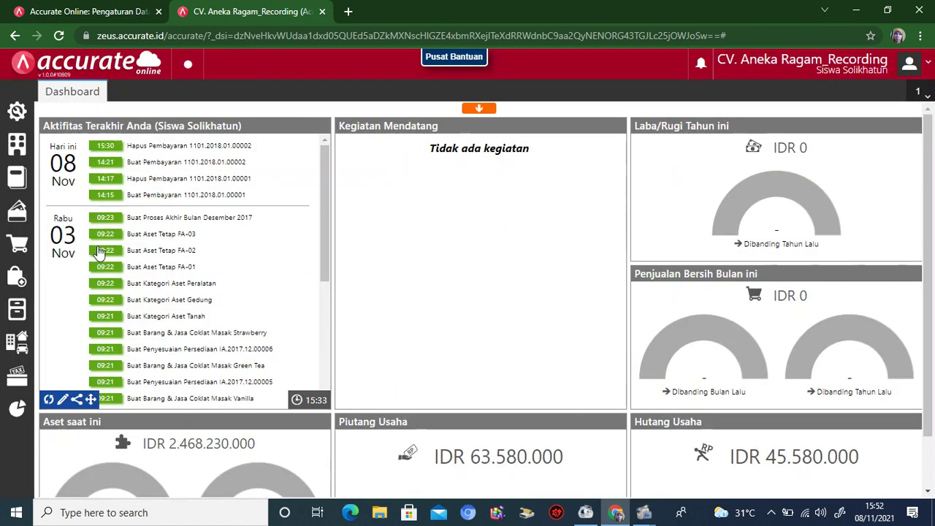
Reopen goods receipt 1190 from the Penerimaan Barang list, set its Tanggal to 06/01/2018, and save and close it
{"action": "left_click", "coordinate": [17, 278]}
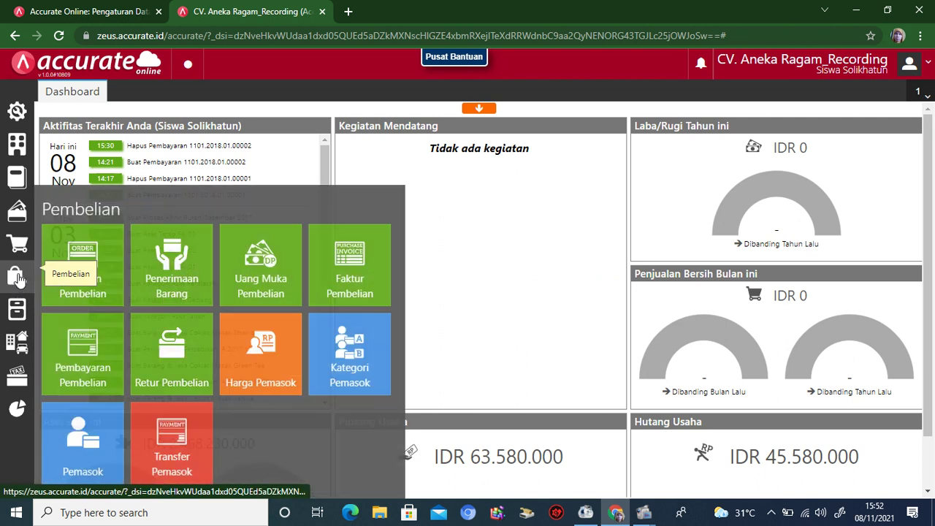
{"action": "left_click", "coordinate": [161, 275]}
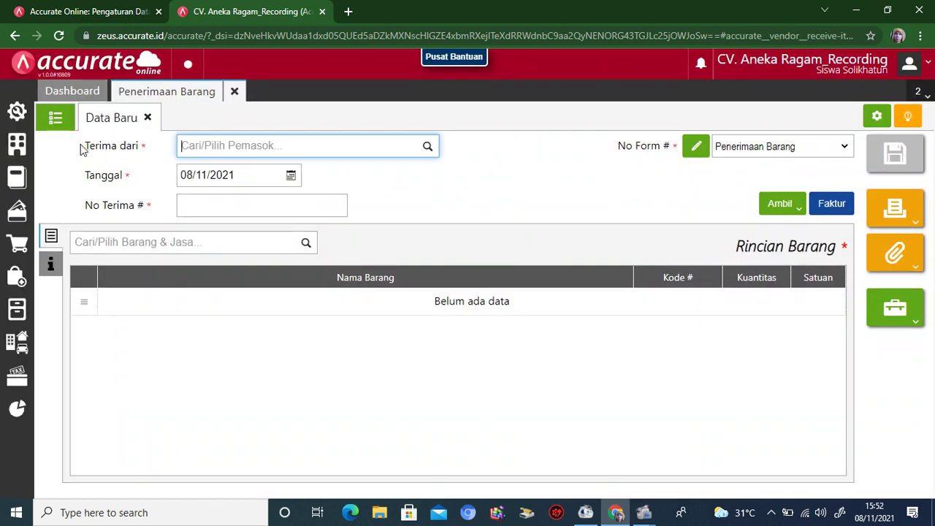
{"action": "left_click", "coordinate": [57, 118]}
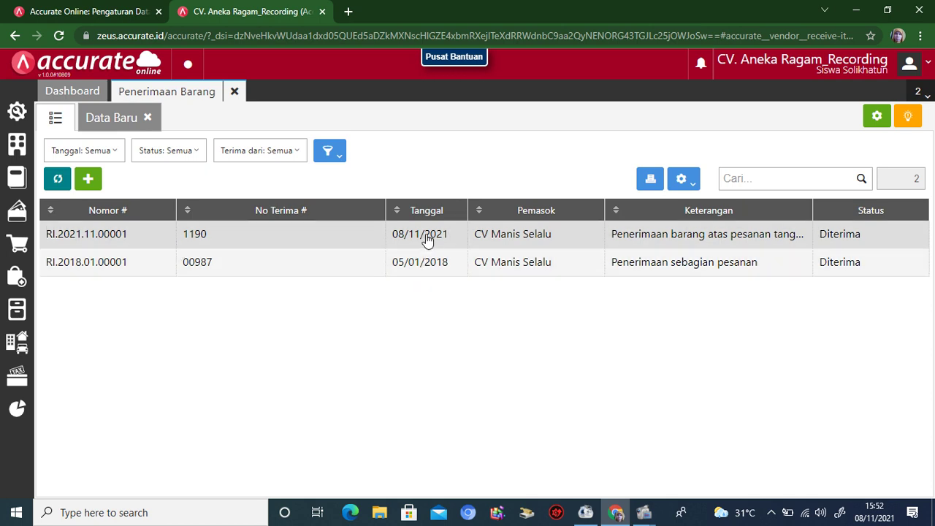
{"action": "left_click", "coordinate": [426, 235]}
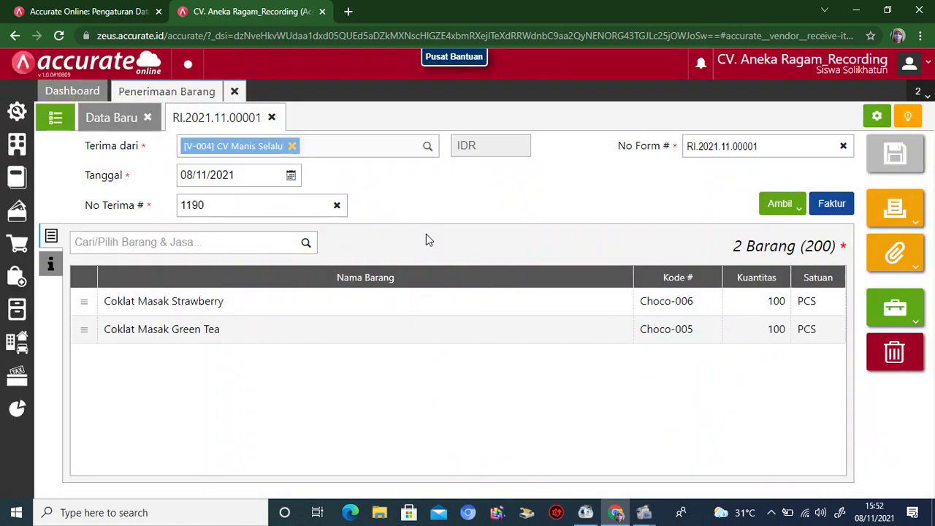
{"action": "left_click", "coordinate": [239, 174]}
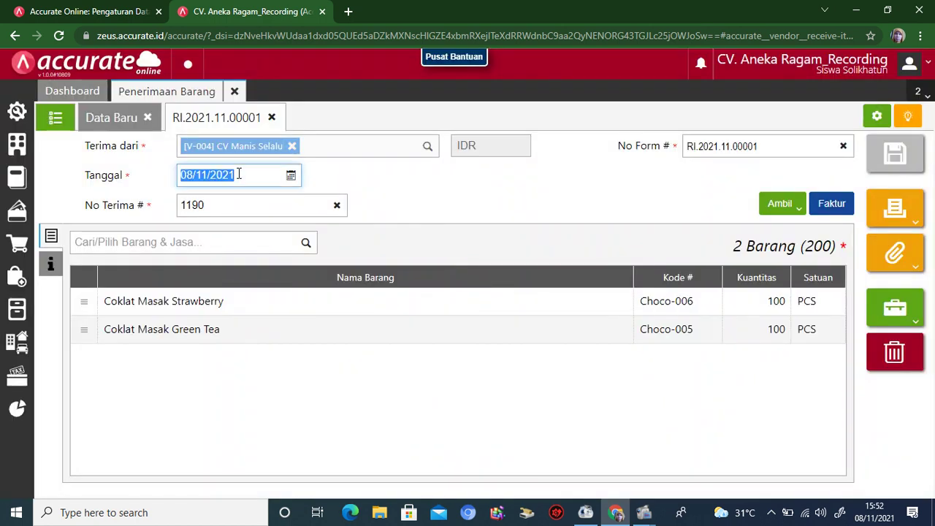
{"action": "left_click", "coordinate": [238, 174]}
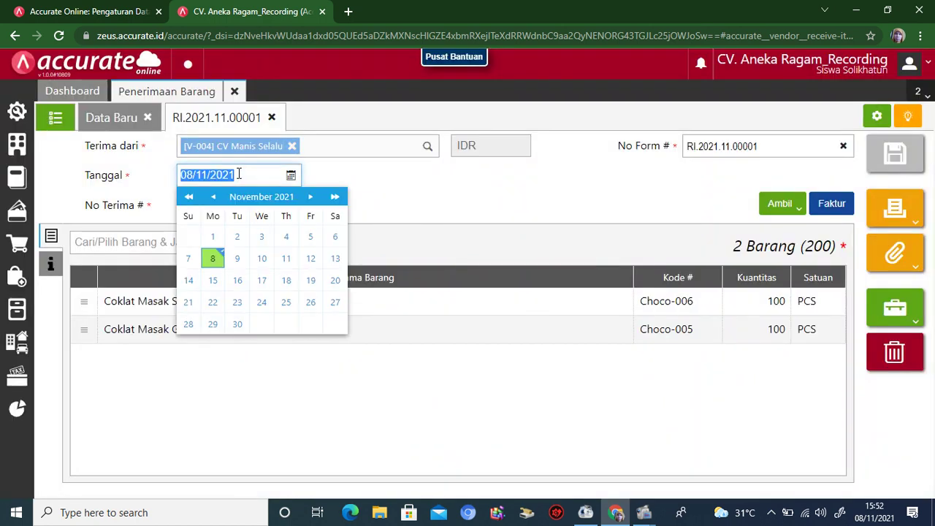
{"action": "type", "text": "06/01/2"}
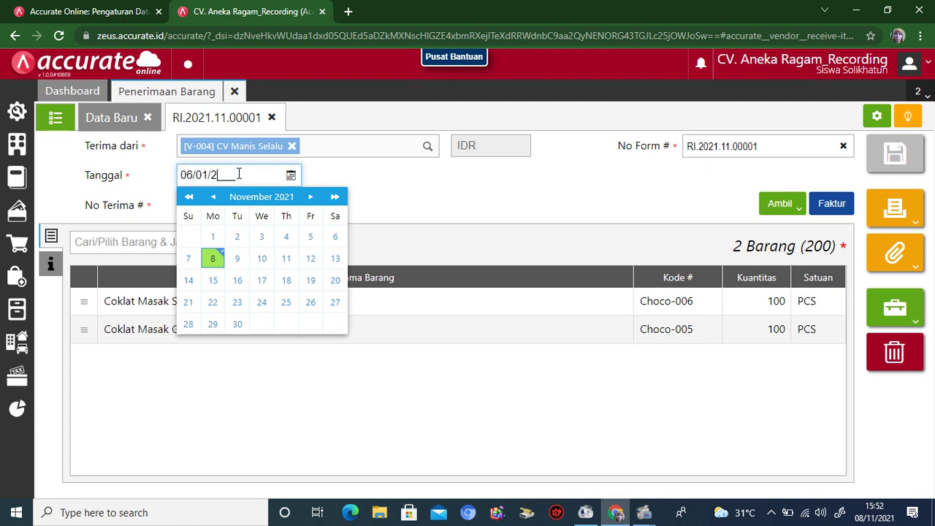
{"action": "type", "text": "018"}
{"action": "left_click", "coordinate": [457, 198]}
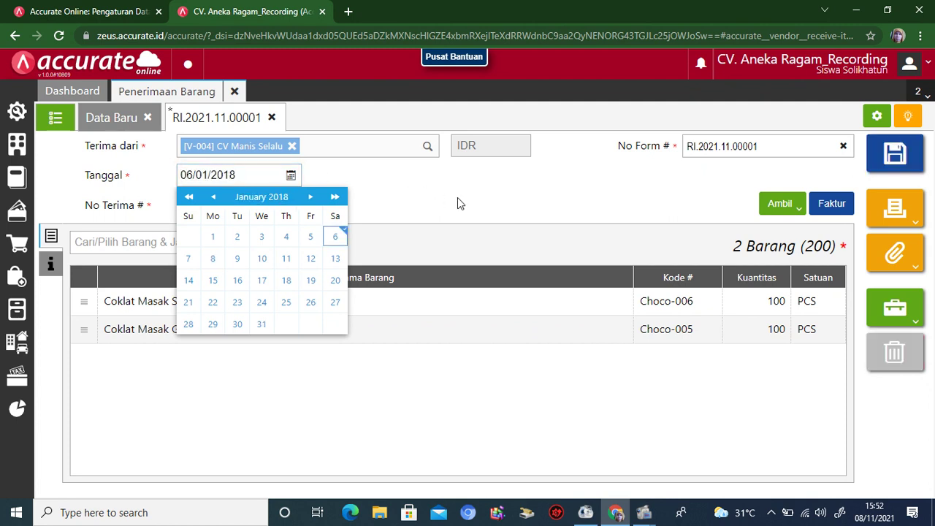
{"action": "left_click", "coordinate": [885, 161]}
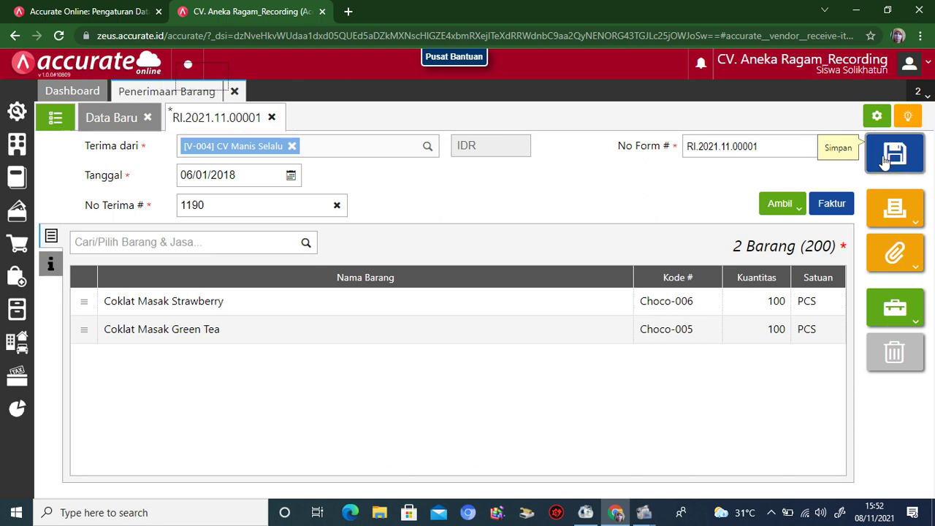
{"action": "left_click", "coordinate": [235, 92]}
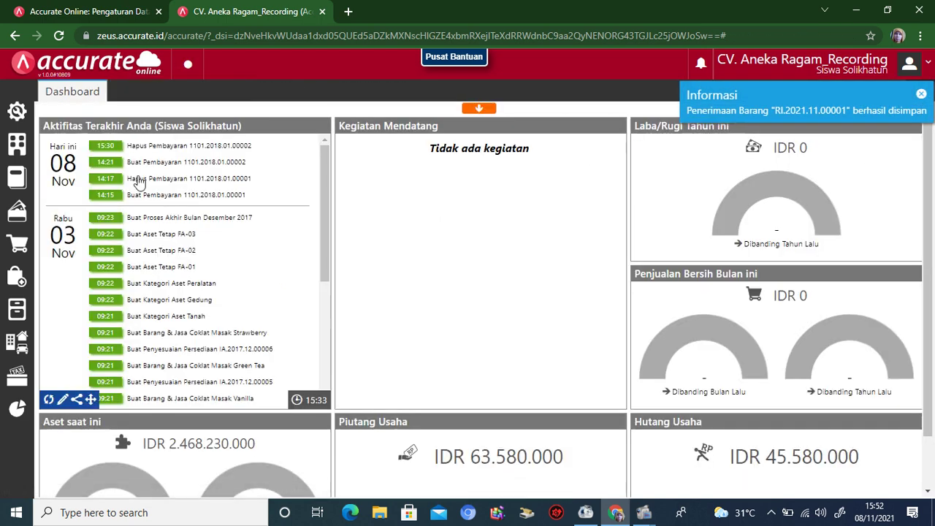
Start a new Faktur Pembelian for supplier CV Manis Selalu with Tanggal 08/01/2018
{"action": "left_click", "coordinate": [18, 279]}
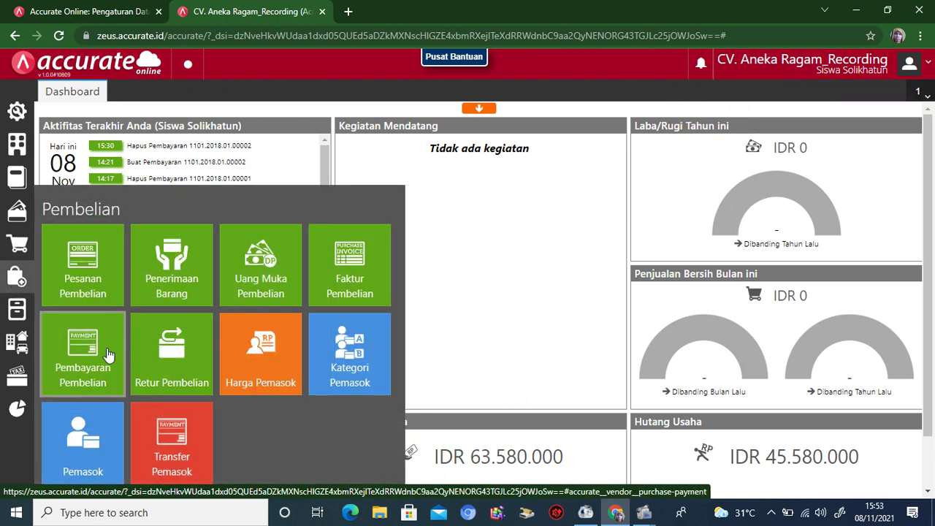
{"action": "left_click", "coordinate": [339, 281]}
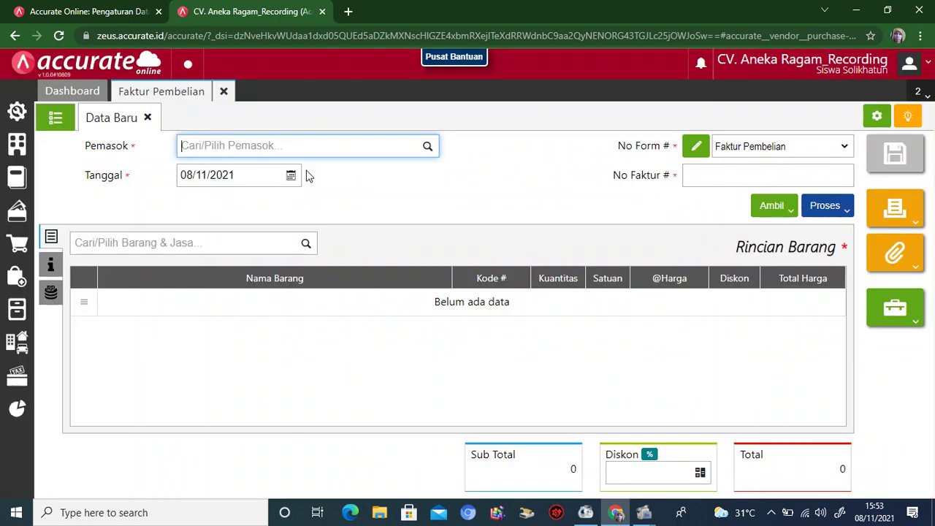
{"action": "left_click", "coordinate": [428, 147]}
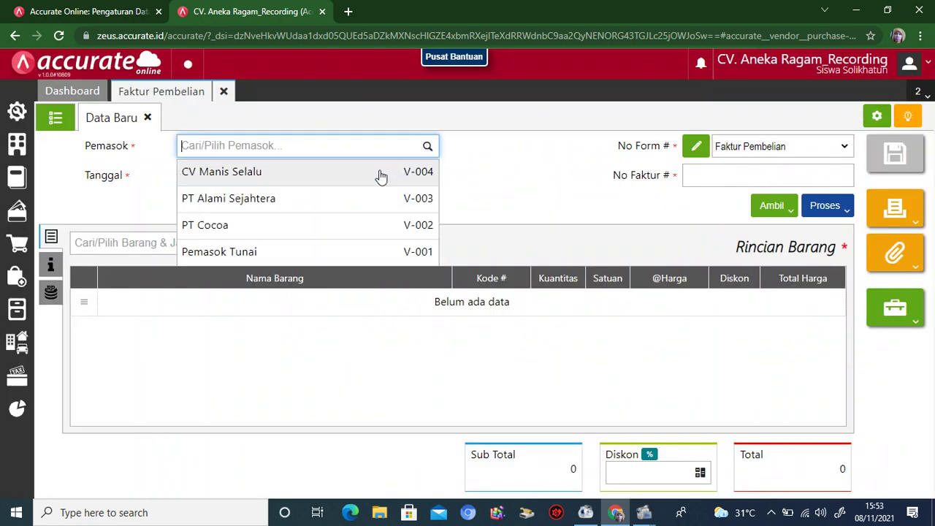
{"action": "left_click", "coordinate": [381, 177]}
{"action": "left_click", "coordinate": [255, 174]}
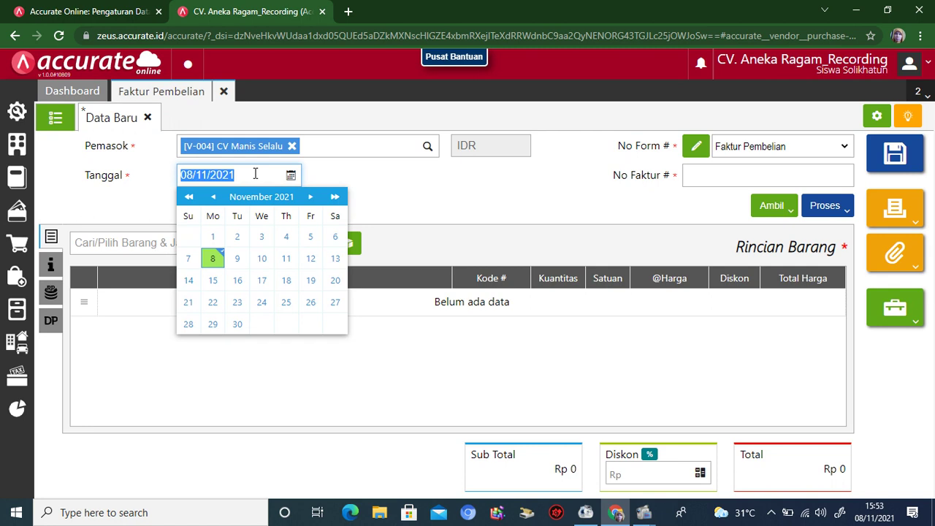
{"action": "type", "text": "0"}
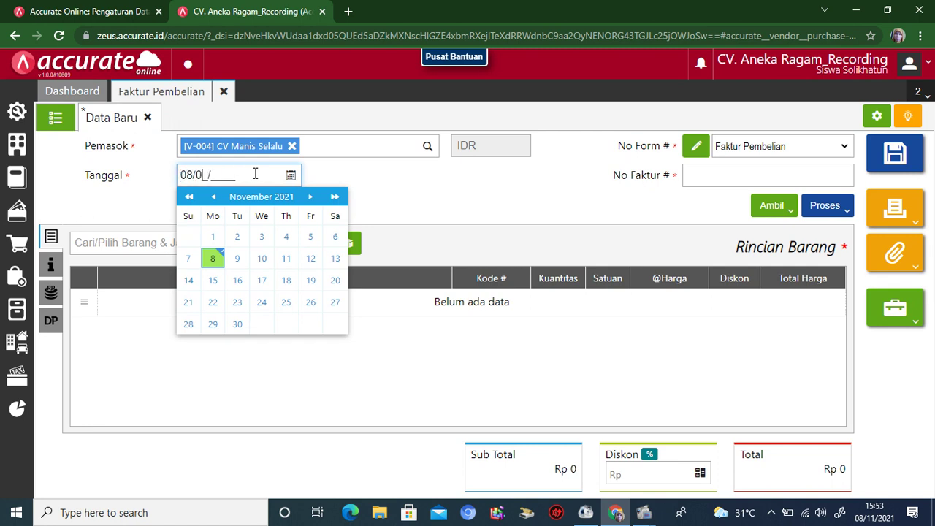
{"action": "type", "text": "8/01/2018"}
Try to copy a Penerimaan into the CV Manis Selalu purchase invoice
{"action": "left_click", "coordinate": [764, 209]}
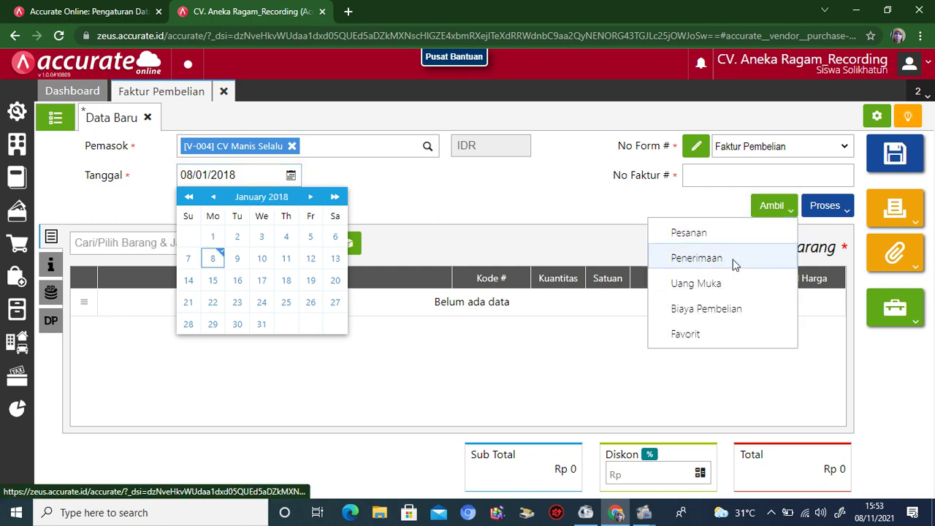
{"action": "left_click", "coordinate": [696, 258]}
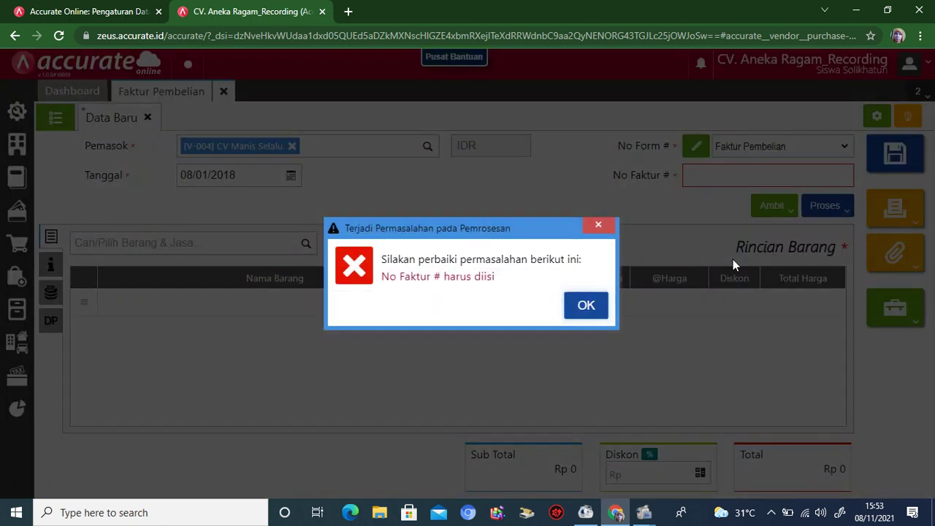
{"action": "left_click", "coordinate": [589, 310]}
Set the CV Manis Selalu purchase invoice's No Faktur to INV0191
{"action": "left_click", "coordinate": [724, 176]}
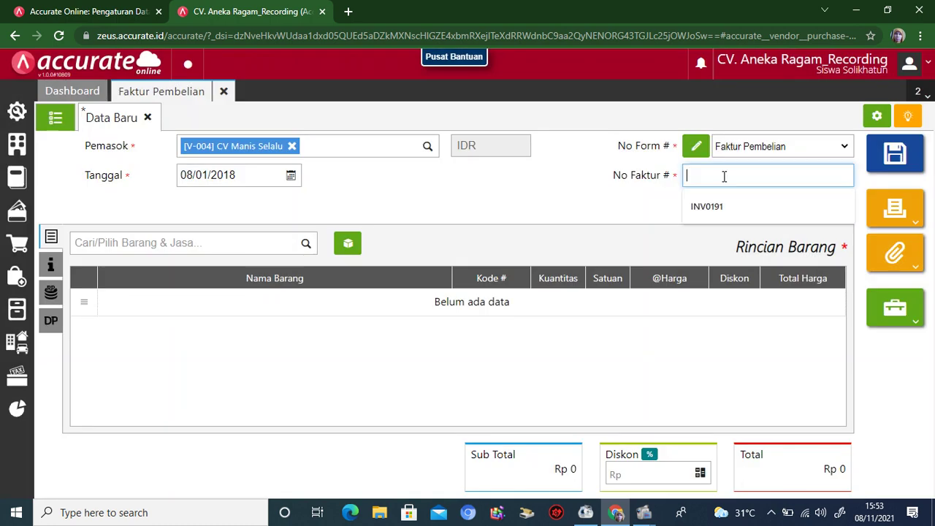
{"action": "type", "text": "INV0191"}
{"action": "left_click_drag", "start_coordinate": [709, 209], "coordinate": [777, 211]}
Copy the Coklat Masak Vanilla item from Penerimaan 00987 into invoice INV0191
{"action": "left_click", "coordinate": [778, 211]}
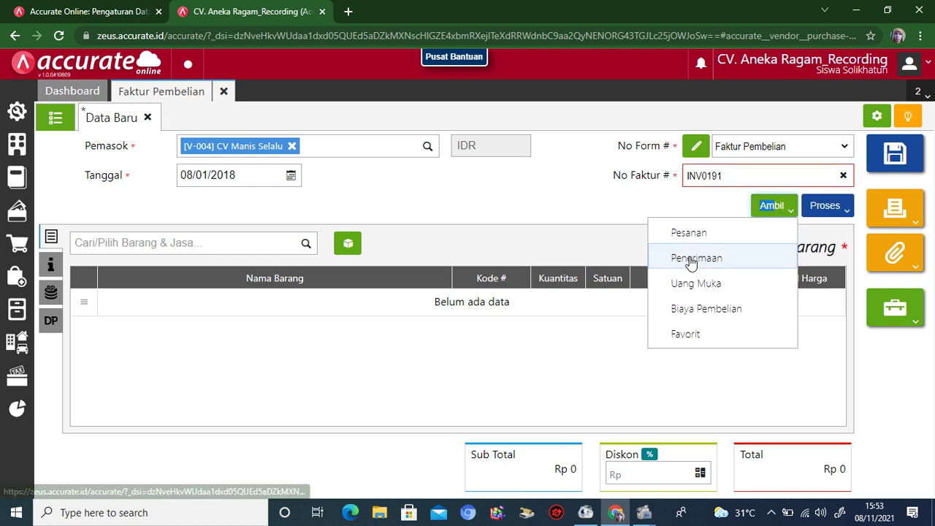
{"action": "left_click", "coordinate": [691, 263]}
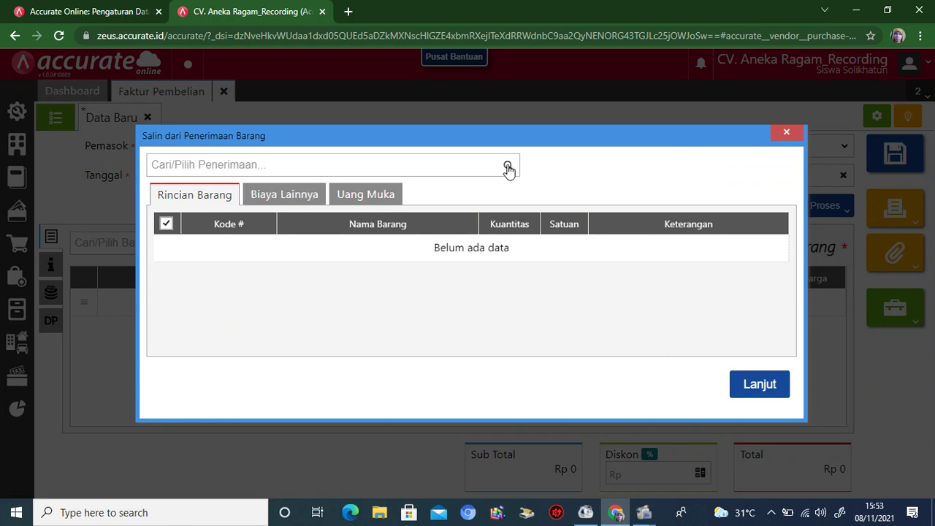
{"action": "left_click", "coordinate": [508, 166]}
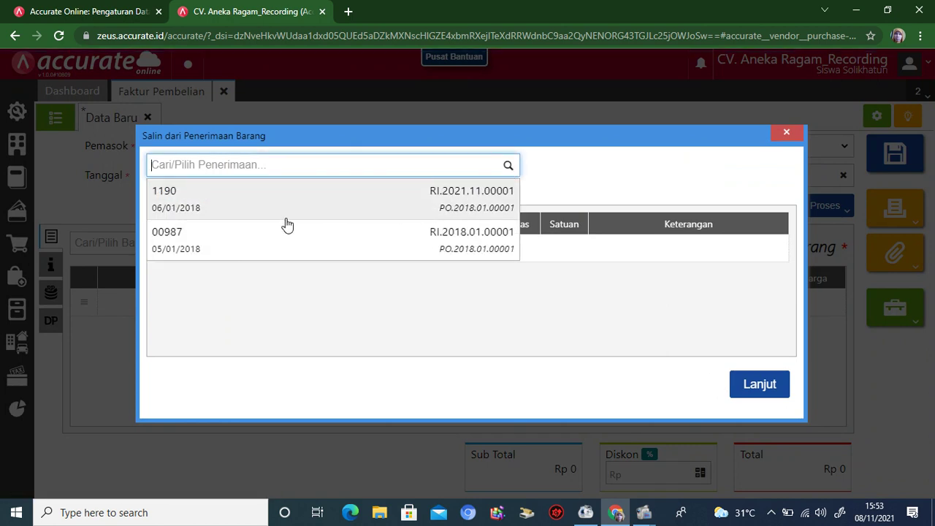
{"action": "left_click", "coordinate": [182, 240]}
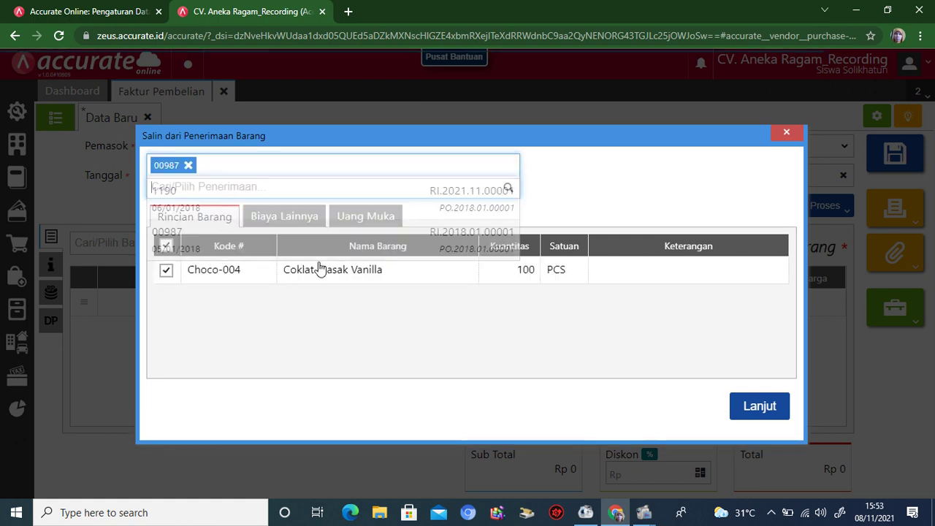
{"action": "left_click", "coordinate": [743, 415]}
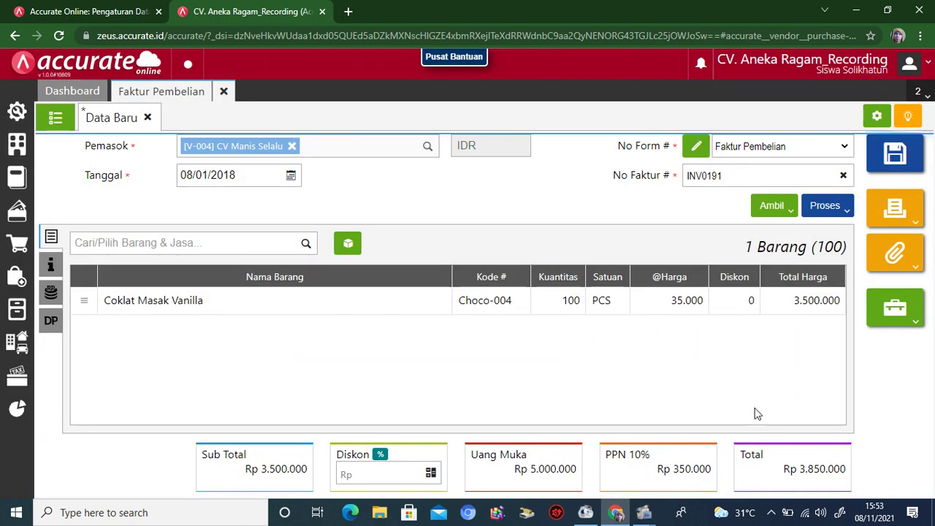
Copy the Coklat Masak Strawberry and Green Tea items from Penerimaan 1190 into invoice INV0191
{"action": "left_click", "coordinate": [782, 207]}
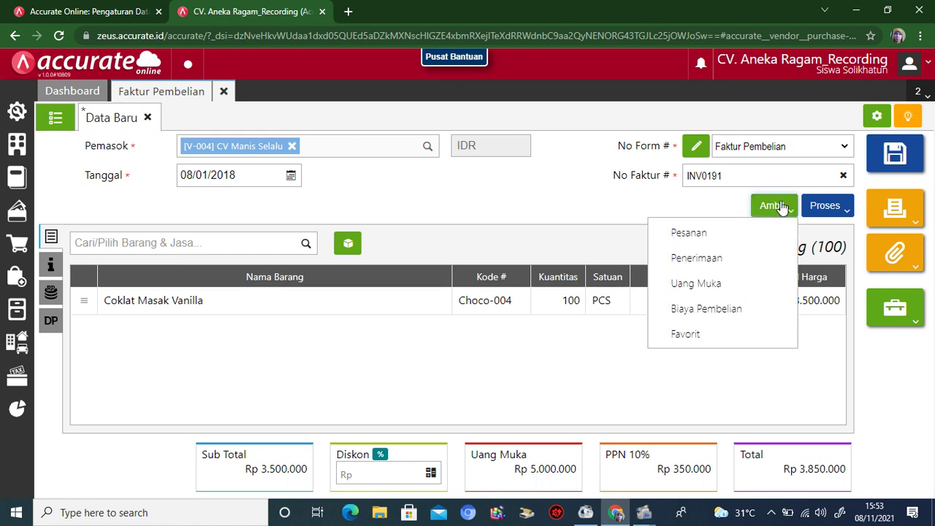
{"action": "left_click", "coordinate": [733, 265]}
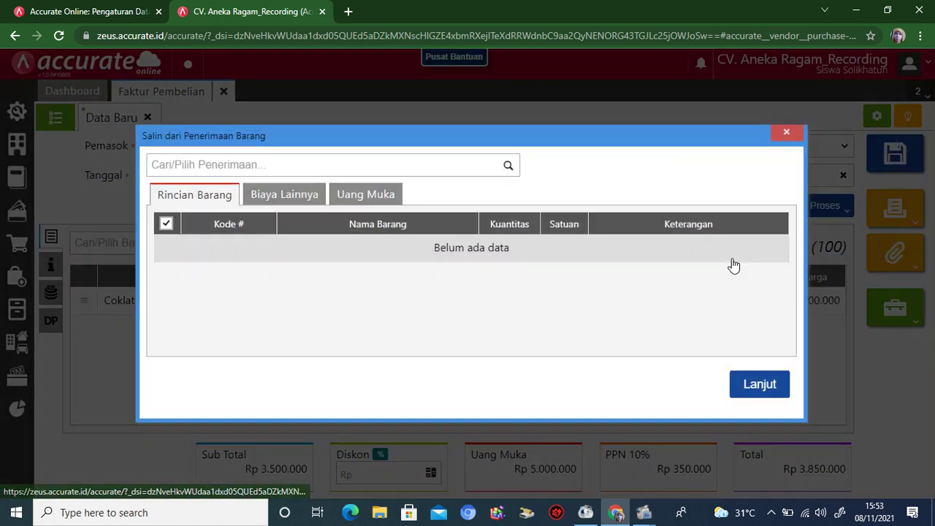
{"action": "left_click", "coordinate": [508, 166]}
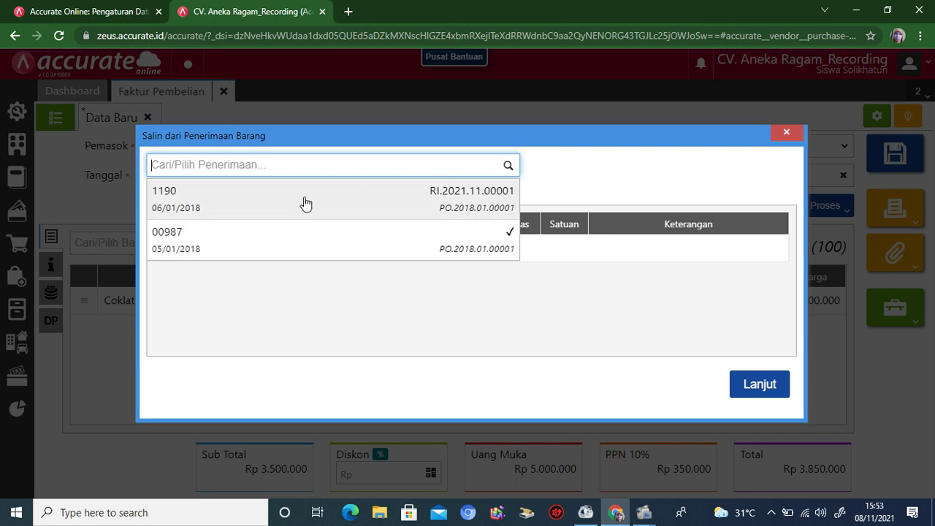
{"action": "left_click", "coordinate": [305, 203]}
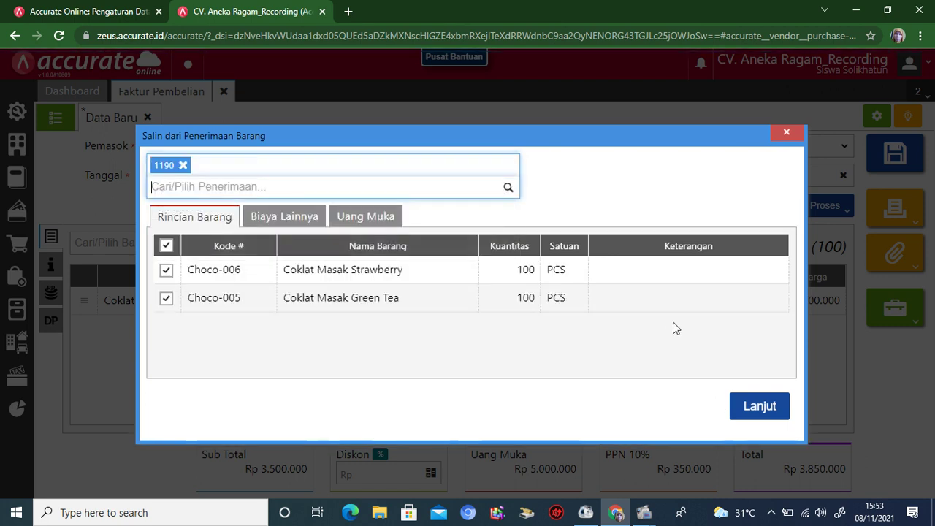
{"action": "left_click", "coordinate": [758, 409]}
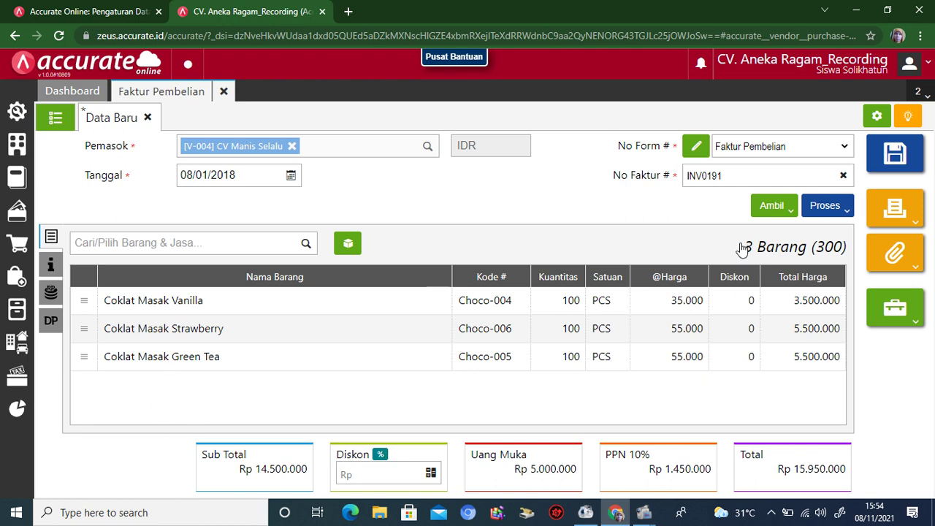
Record invoice INV0191 by generating its print preview, and close the preview and the Faktur Pembelian form
{"action": "left_click", "coordinate": [894, 208]}
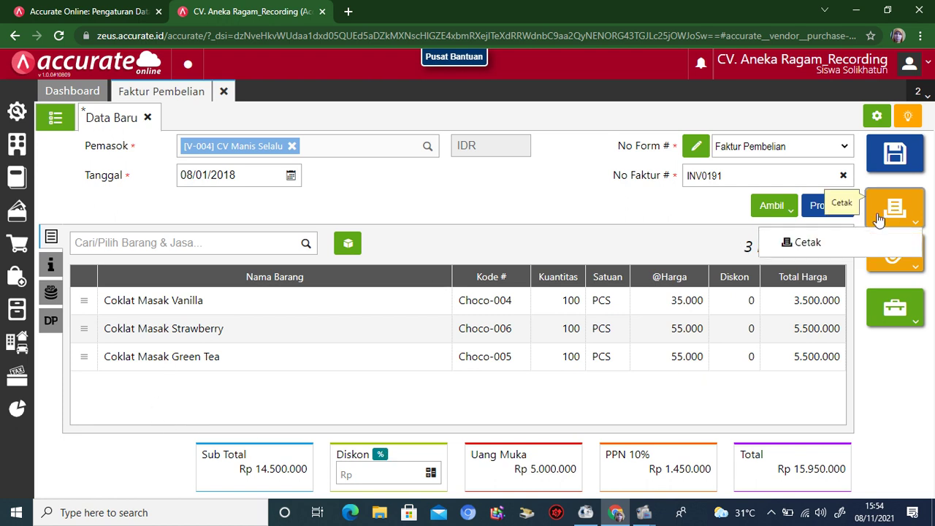
{"action": "left_click", "coordinate": [824, 247]}
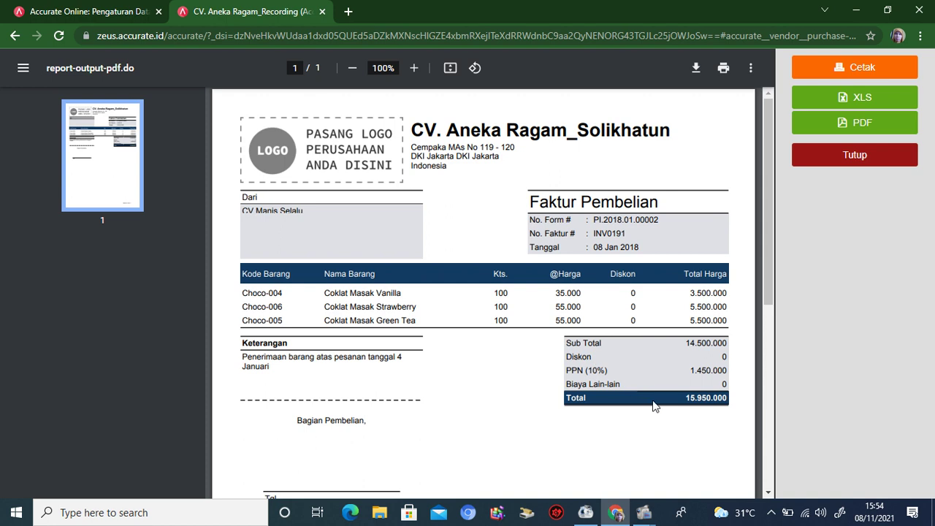
{"action": "left_click", "coordinate": [827, 163]}
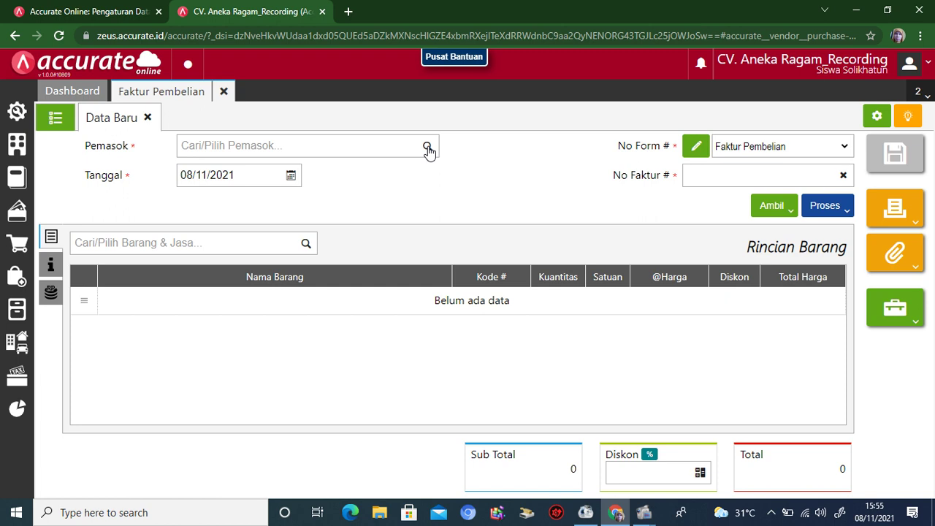
{"action": "left_click", "coordinate": [225, 92]}
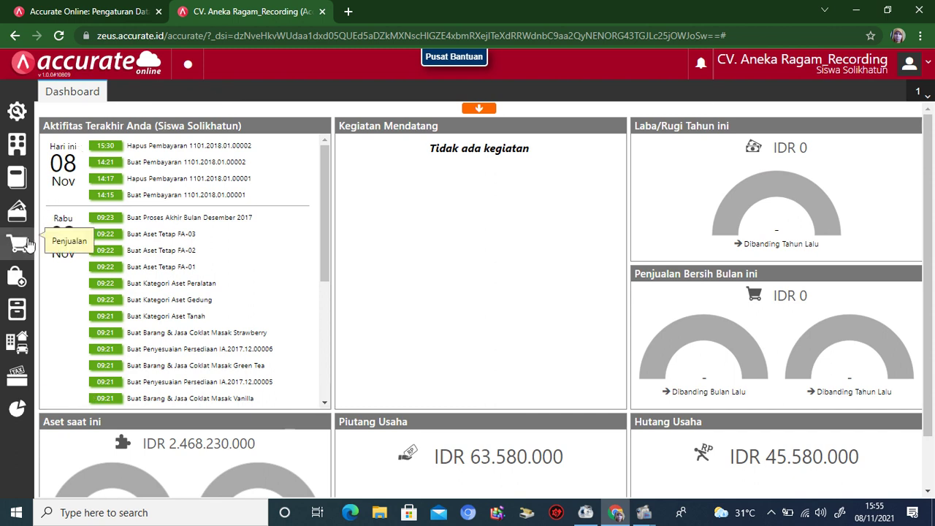
Start a new Faktur Pembelian for supplier PT Cocoa with Tanggal 09/01/2018
{"action": "left_click", "coordinate": [18, 275]}
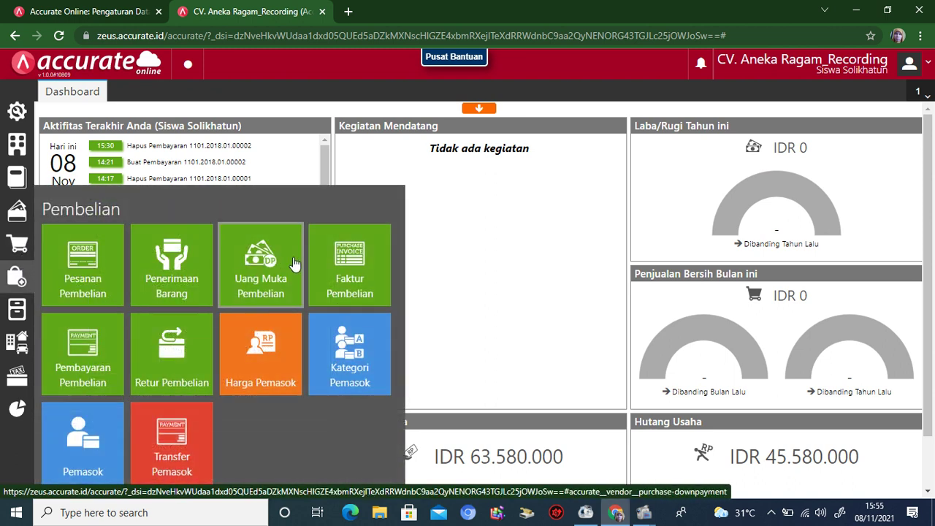
{"action": "left_click", "coordinate": [351, 252]}
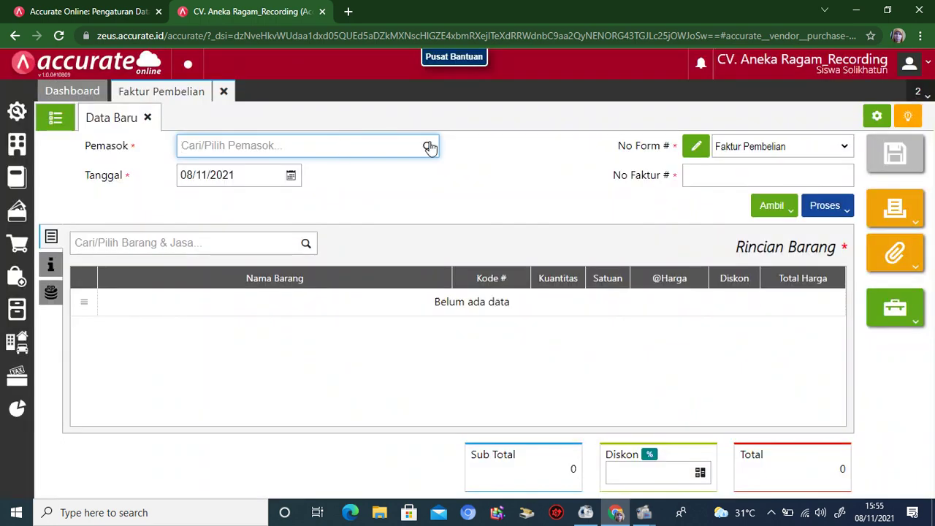
{"action": "left_click", "coordinate": [429, 146]}
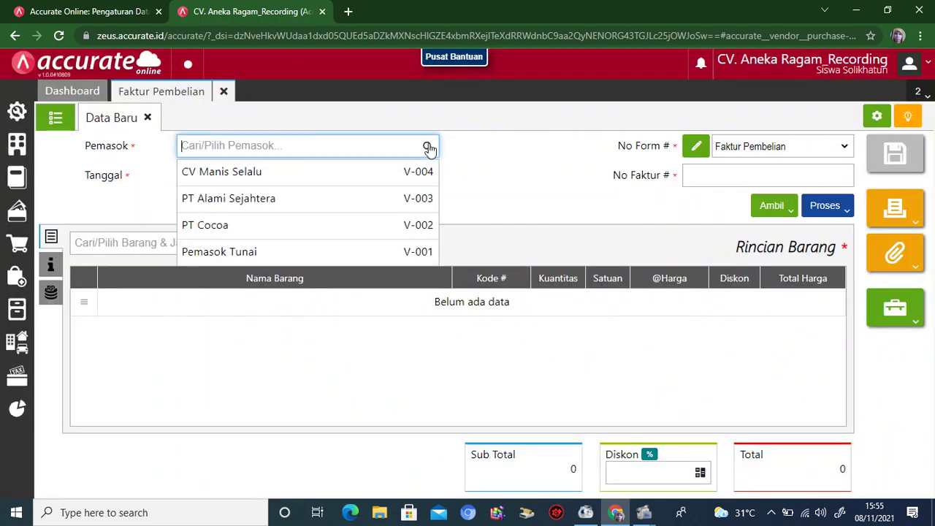
{"action": "left_click", "coordinate": [370, 227]}
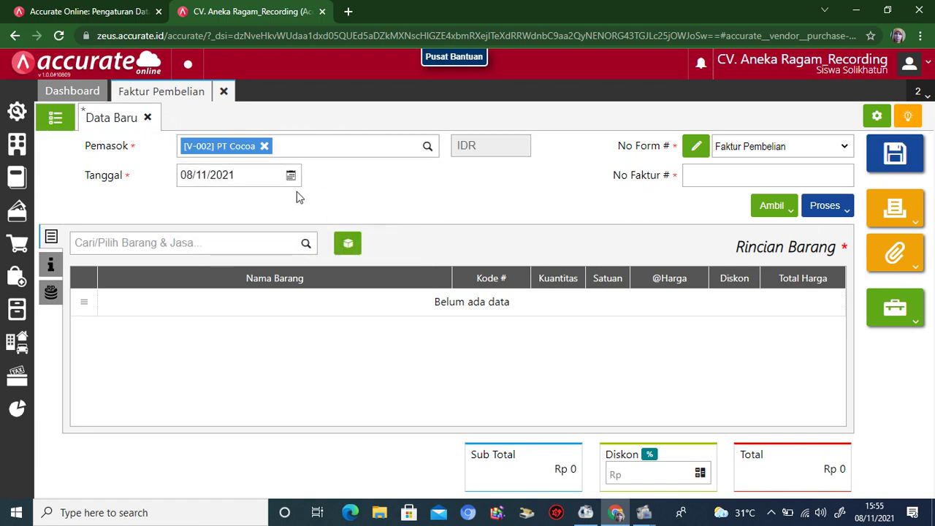
{"action": "left_click", "coordinate": [230, 174]}
{"action": "type", "text": "09/"}
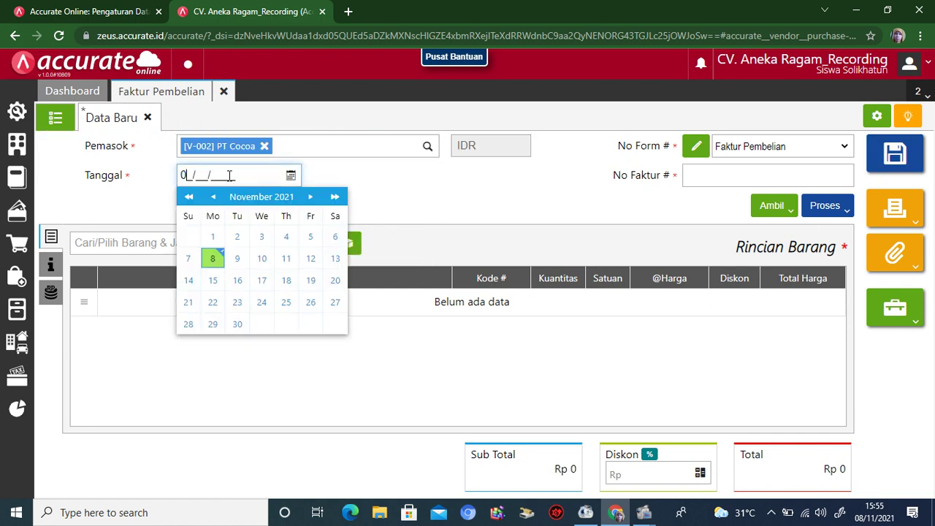
{"action": "type", "text": "01/2018"}
{"action": "left_click", "coordinate": [467, 188]}
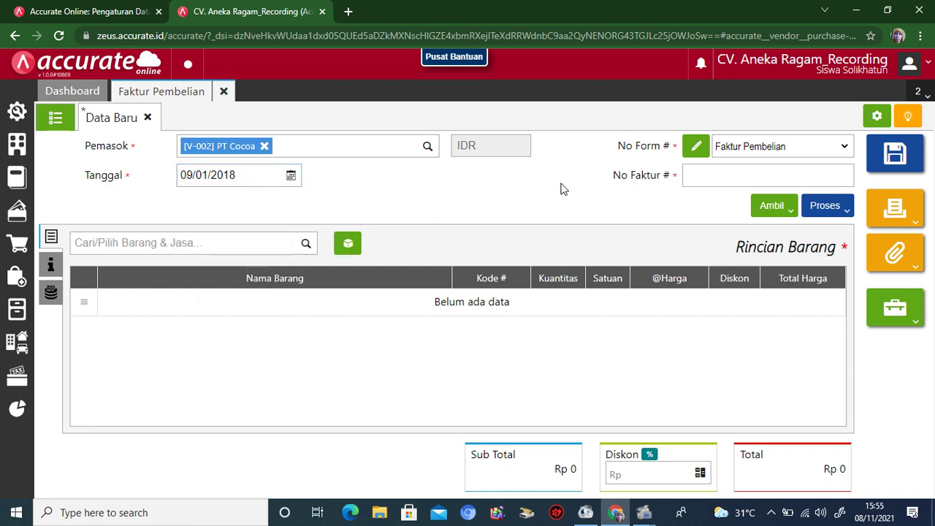
Set the PT Cocoa purchase invoice's No Faktur to Cocoa5252
{"action": "left_click", "coordinate": [703, 177]}
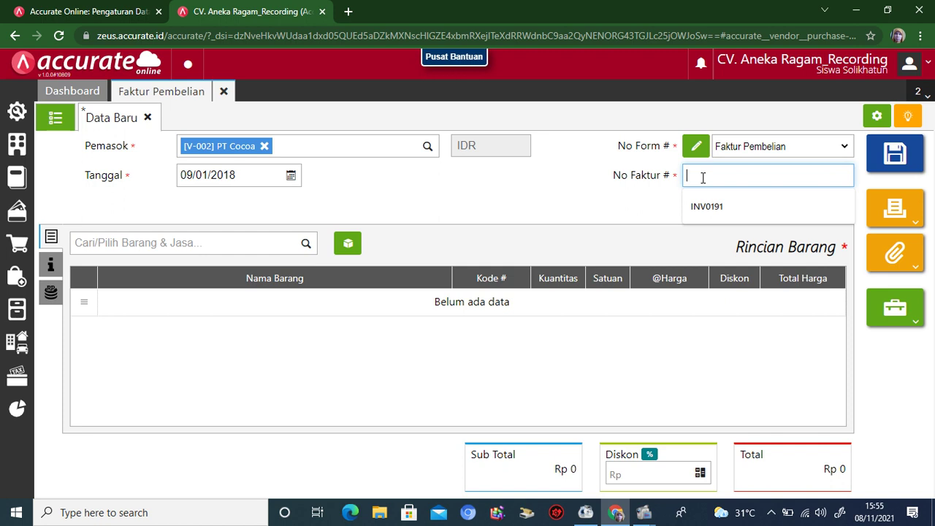
{"action": "type", "text": "Cocoa"}
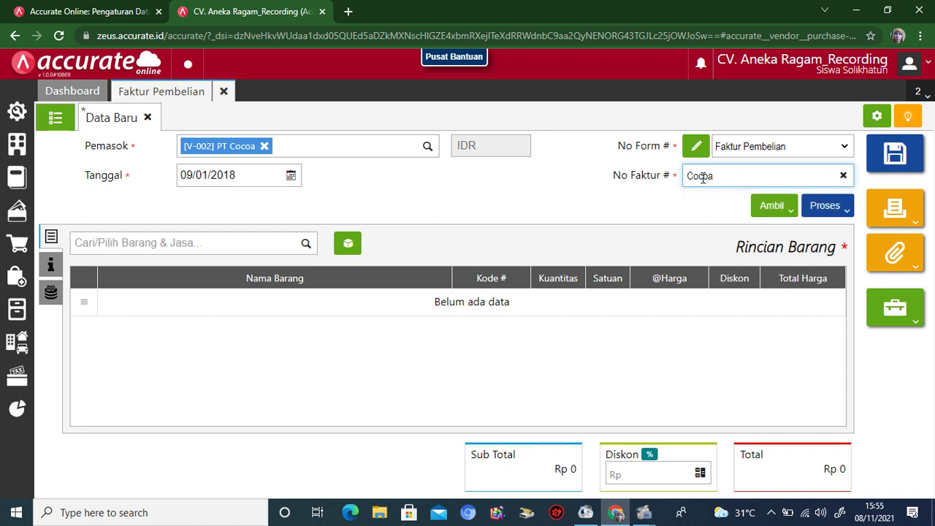
{"action": "type", "text": "5252"}
Add Permen Coklat to the invoice with quantity 5.000 PCS, unit price Rp 2.500 and a Rp 2.500.000 discount
{"action": "left_click", "coordinate": [305, 246]}
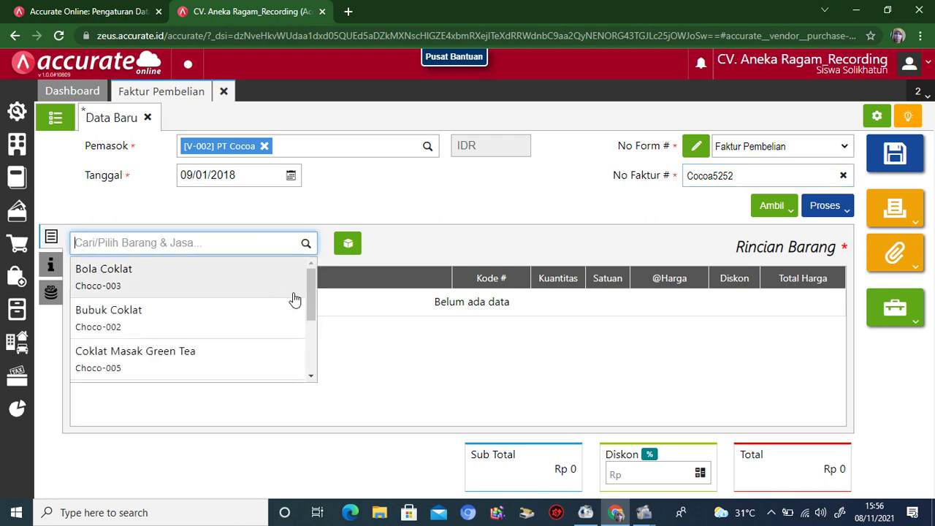
{"action": "left_click_drag", "start_coordinate": [313, 285], "coordinate": [313, 339]}
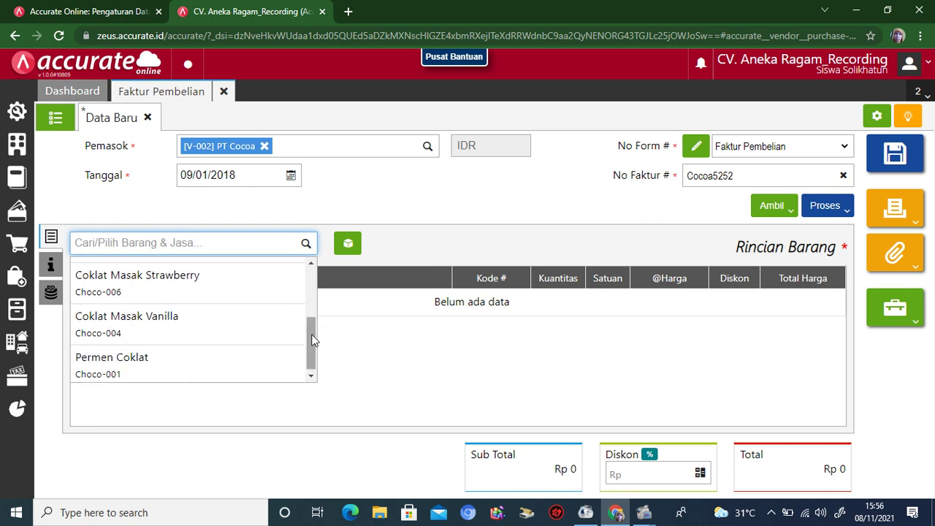
{"action": "left_click", "coordinate": [252, 371]}
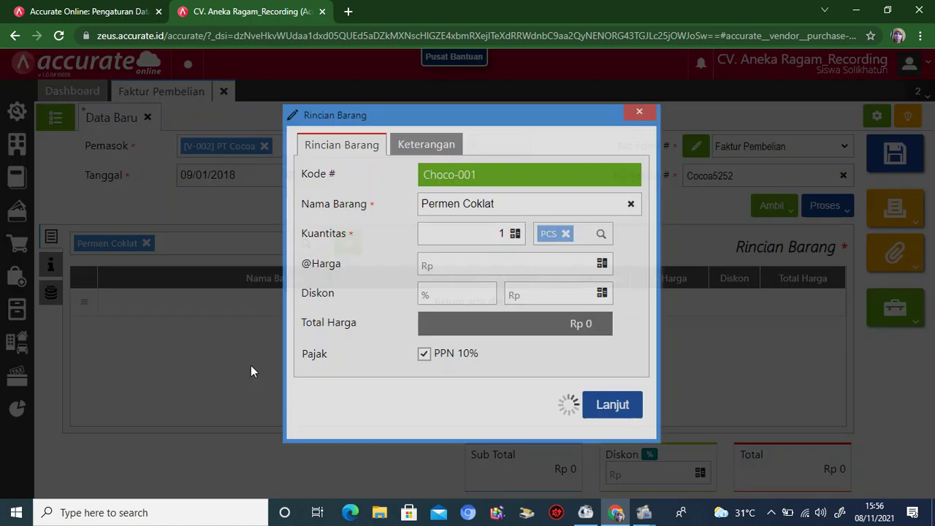
{"action": "left_click_drag", "start_coordinate": [493, 233], "coordinate": [502, 233]}
{"action": "type", "text": "5000"}
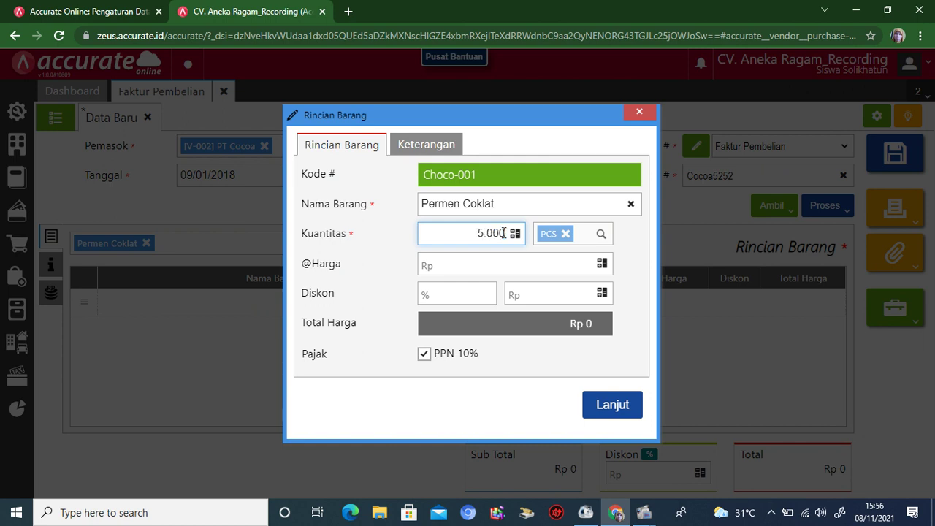
{"action": "left_click", "coordinate": [491, 263]}
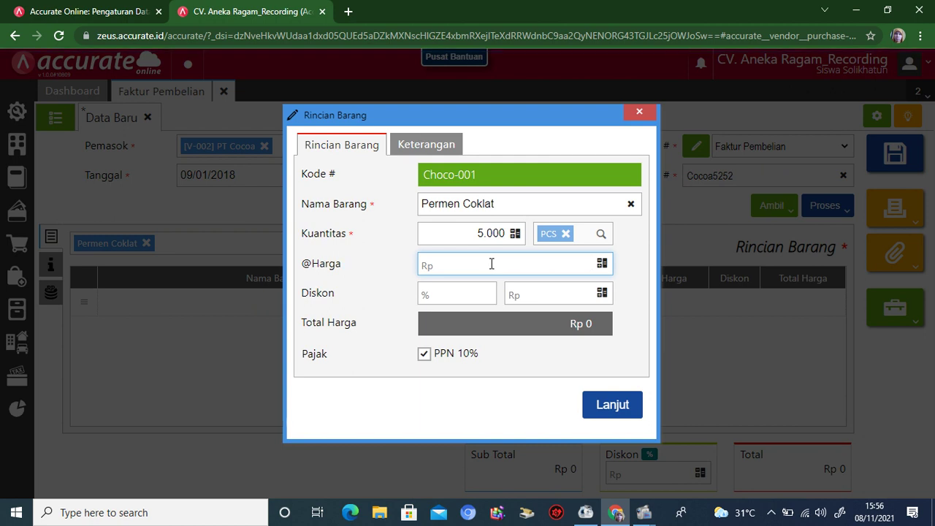
{"action": "type", "text": "2500"}
{"action": "left_click", "coordinate": [550, 294]}
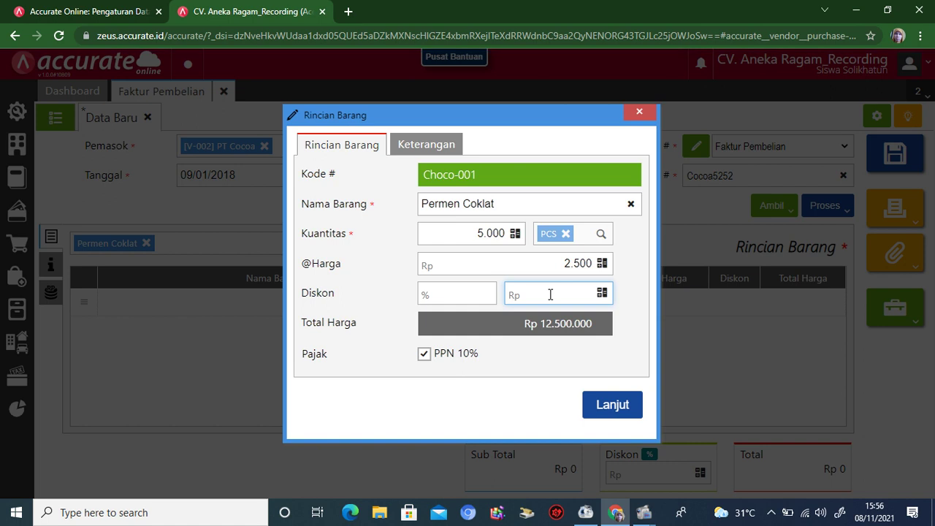
{"action": "type", "text": "2.500.000"}
{"action": "left_click", "coordinate": [444, 296]}
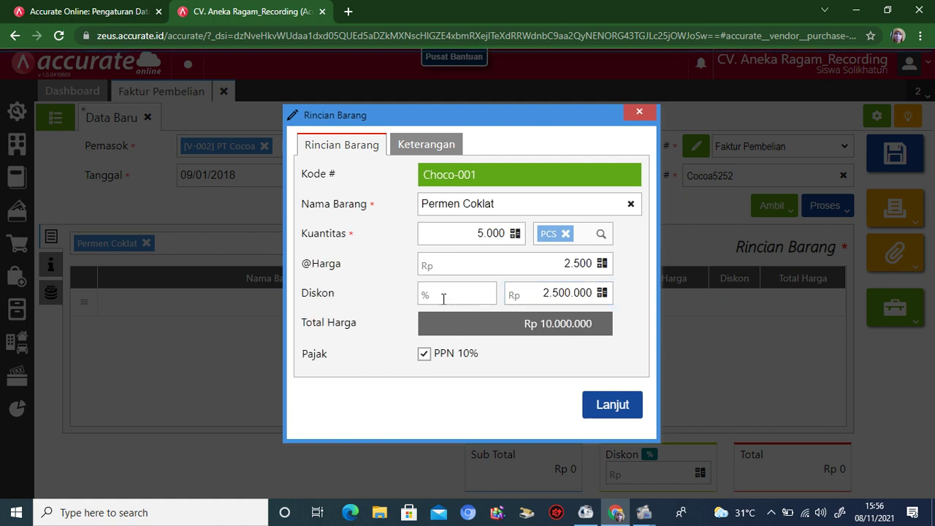
{"action": "left_click", "coordinate": [444, 296]}
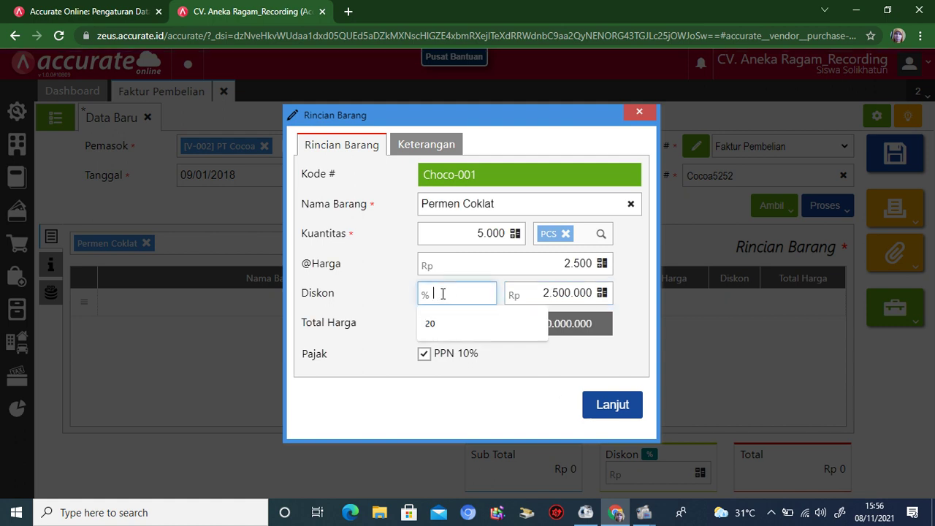
{"action": "left_click", "coordinate": [574, 330]}
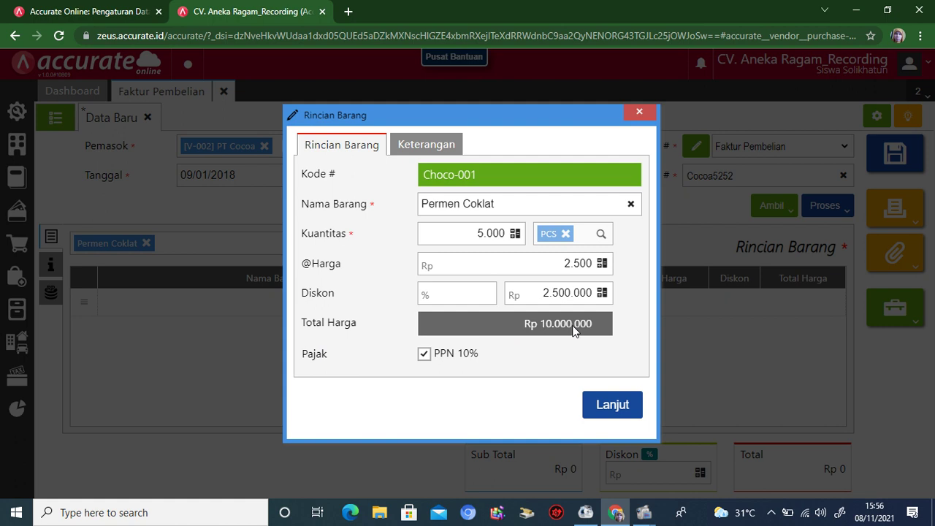
{"action": "left_click", "coordinate": [605, 406]}
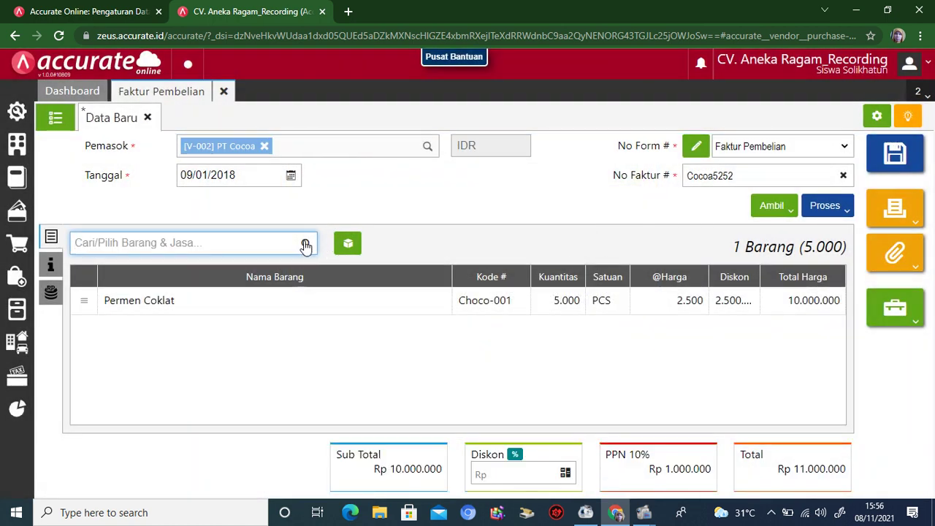
Add Bola Coklat to the invoice with quantity 1.000 PCS at a unit price of Rp 5.000
{"action": "left_click", "coordinate": [305, 243]}
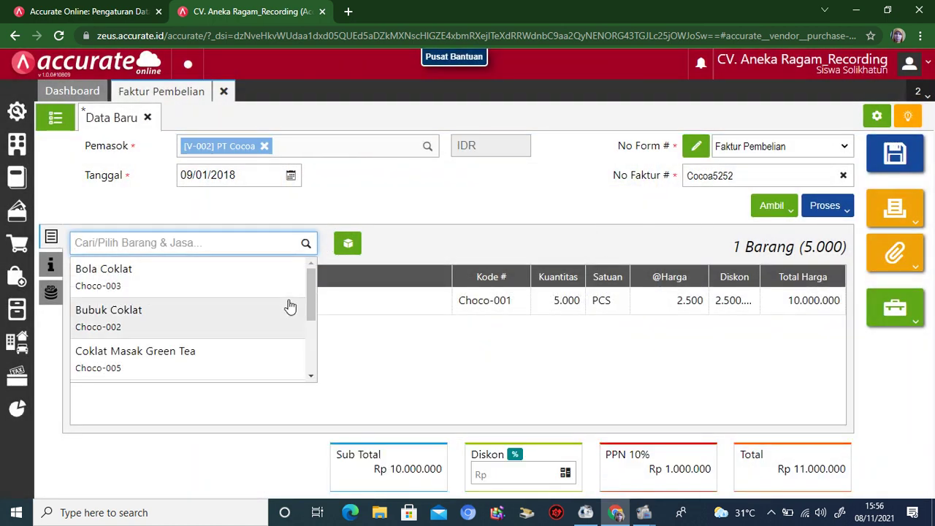
{"action": "left_click", "coordinate": [267, 276]}
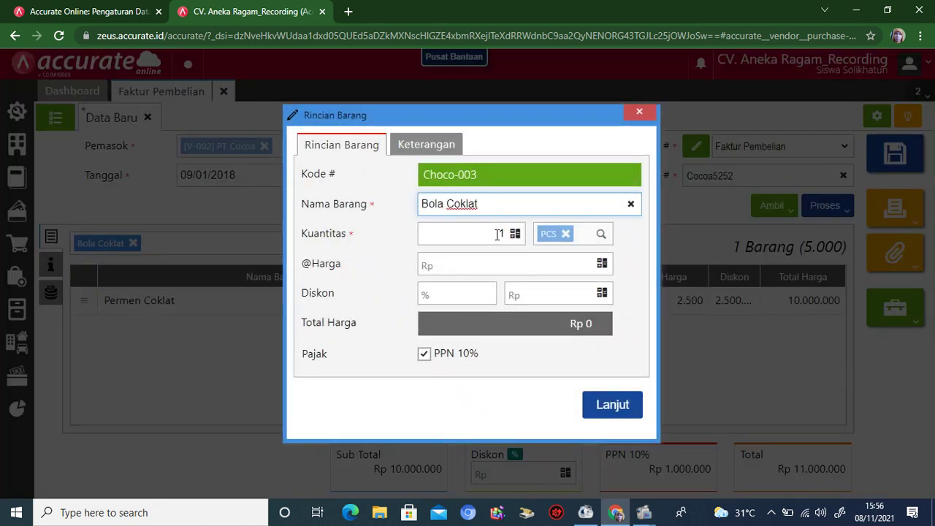
{"action": "double_click", "coordinate": [502, 234]}
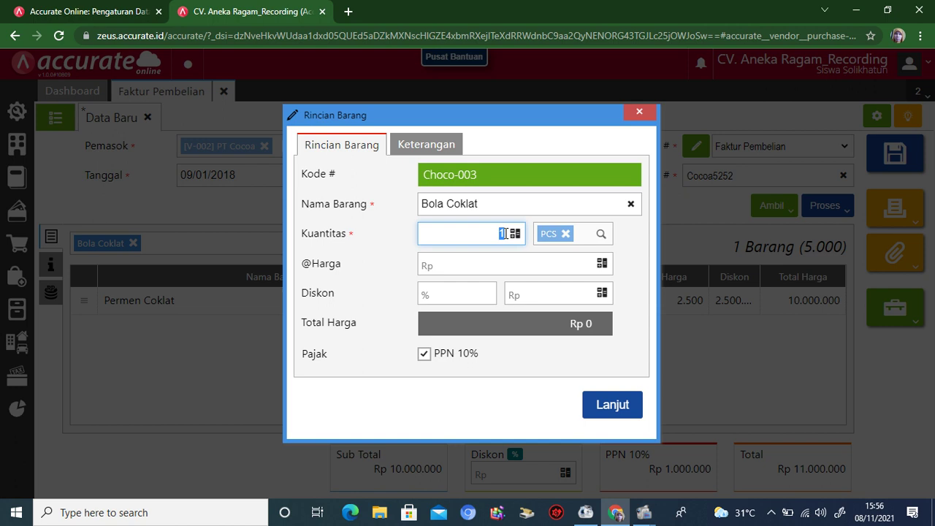
{"action": "type", "text": "1000"}
{"action": "left_click", "coordinate": [515, 264]}
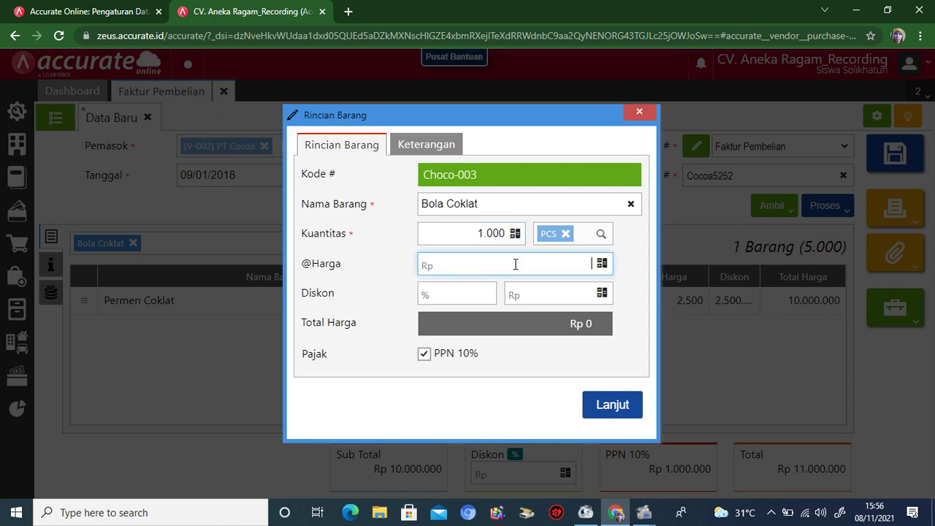
{"action": "type", "text": "5000"}
{"action": "left_click", "coordinate": [605, 404]}
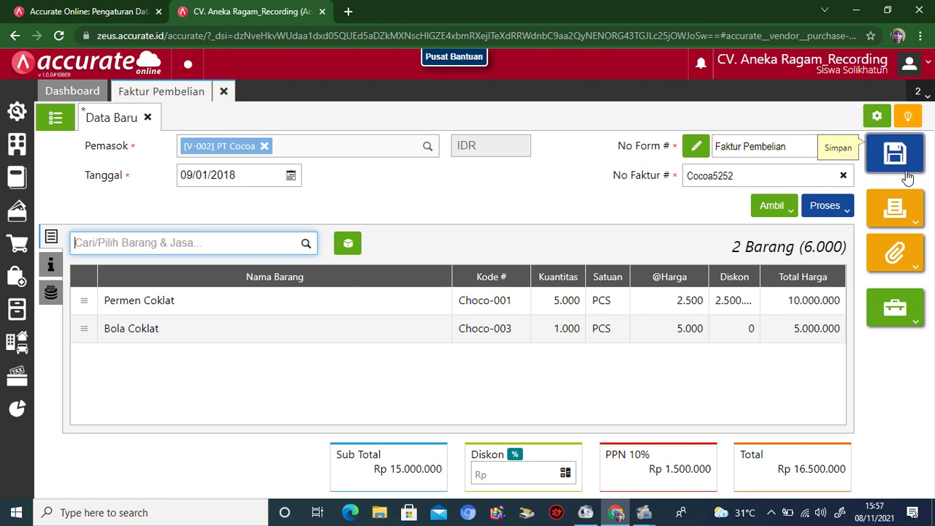
Record invoice Cocoa5252 by generating its print preview, and close the preview and the Faktur Pembelian form
{"action": "left_click", "coordinate": [892, 212]}
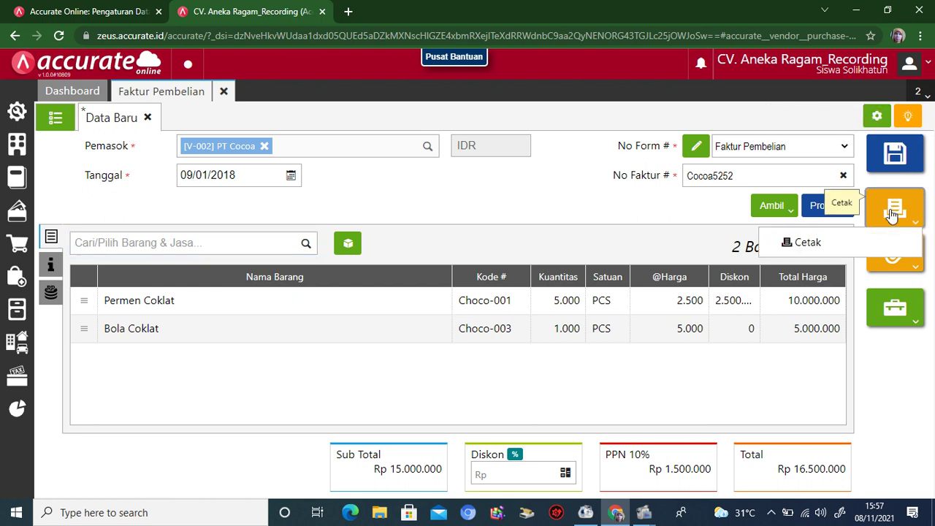
{"action": "left_click", "coordinate": [834, 252]}
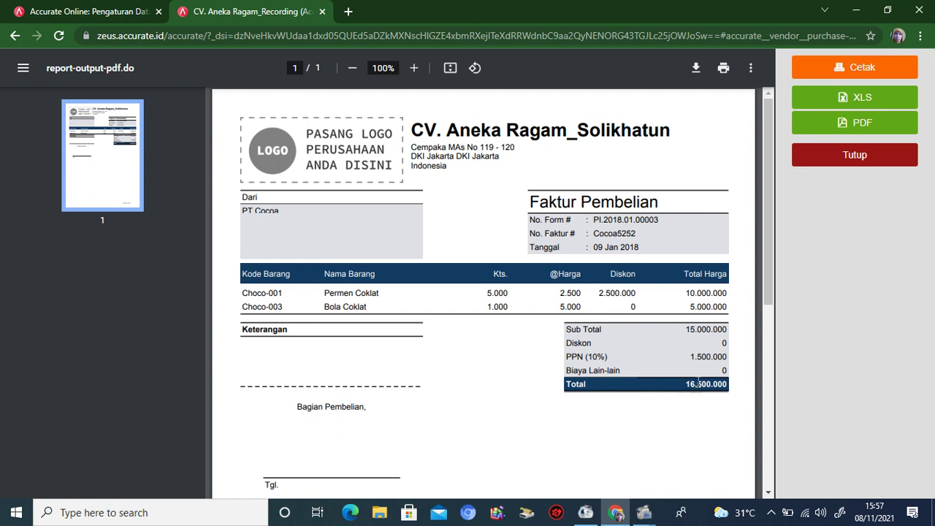
{"action": "left_click", "coordinate": [816, 157]}
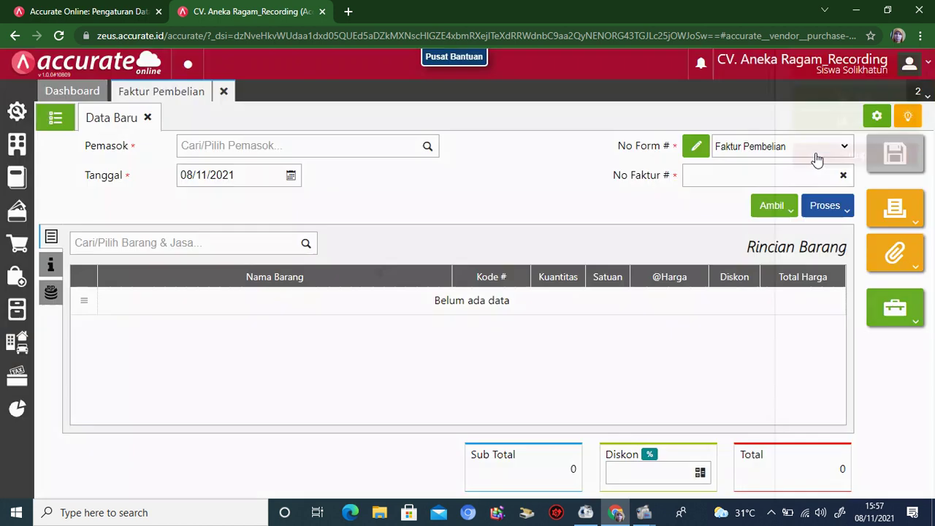
{"action": "left_click", "coordinate": [224, 91]}
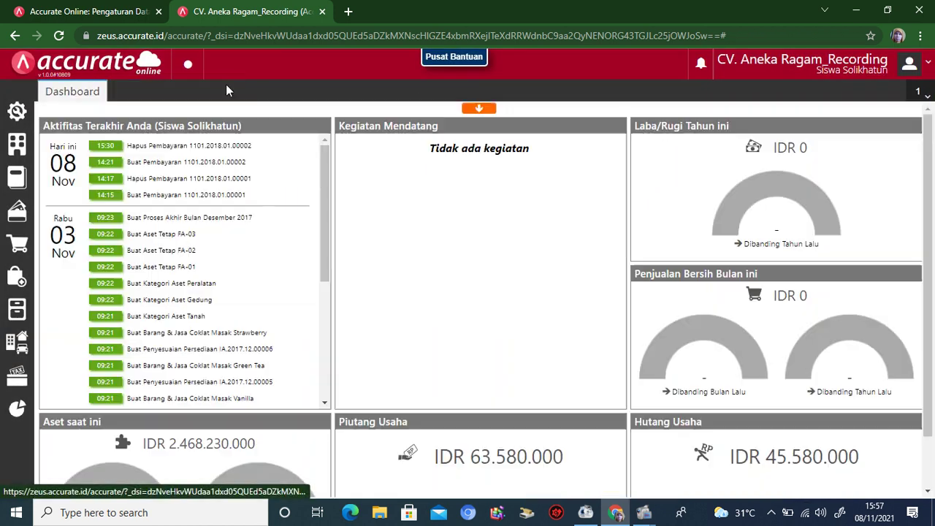
Start a new Pembayaran Pembelian to supplier PT Cocoa, paid from the Bank account
{"action": "left_click", "coordinate": [14, 281]}
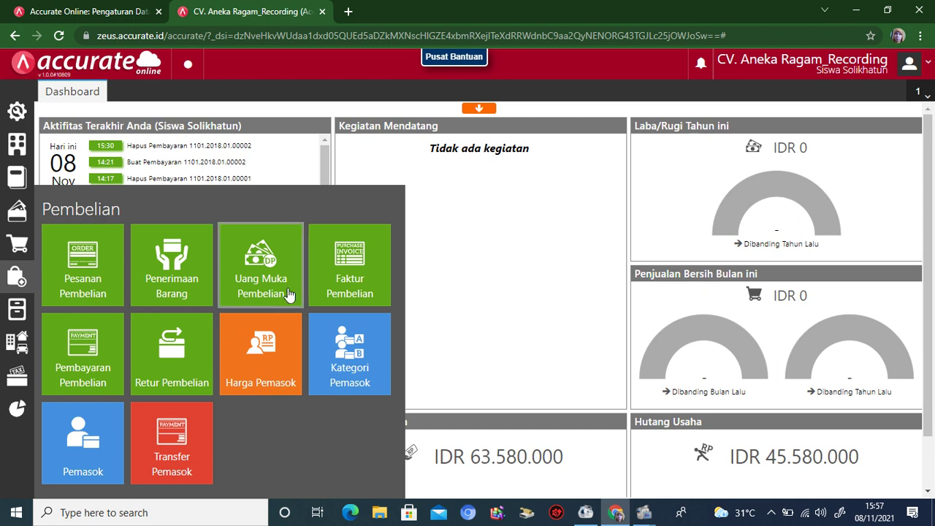
{"action": "left_click", "coordinate": [92, 365]}
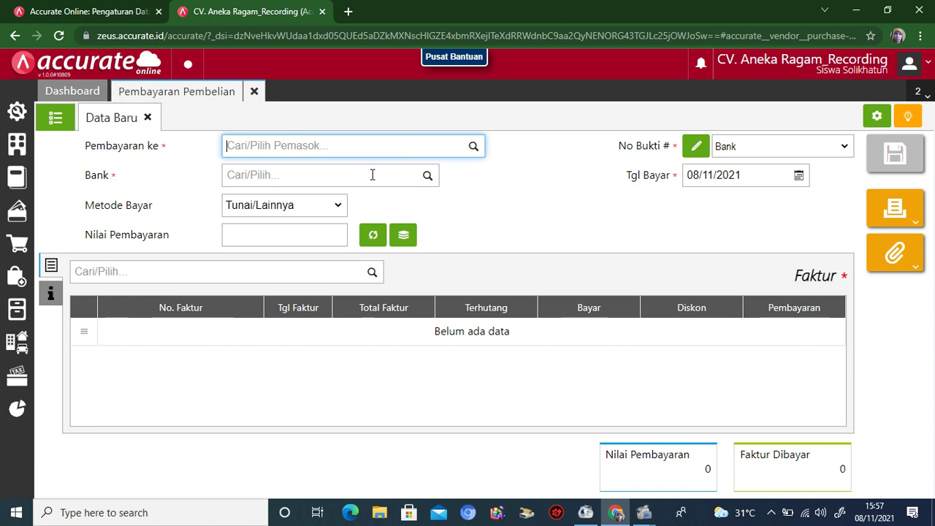
{"action": "left_click", "coordinate": [472, 146]}
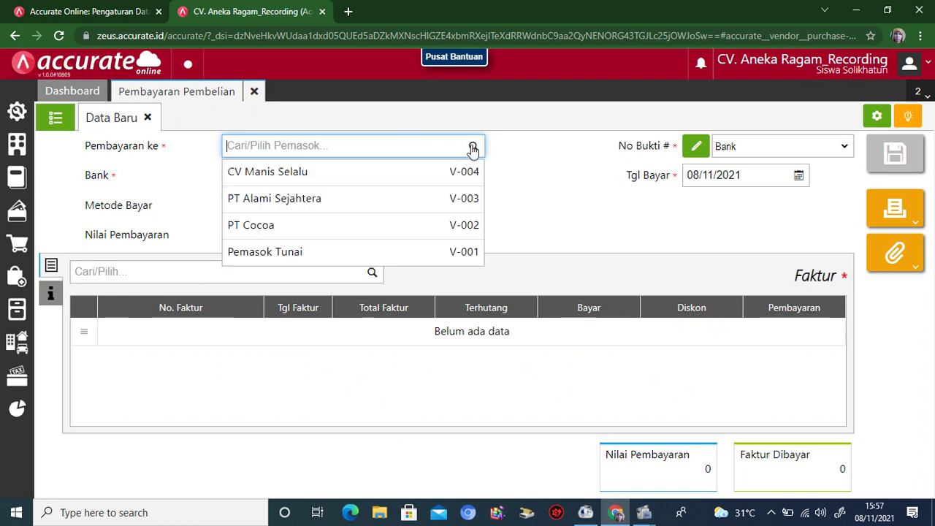
{"action": "left_click", "coordinate": [384, 233]}
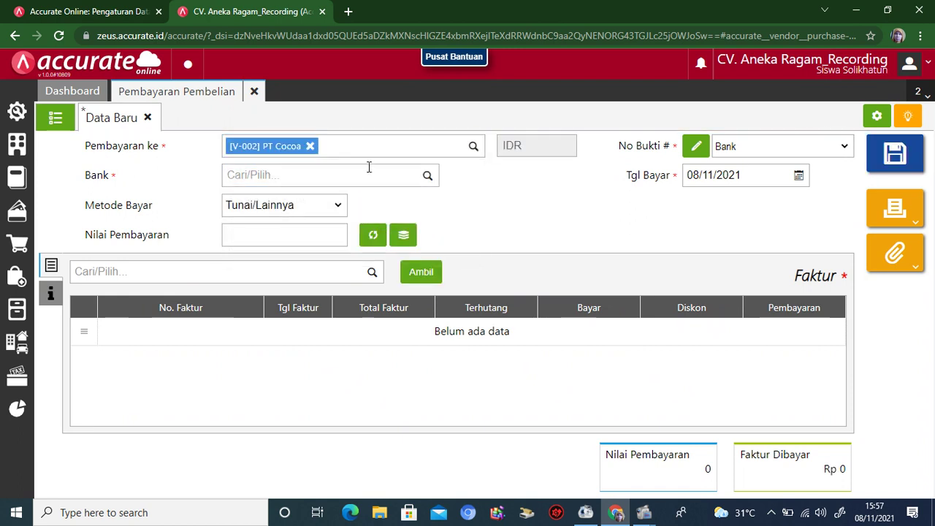
{"action": "left_click", "coordinate": [430, 179]}
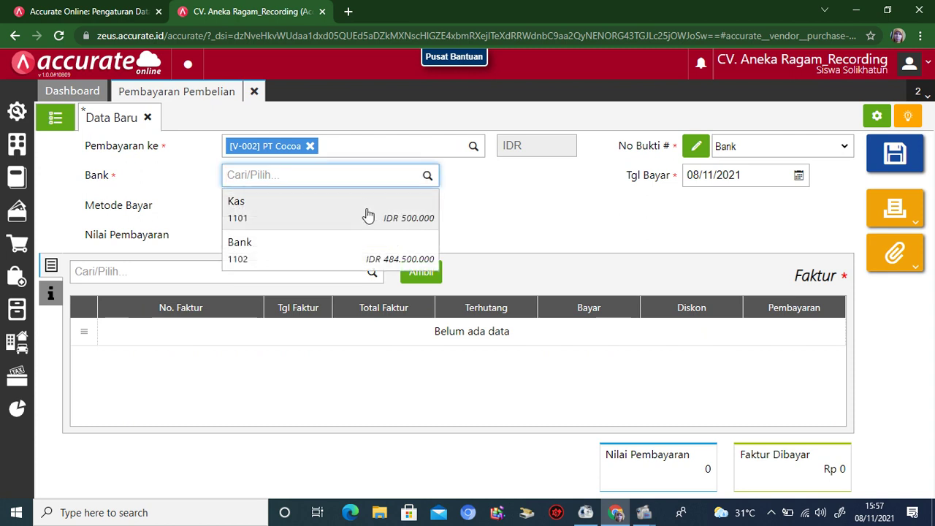
{"action": "left_click", "coordinate": [338, 252]}
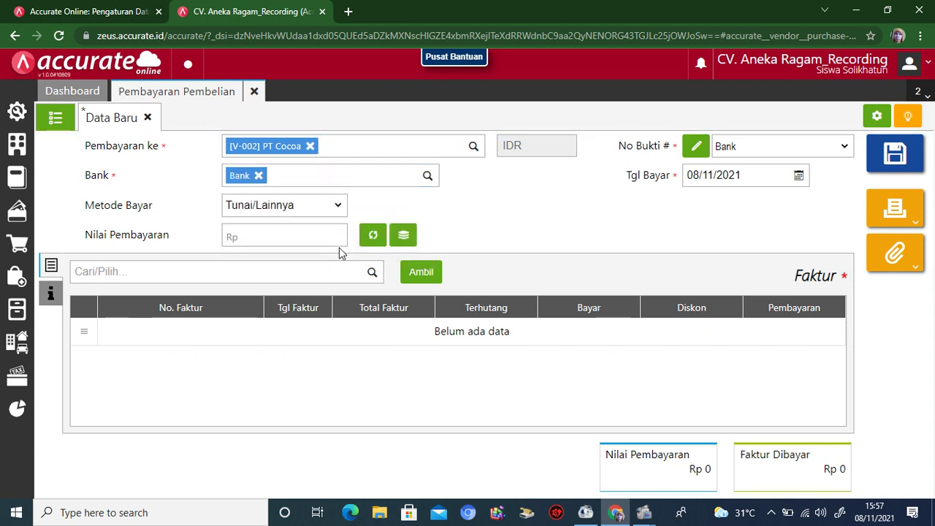
Set the PT Cocoa payment's Tgl Bayar to 09/01/2018
{"action": "left_click", "coordinate": [745, 176]}
{"action": "type", "text": "09/01/2"}
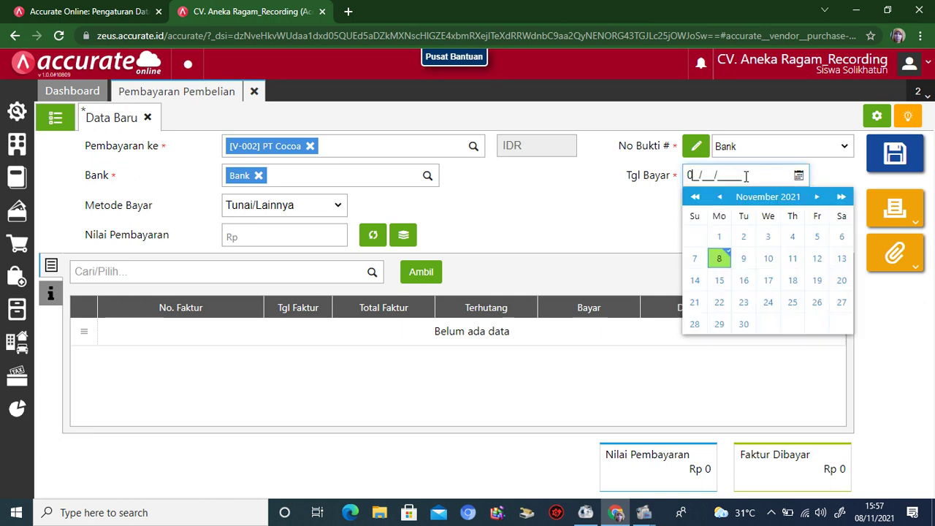
{"action": "type", "text": "018"}
{"action": "left_click", "coordinate": [651, 369]}
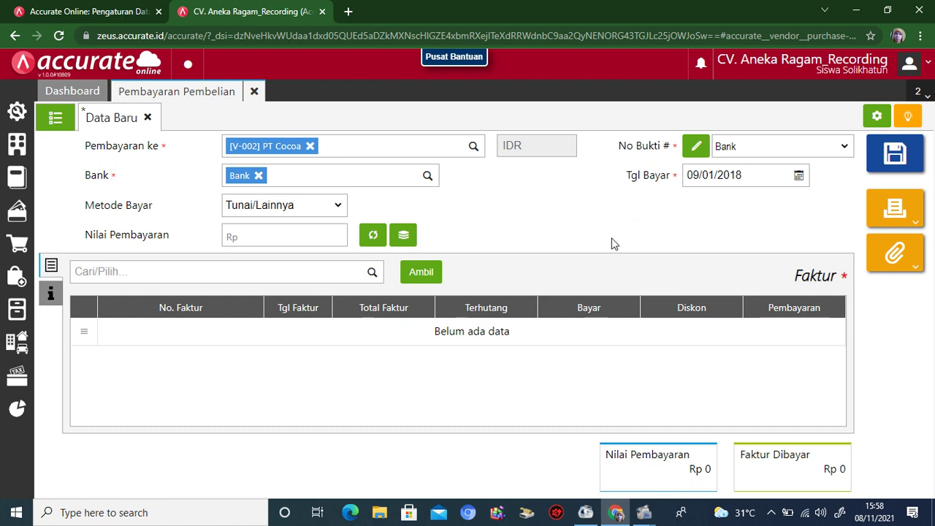
Bring only unpaid invoice Cocoa5252 into the payment, excluding INV/201, and fill Nilai Pembayaran with the calculated Rp 16.500.000
{"action": "left_click", "coordinate": [426, 272]}
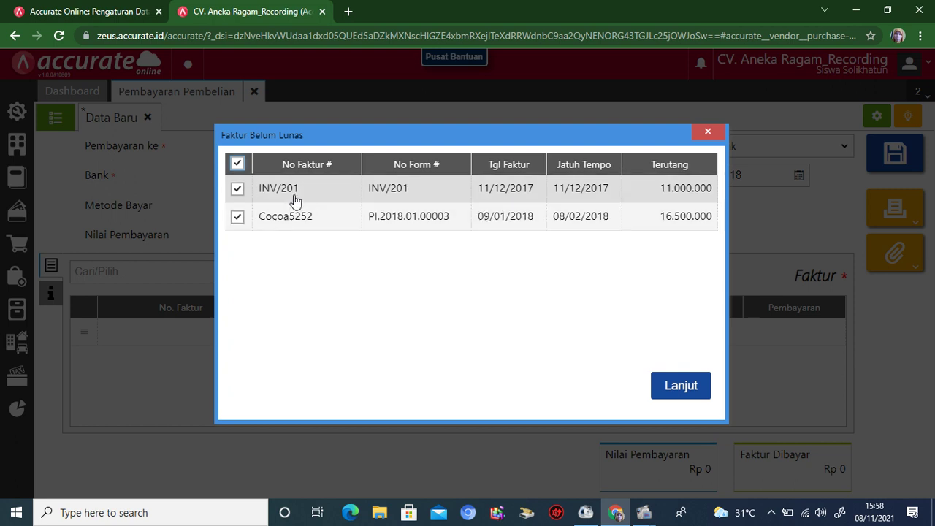
{"action": "left_click", "coordinate": [237, 190]}
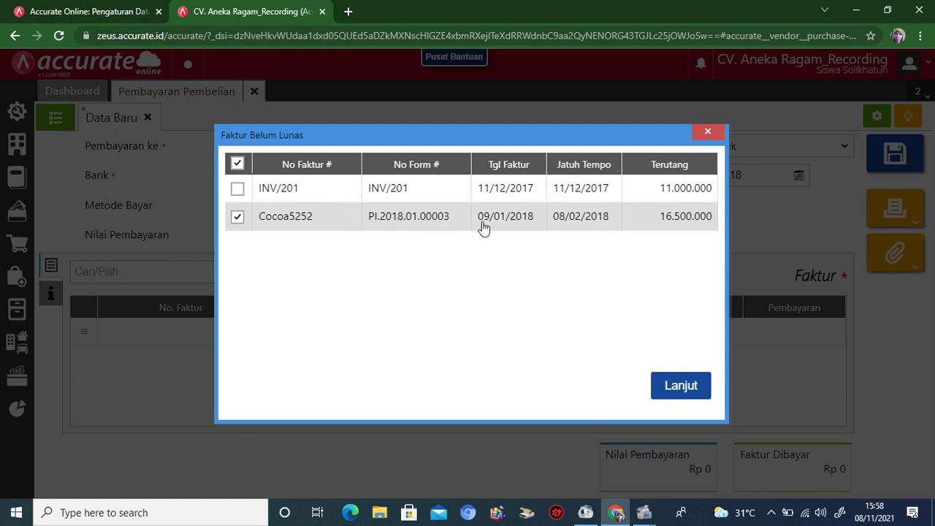
{"action": "left_click", "coordinate": [676, 387]}
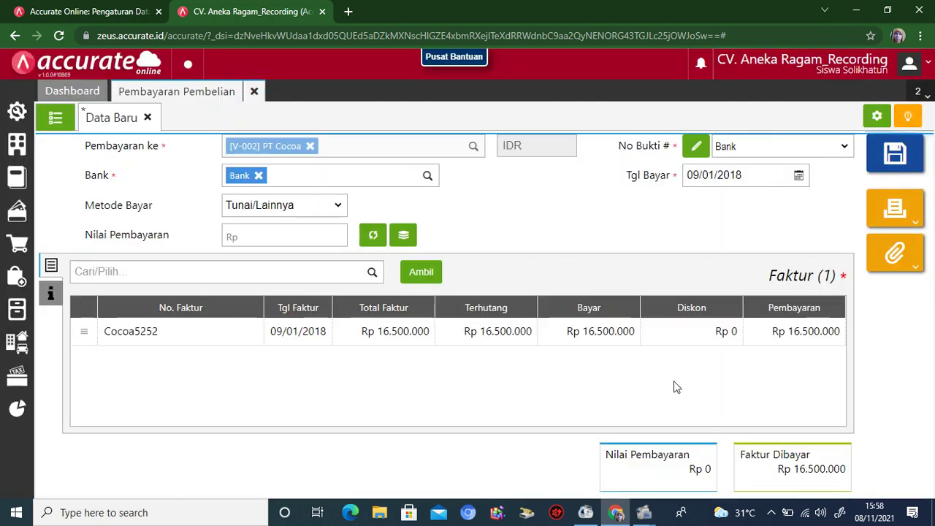
{"action": "left_click", "coordinate": [373, 237]}
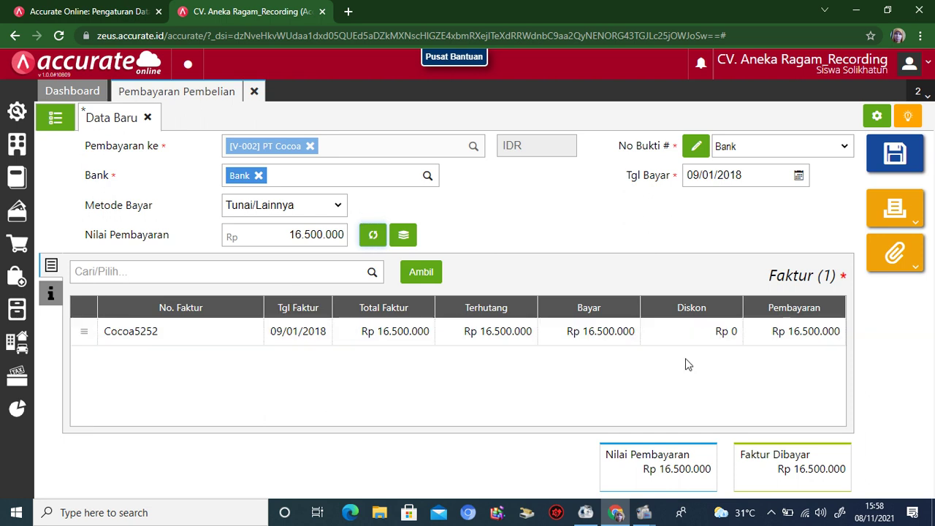
Record the PT Cocoa payment by generating its print preview, and close the preview and the Pembayaran Pembelian form
{"action": "left_click", "coordinate": [898, 218]}
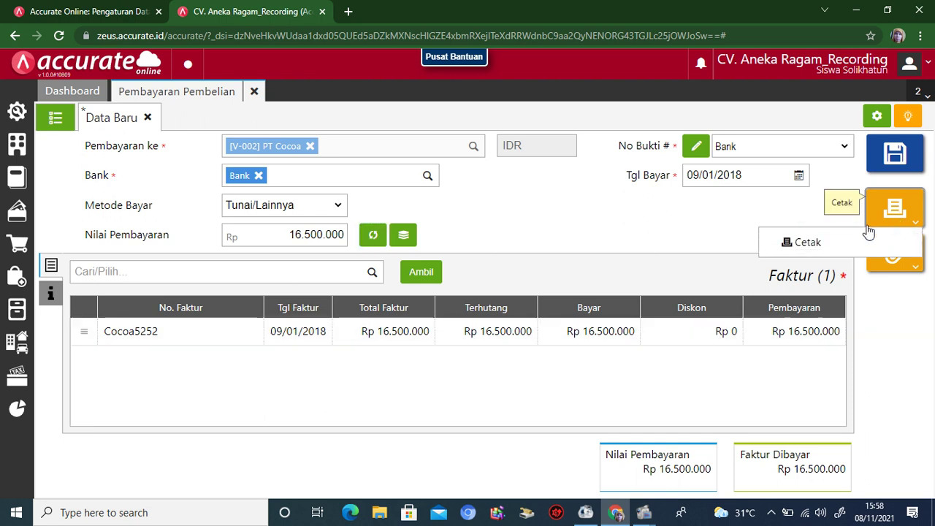
{"action": "left_click", "coordinate": [833, 246]}
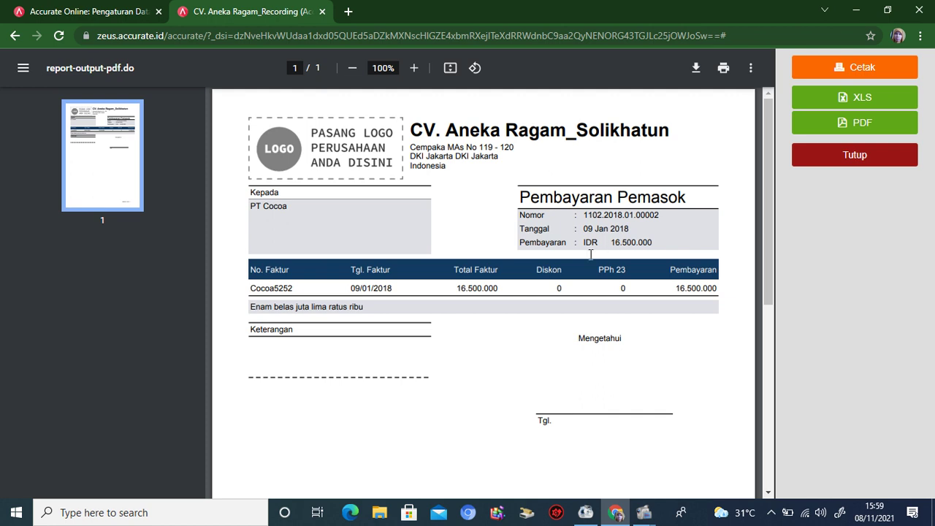
{"action": "left_click", "coordinate": [835, 165]}
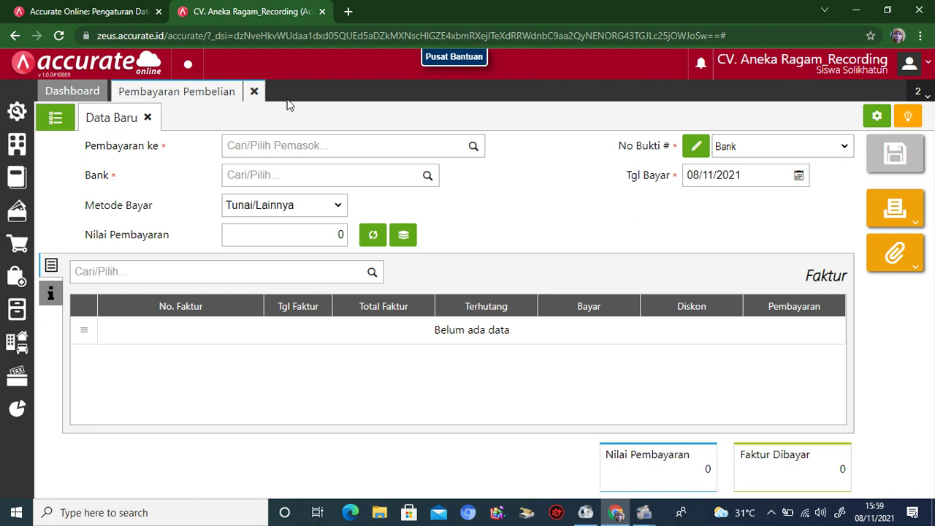
{"action": "left_click", "coordinate": [253, 93]}
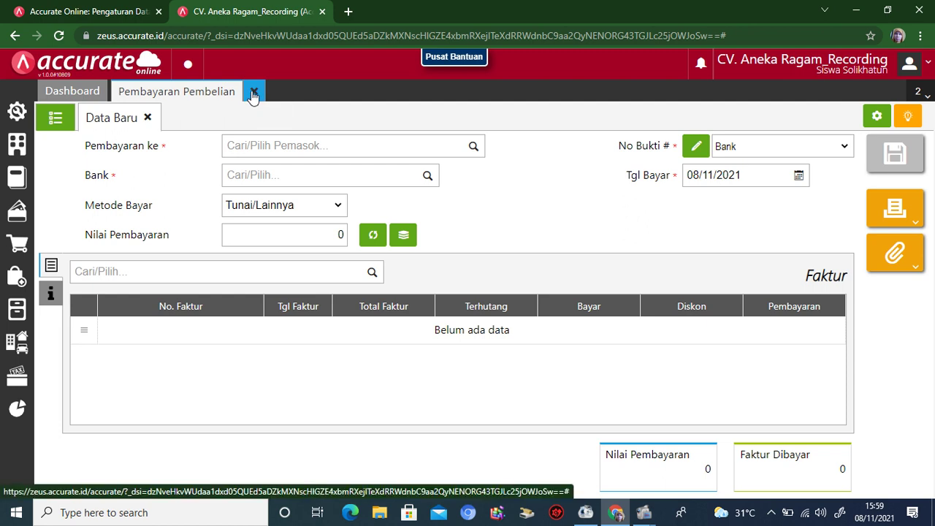
Start a new Pembayaran Pembelian to supplier PT Alami Sejahtera, paid from the Bank account with Metode Bayar Cek/Giro
{"action": "left_click", "coordinate": [16, 276]}
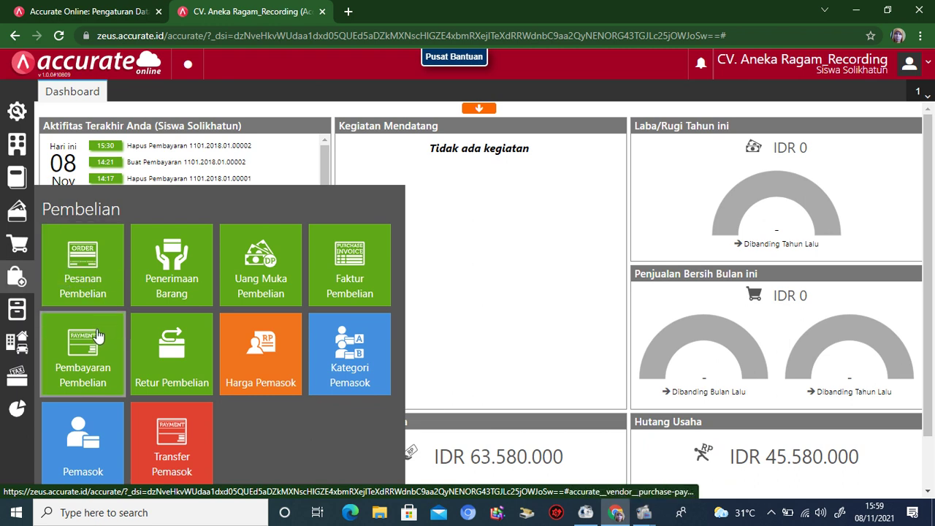
{"action": "left_click", "coordinate": [94, 368]}
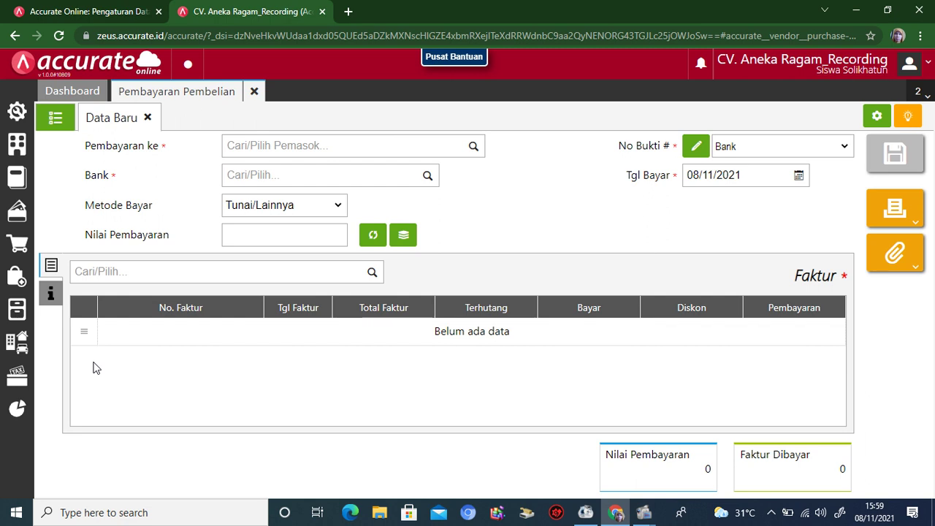
{"action": "left_click", "coordinate": [472, 147]}
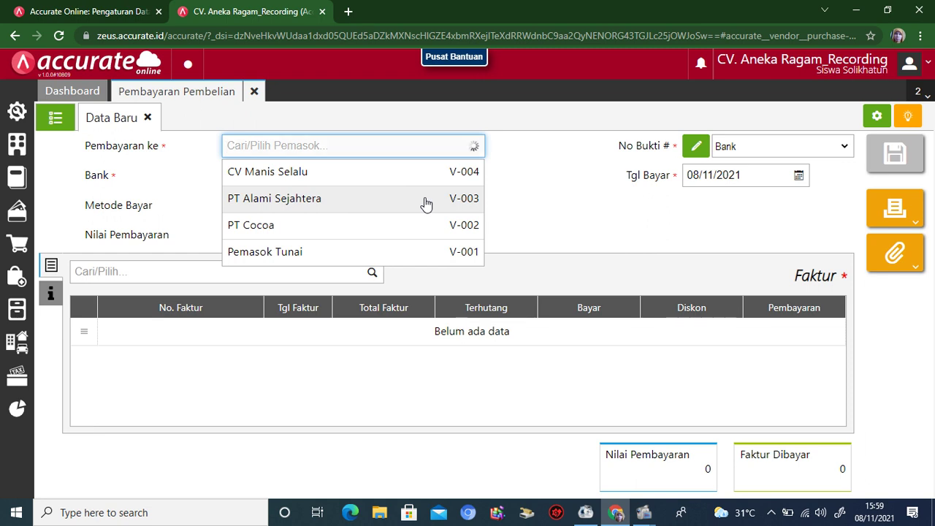
{"action": "left_click", "coordinate": [426, 200]}
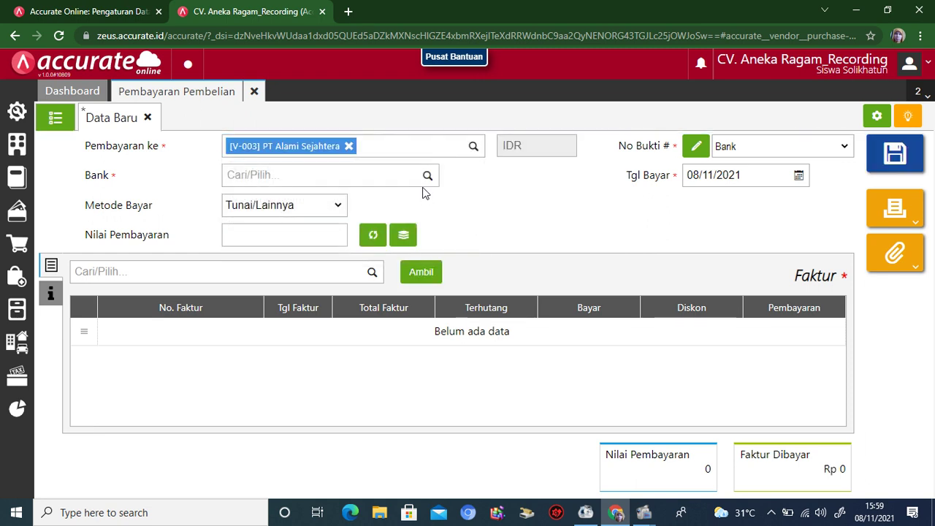
{"action": "left_click", "coordinate": [428, 176]}
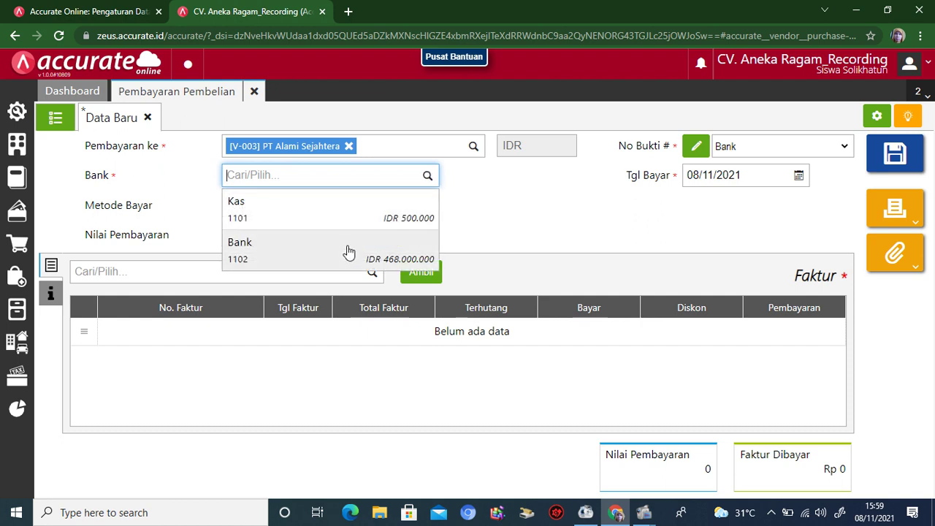
{"action": "left_click", "coordinate": [349, 252]}
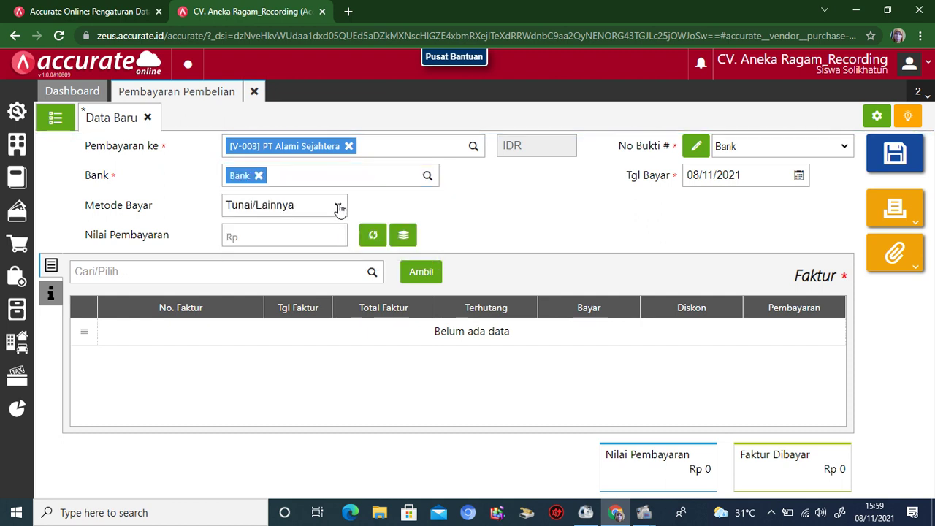
{"action": "left_click", "coordinate": [339, 208]}
{"action": "left_click", "coordinate": [316, 243]}
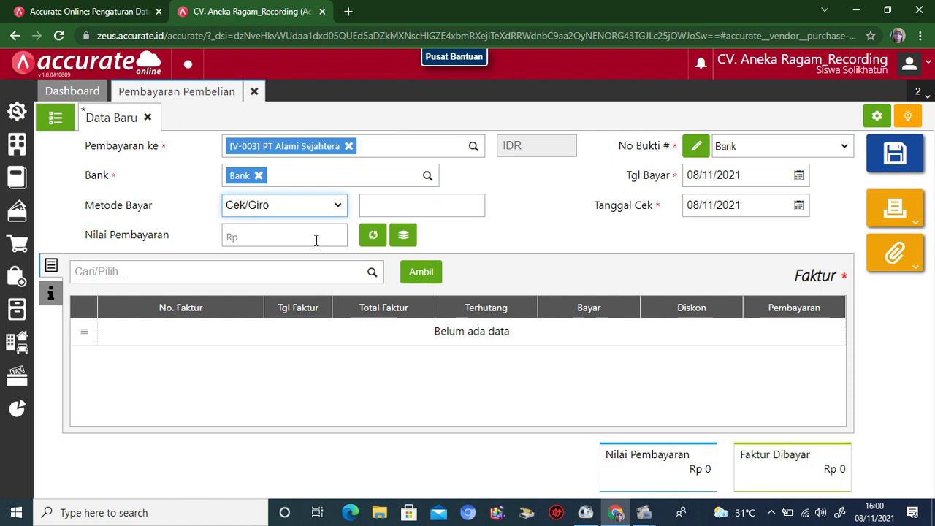
Set the PT Alami Sejahtera payment's Tgl Bayar to 10/01/2018 and its Tanggal Cek to 15/02/2018
{"action": "left_click", "coordinate": [759, 176]}
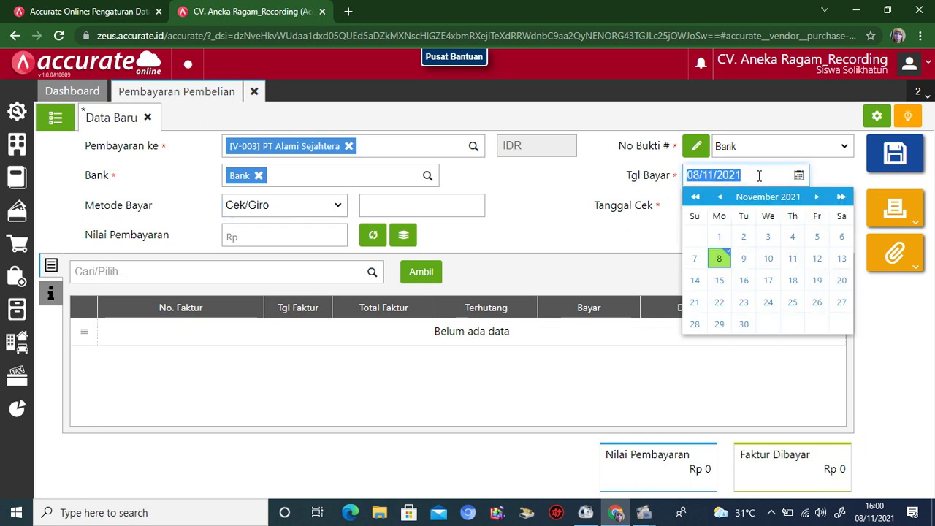
{"action": "type", "text": "10/01/2018"}
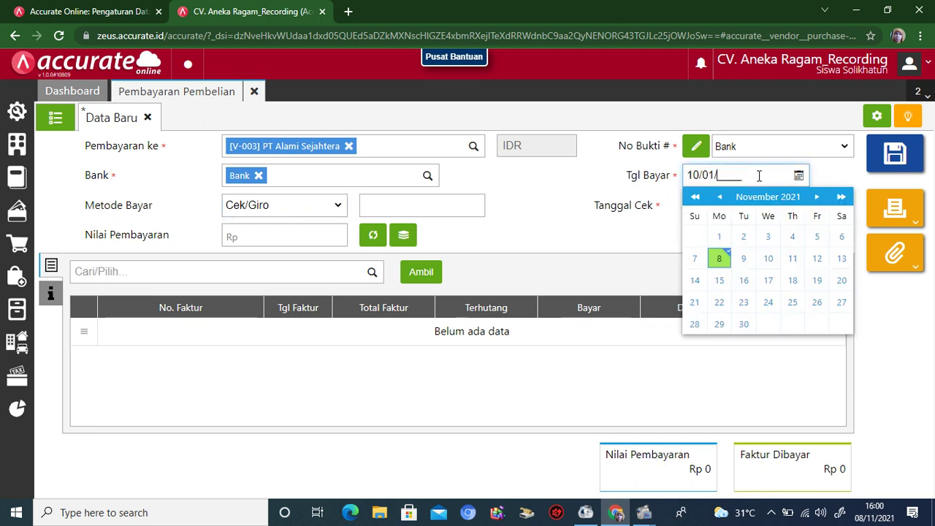
{"action": "left_click", "coordinate": [621, 211]}
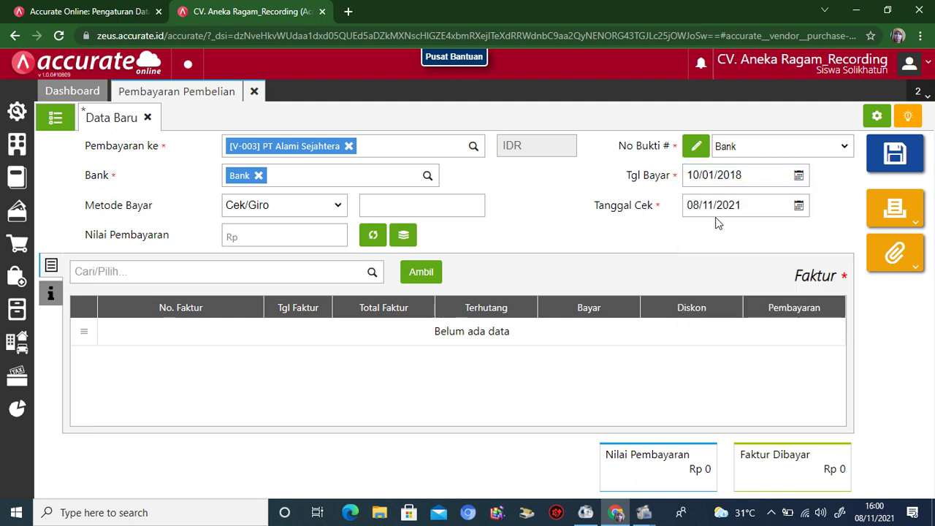
{"action": "left_click", "coordinate": [751, 204]}
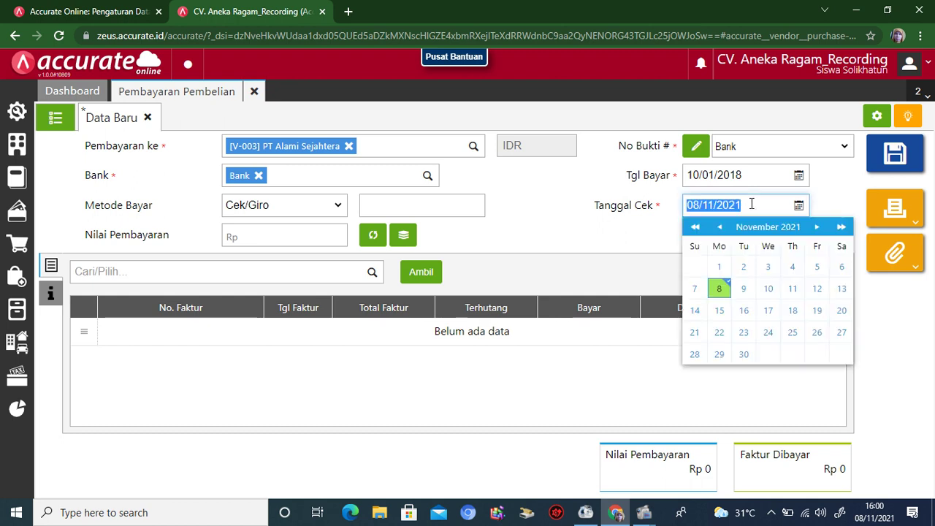
{"action": "type", "text": "15/02/"}
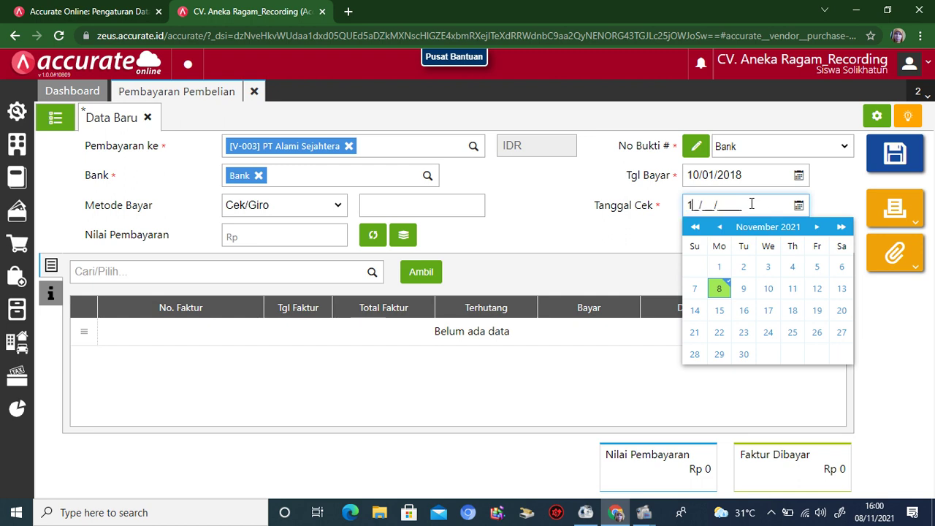
{"action": "type", "text": "2018"}
{"action": "left_click", "coordinate": [646, 241]}
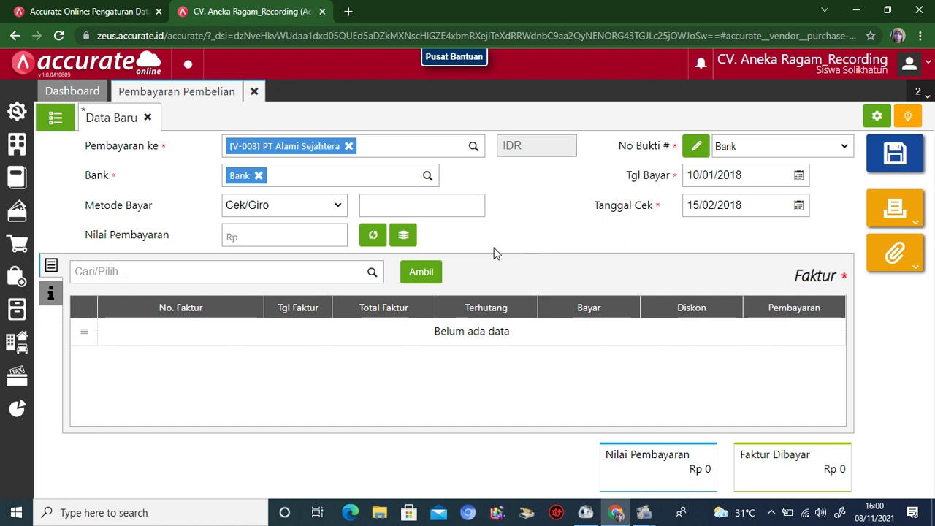
Bring unpaid invoice F-AS-900 into the payment and fill Nilai Pembayaran with the calculated Rp 7.280.000
{"action": "left_click", "coordinate": [429, 273]}
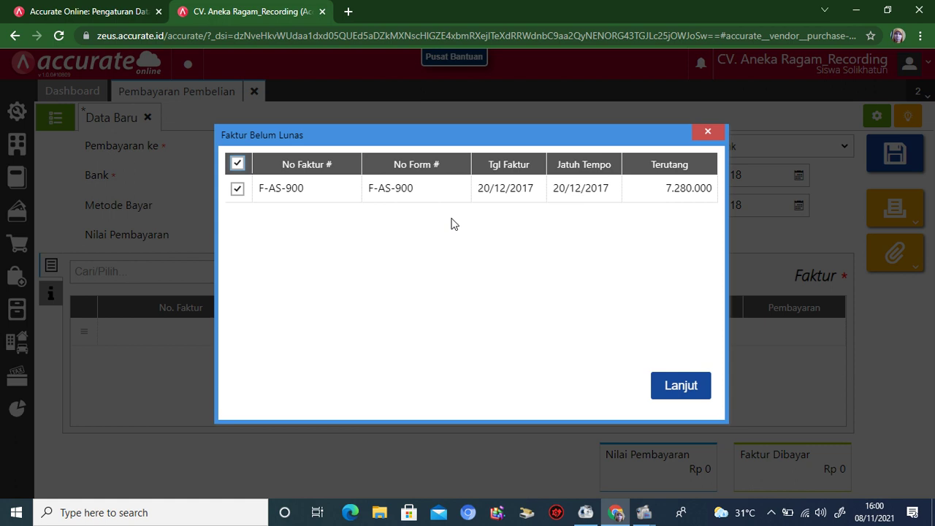
{"action": "left_click", "coordinate": [671, 388]}
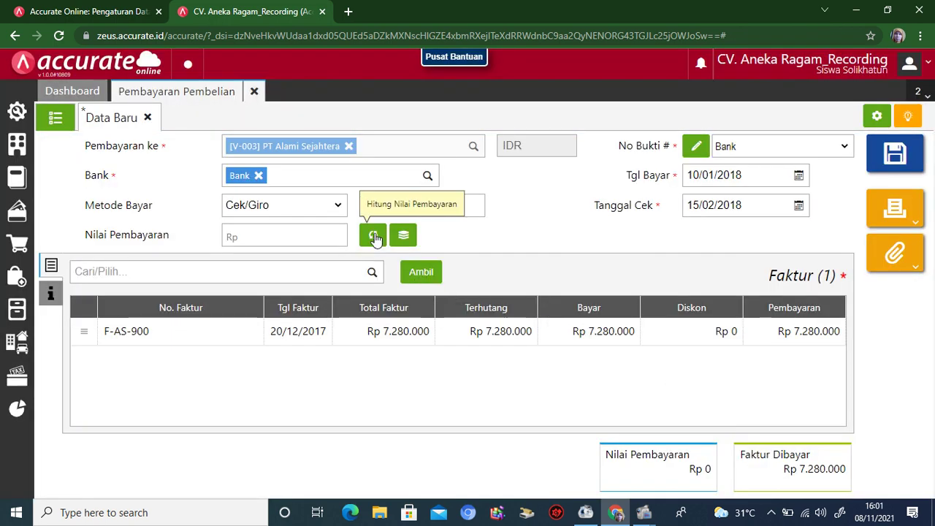
{"action": "left_click", "coordinate": [373, 236]}
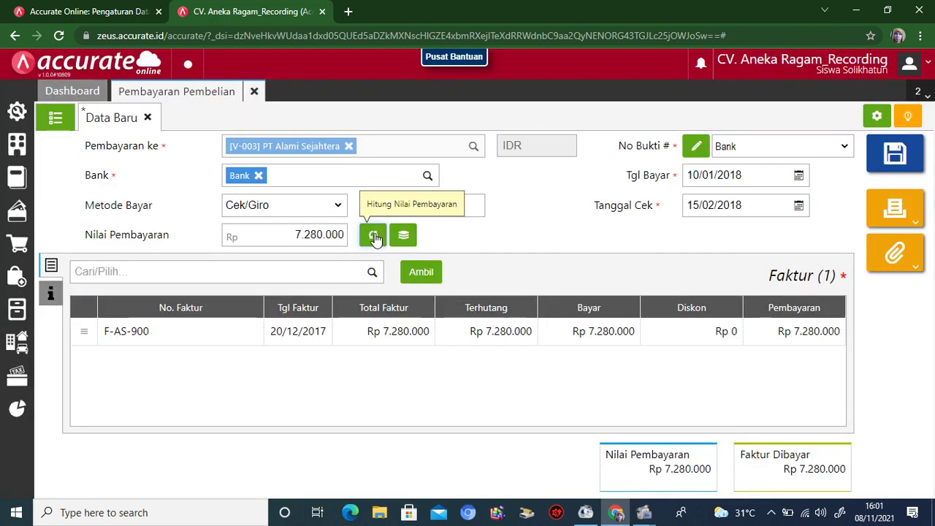
Enter "Pembayaran hutang atas invoice Nomor F-AS 900" as the payment's Keterangan
{"action": "left_click", "coordinate": [50, 298]}
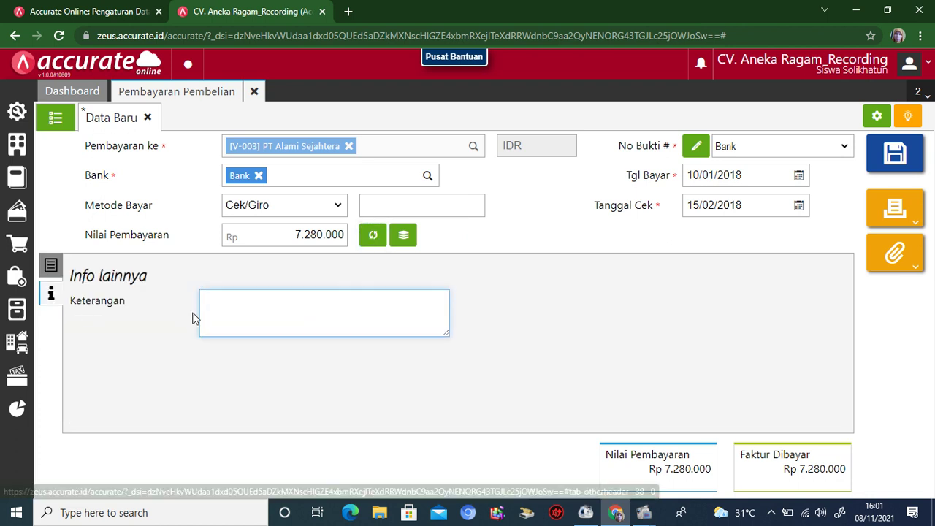
{"action": "type", "text": "Pem"}
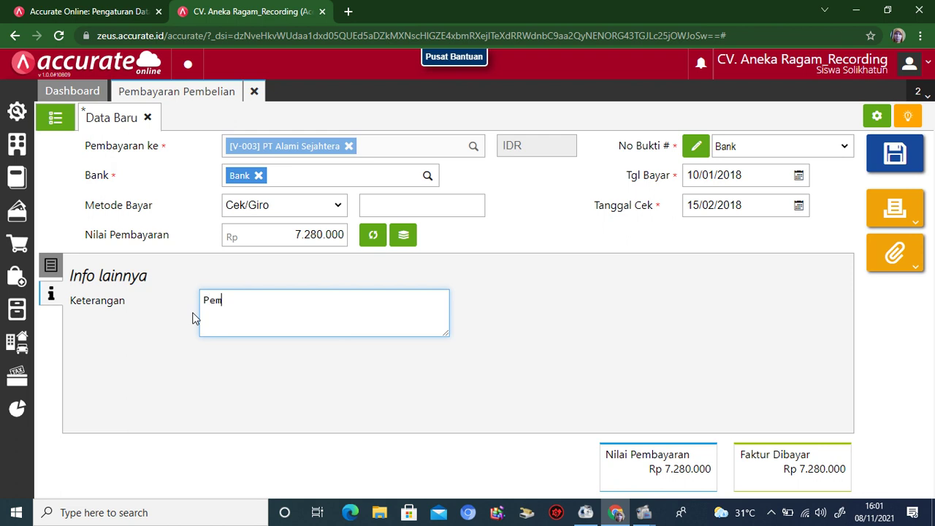
{"action": "type", "text": "bayaran hutang atas "}
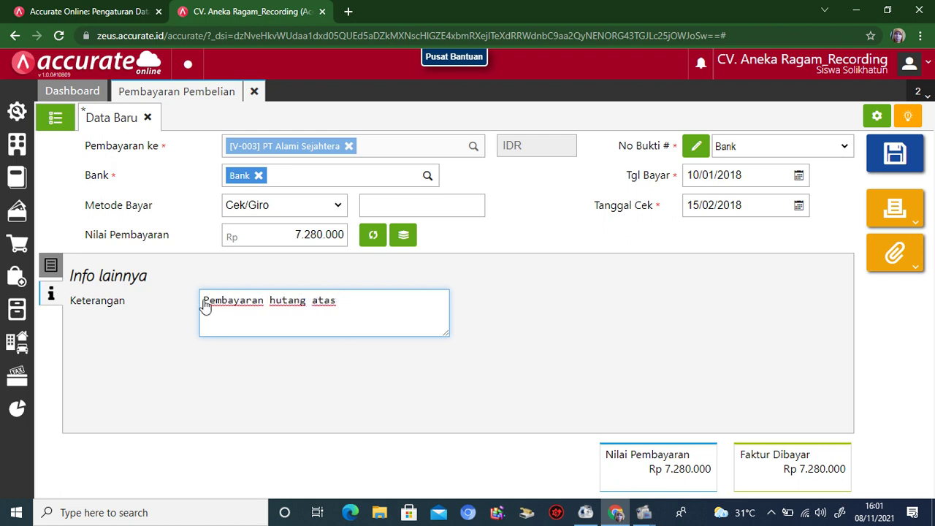
{"action": "type", "text": "invoice Nomor F-A"}
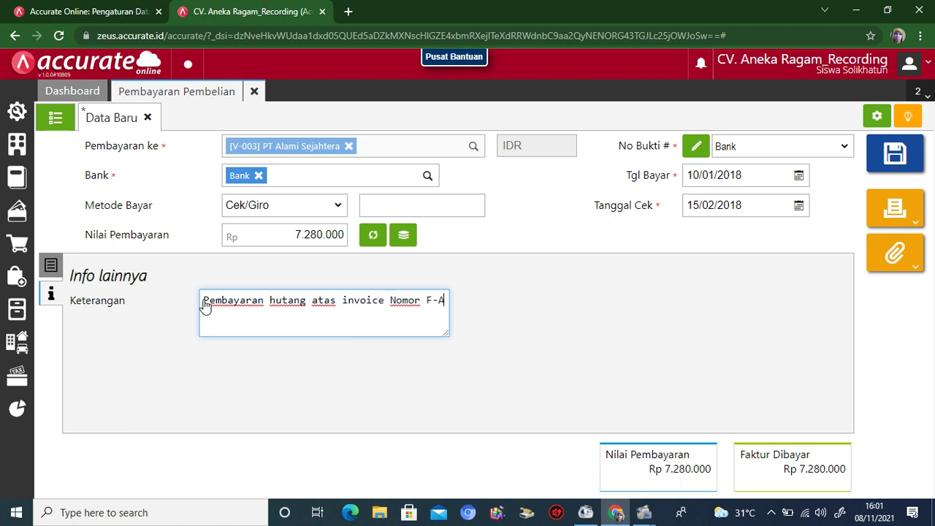
{"action": "type", "text": "S 900"}
Record the PT Alami Sejahtera payment by generating its print preview, and close the preview and the Pembayaran Pembelian form
{"action": "left_click", "coordinate": [896, 219]}
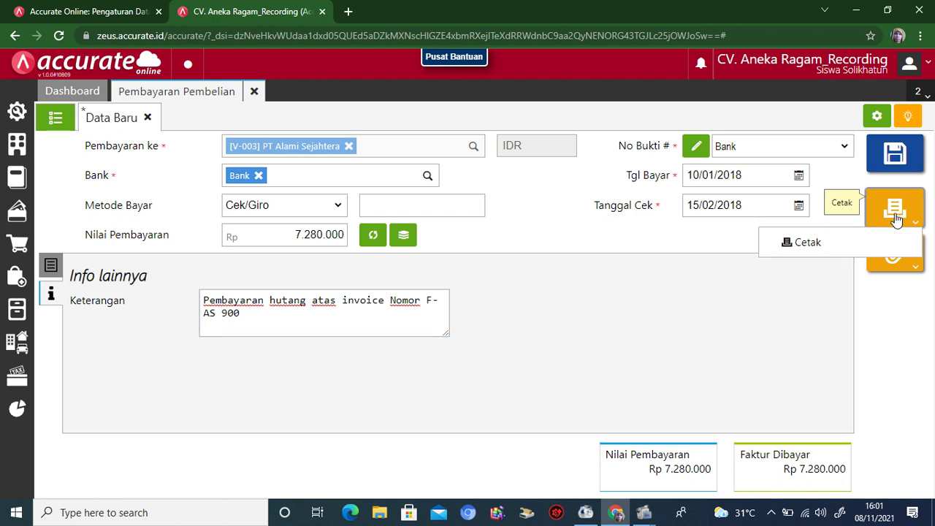
{"action": "left_click", "coordinate": [834, 253]}
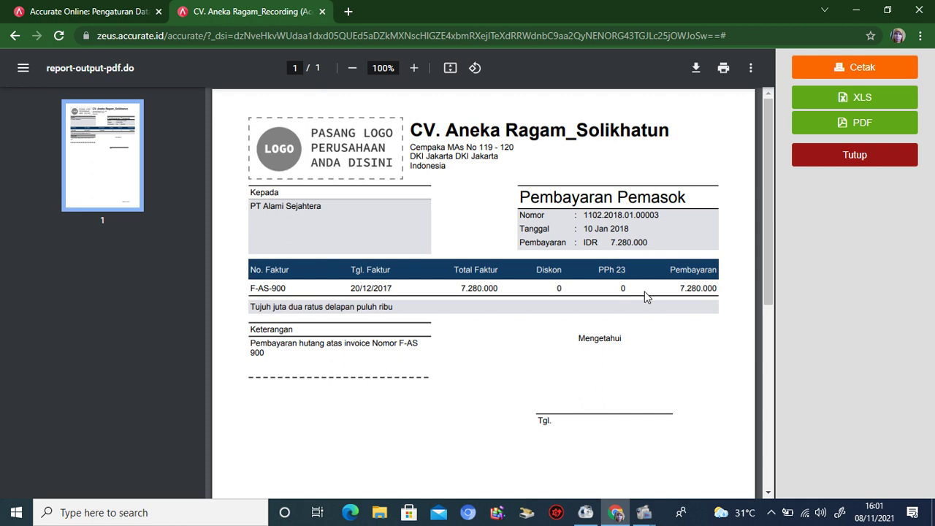
{"action": "left_click", "coordinate": [833, 161]}
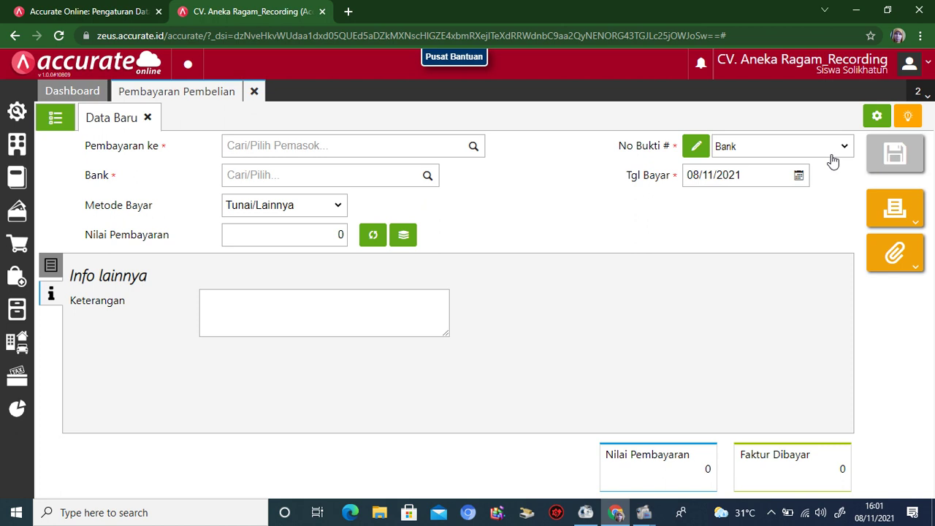
{"action": "left_click", "coordinate": [254, 91]}
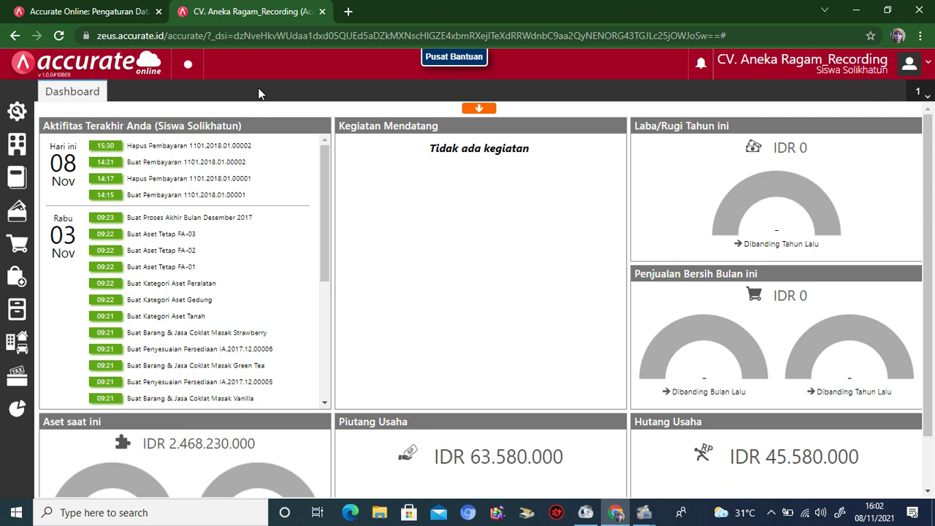
Start a new Retur Pembelian for supplier CV Manis Selalu, dated 11/01/2018, returning from Faktur INV0191
{"action": "left_click", "coordinate": [16, 281]}
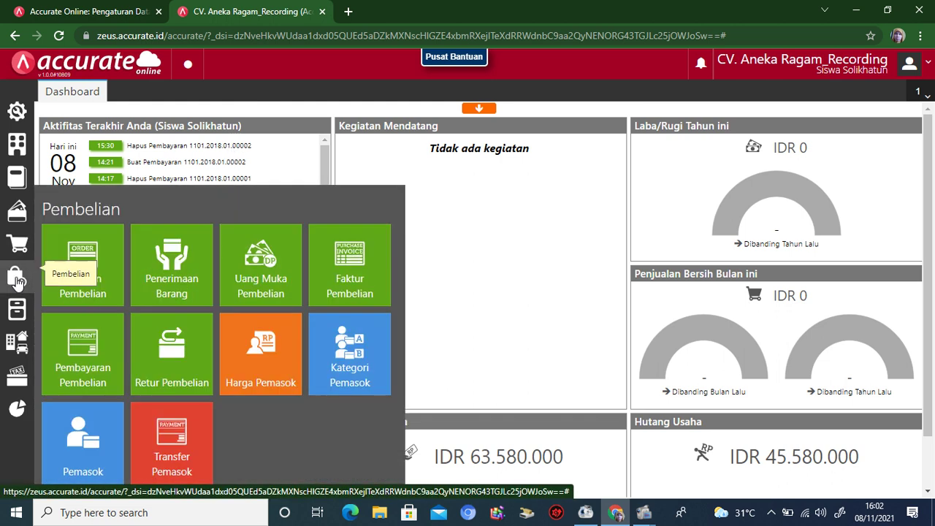
{"action": "left_click", "coordinate": [160, 364]}
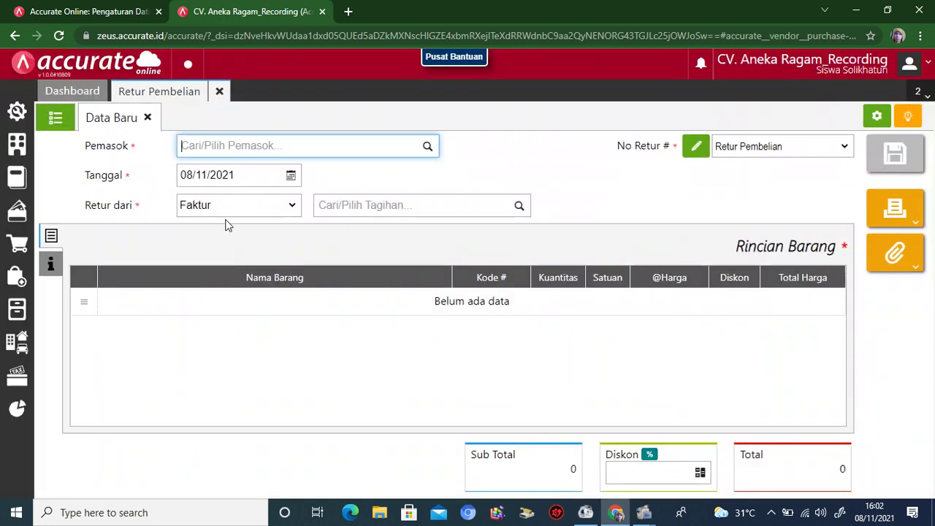
{"action": "left_click", "coordinate": [428, 147]}
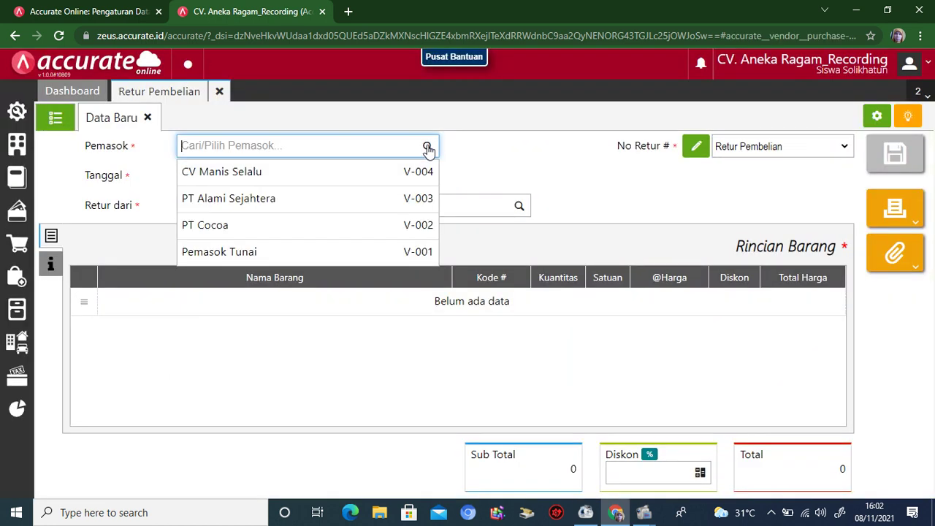
{"action": "left_click", "coordinate": [372, 174]}
{"action": "left_click", "coordinate": [249, 177]}
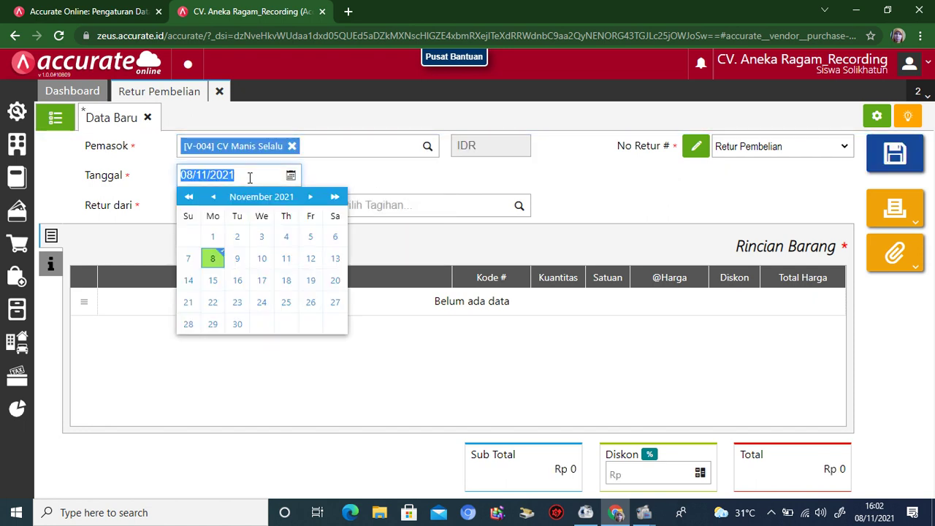
{"action": "type", "text": "11/01/2018"}
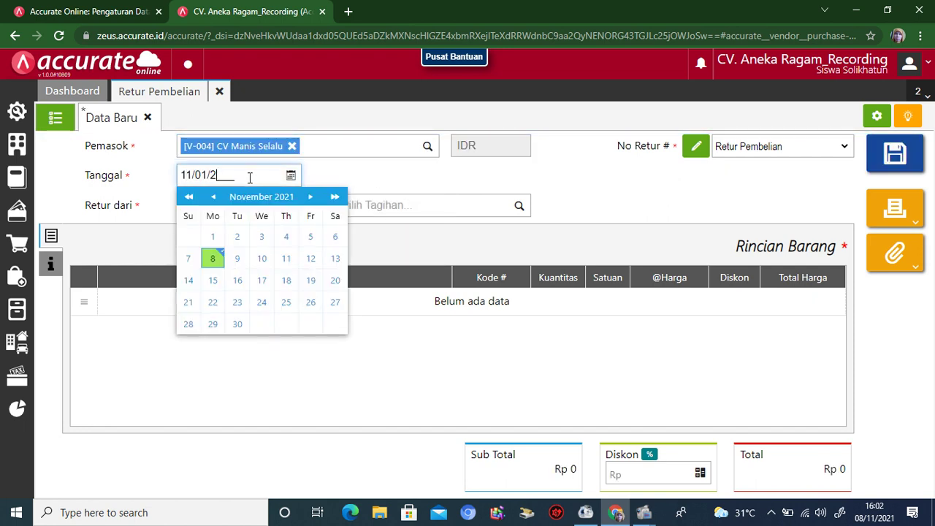
{"action": "left_click", "coordinate": [385, 230]}
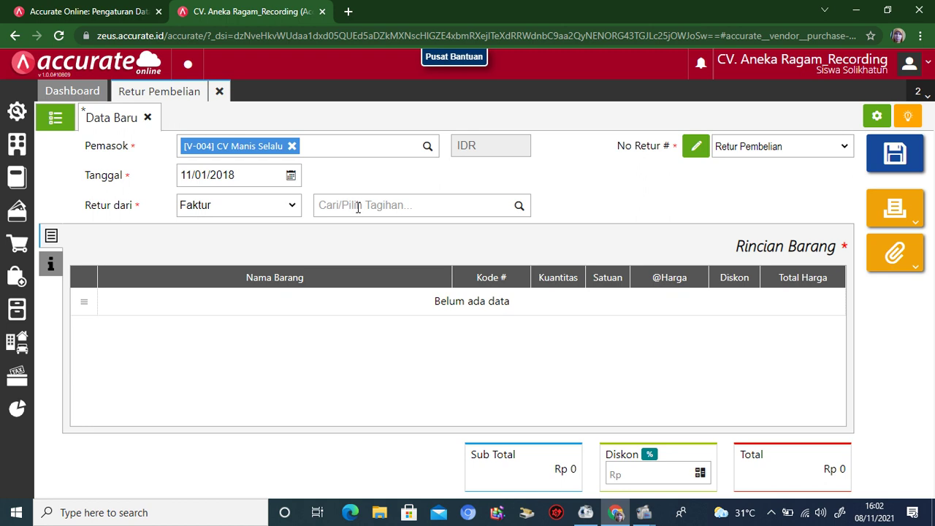
{"action": "left_click", "coordinate": [517, 210]}
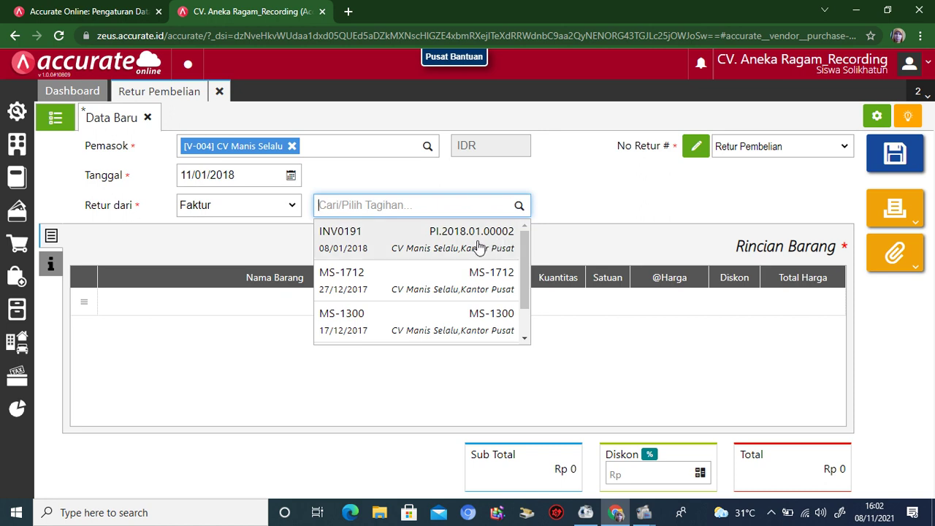
{"action": "left_click", "coordinate": [478, 248]}
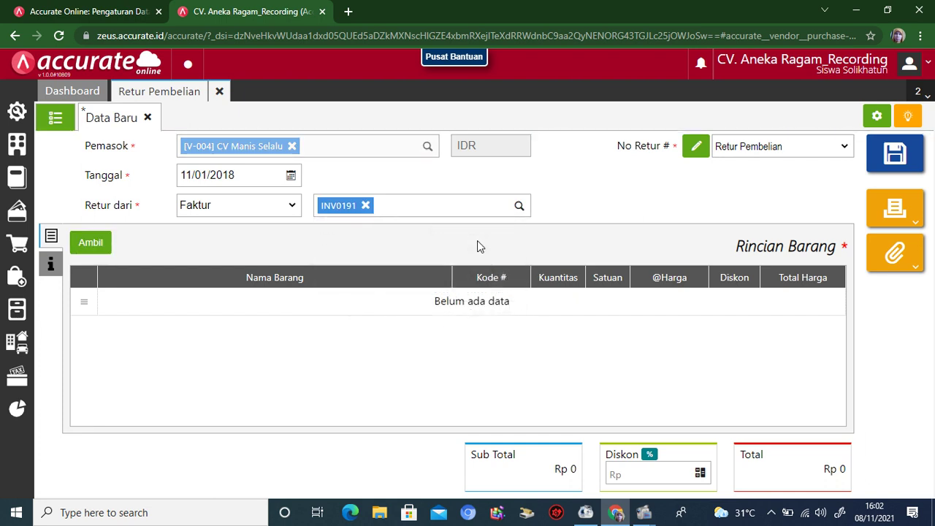
Bring only Coklat Masak Strawberry from the invoice into the return, leaving out Coklat Masak Vanilla and Coklat Masak Green Tea
{"action": "left_click", "coordinate": [92, 245]}
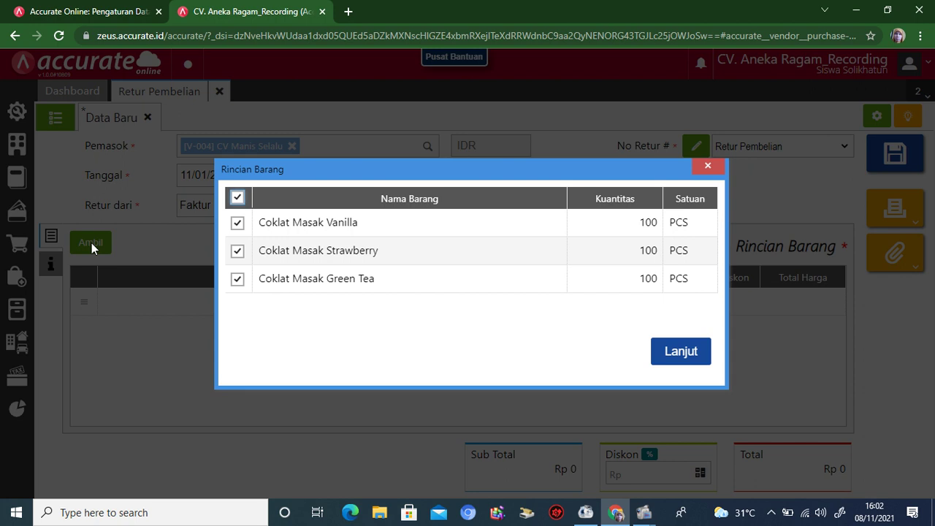
{"action": "left_click", "coordinate": [237, 223]}
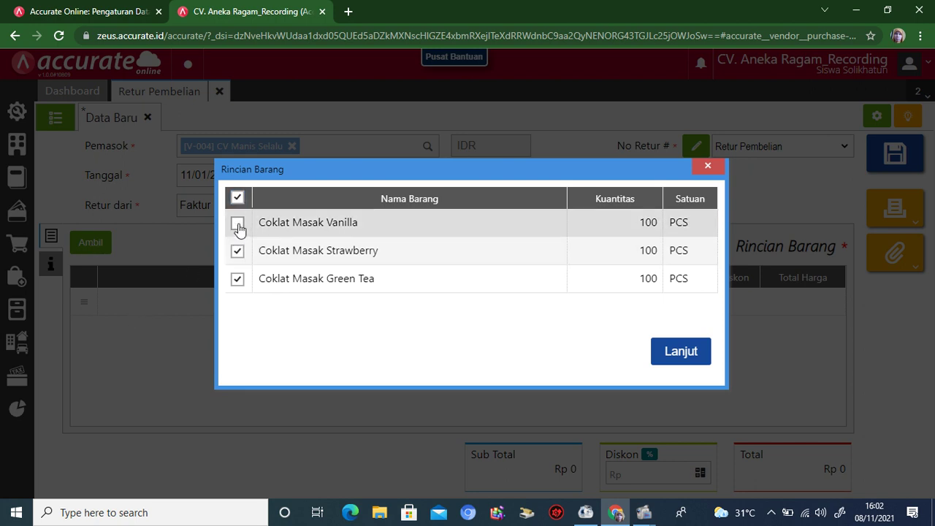
{"action": "left_click", "coordinate": [237, 279]}
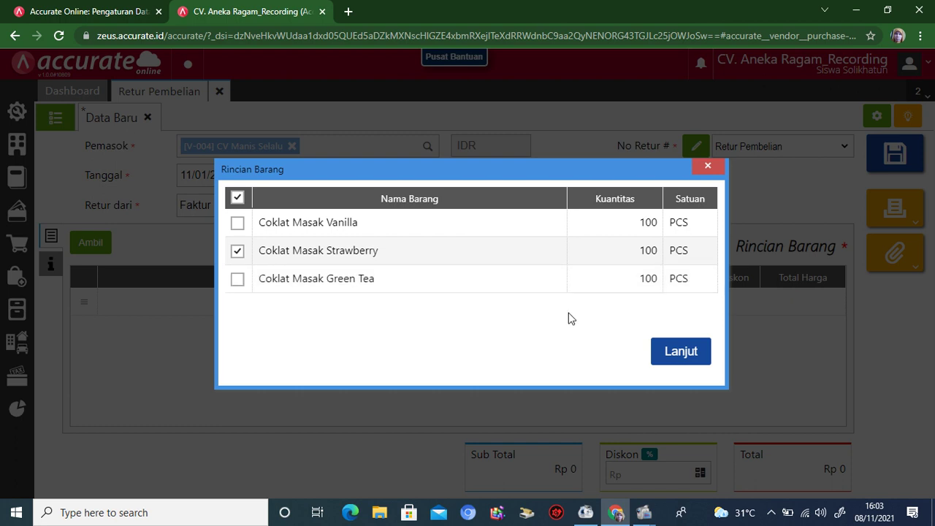
{"action": "left_click", "coordinate": [682, 350]}
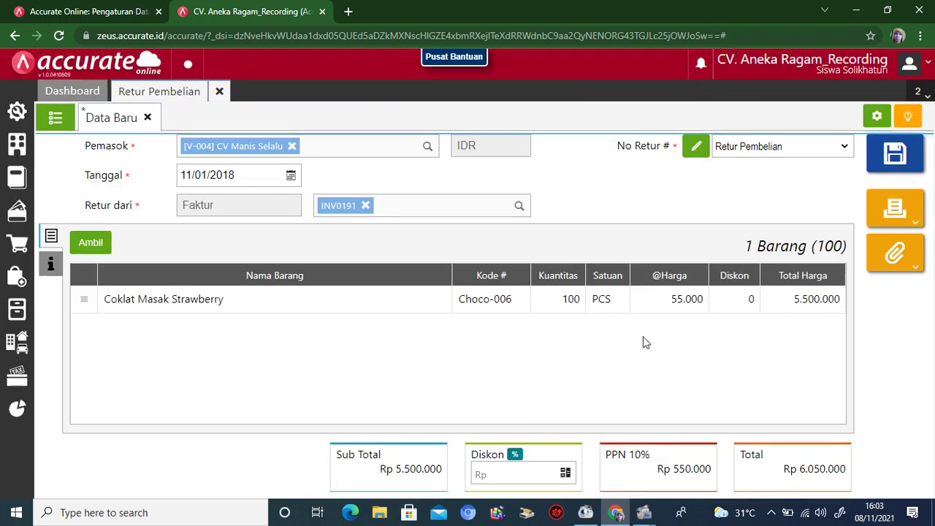
Set the returned Kuantitas of Coklat Masak Strawberry to 2 PCS
{"action": "left_click", "coordinate": [490, 307]}
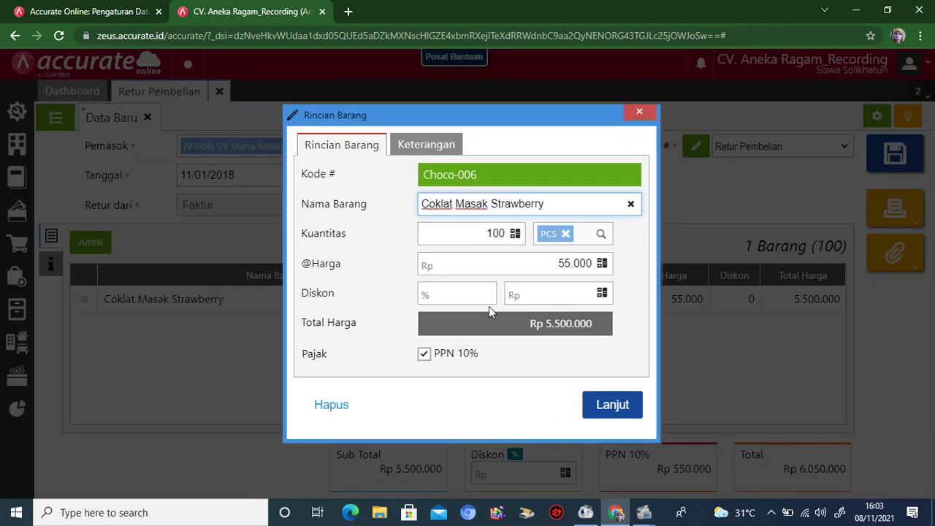
{"action": "left_click", "coordinate": [486, 233]}
{"action": "left_click_drag", "start_coordinate": [486, 233], "coordinate": [505, 233]}
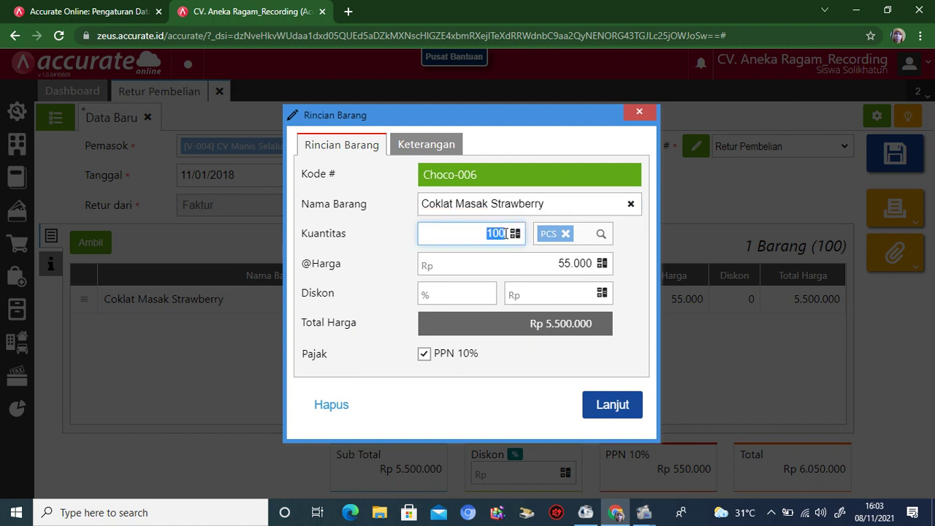
{"action": "type", "text": "2"}
{"action": "left_click", "coordinate": [488, 263]}
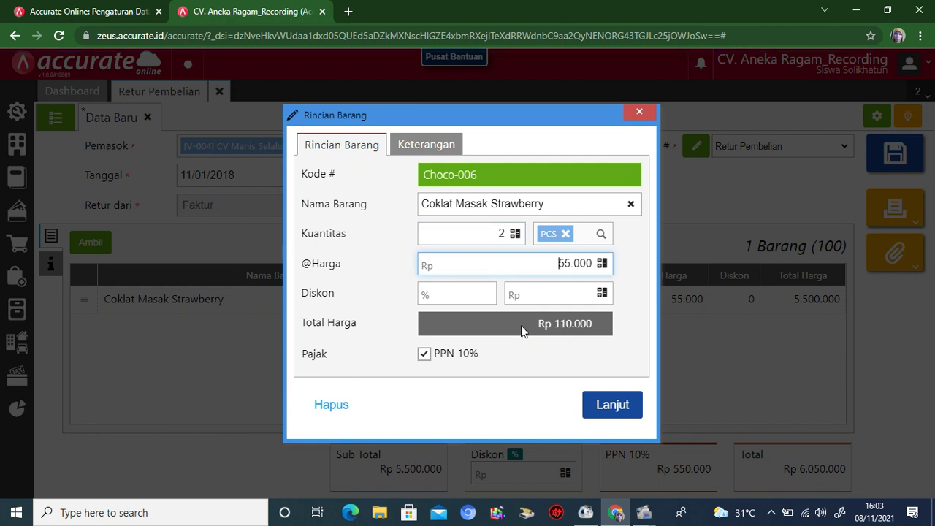
{"action": "left_click", "coordinate": [602, 409]}
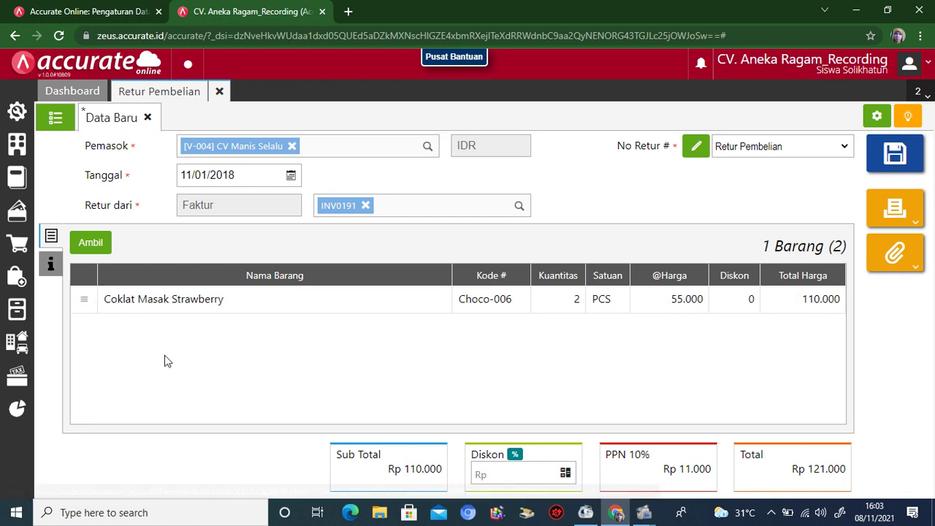
Enter "Retur kkarena kemasan rusak sehingga tidak dapat dijual kembali" as the return's Keterangan
{"action": "left_click", "coordinate": [51, 266]}
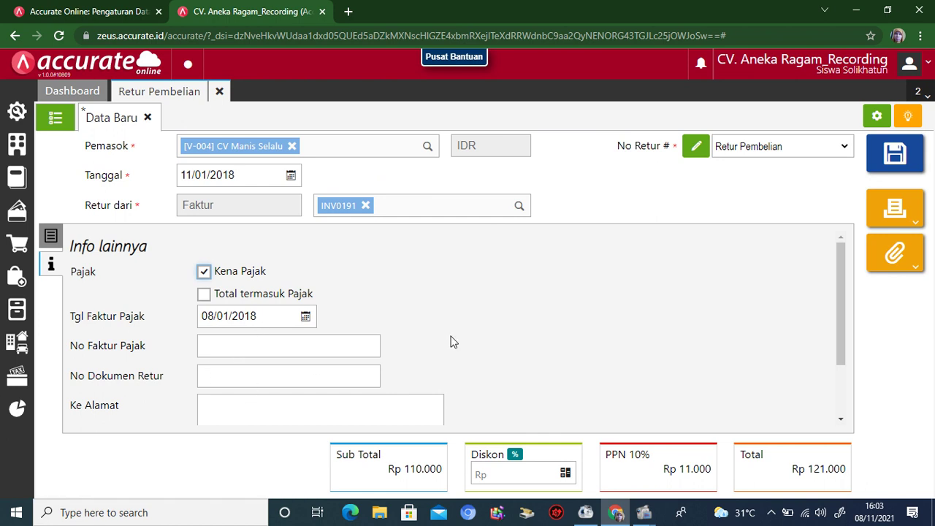
{"action": "left_click_drag", "start_coordinate": [843, 293], "coordinate": [845, 369]}
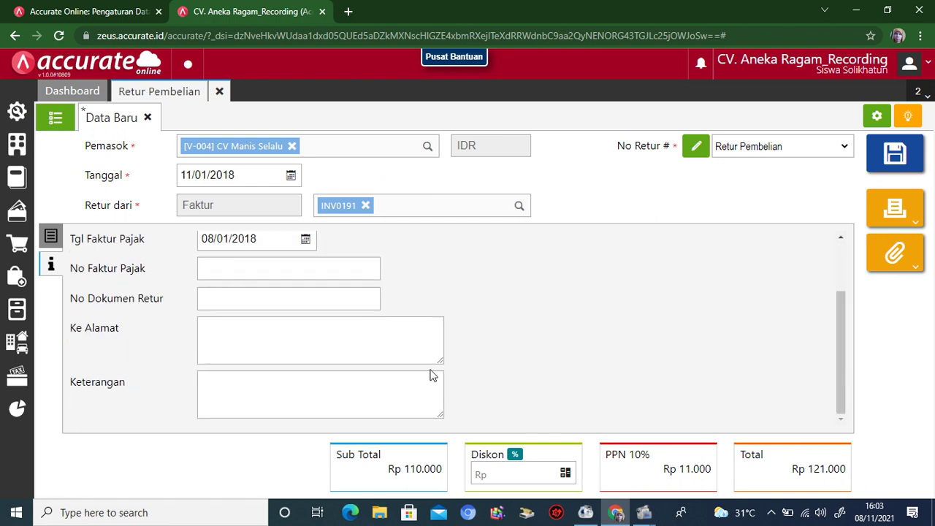
{"action": "left_click", "coordinate": [393, 386]}
{"action": "type", "text": "Re"}
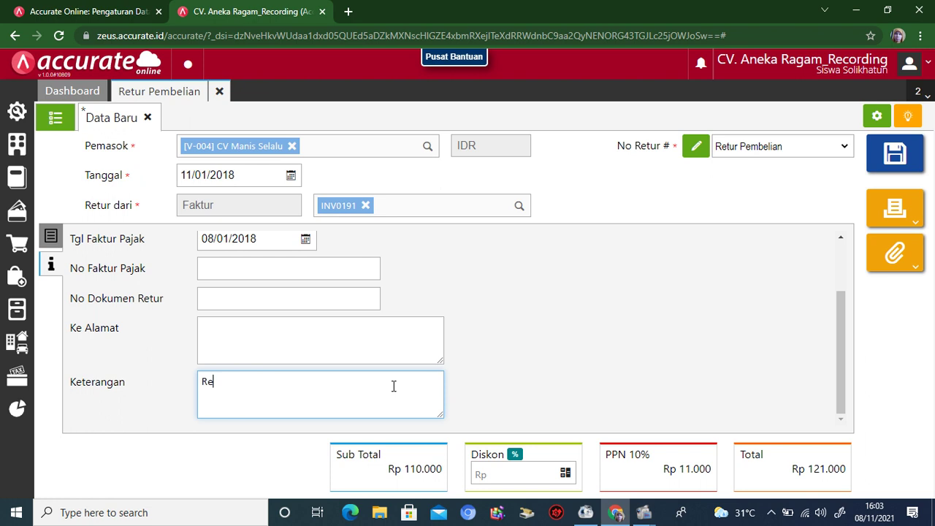
{"action": "type", "text": "tur kkarena kemasan rs"}
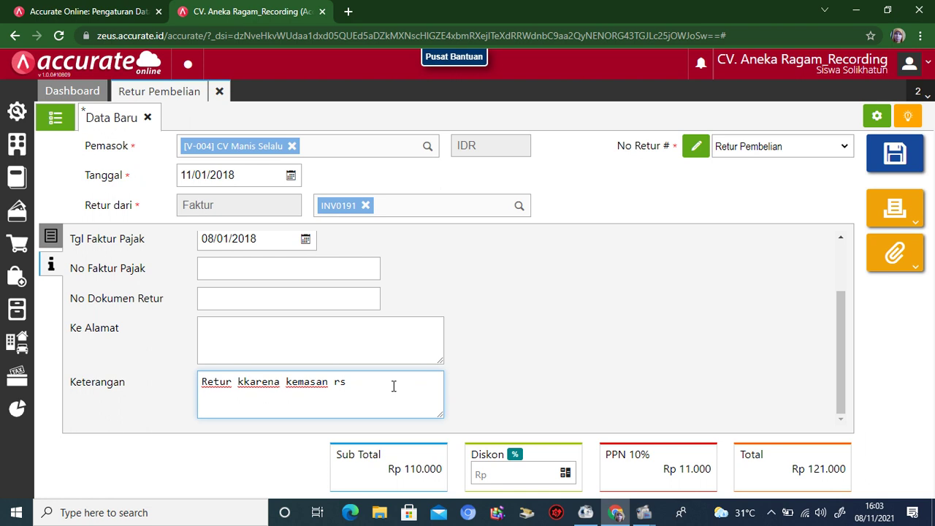
{"action": "key", "text": "BackSpace"}
{"action": "type", "text": "usak sehingga ti"}
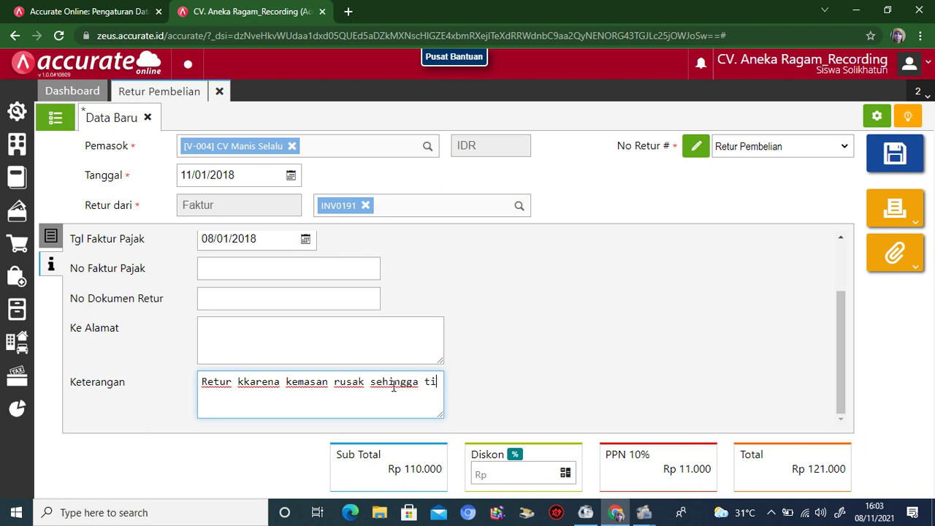
{"action": "type", "text": "dak dapat d"}
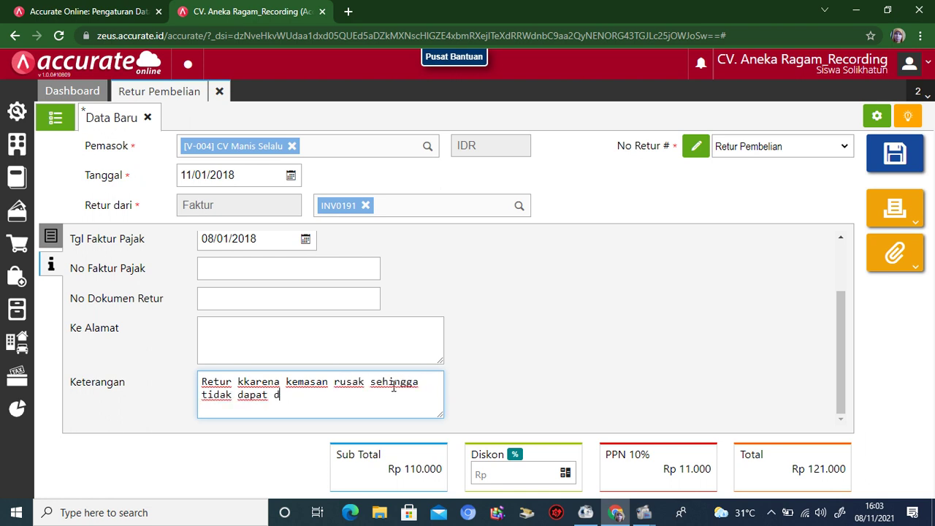
{"action": "type", "text": "ijual kembali"}
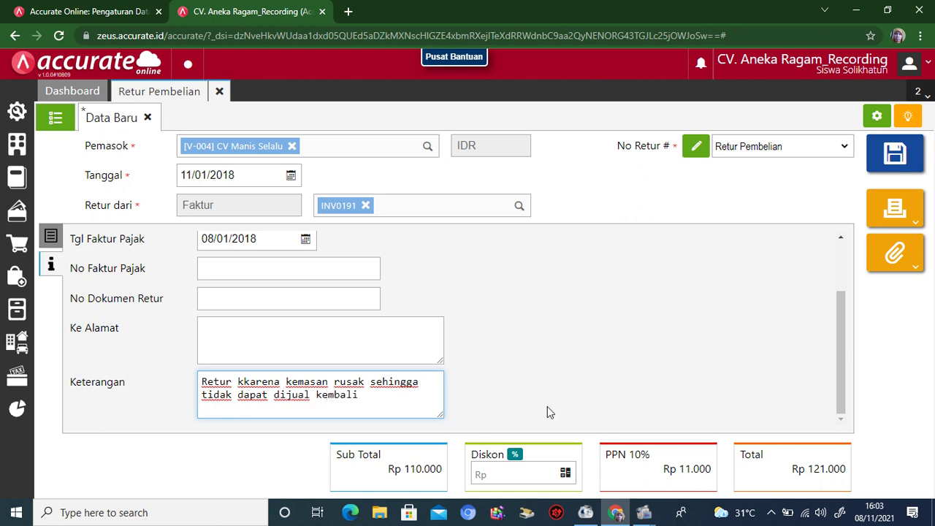
{"action": "left_click", "coordinate": [824, 282]}
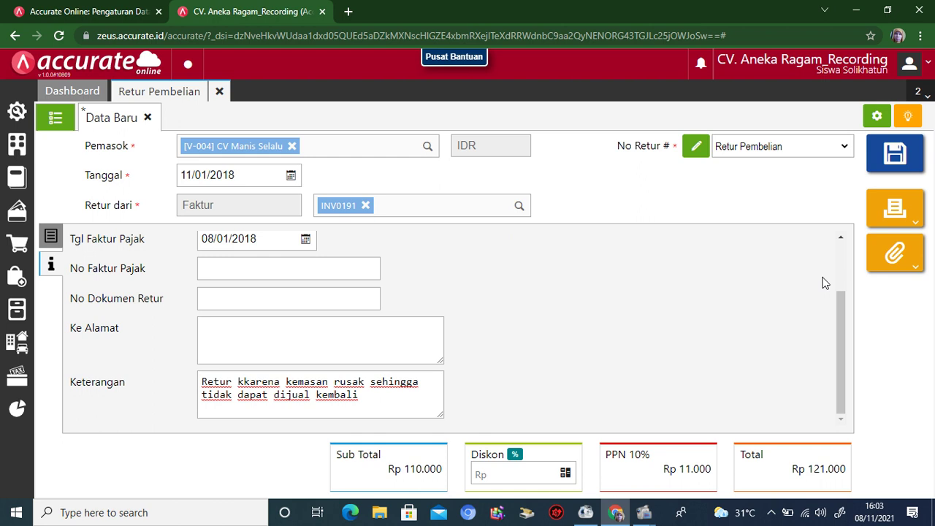
Open the print options for the CV Manis Selalu purchase return
{"action": "left_click", "coordinate": [894, 210]}
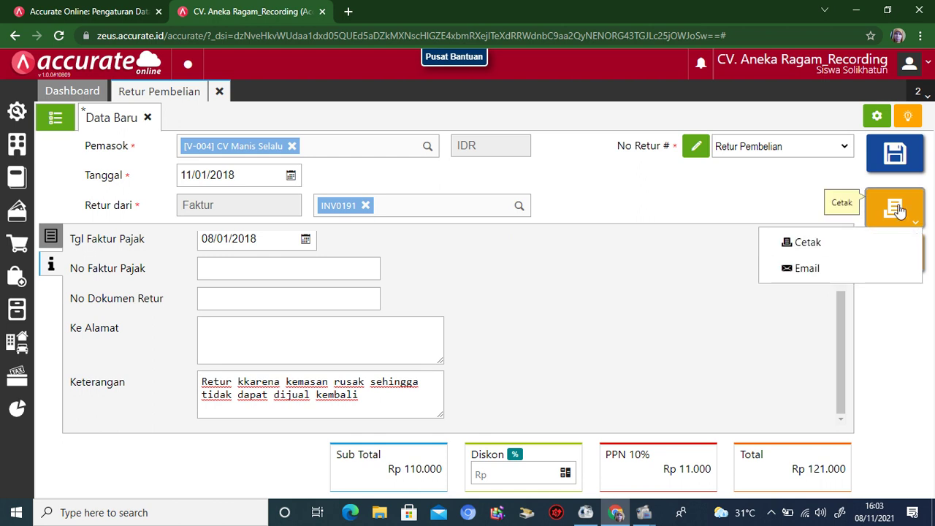
Preview the printout of the purchase return to CV Manis Selalu, and close the preview and the Retur Pembelian form
{"action": "left_click", "coordinate": [789, 244]}
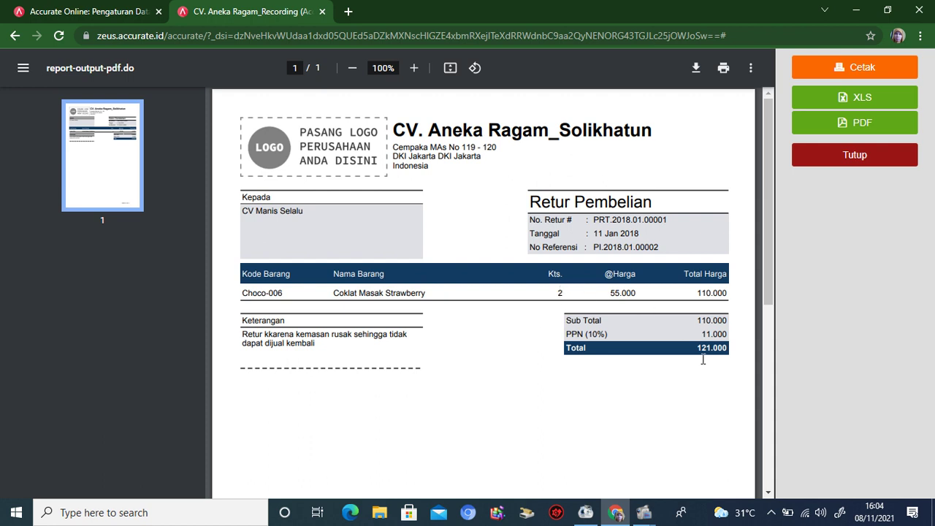
{"action": "left_click", "coordinate": [826, 156]}
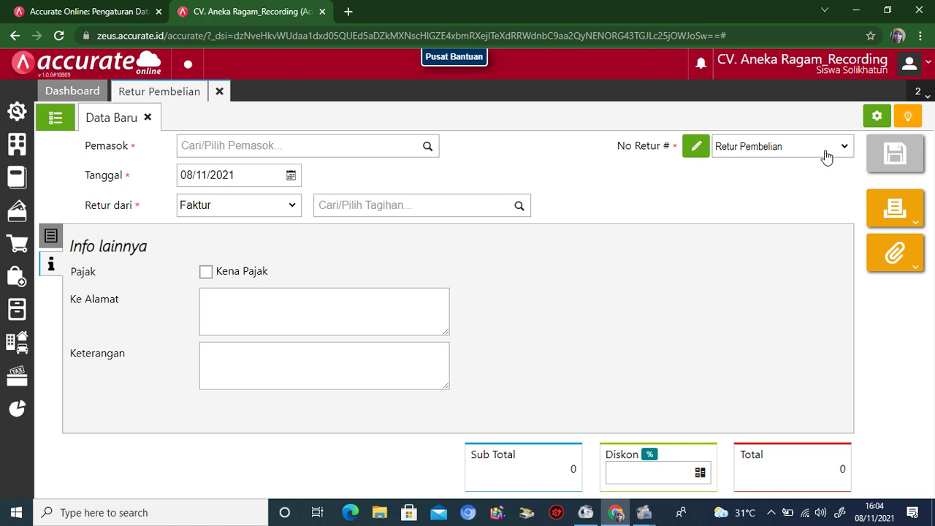
{"action": "left_click", "coordinate": [220, 92]}
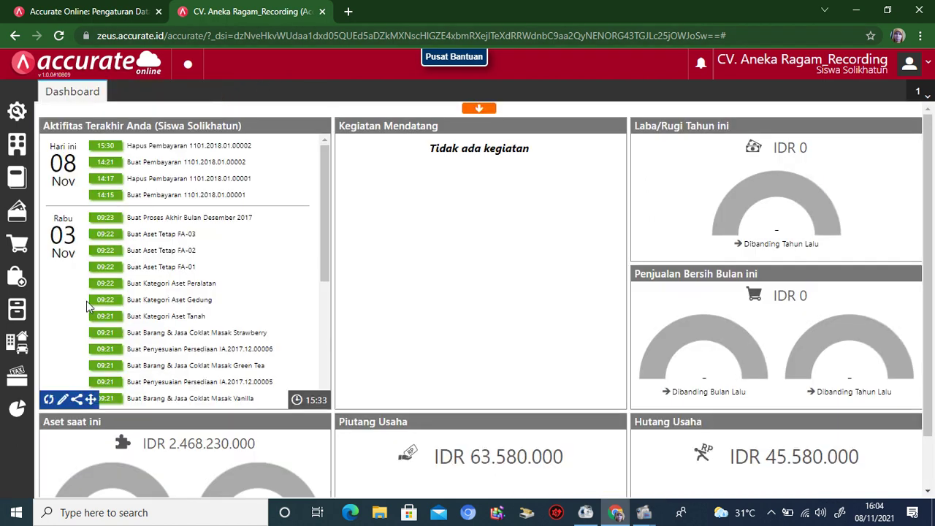
Save a tax invoice number range from 901-18.20011922 to 901-18.20019977 in Penomoran Faktur Pajak and close the form
{"action": "left_click", "coordinate": [17, 374]}
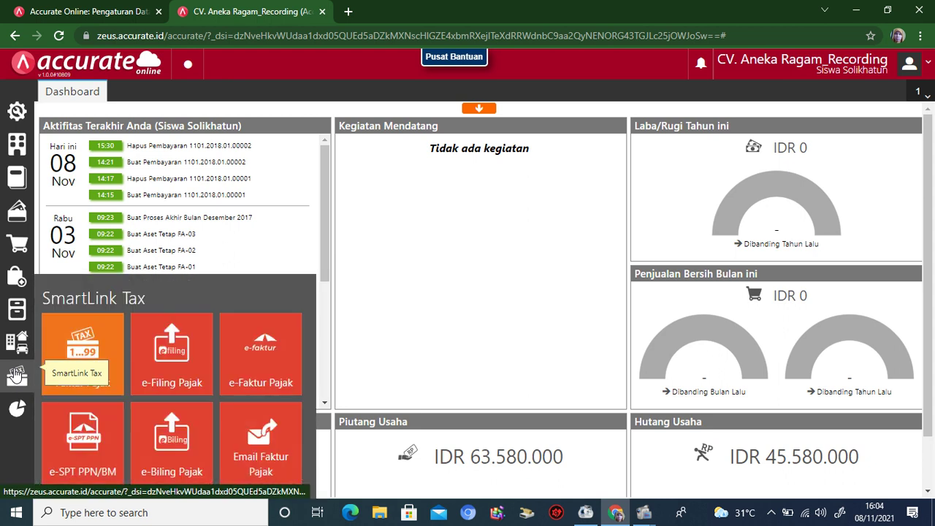
{"action": "left_click", "coordinate": [86, 334]}
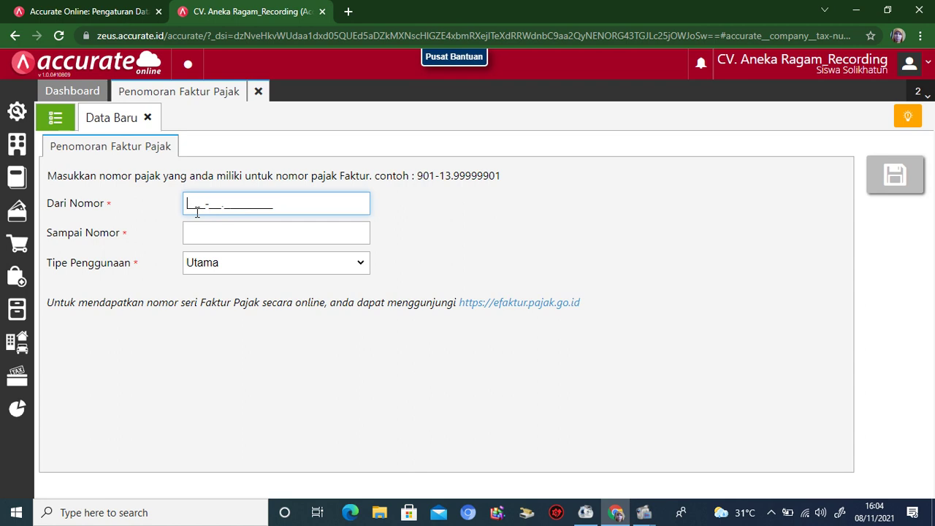
{"action": "type", "text": "901-18.20011922"}
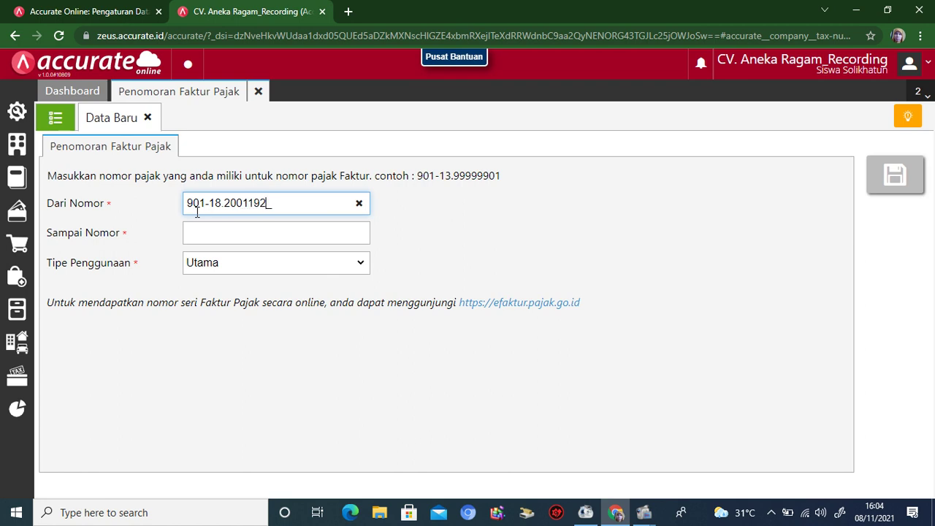
{"action": "left_click", "coordinate": [206, 235]}
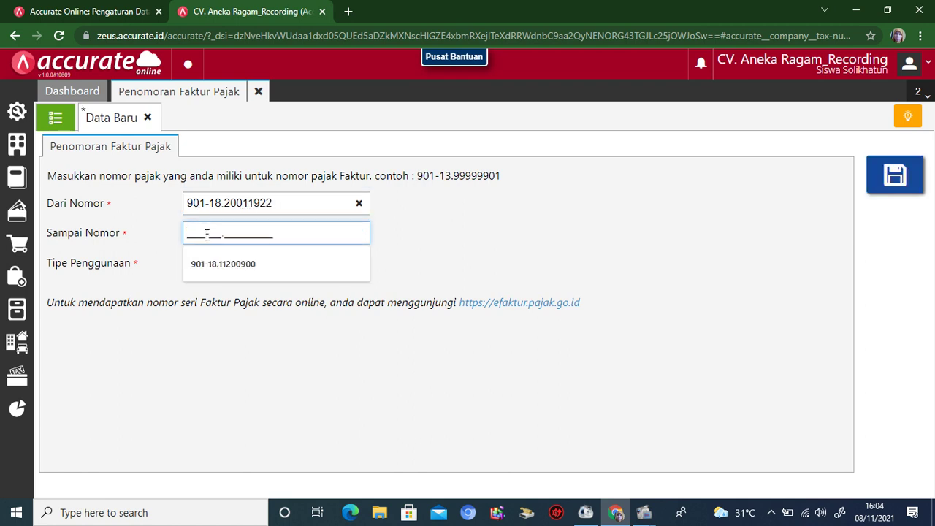
{"action": "type", "text": "901-18.20019977"}
{"action": "left_click", "coordinate": [409, 263]}
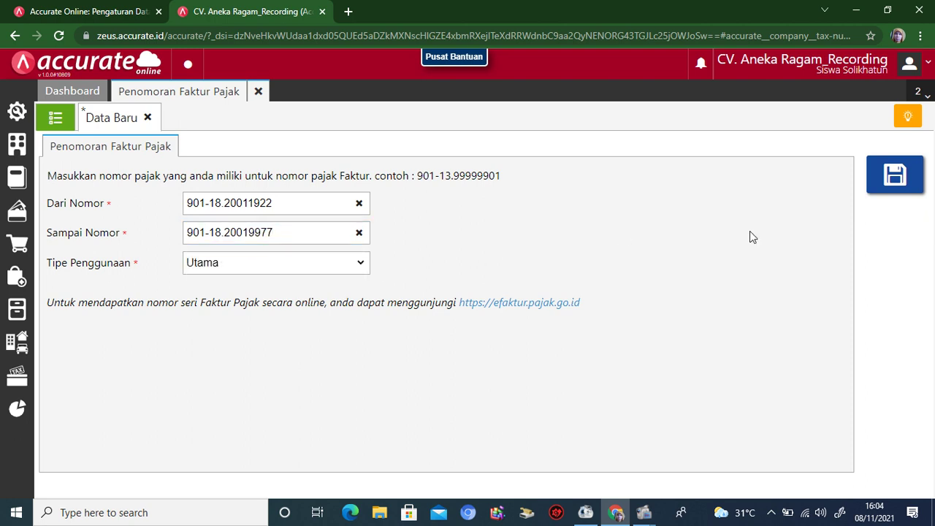
{"action": "left_click", "coordinate": [884, 183]}
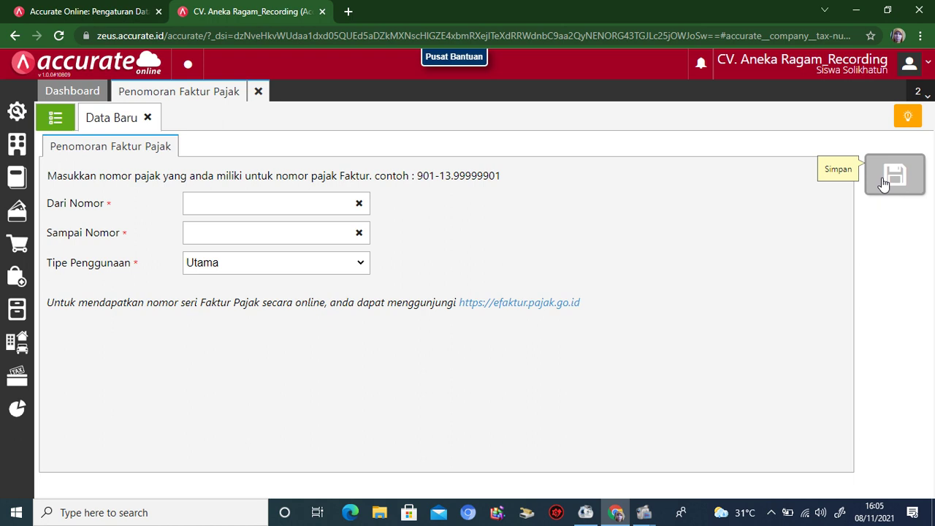
{"action": "left_click", "coordinate": [258, 91]}
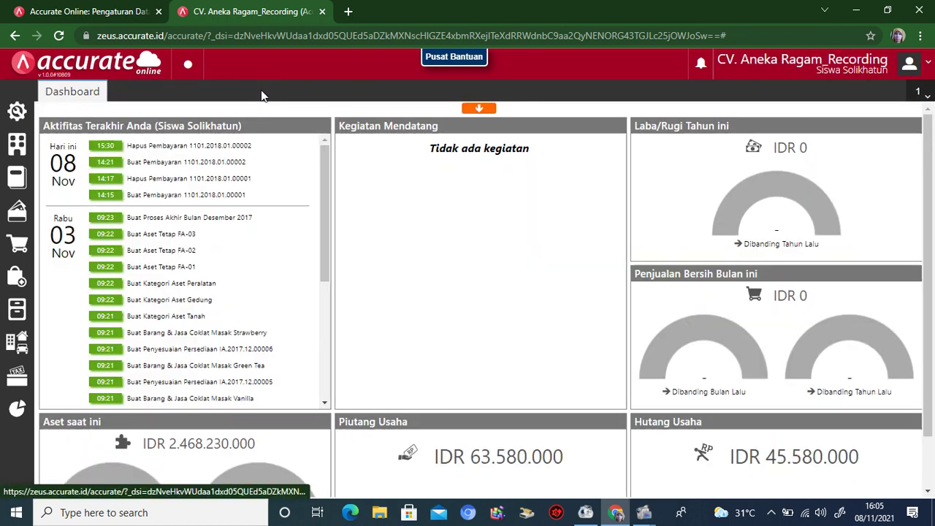
Start a new sales order (Pesanan Penjualan) for customer CV Inti Makmur dated 13/01/2018
{"action": "left_click", "coordinate": [21, 249]}
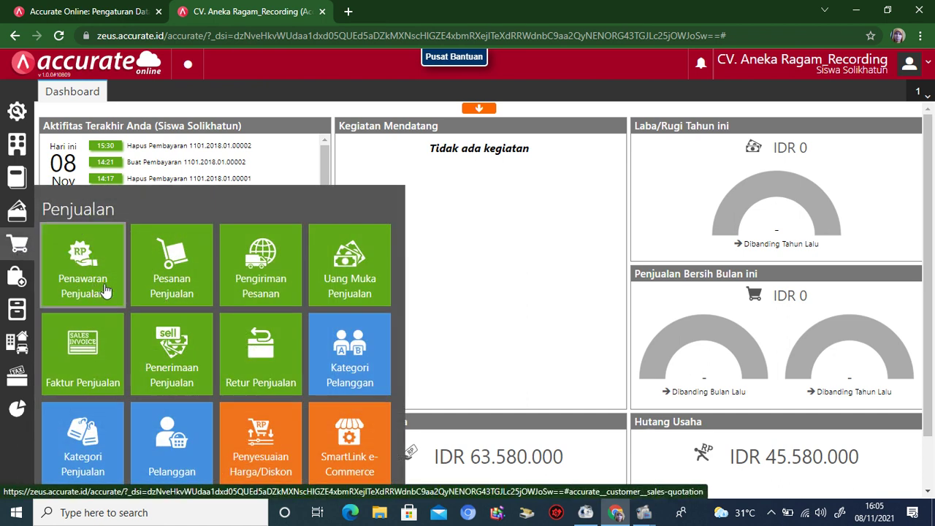
{"action": "left_click", "coordinate": [189, 278]}
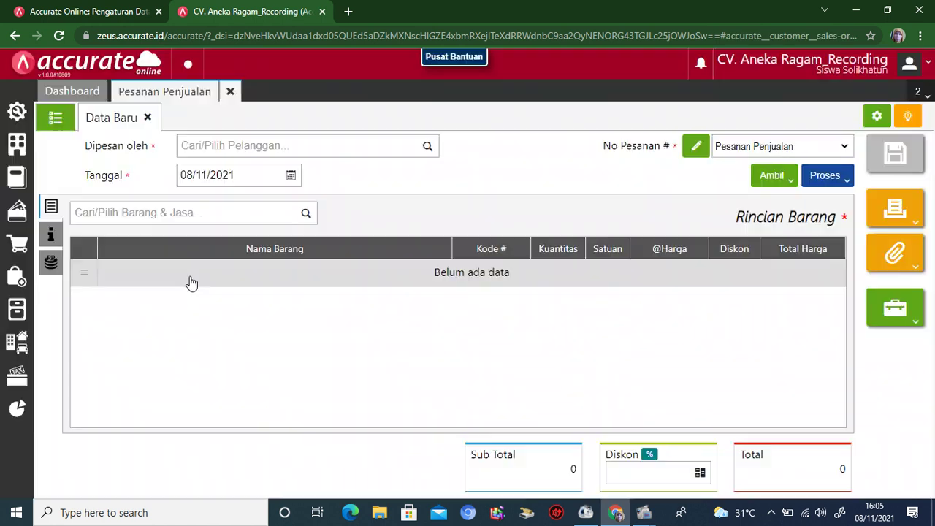
{"action": "left_click", "coordinate": [428, 146]}
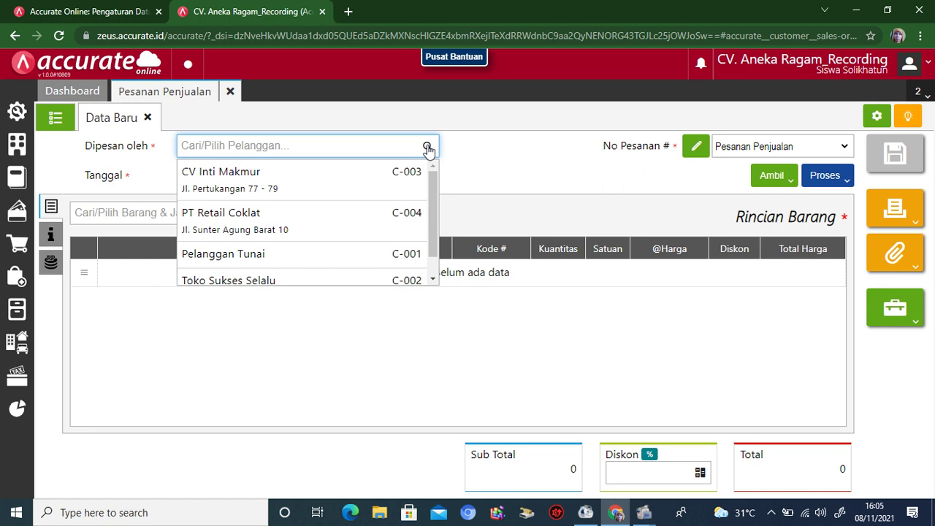
{"action": "left_click", "coordinate": [377, 182]}
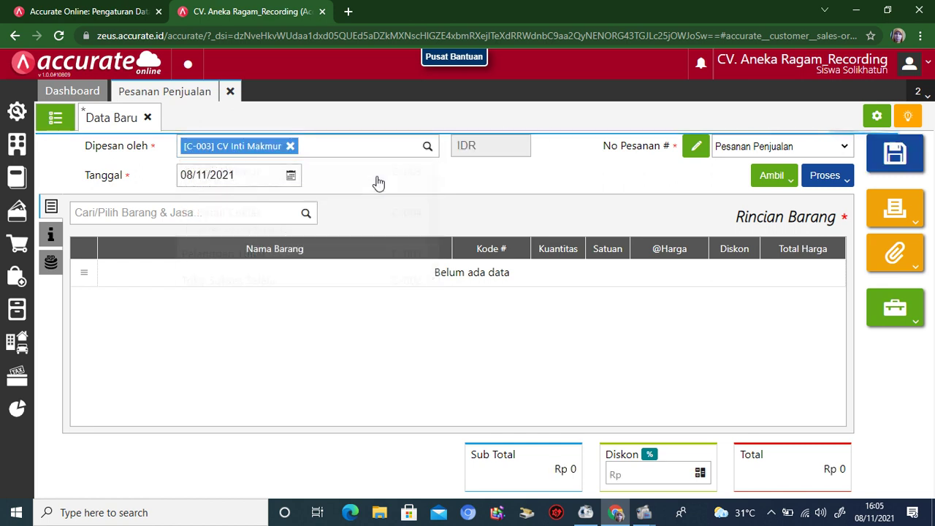
{"action": "left_click", "coordinate": [249, 178]}
{"action": "type", "text": "13/01/2018"}
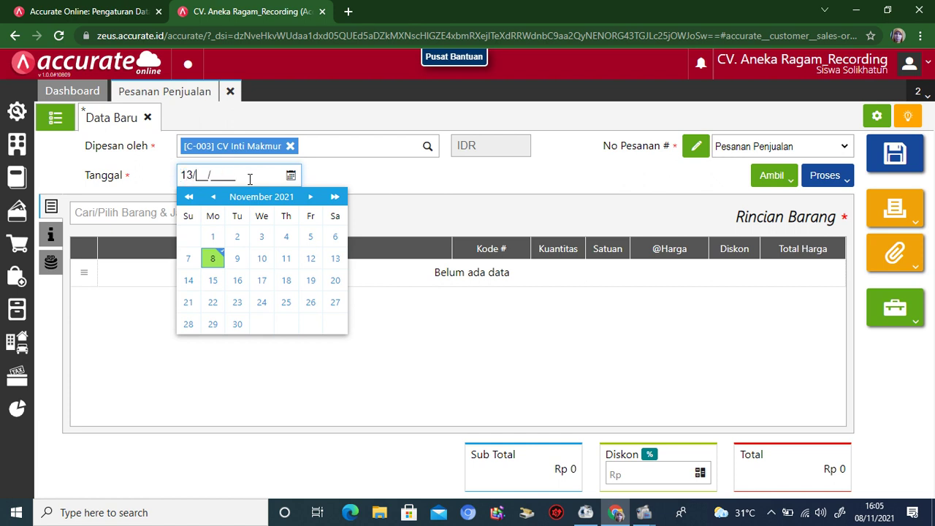
{"action": "left_click", "coordinate": [388, 219]}
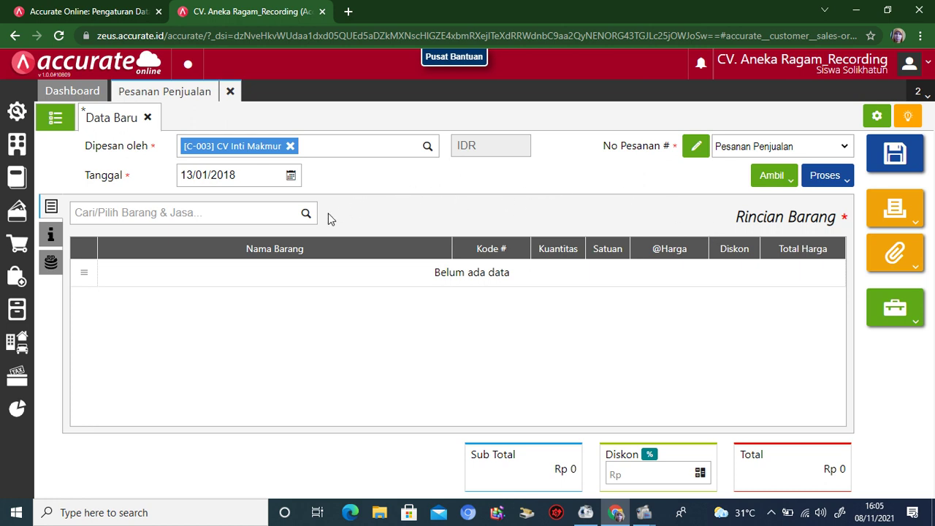
Add 100 PCS of Coklat Masak Green Tea at Rp 165.000 each to the sales order
{"action": "left_click", "coordinate": [306, 215]}
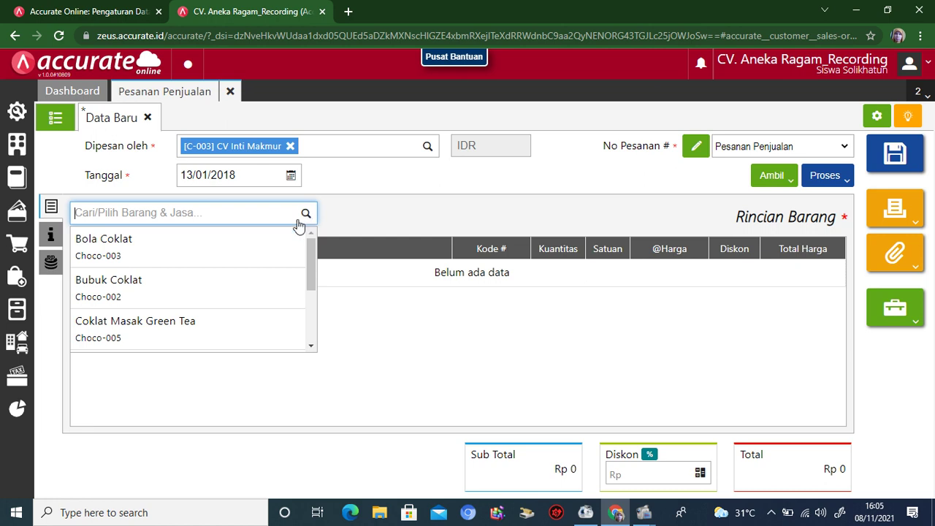
{"action": "scroll", "coordinate": [313, 251], "scroll_direction": "down", "scroll_amount": 1}
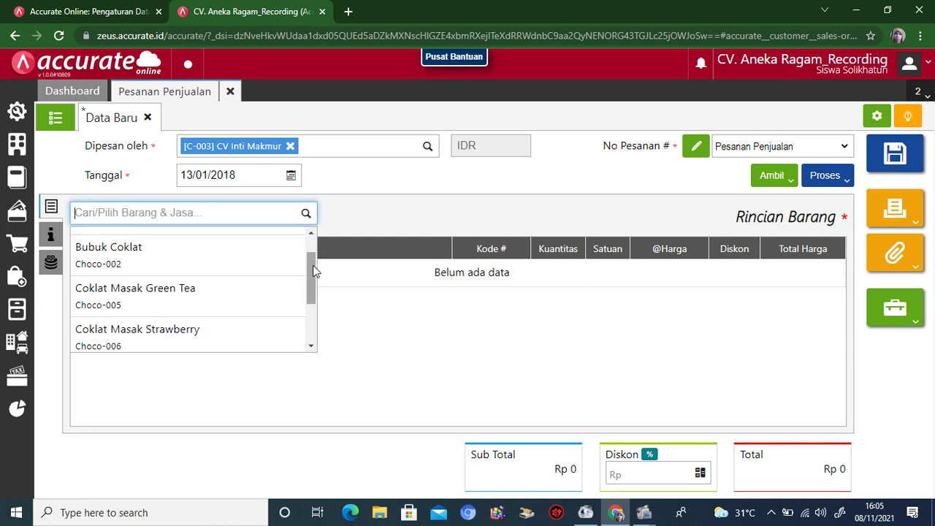
{"action": "left_click", "coordinate": [208, 305]}
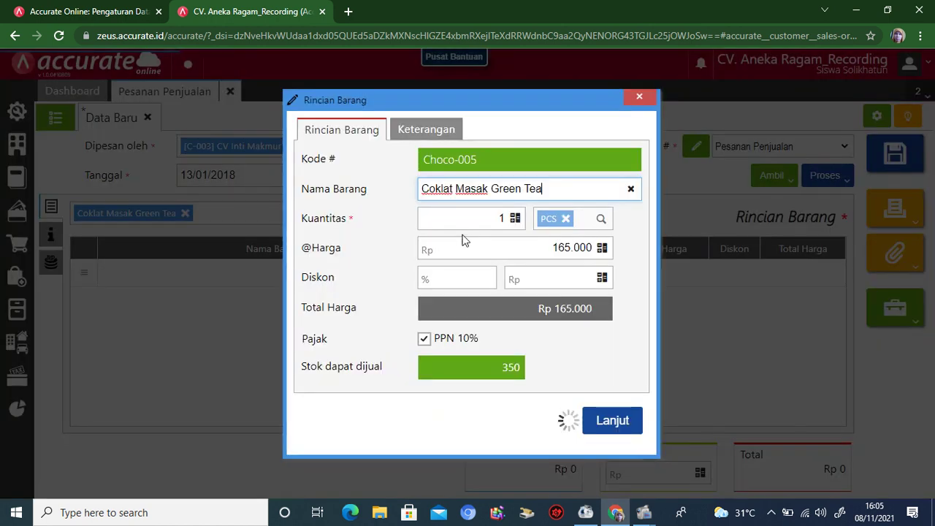
{"action": "left_click", "coordinate": [475, 219]}
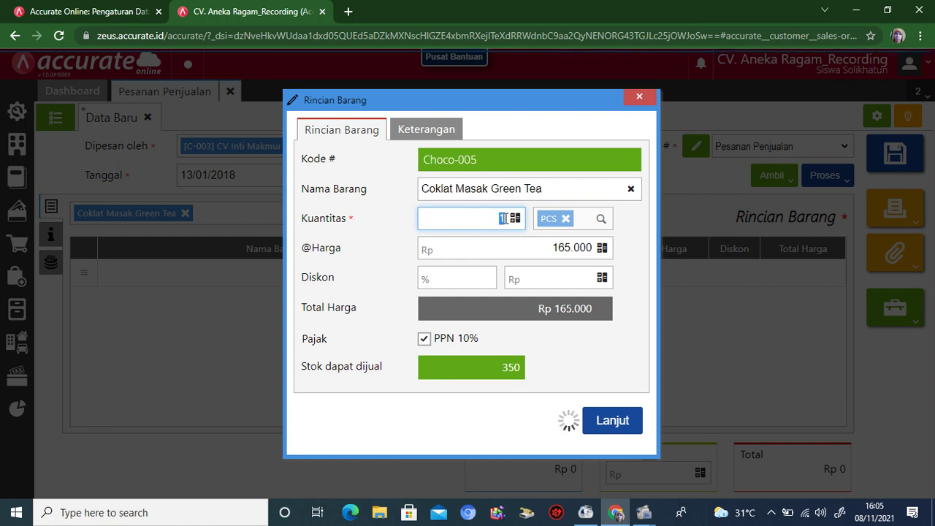
{"action": "left_click", "coordinate": [505, 218]}
{"action": "type", "text": "00"}
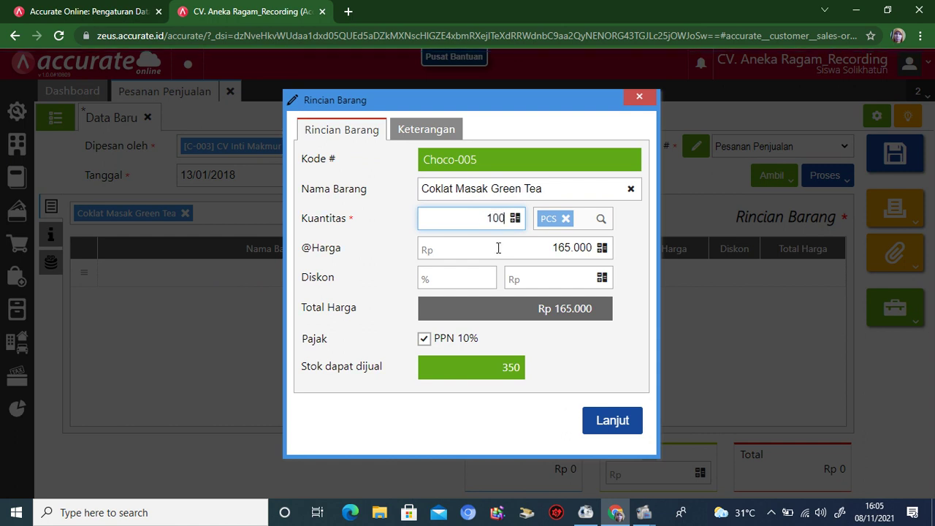
{"action": "left_click", "coordinate": [498, 247]}
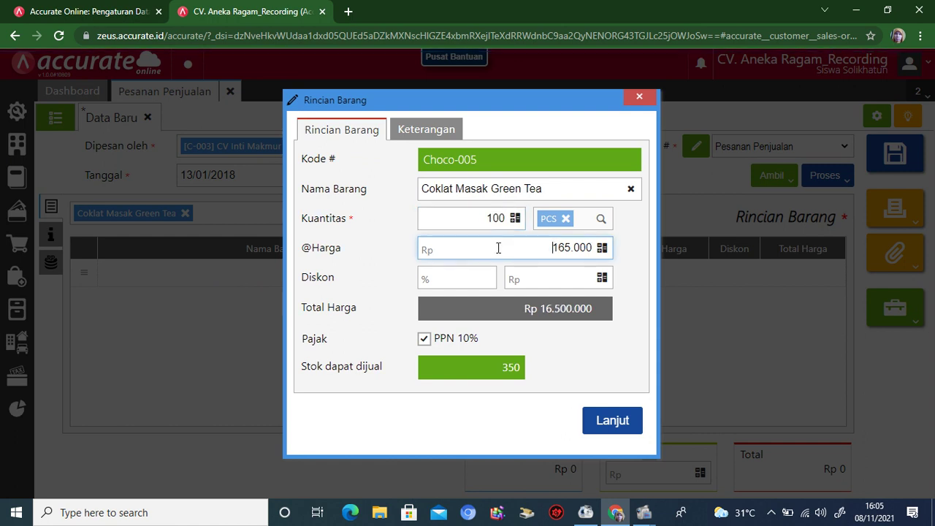
{"action": "type", "text": "165"}
{"action": "key", "text": "BackSpace"}
{"action": "key", "text": "BackSpace"}
{"action": "key", "text": "BackSpace"}
{"action": "left_click", "coordinate": [607, 429]}
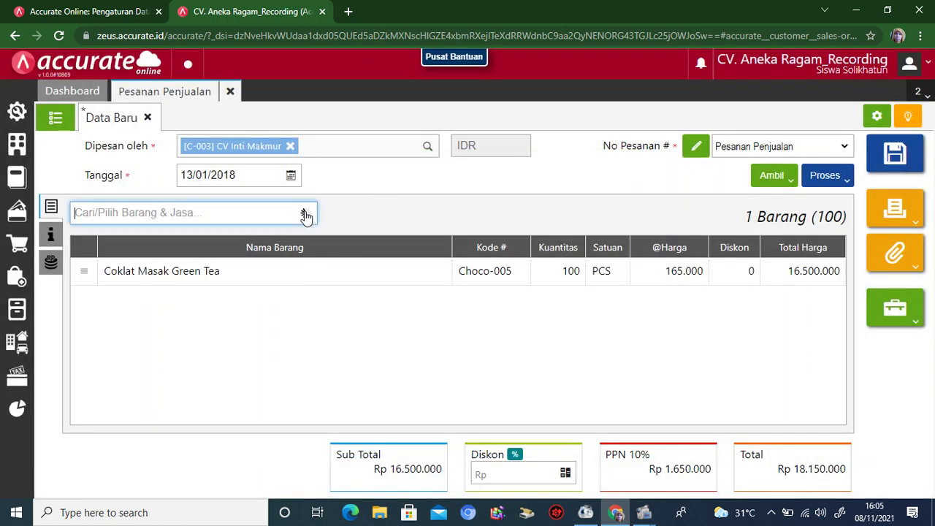
Add 50 PCS of Coklat Masak Strawberry to the sales order
{"action": "left_click", "coordinate": [305, 214]}
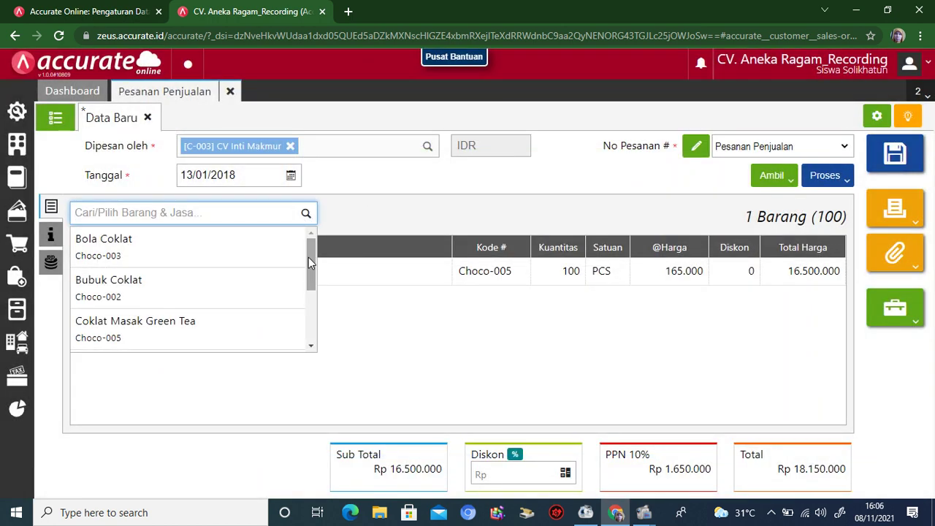
{"action": "left_click_drag", "start_coordinate": [309, 257], "coordinate": [308, 309]}
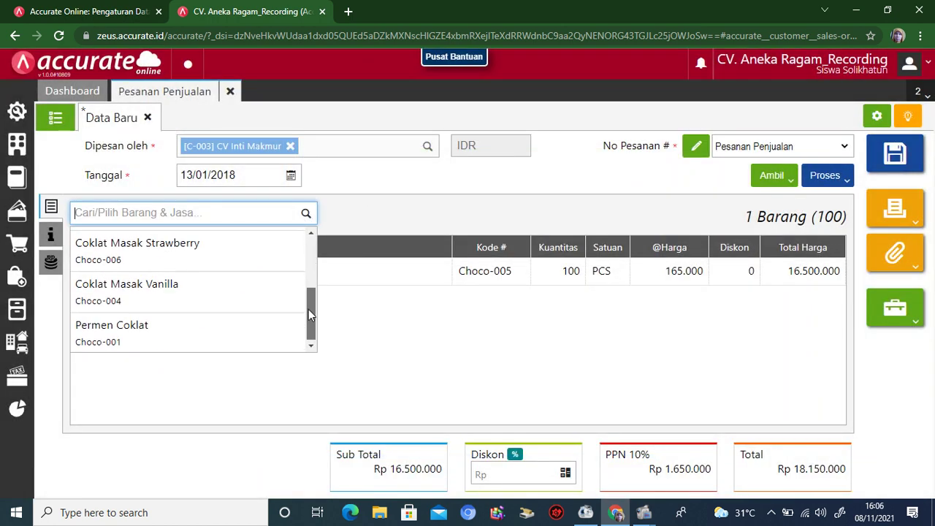
{"action": "left_click", "coordinate": [271, 252]}
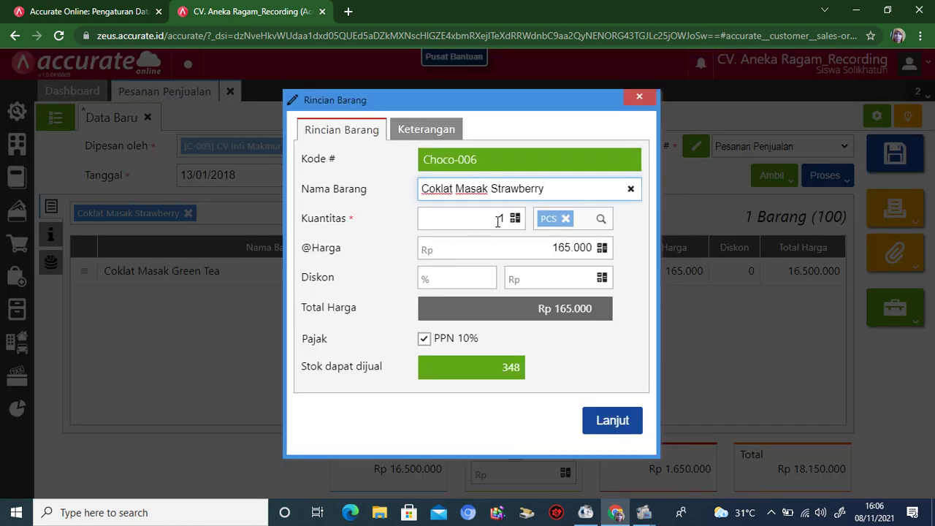
{"action": "left_click", "coordinate": [501, 221]}
{"action": "type", "text": "50"}
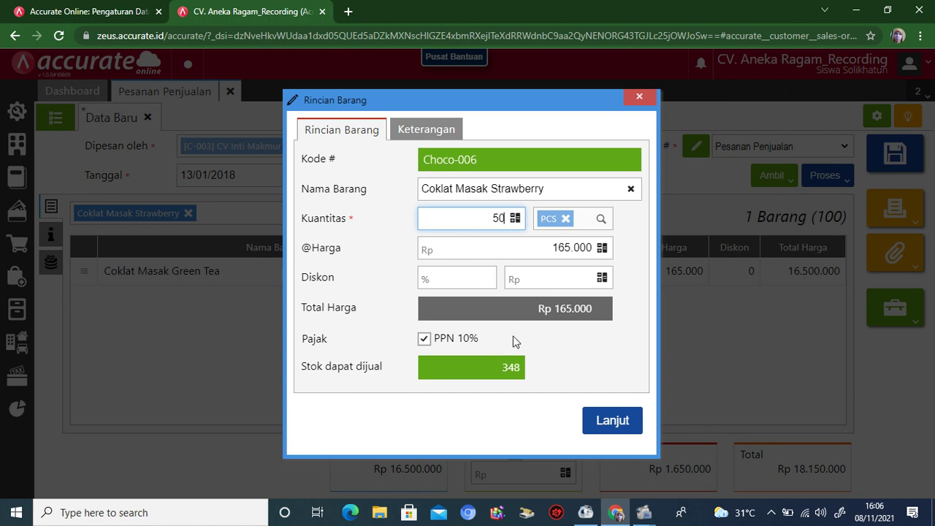
{"action": "left_click", "coordinate": [605, 421]}
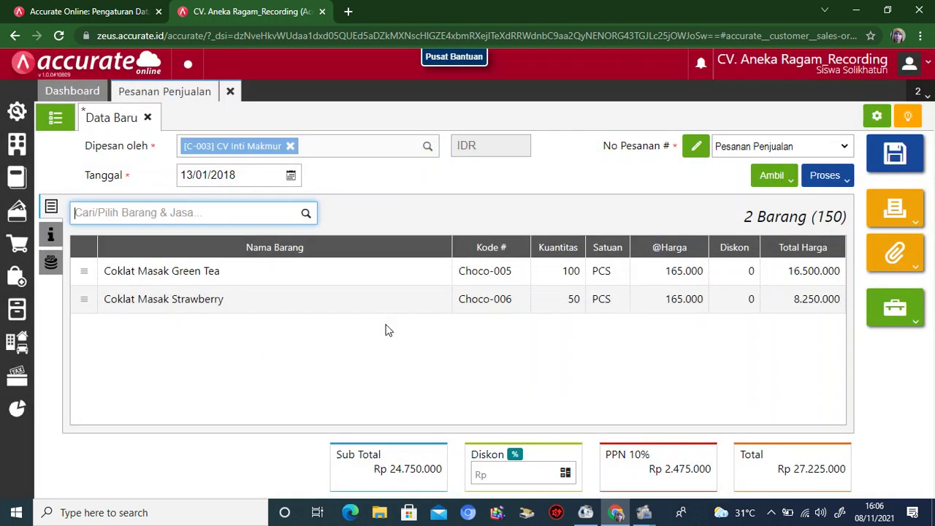
Add 25 PCS of Coklat Masak Vanilla to the sales order, and save and close the order
{"action": "left_click", "coordinate": [305, 214]}
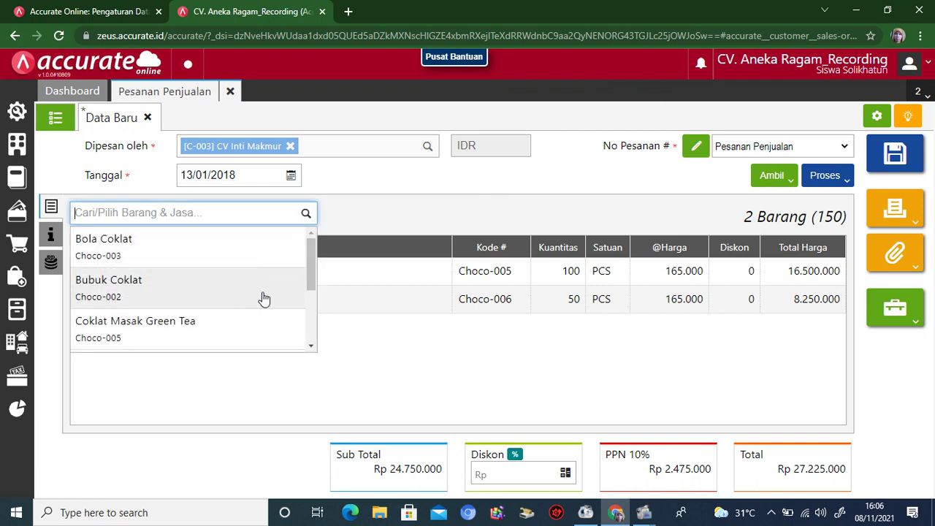
{"action": "left_click_drag", "start_coordinate": [312, 269], "coordinate": [308, 322]}
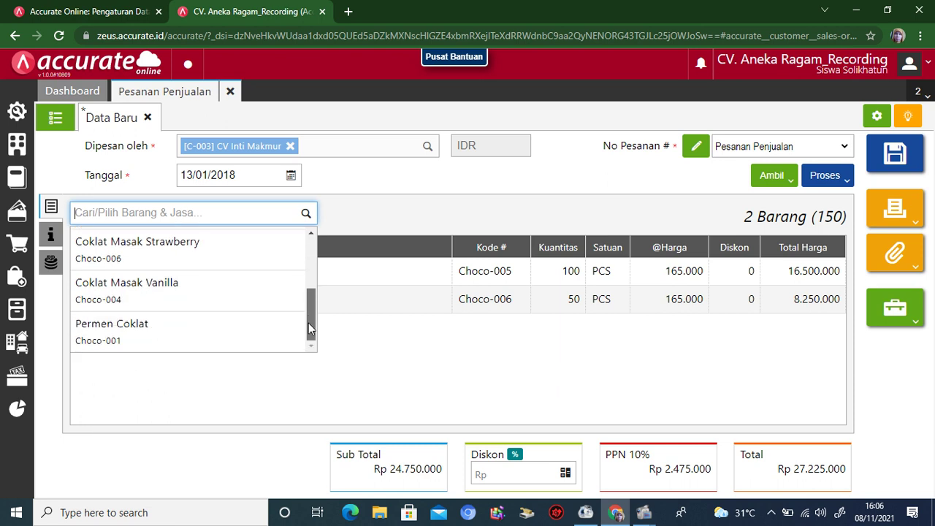
{"action": "left_click", "coordinate": [260, 301]}
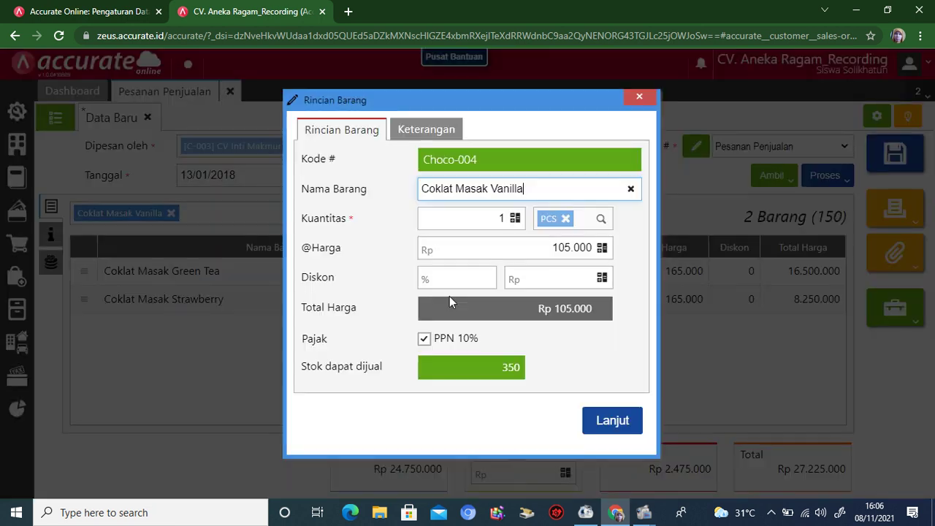
{"action": "left_click", "coordinate": [503, 216]}
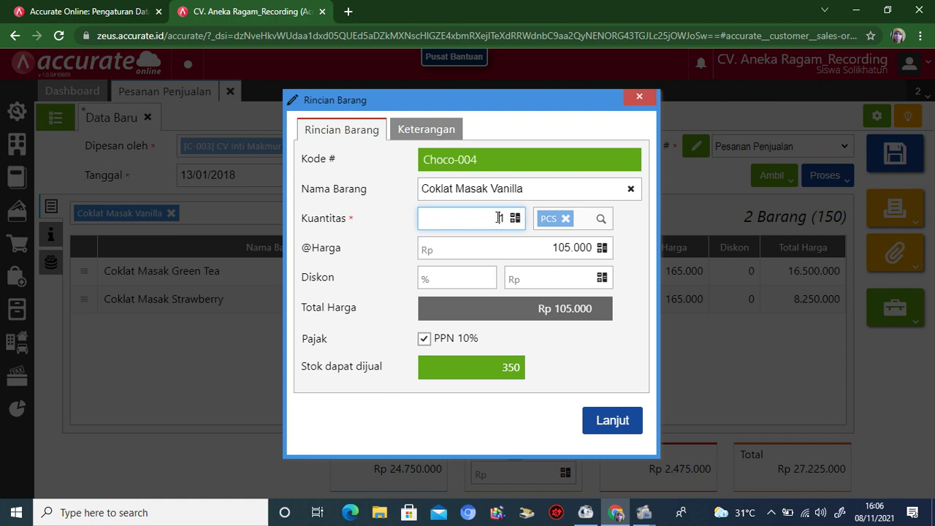
{"action": "double_click", "coordinate": [503, 218]}
{"action": "key", "text": "BackSpace"}
{"action": "type", "text": "25"}
{"action": "left_click", "coordinate": [599, 431]}
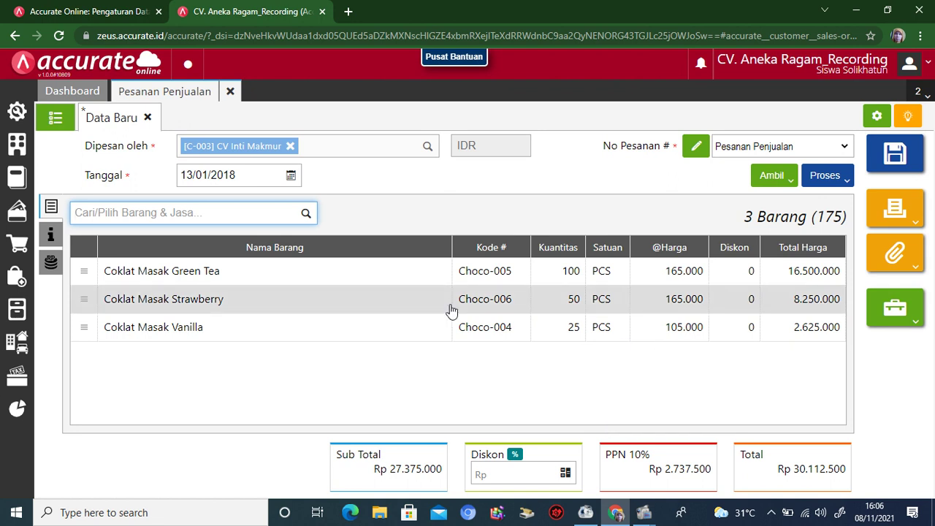
{"action": "left_click", "coordinate": [900, 152]}
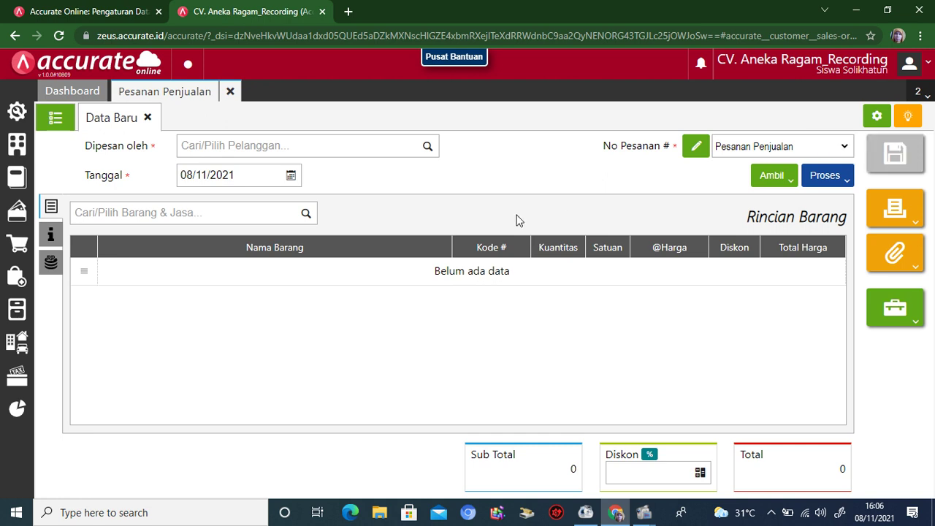
{"action": "left_click", "coordinate": [231, 92]}
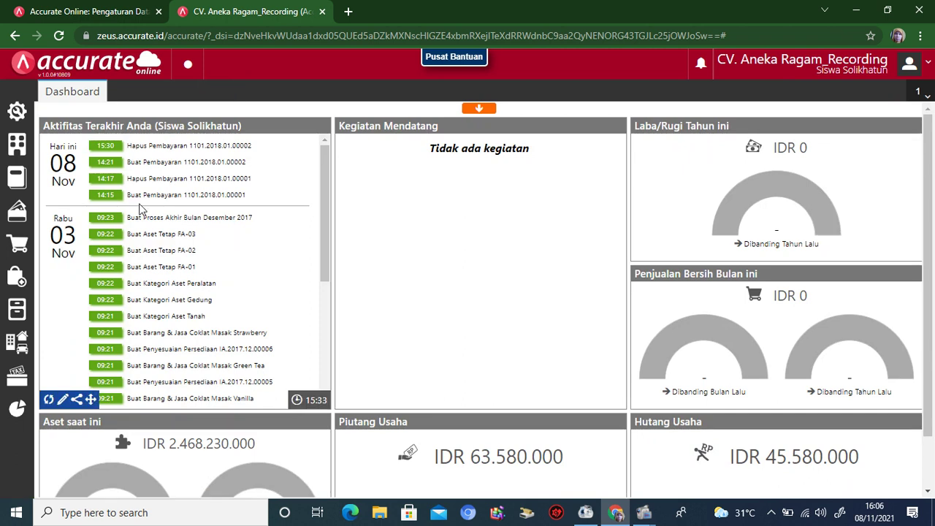
Start a new order delivery (Pengiriman Pesanan) for customer CV Inti Makmur dated 15/01/2018
{"action": "left_click", "coordinate": [21, 250]}
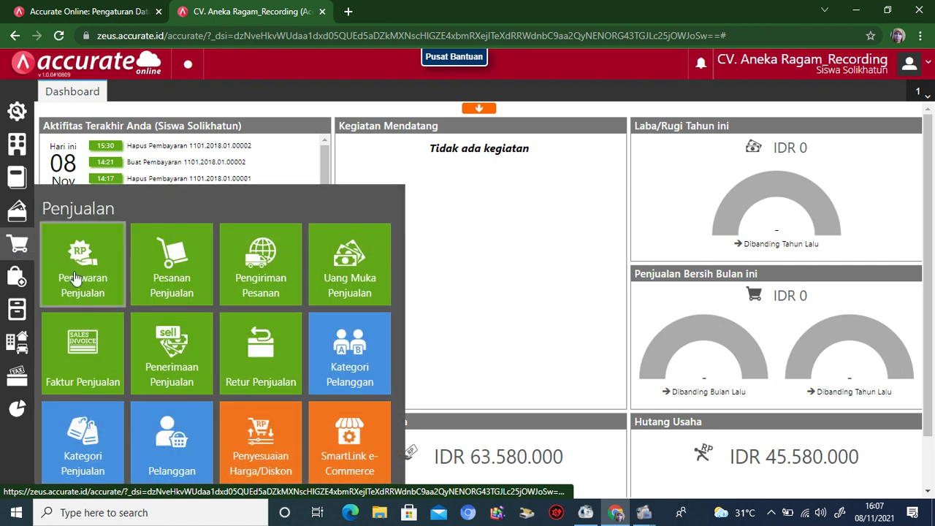
{"action": "left_click", "coordinate": [250, 281]}
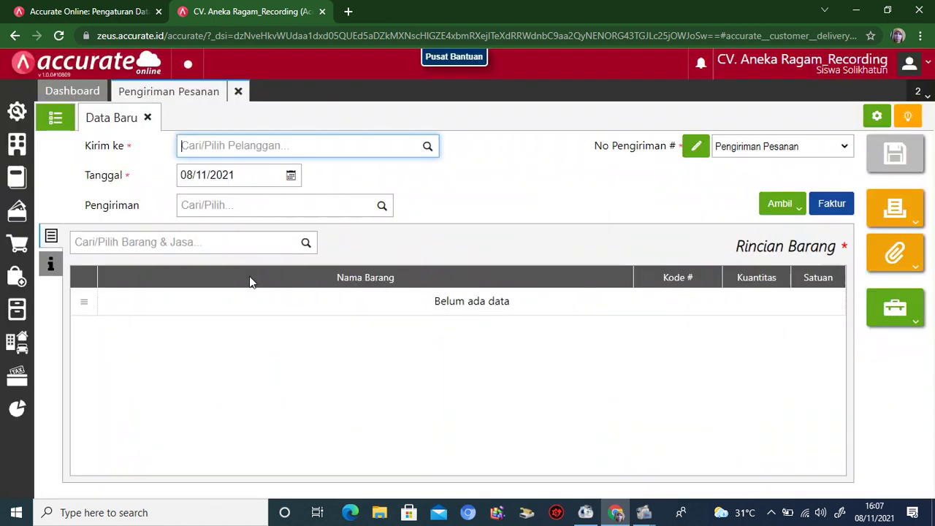
{"action": "left_click", "coordinate": [429, 149]}
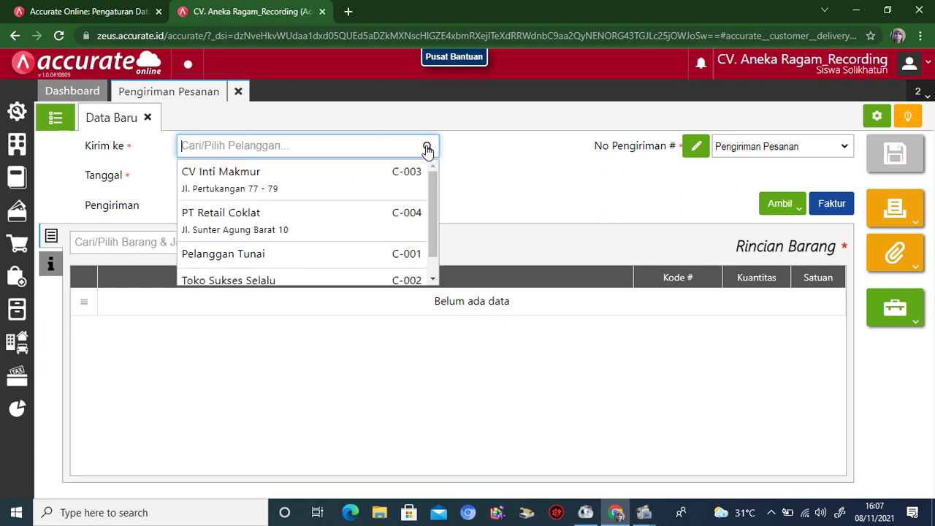
{"action": "left_click", "coordinate": [385, 183]}
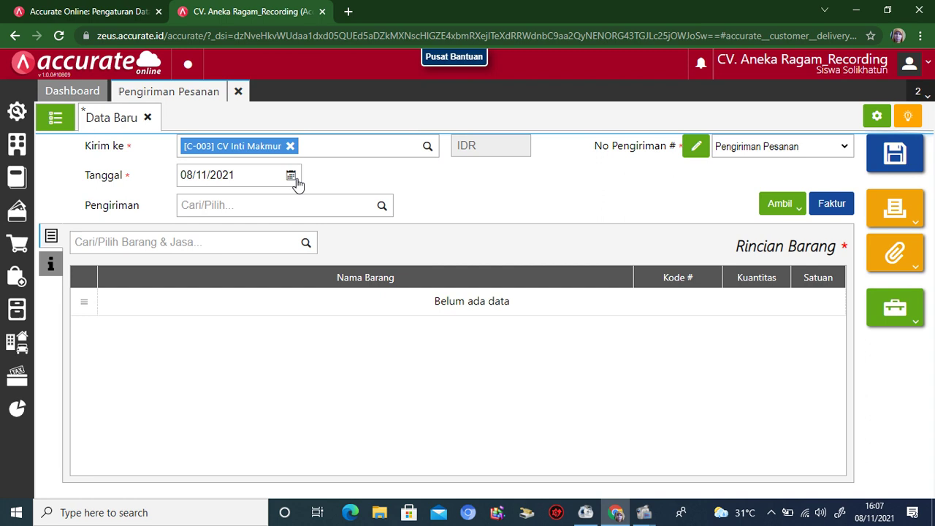
{"action": "left_click", "coordinate": [250, 173]}
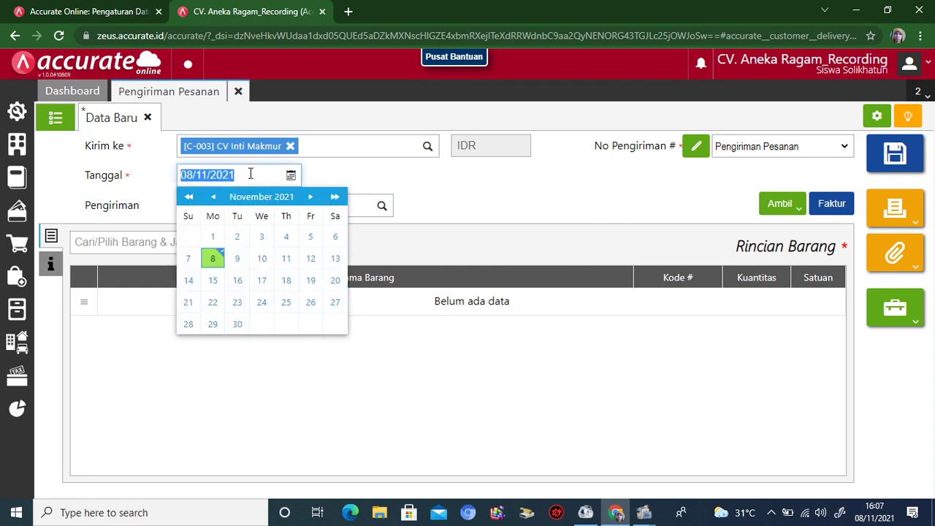
{"action": "type", "text": "15/01/201"}
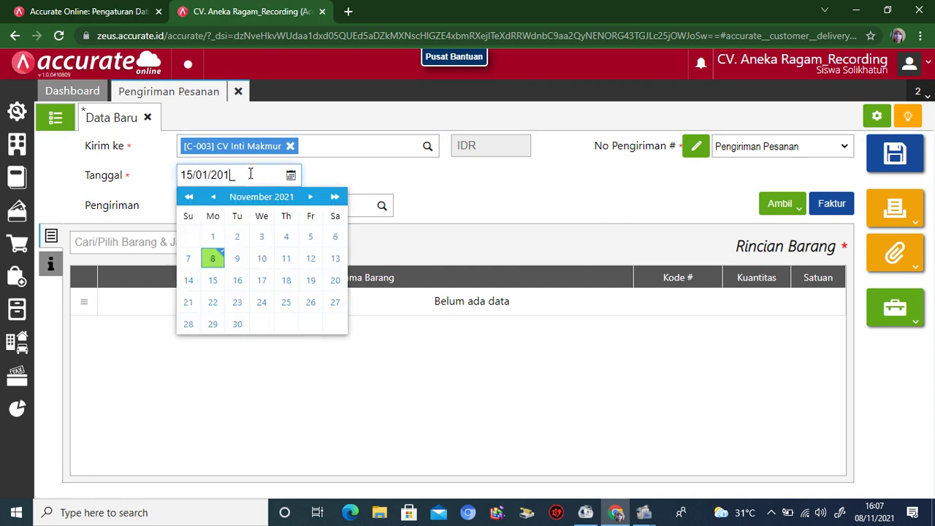
{"action": "type", "text": "8"}
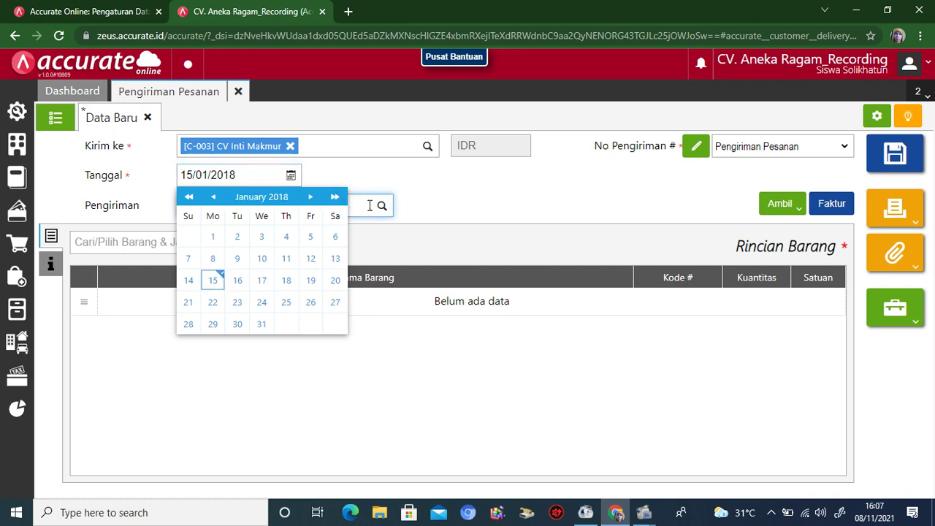
Add Mobil Box as a new shipping method and assign it to the delivery
{"action": "left_click", "coordinate": [369, 205]}
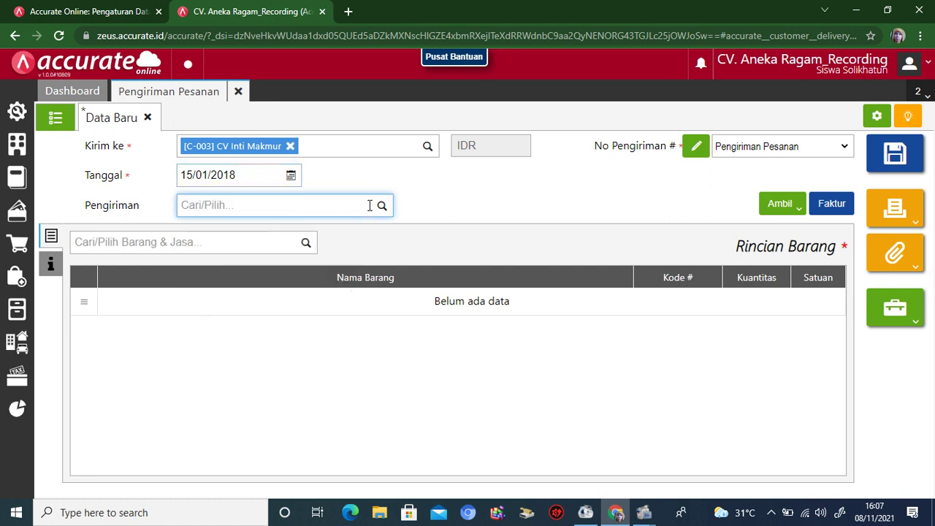
{"action": "type", "text": "Mobil Box"}
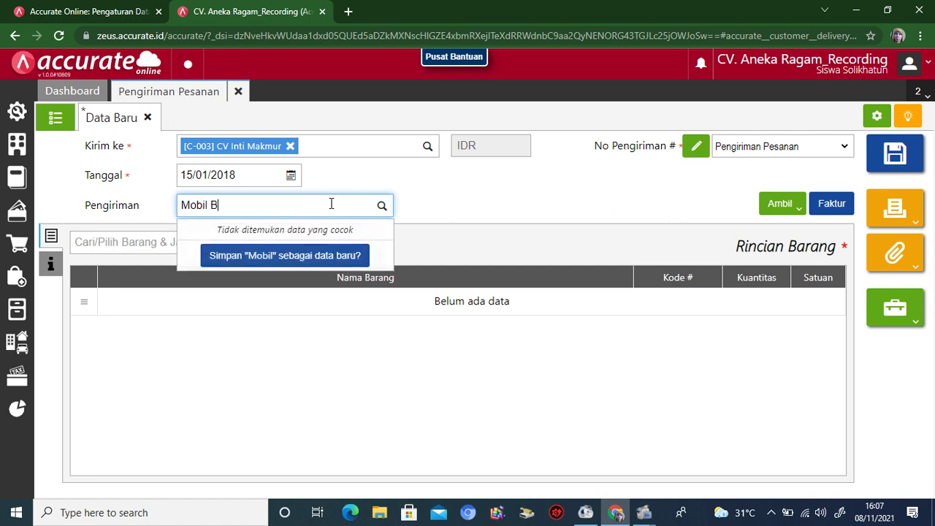
{"action": "left_click", "coordinate": [312, 255]}
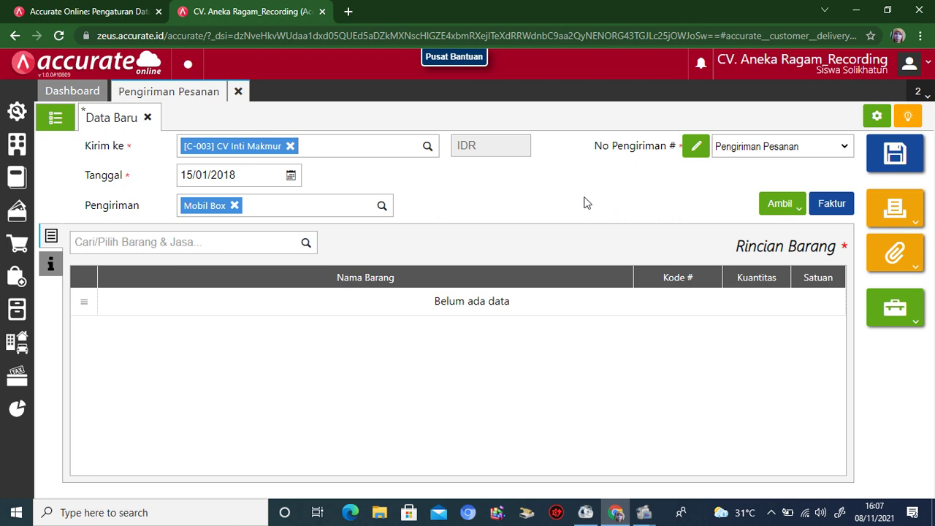
Copy all three chocolate items into the delivery from the customer's sales order (Pesanan) dated 13/01/2018
{"action": "left_click", "coordinate": [783, 210]}
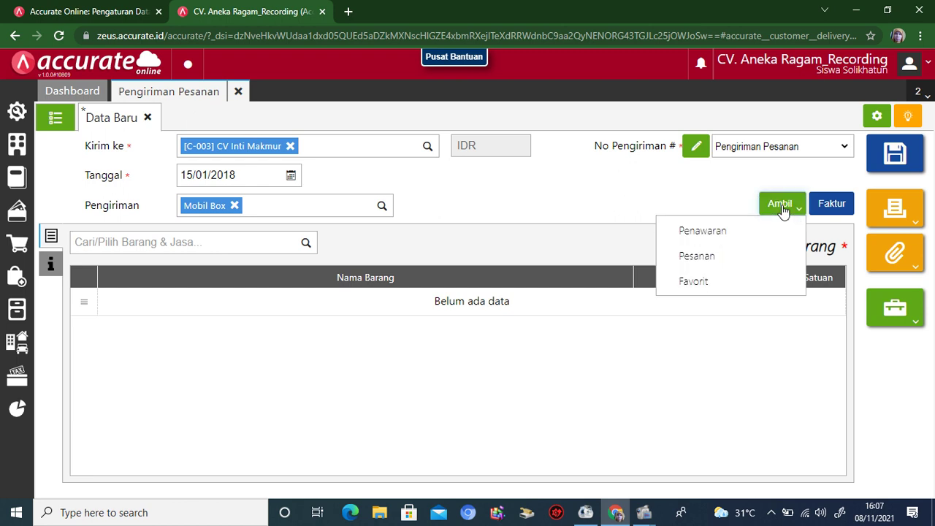
{"action": "left_click", "coordinate": [750, 258]}
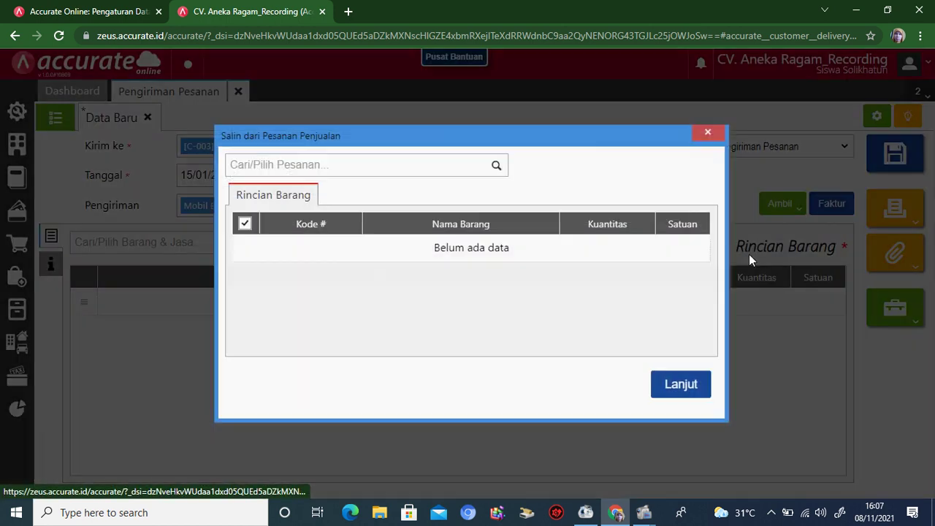
{"action": "left_click", "coordinate": [498, 166]}
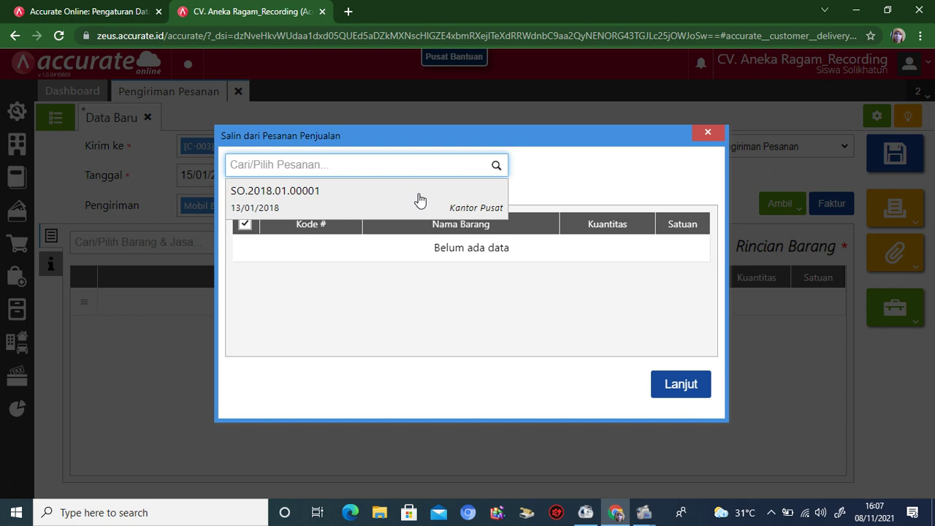
{"action": "left_click", "coordinate": [420, 200]}
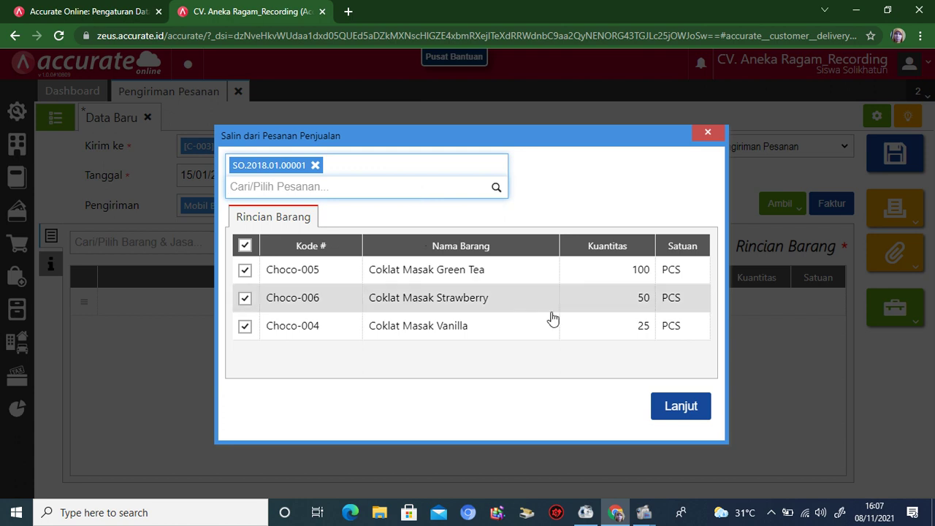
{"action": "left_click", "coordinate": [672, 411]}
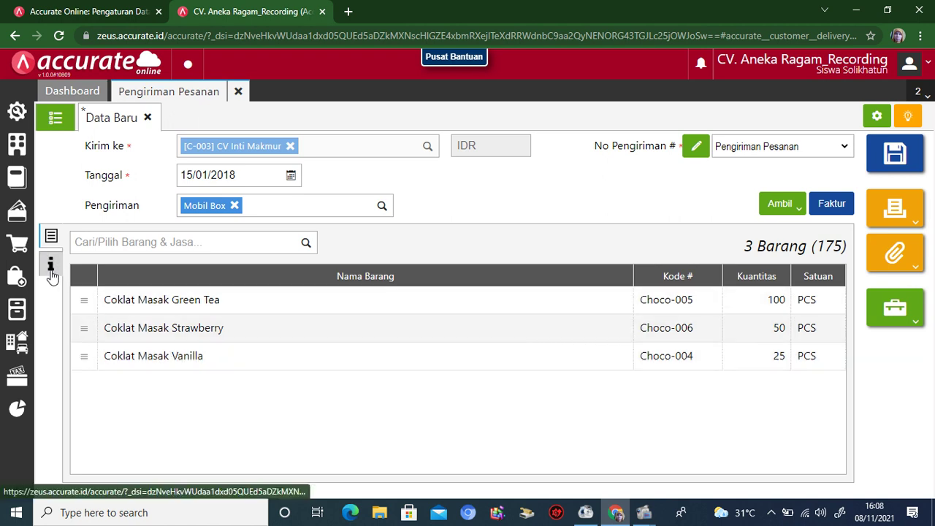
Enter "Pengiriman atas pesanan tanggal 13 Januari 2018" as the delivery's description (Keterangan) in the additional information
{"action": "left_click", "coordinate": [51, 271]}
{"action": "left_click", "coordinate": [230, 395]}
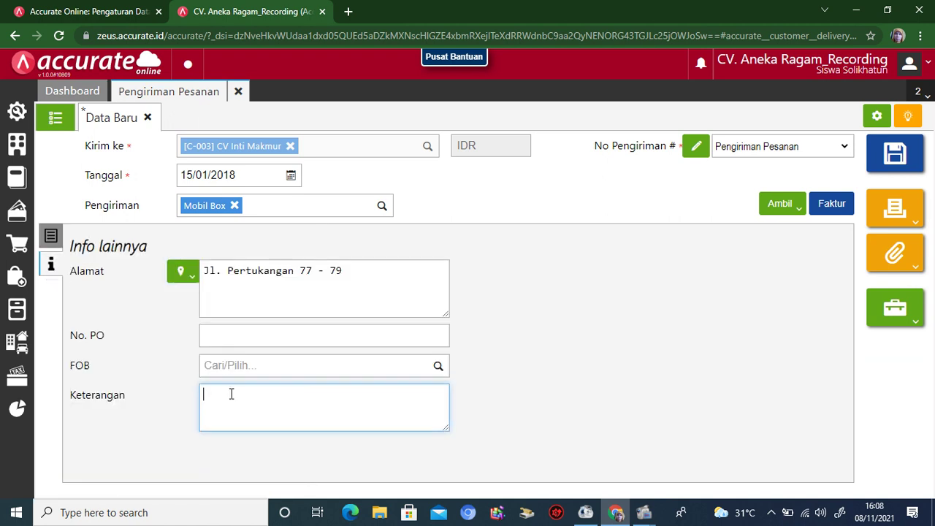
{"action": "type", "text": "Pengiriman ata"}
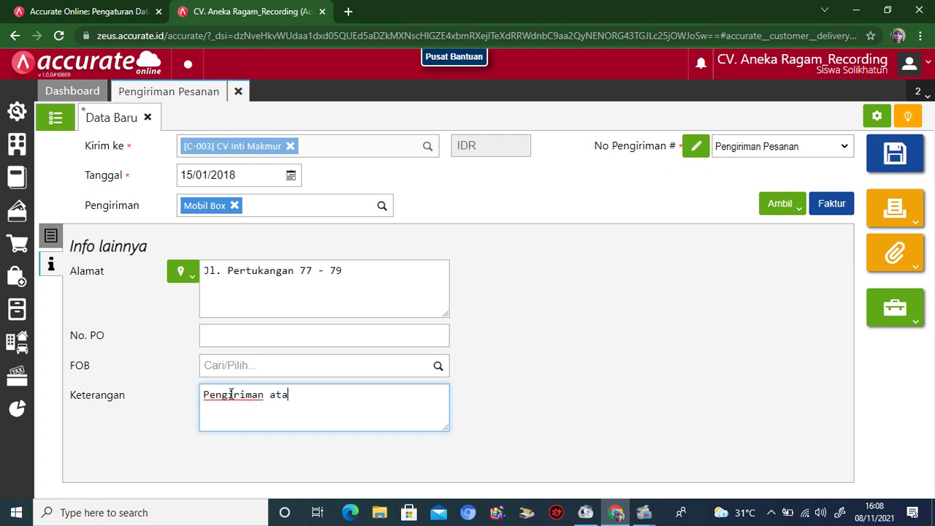
{"action": "type", "text": "s pesanan"}
{"action": "type", "text": " tanggal "}
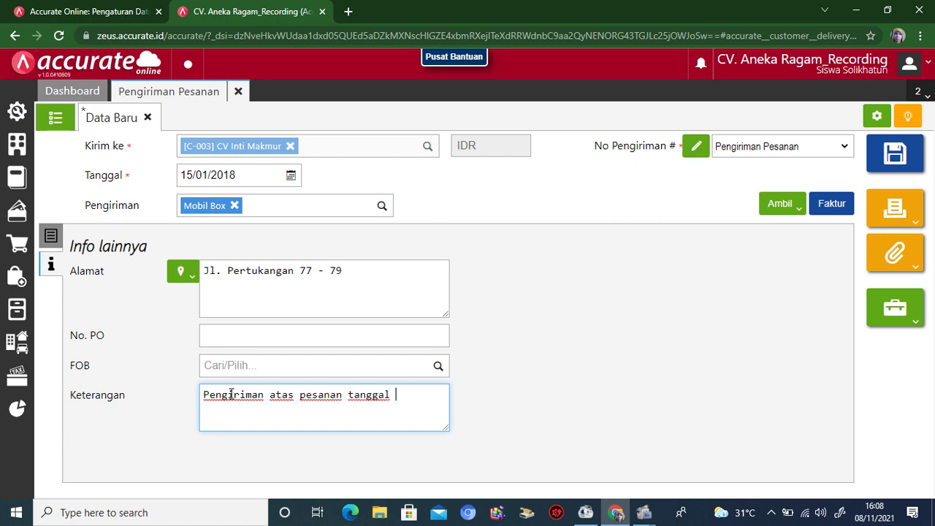
{"action": "type", "text": "13 Januari 2018"}
{"action": "left_click", "coordinate": [545, 373]}
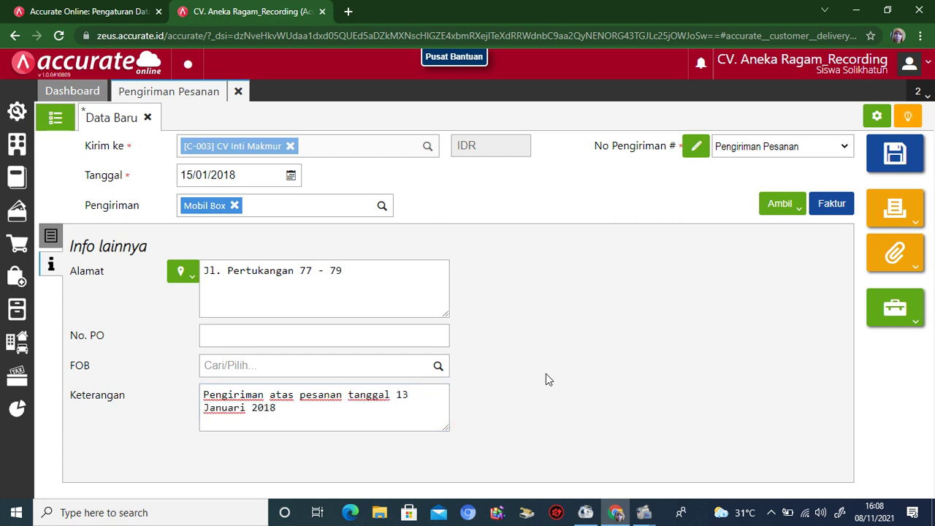
Save the delivery by generating its Surat Jalan print preview, and close the preview and the delivery form
{"action": "left_click", "coordinate": [906, 210]}
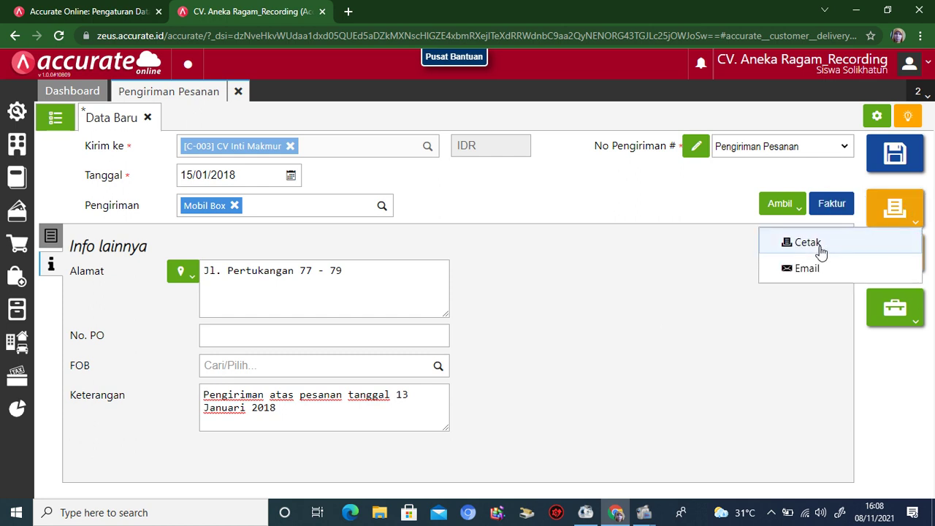
{"action": "left_click", "coordinate": [814, 251]}
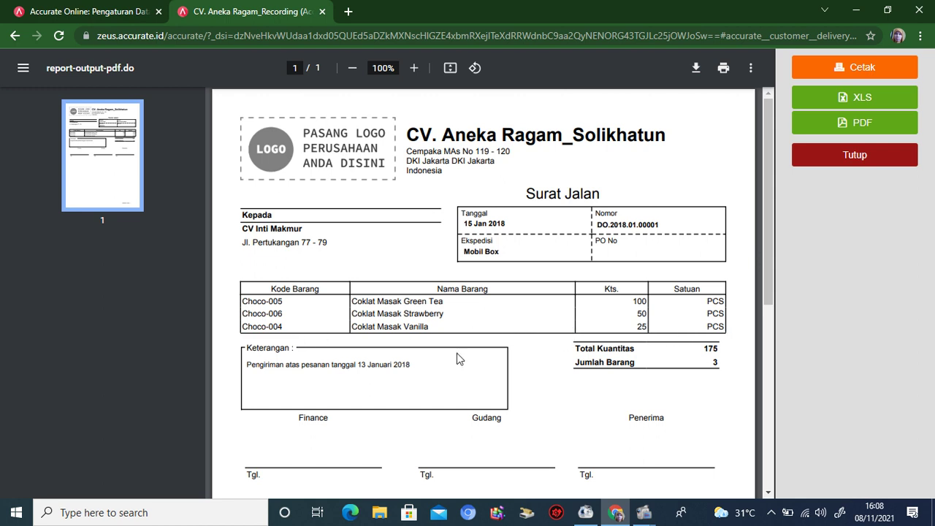
{"action": "left_click", "coordinate": [864, 151]}
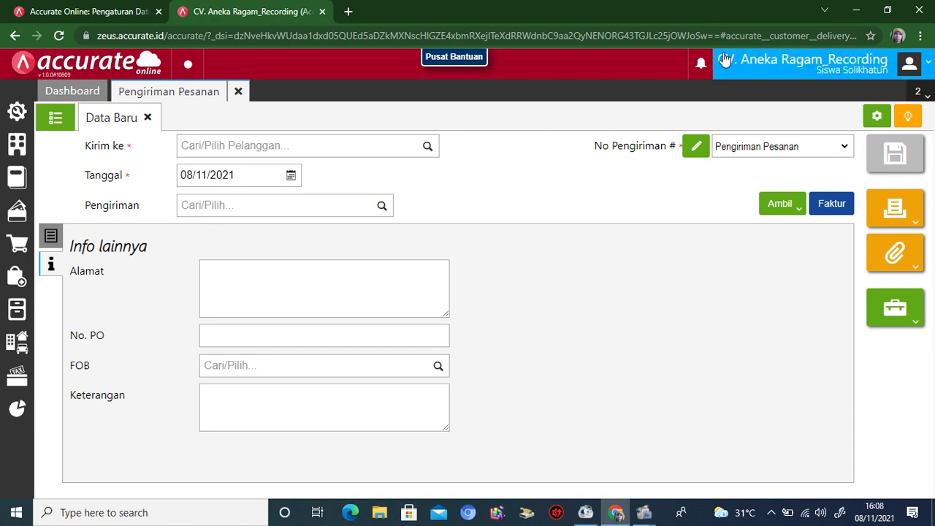
{"action": "left_click", "coordinate": [238, 92]}
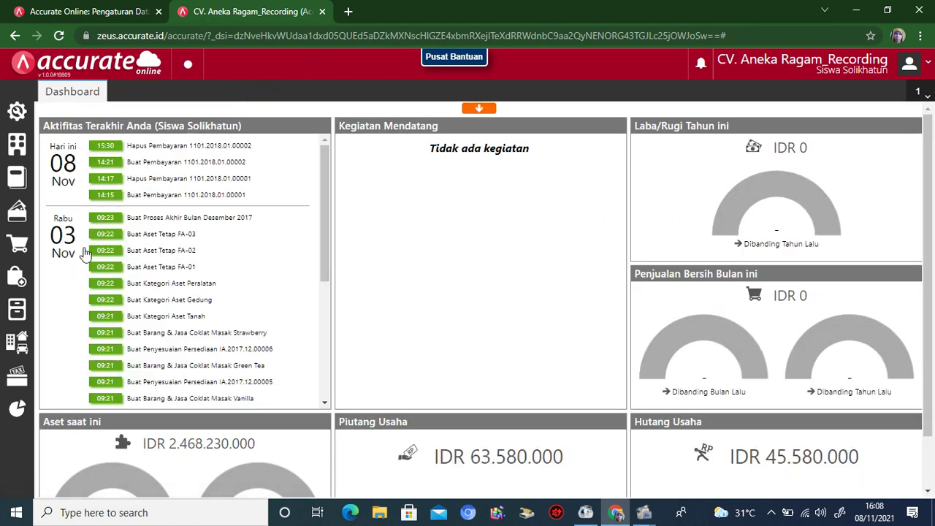
Start a new sales invoice (Faktur Penjualan) for customer CV Inti Makmur dated 16/01/2018
{"action": "left_click", "coordinate": [22, 248]}
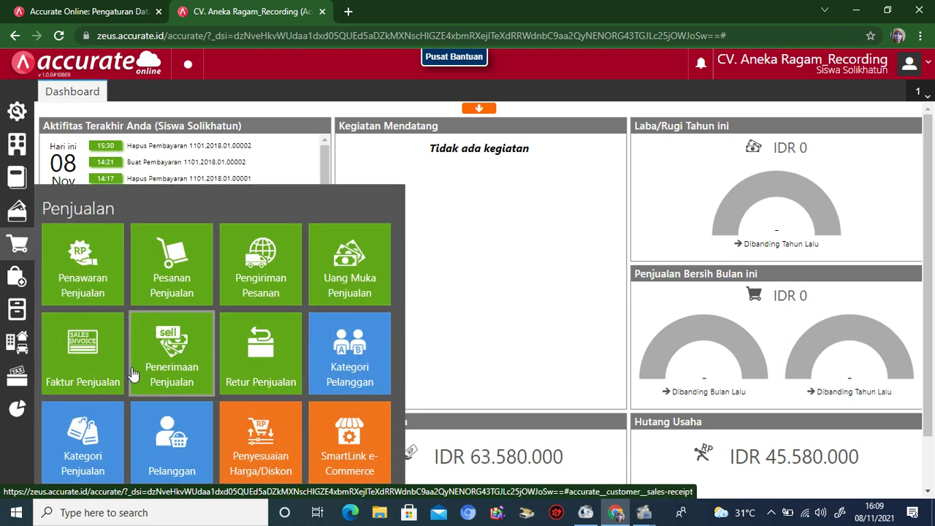
{"action": "left_click", "coordinate": [83, 376]}
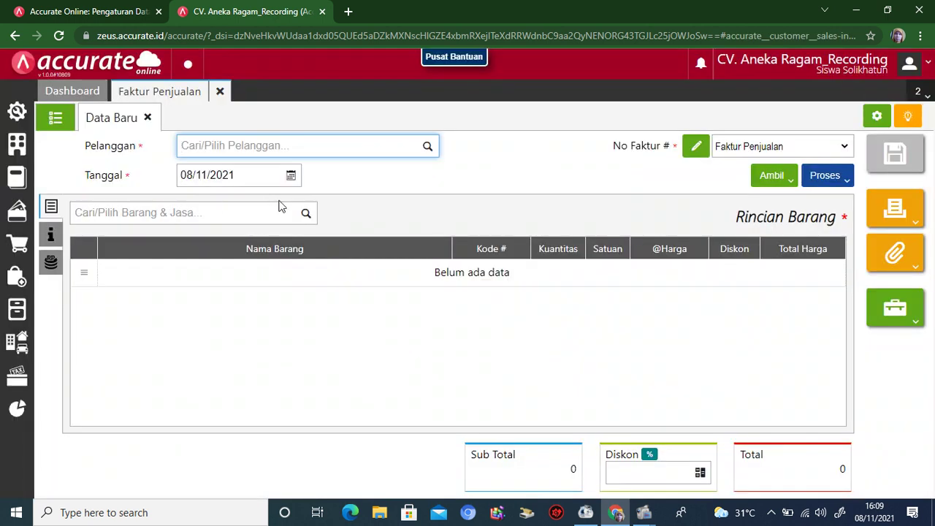
{"action": "left_click", "coordinate": [428, 147]}
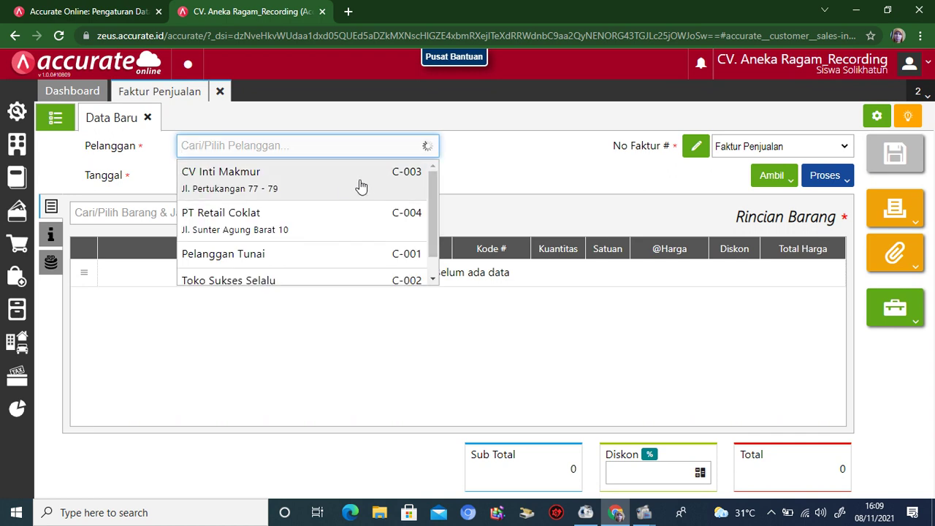
{"action": "left_click", "coordinate": [362, 185]}
{"action": "left_click", "coordinate": [253, 173]}
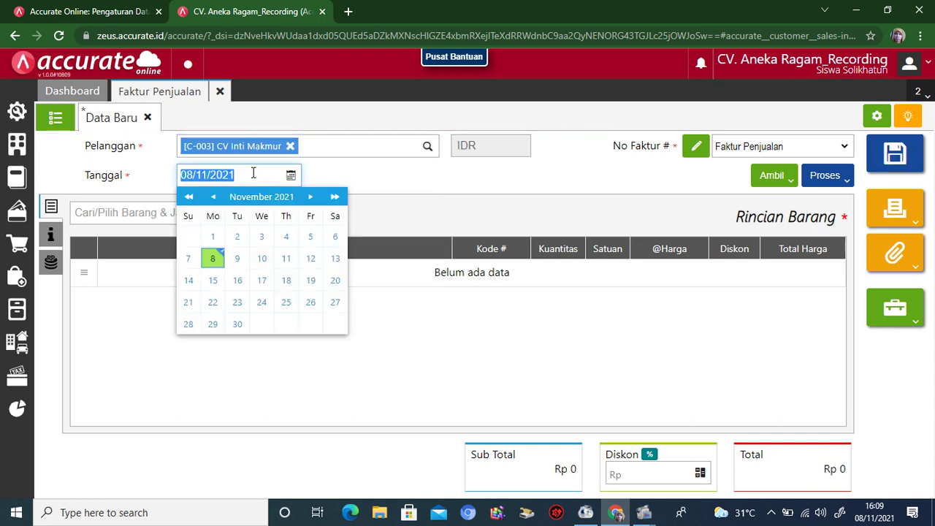
{"action": "type", "text": "16/01/2018"}
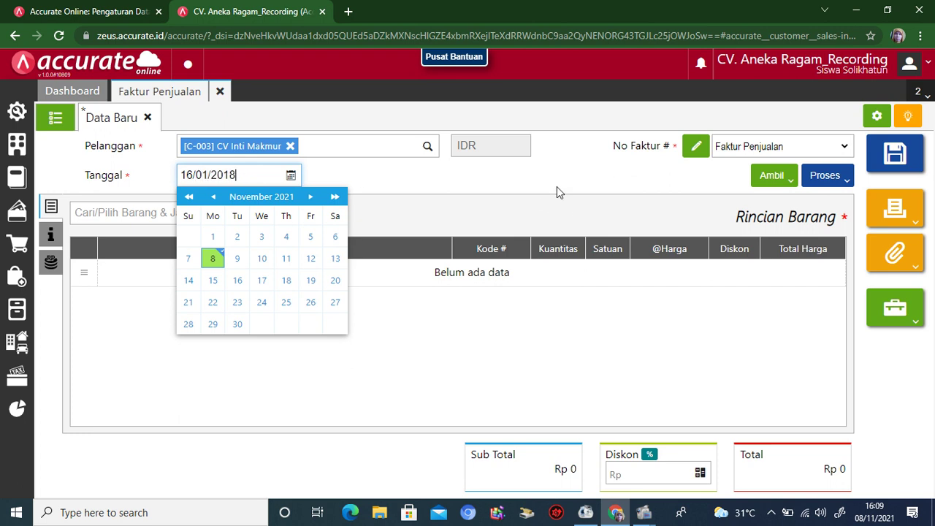
{"action": "left_click", "coordinate": [557, 187]}
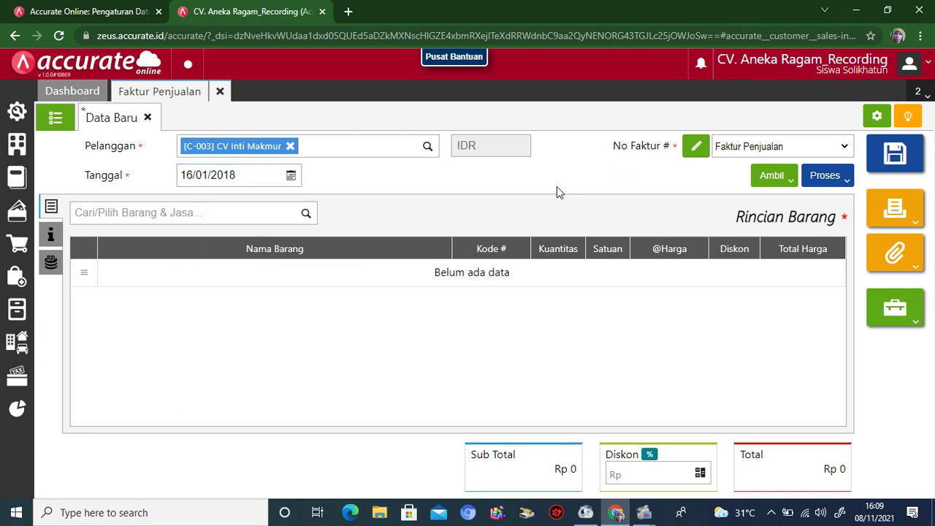
Copy all three chocolate items into the invoice from the customer's delivery (Pengiriman) dated 15/01/2018
{"action": "left_click", "coordinate": [766, 179]}
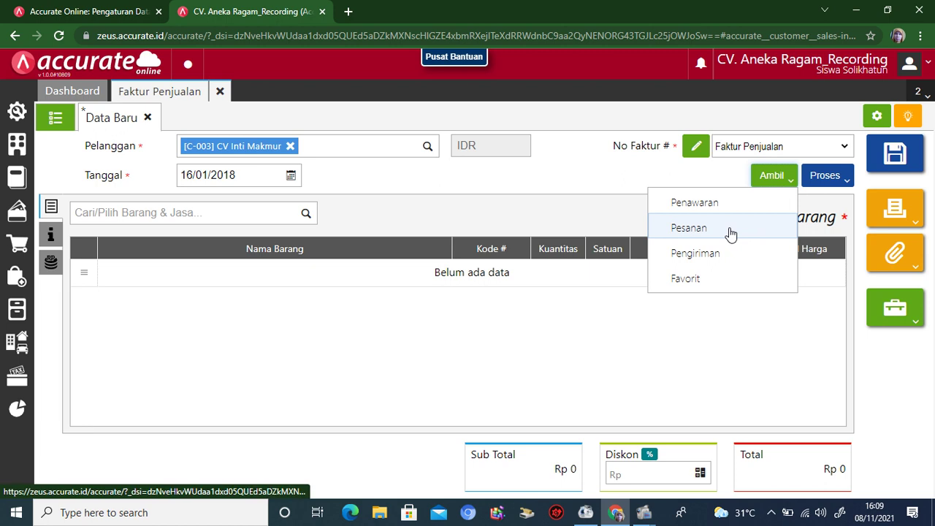
{"action": "left_click", "coordinate": [727, 252]}
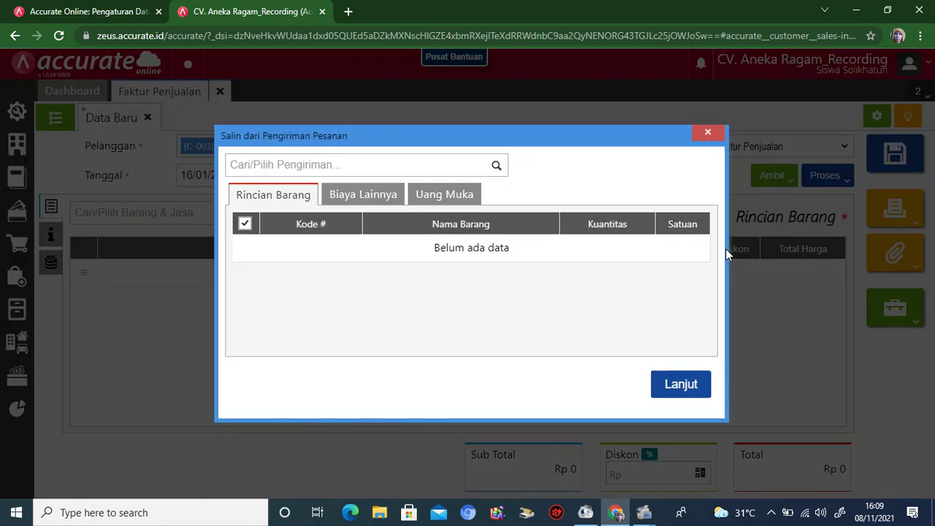
{"action": "left_click", "coordinate": [495, 167]}
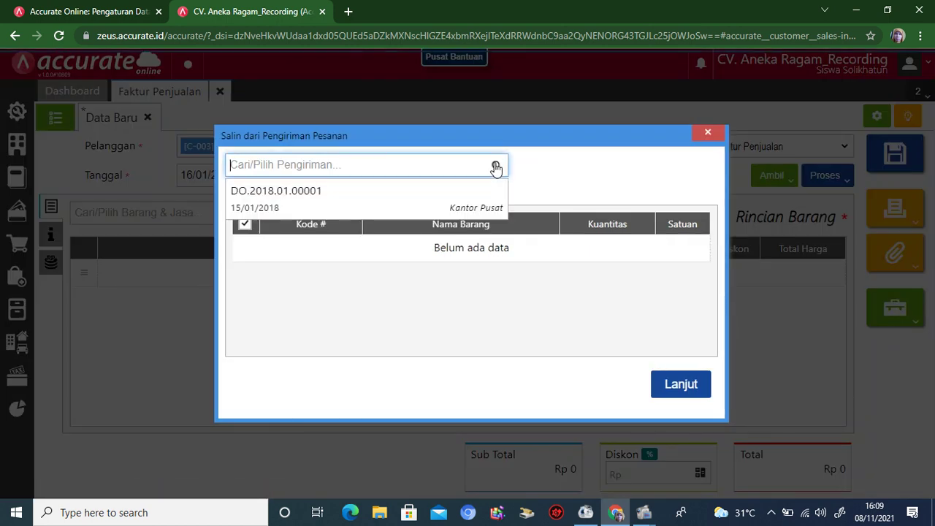
{"action": "left_click", "coordinate": [410, 202]}
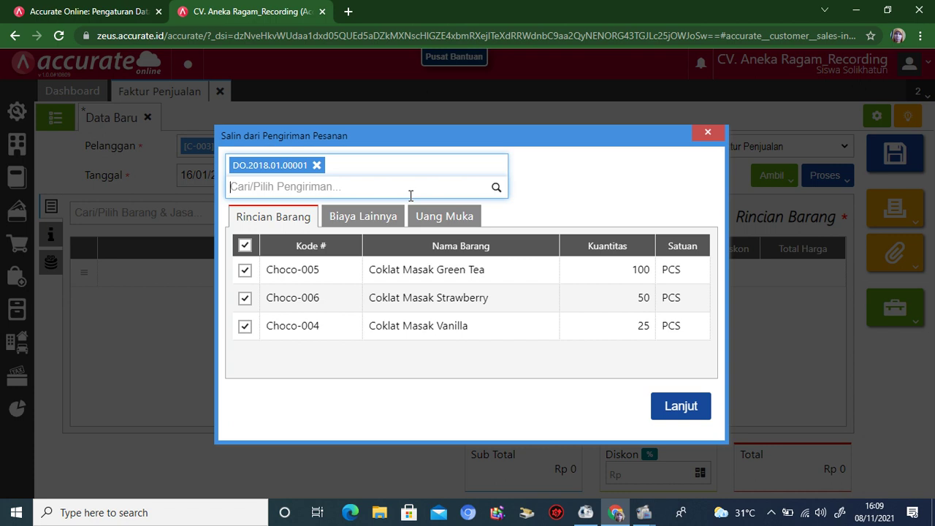
{"action": "left_click", "coordinate": [677, 406]}
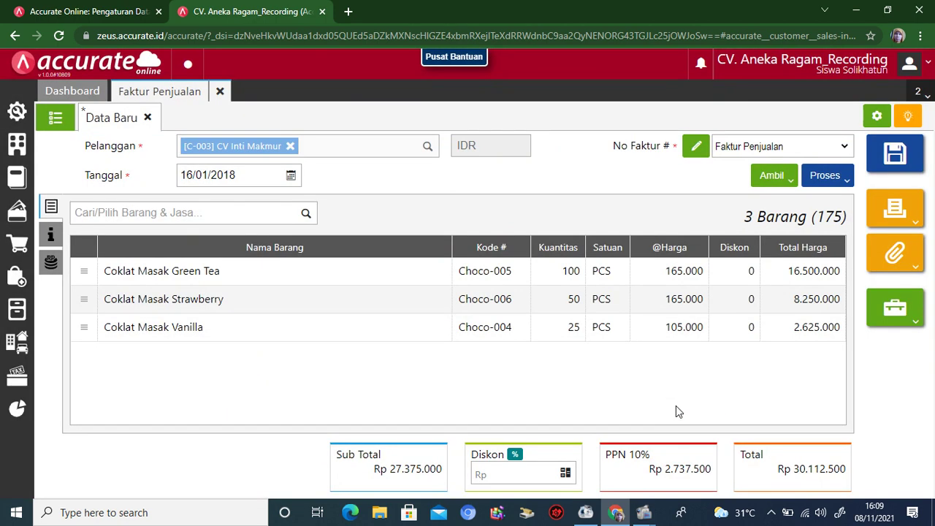
Replace the invoice's description (Keterangan) with "Tagihan atas pengiriman barang tanggal 15 Januari 2018" in the additional information
{"action": "left_click", "coordinate": [51, 236]}
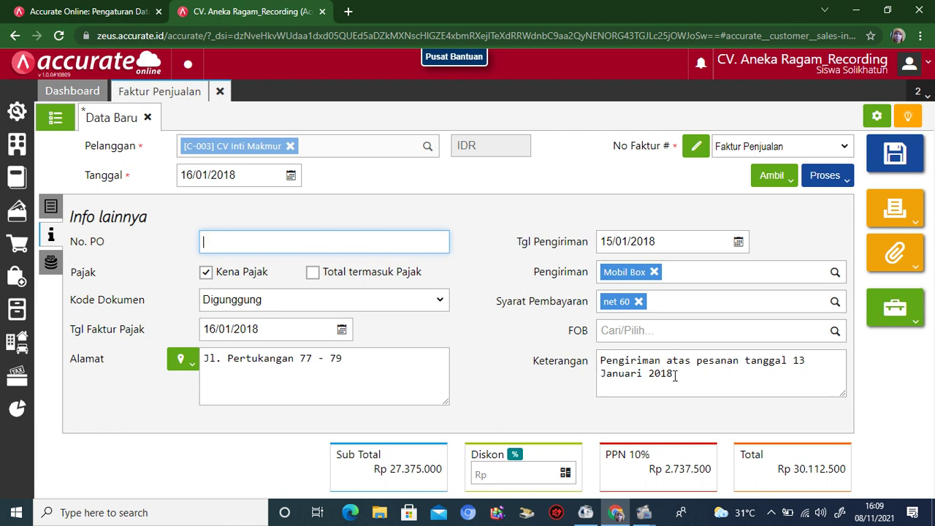
{"action": "left_click_drag", "start_coordinate": [672, 374], "coordinate": [598, 368]}
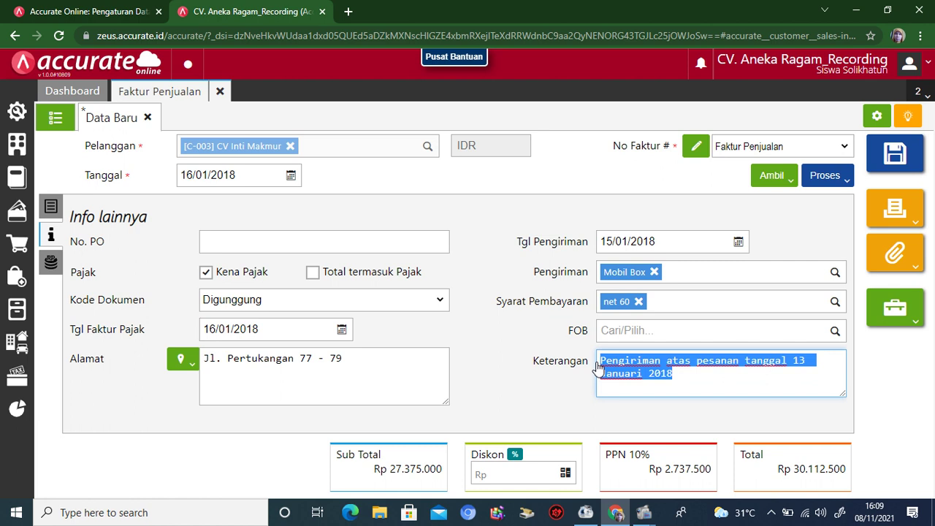
{"action": "type", "text": "Tagihan "}
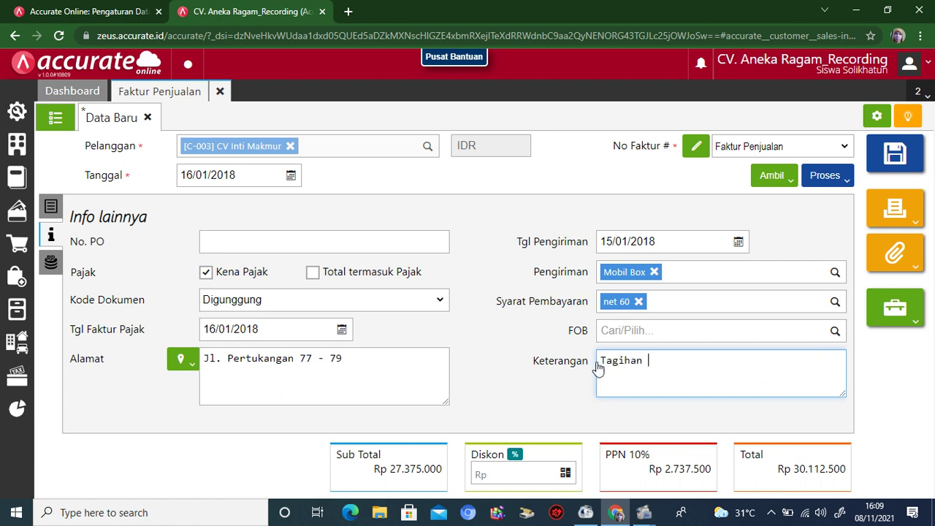
{"action": "type", "text": "atas pegi"}
{"action": "type", "text": "ngirim"}
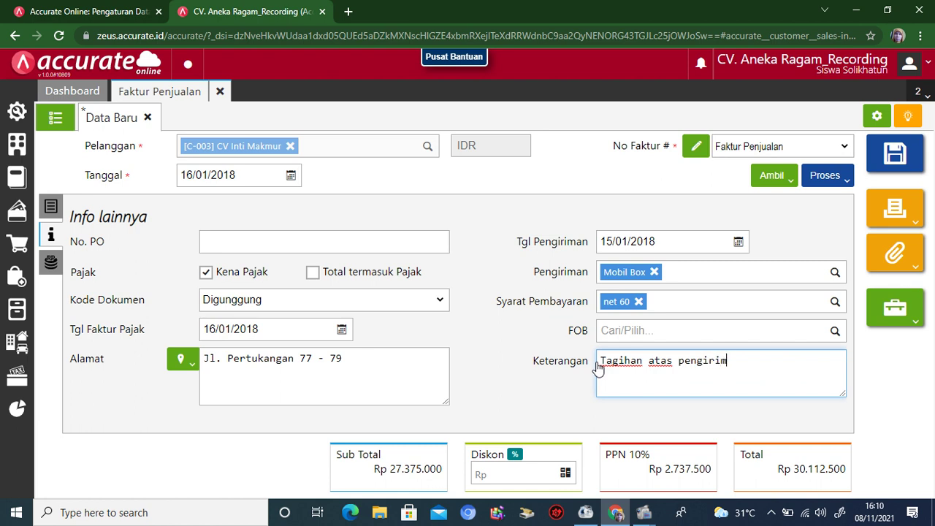
{"action": "type", "text": "an barang tangg"}
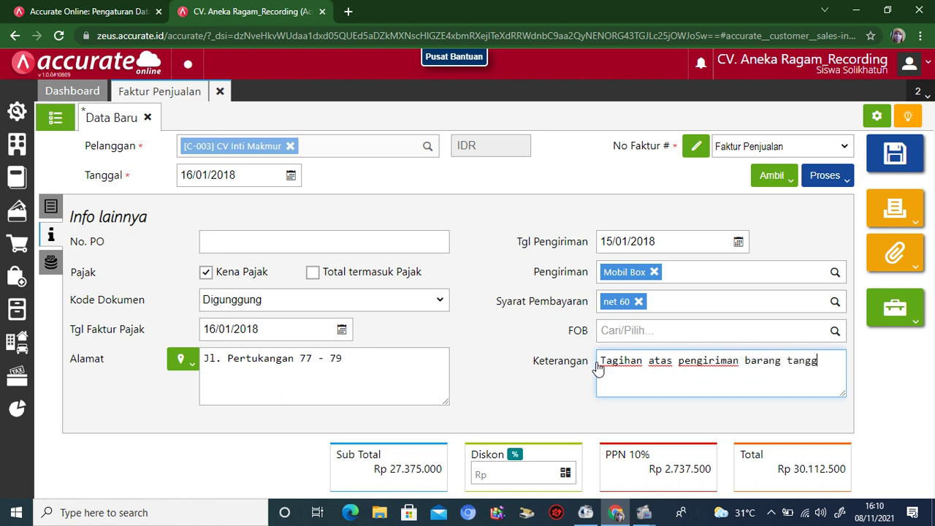
{"action": "type", "text": "al 15 Januari 2018"}
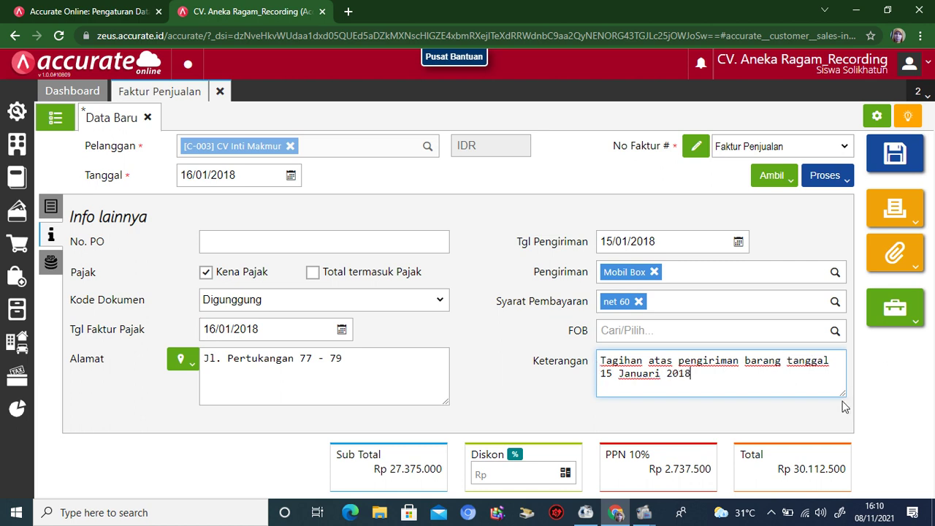
Save the CV Inti Makmur invoice by generating its print preview, review the printout down to the total, and close the preview
{"action": "left_click", "coordinate": [897, 212]}
{"action": "left_click", "coordinate": [842, 244]}
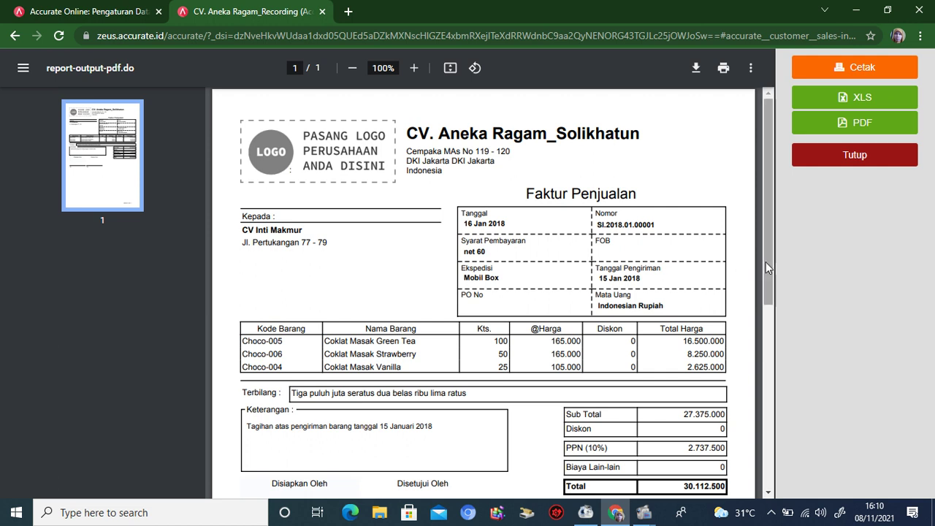
{"action": "left_click_drag", "start_coordinate": [766, 261], "coordinate": [752, 323]}
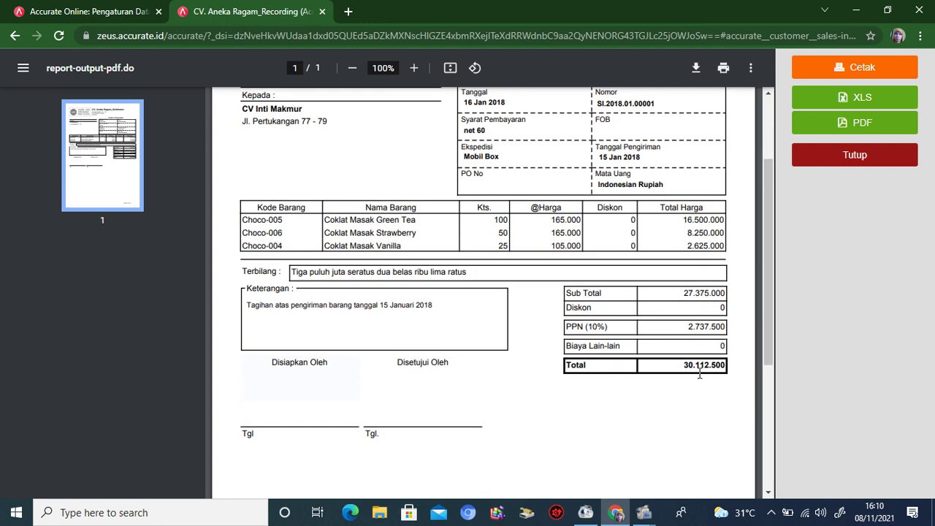
{"action": "left_click", "coordinate": [859, 156]}
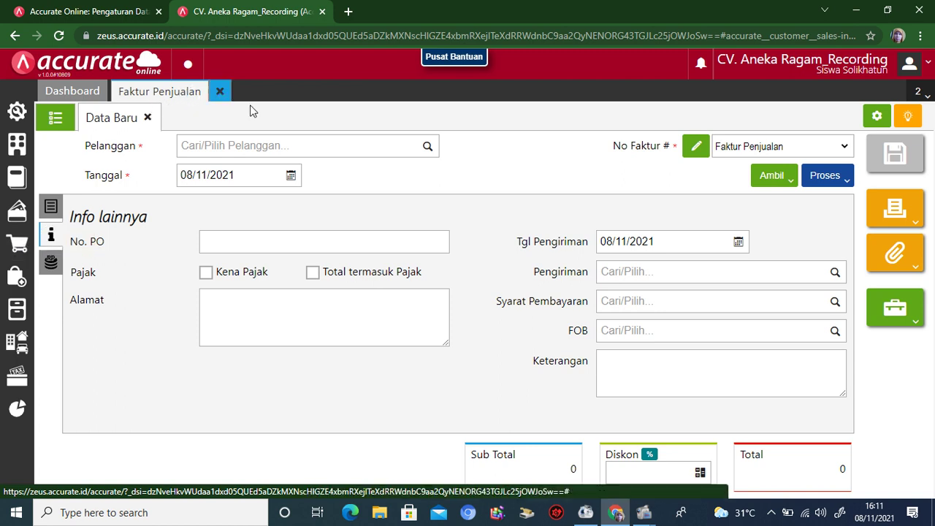
Choose Toko Sukses Selalu as the customer of the new sales invoice and date it 17/01/2018
{"action": "left_click", "coordinate": [427, 148]}
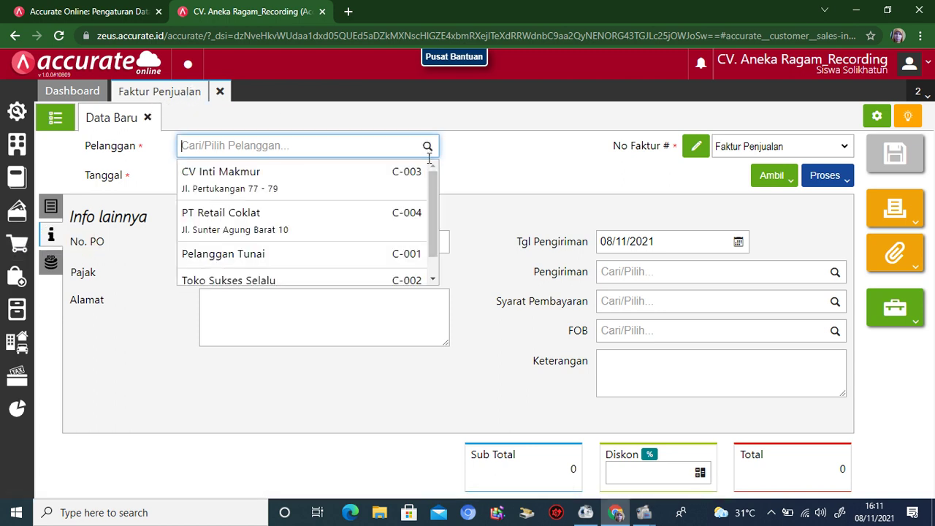
{"action": "left_click_drag", "start_coordinate": [430, 186], "coordinate": [431, 212]}
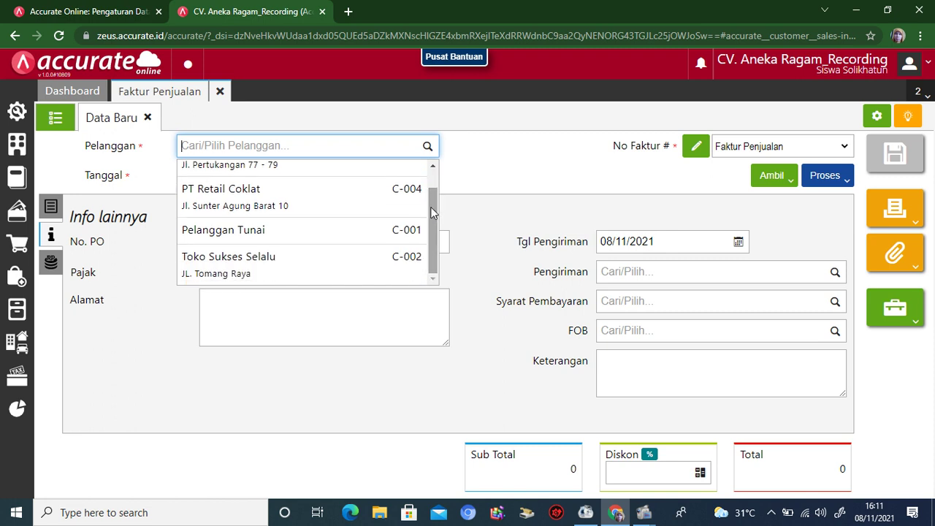
{"action": "left_click", "coordinate": [371, 264]}
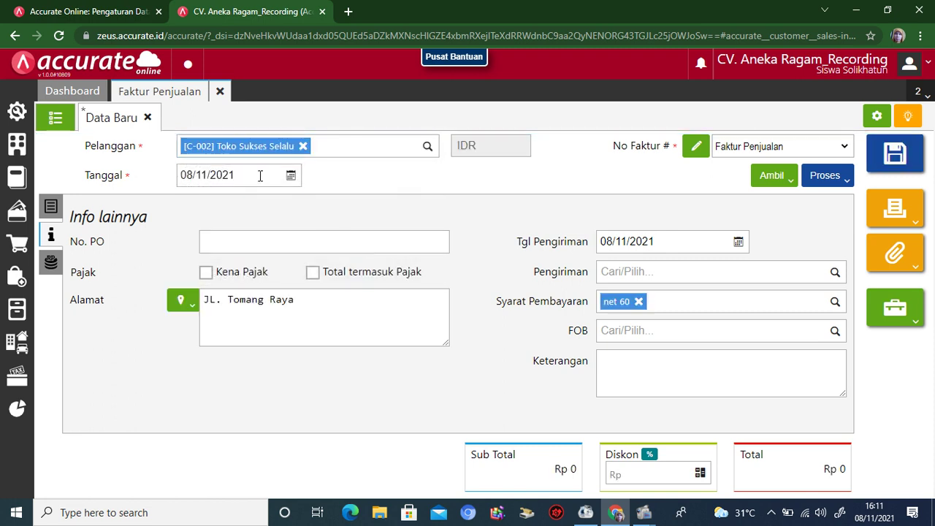
{"action": "left_click", "coordinate": [259, 176]}
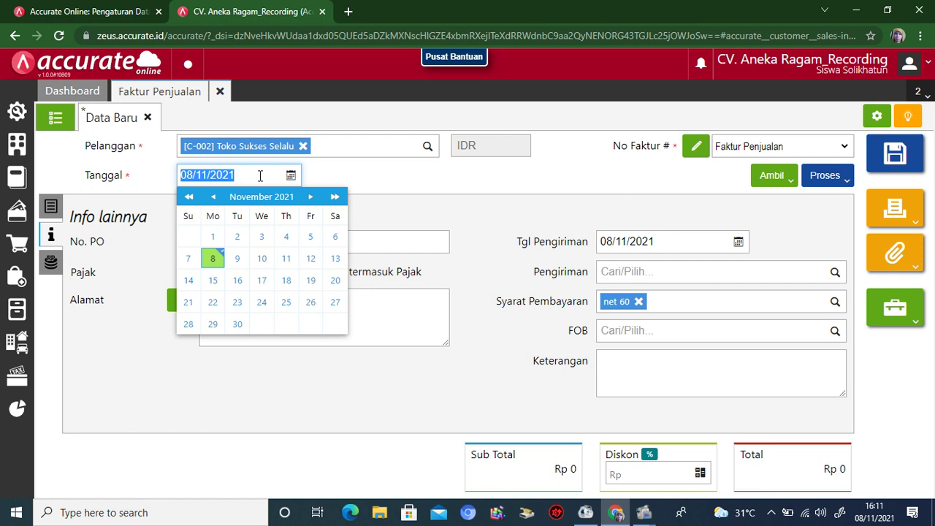
{"action": "type", "text": "17/01/2018"}
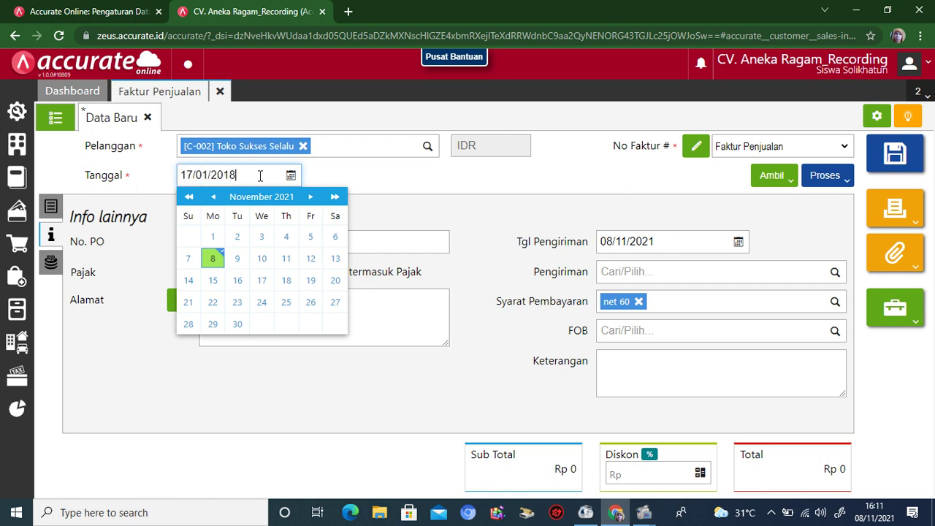
{"action": "left_click", "coordinate": [449, 200]}
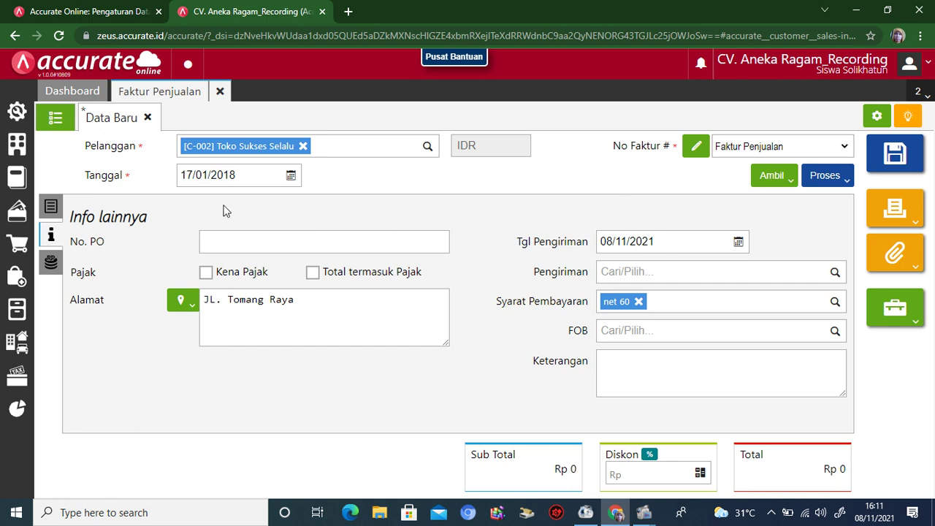
Add 50 PCS of Bola Coklat to the invoice's item details
{"action": "left_click", "coordinate": [51, 208]}
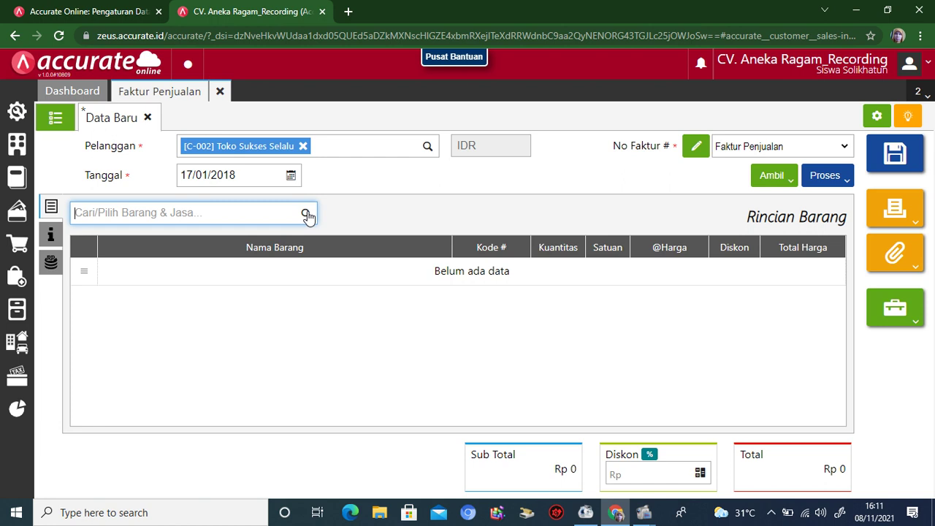
{"action": "left_click", "coordinate": [306, 214]}
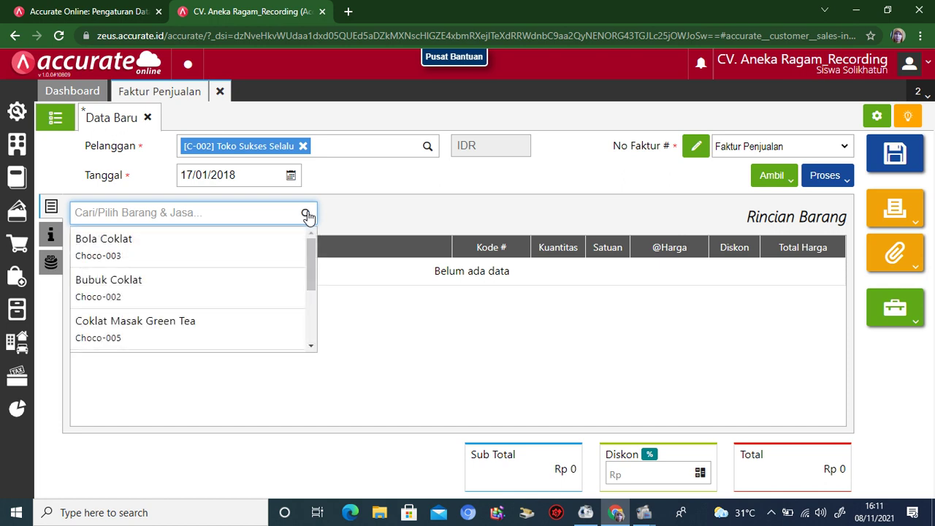
{"action": "left_click", "coordinate": [270, 252]}
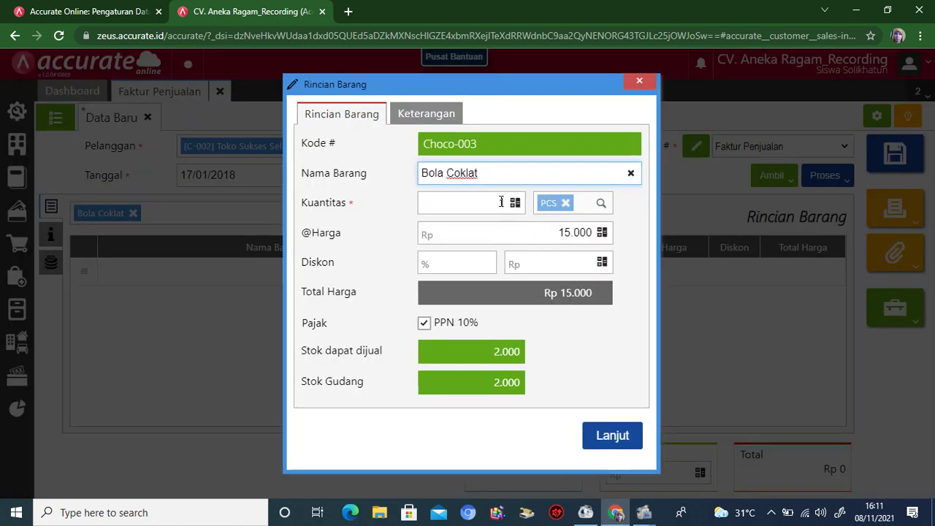
{"action": "left_click", "coordinate": [501, 202]}
{"action": "type", "text": "50"}
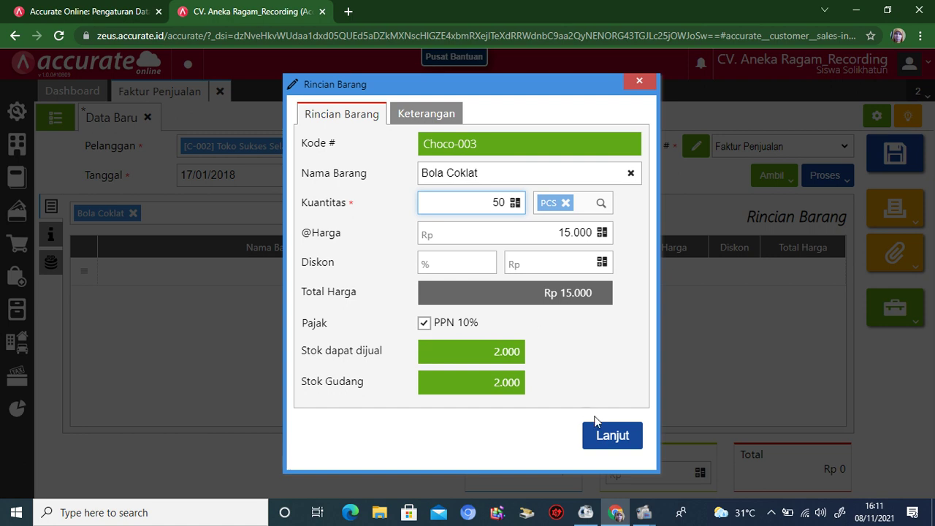
{"action": "left_click", "coordinate": [612, 437]}
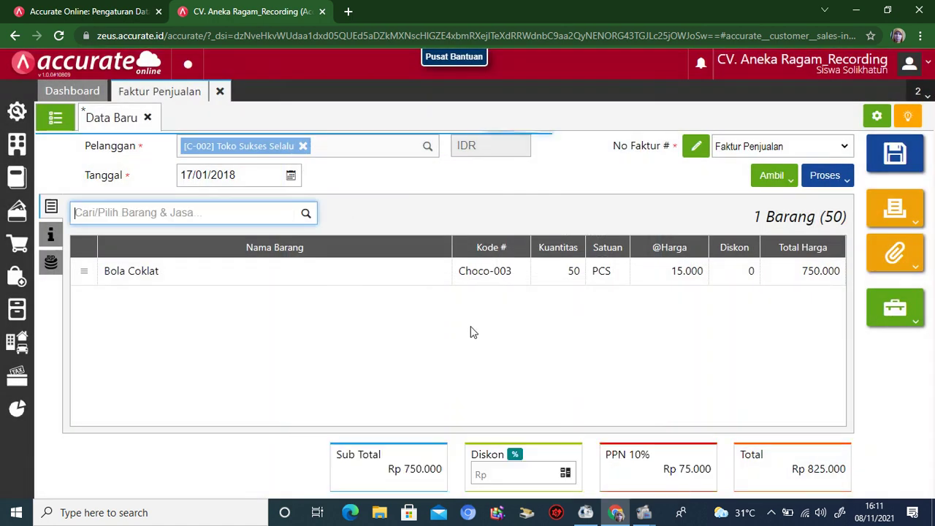
Add 100 PCS of Permen Coklat to the invoice's item details
{"action": "left_click", "coordinate": [306, 214]}
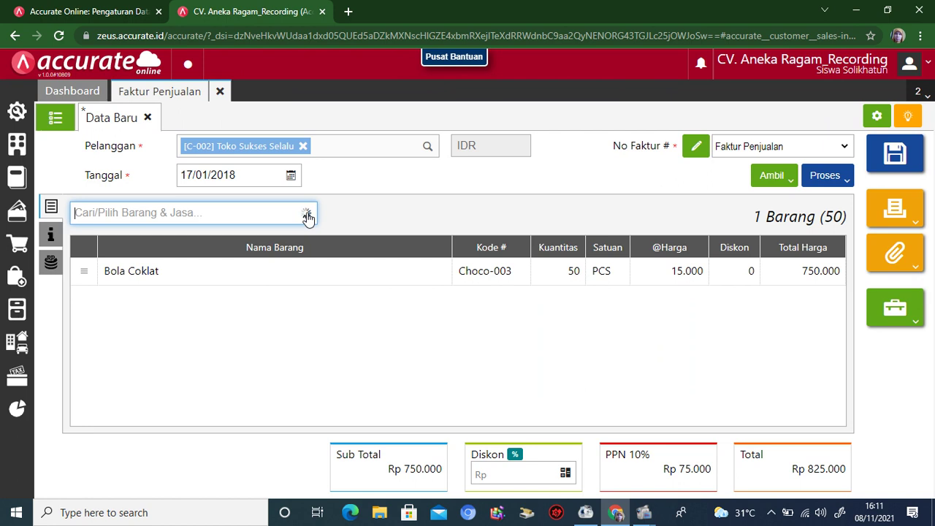
{"action": "left_click_drag", "start_coordinate": [310, 246], "coordinate": [306, 302]}
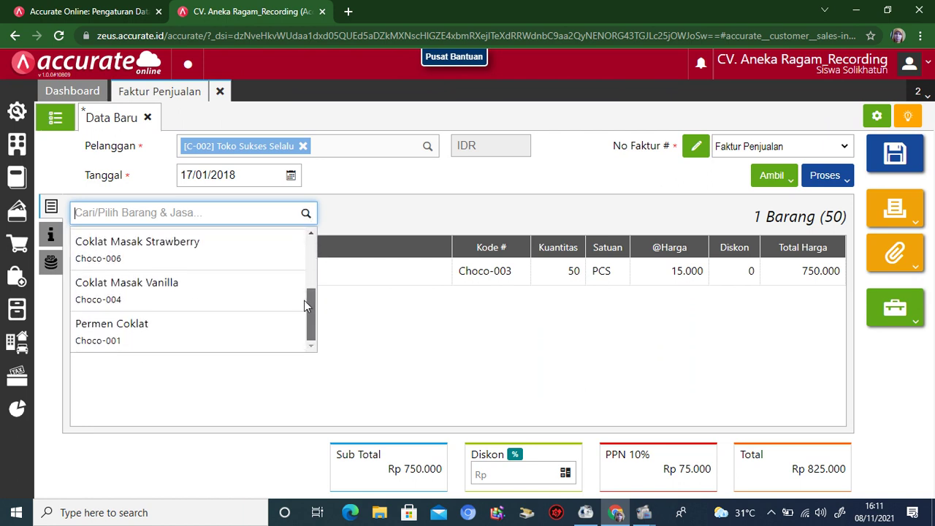
{"action": "left_click", "coordinate": [251, 337]}
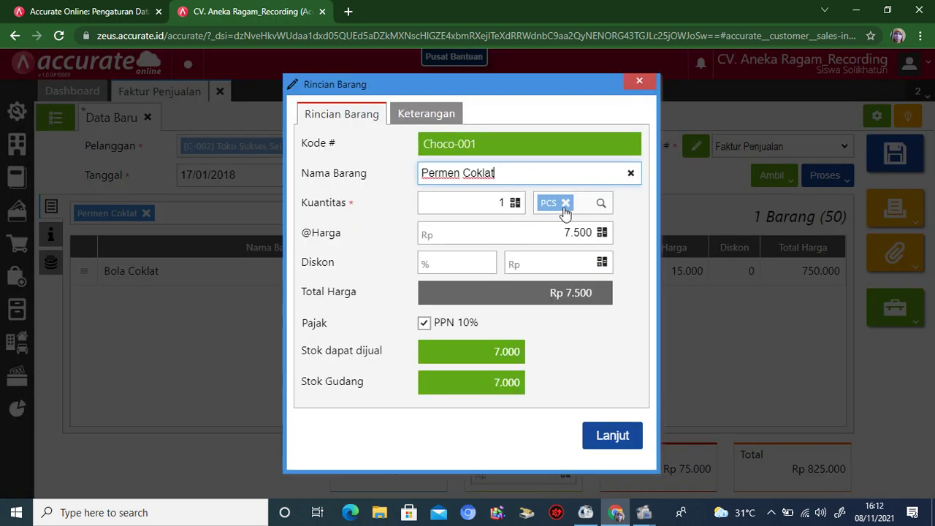
{"action": "left_click", "coordinate": [502, 202]}
{"action": "type", "text": "100"}
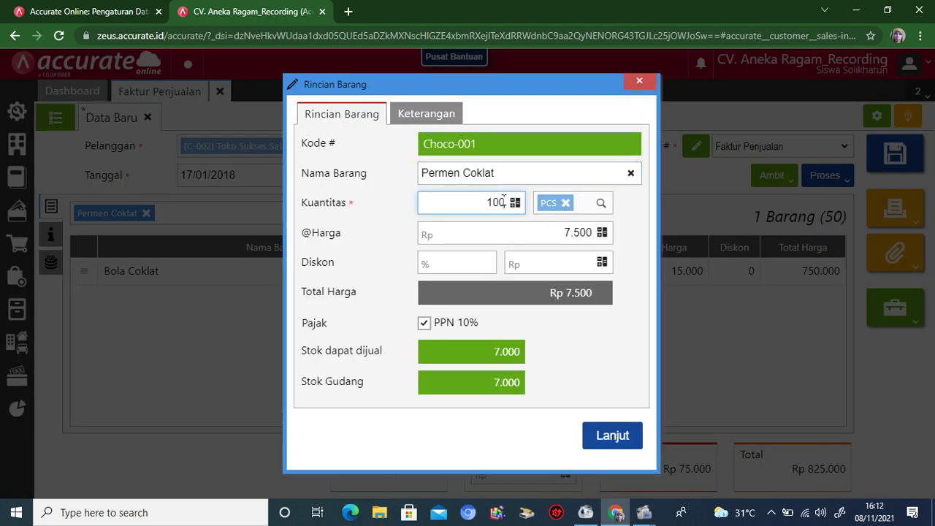
{"action": "left_click", "coordinate": [614, 436]}
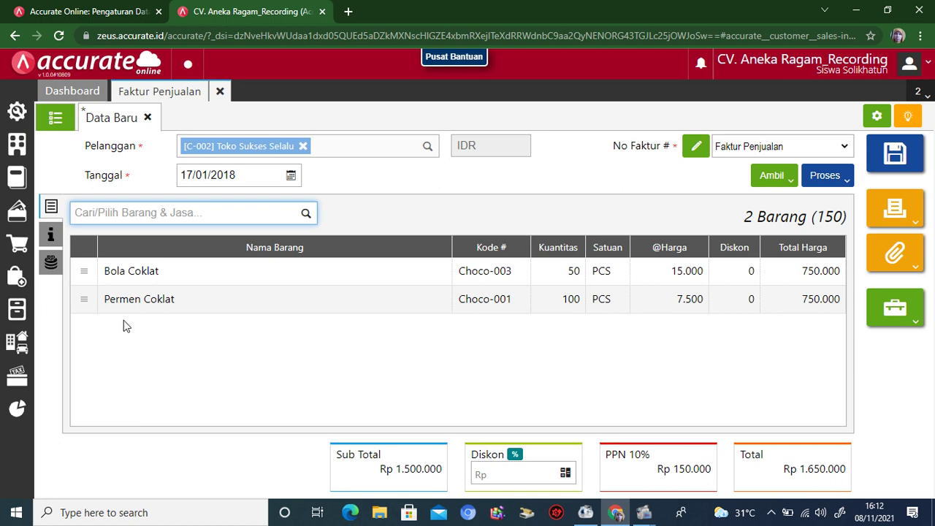
Add an other cost (Biaya Lainnya) of Rp 100.000 to the invoice on the account Pendapatan Lain-lain
{"action": "left_click", "coordinate": [51, 265]}
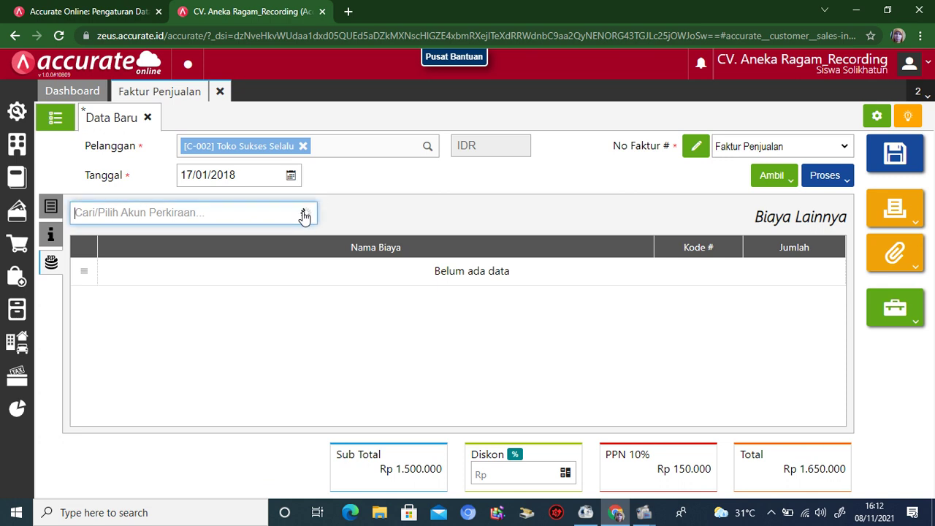
{"action": "type", "text": "lain"}
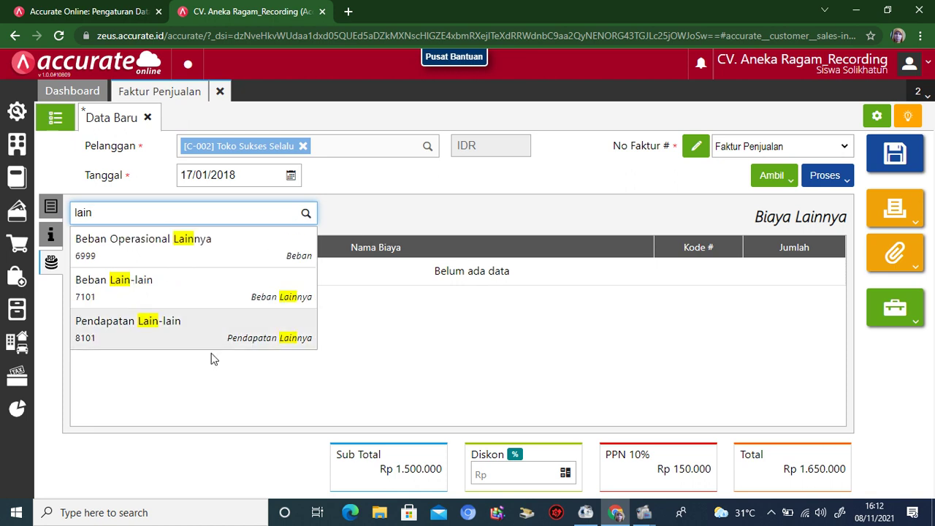
{"action": "left_click", "coordinate": [198, 333]}
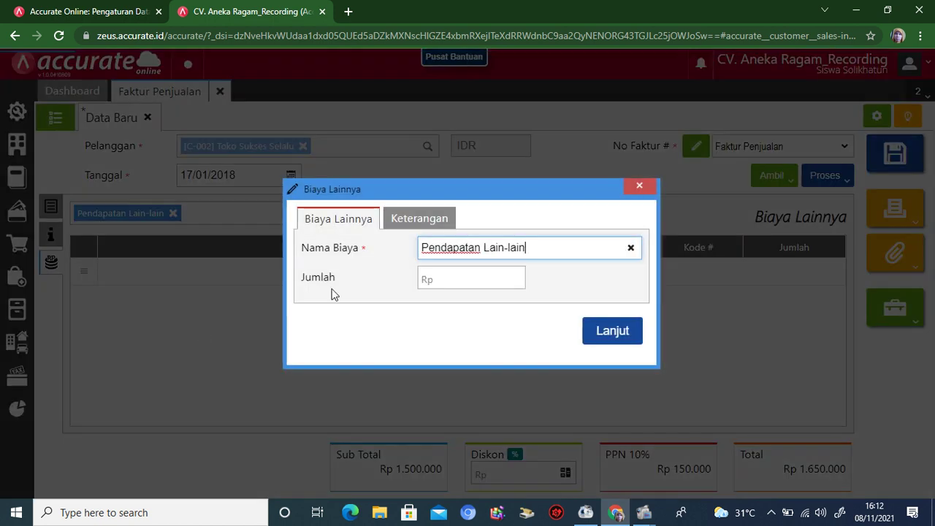
{"action": "left_click", "coordinate": [488, 275]}
{"action": "type", "text": "100"}
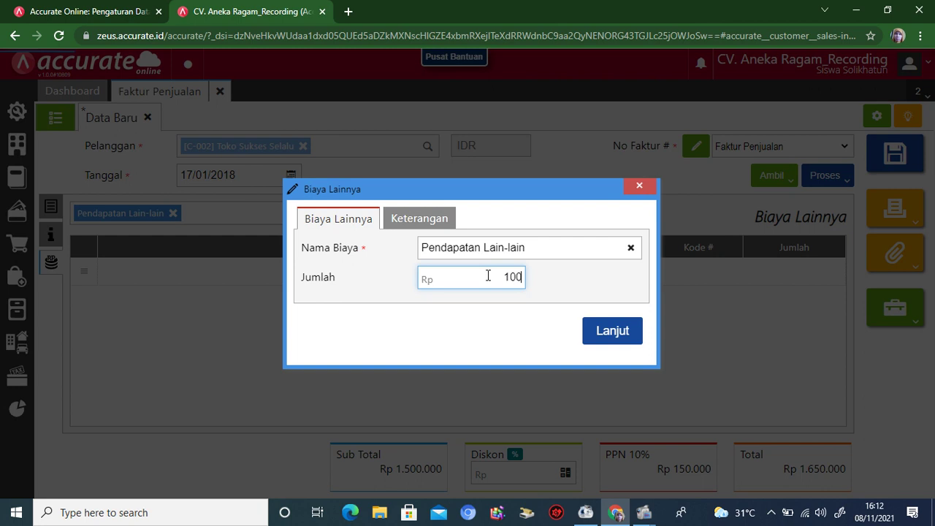
{"action": "type", "text": ".000"}
{"action": "left_click", "coordinate": [610, 333]}
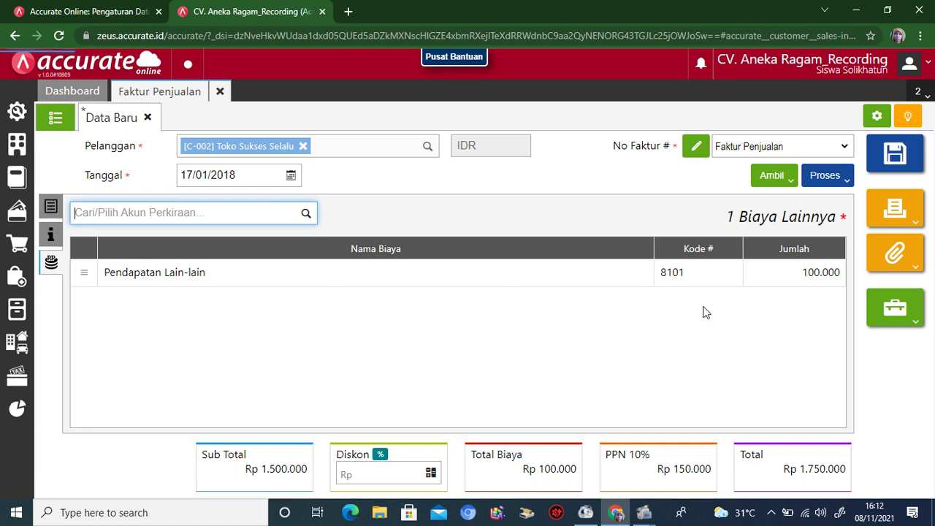
Save the Toko Sukses Selalu invoice by generating its print preview, review the delivery date and totals, and close the preview
{"action": "left_click", "coordinate": [894, 214]}
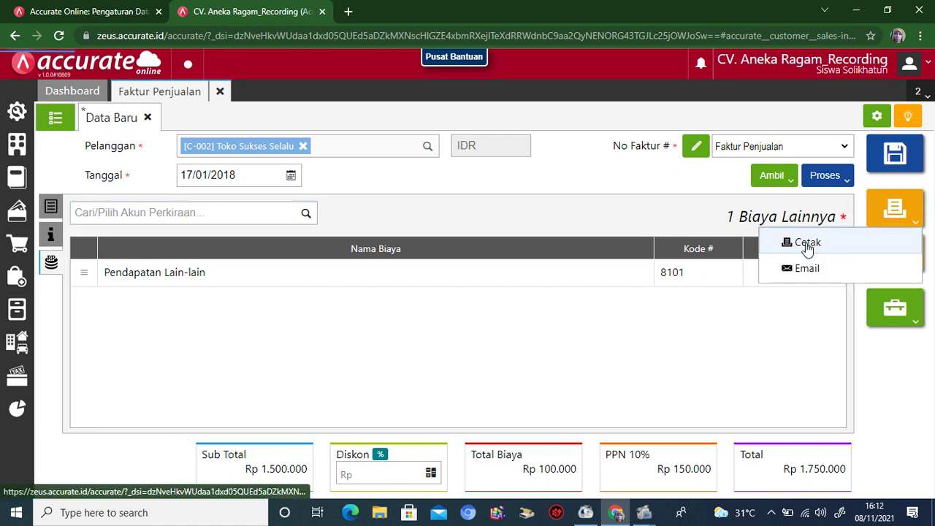
{"action": "left_click", "coordinate": [807, 245]}
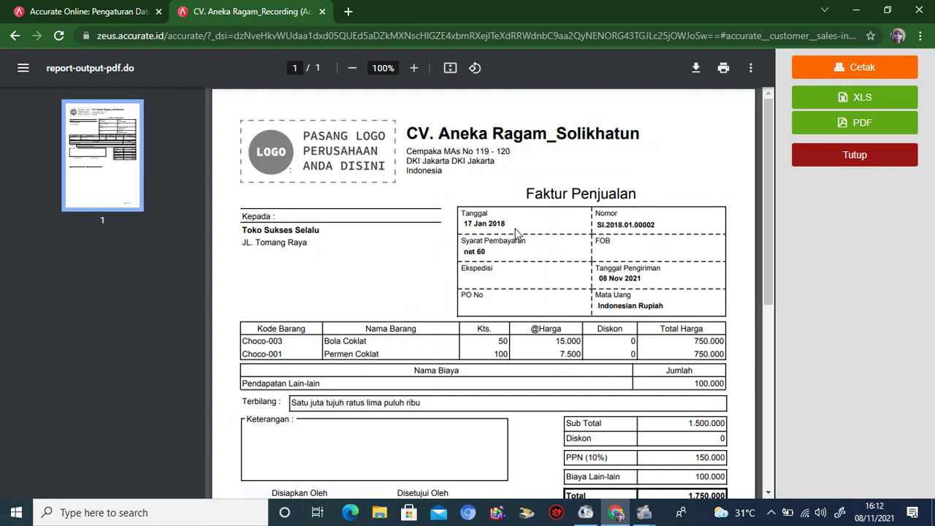
{"action": "mouse_move", "coordinate": [647, 278]}
{"action": "left_mouse_down"}
{"action": "mouse_move", "coordinate": [580, 288]}
{"action": "mouse_move", "coordinate": [655, 285]}
{"action": "left_mouse_up"}
{"action": "left_click", "coordinate": [655, 285]}
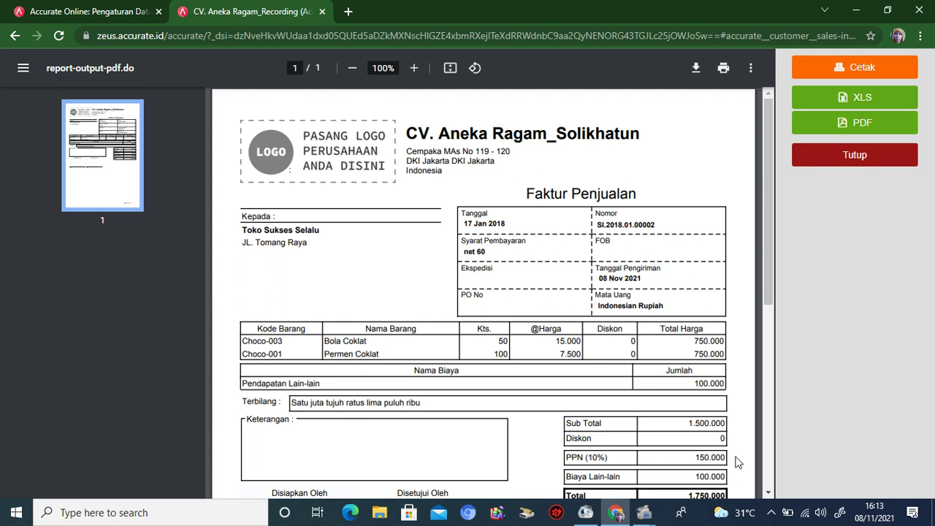
{"action": "scroll", "coordinate": [677, 181], "scroll_direction": "down", "scroll_amount": 2}
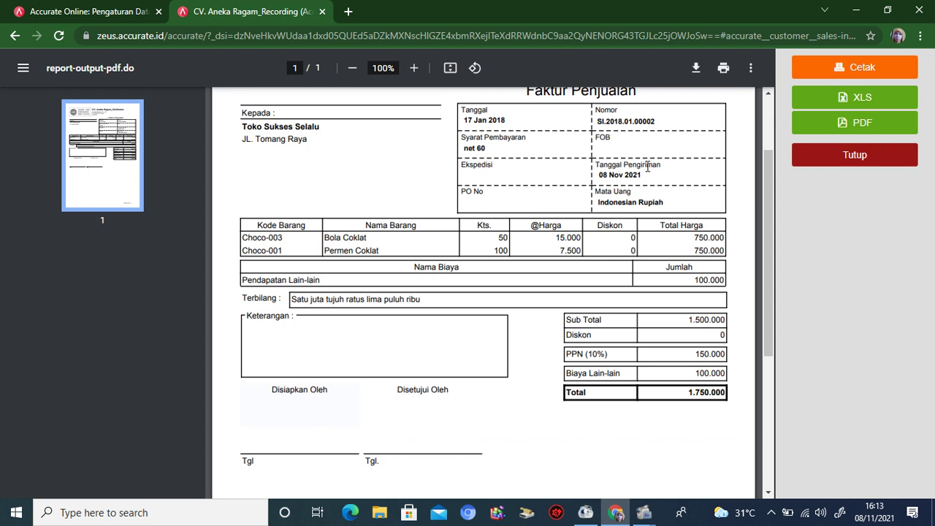
{"action": "left_click", "coordinate": [828, 162]}
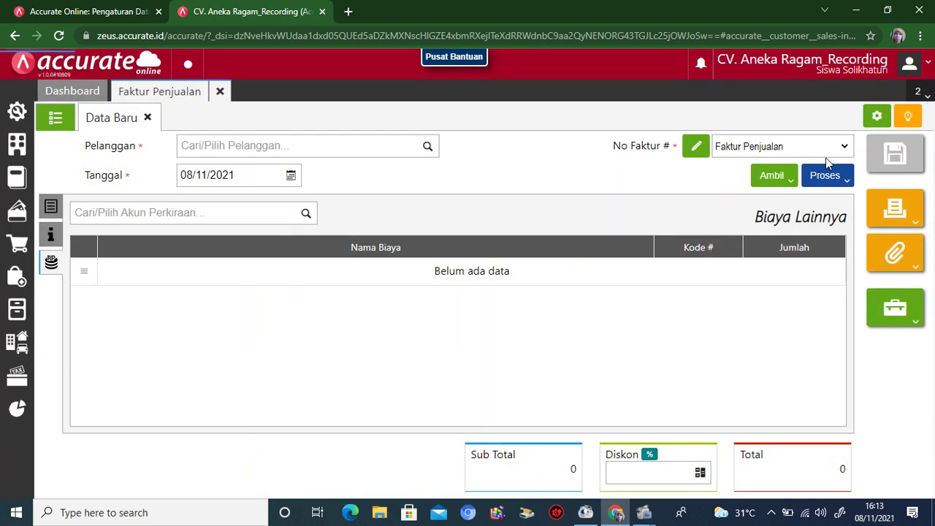
Reopen Toko Sukses Selalu's 17/01/2018 sales invoice, set its delivery date (Tgl Pengiriman) to 17/01/2018, and save it
{"action": "left_click", "coordinate": [56, 119]}
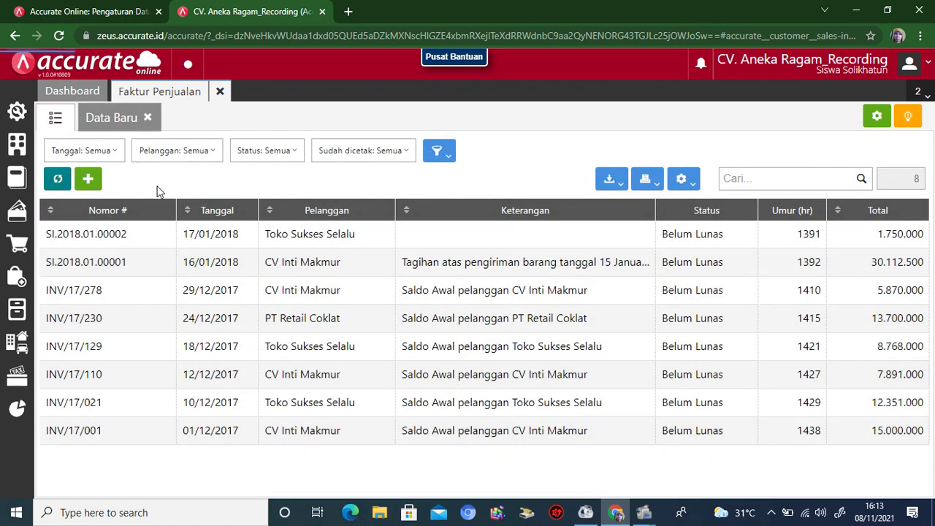
{"action": "left_click", "coordinate": [174, 234]}
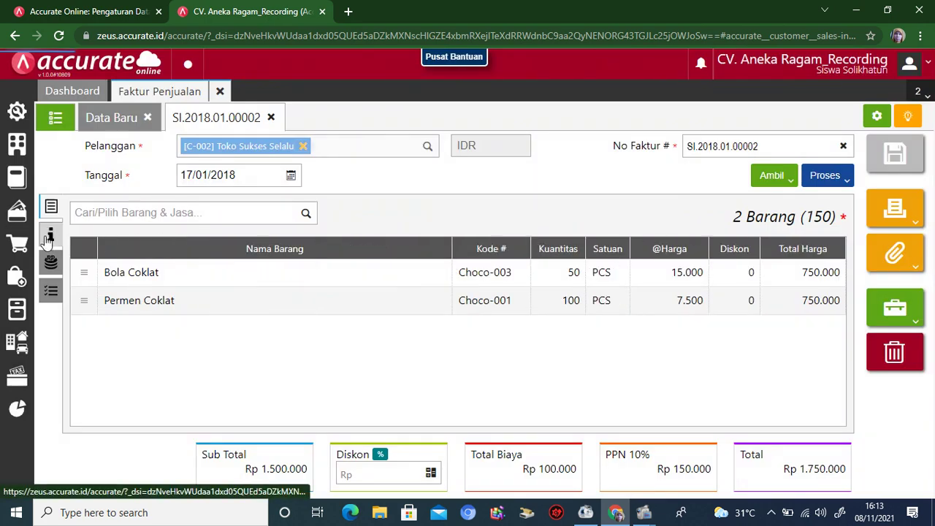
{"action": "left_click", "coordinate": [48, 236]}
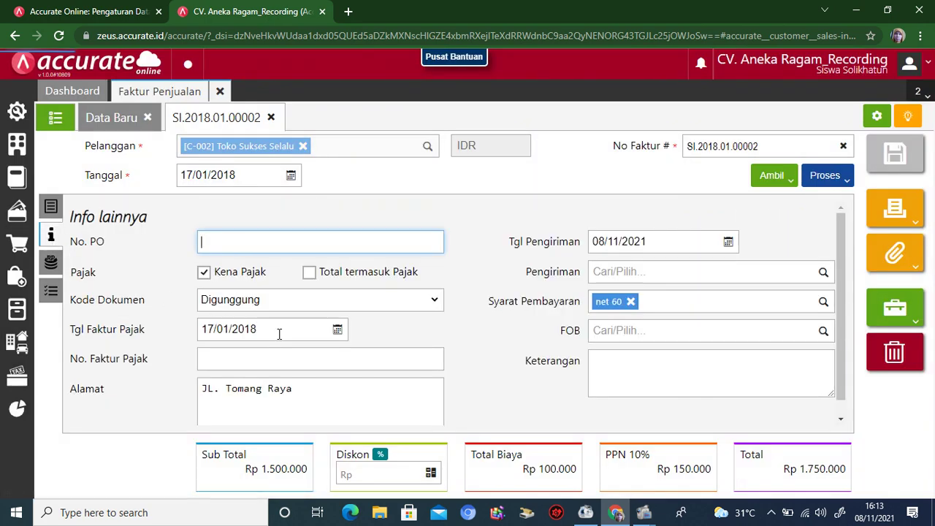
{"action": "left_click", "coordinate": [656, 244]}
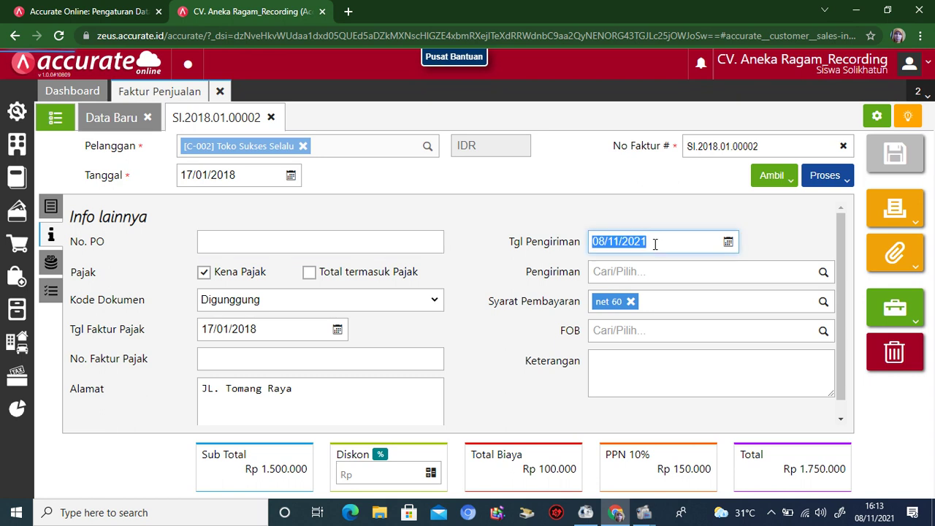
{"action": "type", "text": "17/01/2"}
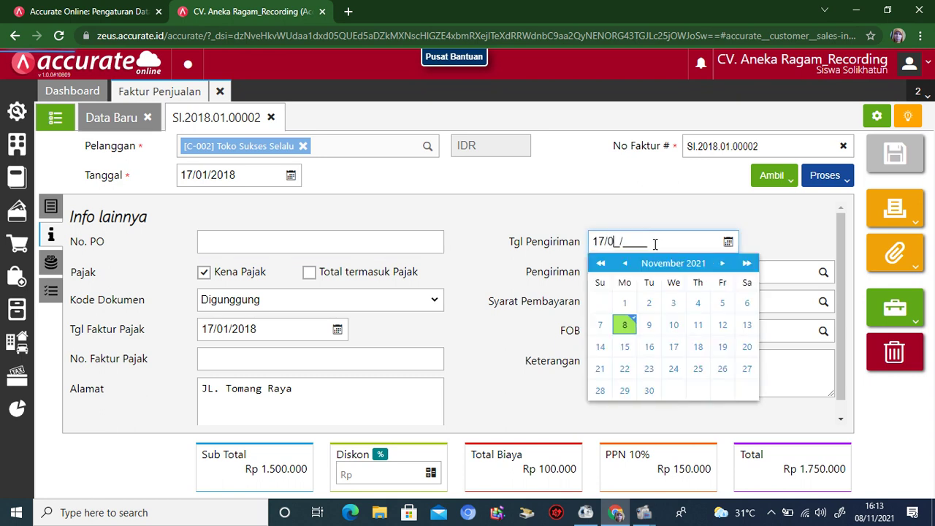
{"action": "type", "text": "018"}
{"action": "left_click_drag", "start_coordinate": [653, 244], "coordinate": [590, 215]}
{"action": "left_click", "coordinate": [589, 209]}
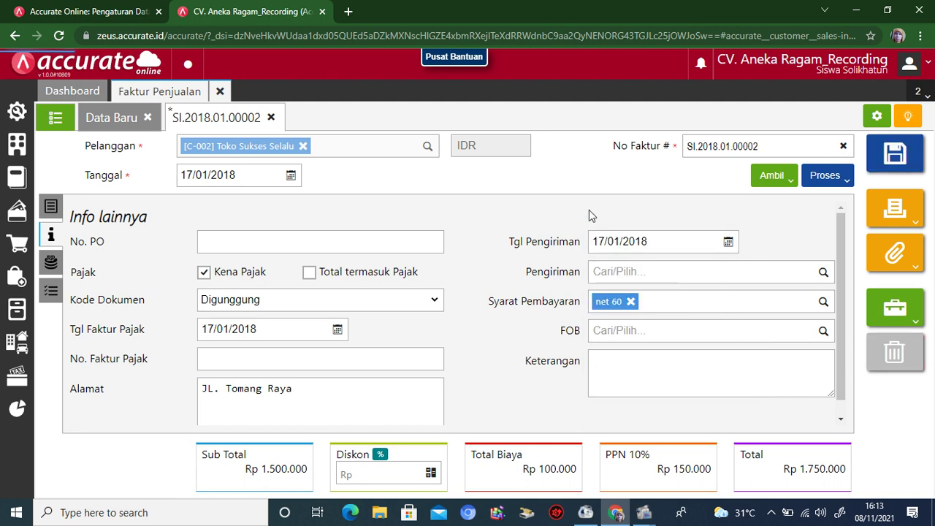
{"action": "left_click", "coordinate": [896, 155]}
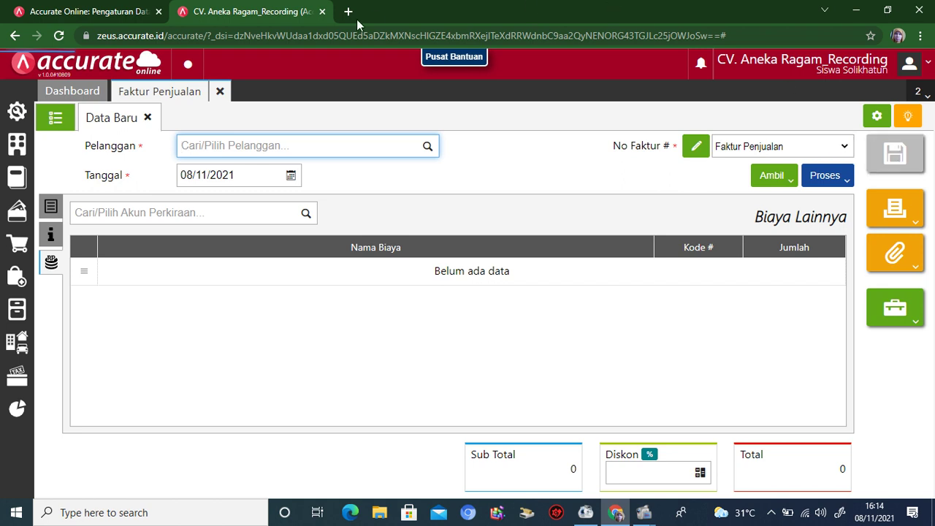
{"action": "left_click", "coordinate": [221, 95]}
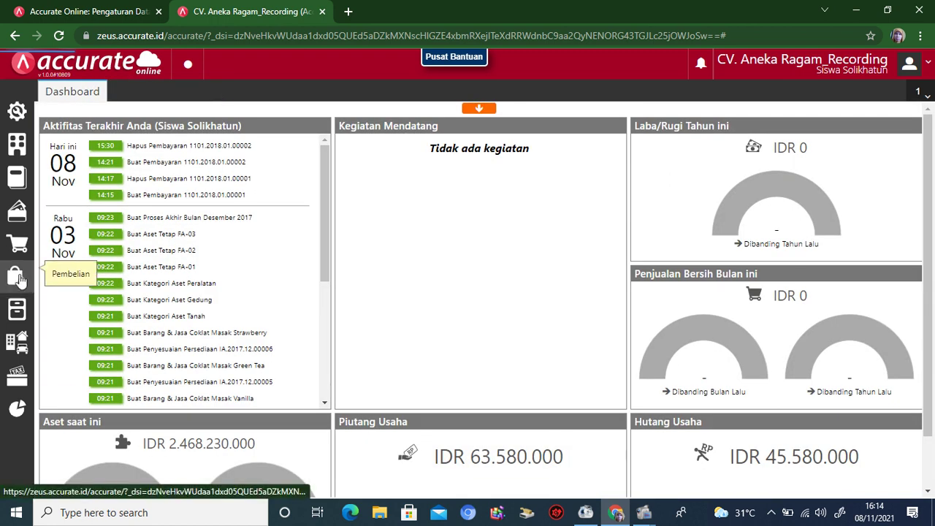
Start a new sales receipt (Penerimaan Penjualan) from customer Toko Sukses Selalu, deposited to Bank
{"action": "left_click", "coordinate": [18, 249]}
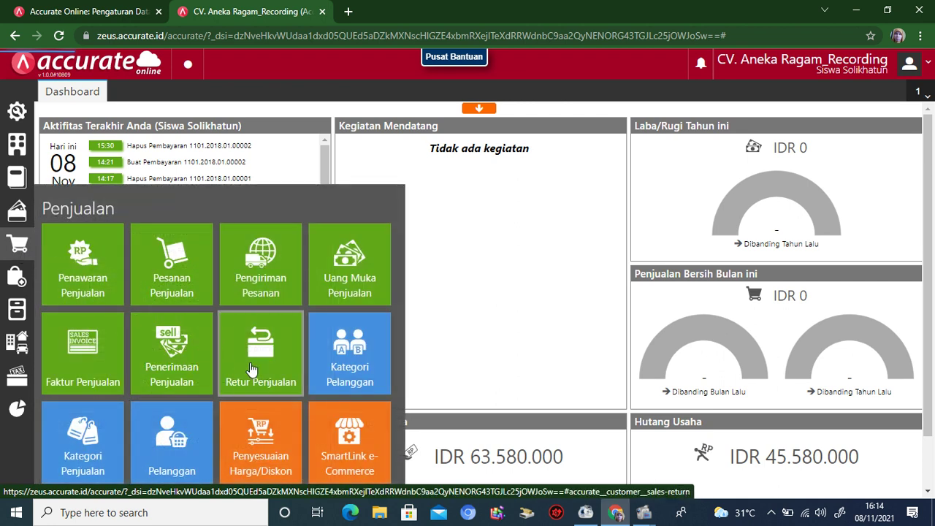
{"action": "left_click", "coordinate": [175, 347]}
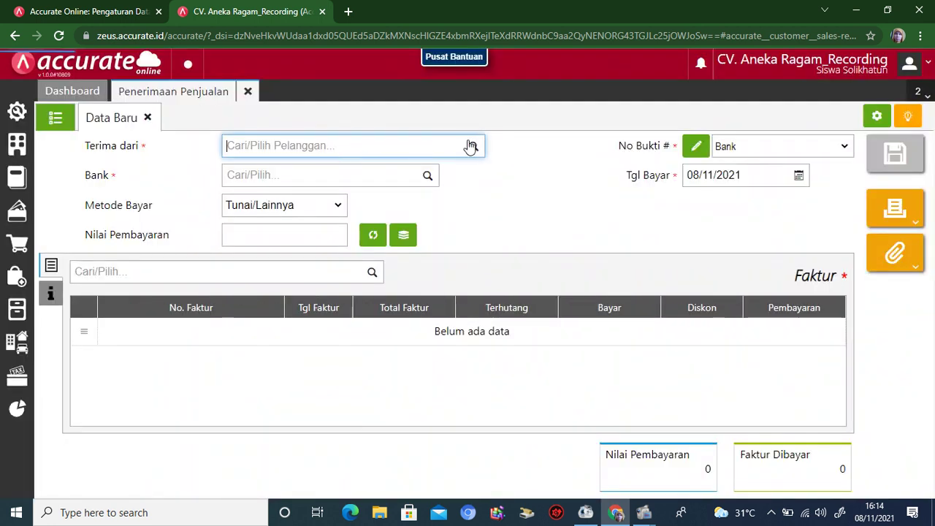
{"action": "left_click", "coordinate": [473, 147]}
{"action": "left_click", "coordinate": [473, 147]}
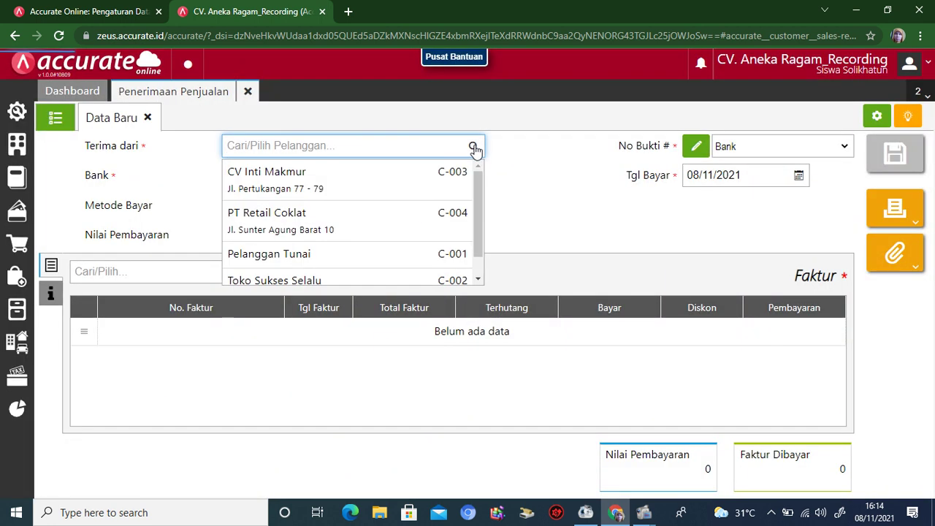
{"action": "left_click", "coordinate": [380, 283]}
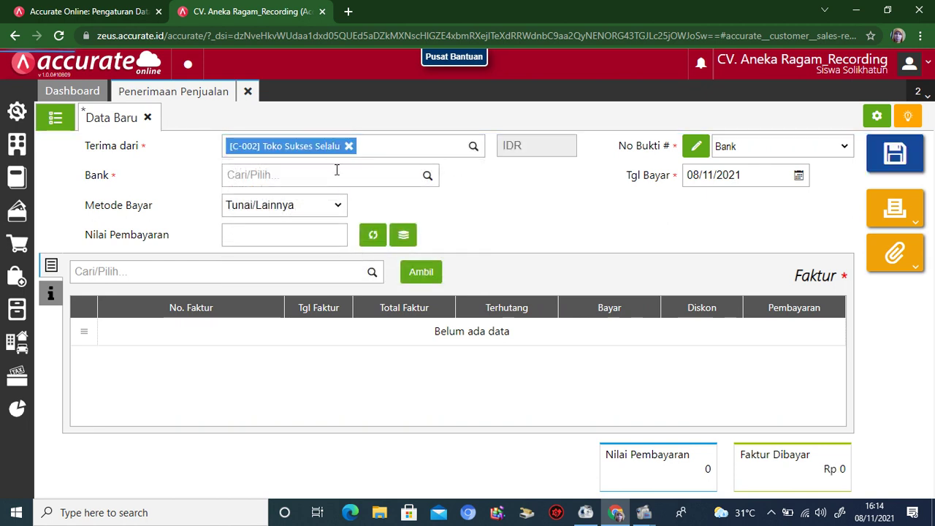
{"action": "left_click", "coordinate": [337, 173]}
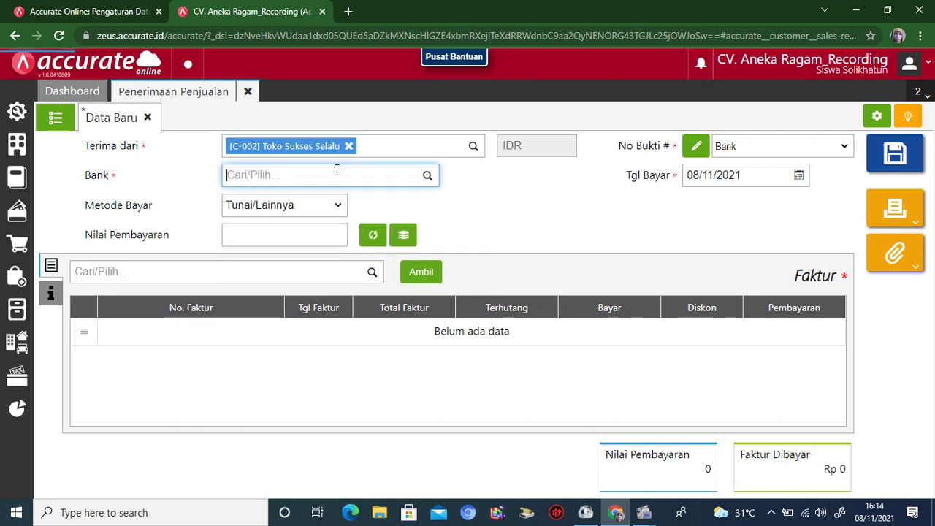
{"action": "left_click", "coordinate": [428, 176]}
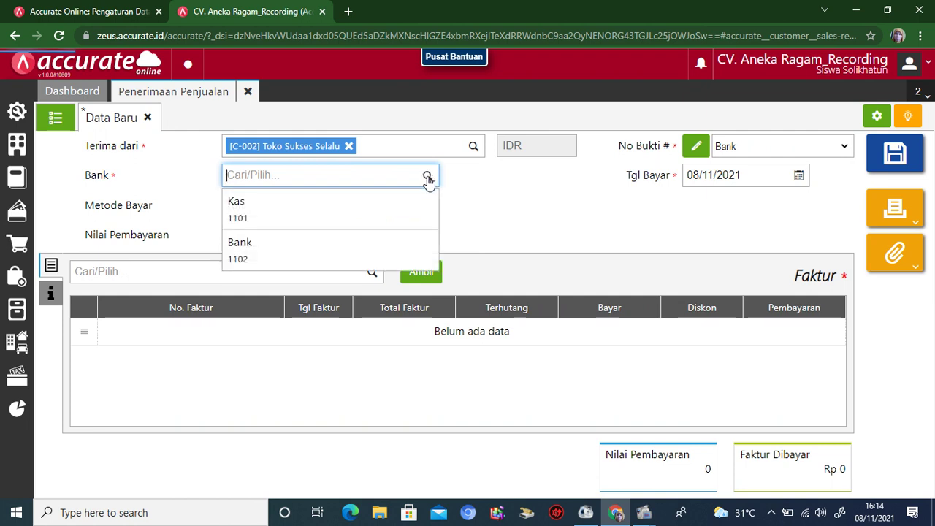
{"action": "left_click", "coordinate": [303, 256]}
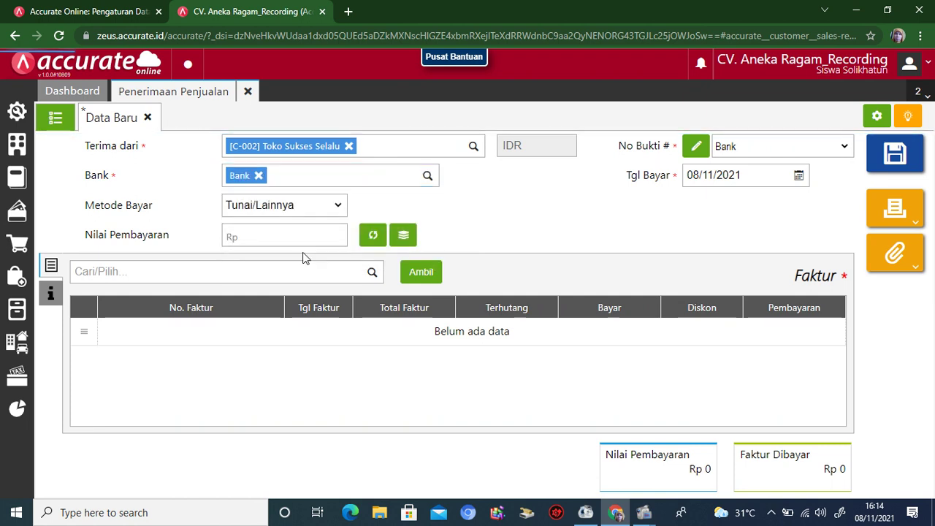
Bring only the unpaid invoice dated 17/01/2018 into the receipt and fill the payment value with Rp 1.750.000
{"action": "left_click", "coordinate": [423, 280]}
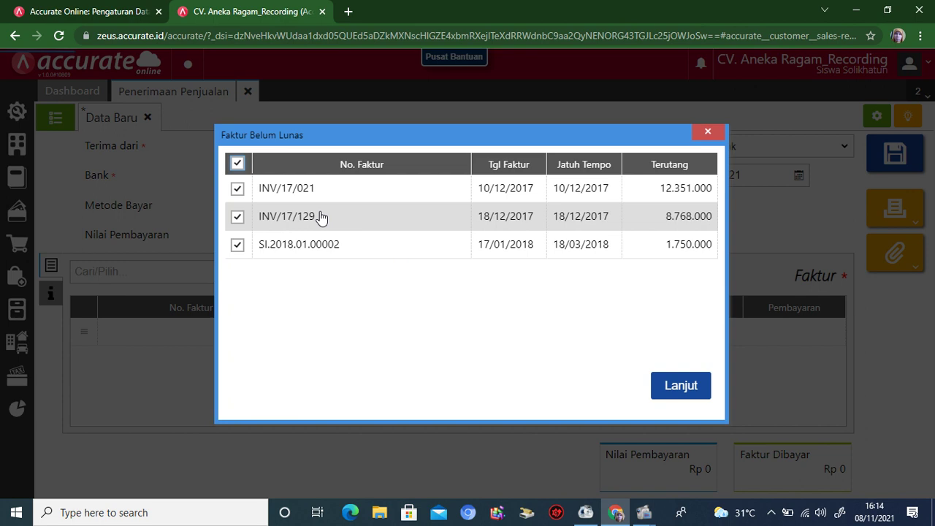
{"action": "left_click", "coordinate": [238, 190]}
{"action": "left_click", "coordinate": [238, 218]}
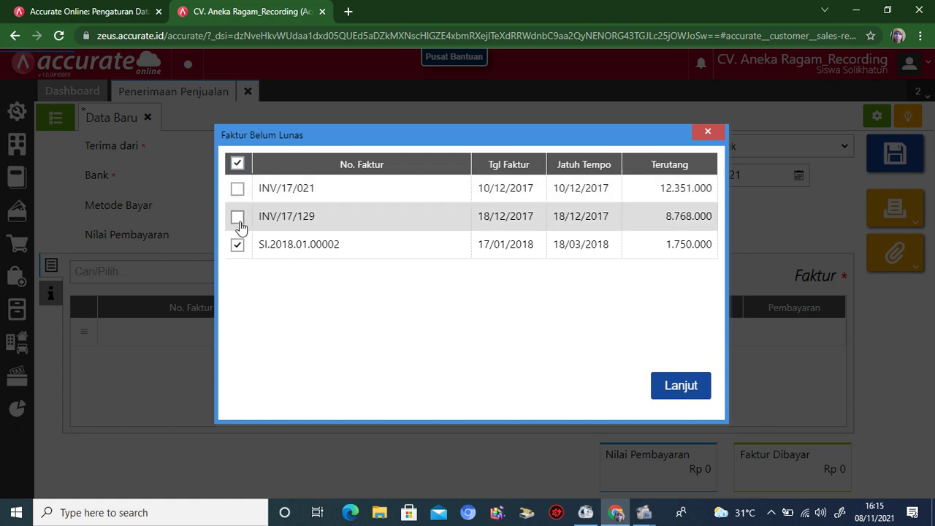
{"action": "left_click", "coordinate": [680, 388]}
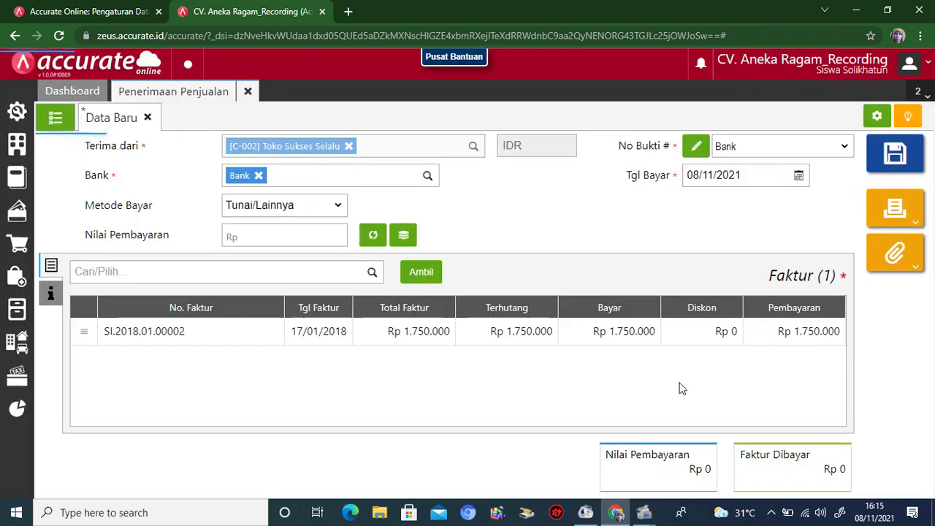
{"action": "left_click", "coordinate": [372, 237]}
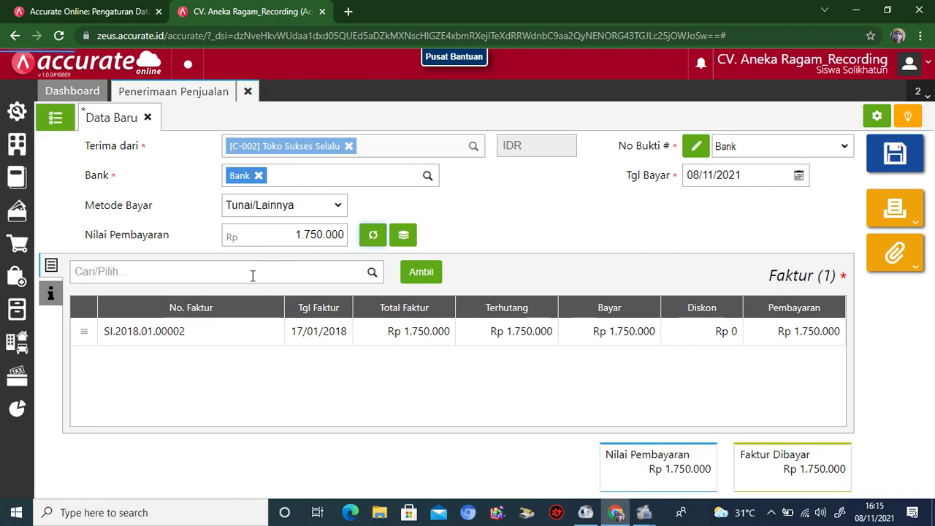
Enter the description "Penerimaan penjualan tunai", save the receipt by previewing it in the Penerimaan Penjualan - Default design, and close the preview
{"action": "left_click", "coordinate": [48, 295]}
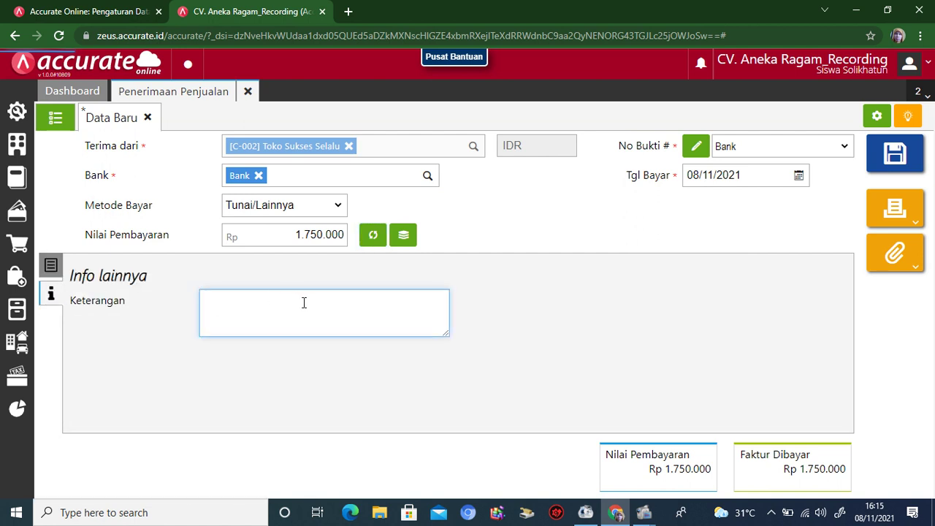
{"action": "type", "text": "Penerimaan pe"}
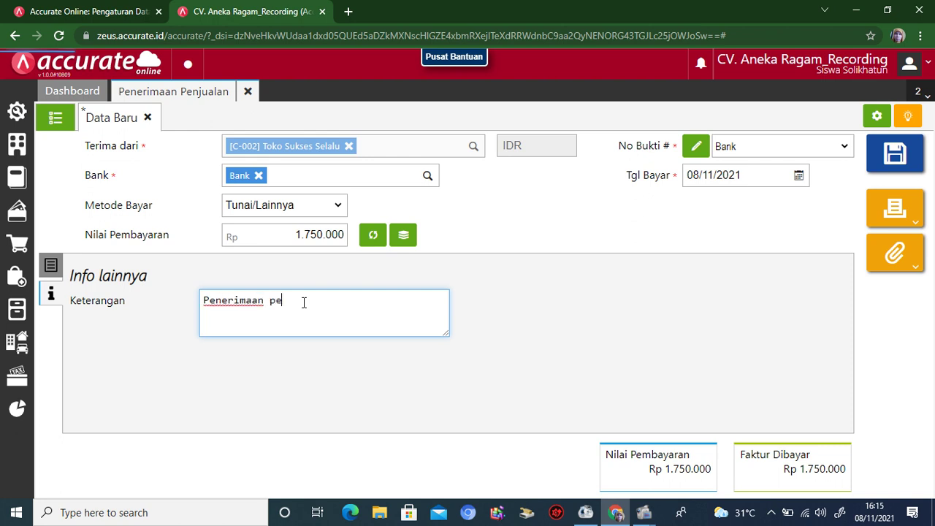
{"action": "type", "text": "njualan tunai"}
{"action": "left_click", "coordinate": [890, 214]}
{"action": "left_click", "coordinate": [802, 242]}
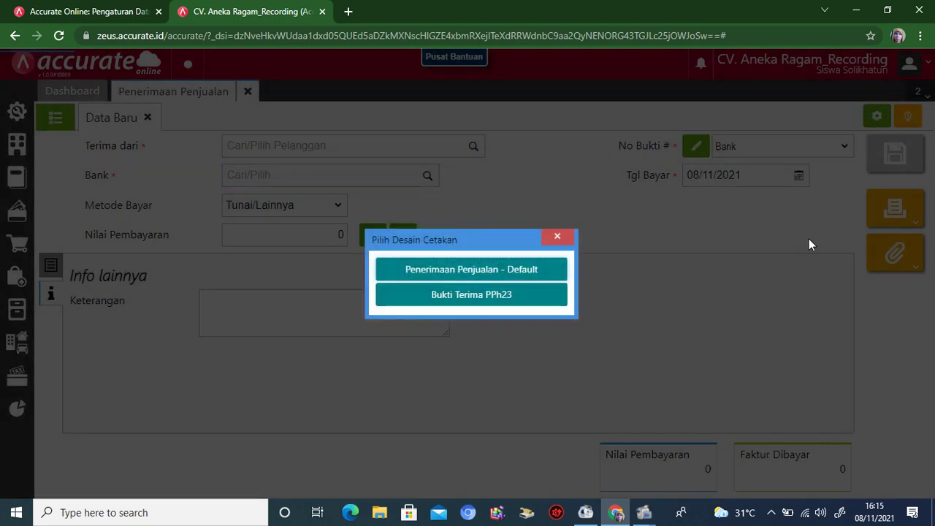
{"action": "left_click", "coordinate": [536, 270]}
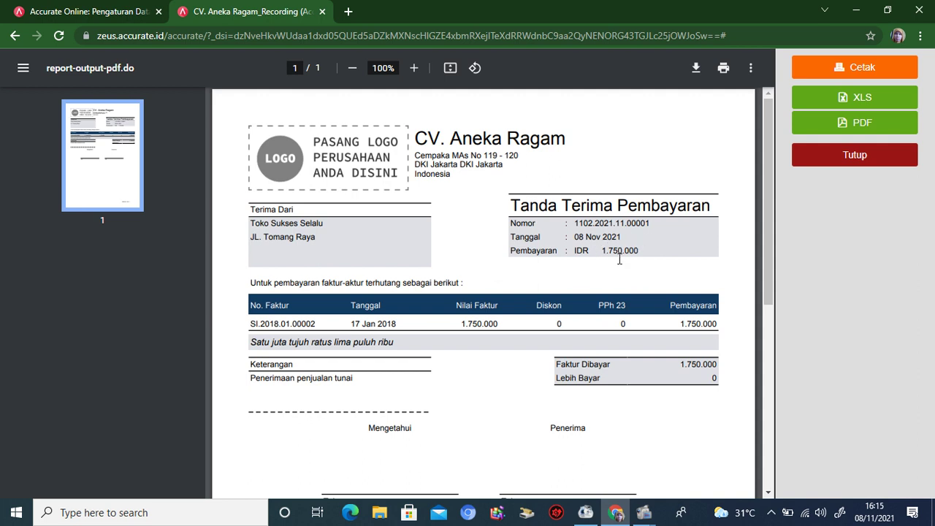
{"action": "left_click", "coordinate": [836, 157]}
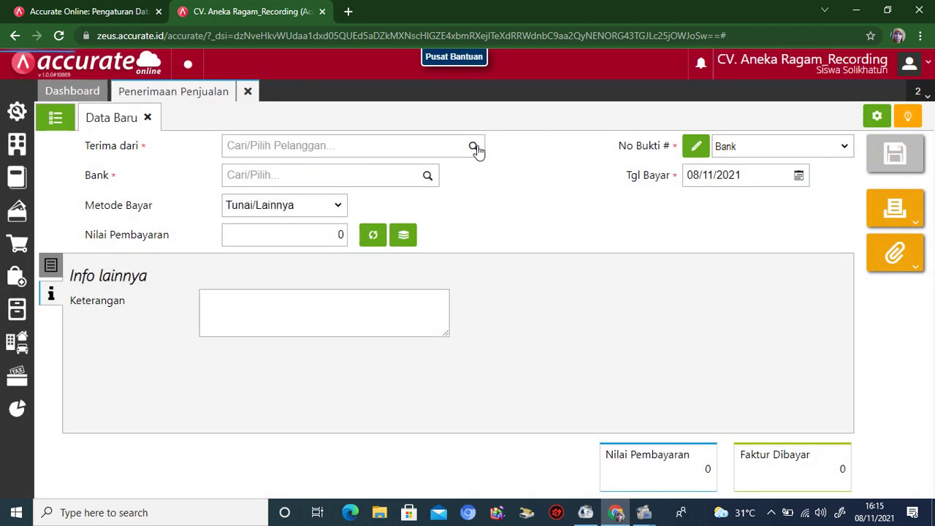
Reopen the saved Toko Sukses Selalu receipt, set its payment date (Tgl Bayar) to 17/01/2018, and save it
{"action": "left_click", "coordinate": [55, 119]}
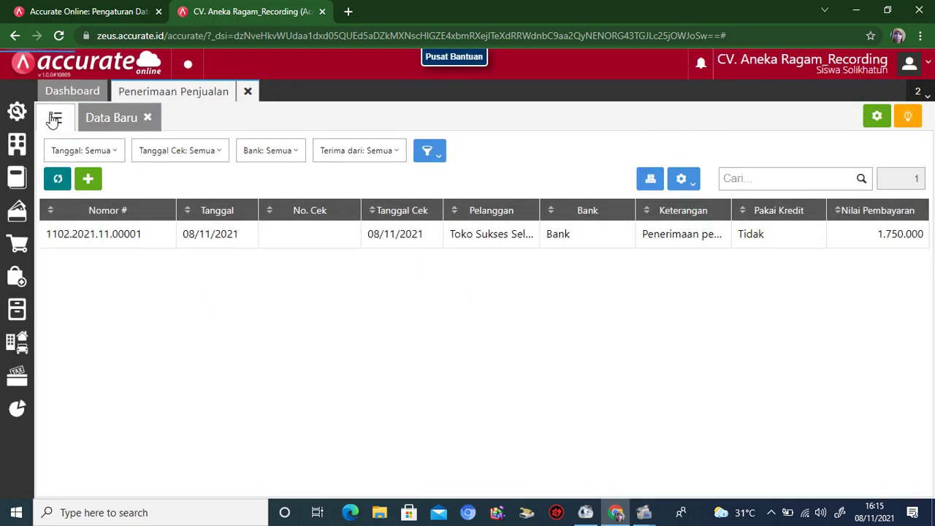
{"action": "left_click", "coordinate": [105, 235]}
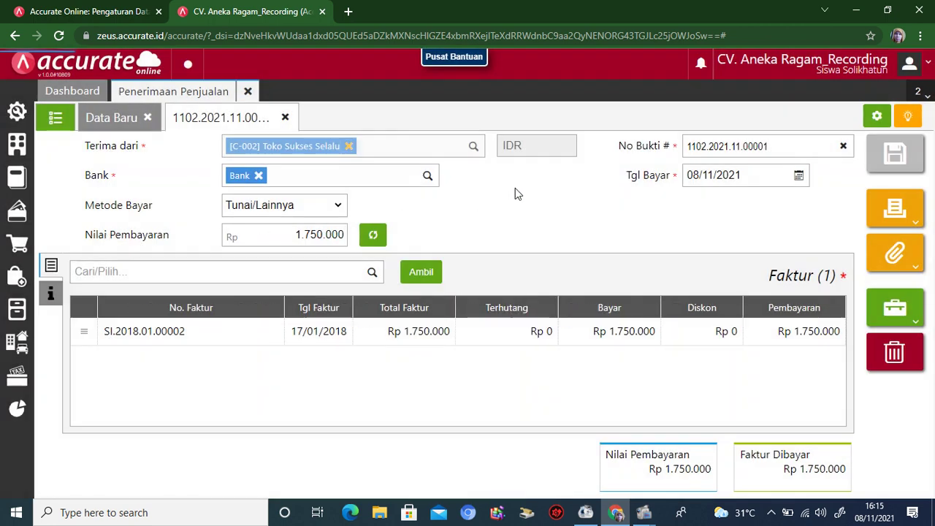
{"action": "left_click", "coordinate": [752, 176]}
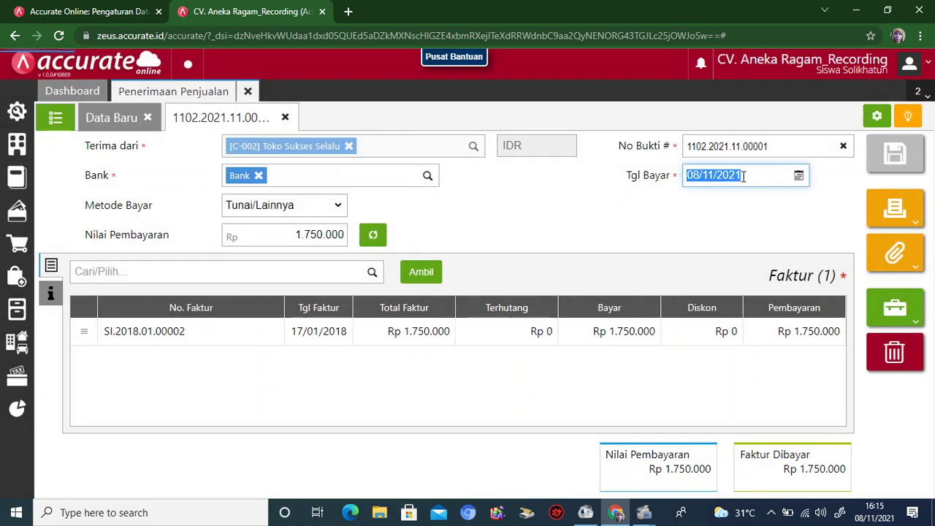
{"action": "type", "text": "17/0"}
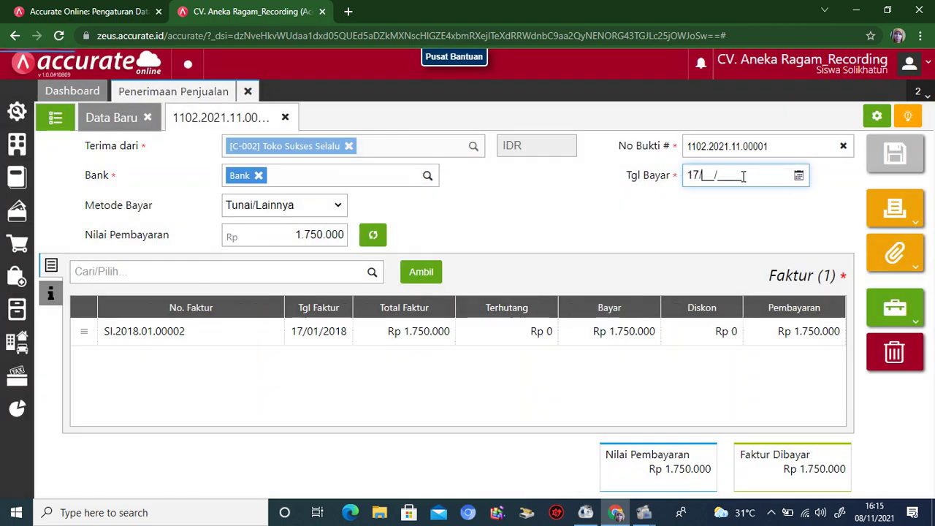
{"action": "type", "text": "1/2018"}
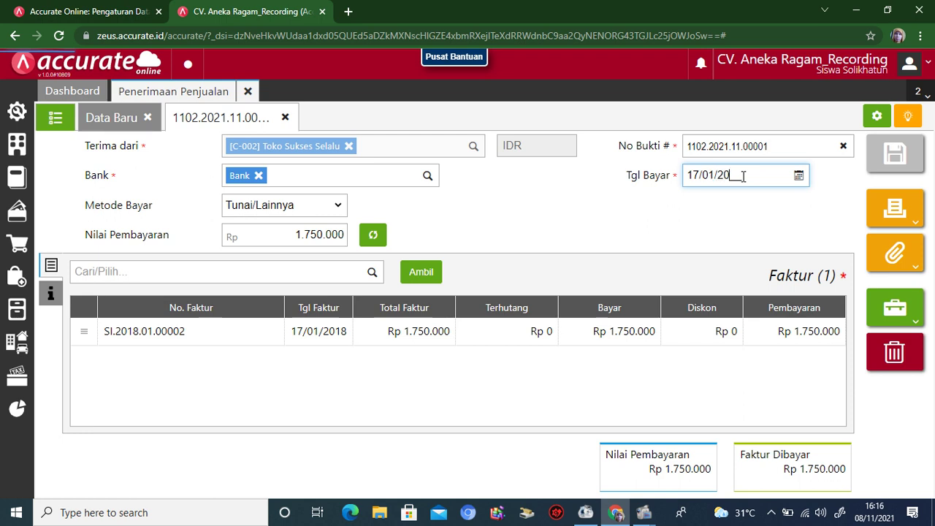
{"action": "left_click", "coordinate": [629, 234]}
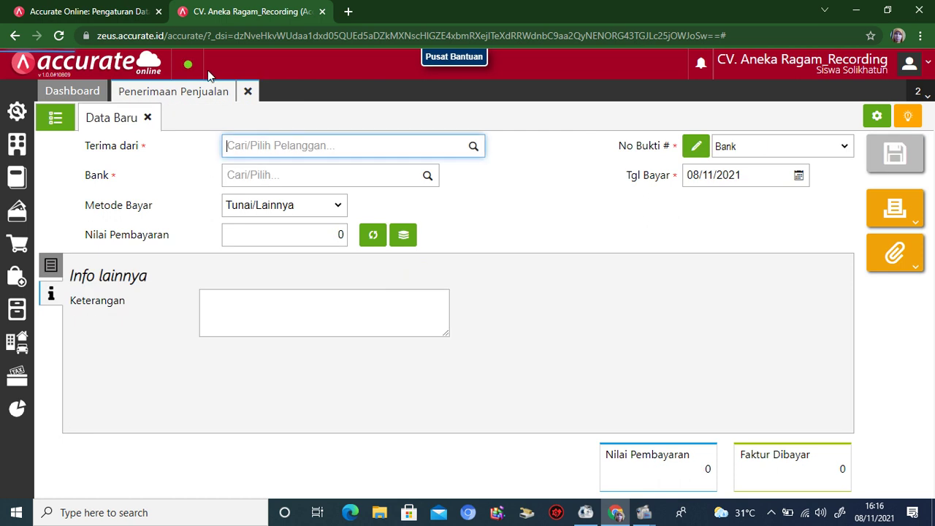
{"action": "left_click", "coordinate": [248, 92]}
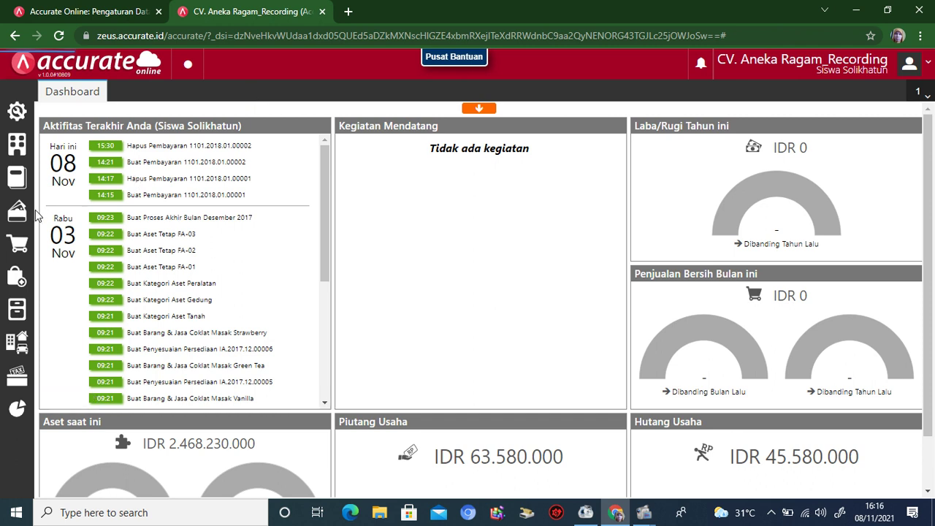
Start a new sales receipt (Penerimaan Penjualan) from PT Retail Coklat, deposited to Bank, with payment date (Tgl Bayar) 18/01/2018
{"action": "left_click", "coordinate": [18, 245]}
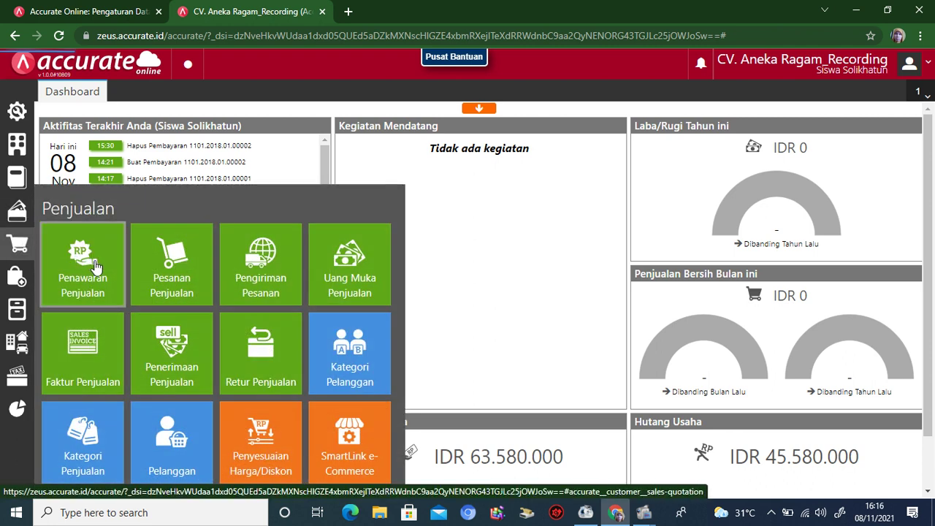
{"action": "left_click", "coordinate": [174, 354]}
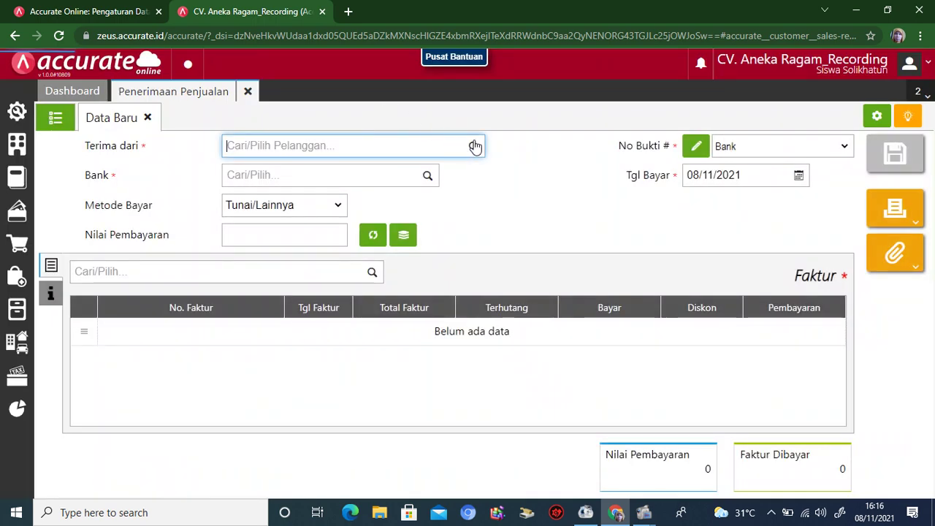
{"action": "left_click", "coordinate": [474, 146]}
{"action": "left_click", "coordinate": [474, 146]}
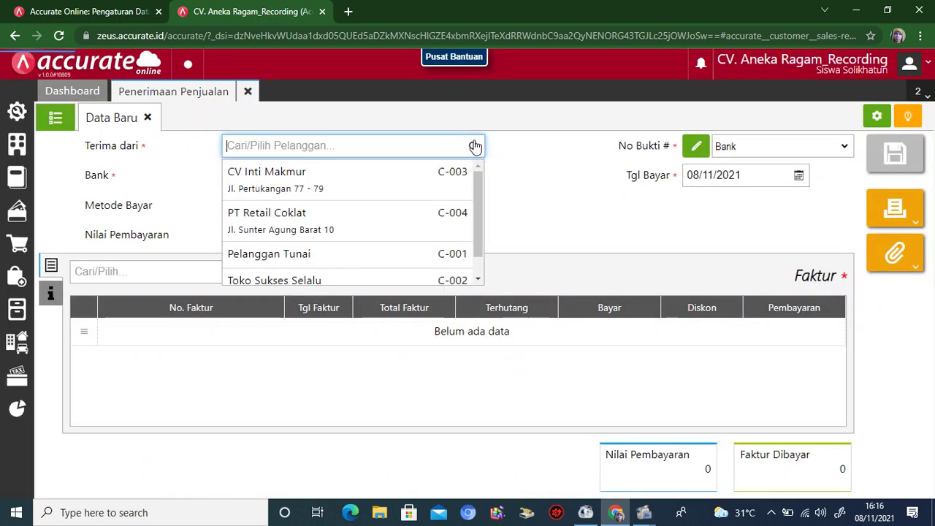
{"action": "left_click", "coordinate": [417, 219]}
{"action": "left_click", "coordinate": [428, 176]}
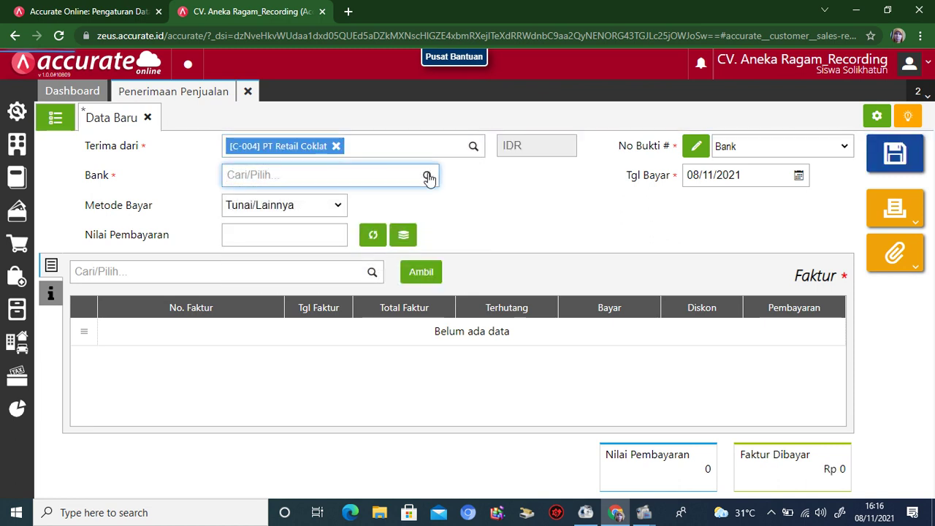
{"action": "left_click", "coordinate": [380, 253]}
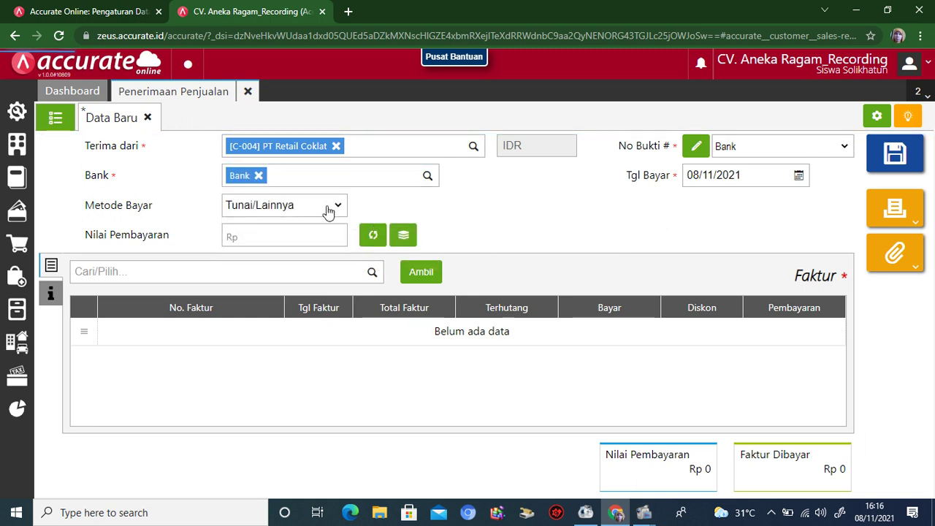
{"action": "left_click", "coordinate": [755, 173]}
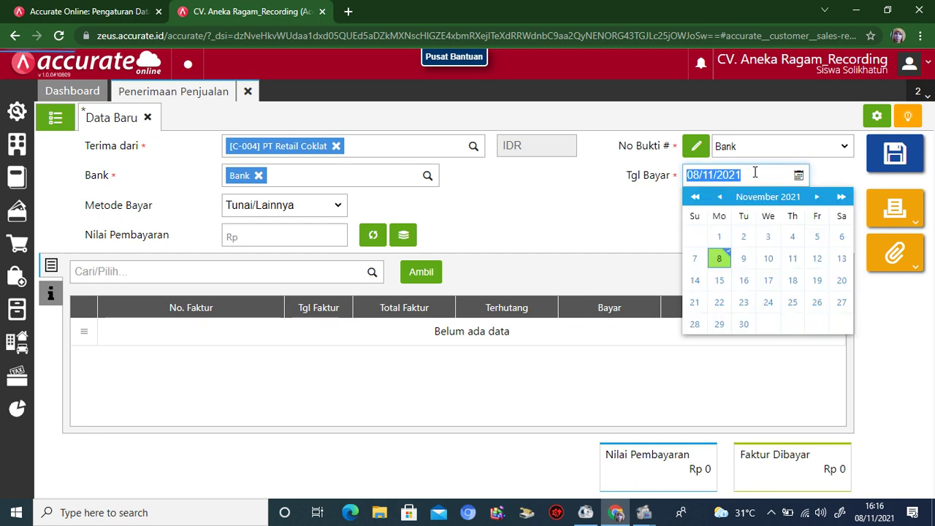
{"action": "type", "text": "1801201"}
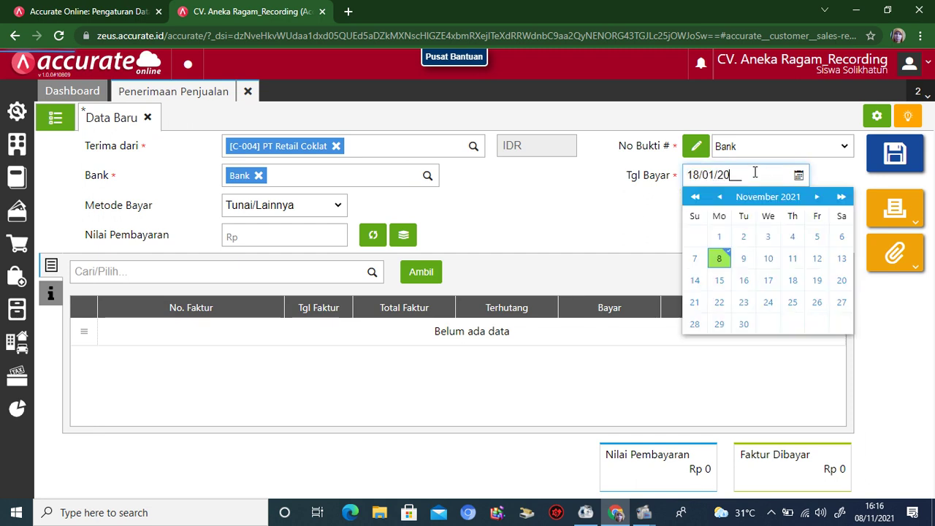
{"action": "left_click", "coordinate": [496, 226]}
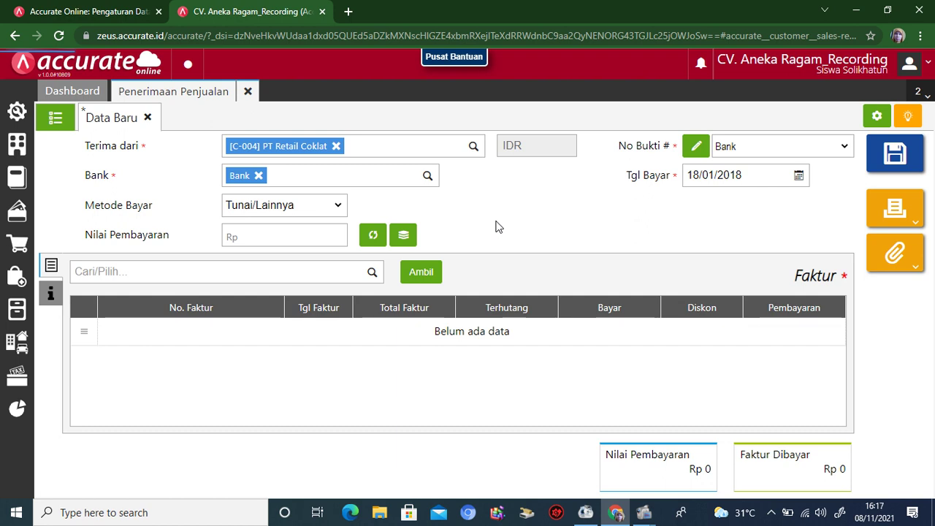
Bring the unpaid invoice dated 24/12/2017 into the receipt and fill the payment value with Rp 13.700.000
{"action": "left_click", "coordinate": [421, 273]}
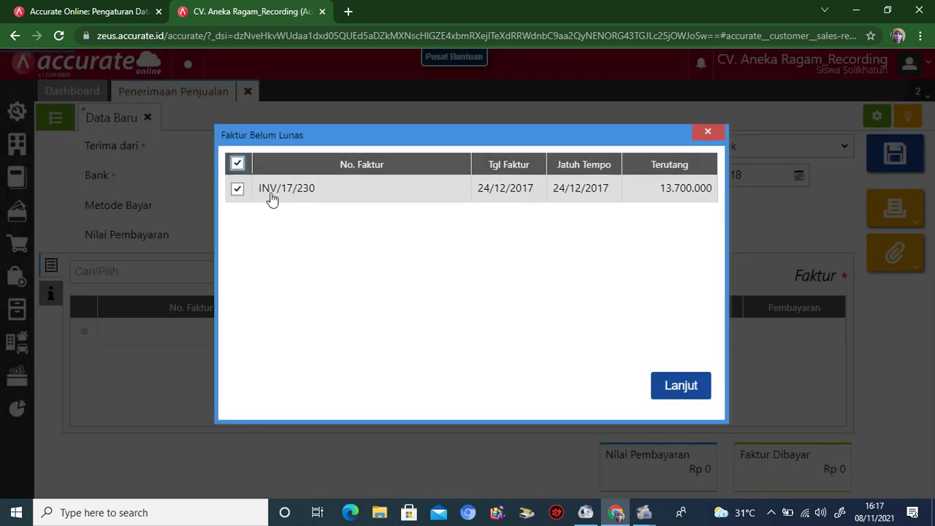
{"action": "left_click", "coordinate": [678, 385]}
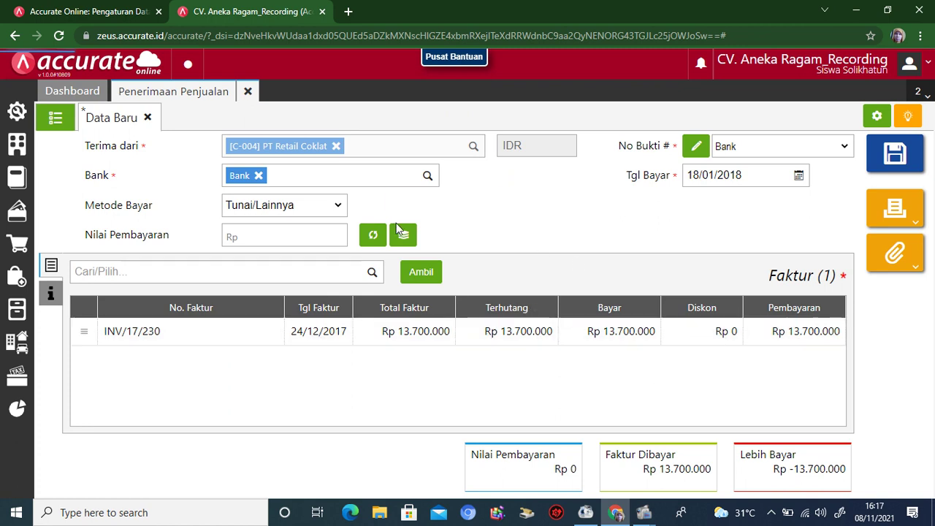
{"action": "left_click", "coordinate": [372, 236]}
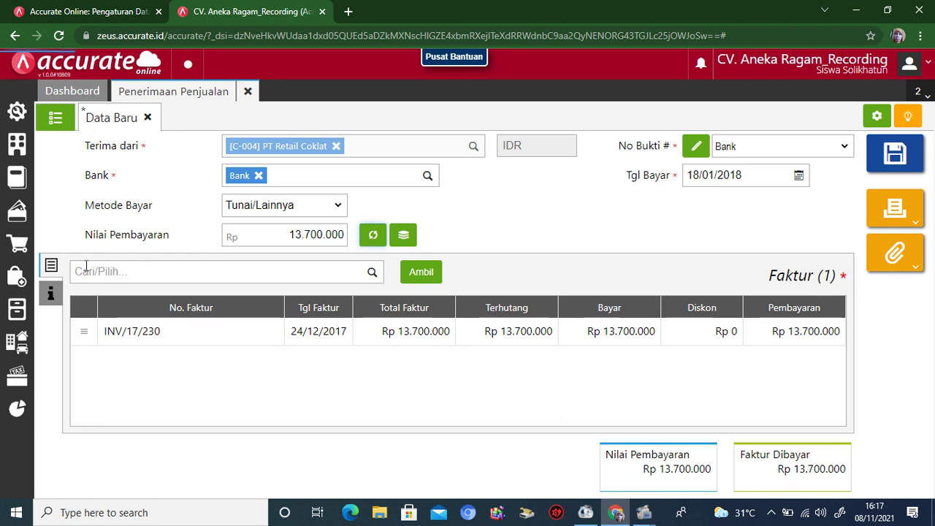
Enter the receipt's description (Keterangan) as "Pelunasan faktur" followed by the number of the invoice being paid
{"action": "left_click", "coordinate": [51, 295]}
{"action": "left_click", "coordinate": [286, 308]}
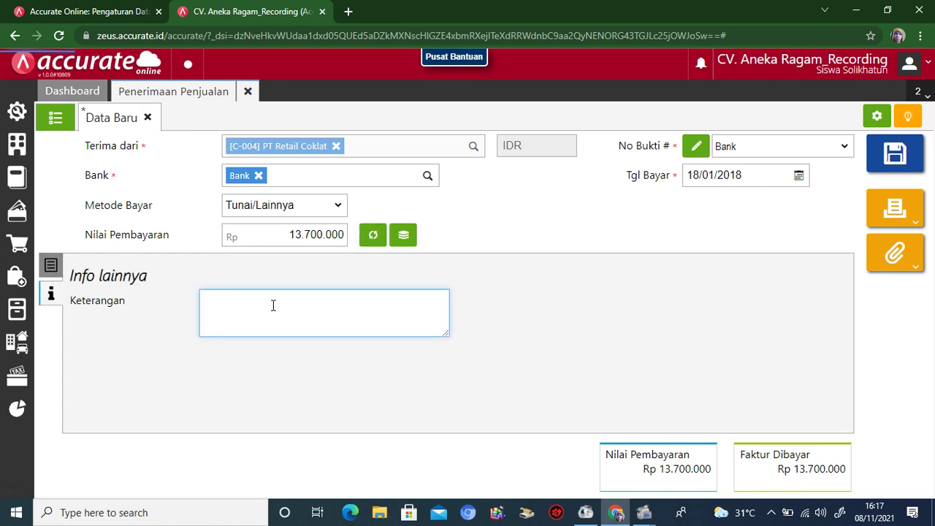
{"action": "type", "text": "Pelunasan faktur INV"}
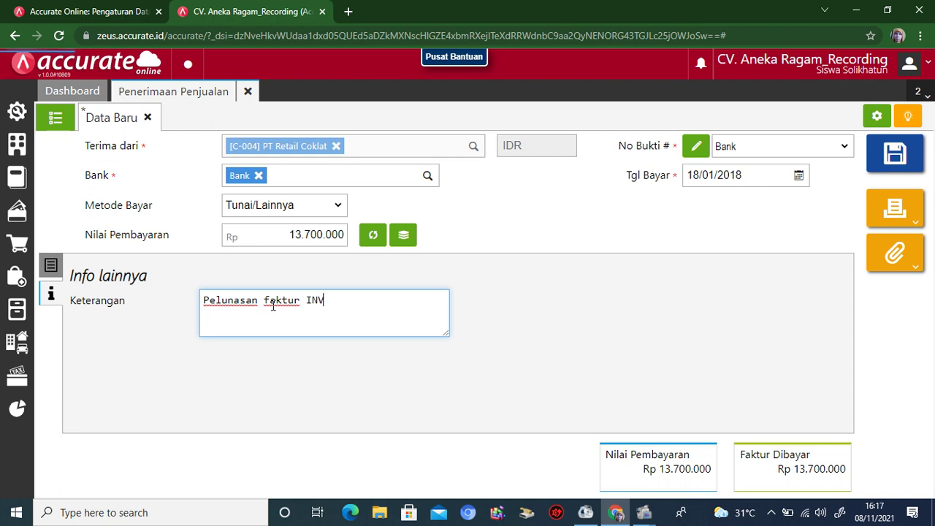
{"action": "type", "text": "/17/230"}
{"action": "left_click", "coordinate": [562, 348]}
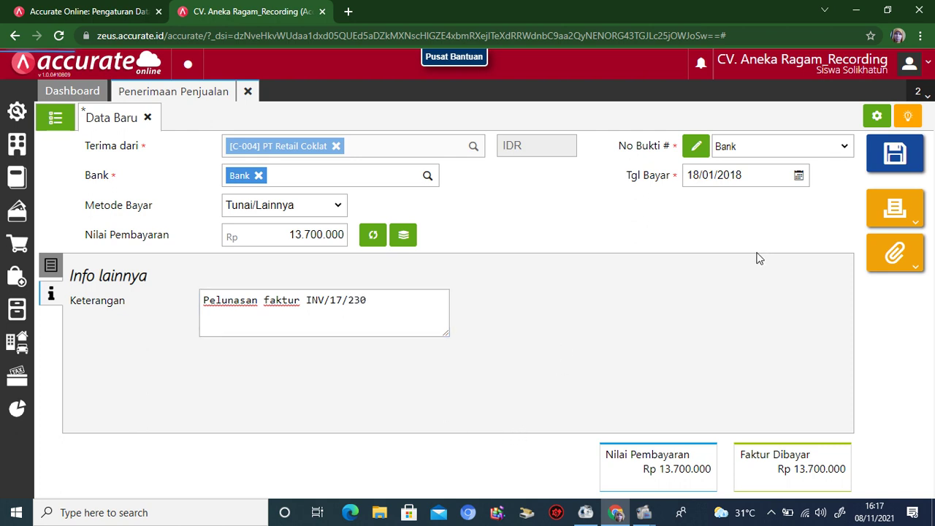
Save the receipt by previewing it in the Penerimaan Penjualan - Default design, and close the preview and the receipt form
{"action": "left_click", "coordinate": [890, 212]}
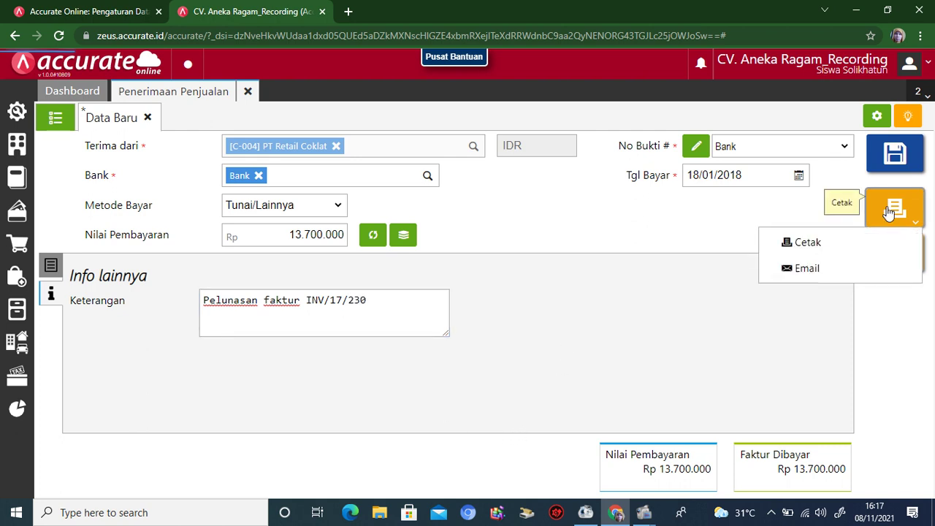
{"action": "left_click", "coordinate": [828, 248]}
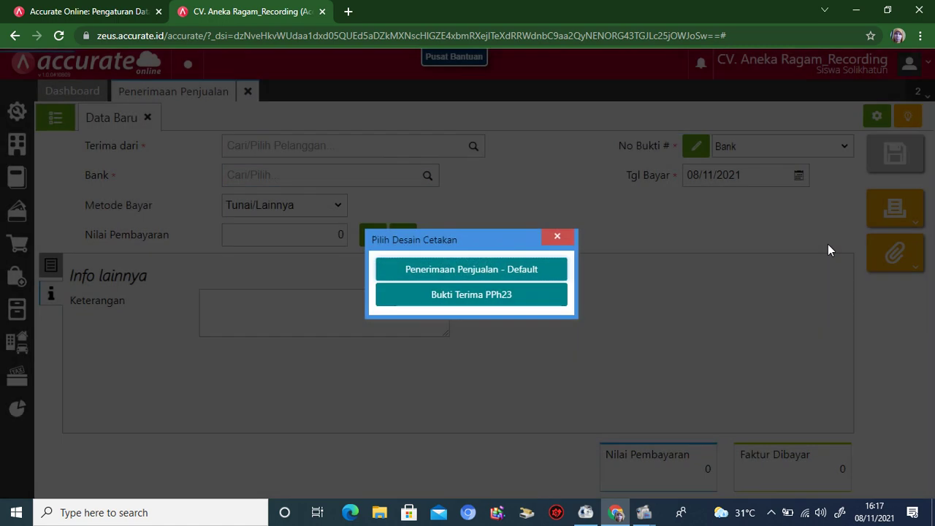
{"action": "left_click", "coordinate": [537, 270]}
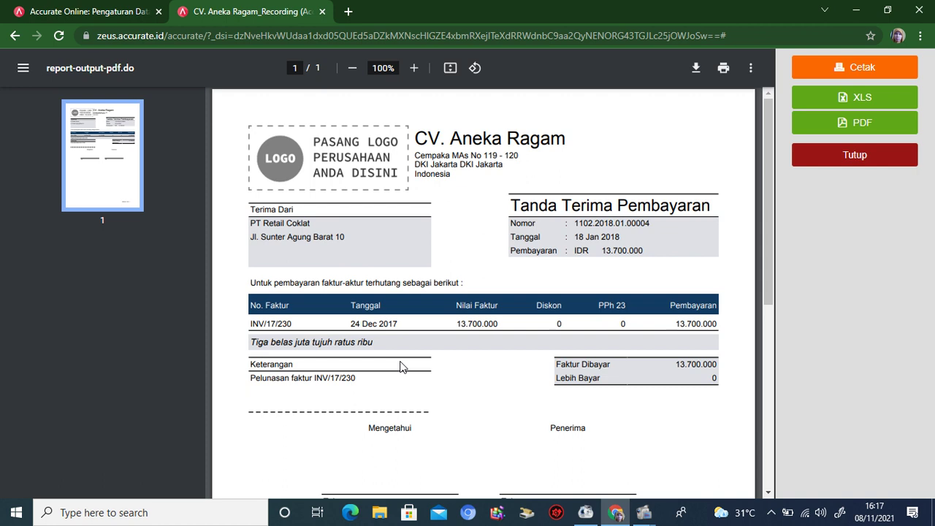
{"action": "left_click", "coordinate": [821, 160]}
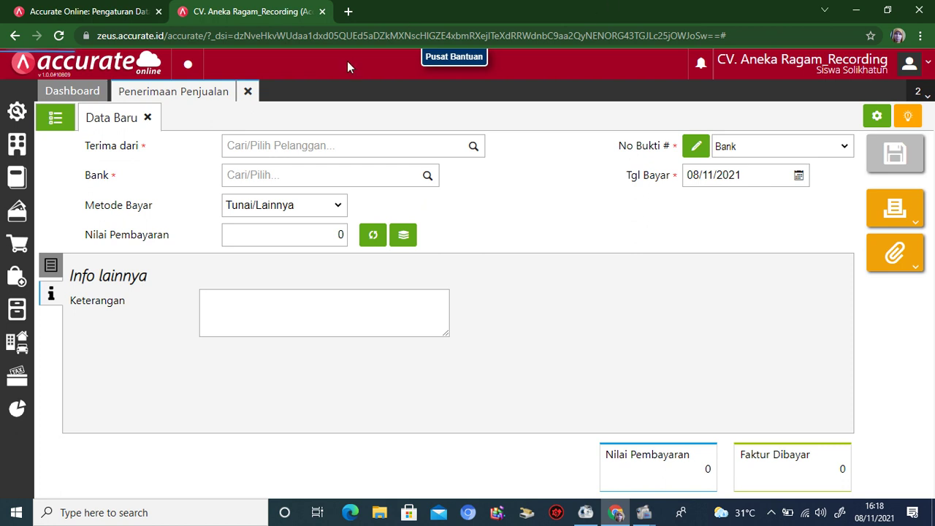
{"action": "left_click", "coordinate": [247, 91]}
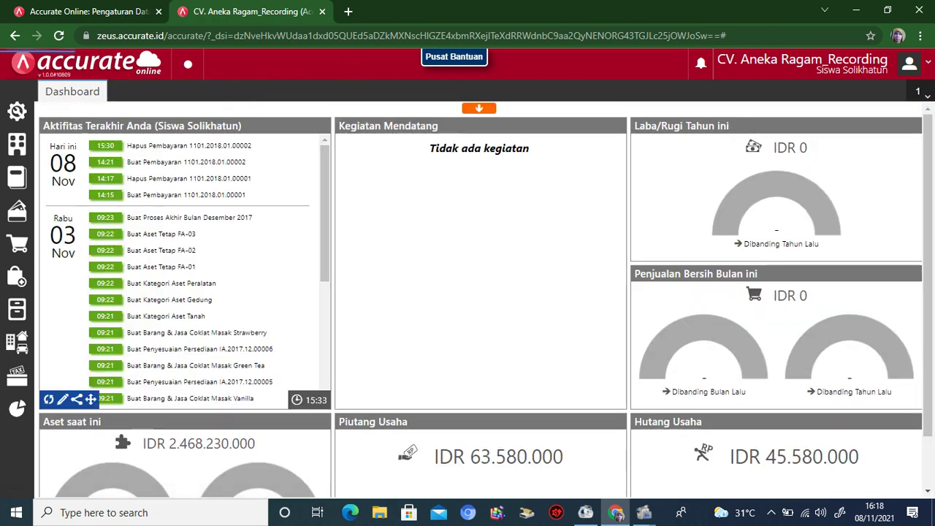
Start a new sales invoice (Faktur Penjualan) for customer PT Retail Coklat, dated 19/01/2018
{"action": "left_click", "coordinate": [20, 247]}
{"action": "left_click", "coordinate": [93, 348]}
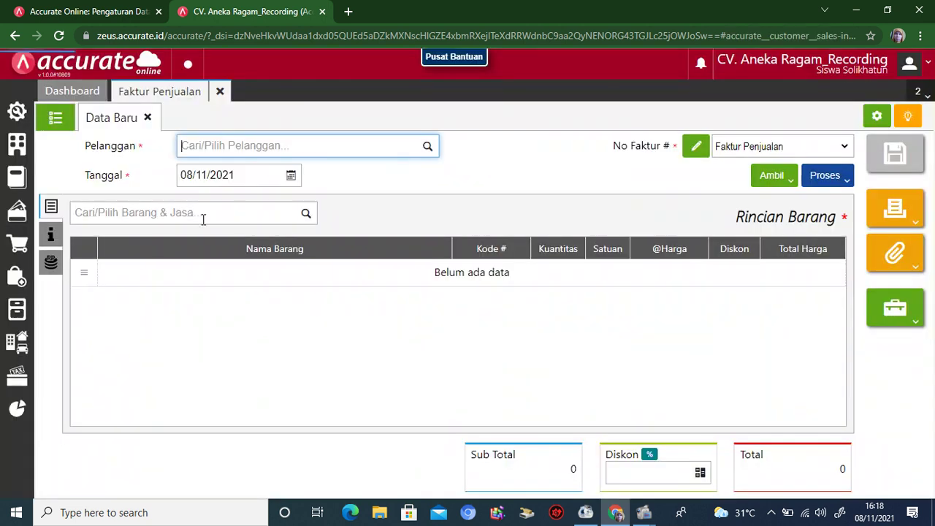
{"action": "left_click", "coordinate": [427, 147]}
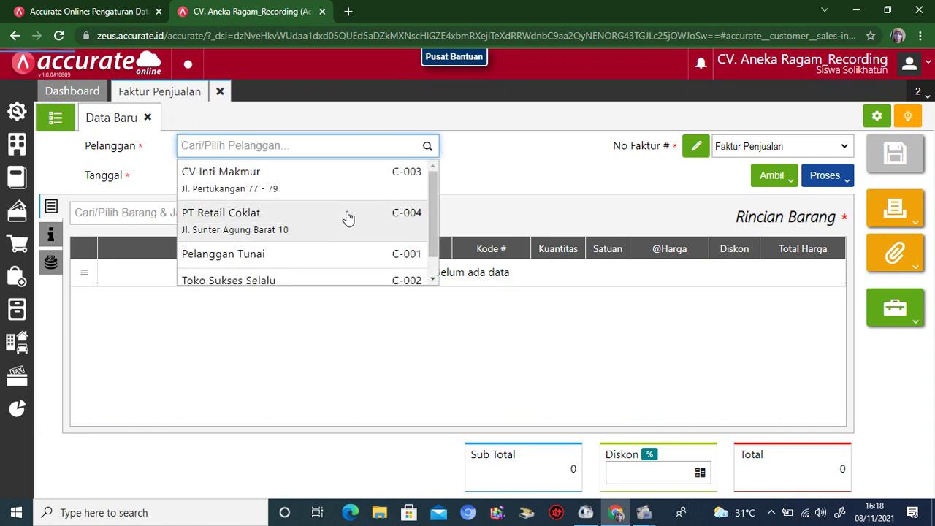
{"action": "left_click", "coordinate": [347, 218]}
{"action": "left_click", "coordinate": [253, 173]}
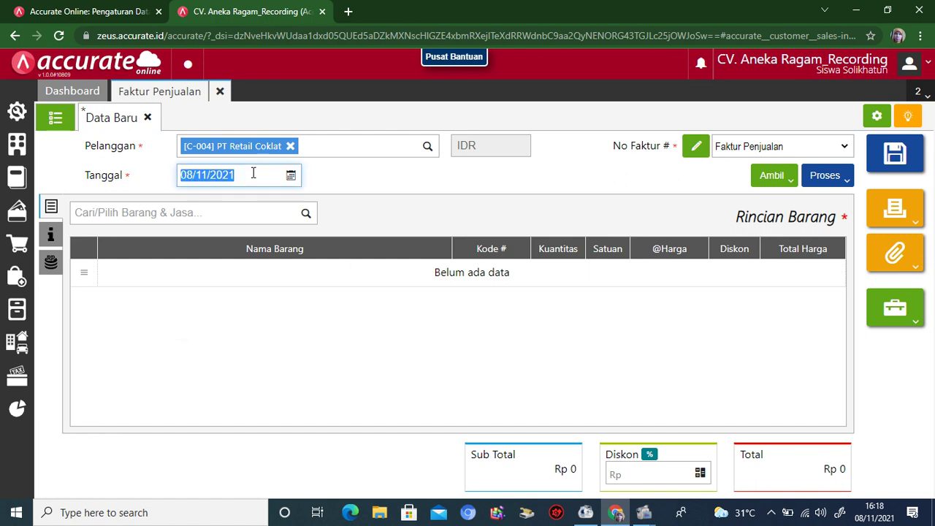
{"action": "type", "text": "19/01/201"}
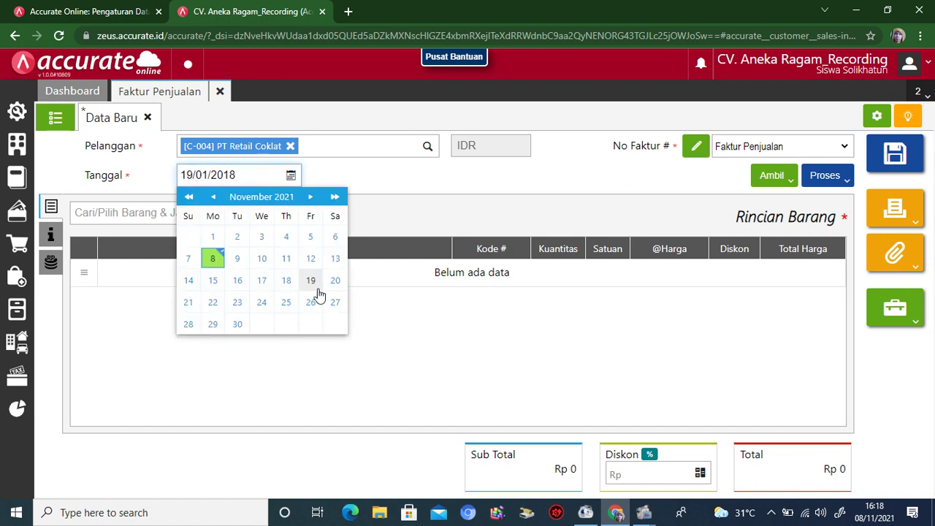
{"action": "left_click", "coordinate": [359, 362]}
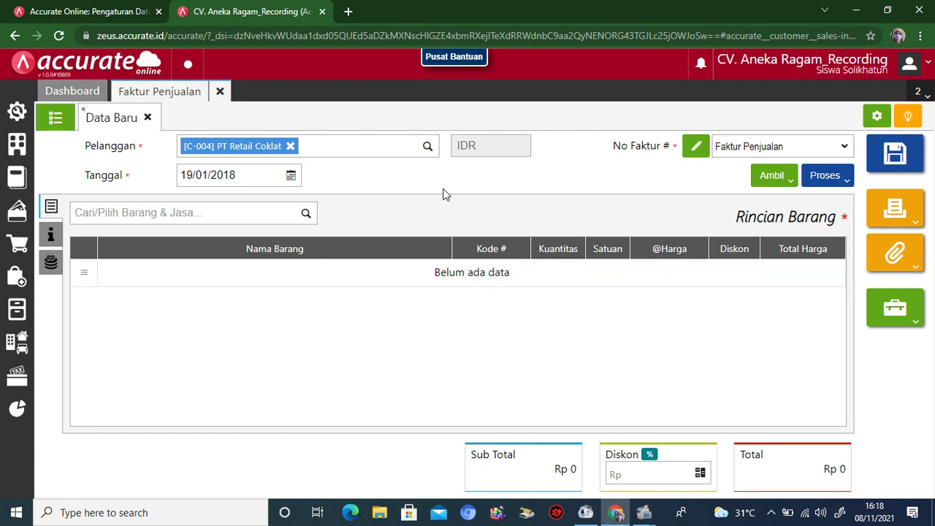
Add the item Bubuk Coklat (Choco-002) to the invoice with a quantity of 100 Bungkus
{"action": "left_click", "coordinate": [302, 214]}
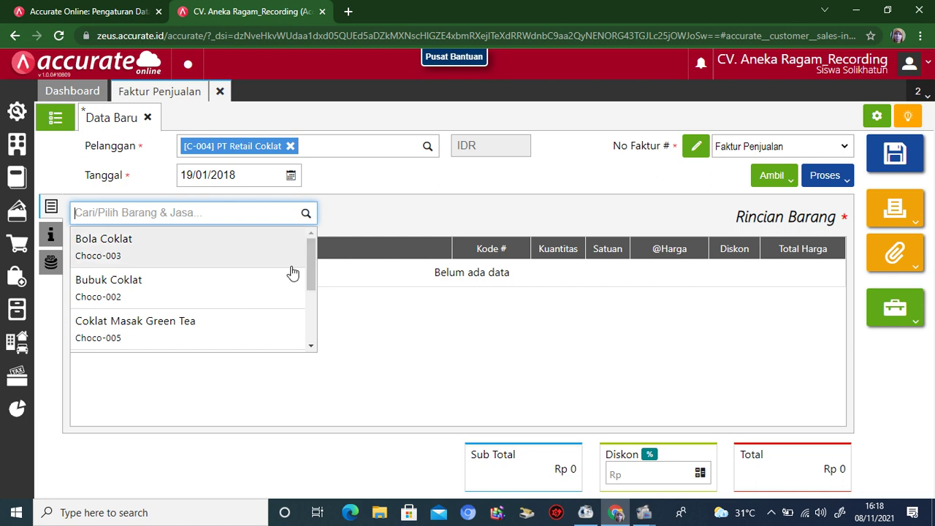
{"action": "left_click", "coordinate": [263, 298]}
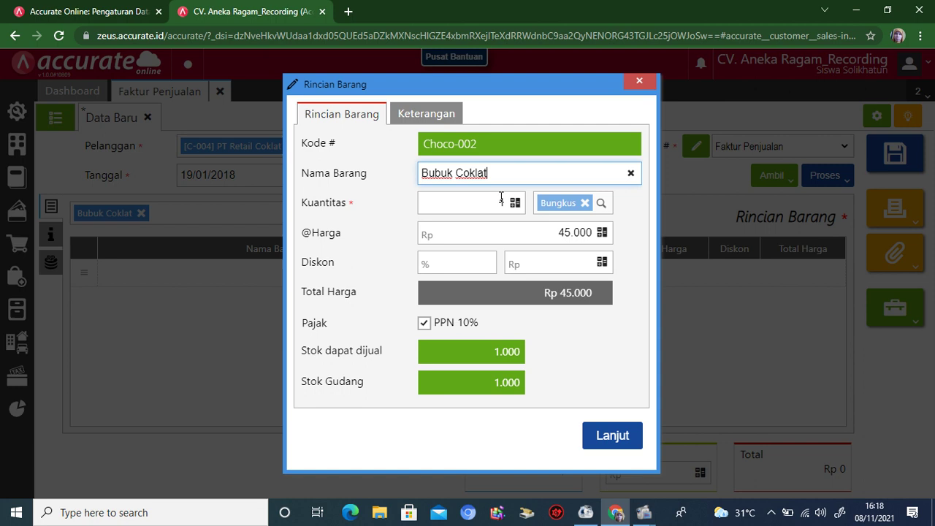
{"action": "left_click", "coordinate": [501, 198]}
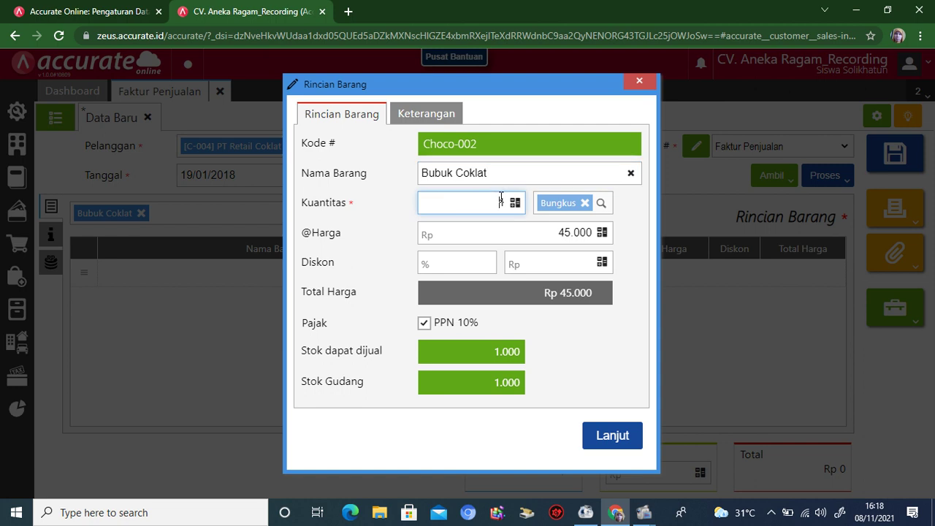
{"action": "type", "text": "100"}
{"action": "left_click", "coordinate": [605, 437]}
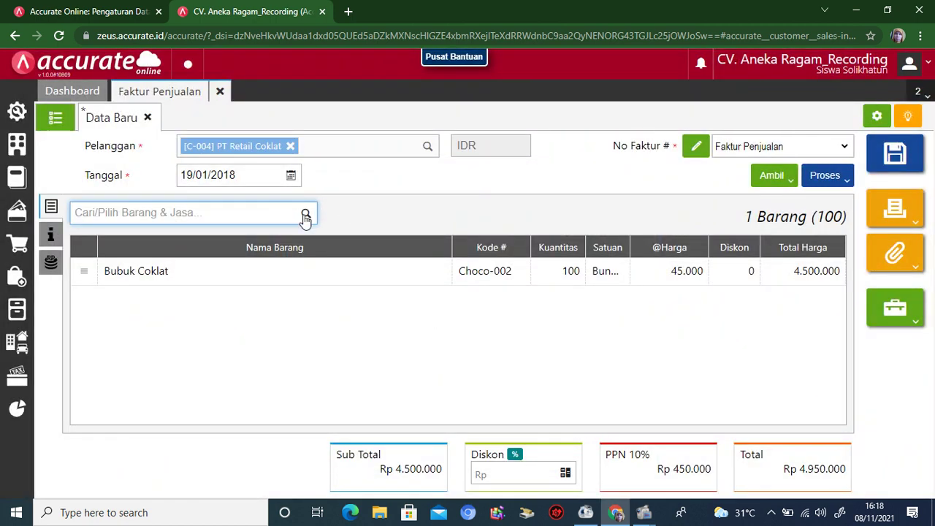
Add the item Coklat Masak Green Tea (Choco-005) to the invoice with a quantity of 20 PCS
{"action": "left_click", "coordinate": [305, 214]}
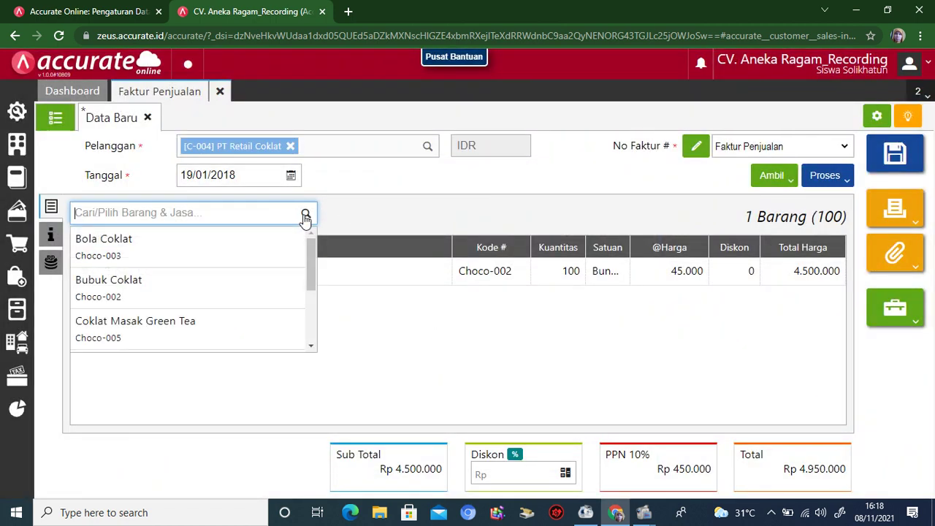
{"action": "left_click", "coordinate": [265, 335]}
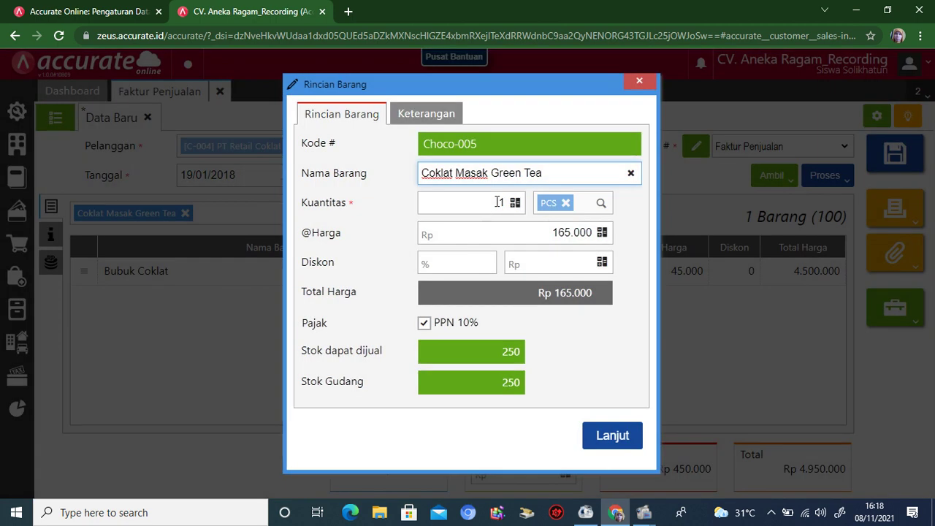
{"action": "double_click", "coordinate": [504, 202]}
{"action": "type", "text": "20"}
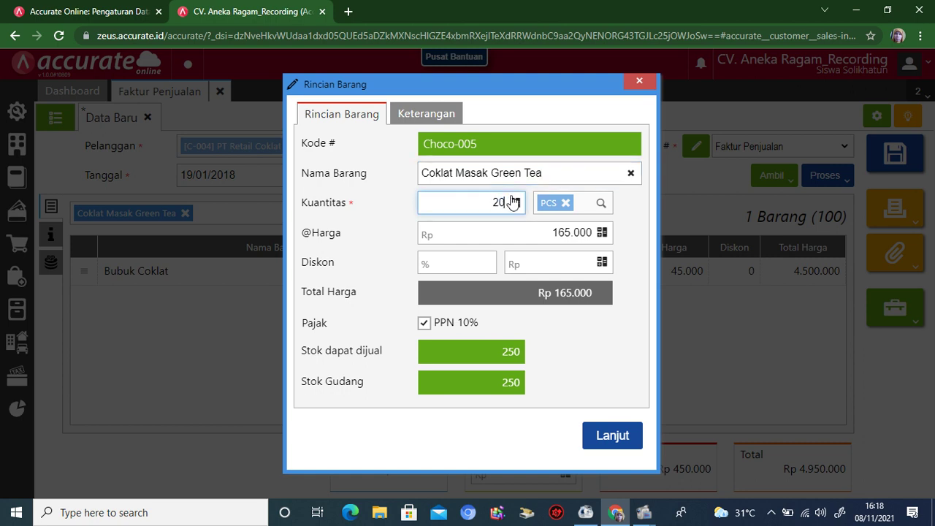
{"action": "left_click", "coordinate": [612, 436]}
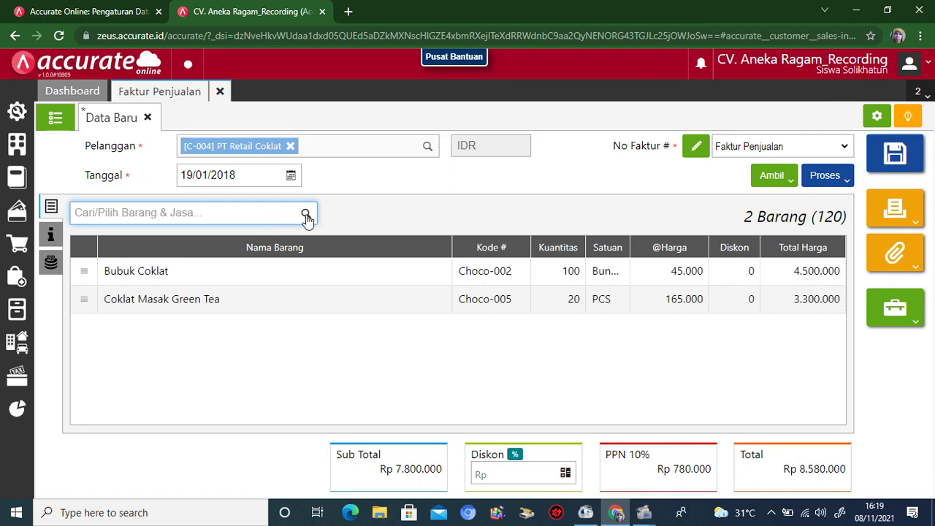
Add the item Coklat Masak Strawberry (Choco-006) to the invoice with a quantity of 20 PCS
{"action": "left_click", "coordinate": [306, 215]}
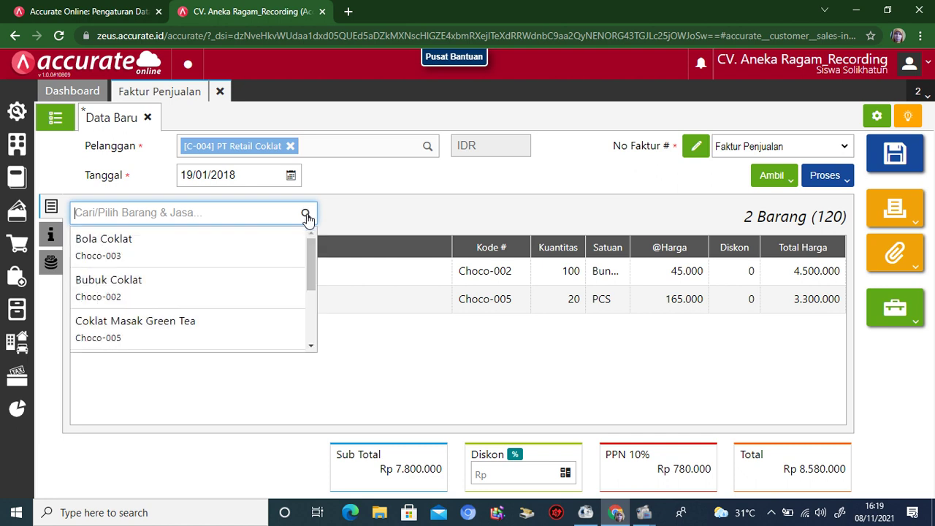
{"action": "left_click_drag", "start_coordinate": [308, 257], "coordinate": [312, 326]}
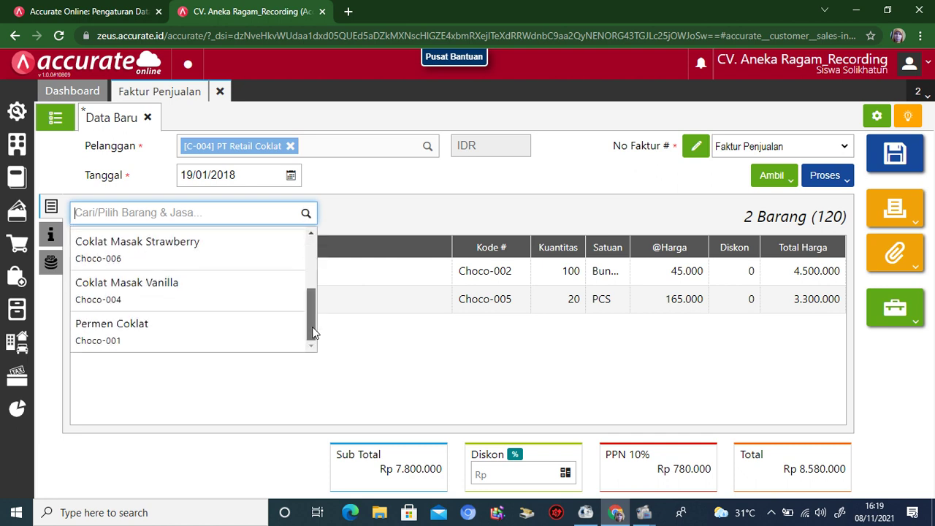
{"action": "left_click", "coordinate": [286, 254]}
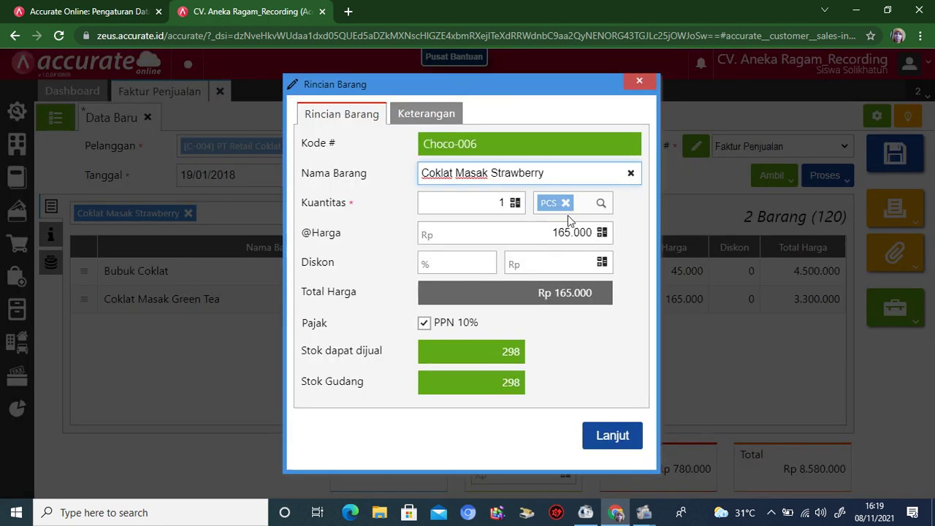
{"action": "left_click", "coordinate": [499, 204]}
{"action": "type", "text": "20"}
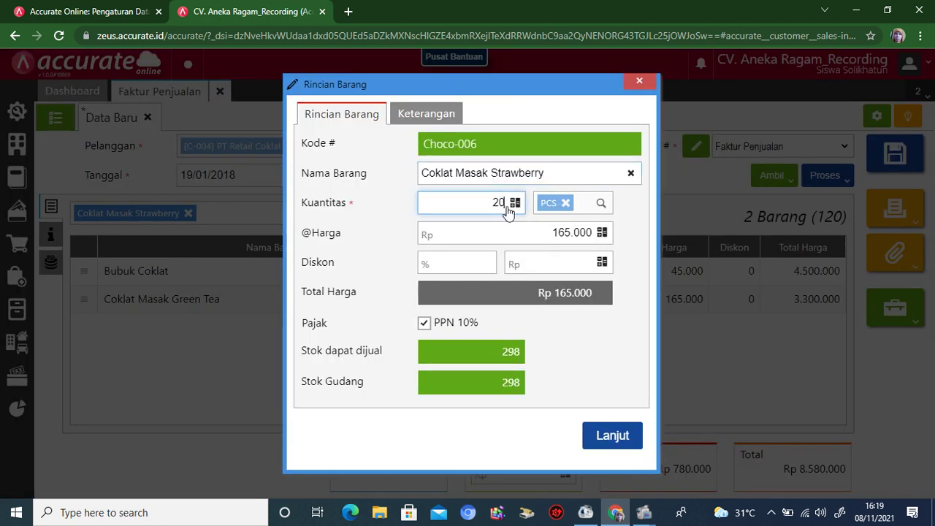
{"action": "left_click", "coordinate": [608, 436]}
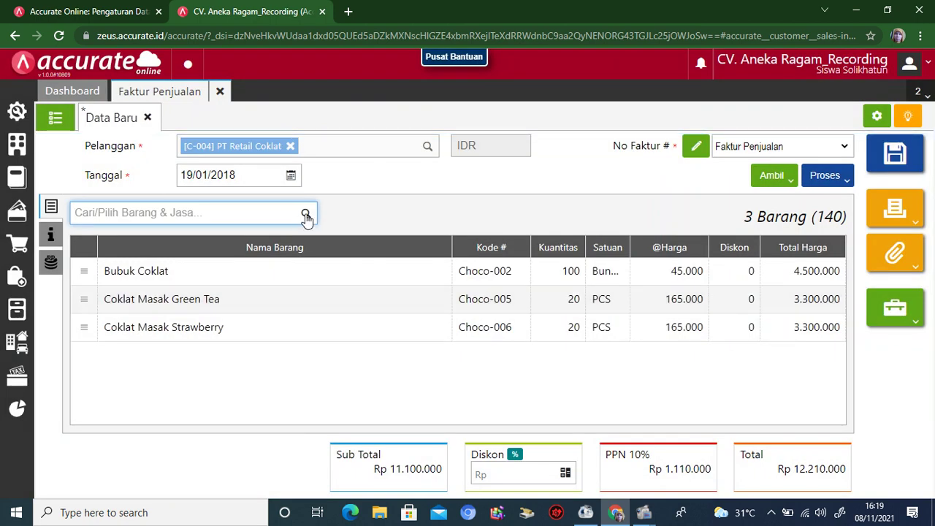
Add the item Coklat Masak Vanilla (Choco-004) to the invoice with a quantity of 20 PCS
{"action": "left_click", "coordinate": [306, 217]}
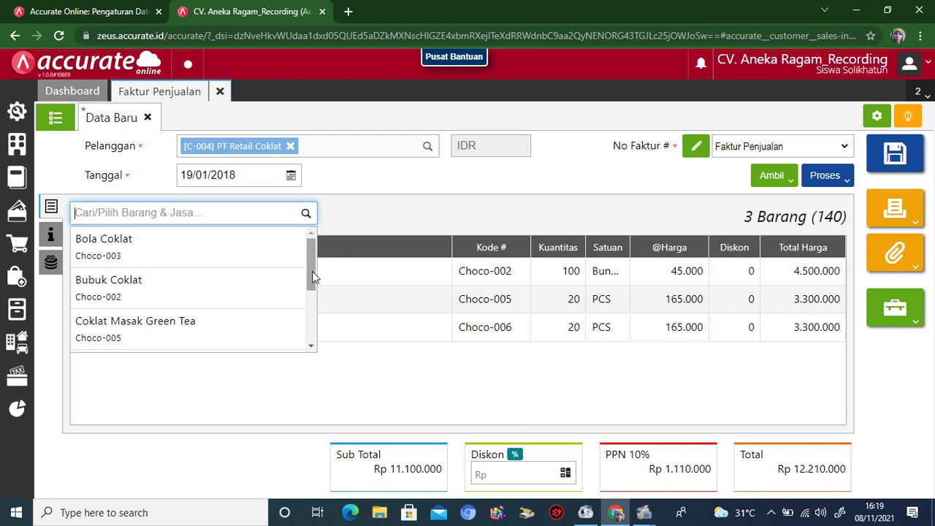
{"action": "left_click_drag", "start_coordinate": [311, 271], "coordinate": [312, 318]}
{"action": "left_click", "coordinate": [252, 300]}
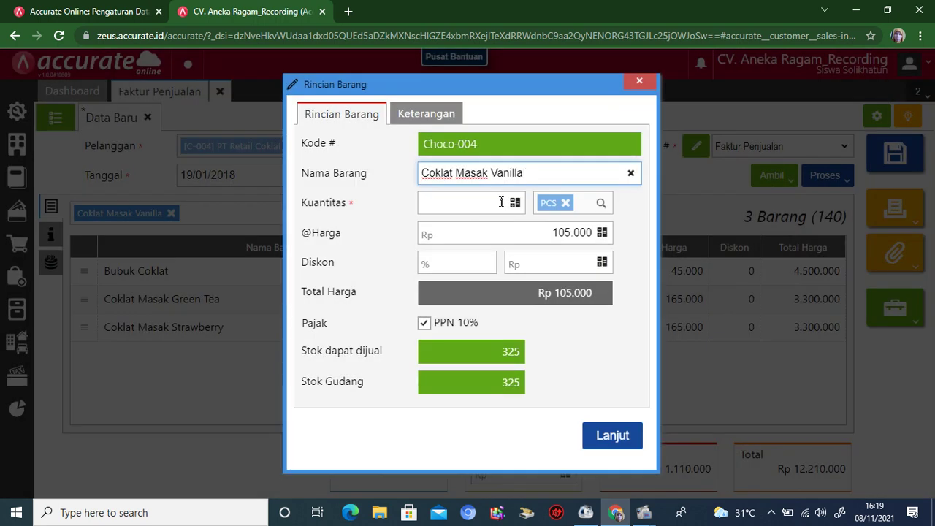
{"action": "left_click", "coordinate": [500, 202]}
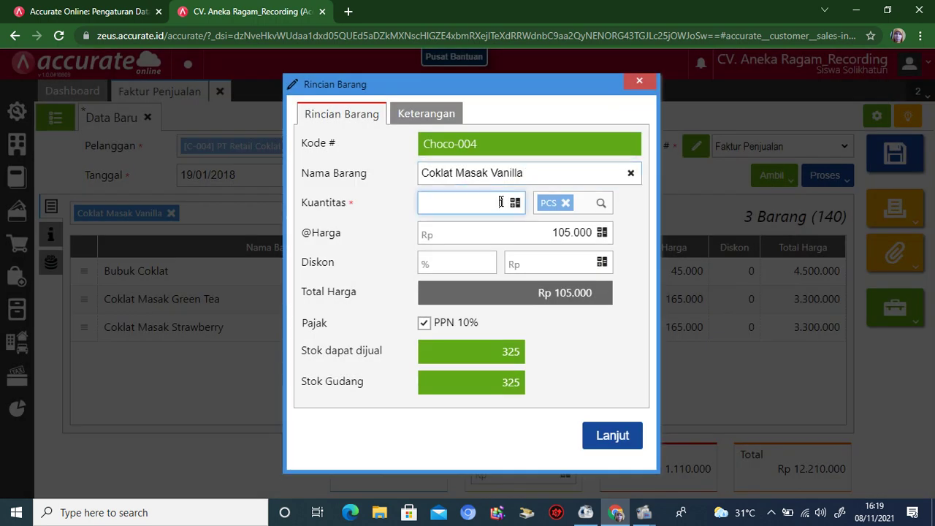
{"action": "type", "text": "20"}
{"action": "left_click", "coordinate": [606, 436]}
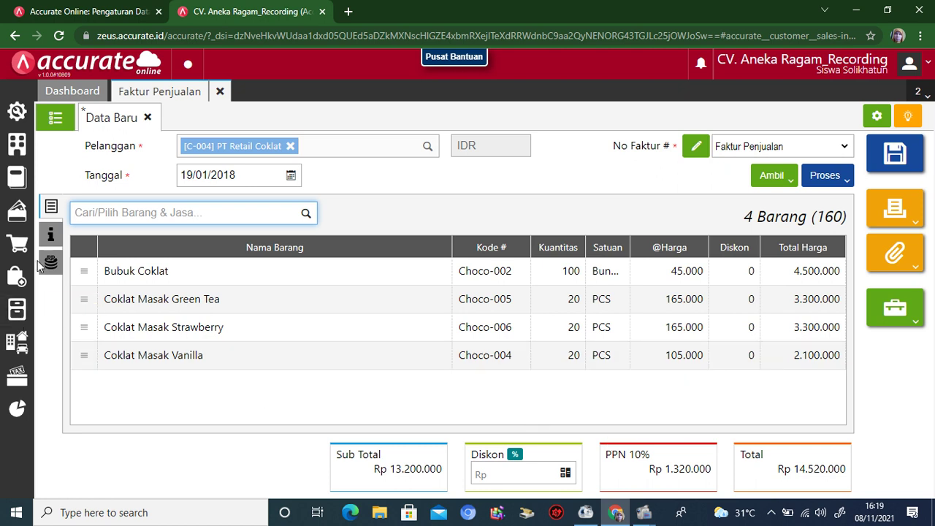
In the invoice's additional info, set the delivery date (Tgl Pengiriman) to 19/01/2018 and the description (Keterangan) to "Penjualan secara kredit"
{"action": "left_click", "coordinate": [51, 234]}
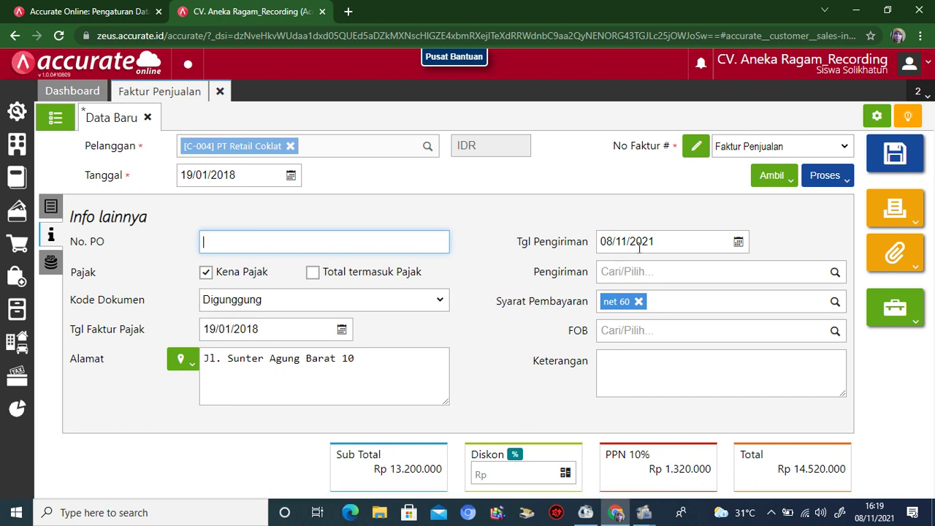
{"action": "left_click", "coordinate": [672, 241]}
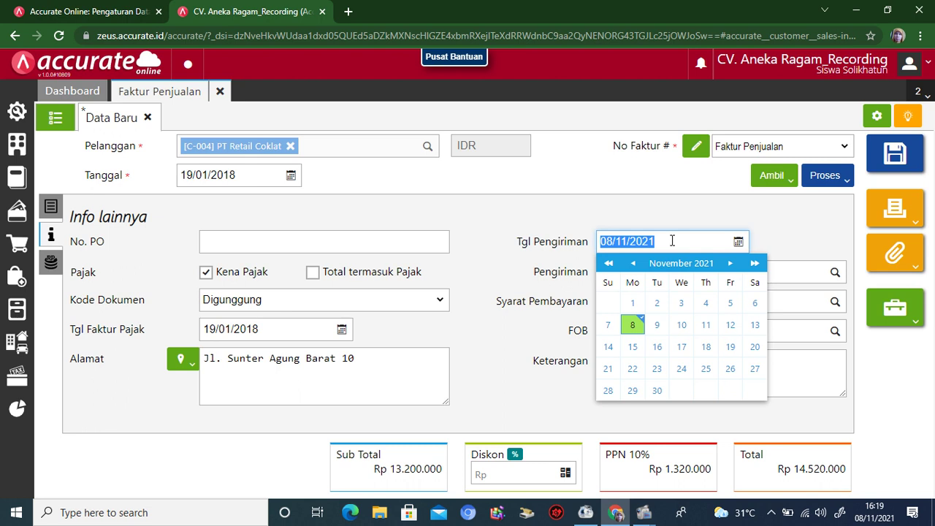
{"action": "type", "text": "19/01/"}
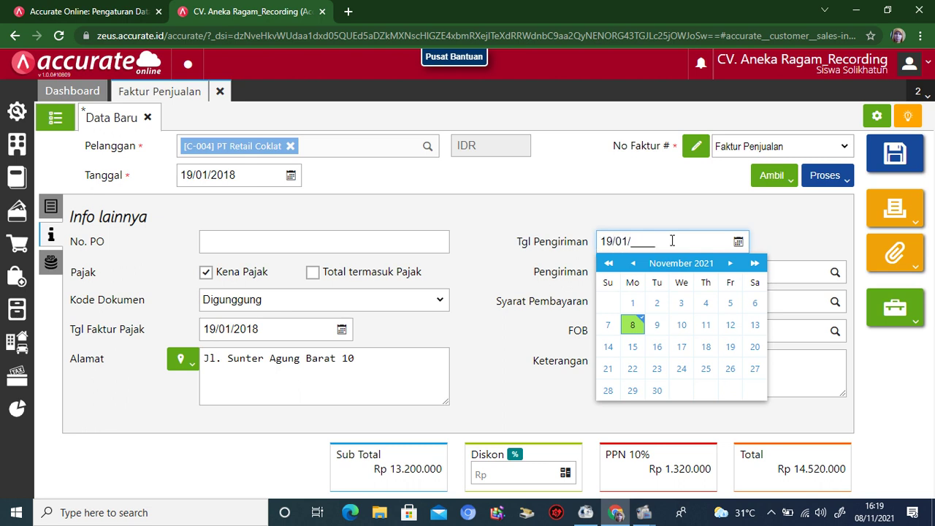
{"action": "type", "text": "2018"}
{"action": "left_click", "coordinate": [790, 368]}
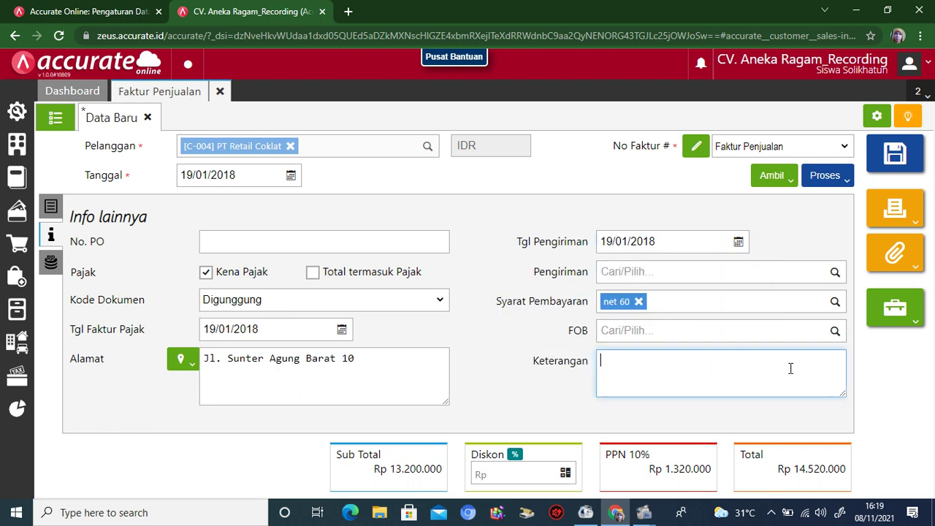
{"action": "type", "text": "Penjualan secara kredit"}
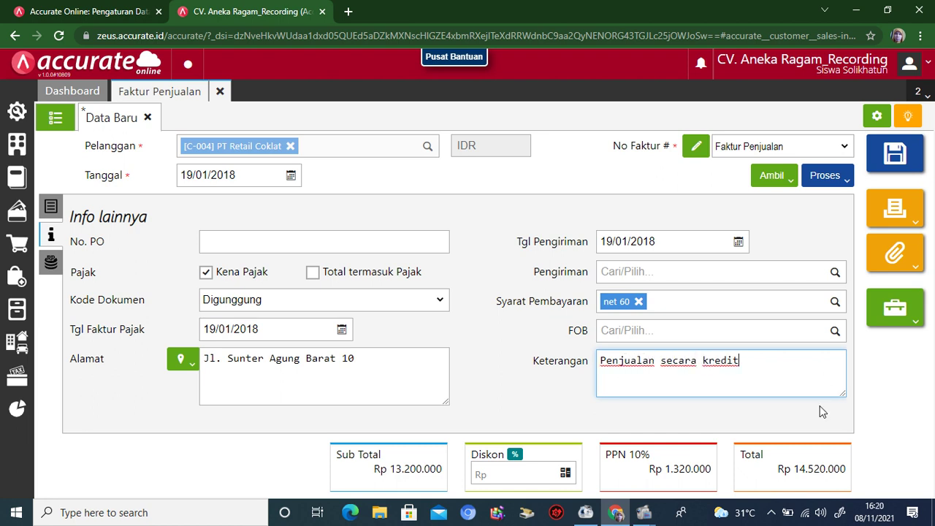
{"action": "left_click", "coordinate": [820, 406]}
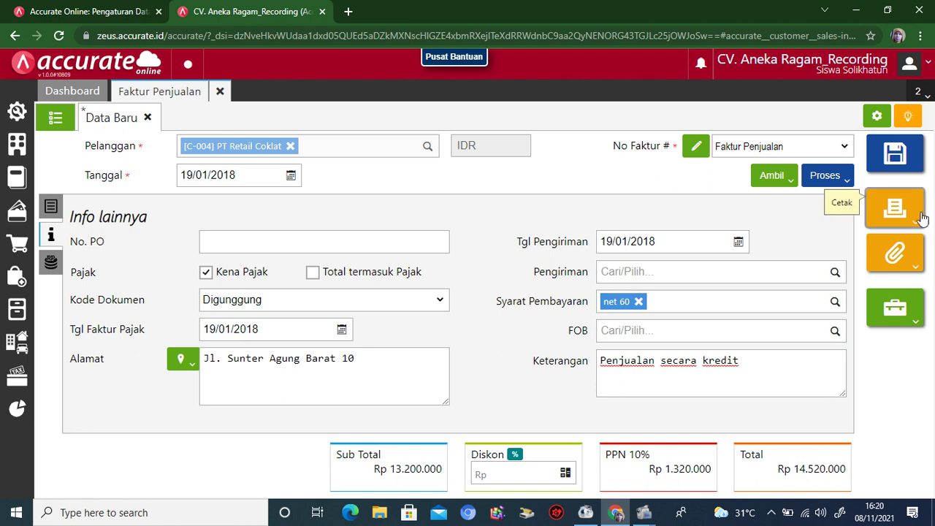
Save the invoice by previewing its printout, review the document, and close the preview and the sales invoice form
{"action": "left_click", "coordinate": [897, 209]}
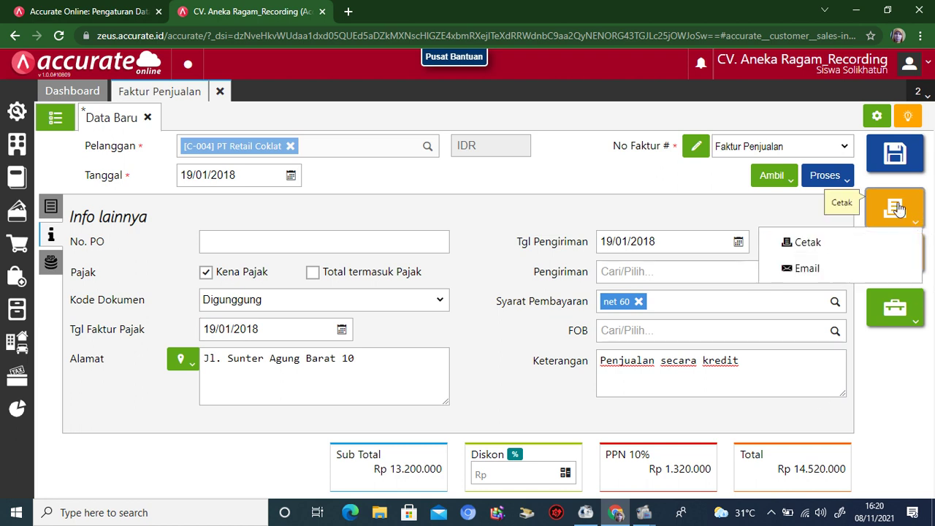
{"action": "left_click", "coordinate": [834, 246]}
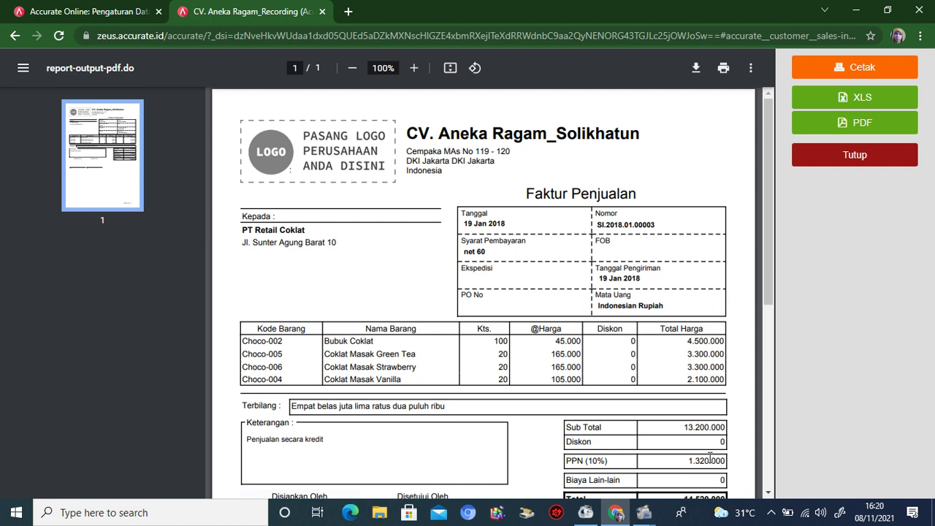
{"action": "left_click_drag", "start_coordinate": [767, 300], "coordinate": [767, 342]}
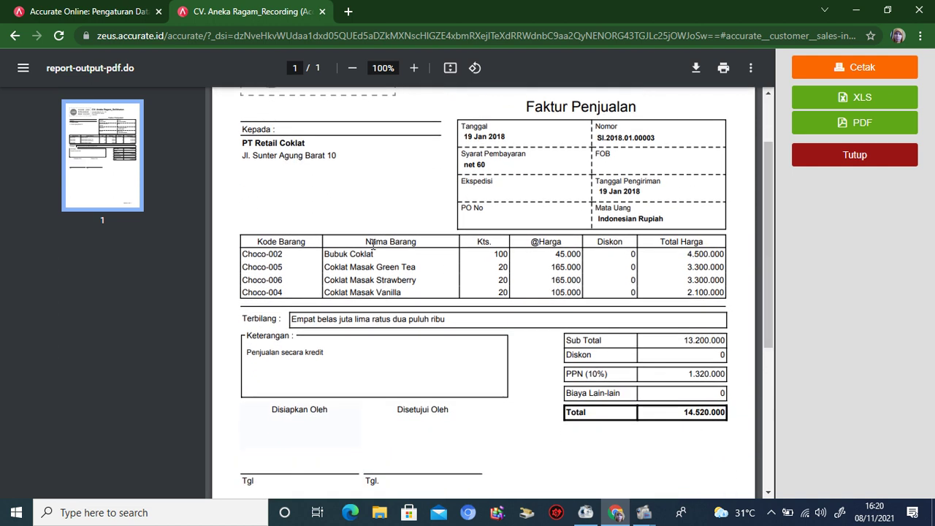
{"action": "left_click", "coordinate": [830, 160]}
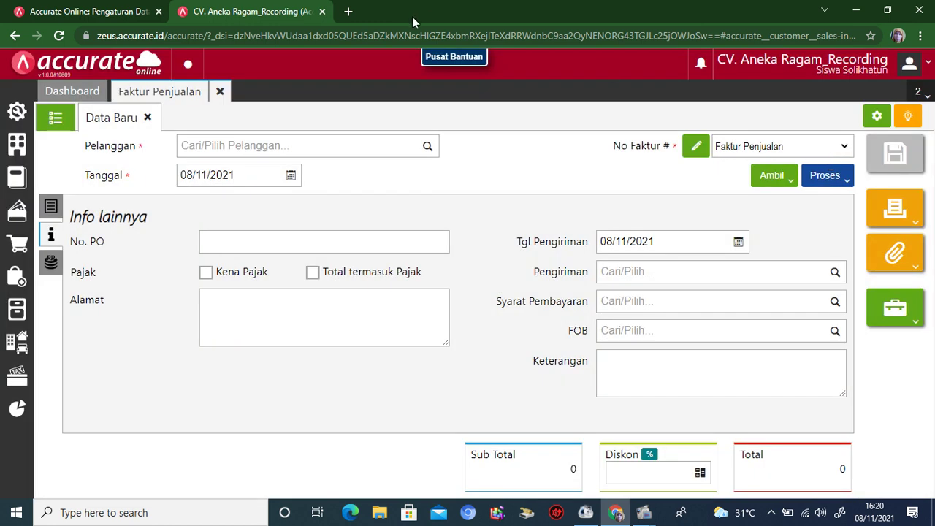
{"action": "left_click", "coordinate": [220, 93]}
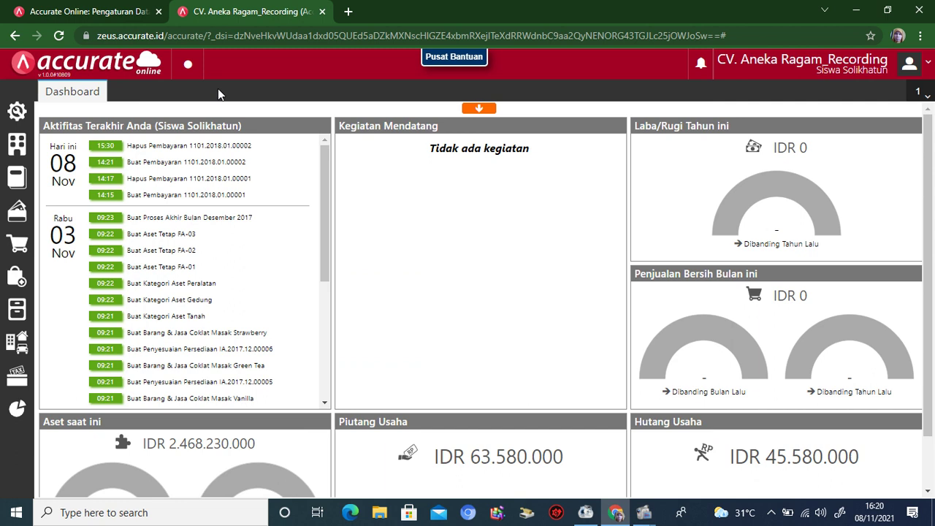
Start a new sales return (Retur Penjualan) for customer PT Retail Coklat, dated 20/01/2018
{"action": "left_click", "coordinate": [21, 241]}
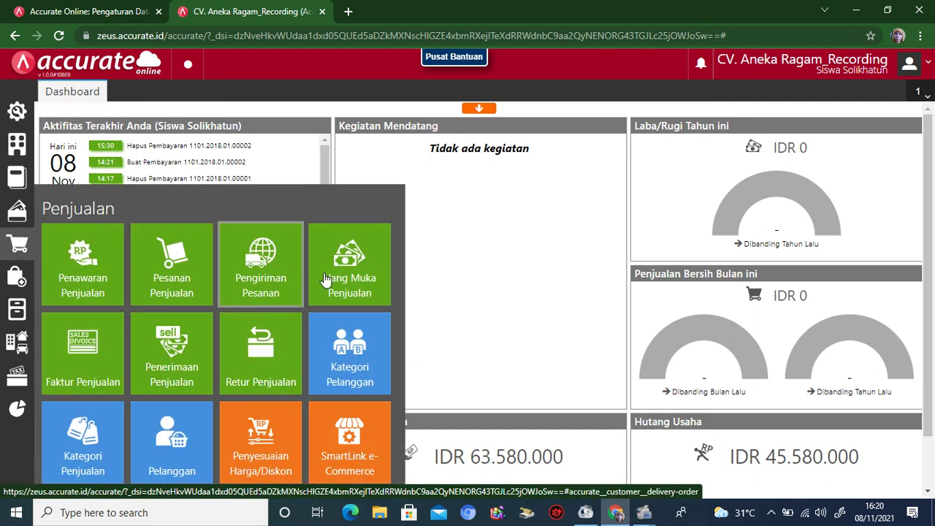
{"action": "left_click", "coordinate": [262, 352]}
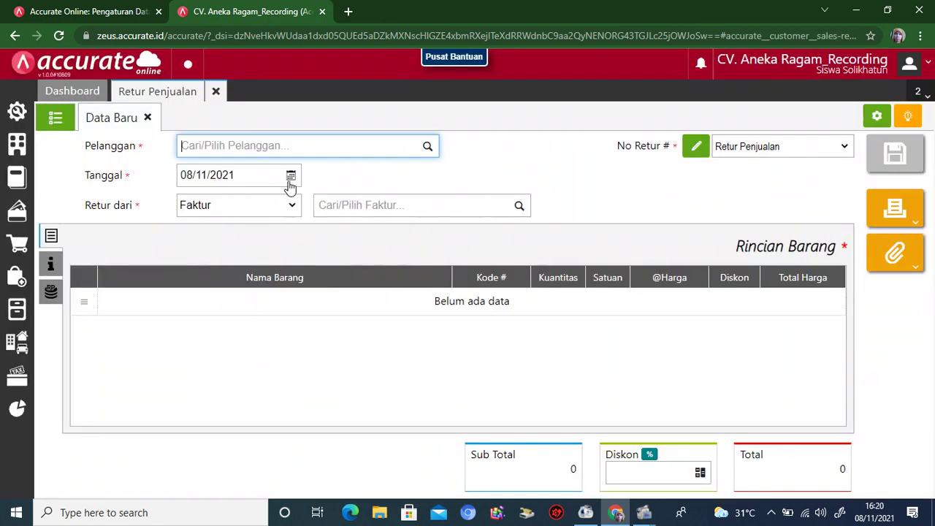
{"action": "left_click", "coordinate": [427, 148]}
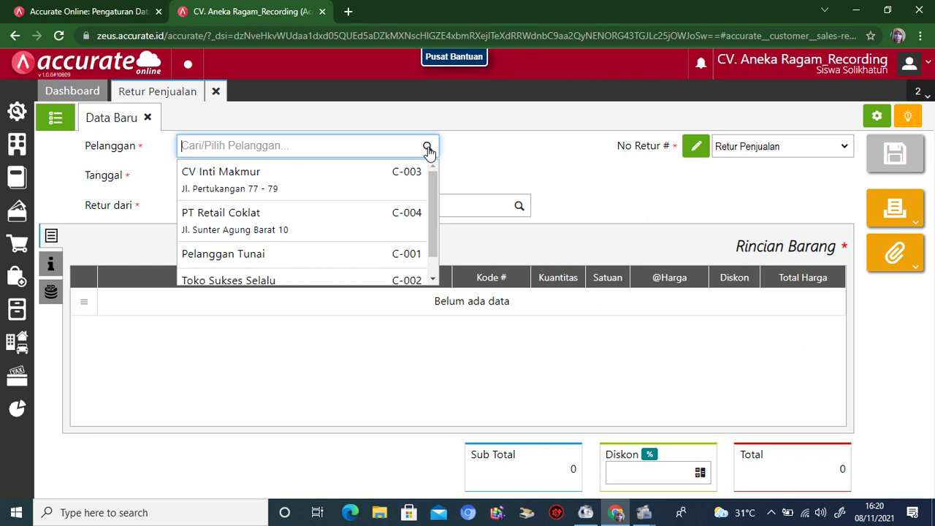
{"action": "left_click", "coordinate": [335, 219]}
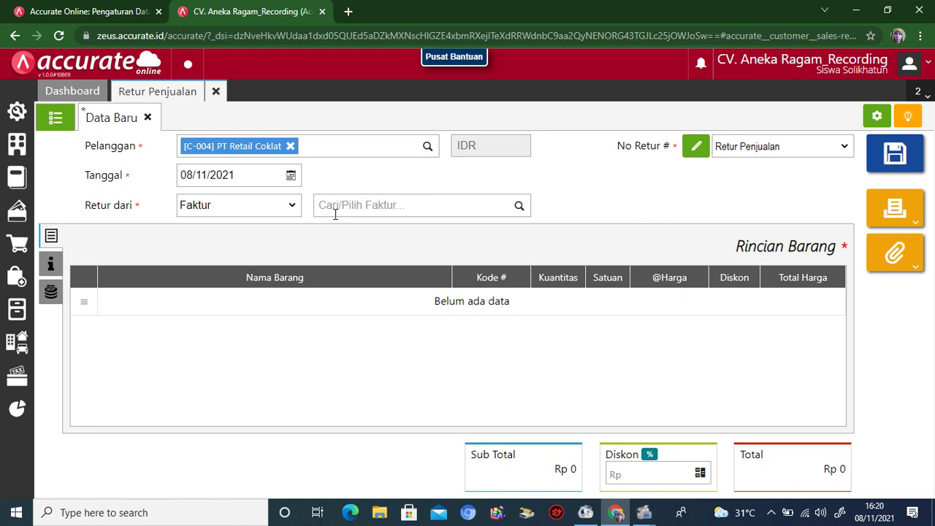
{"action": "left_click", "coordinate": [260, 170]}
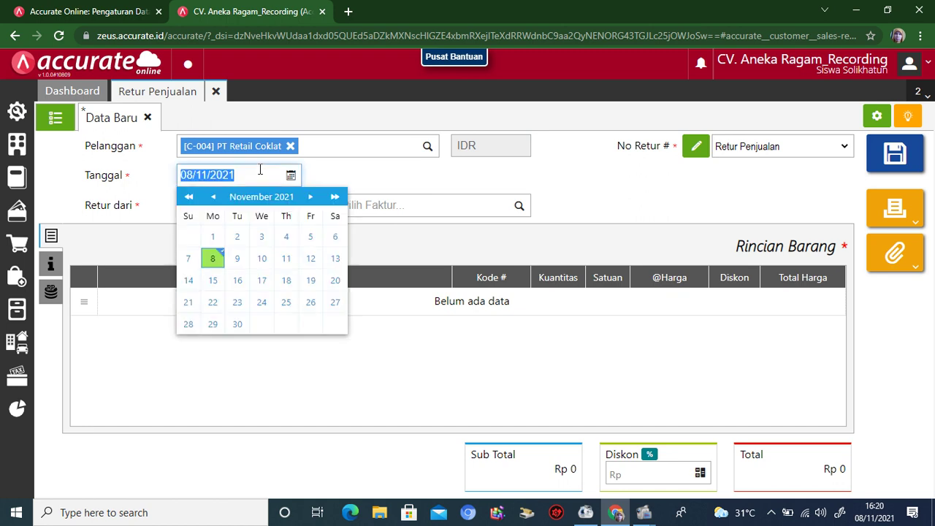
{"action": "type", "text": "20/0"}
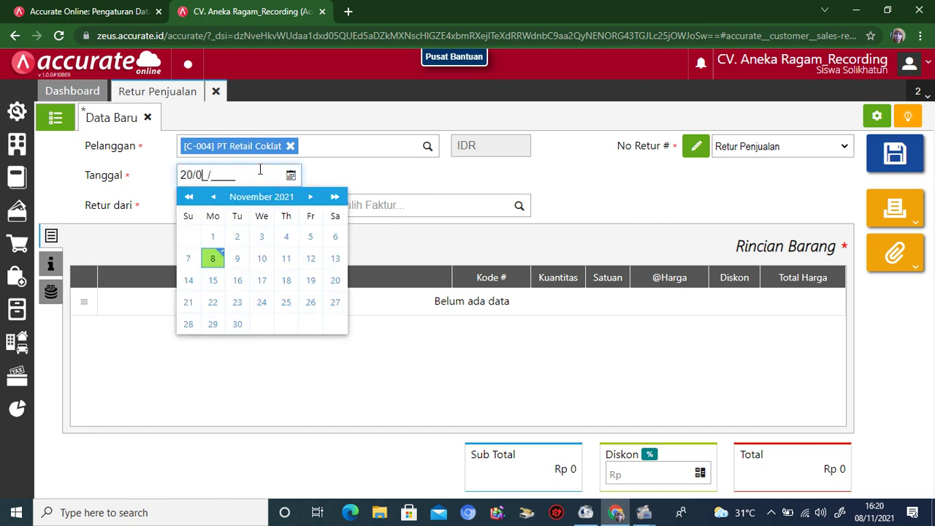
{"action": "type", "text": "1/2018"}
{"action": "left_click", "coordinate": [429, 246]}
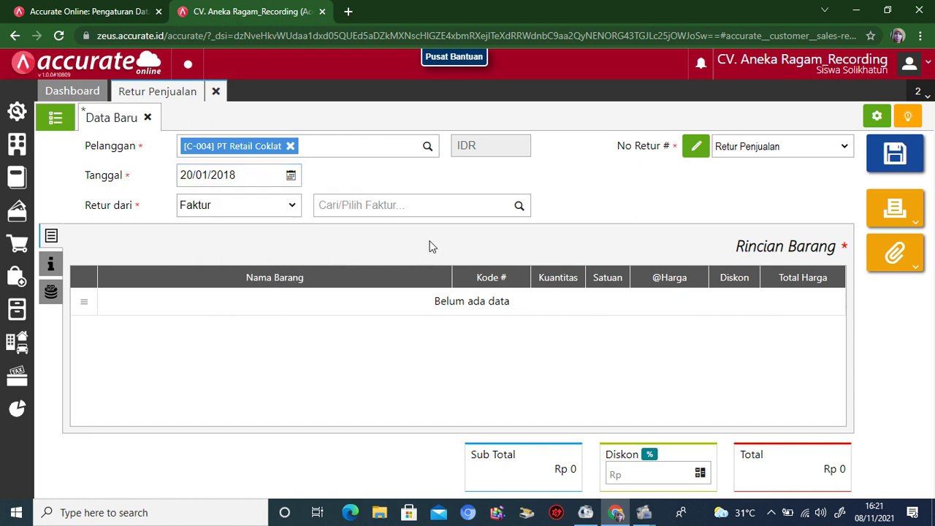
Base the return on the customer's 19/01/2018 invoice and retrieve only the item Coklat Masak Green Tea from it
{"action": "left_click", "coordinate": [518, 208]}
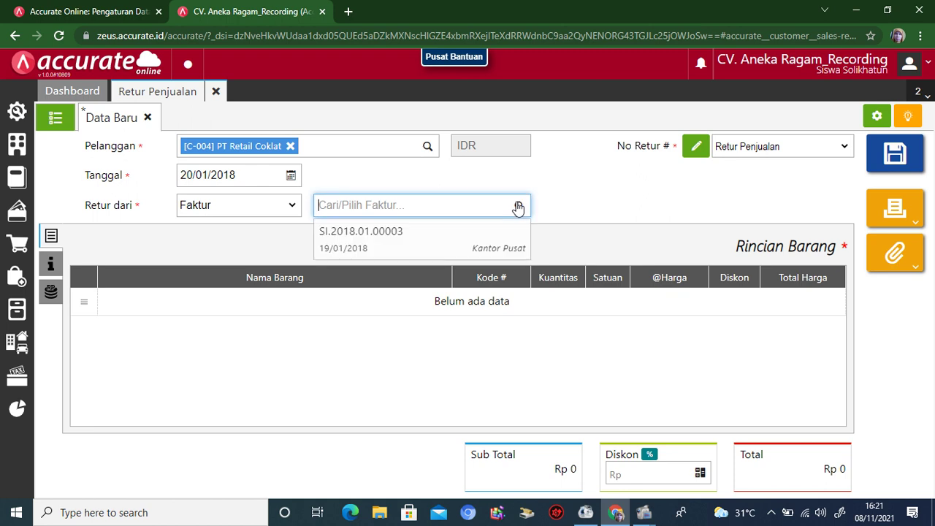
{"action": "left_click", "coordinate": [482, 246]}
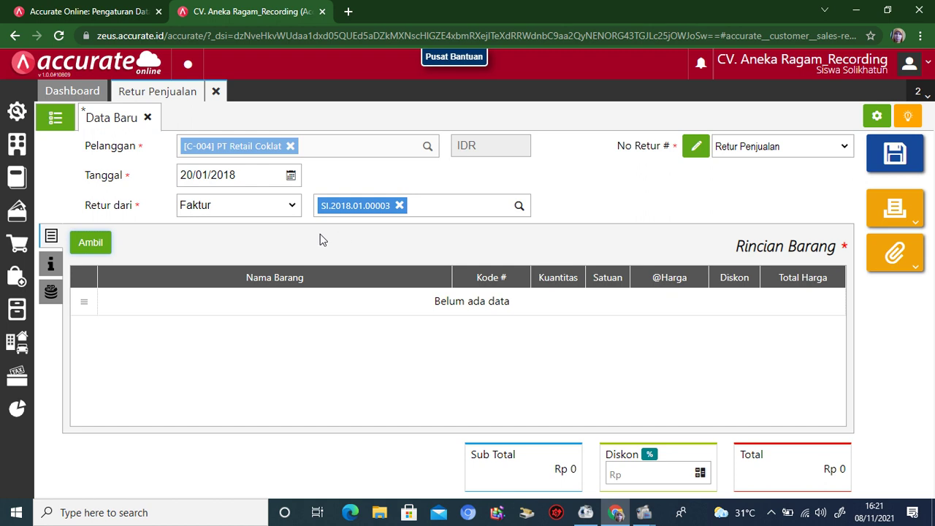
{"action": "left_click", "coordinate": [97, 242]}
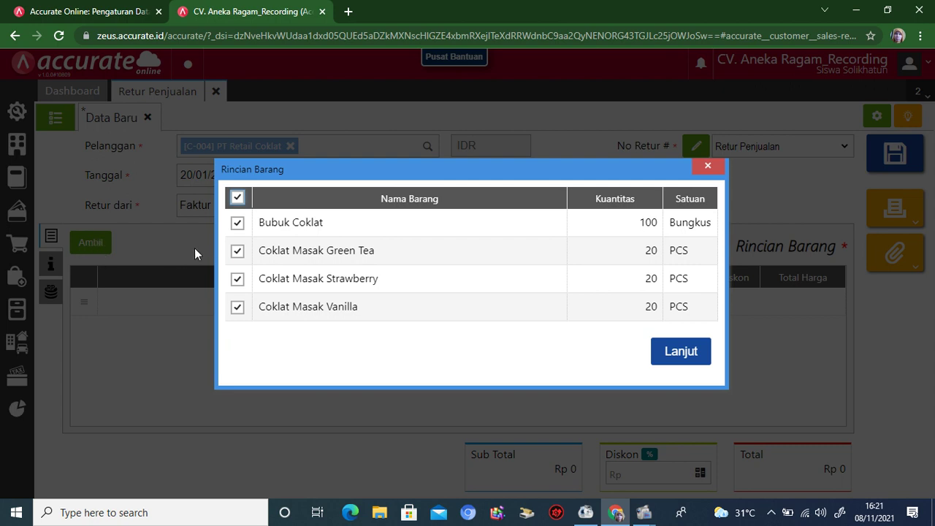
{"action": "left_click", "coordinate": [238, 223]}
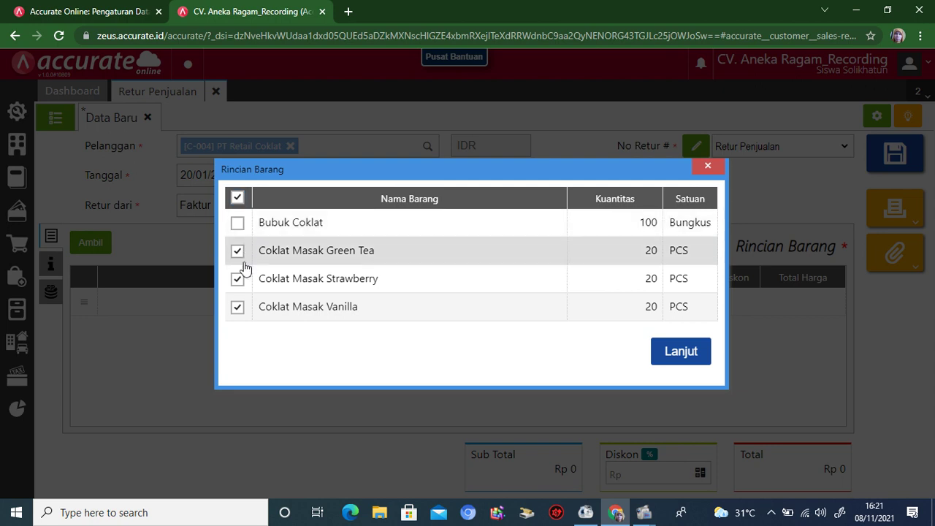
{"action": "left_click", "coordinate": [237, 306]}
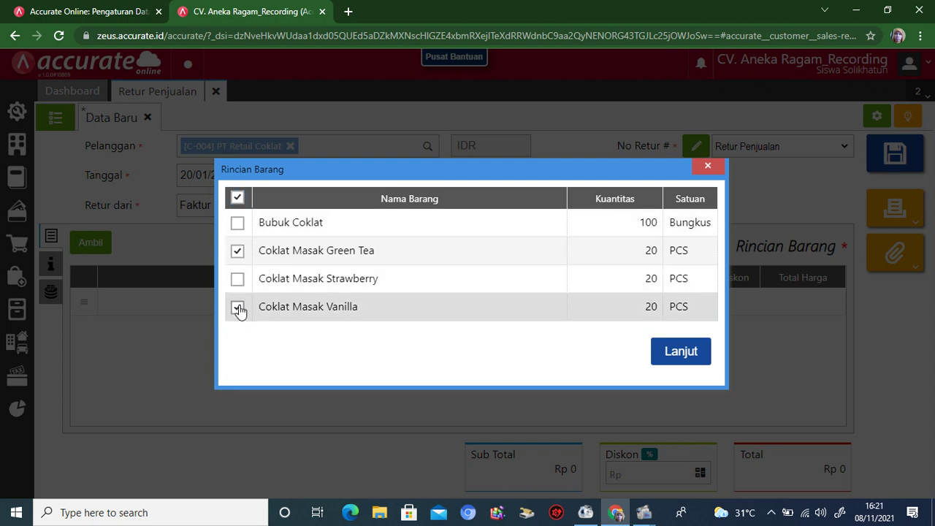
{"action": "left_click", "coordinate": [681, 352]}
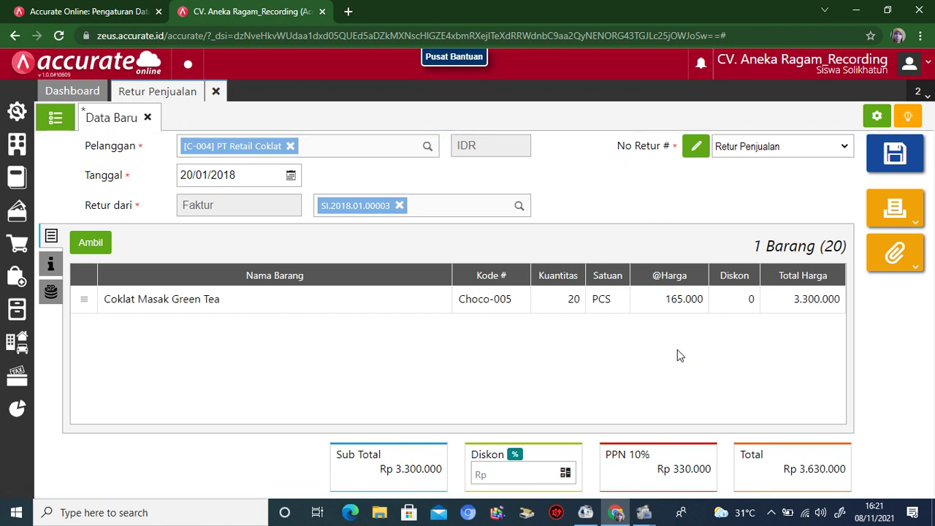
Set the returned quantity of Coklat Masak Green Tea to 3 PCS in the sales return
{"action": "left_click", "coordinate": [537, 306]}
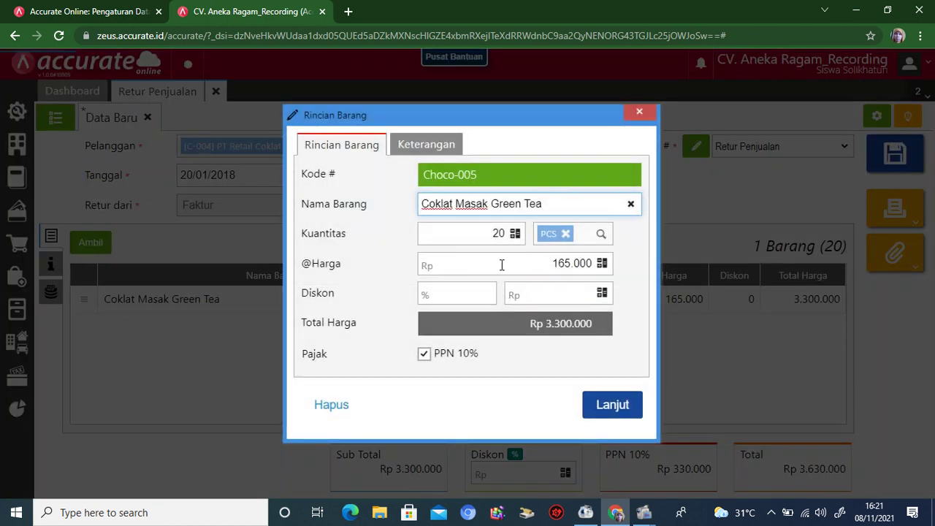
{"action": "left_click", "coordinate": [489, 232]}
{"action": "left_click_drag", "start_coordinate": [489, 232], "coordinate": [502, 233]}
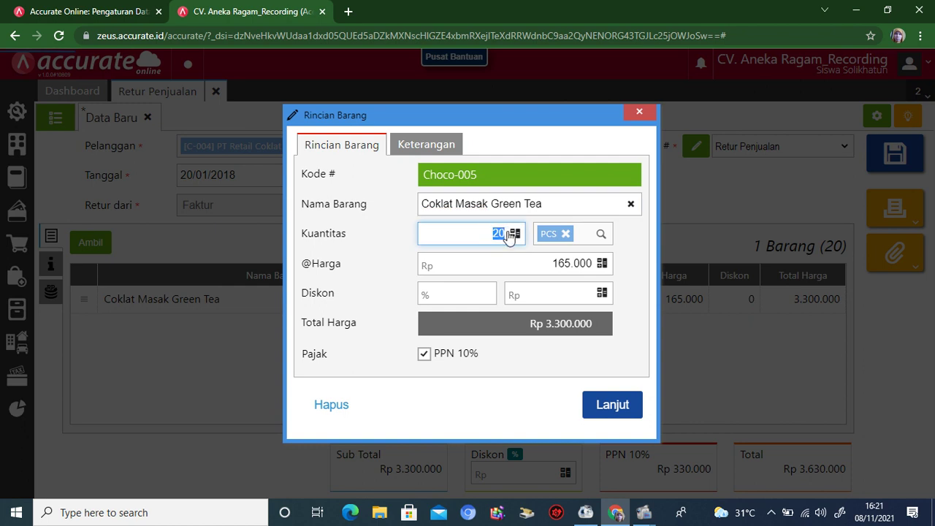
{"action": "type", "text": "3"}
{"action": "left_click", "coordinate": [601, 407]}
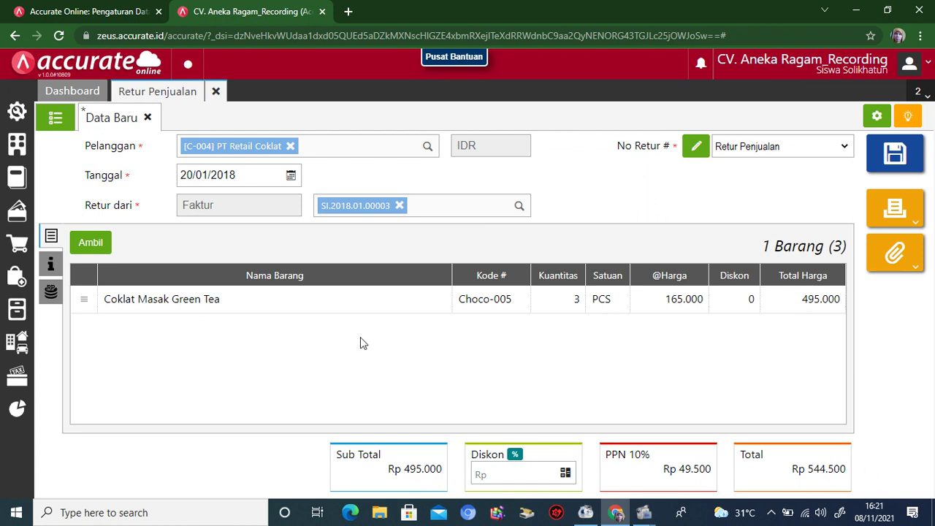
In the sales return's additional info, enter the description (Keterangan) "Retur karena barang kadaluarsa"
{"action": "left_click", "coordinate": [51, 265]}
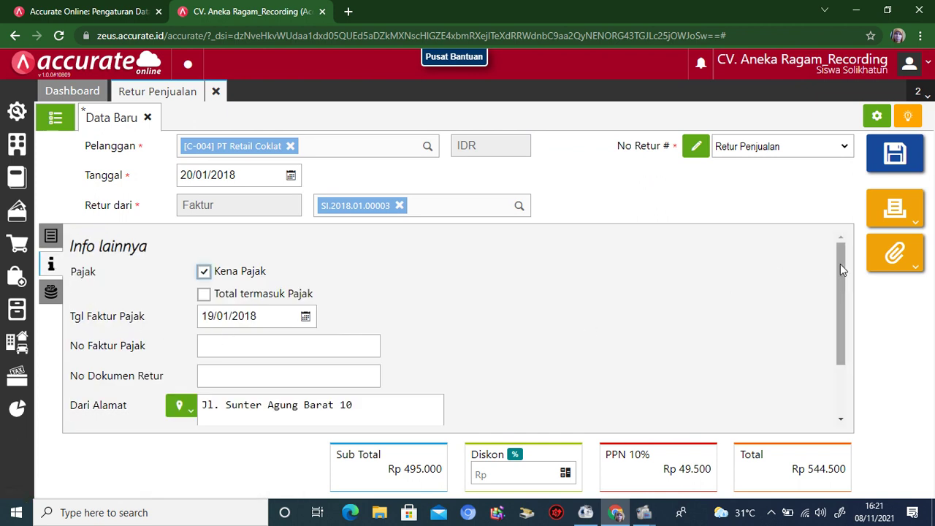
{"action": "left_click_drag", "start_coordinate": [840, 264], "coordinate": [782, 357]}
{"action": "left_click", "coordinate": [393, 390]}
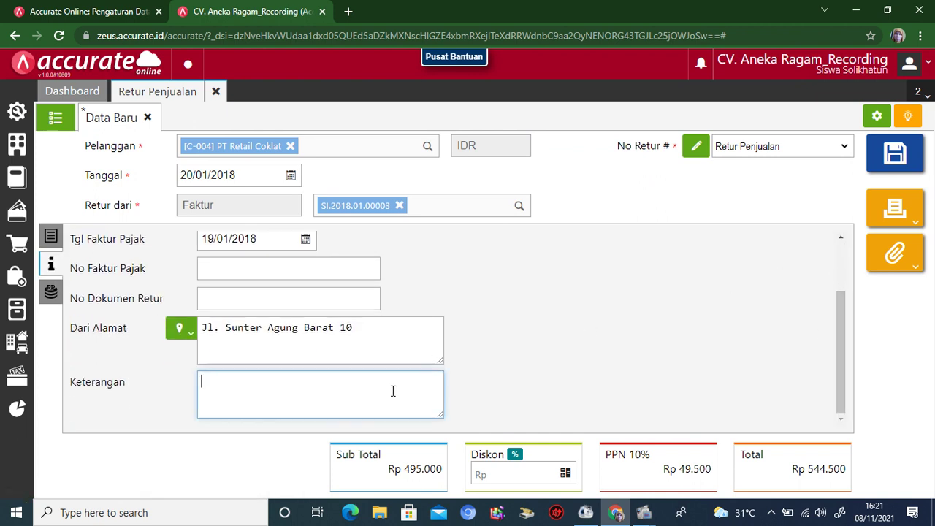
{"action": "type", "text": "Retur karena barang kada"}
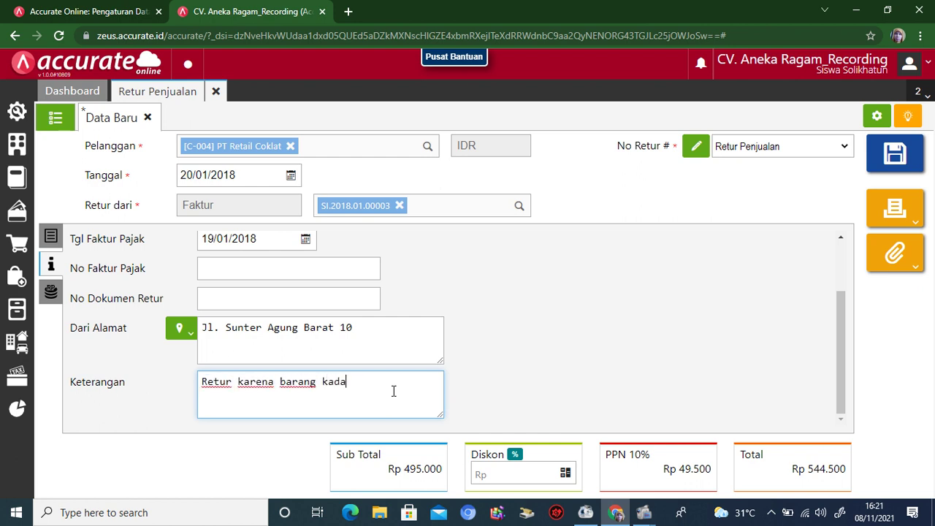
{"action": "type", "text": "luarsa"}
{"action": "left_click", "coordinate": [688, 354]}
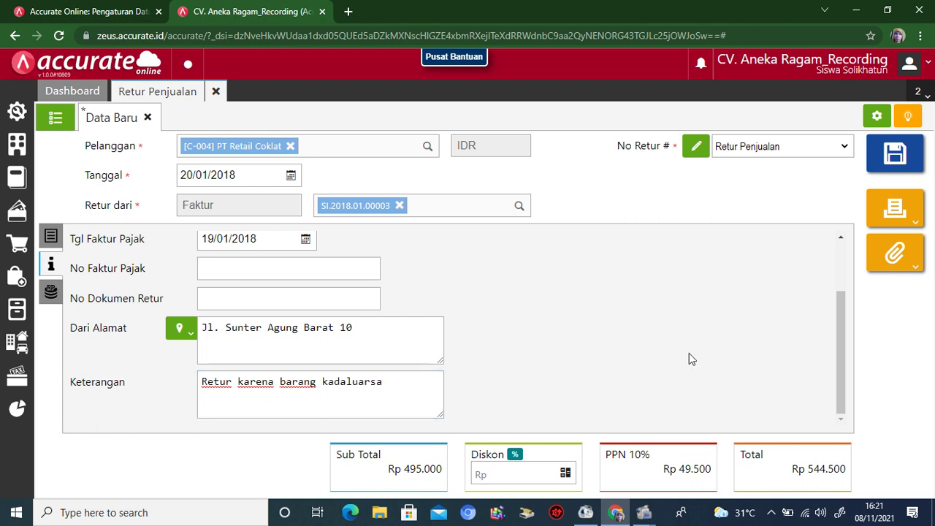
Save the sales return by previewing its printout, review the document, and close the preview and the return form
{"action": "left_click", "coordinate": [897, 209]}
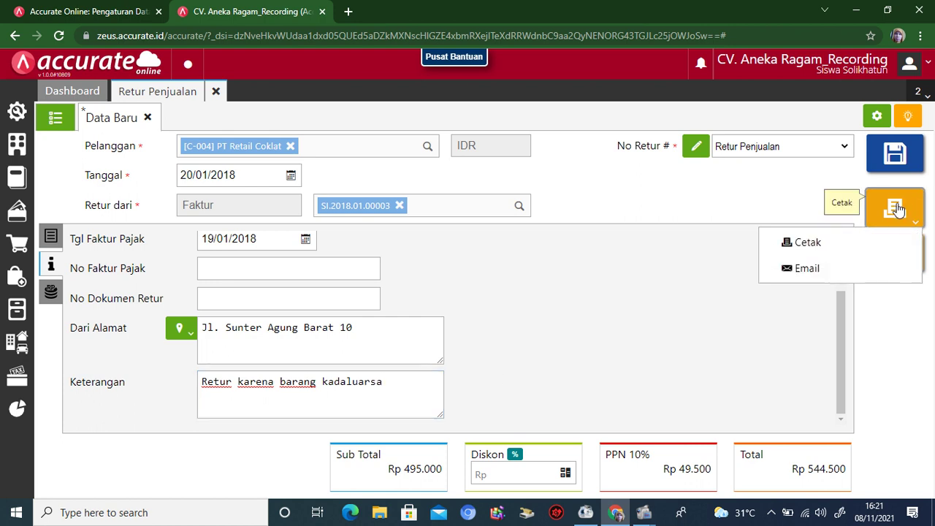
{"action": "left_click", "coordinate": [828, 244]}
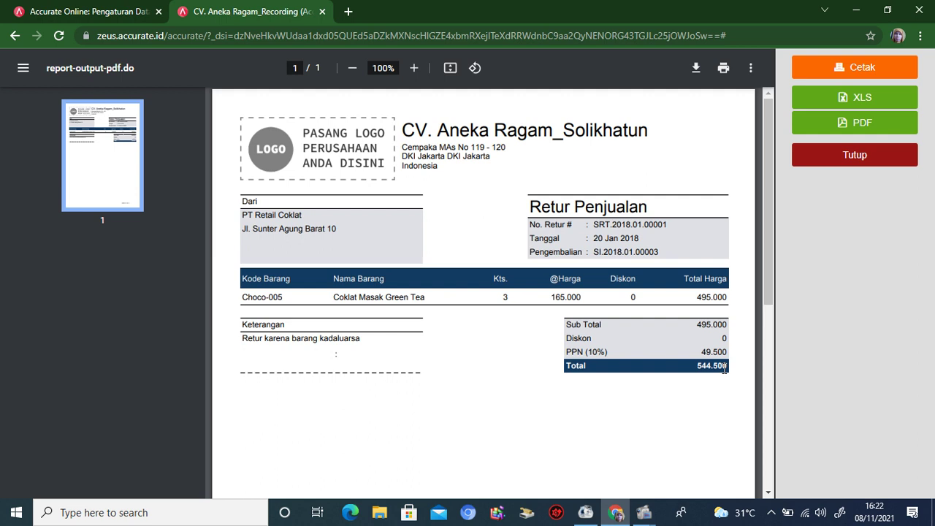
{"action": "left_click", "coordinate": [844, 161]}
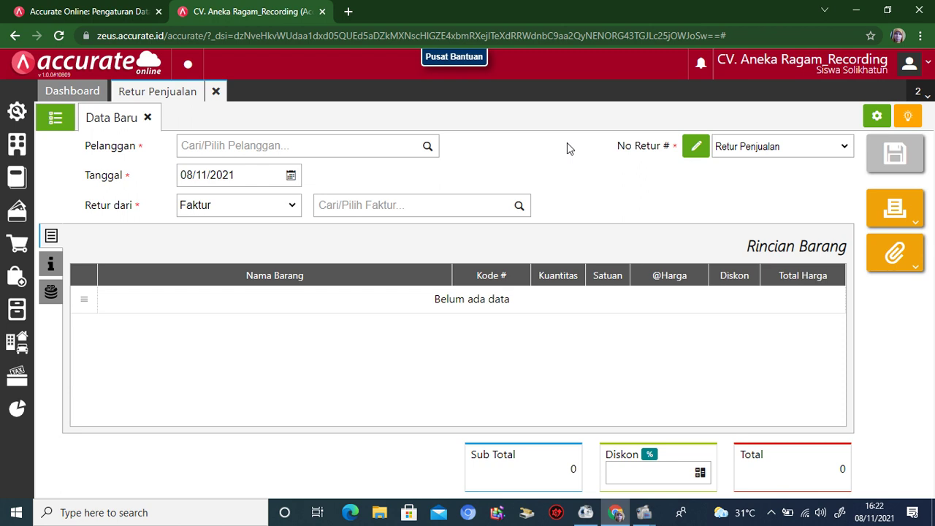
{"action": "left_click", "coordinate": [217, 93]}
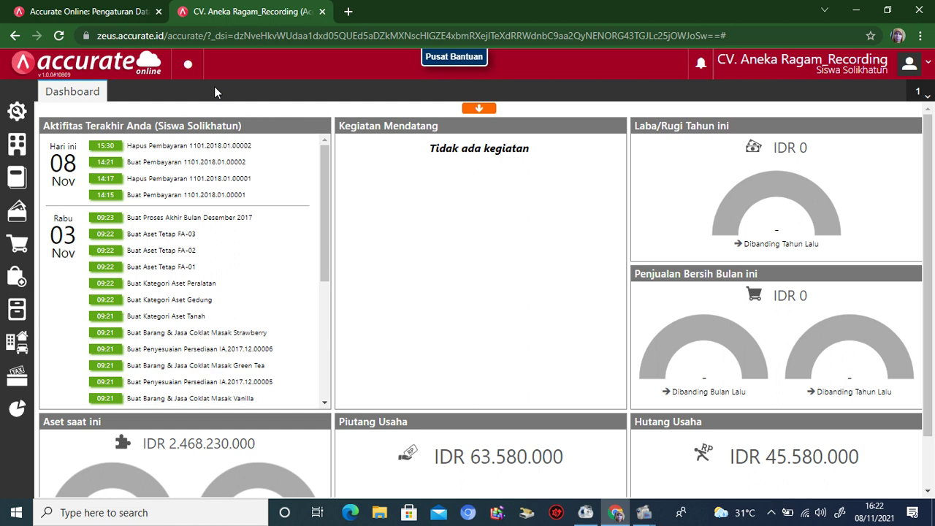
Start a new inventory adjustment (Penyesuaian Persediaan) dated 22/01/2018
{"action": "mouse_move", "coordinate": [78, 174]}
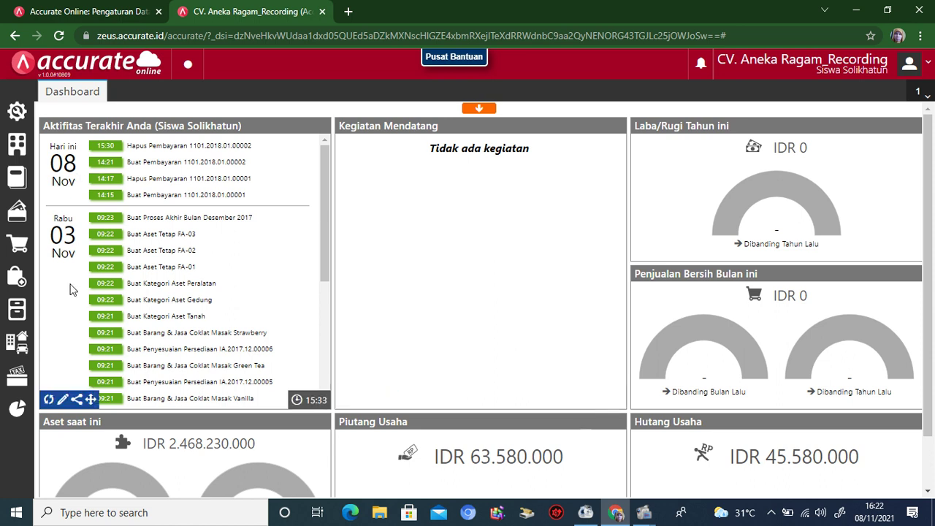
{"action": "left_click", "coordinate": [17, 309]}
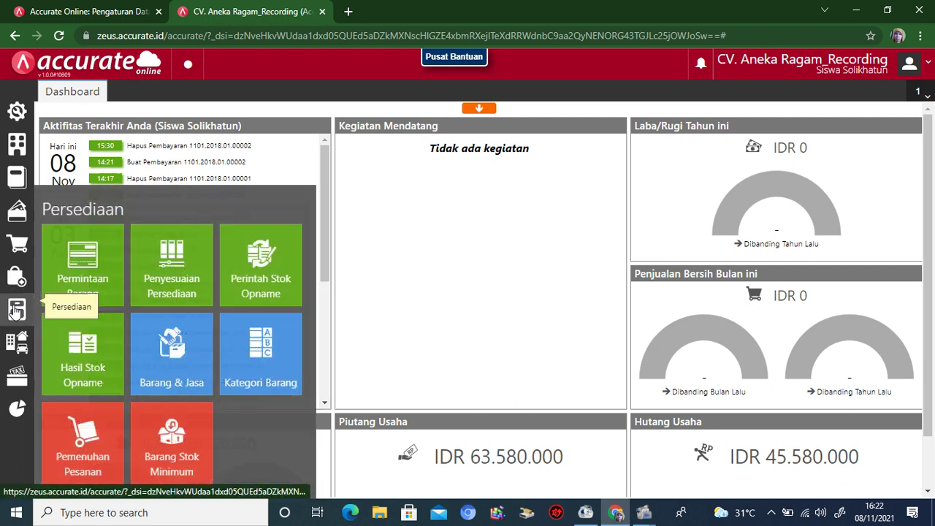
{"action": "left_click", "coordinate": [165, 263]}
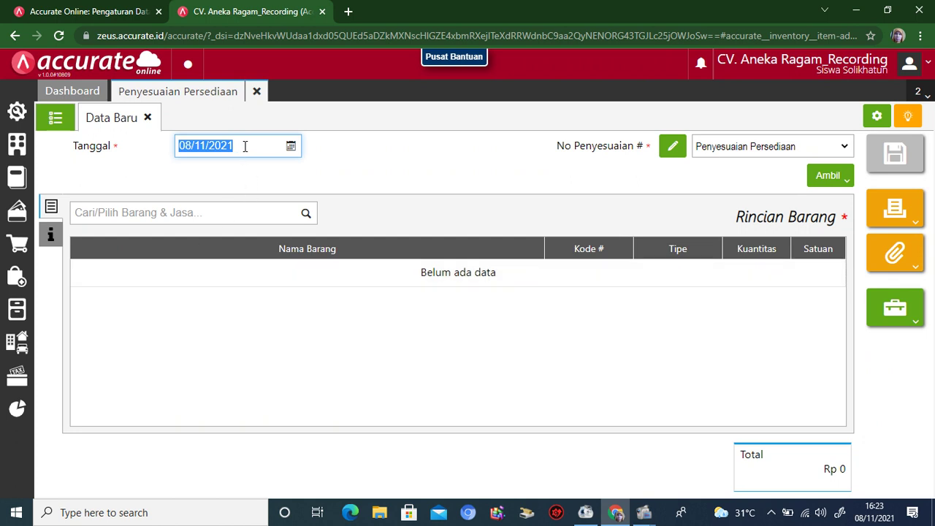
{"action": "type", "text": "22/01/20"}
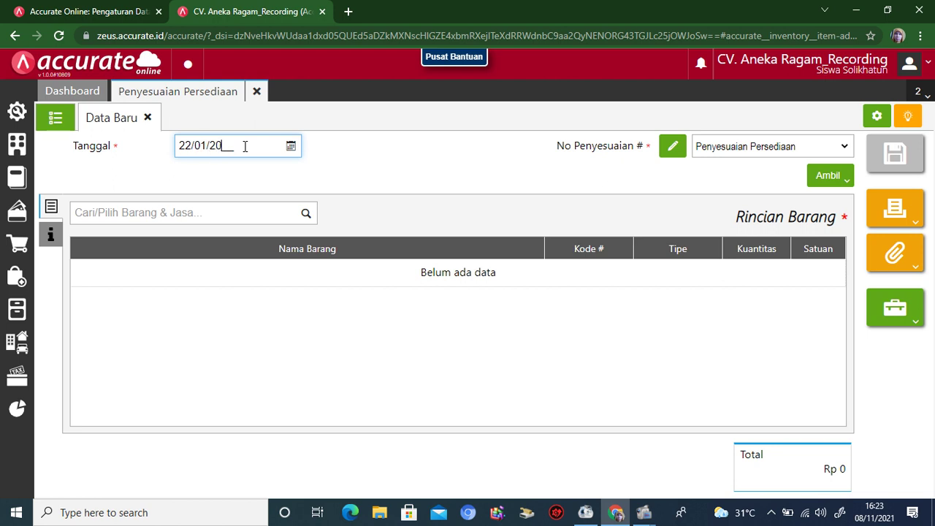
{"action": "type", "text": "18"}
Add Coklat Masak Green Tea to the adjustment as a reduction (Pengurangan) with a quantity of 3 PCS
{"action": "left_click", "coordinate": [306, 214]}
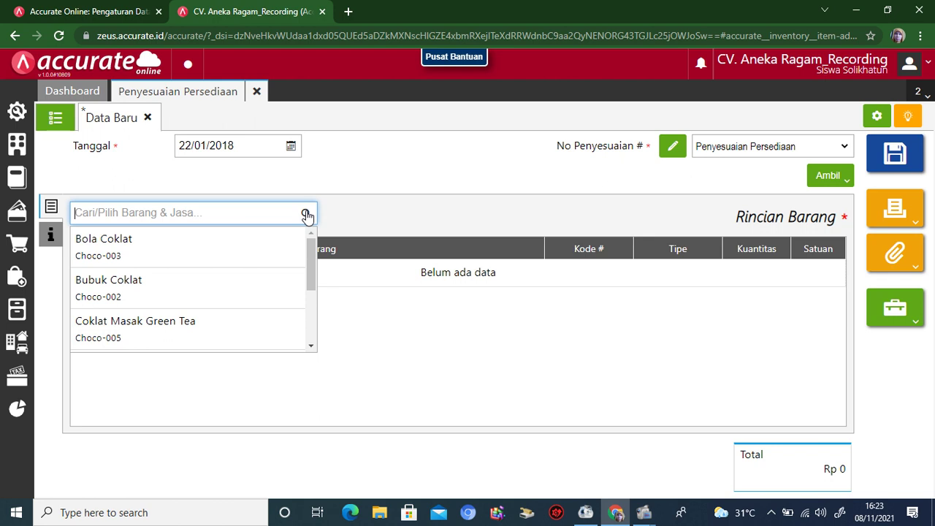
{"action": "left_click", "coordinate": [218, 330]}
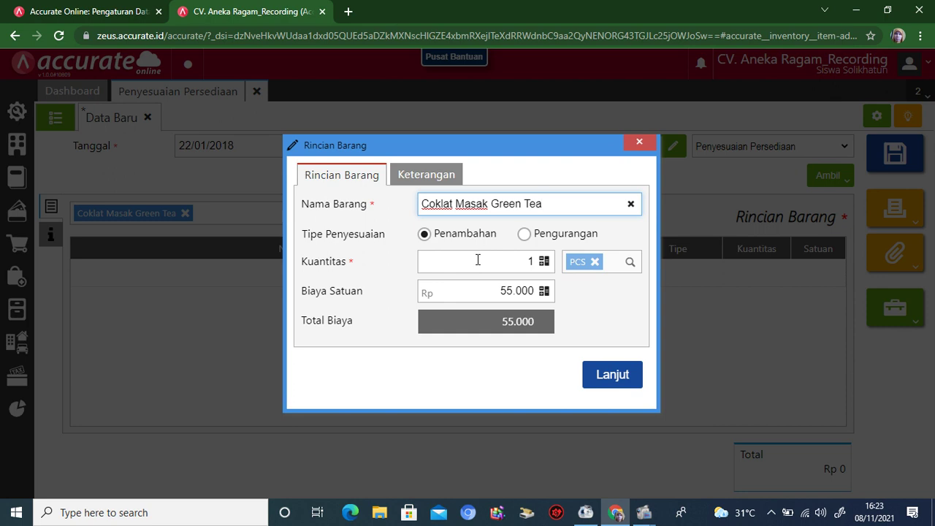
{"action": "left_click", "coordinate": [522, 235]}
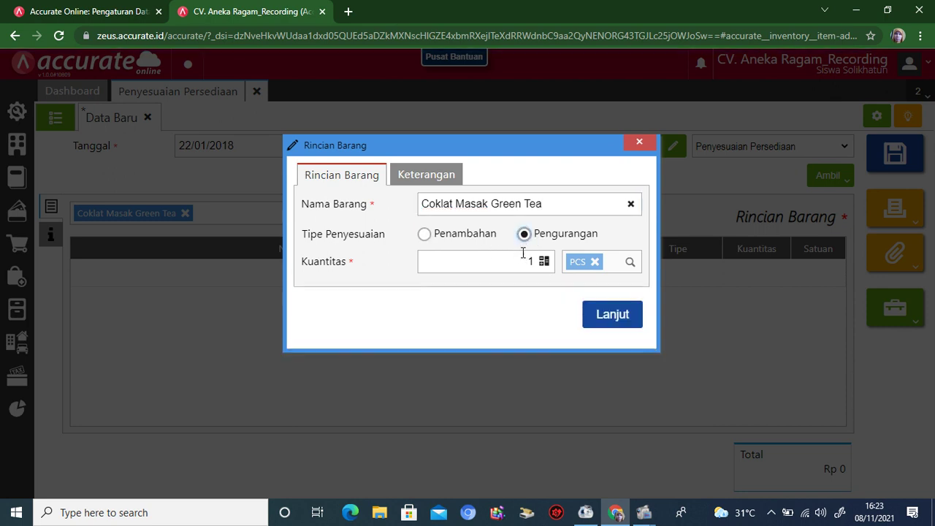
{"action": "left_click", "coordinate": [531, 263]}
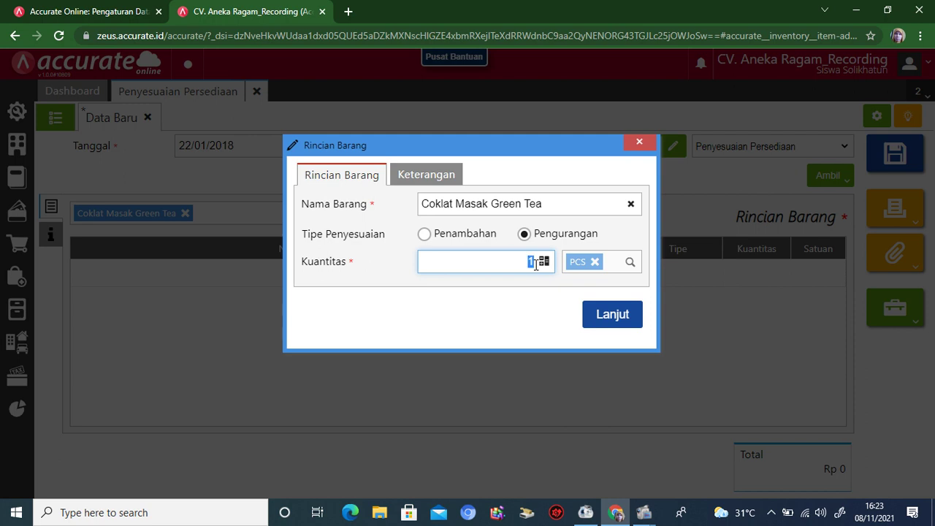
{"action": "type", "text": "3"}
{"action": "left_click", "coordinate": [605, 316]}
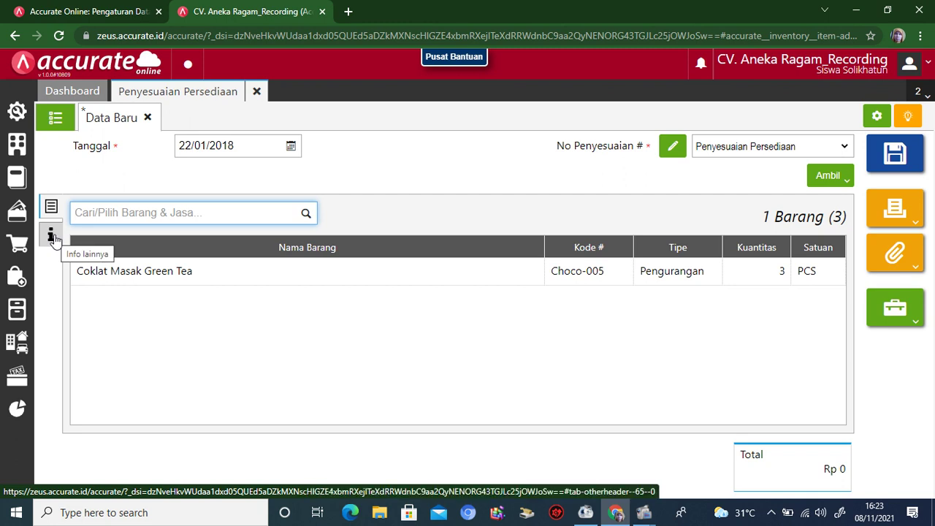
In the company preferences, add Beban Barang Rusak as an inventory adjustment account (Akun Penyesuaian) and save the preferences
{"action": "left_click", "coordinate": [52, 235]}
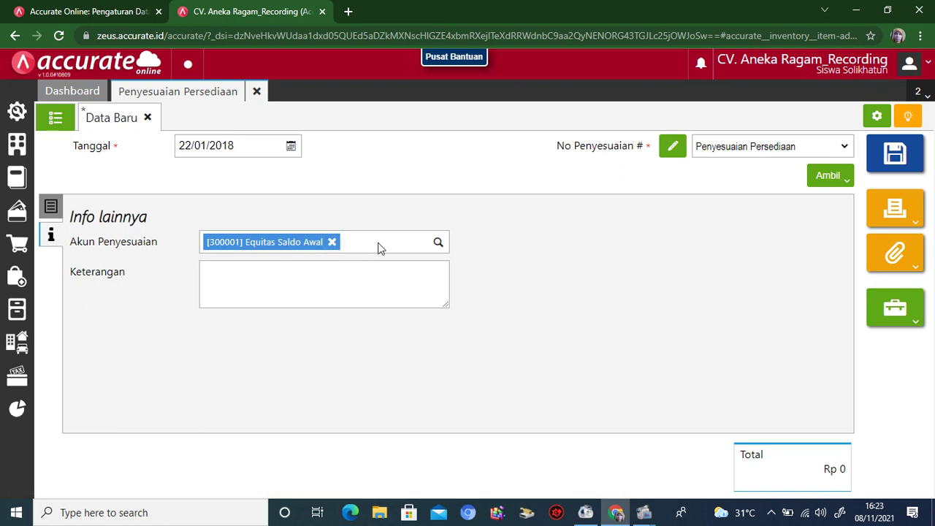
{"action": "left_click", "coordinate": [18, 113]}
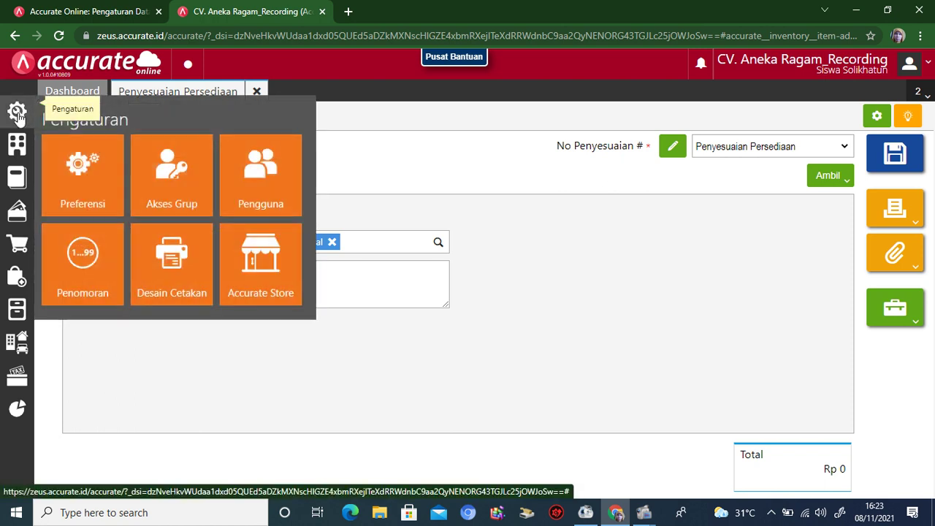
{"action": "left_click", "coordinate": [77, 168]}
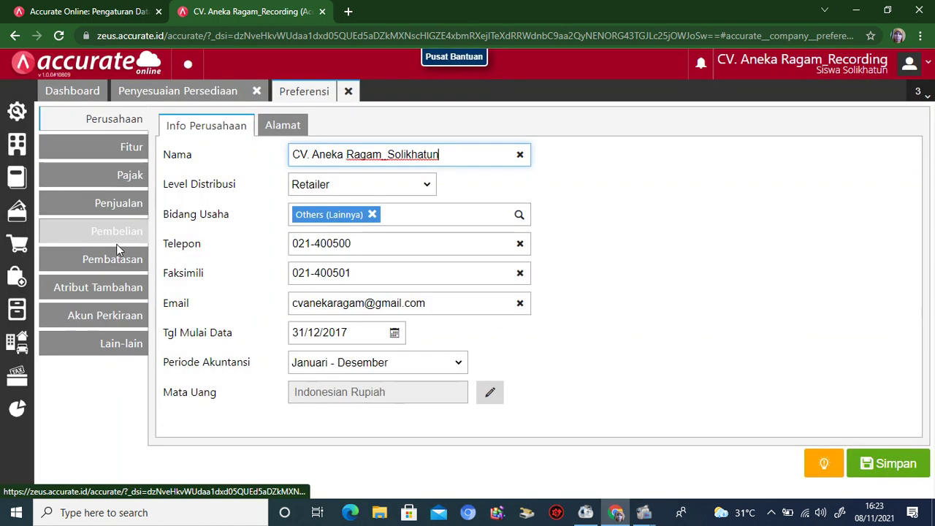
{"action": "left_click", "coordinate": [127, 319]}
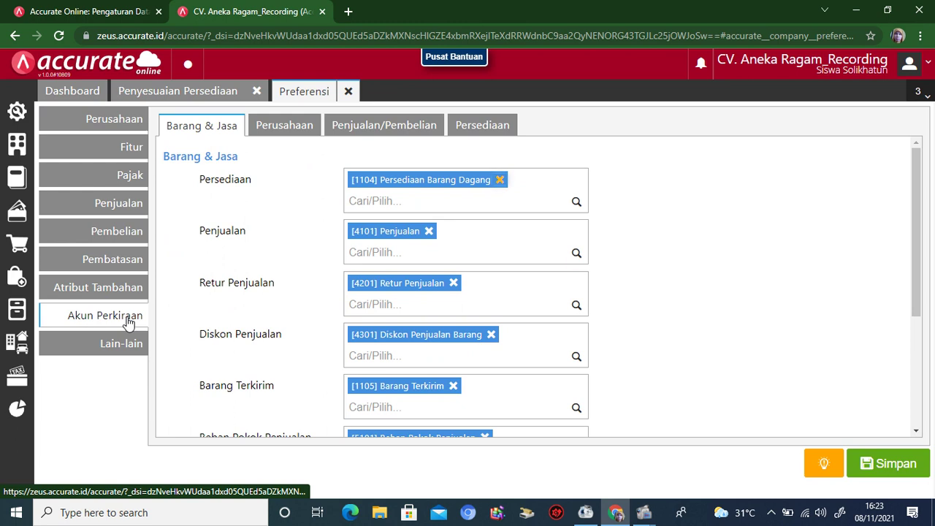
{"action": "left_click", "coordinate": [501, 127]}
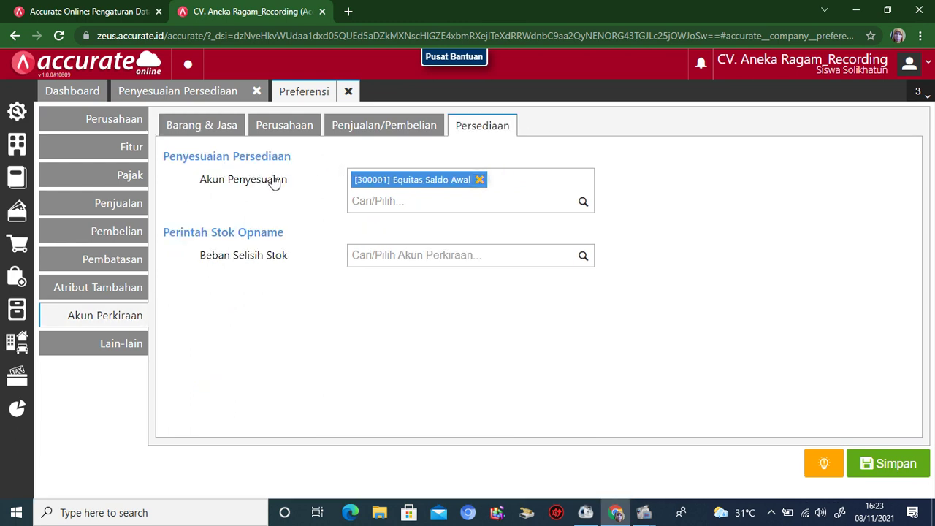
{"action": "left_click", "coordinate": [445, 204]}
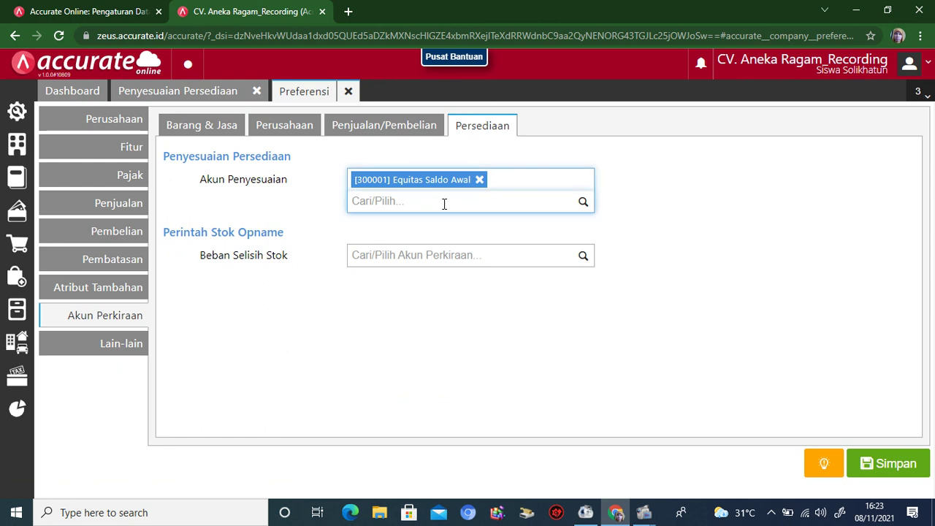
{"action": "type", "text": "rusak"}
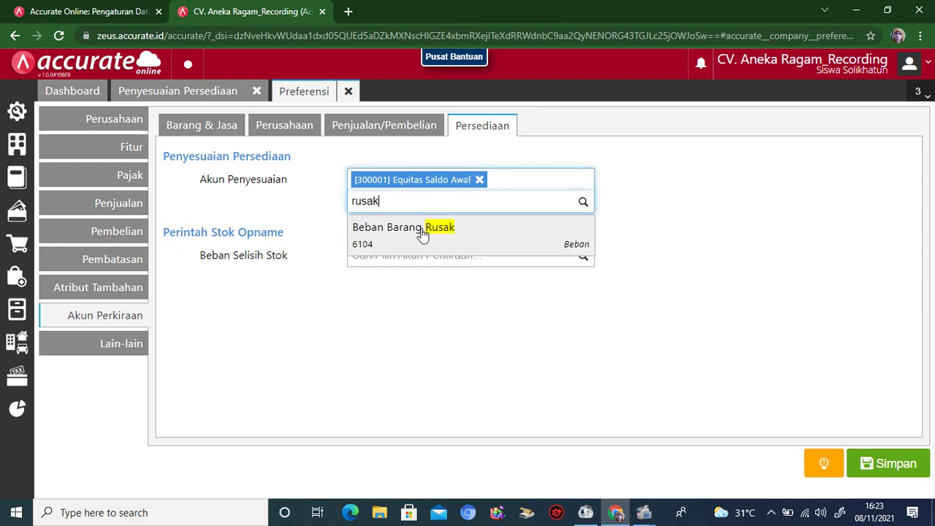
{"action": "left_click", "coordinate": [420, 229]}
{"action": "left_click", "coordinate": [904, 466]}
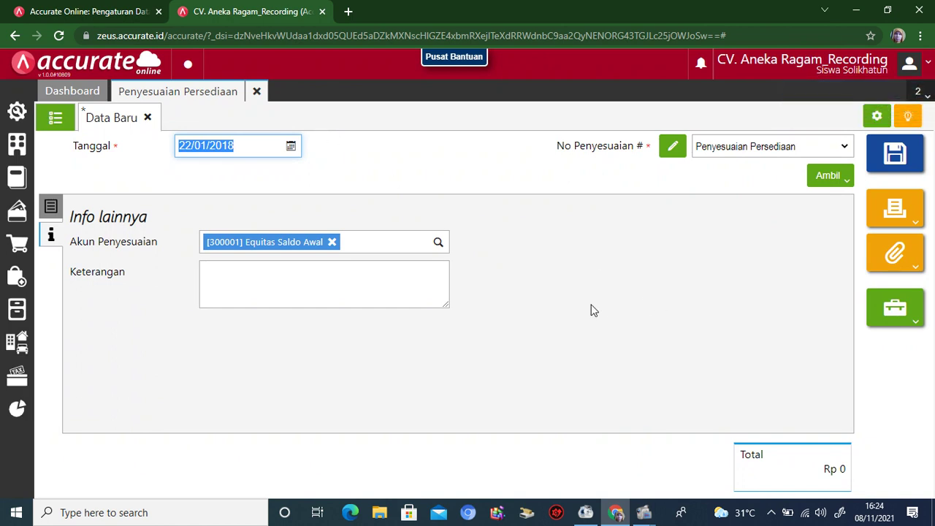
Set the adjustment's account to Beban Barang Rusak and its description (Keterangan) to "Dikeluarakan karena kadaluarsa"
{"action": "left_click", "coordinate": [390, 241]}
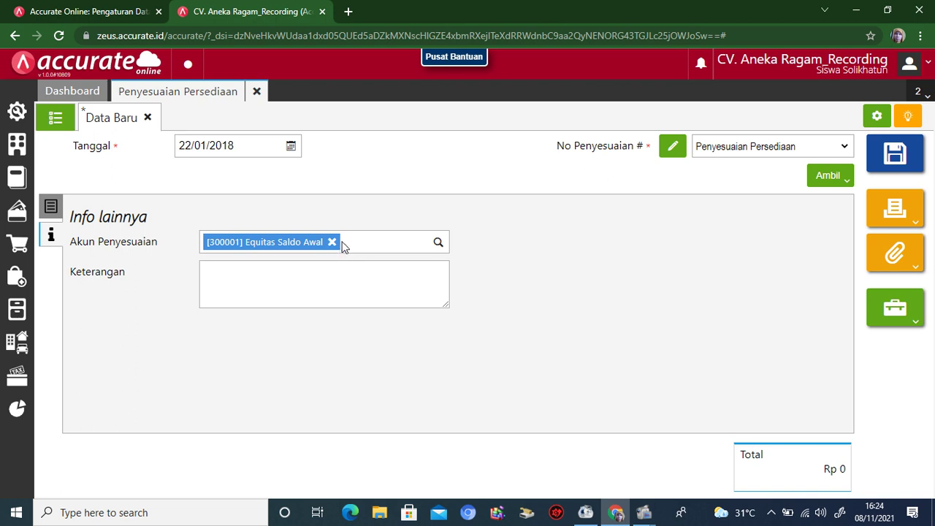
{"action": "left_click", "coordinate": [438, 244]}
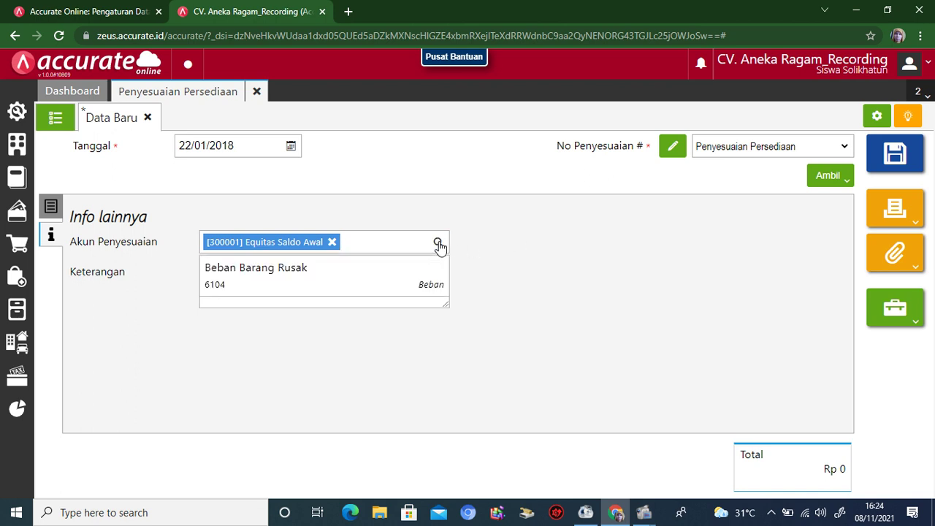
{"action": "left_click", "coordinate": [369, 282]}
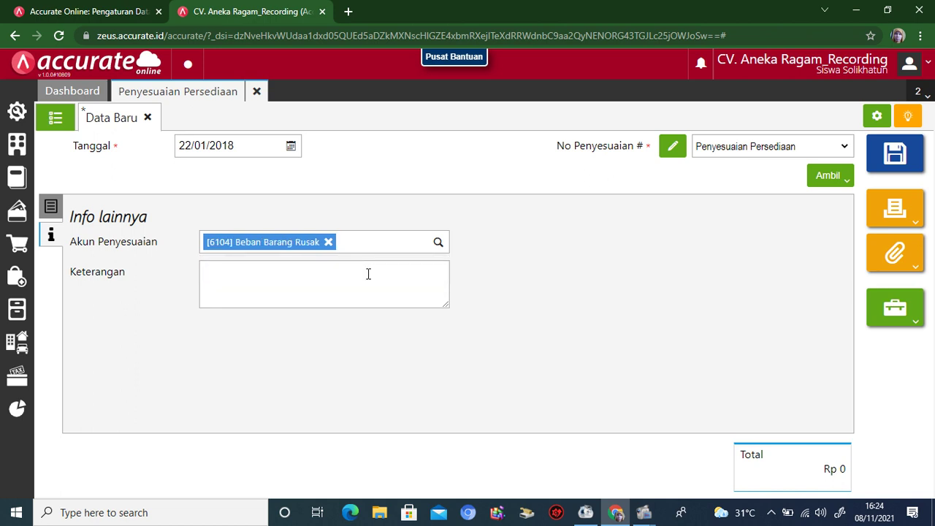
{"action": "left_click", "coordinate": [253, 269]}
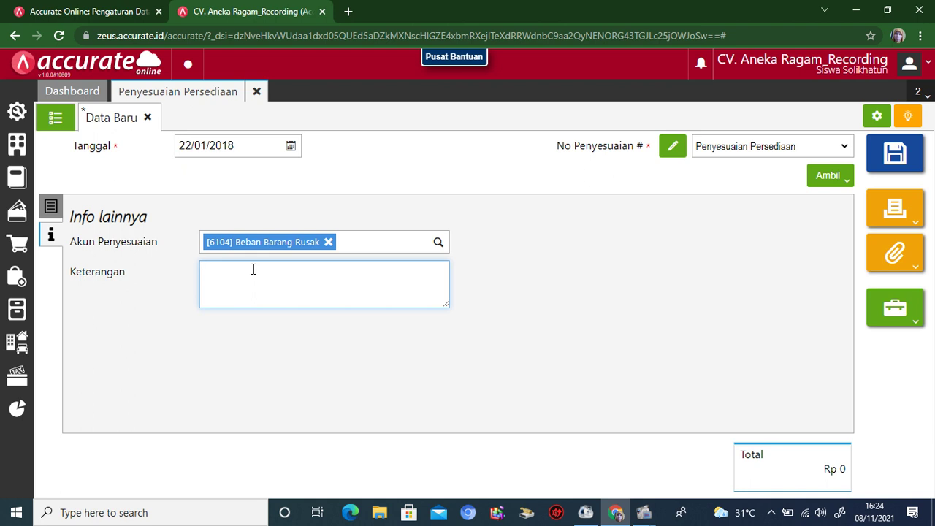
{"action": "type", "text": "Dikeluarakan karena kadalu"}
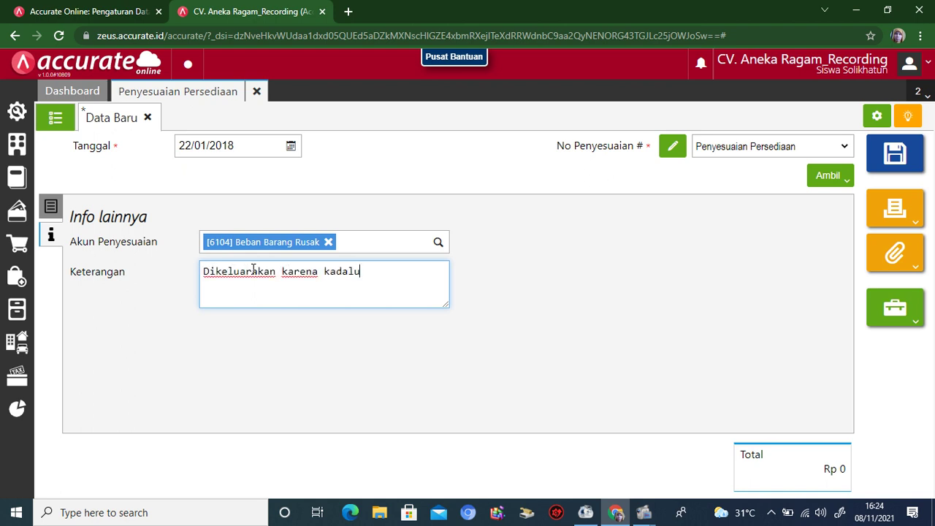
{"action": "type", "text": "arsa"}
Save the inventory adjustment by generating its print preview, and close the preview and the adjustment module
{"action": "left_click", "coordinate": [898, 208]}
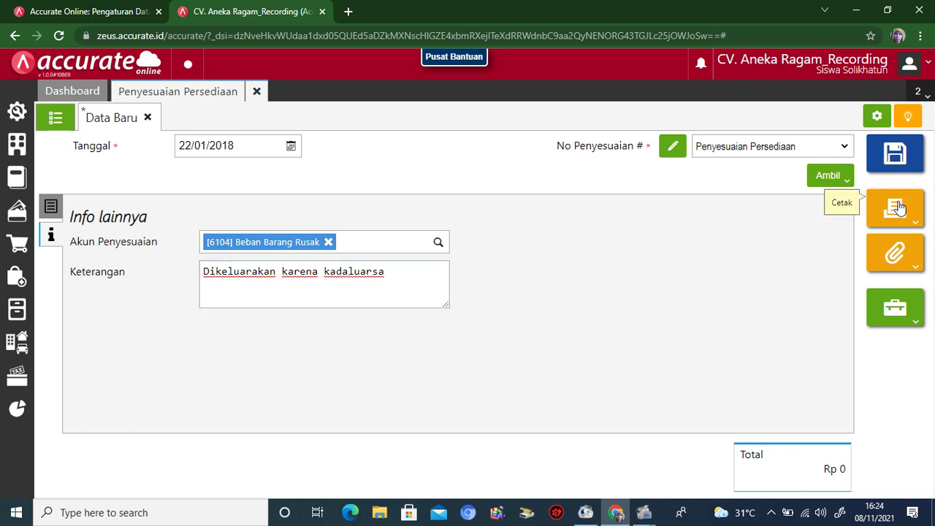
{"action": "left_click", "coordinate": [807, 243]}
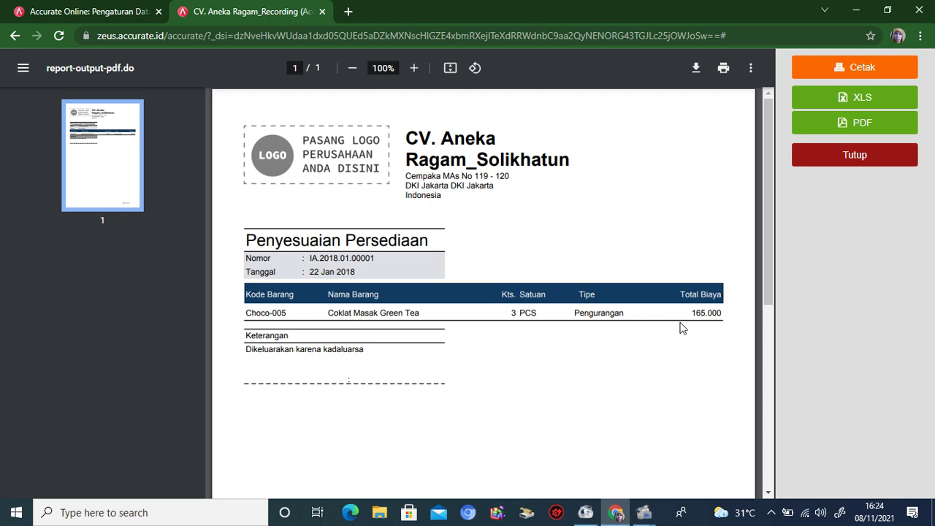
{"action": "left_click", "coordinate": [862, 156]}
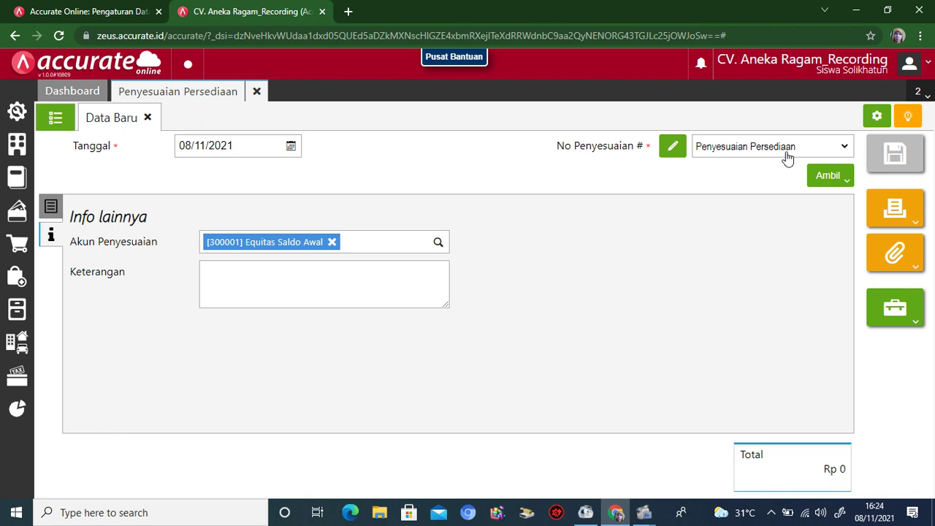
{"action": "left_click", "coordinate": [256, 90]}
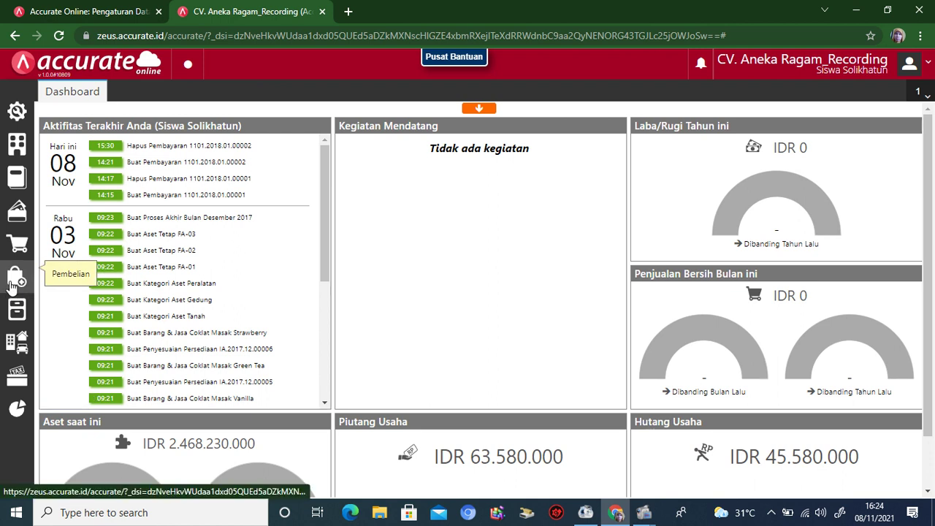
Start a new sales invoice (Faktur Penjualan) for CV Inti Makmur dated 23/01/2018
{"action": "left_click", "coordinate": [18, 248]}
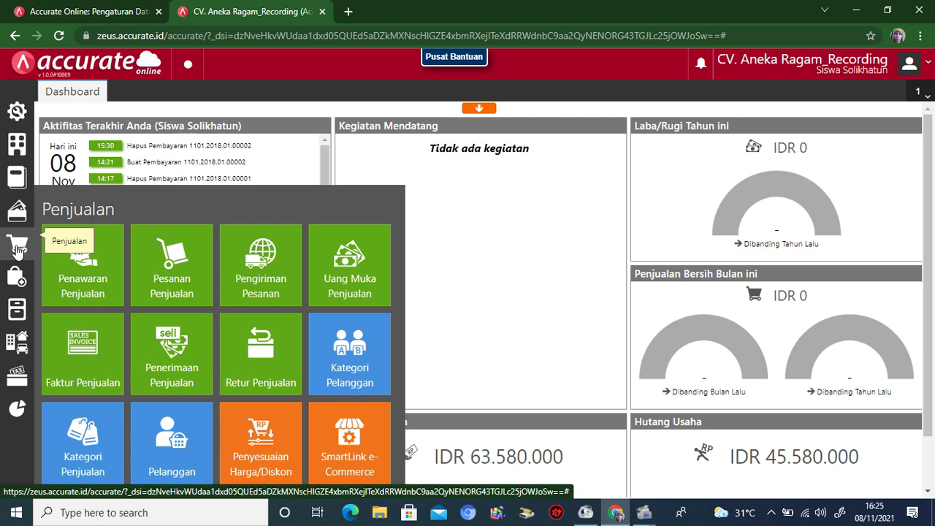
{"action": "left_click", "coordinate": [105, 342]}
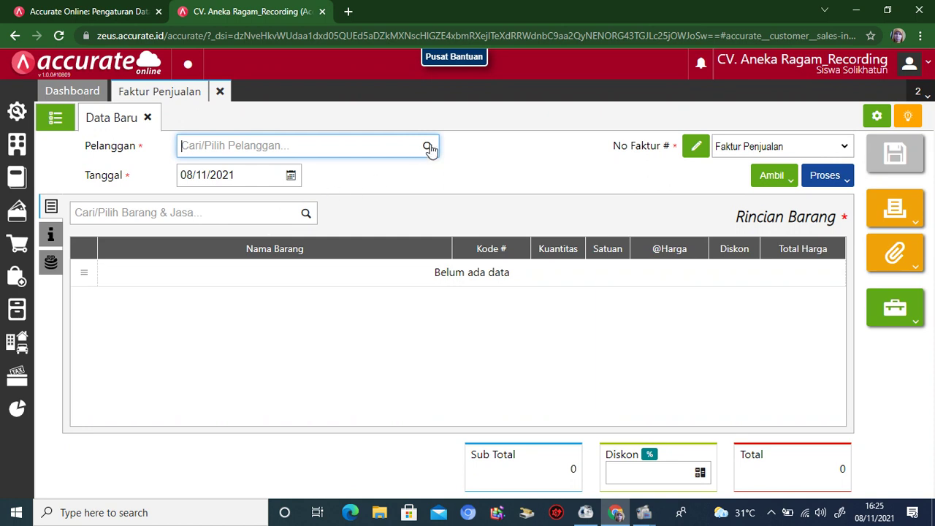
{"action": "left_click", "coordinate": [428, 149]}
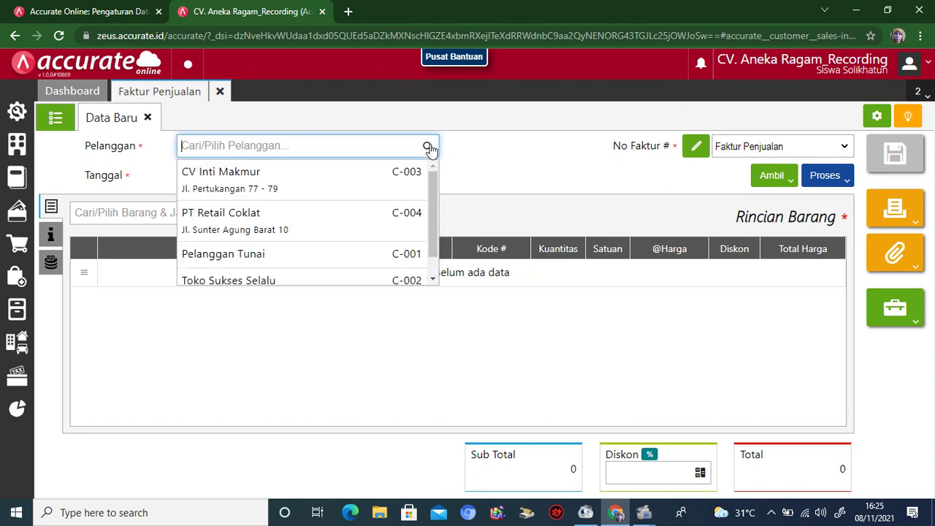
{"action": "left_click", "coordinate": [323, 187]}
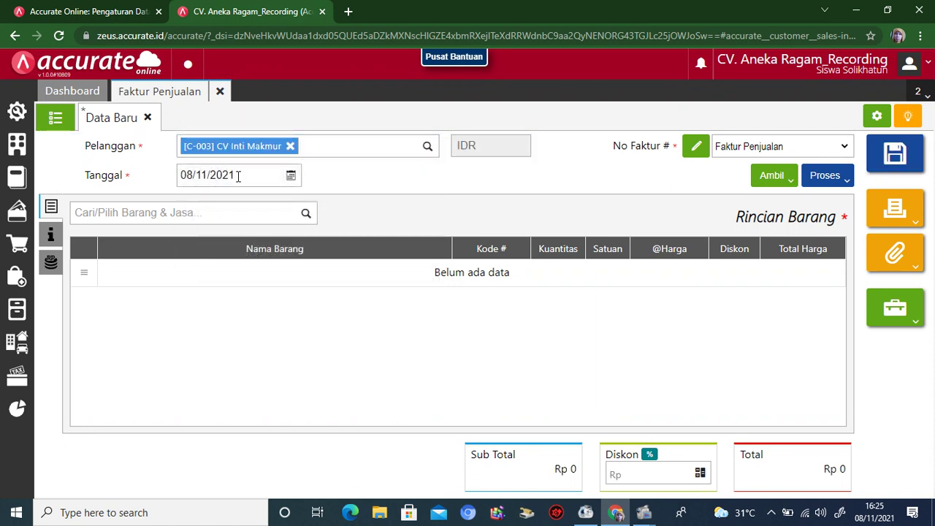
{"action": "left_click", "coordinate": [238, 176]}
{"action": "type", "text": "23/01/2018"}
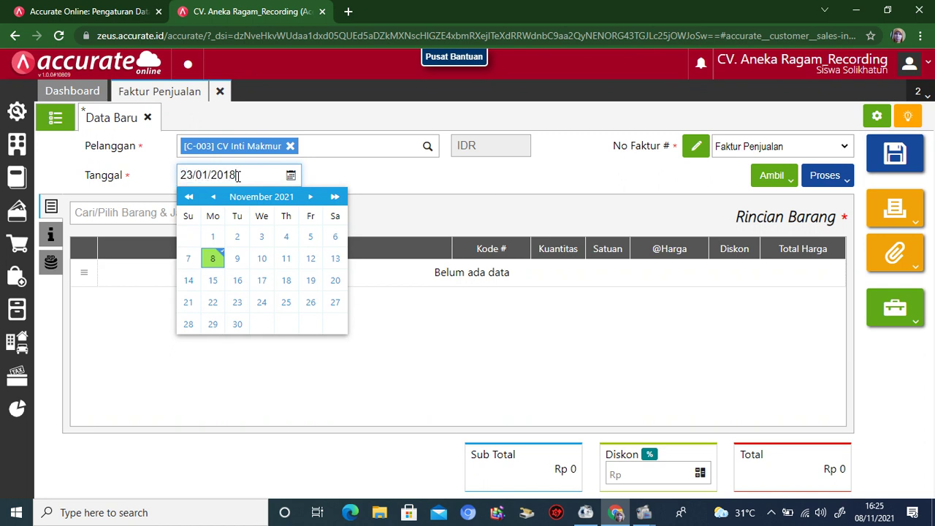
{"action": "left_click", "coordinate": [478, 207]}
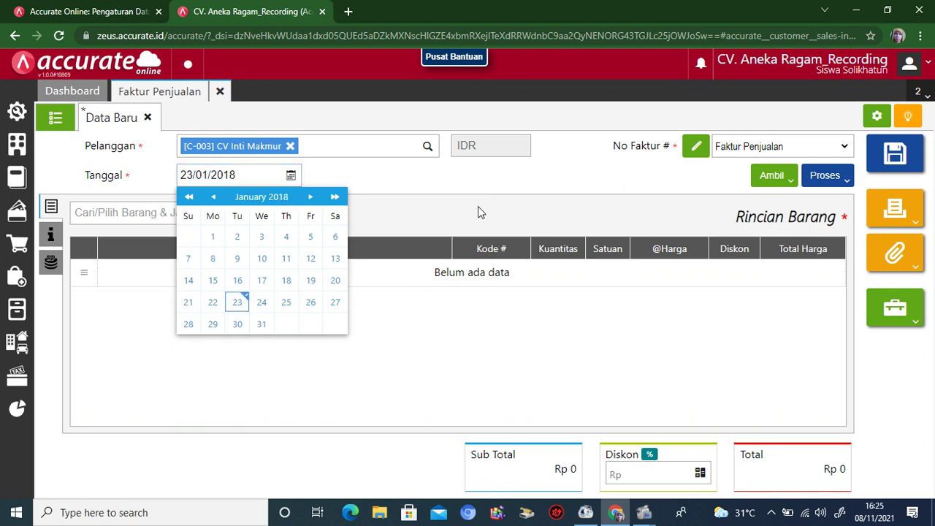
Add Permen Coklat to the invoice with a quantity of 500 PCS
{"action": "left_click", "coordinate": [306, 216]}
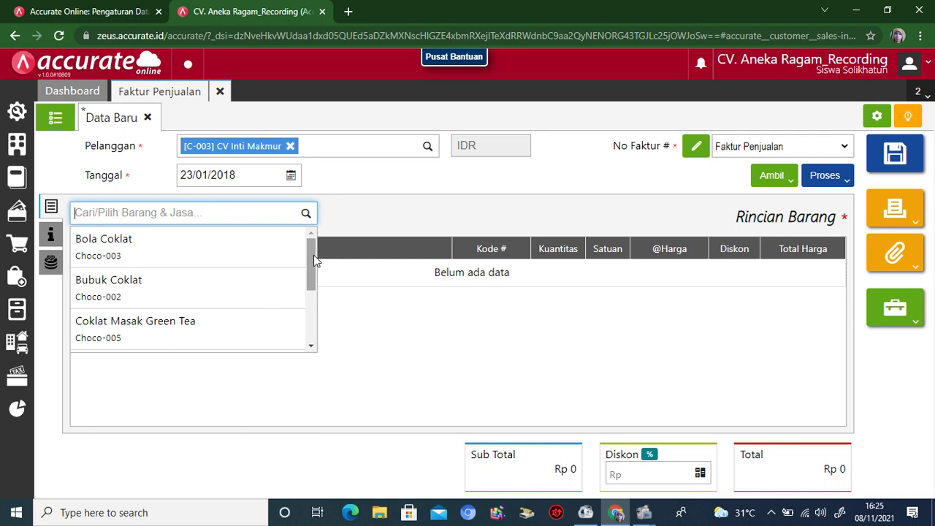
{"action": "left_click_drag", "start_coordinate": [314, 260], "coordinate": [260, 334]}
{"action": "left_click", "coordinate": [234, 340]}
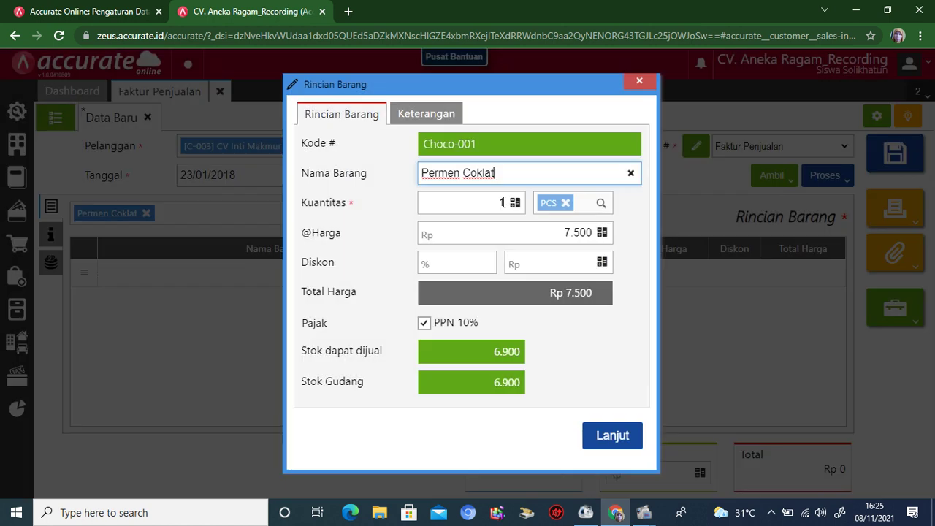
{"action": "double_click", "coordinate": [499, 202]}
{"action": "type", "text": "500"}
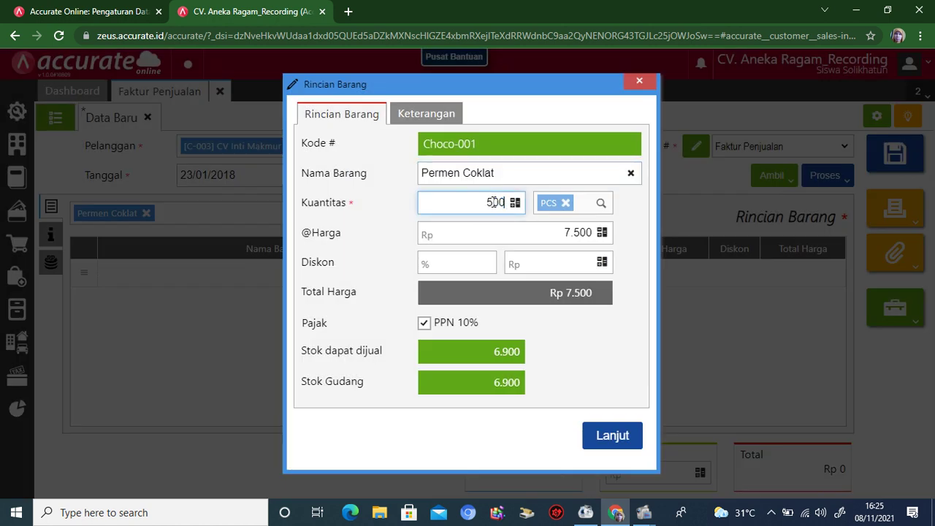
{"action": "left_click", "coordinate": [619, 437]}
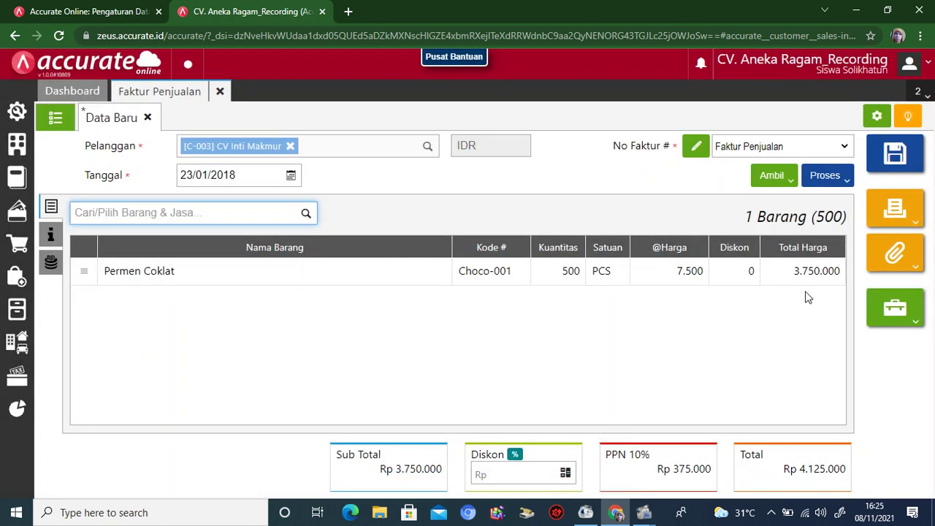
Set the invoice's delivery date (Tgl Pengiriman) to 23/01/2018 and its description (Keterangan) to "Penjualan tunai"
{"action": "left_click", "coordinate": [55, 246]}
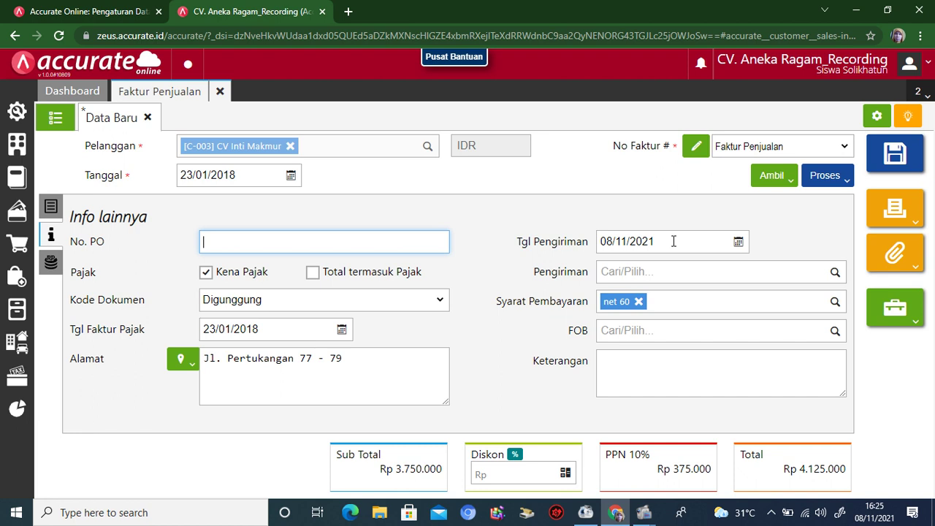
{"action": "left_click", "coordinate": [674, 241]}
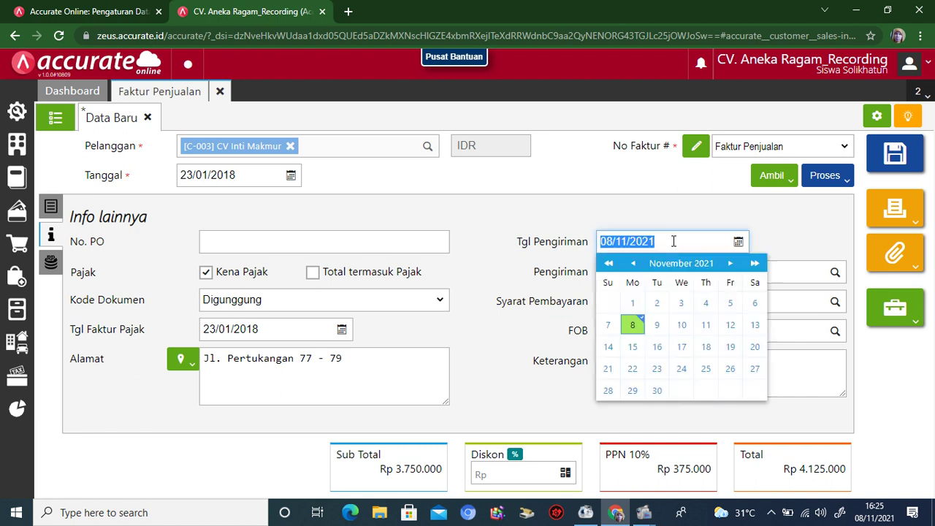
{"action": "type", "text": "23/01/2018"}
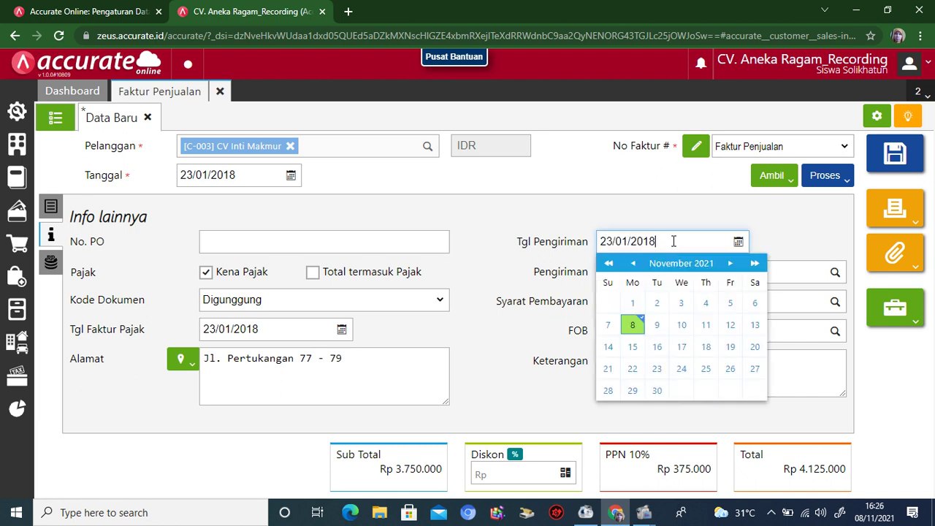
{"action": "left_click", "coordinate": [813, 234]}
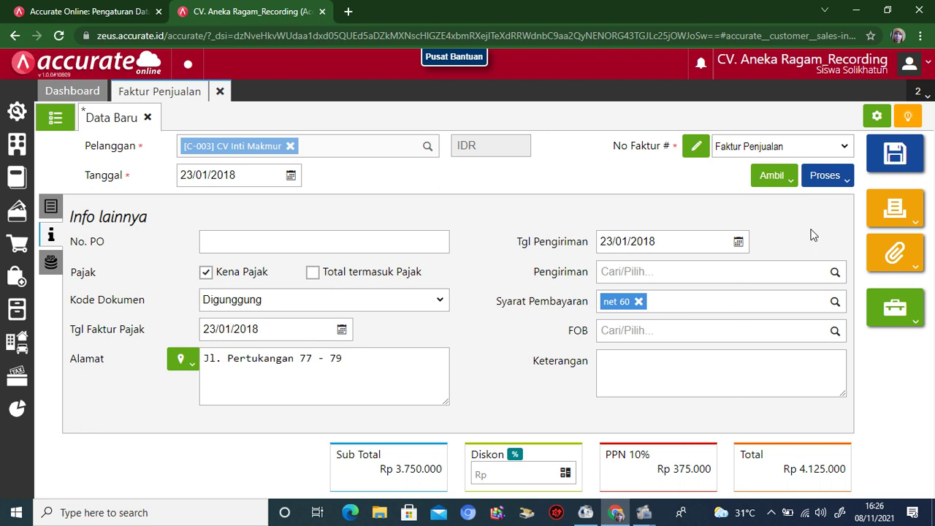
{"action": "left_click", "coordinate": [698, 372]}
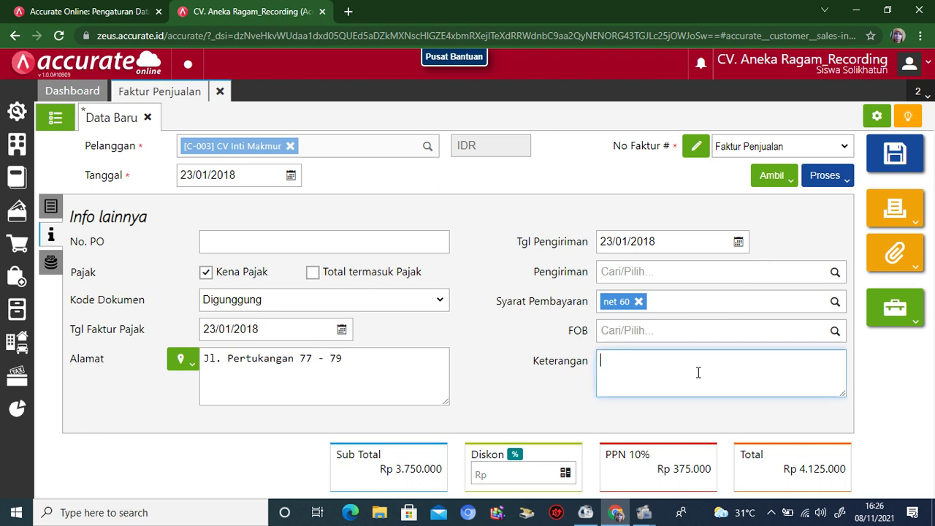
{"action": "type", "text": "Penjualan tunai"}
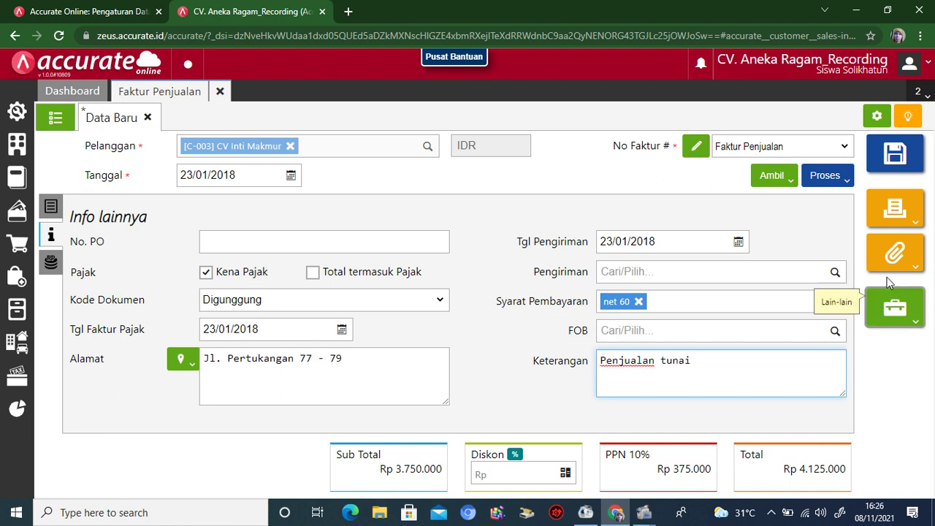
Save the sales invoice by generating its print preview, and close the preview and the invoice module
{"action": "left_click", "coordinate": [895, 210]}
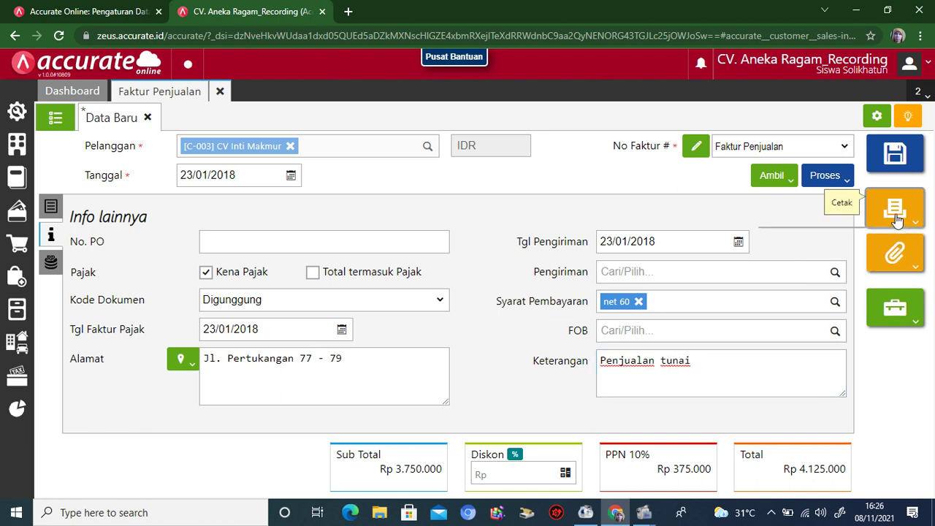
{"action": "left_click", "coordinate": [836, 244]}
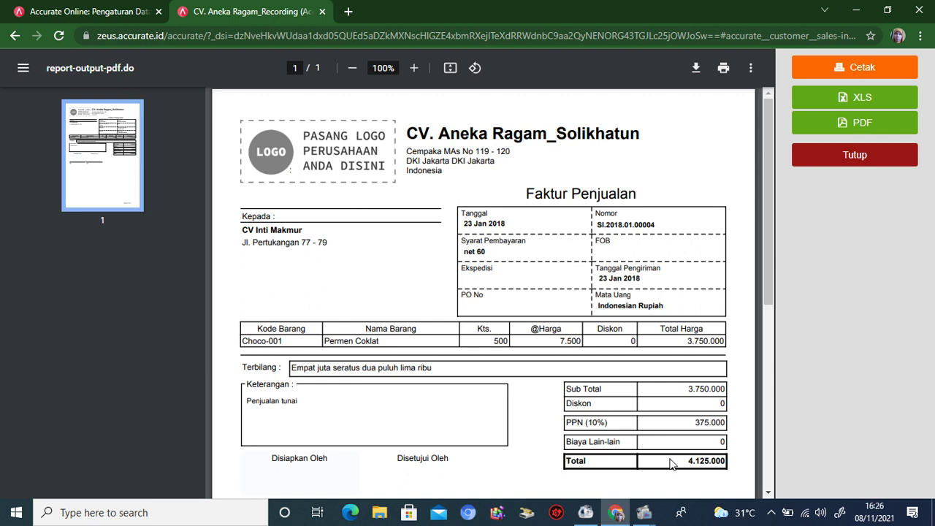
{"action": "left_click", "coordinate": [840, 165]}
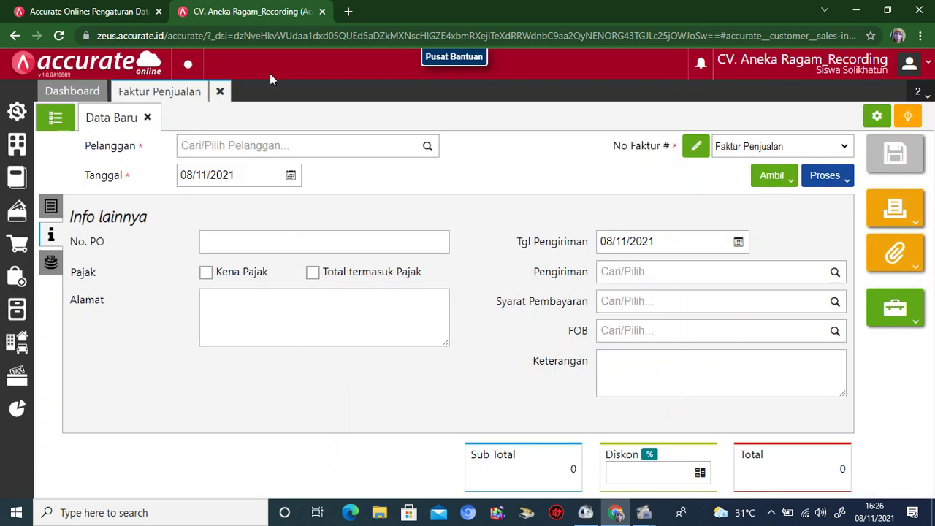
{"action": "left_click", "coordinate": [218, 94]}
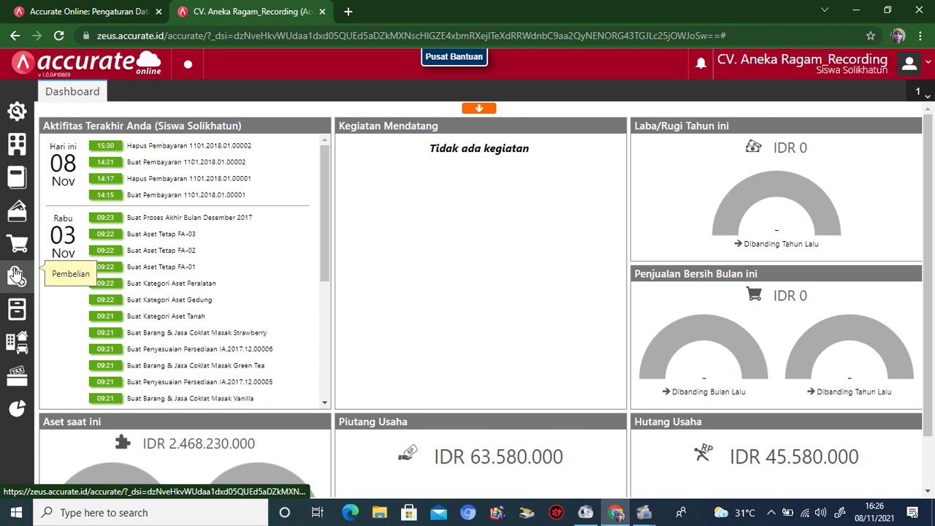
Start a new sales receipt (Penerimaan Penjualan) from CV Inti Makmur into the Bank account, with payment date 23/01/2018
{"action": "left_click", "coordinate": [20, 247]}
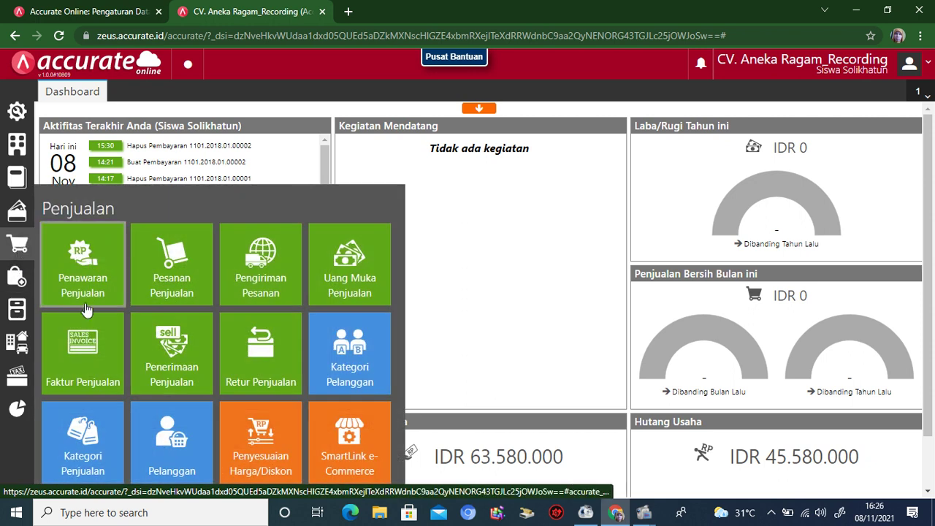
{"action": "left_click", "coordinate": [173, 349]}
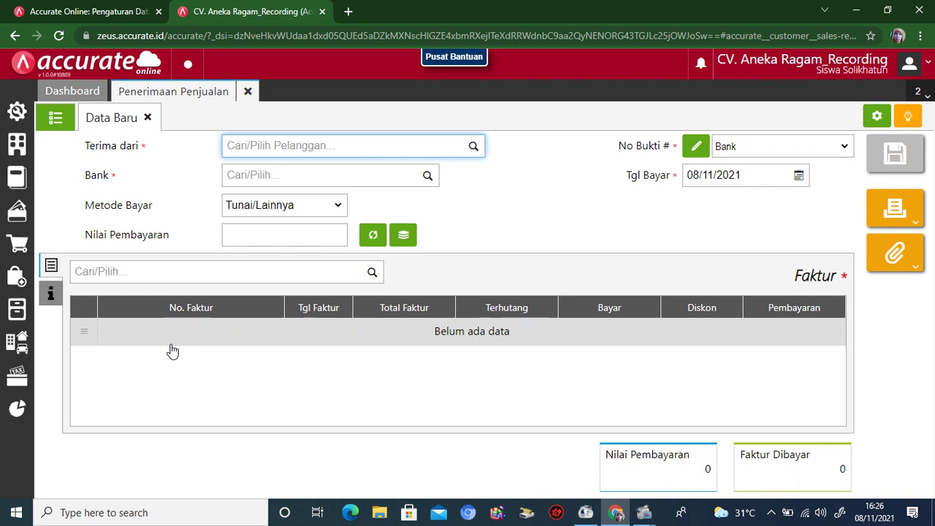
{"action": "left_click", "coordinate": [473, 148]}
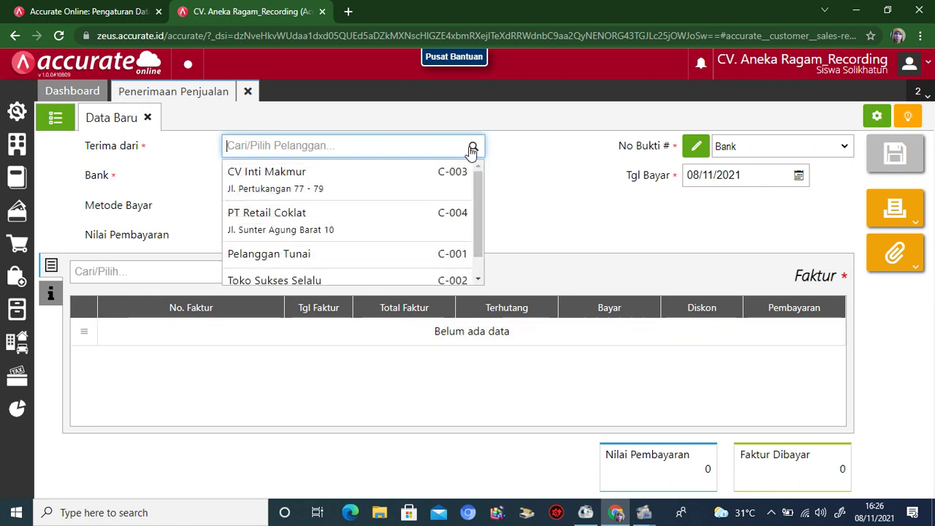
{"action": "left_click", "coordinate": [411, 184]}
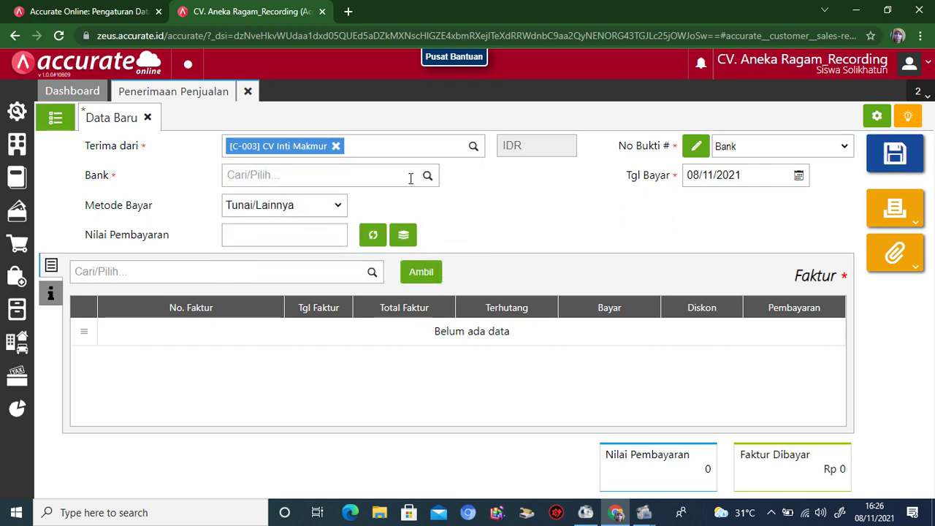
{"action": "left_click", "coordinate": [428, 177]}
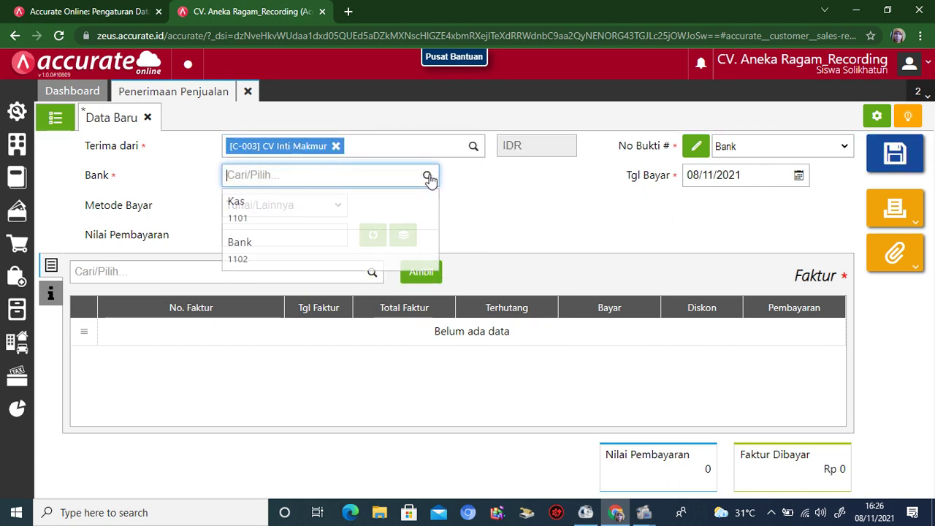
{"action": "left_click", "coordinate": [320, 261]}
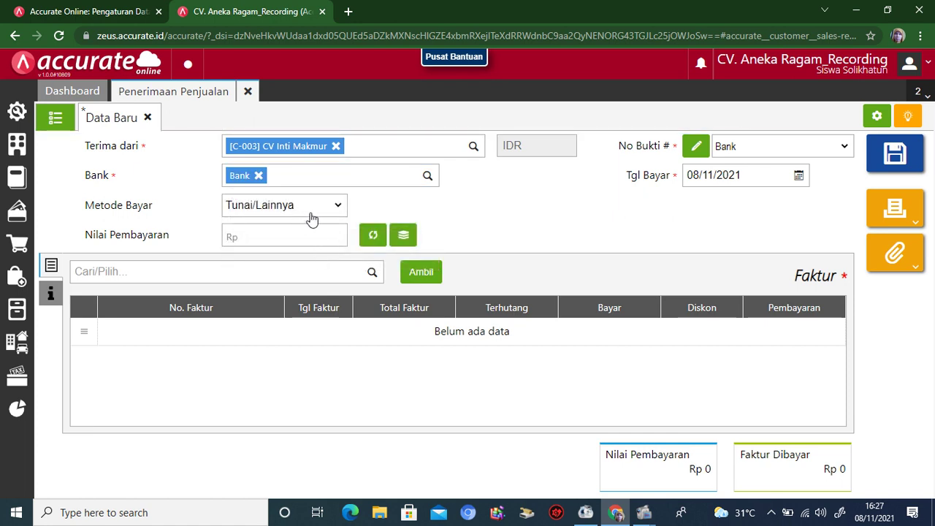
{"action": "left_click", "coordinate": [707, 176]}
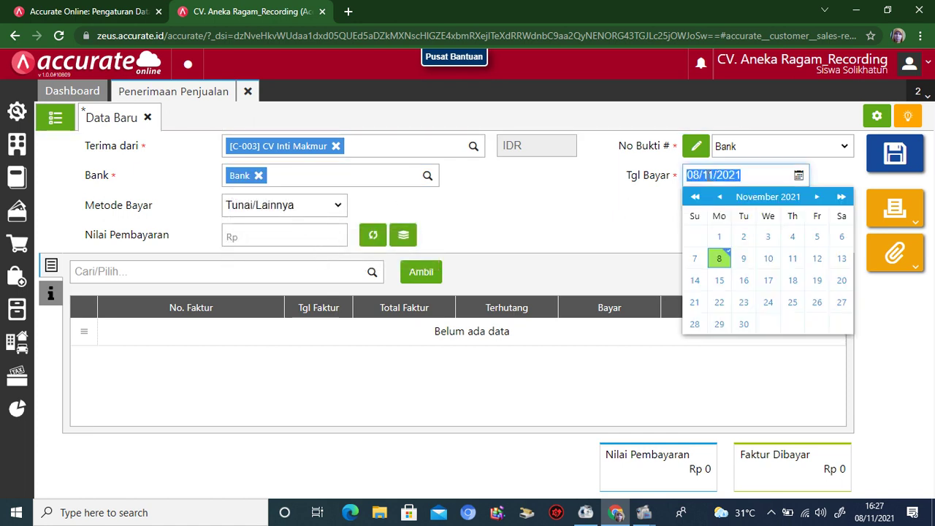
{"action": "type", "text": "23/01/2018"}
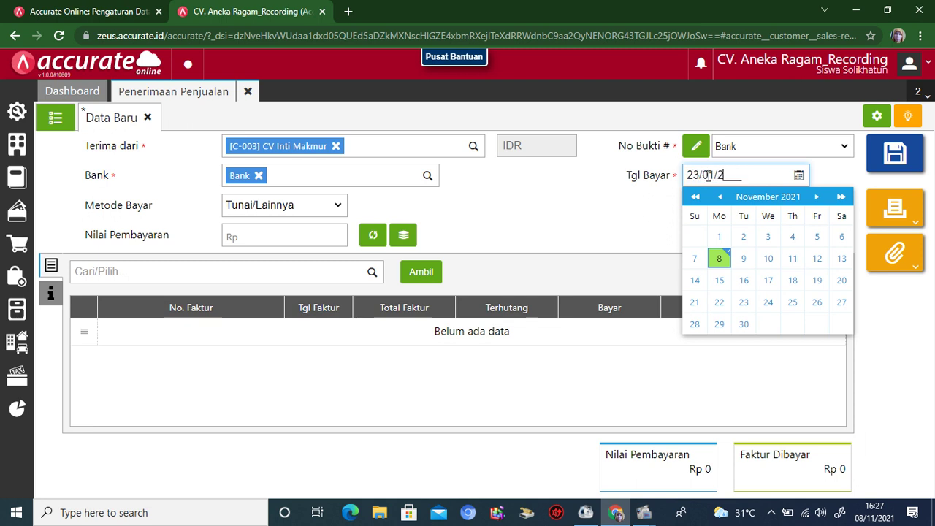
{"action": "left_click", "coordinate": [512, 232]}
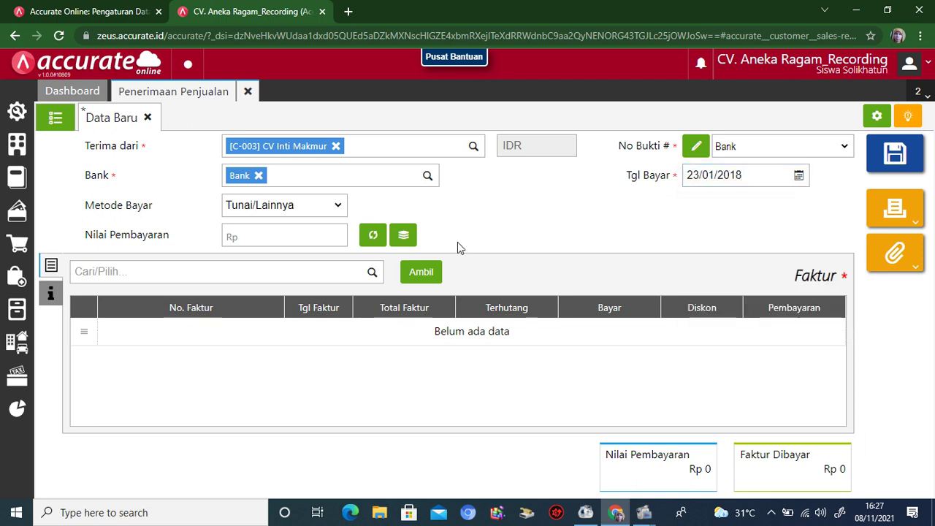
Retrieve the customer's unpaid invoices and add only the one dated 23/01/2018 to the receipt
{"action": "left_click", "coordinate": [412, 275]}
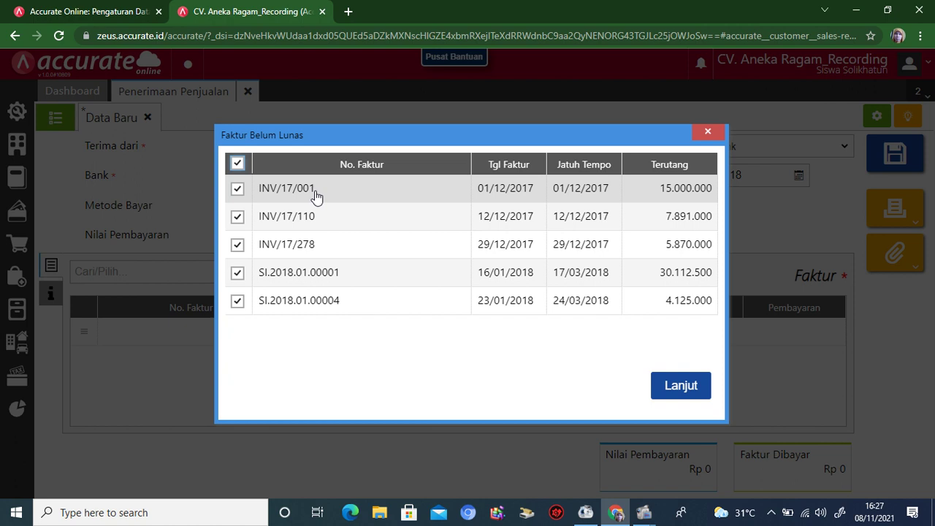
{"action": "left_click", "coordinate": [237, 188]}
{"action": "left_click", "coordinate": [238, 216]}
{"action": "left_click", "coordinate": [237, 244]}
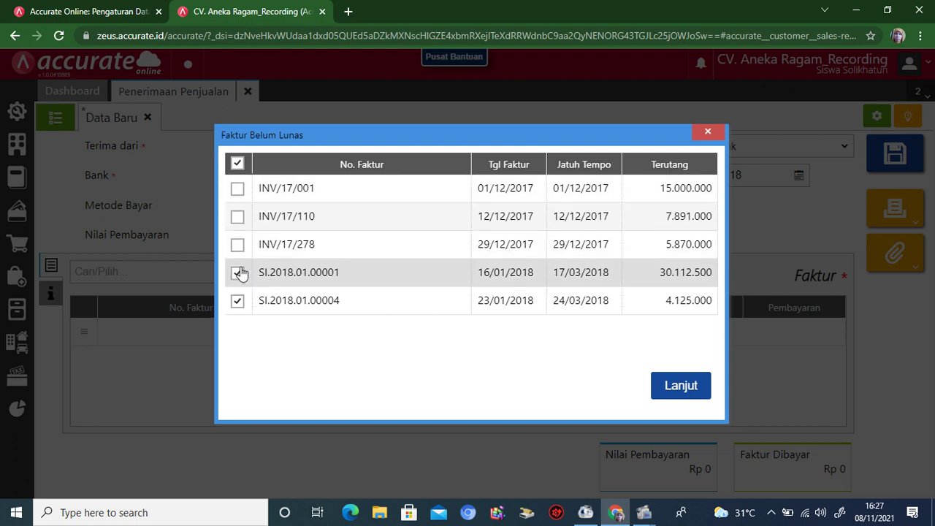
{"action": "left_click", "coordinate": [239, 272]}
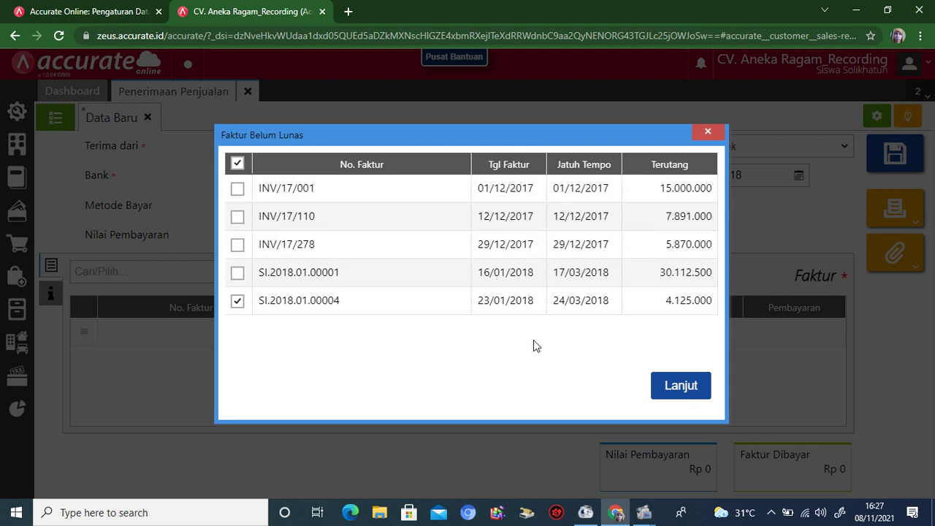
{"action": "left_click", "coordinate": [677, 389]}
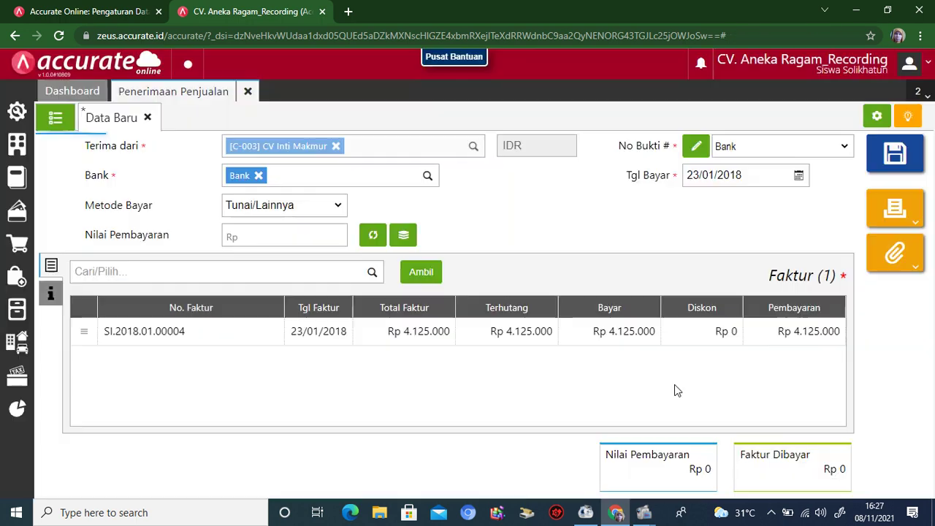
Calculate the payment amount (Nilai Pembayaran) from the selected invoice and set the description (Keterangan) to "Penerimaan penjualan tunai"
{"action": "left_click", "coordinate": [373, 240]}
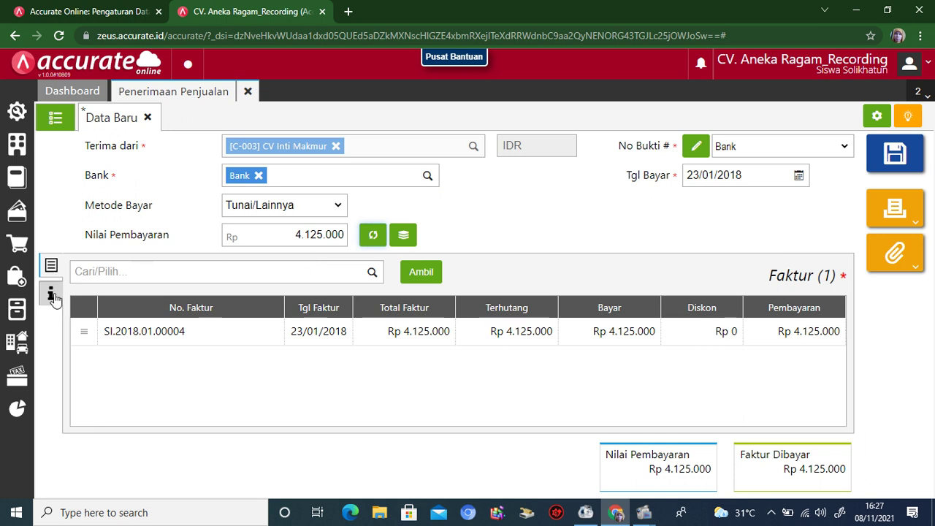
{"action": "left_click", "coordinate": [50, 297]}
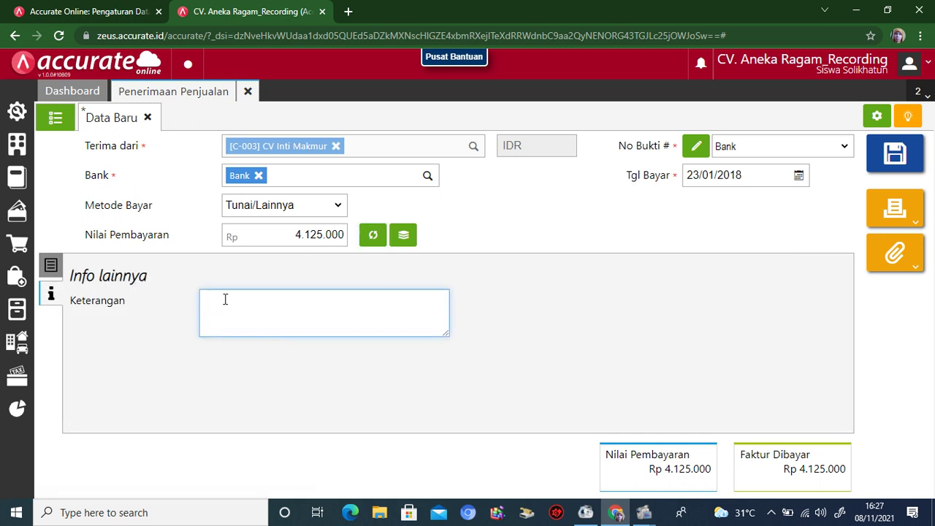
{"action": "type", "text": "Penerimaan penjualan tunai"}
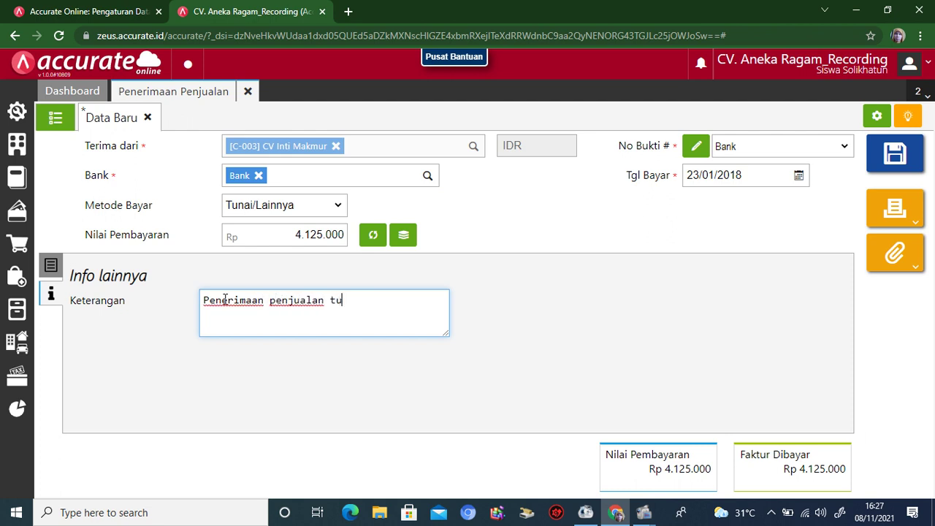
Save the sales receipt by previewing it with the "Penerimaan Penjualan - Default" design, and close the preview and the receipt module
{"action": "left_click", "coordinate": [896, 207]}
{"action": "left_click", "coordinate": [808, 244]}
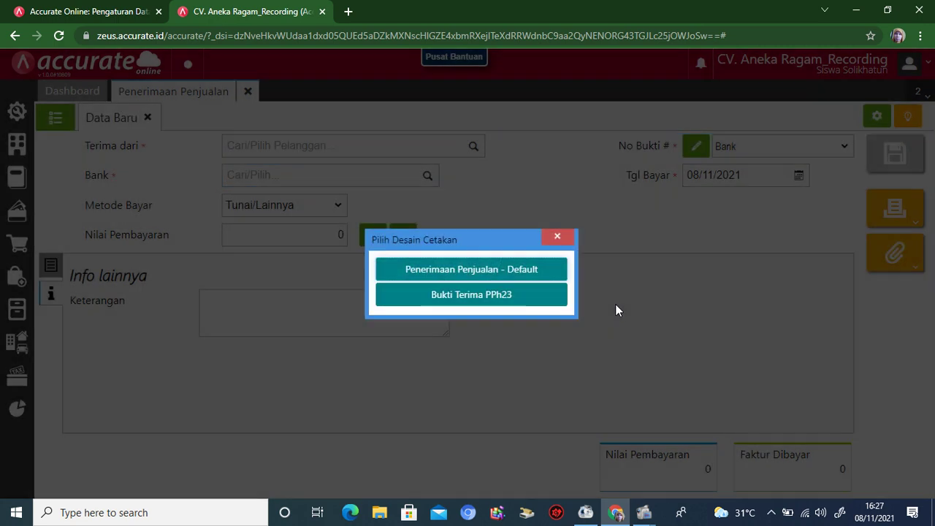
{"action": "left_click", "coordinate": [497, 270]}
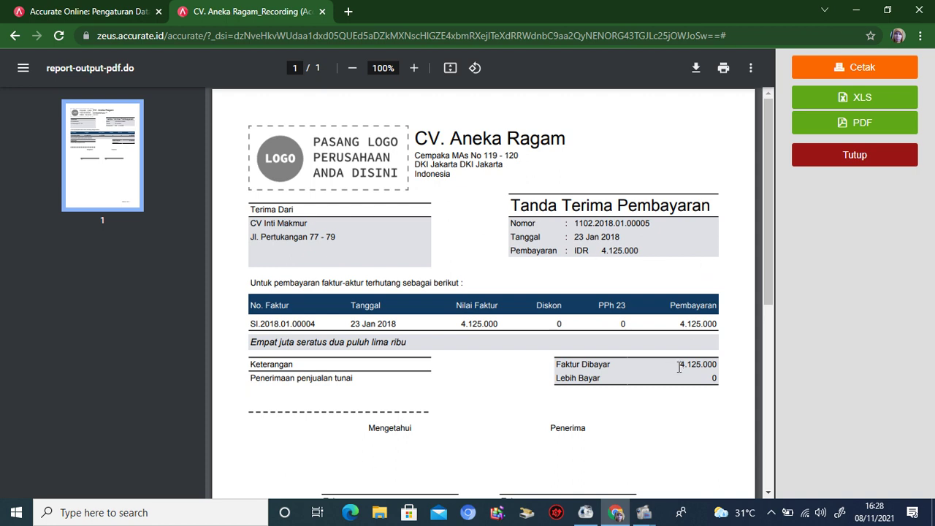
{"action": "left_click", "coordinate": [862, 156]}
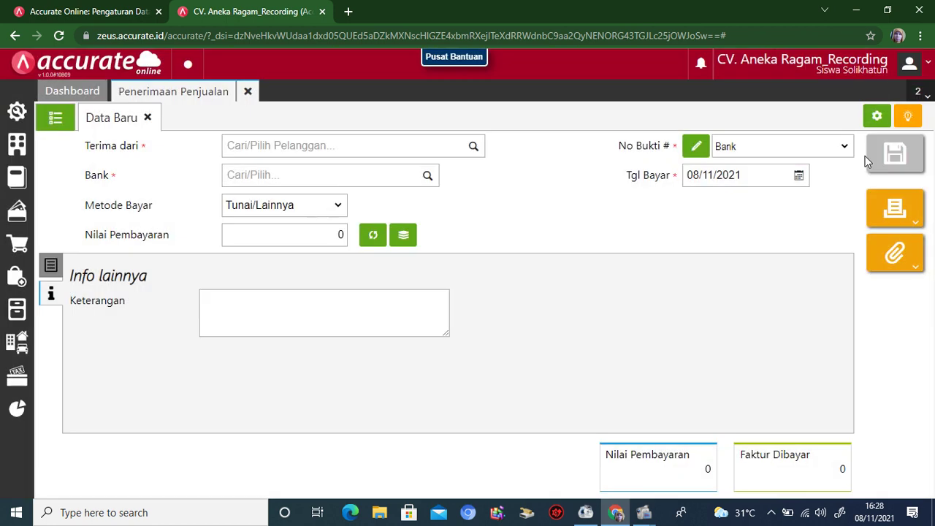
{"action": "left_click", "coordinate": [247, 92]}
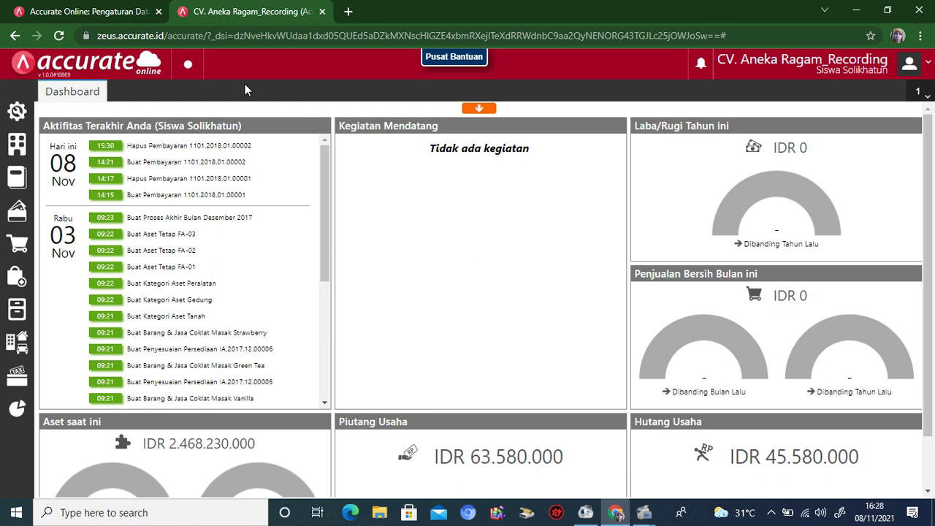
Start a new bank transfer (Transfer Bank) dated 24/01/2018 from the Bank account to the Kas account
{"action": "mouse_move", "coordinate": [64, 175]}
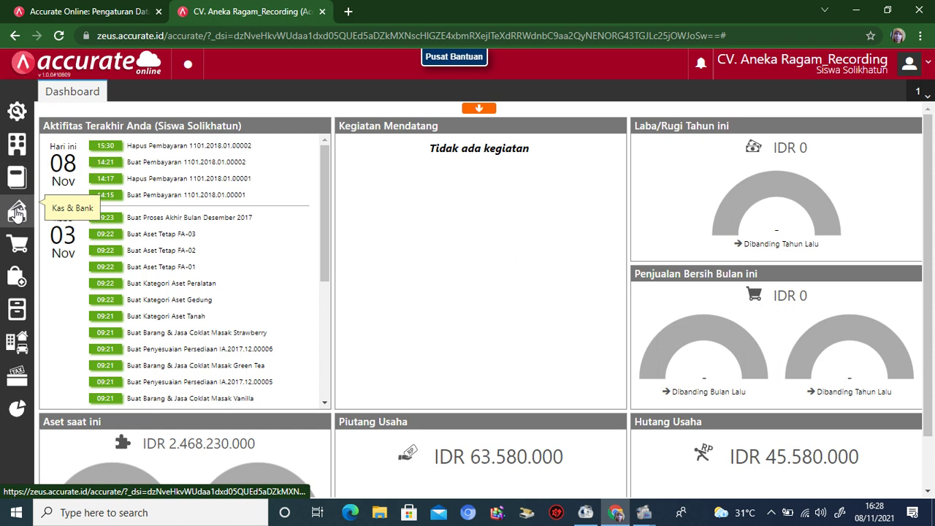
{"action": "mouse_move", "coordinate": [18, 212]}
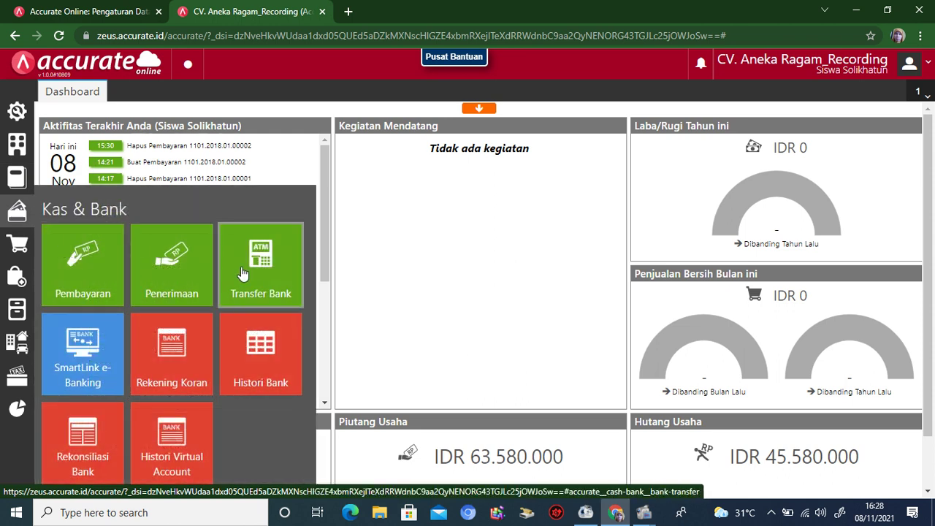
{"action": "left_click", "coordinate": [241, 268]}
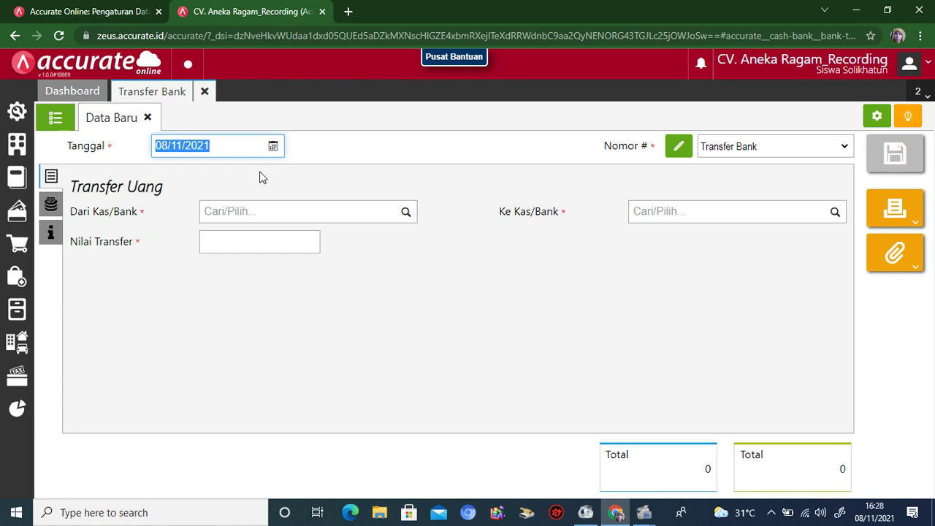
{"action": "type", "text": "24012018"}
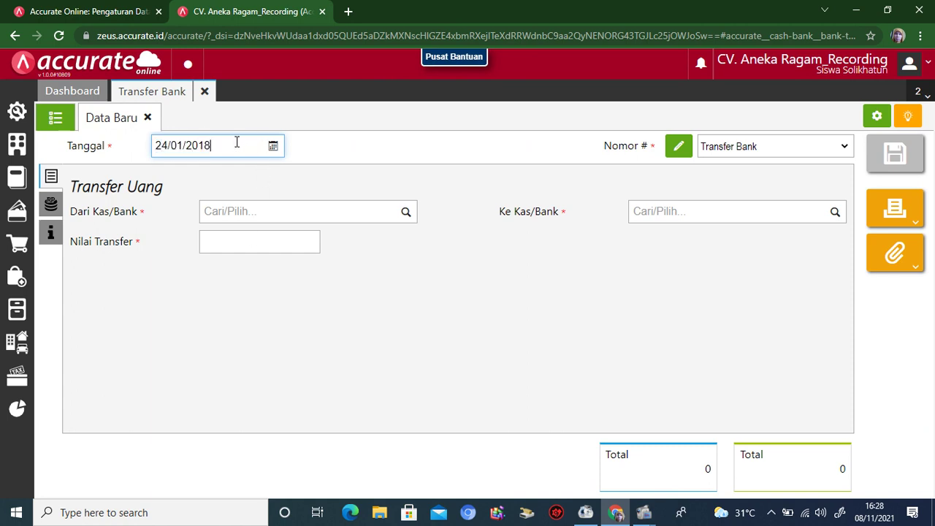
{"action": "left_click", "coordinate": [294, 215]}
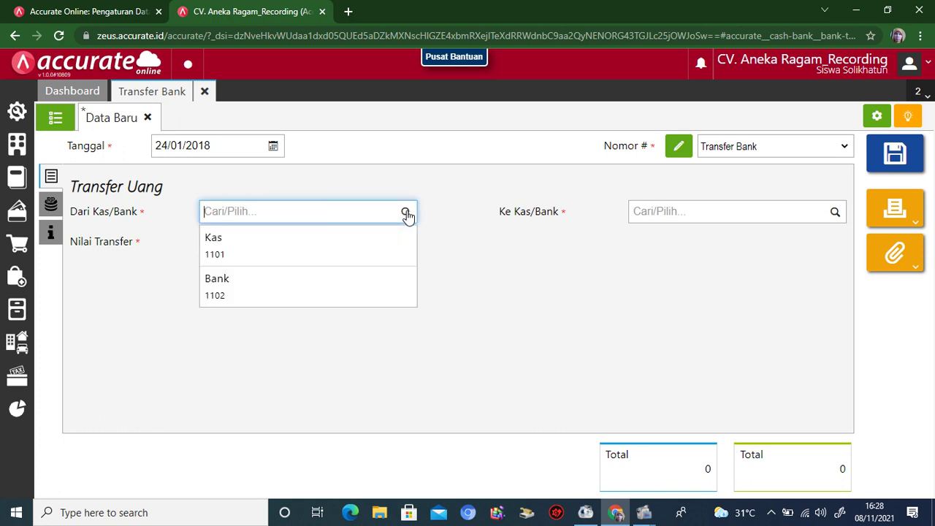
{"action": "left_click", "coordinate": [355, 292]}
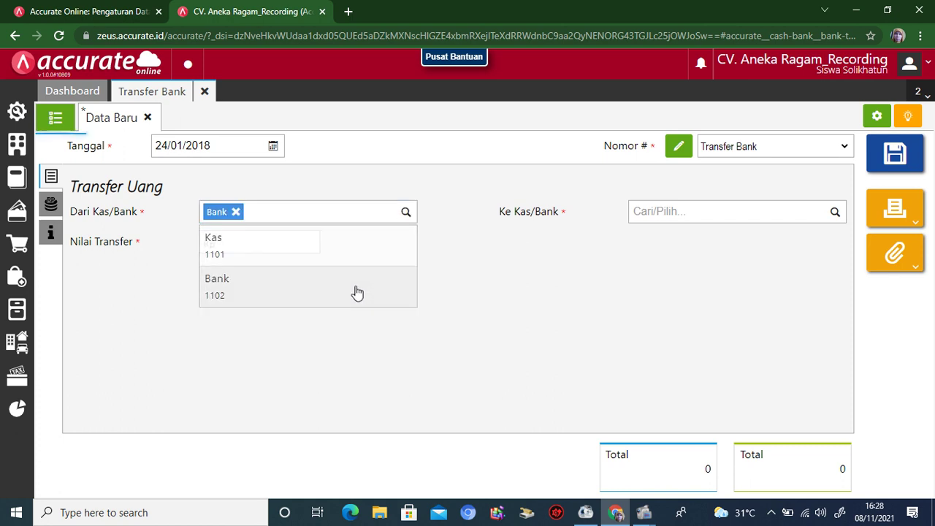
{"action": "left_click", "coordinate": [835, 212]}
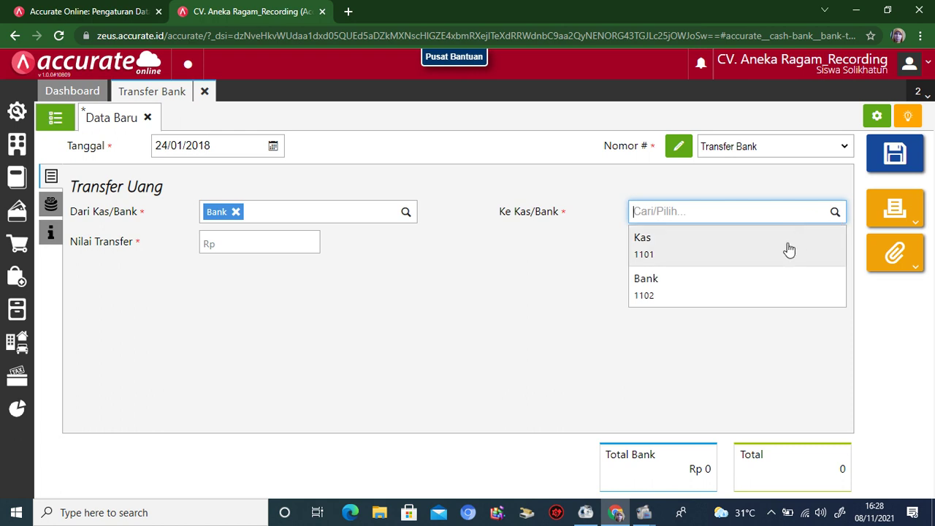
{"action": "left_click", "coordinate": [788, 247]}
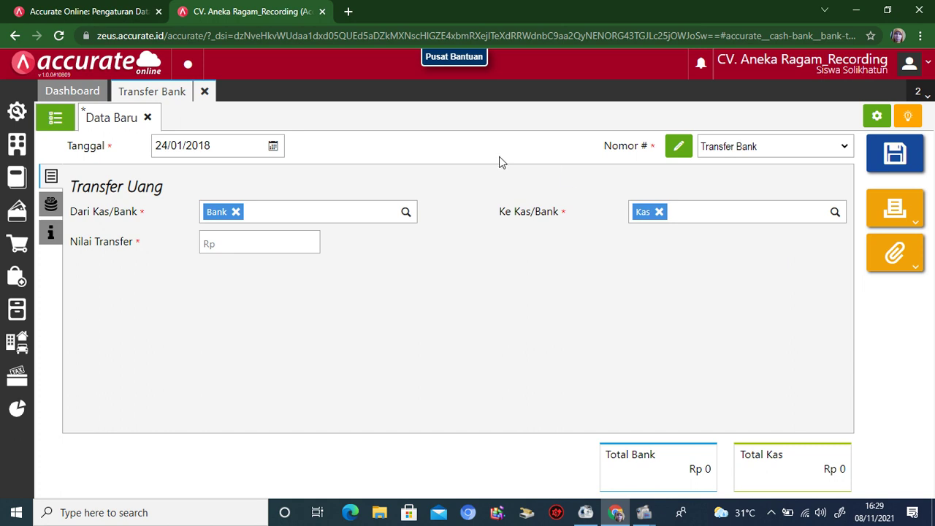
Set the transfer amount (Nilai Transfer) to Rp 2.500.000 and the note (Catatan) to "Pengisian kas dari bank"
{"action": "left_click", "coordinate": [253, 239]}
{"action": "type", "text": "2.500.000"}
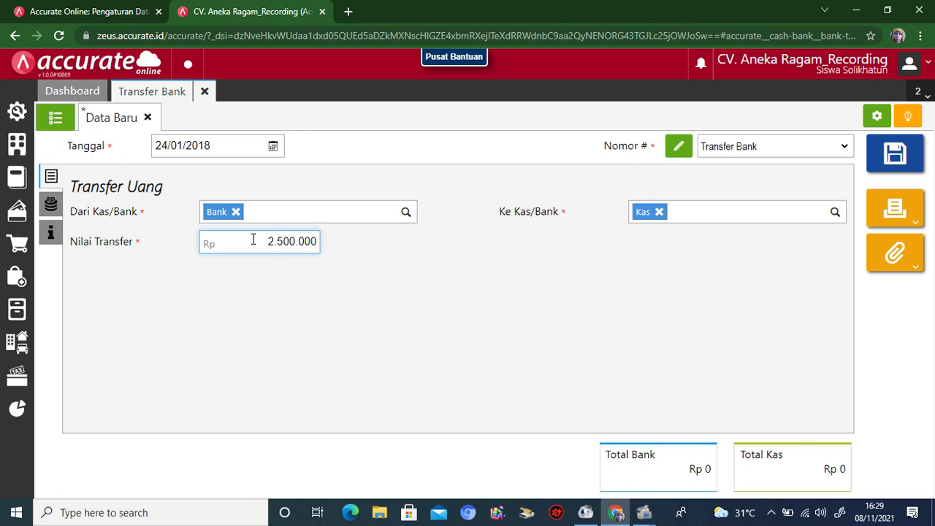
{"action": "left_click", "coordinate": [167, 286]}
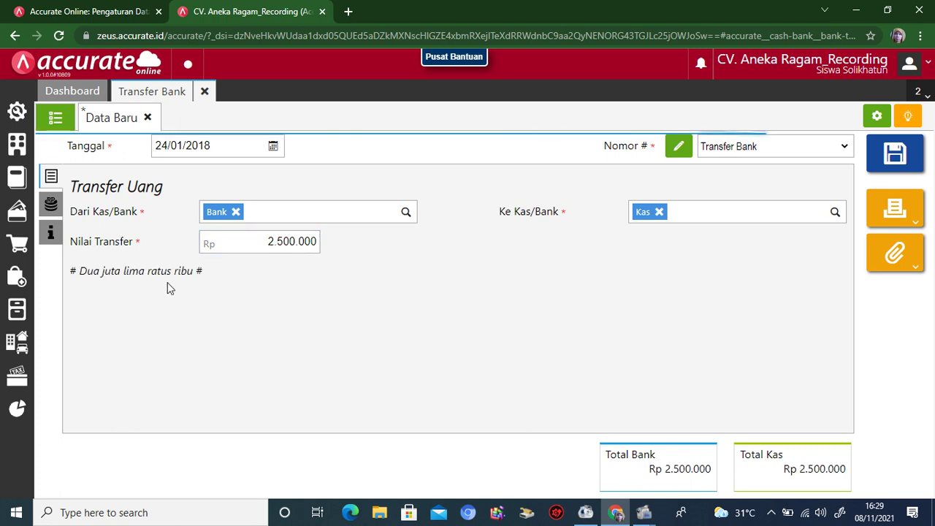
{"action": "left_click", "coordinate": [50, 233]}
{"action": "left_click", "coordinate": [236, 211]}
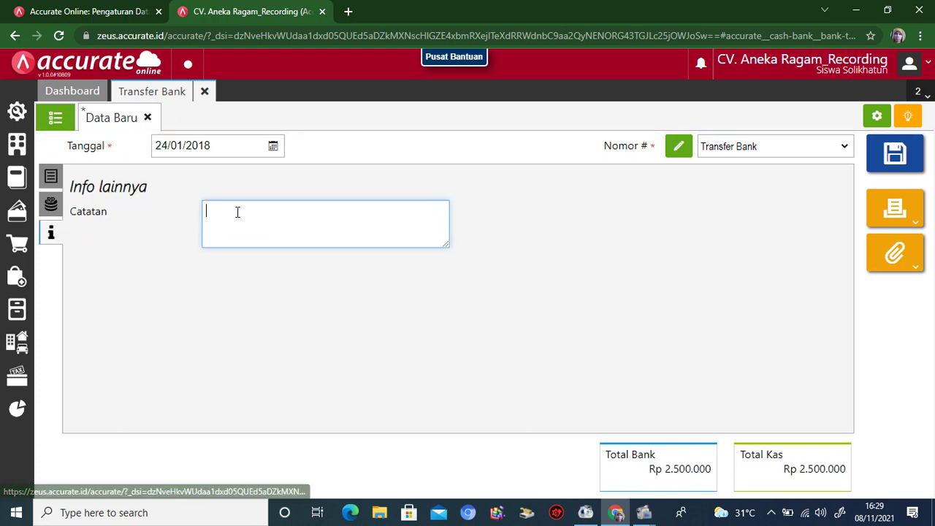
{"action": "type", "text": "Pengisian k"}
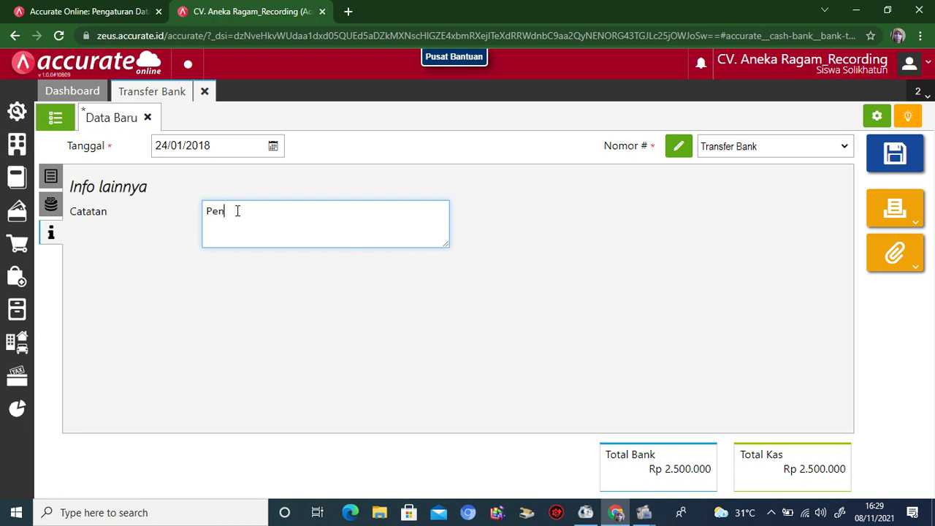
{"action": "type", "text": "as dari bank"}
Save the bank transfer by generating its print preview, and close the preview and the transfer module
{"action": "left_click", "coordinate": [894, 208]}
{"action": "left_click", "coordinate": [811, 243]}
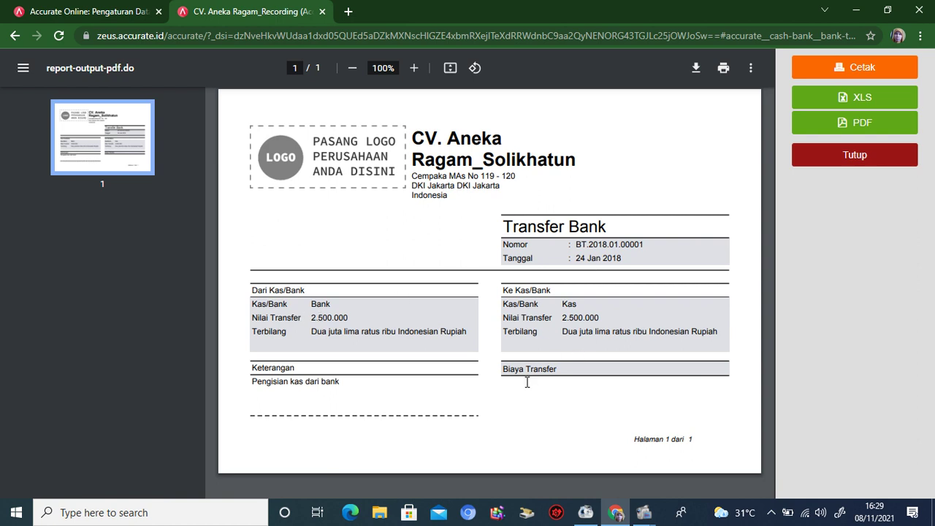
{"action": "left_click", "coordinate": [867, 155]}
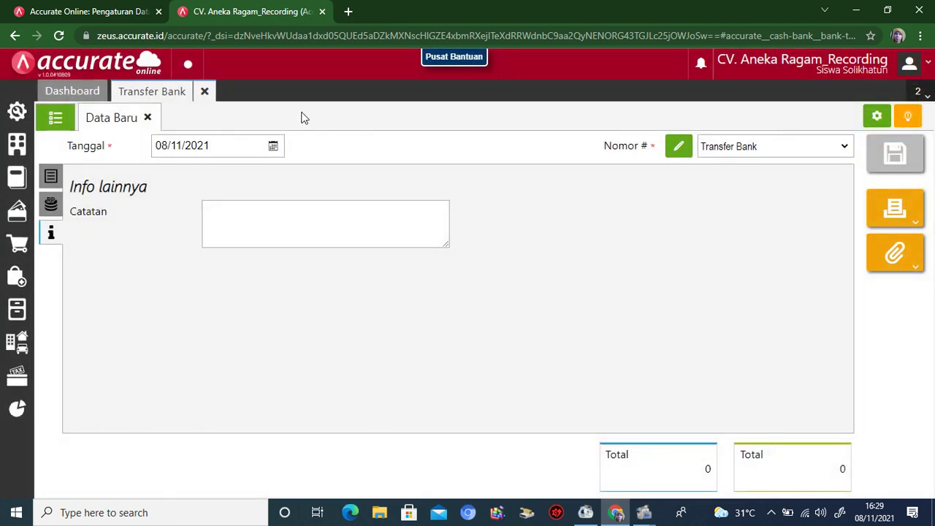
{"action": "left_click", "coordinate": [205, 91]}
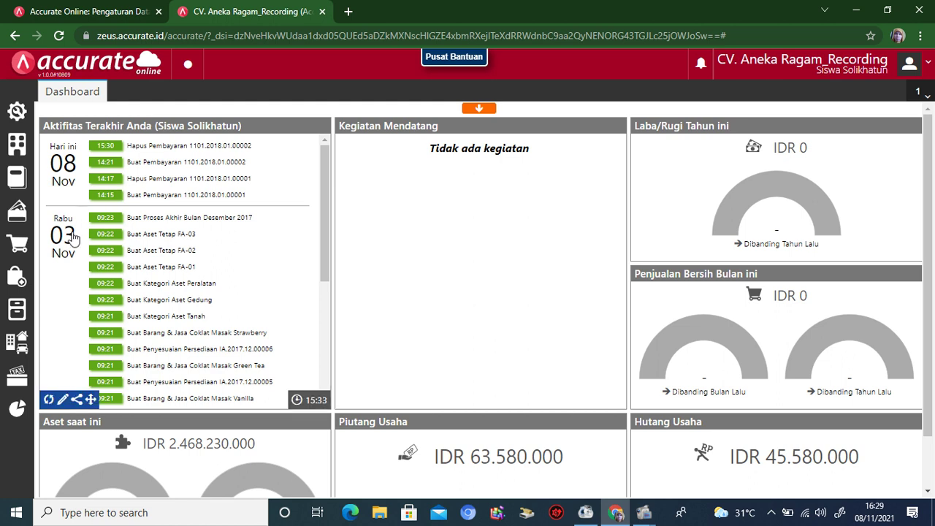
Start a new inventory item (Barang & Jasa) in the Umum category, named "Selai Coklat"
{"action": "left_click", "coordinate": [20, 313]}
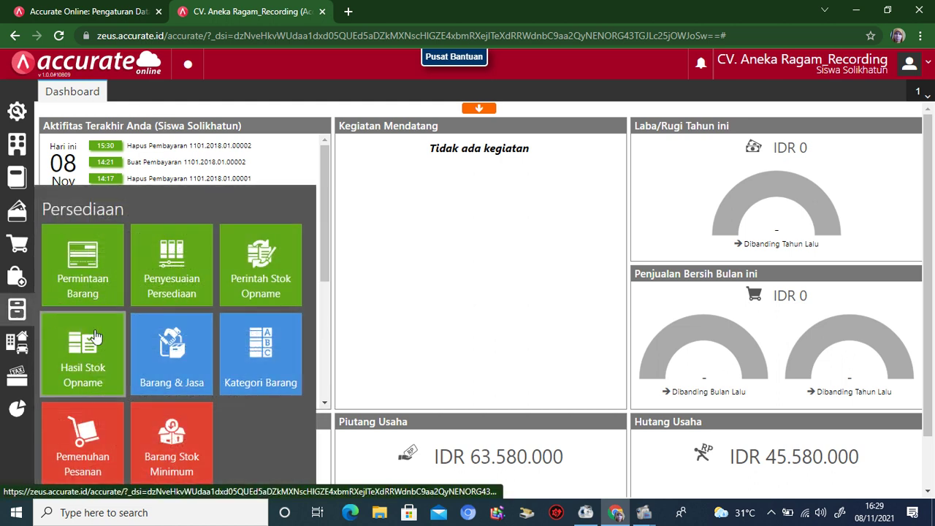
{"action": "left_click", "coordinate": [183, 363]}
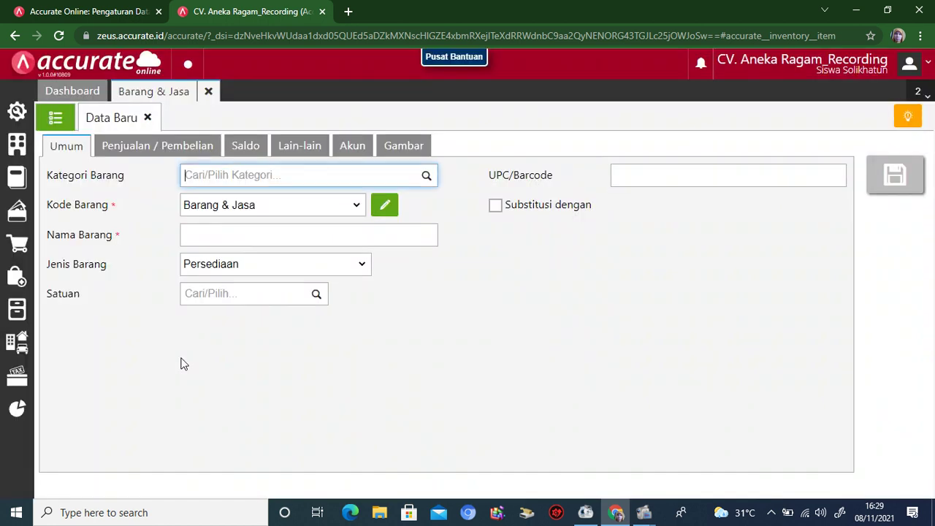
{"action": "left_click", "coordinate": [425, 178]}
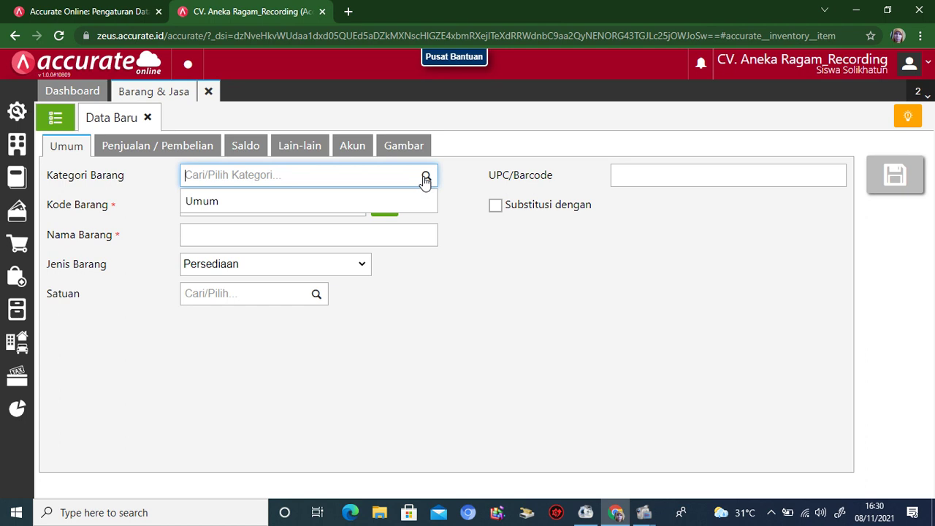
{"action": "left_click", "coordinate": [358, 208]}
{"action": "left_click", "coordinate": [293, 235]}
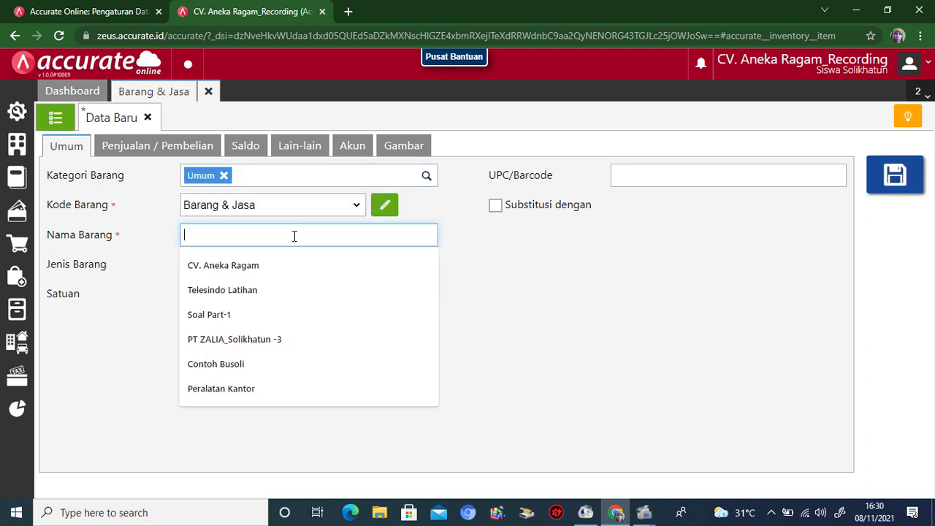
{"action": "type", "text": "Se"}
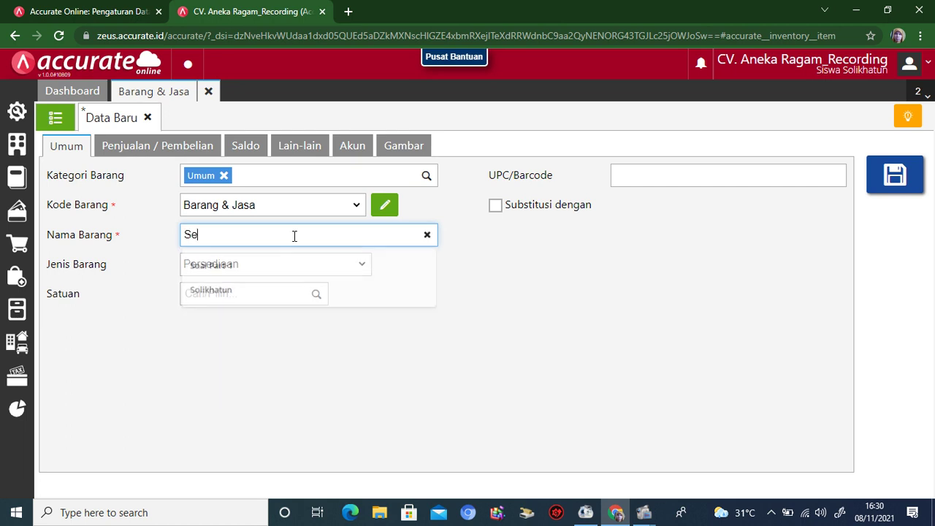
{"action": "type", "text": "lai Coklat"}
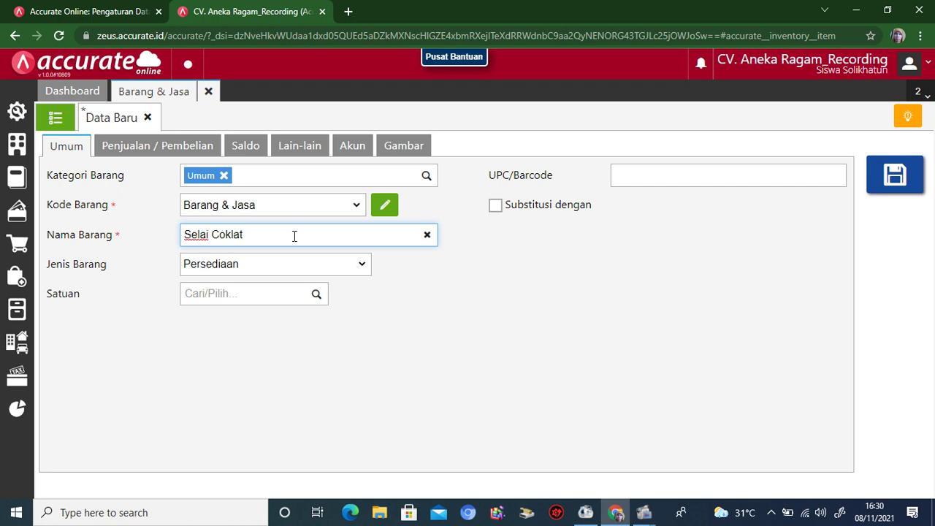
Create the new unit "Botol" and assign it as the item's unit (Satuan)
{"action": "left_click", "coordinate": [248, 298]}
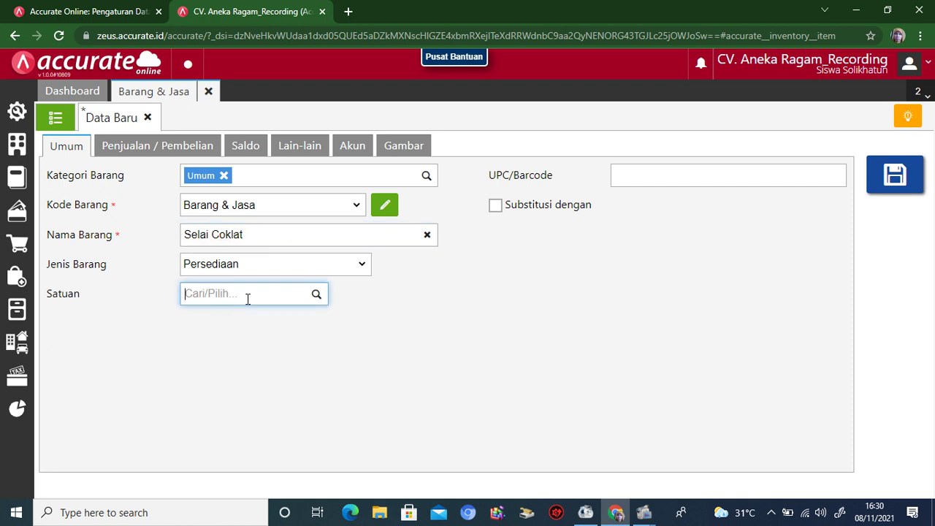
{"action": "type", "text": "Botol"}
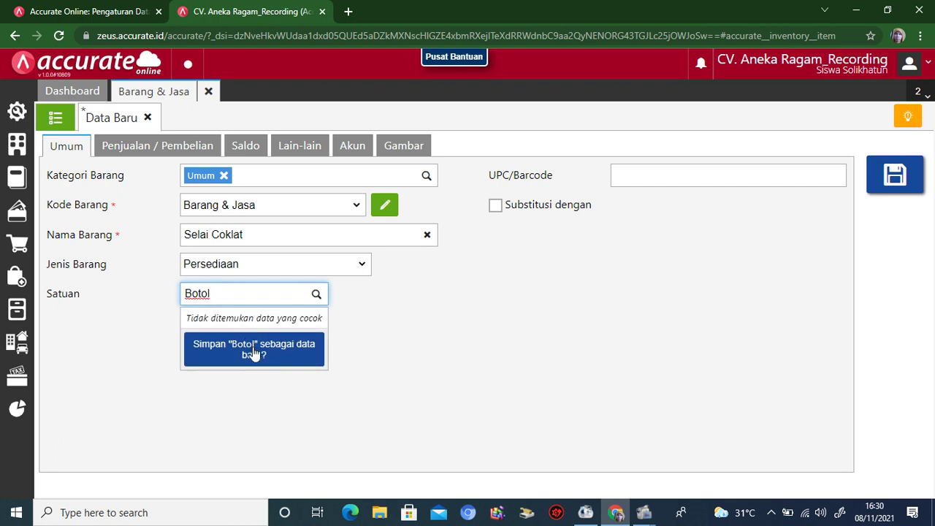
{"action": "left_click", "coordinate": [254, 352]}
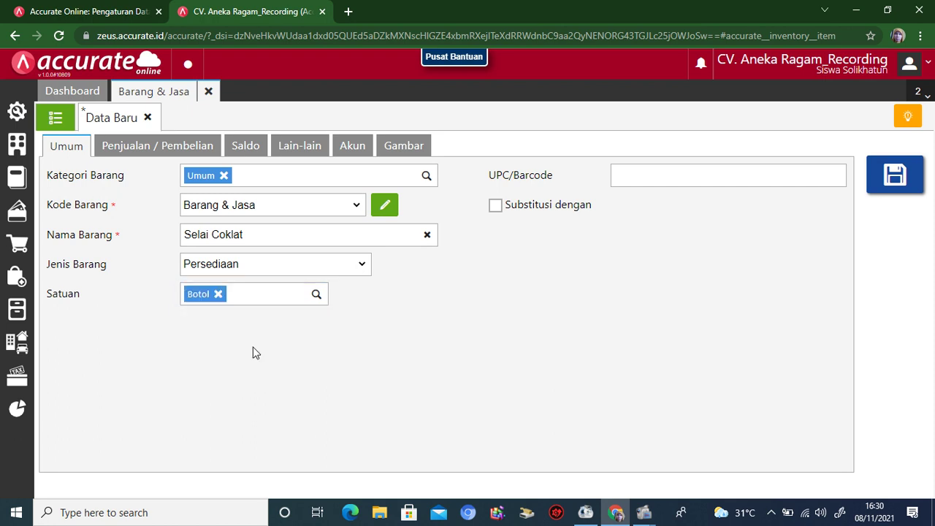
Set the item's default selling price (Def. Hrg. Jual Satuan #1) to 15.000 per Botol
{"action": "left_click", "coordinate": [162, 149]}
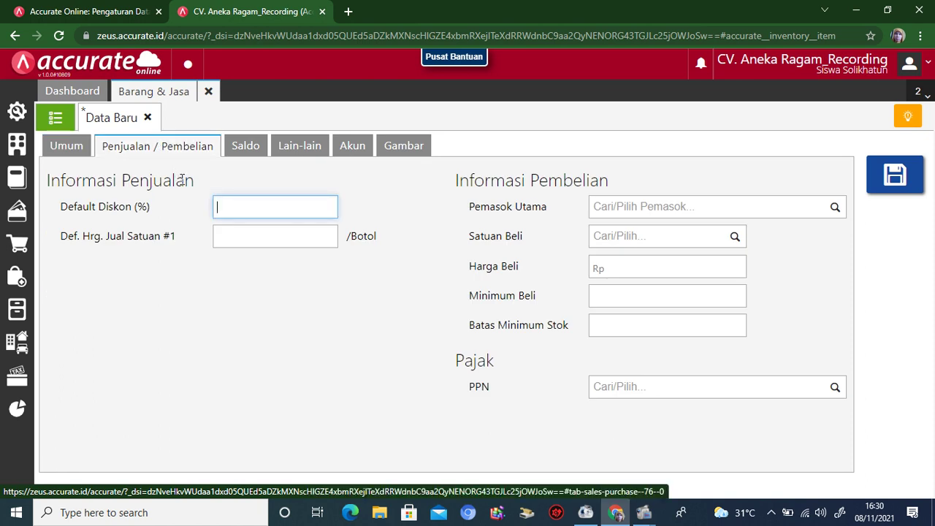
{"action": "left_click", "coordinate": [247, 235]}
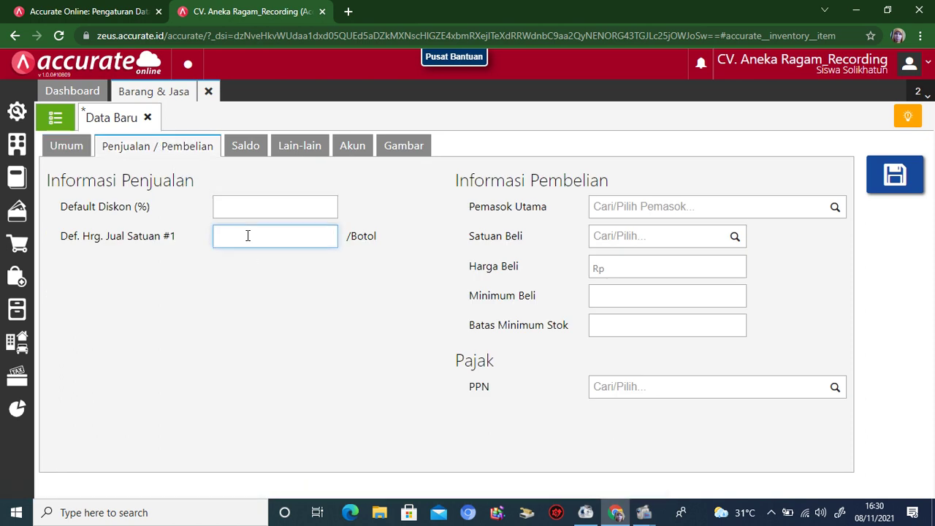
{"action": "type", "text": "15.000"}
{"action": "left_click", "coordinate": [325, 328]}
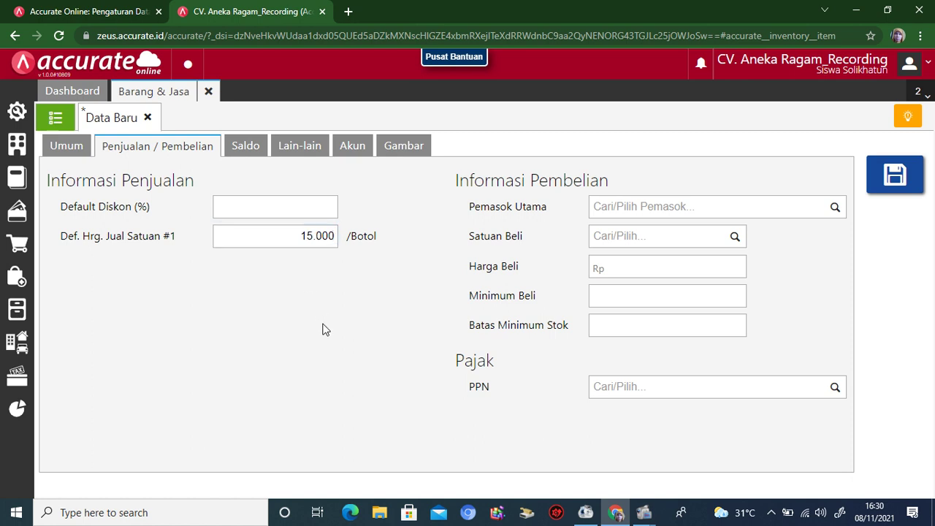
Assign Pajak Pertambahan Nilai (PPN 10%) as the item's tax and save the new item
{"action": "left_click", "coordinate": [836, 392]}
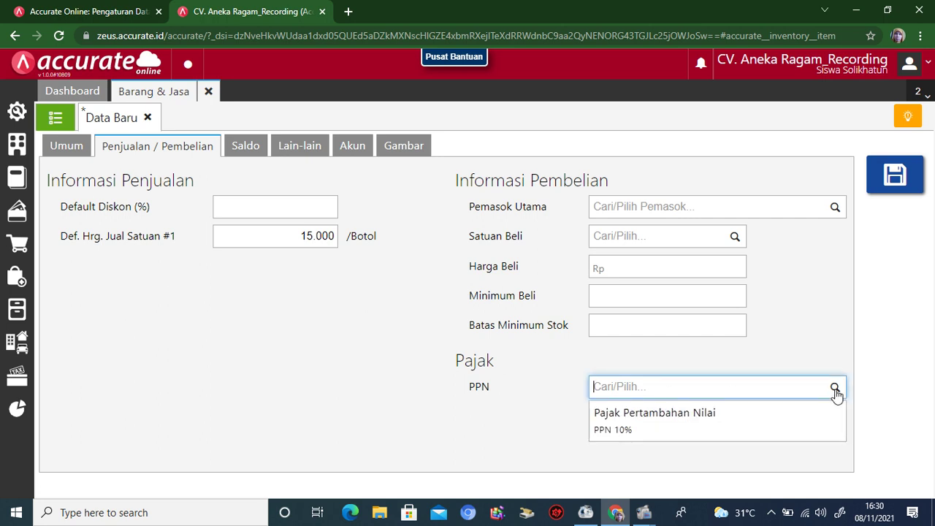
{"action": "left_click", "coordinate": [791, 430]}
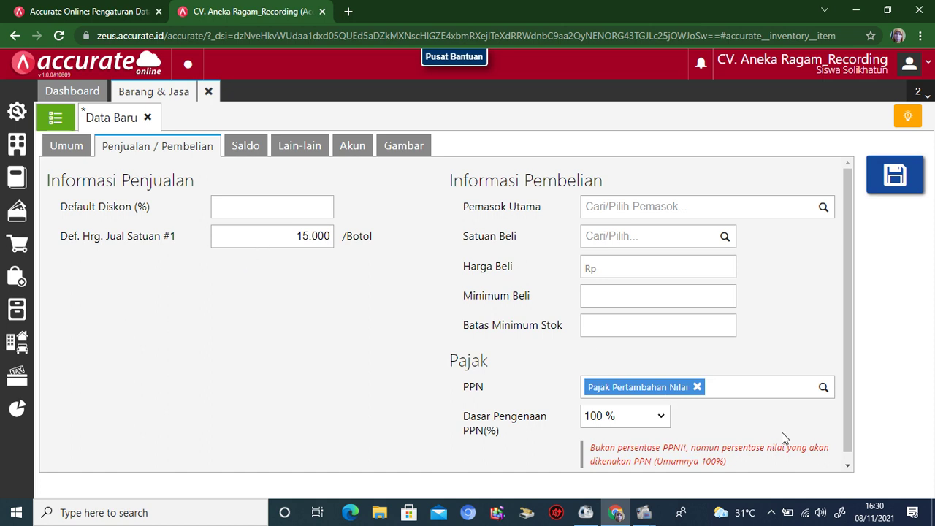
{"action": "left_click", "coordinate": [897, 177]}
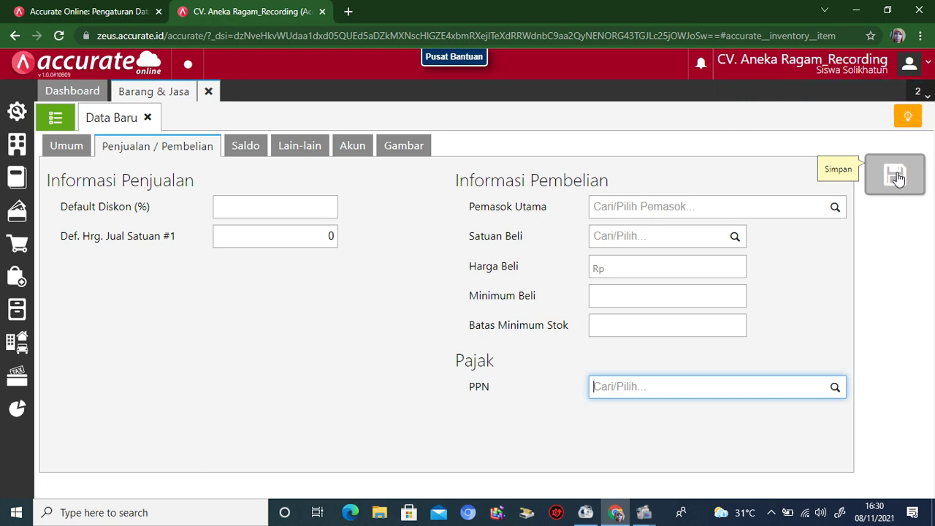
Close the item form and start a new purchase invoice (Faktur Pembelian) for supplier PT Cocoa dated 26/01/2018
{"action": "left_click", "coordinate": [208, 90]}
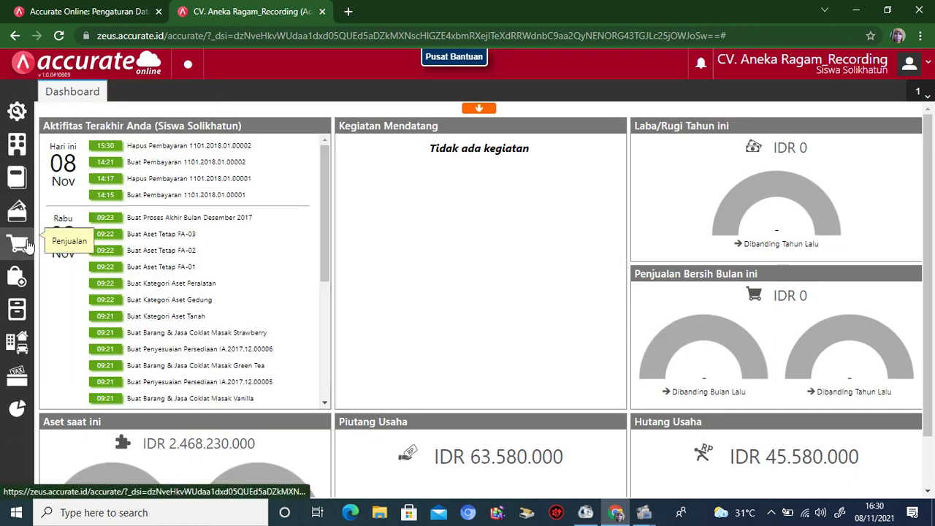
{"action": "left_click", "coordinate": [17, 277]}
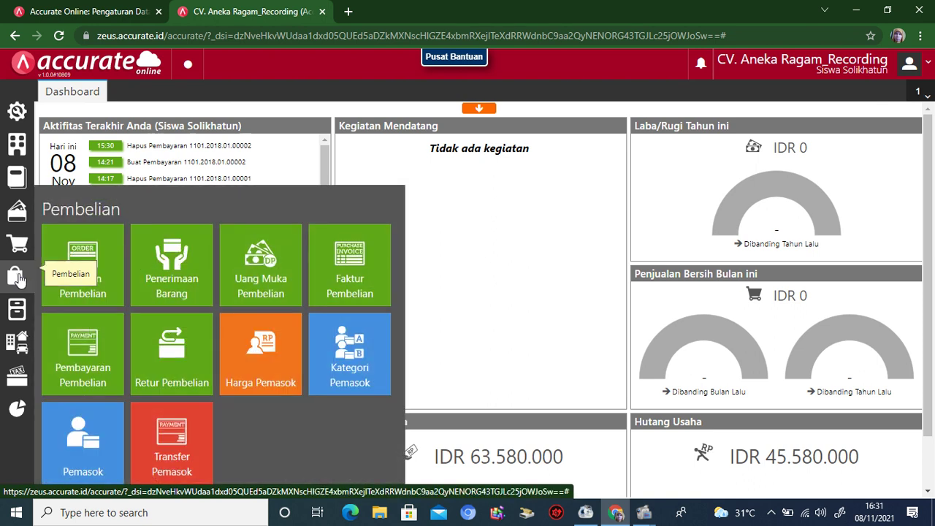
{"action": "left_click", "coordinate": [347, 273]}
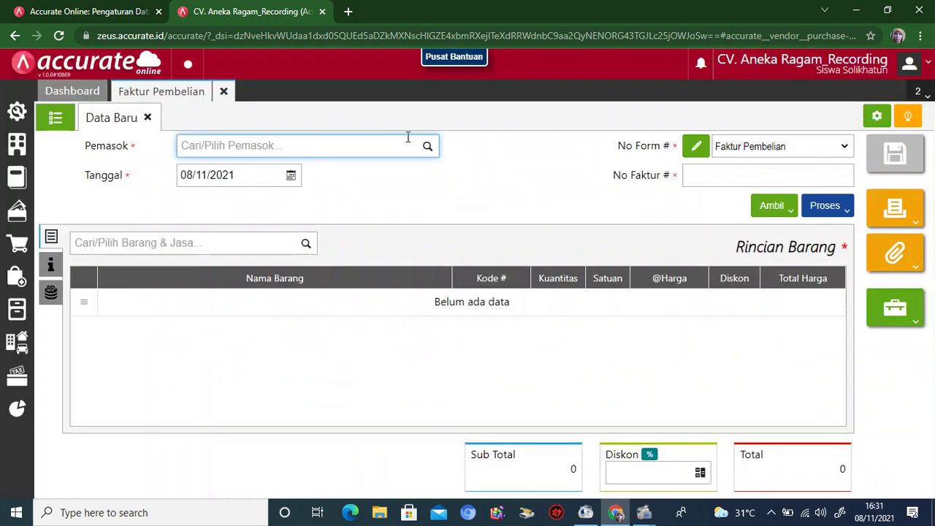
{"action": "left_click", "coordinate": [427, 148]}
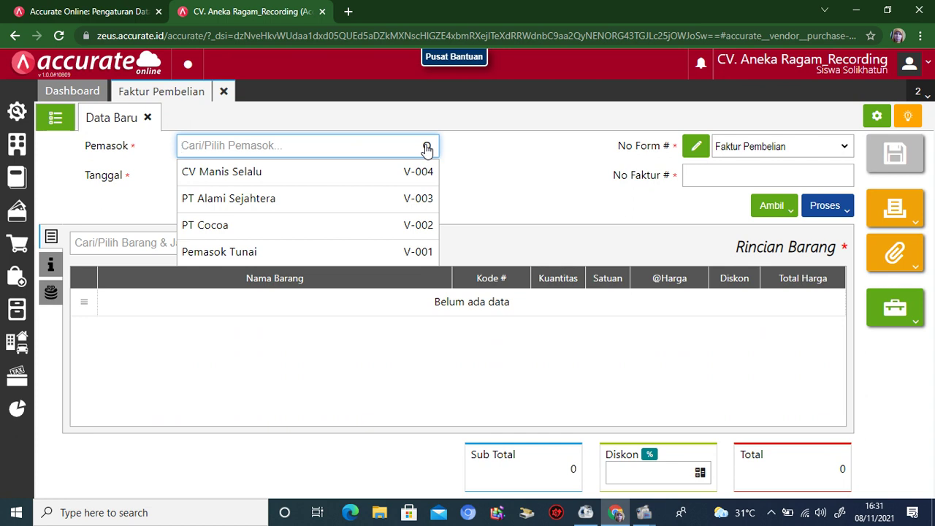
{"action": "left_click", "coordinate": [302, 232]}
{"action": "left_click", "coordinate": [252, 176]}
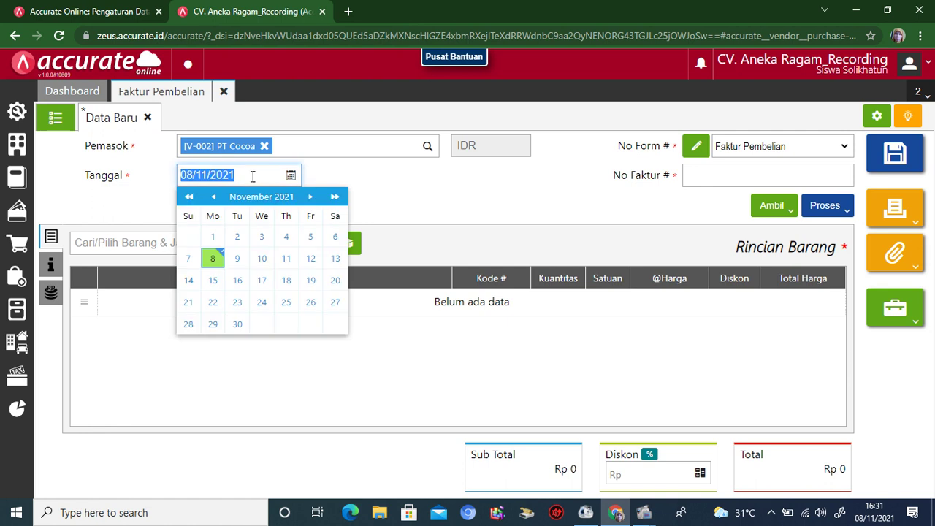
{"action": "type", "text": "26/01/2018"}
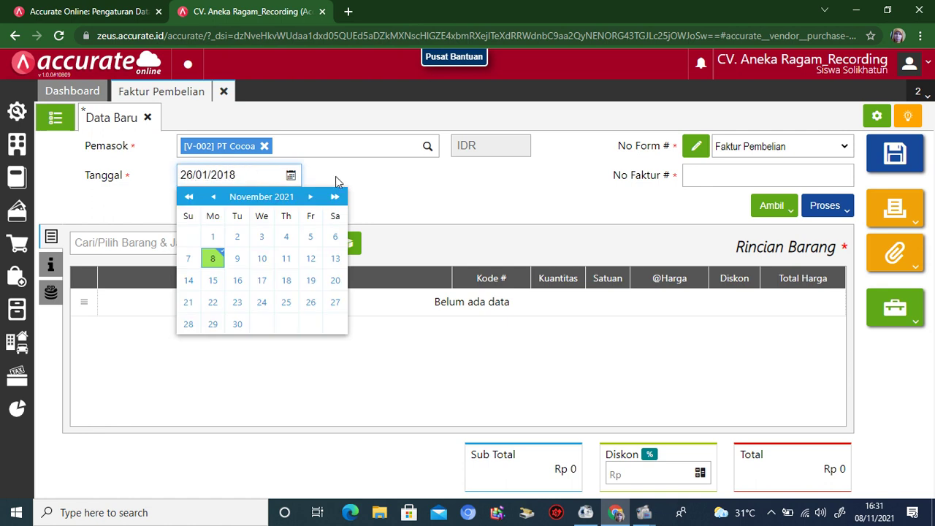
{"action": "left_click", "coordinate": [434, 207]}
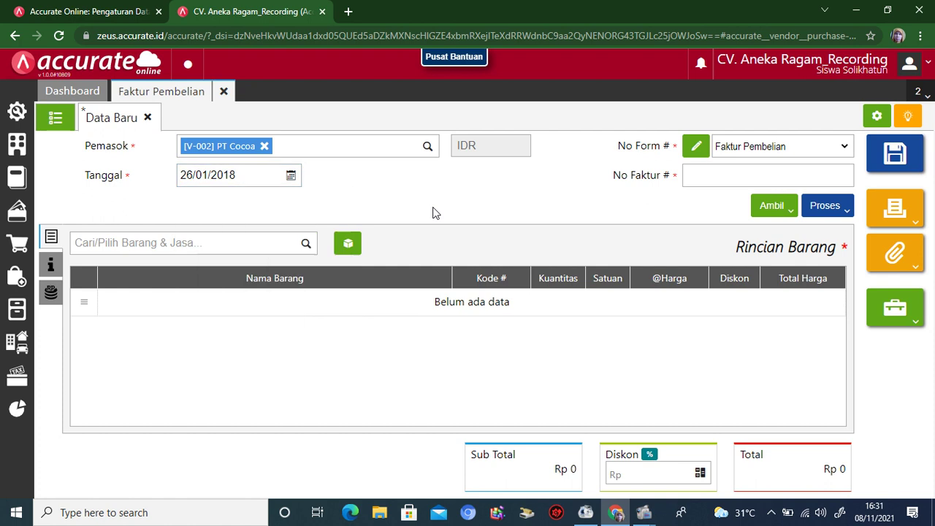
Enter Faktur/3456 as the invoice number of the purchase invoice
{"action": "left_click", "coordinate": [719, 174]}
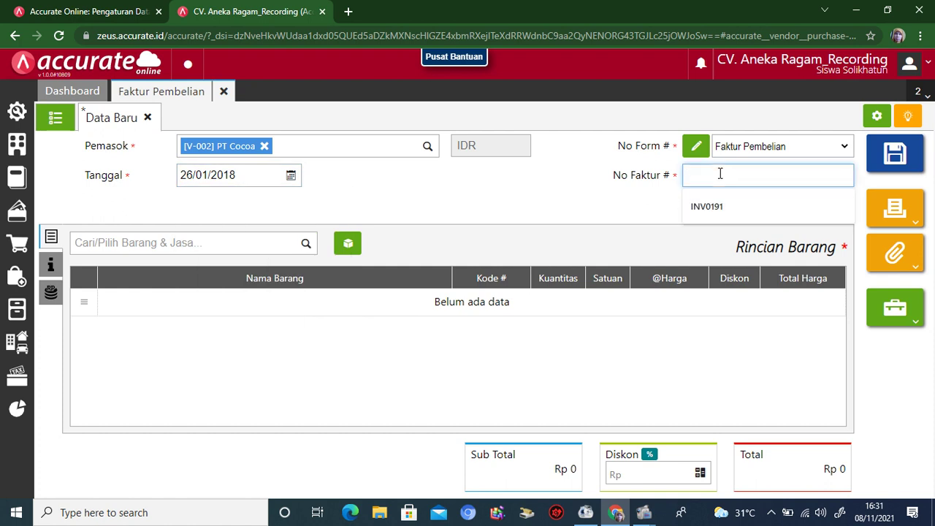
{"action": "type", "text": "Faktur"}
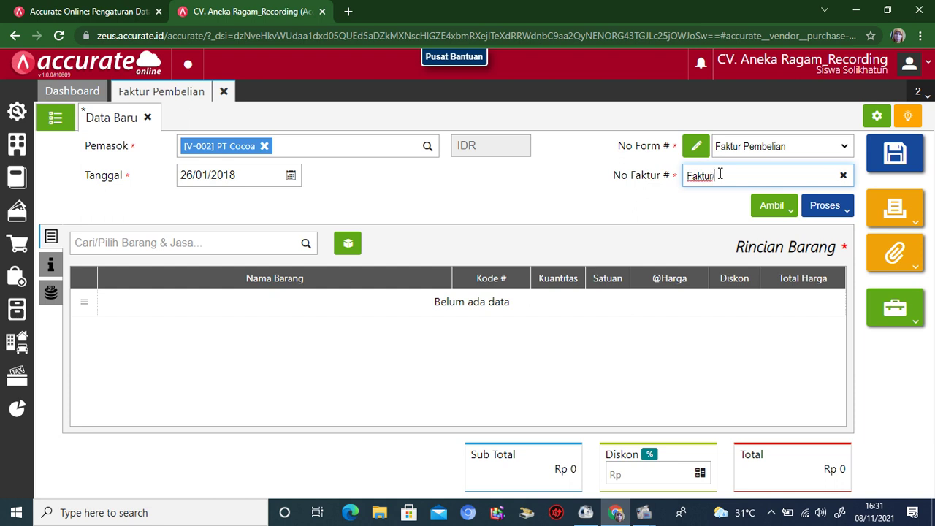
{"action": "type", "text": "/3456"}
Add the item Selai Coklat to the invoice with a quantity of 500 Botol at a unit price of Rp 6.500
{"action": "left_click", "coordinate": [305, 245]}
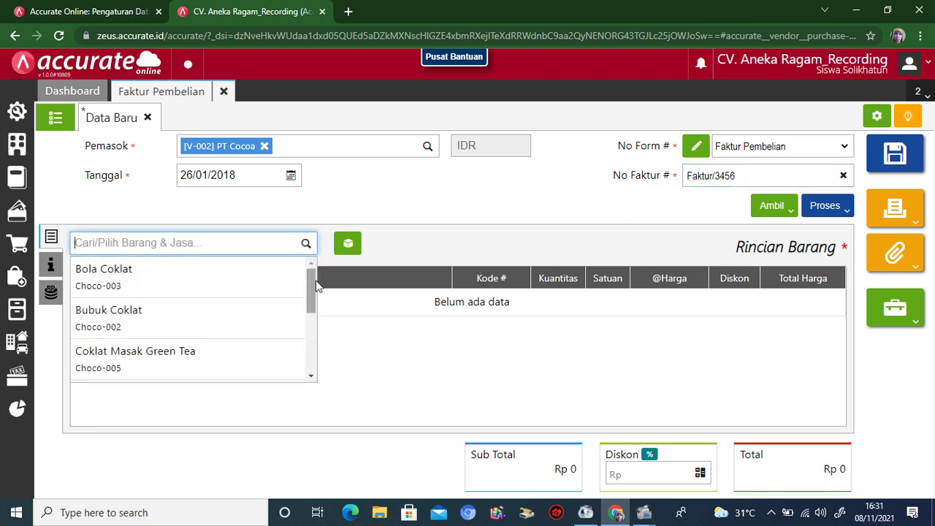
{"action": "left_click_drag", "start_coordinate": [312, 279], "coordinate": [305, 359]}
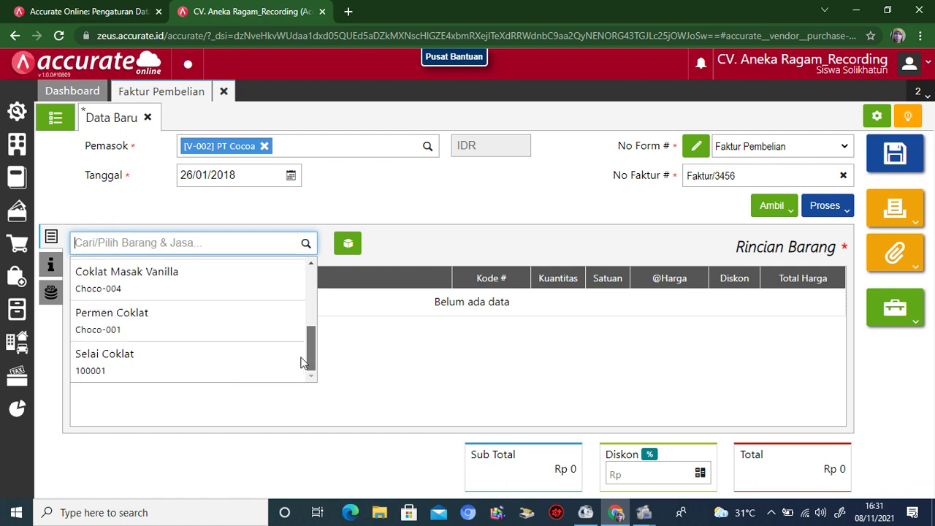
{"action": "left_click", "coordinate": [248, 363]}
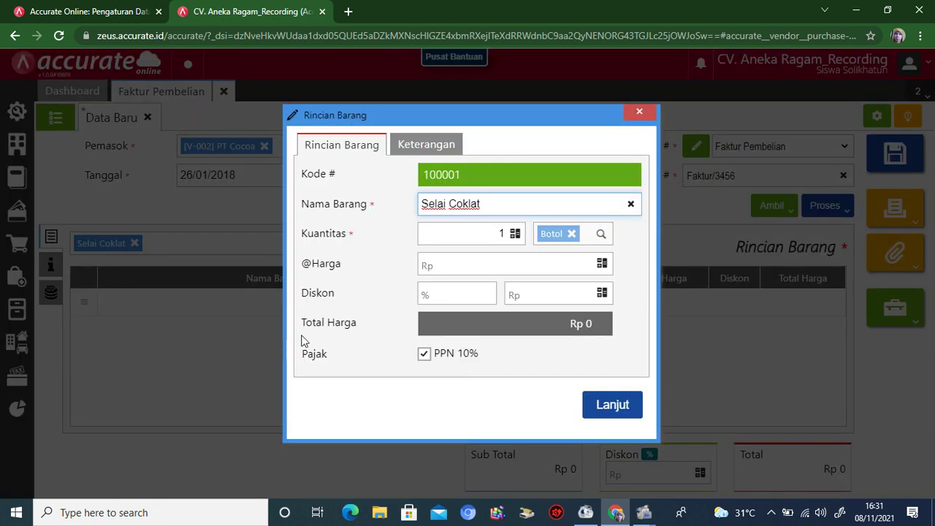
{"action": "left_click", "coordinate": [503, 232]}
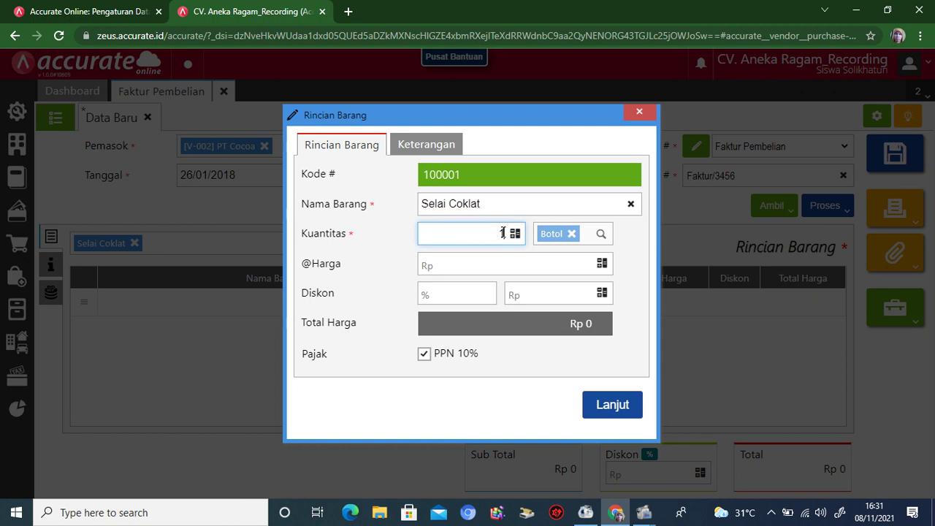
{"action": "type", "text": "500"}
{"action": "left_click", "coordinate": [563, 263]}
{"action": "type", "text": "6.500"}
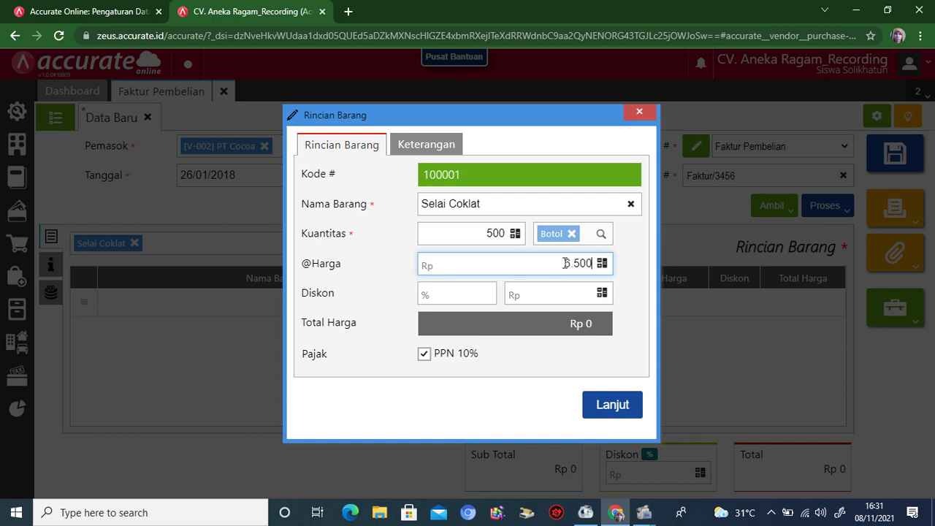
{"action": "left_click", "coordinate": [626, 414]}
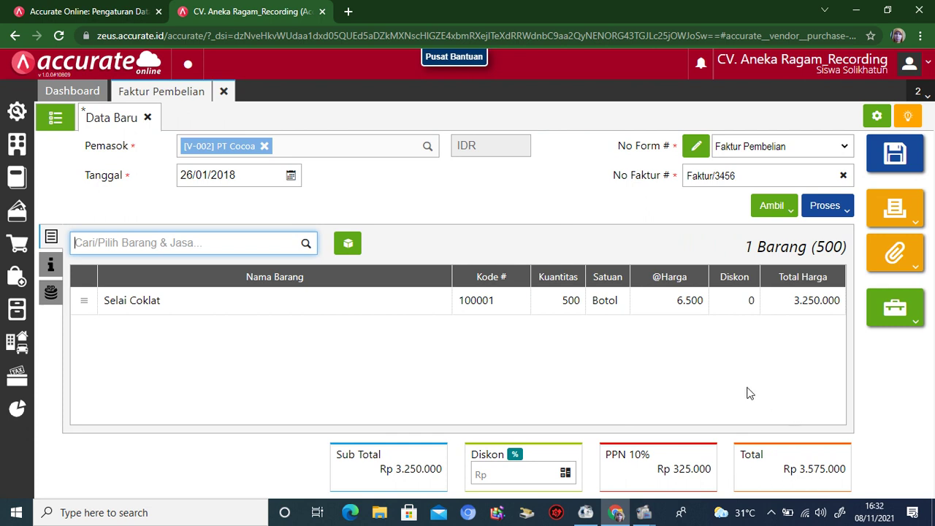
Save the purchase invoice by generating its print preview, and close the preview and the invoice form
{"action": "left_click", "coordinate": [889, 210]}
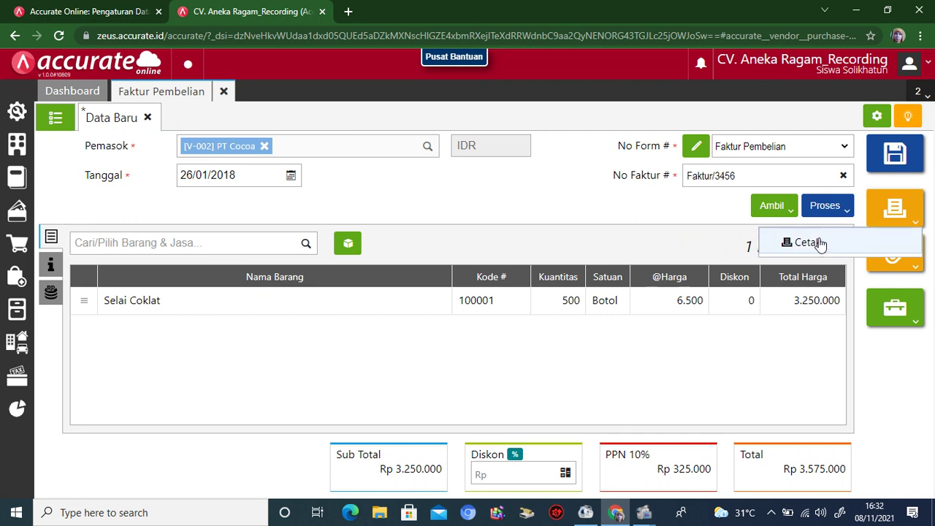
{"action": "left_click", "coordinate": [814, 244]}
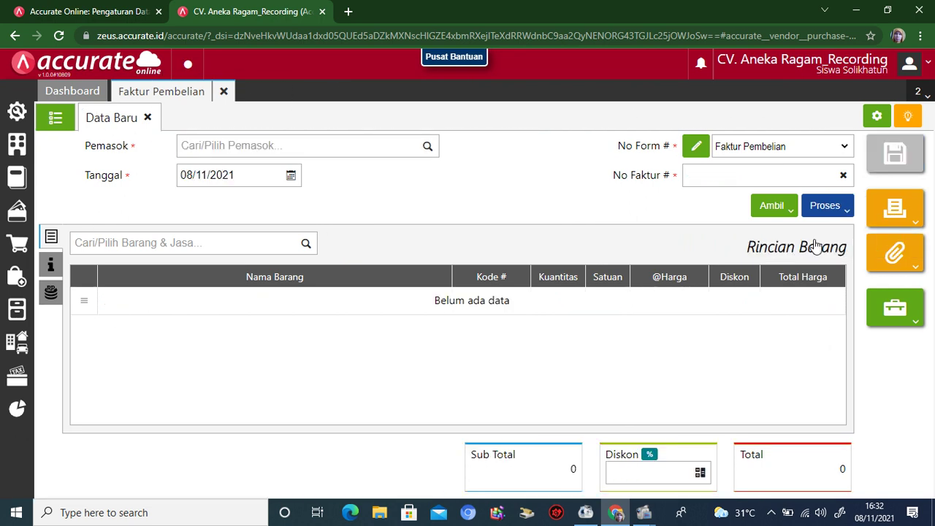
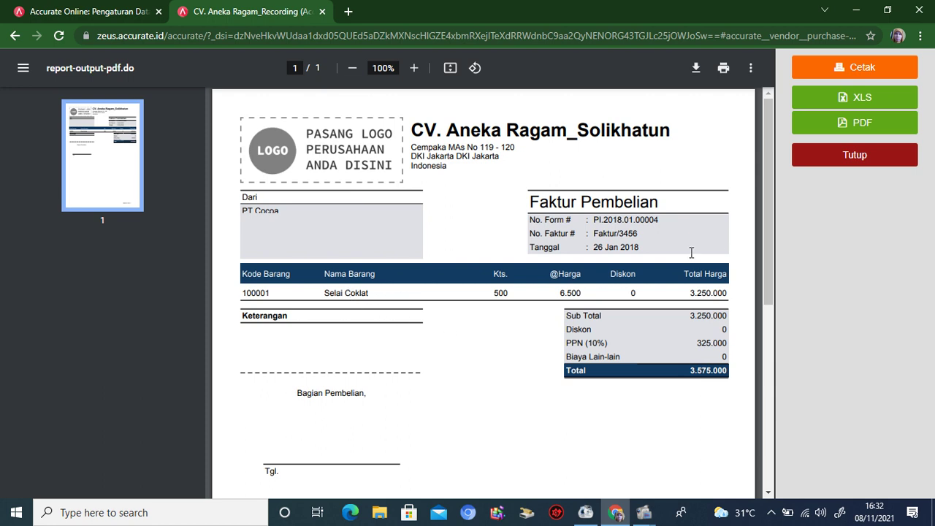
{"action": "left_click", "coordinate": [876, 157]}
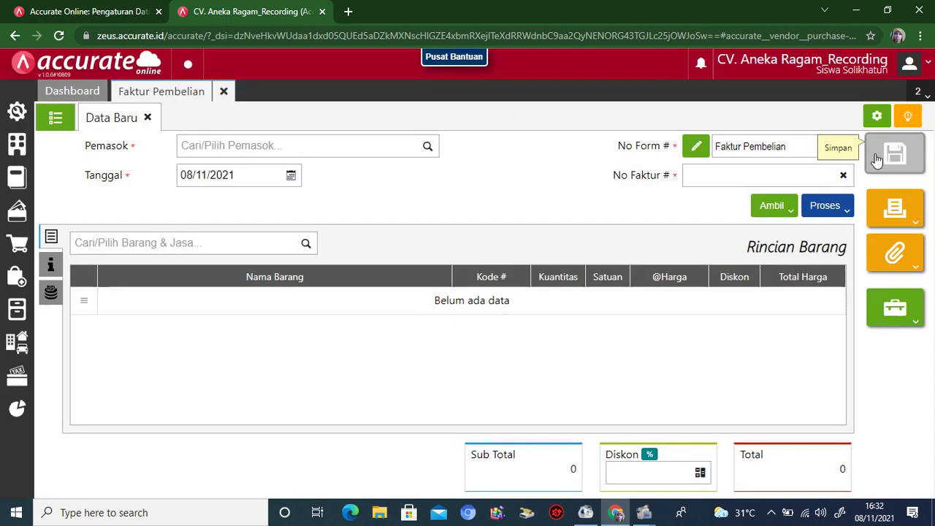
{"action": "left_click", "coordinate": [224, 92]}
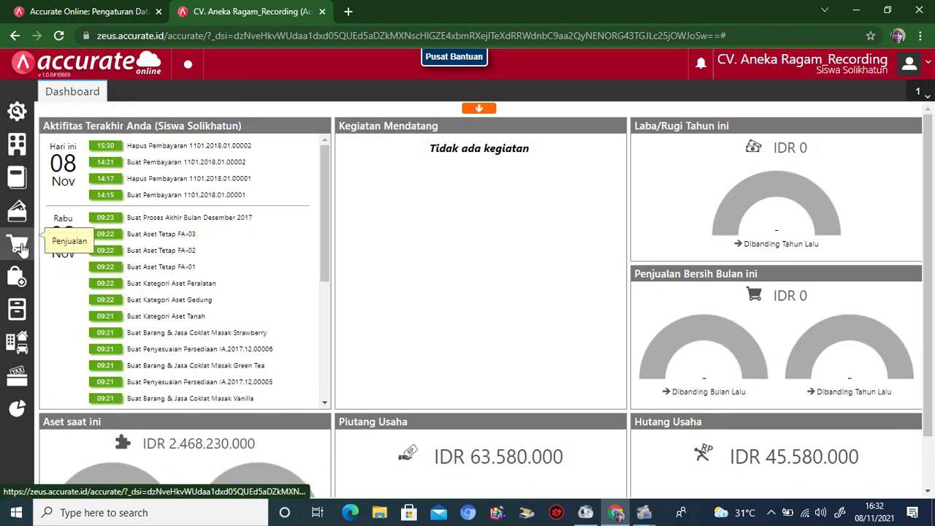
Start a new purchase payment (Pembayaran Pembelian) to PT Cocoa, paid from the Bank account
{"action": "left_click", "coordinate": [18, 277]}
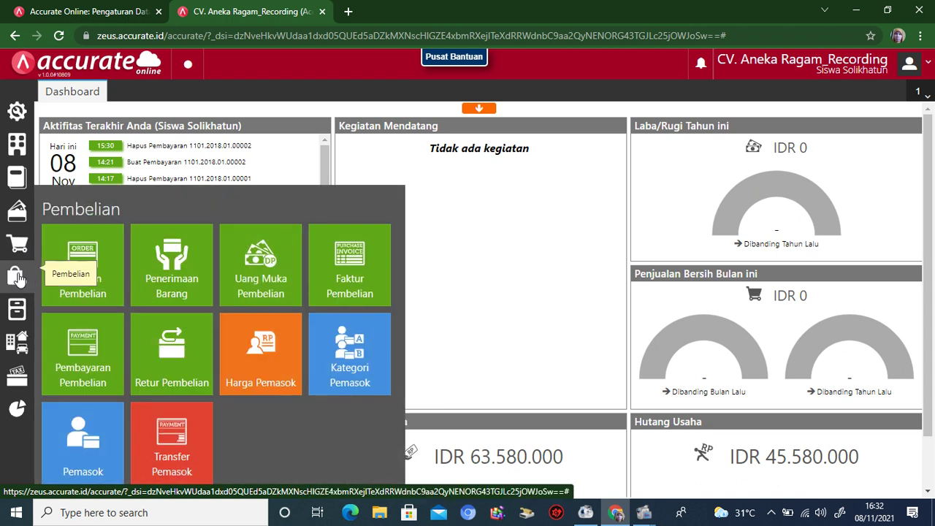
{"action": "left_click", "coordinate": [81, 361]}
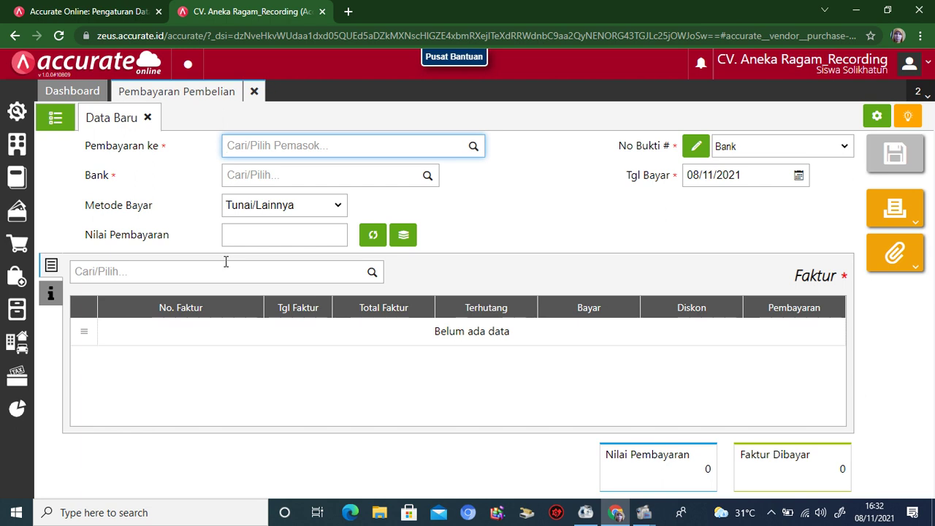
{"action": "left_click", "coordinate": [472, 146]}
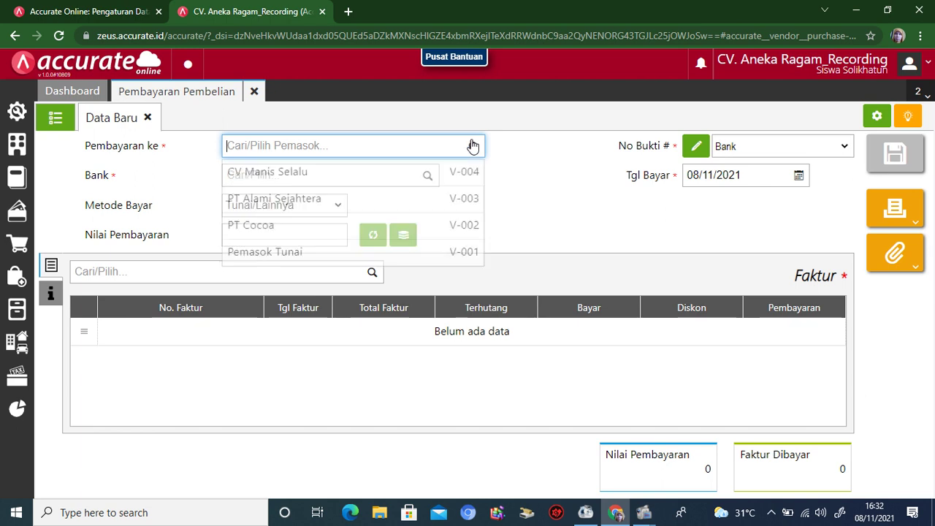
{"action": "left_click", "coordinate": [433, 227]}
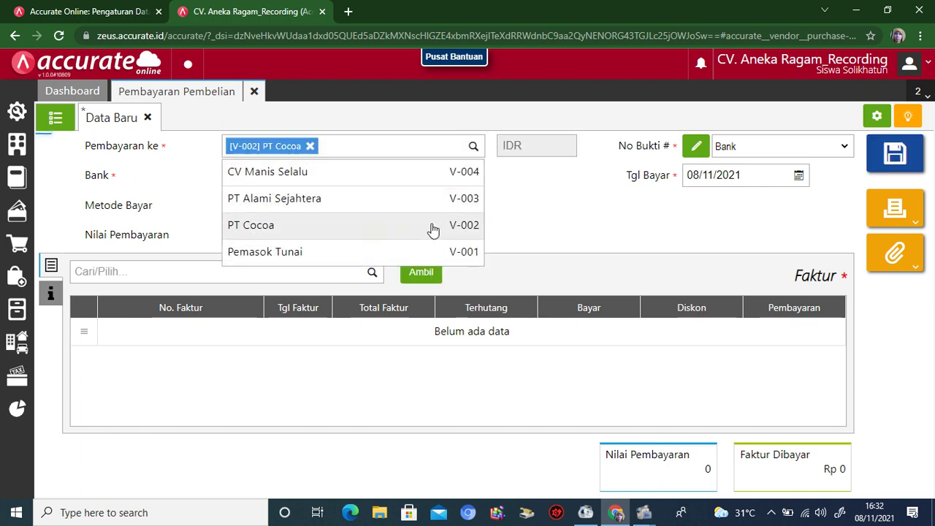
{"action": "left_click", "coordinate": [333, 172]}
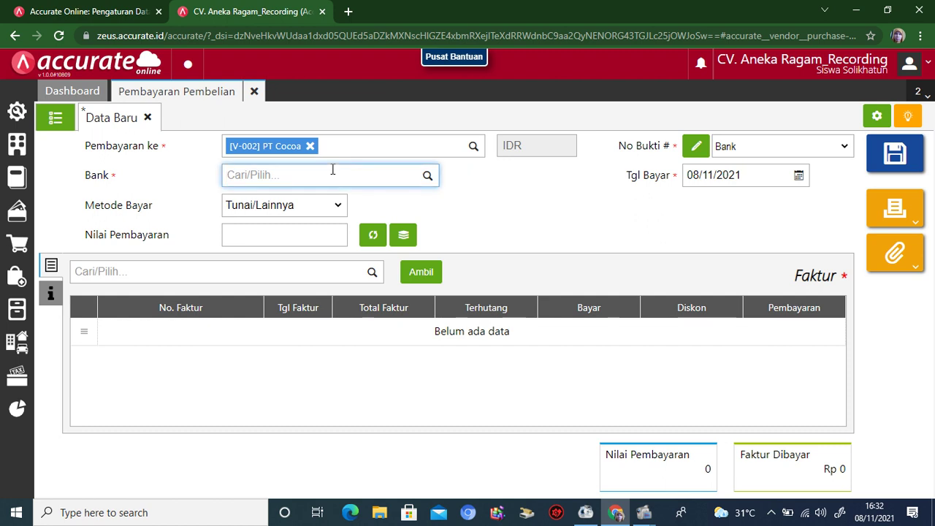
{"action": "left_click", "coordinate": [428, 181]}
{"action": "left_click", "coordinate": [332, 254]}
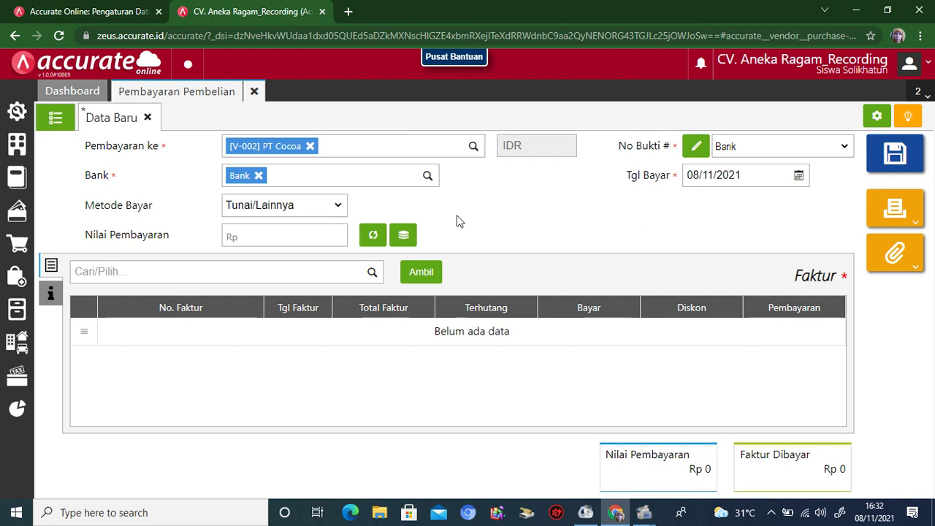
Set the payment date of the purchase payment to 26/01/2018
{"action": "left_click", "coordinate": [750, 176]}
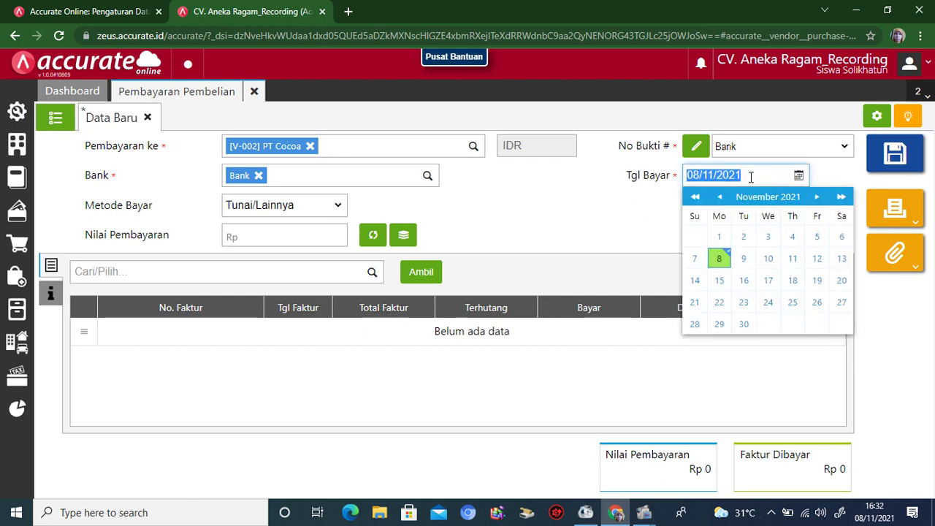
{"action": "type", "text": "26/01/2018"}
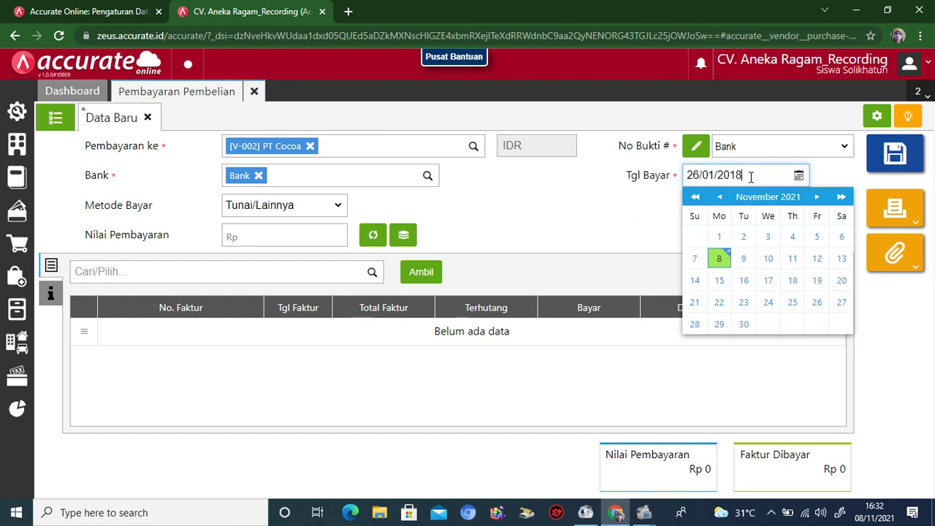
{"action": "left_click", "coordinate": [512, 237]}
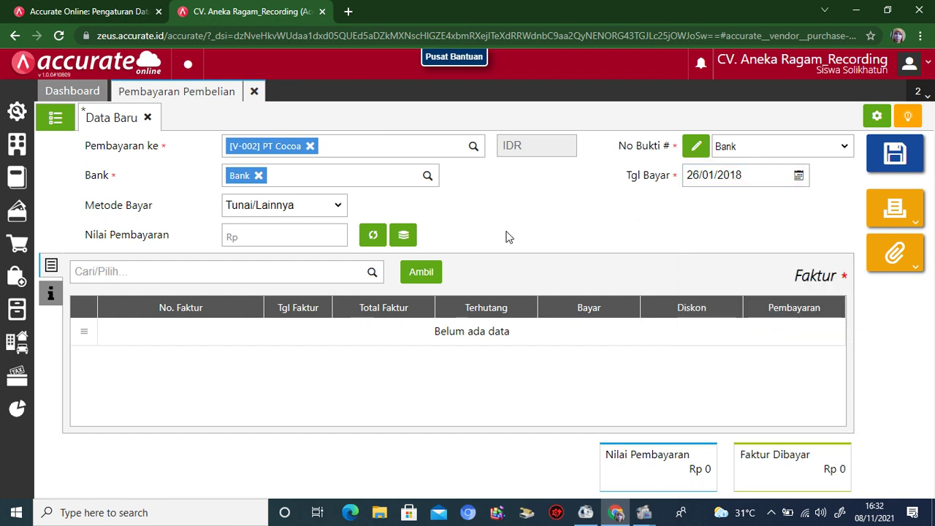
Retrieve only the unpaid invoice Faktur/3456 into the payment and fill the payment value with its Rp 3.575.000 total
{"action": "left_click", "coordinate": [426, 273]}
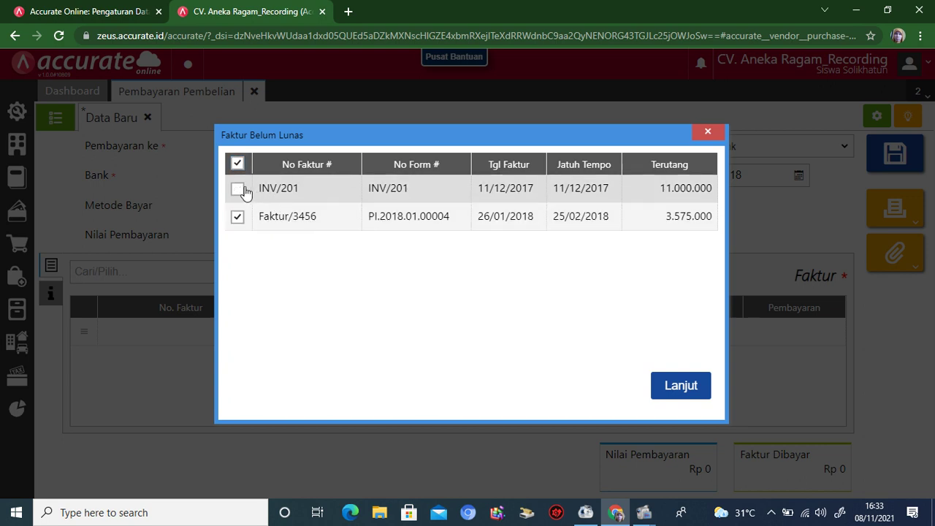
{"action": "left_click", "coordinate": [696, 388]}
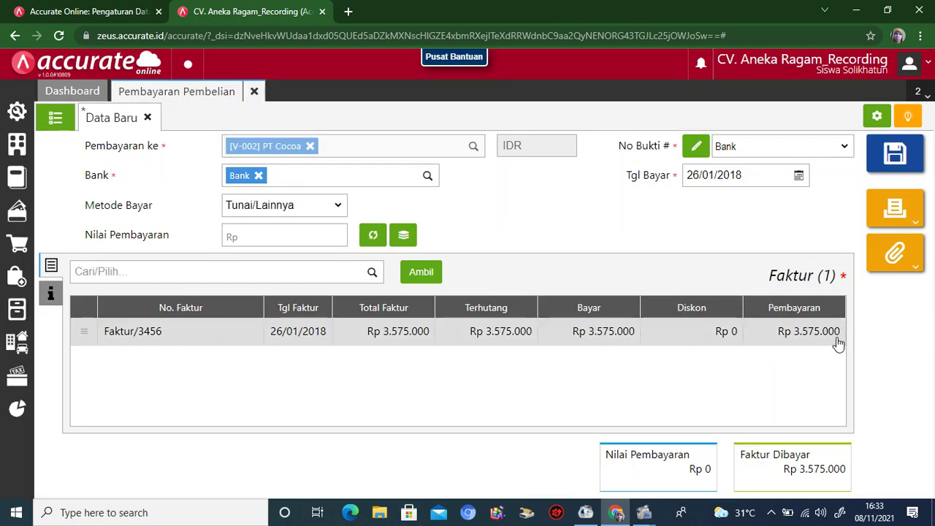
{"action": "left_click", "coordinate": [373, 236]}
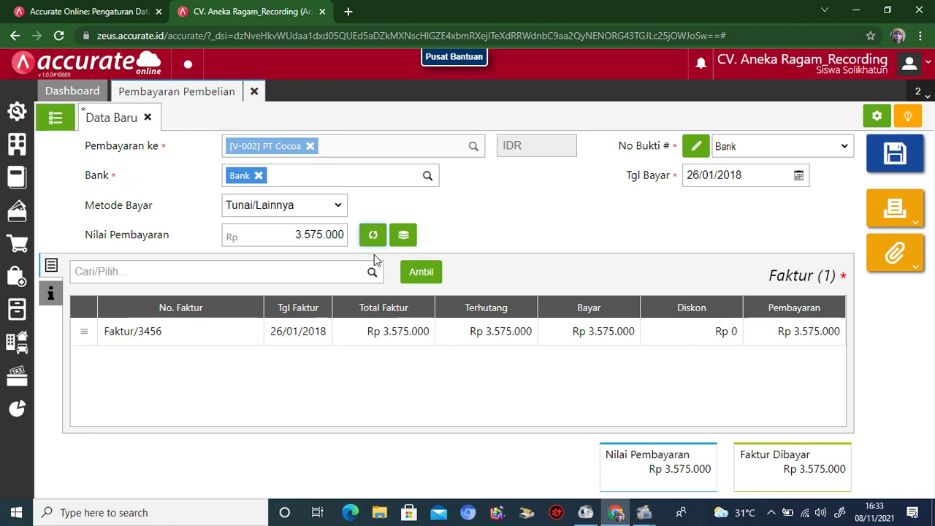
Enter "Pembelian secara tunai" as the description in the payment's additional information
{"action": "left_click", "coordinate": [51, 294]}
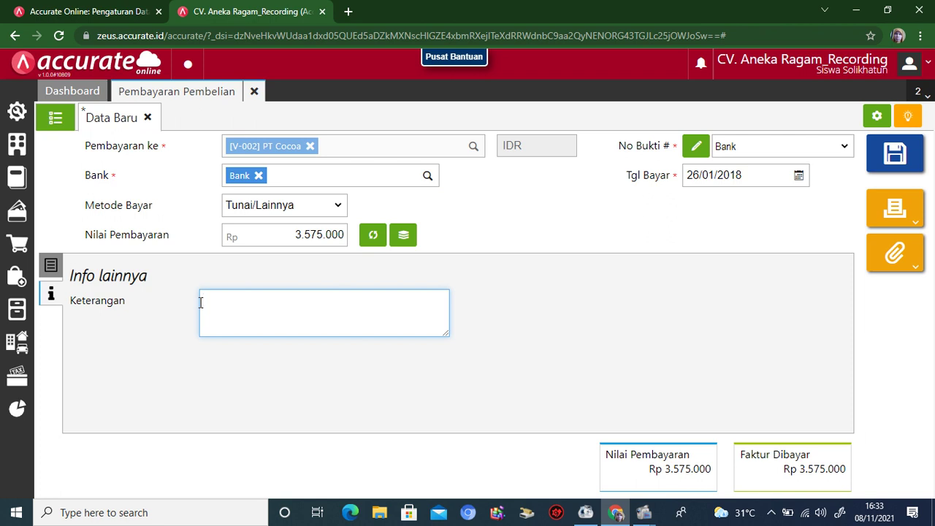
{"action": "type", "text": "Pembelian secara r"}
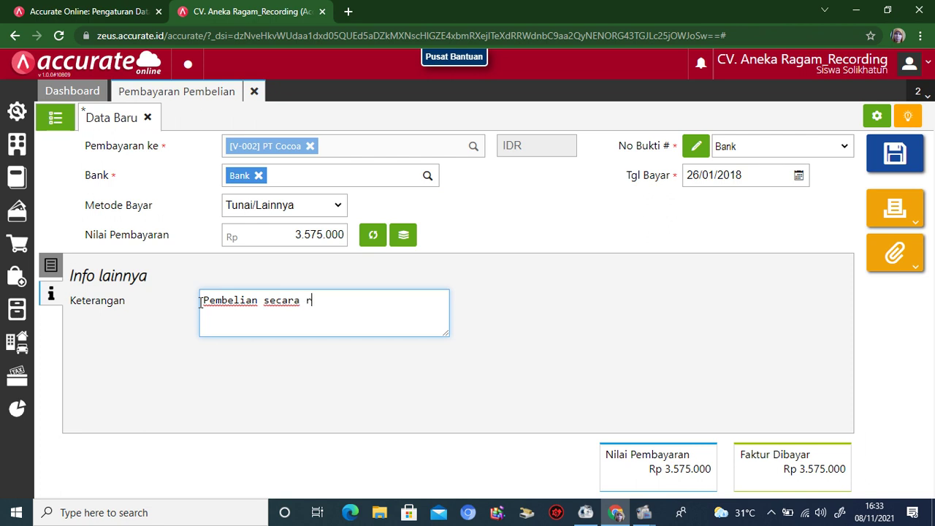
{"action": "key", "text": "BackSpace"}
{"action": "type", "text": "tunai"}
Check the print preview of the PT Cocoa payment, save the payment and close Pembayaran Pembelian
{"action": "left_click", "coordinate": [895, 208]}
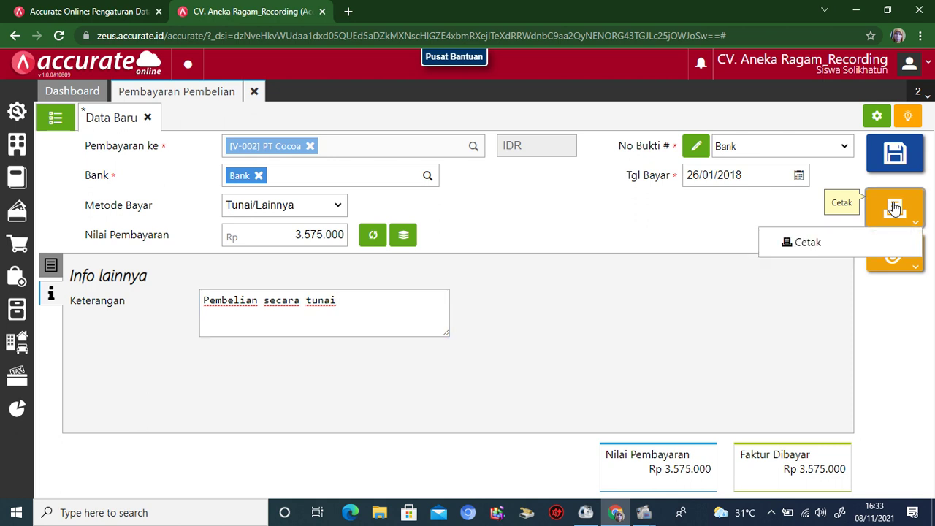
{"action": "left_click", "coordinate": [815, 244]}
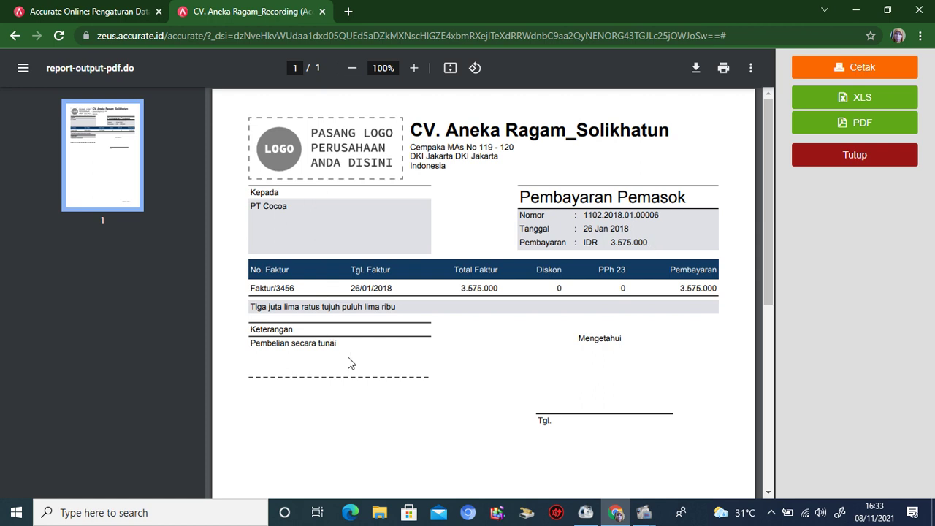
{"action": "left_click", "coordinate": [810, 163]}
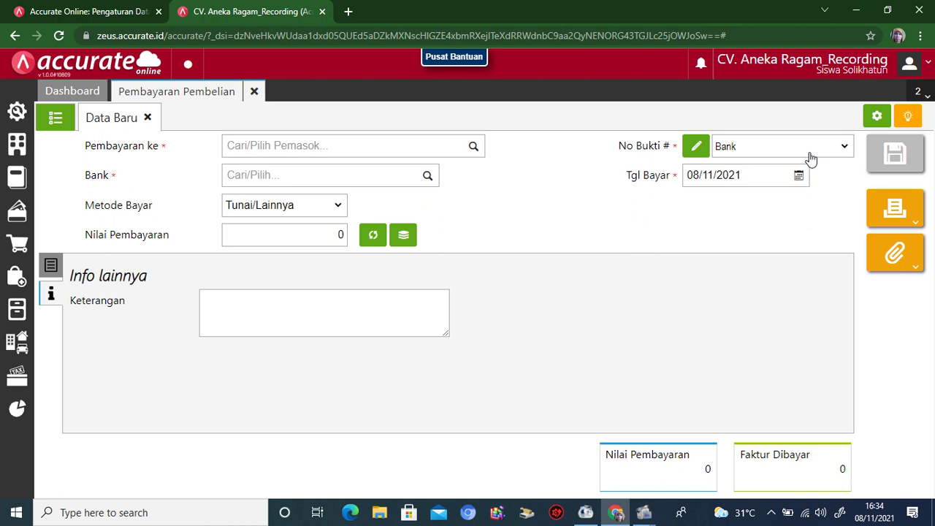
{"action": "left_click", "coordinate": [253, 95]}
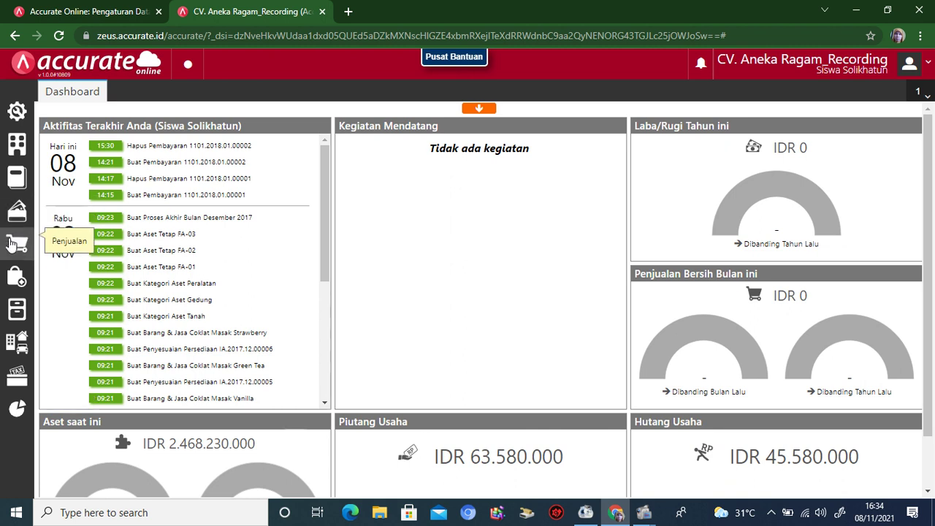
Start a new Barang & Jasa item in the Umum category and name it "Paket Hemat"
{"action": "left_click", "coordinate": [17, 310]}
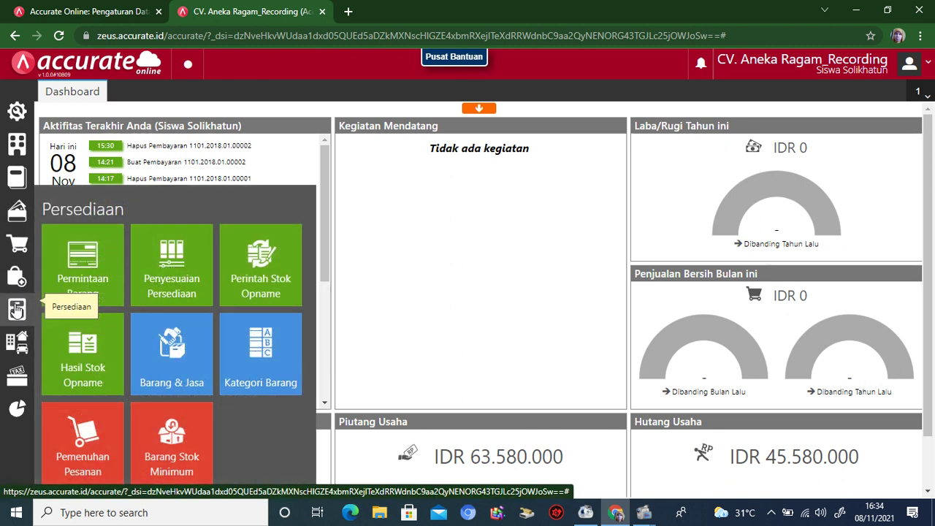
{"action": "left_click", "coordinate": [179, 341]}
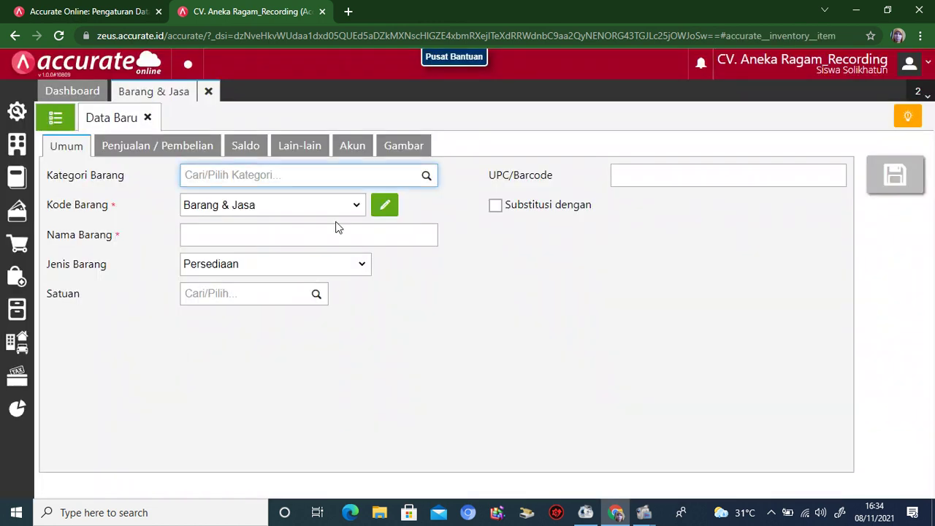
{"action": "left_click", "coordinate": [425, 179]}
{"action": "left_click", "coordinate": [370, 205]}
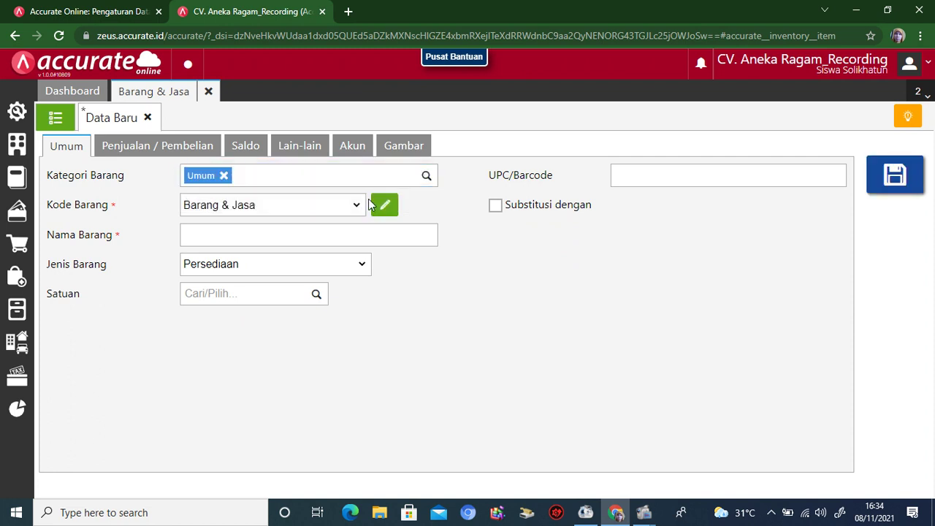
{"action": "left_click", "coordinate": [335, 230]}
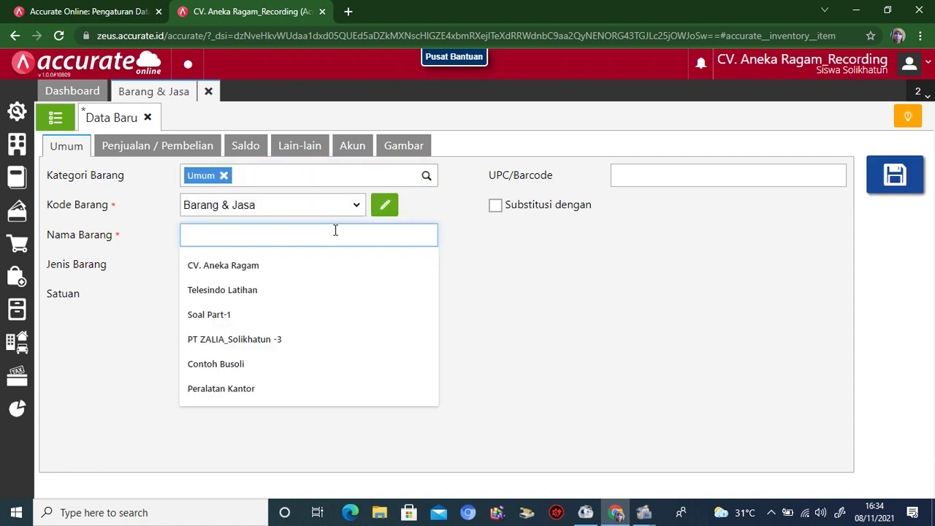
{"action": "type", "text": "Pajet"}
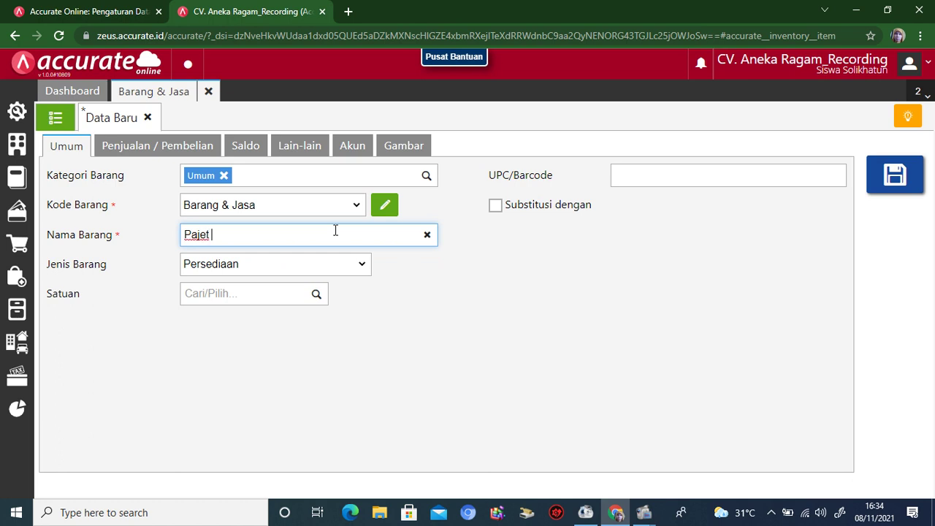
{"action": "key", "text": "BackSpace"}
{"action": "key", "text": "BackSpace"}
{"action": "key", "text": "BackSpace"}
{"action": "type", "text": "ket Hemat"}
Set the item type to Grup and add "paket" as a new unit for the item
{"action": "left_click", "coordinate": [362, 266]}
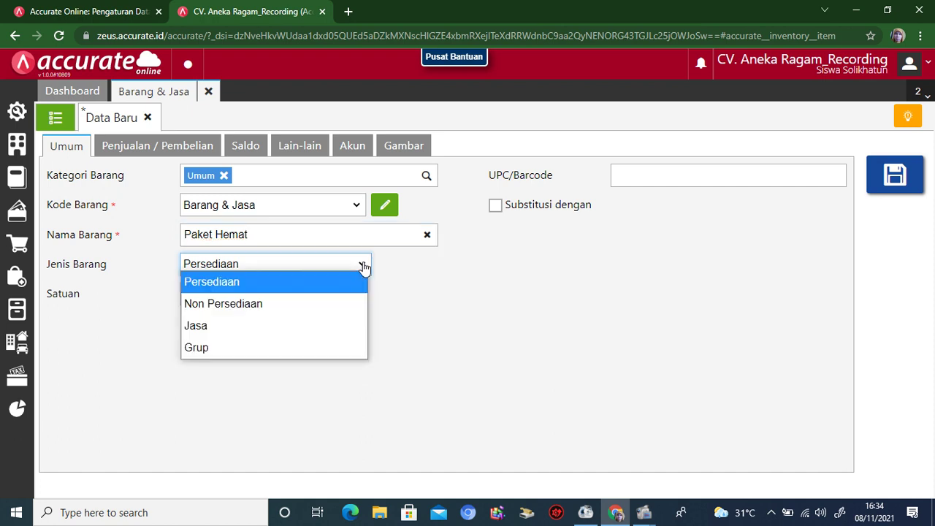
{"action": "left_click", "coordinate": [307, 348]}
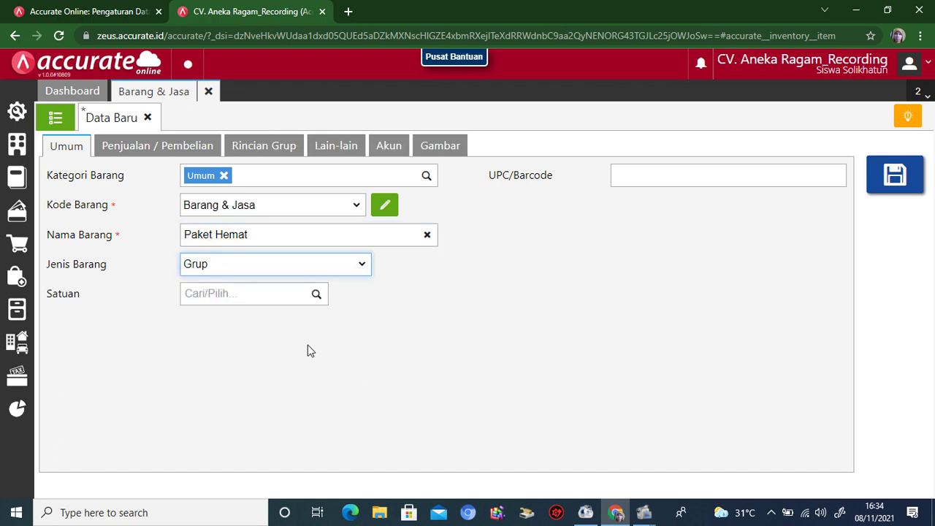
{"action": "left_click", "coordinate": [316, 295]}
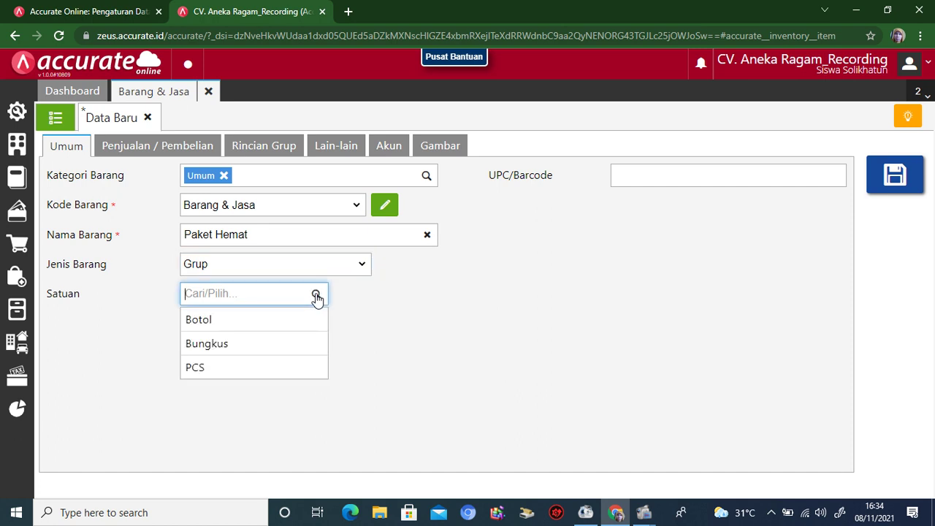
{"action": "type", "text": "paket"}
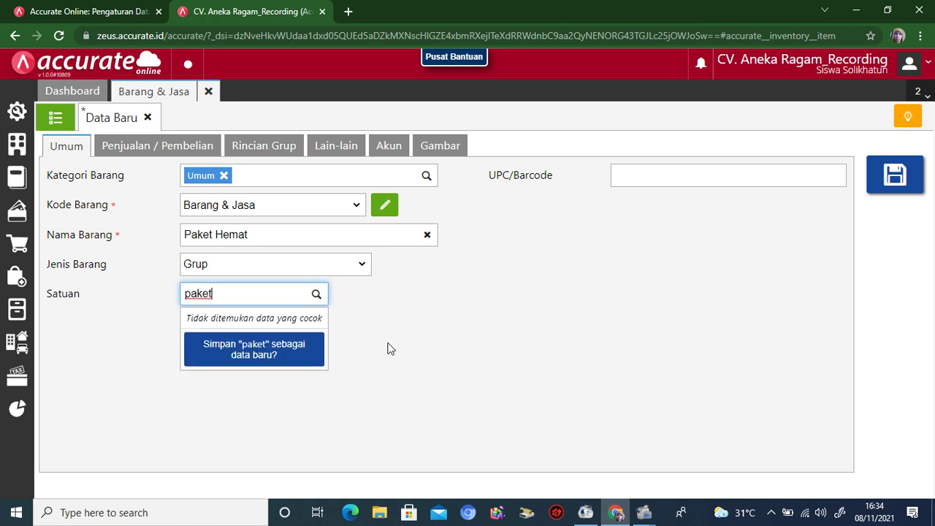
{"action": "left_click", "coordinate": [288, 352]}
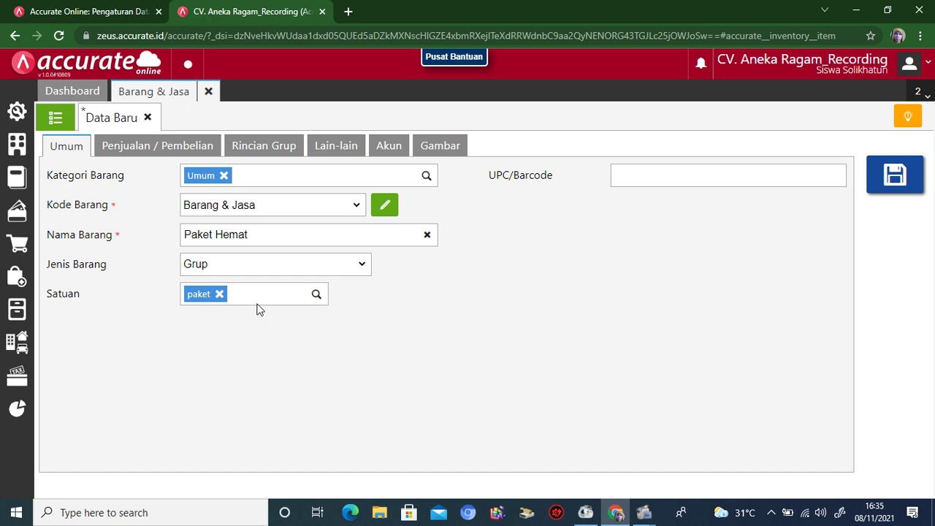
Change the item name to "Paket Murah Meriah" in the item's general data
{"action": "left_click", "coordinate": [140, 150]}
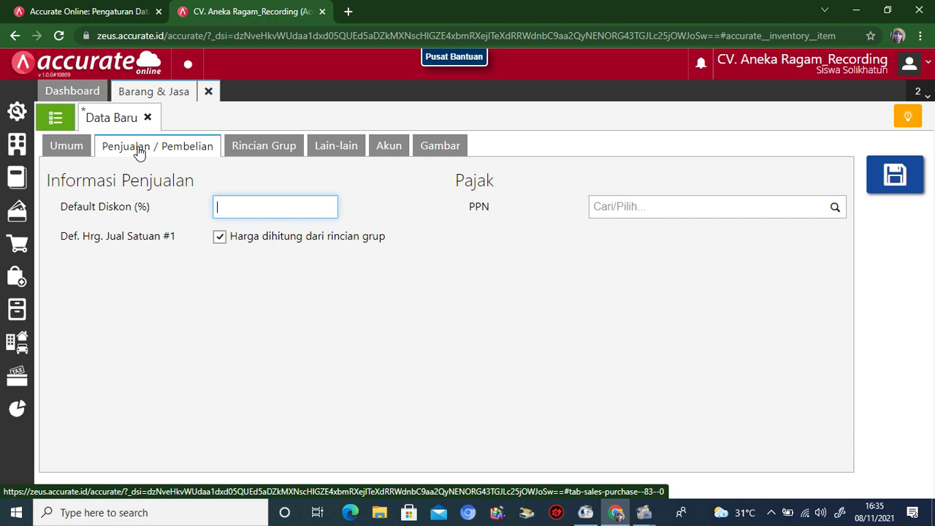
{"action": "left_click", "coordinate": [75, 152]}
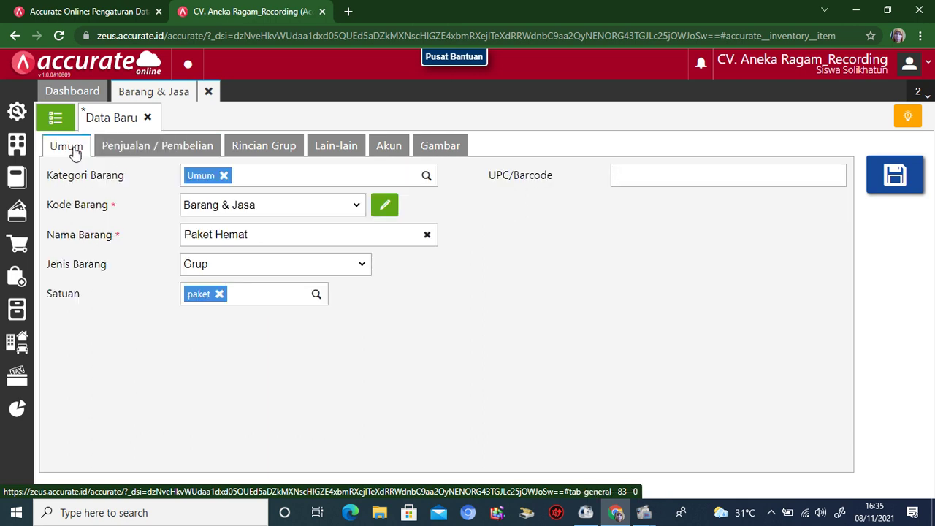
{"action": "left_click", "coordinate": [266, 235]}
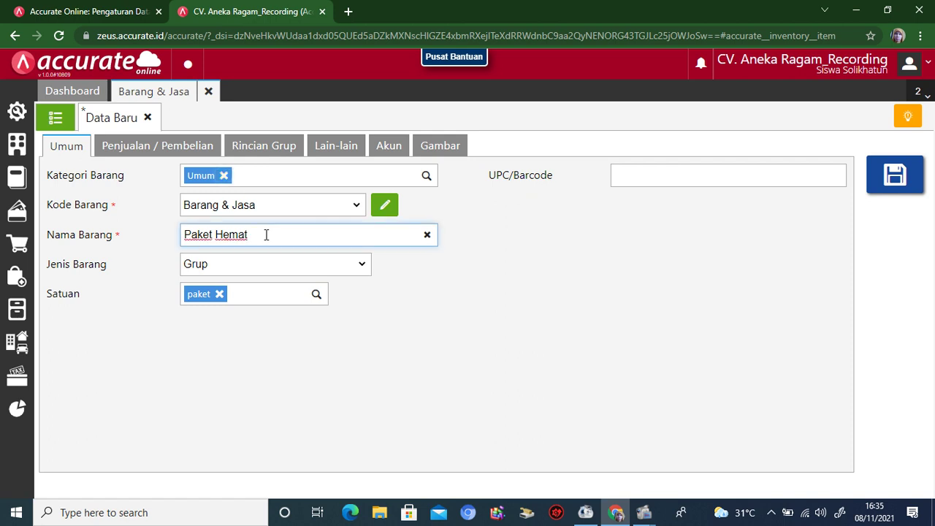
{"action": "key", "text": "BackSpace"}
{"action": "key", "text": "BackSpace"}
{"action": "key", "text": "BackSpace"}
{"action": "key", "text": "BackSpace"}
{"action": "key", "text": "BackSpace"}
{"action": "type", "text": "Murah Meriah"}
Turn off price calculation from the group details and set the default selling price to 150.000 per paket
{"action": "left_click", "coordinate": [184, 146]}
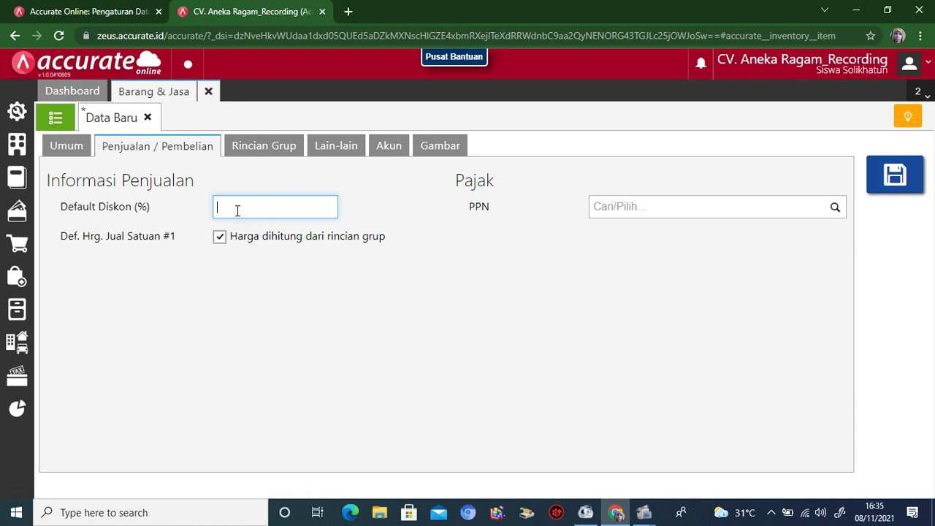
{"action": "left_click", "coordinate": [219, 239]}
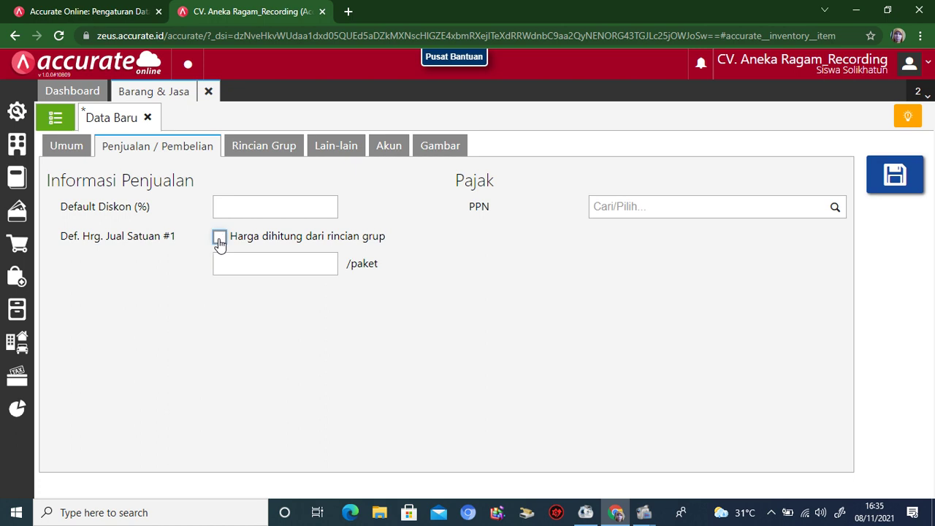
{"action": "left_click", "coordinate": [220, 241]}
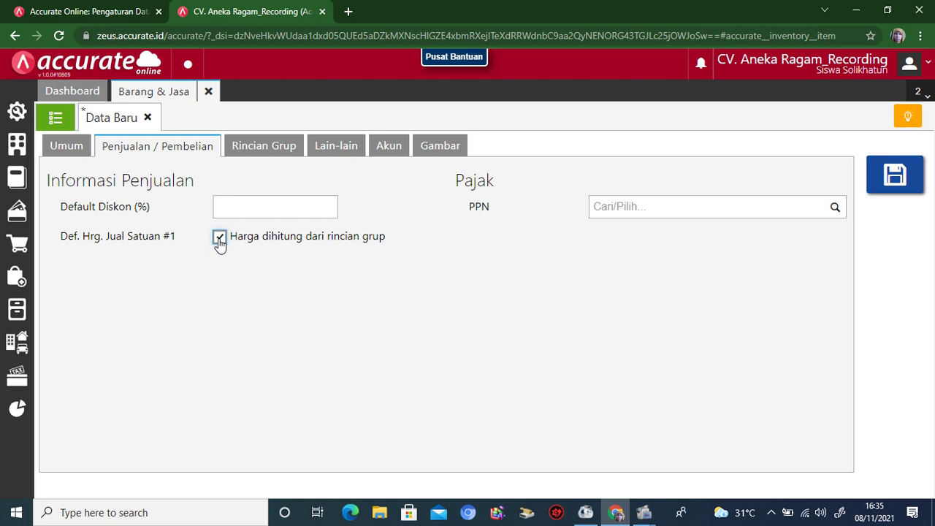
{"action": "left_click", "coordinate": [220, 241]}
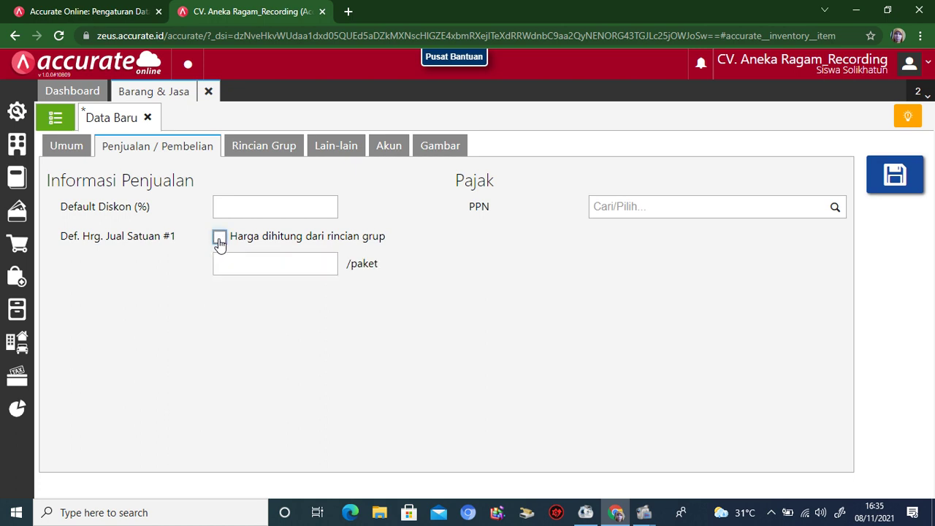
{"action": "left_click", "coordinate": [228, 265]}
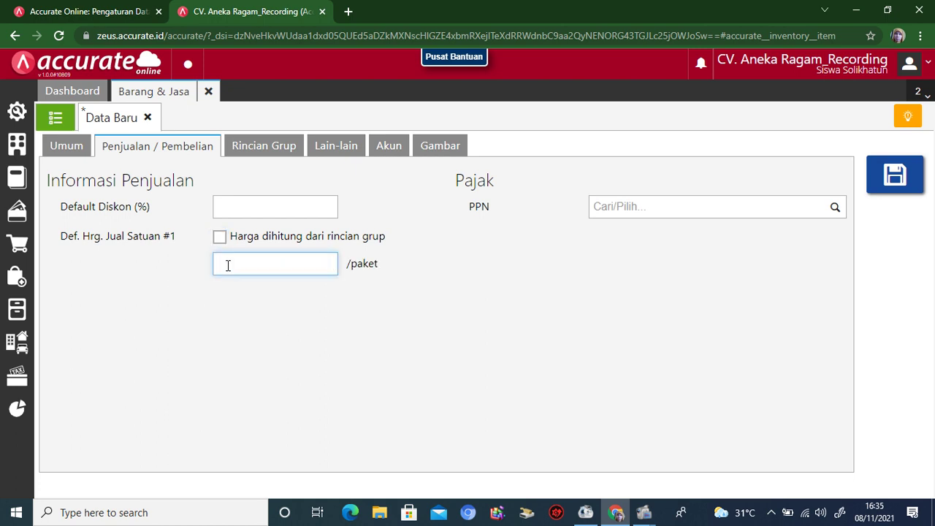
{"action": "type", "text": "150.000"}
{"action": "left_click", "coordinate": [421, 320]}
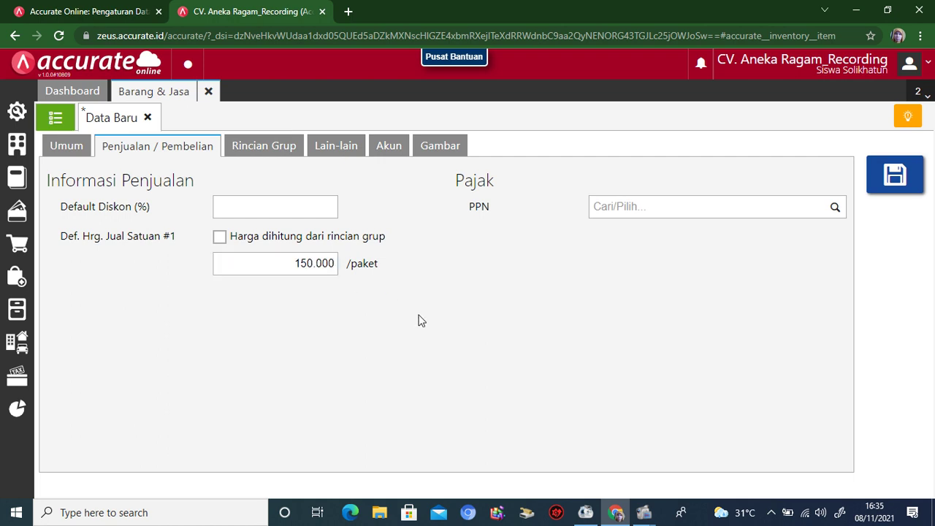
Assign Pajak Pertambahan Nilai (PPN 10%) as the item's tax and recheck its general and sales data
{"action": "left_click", "coordinate": [833, 210]}
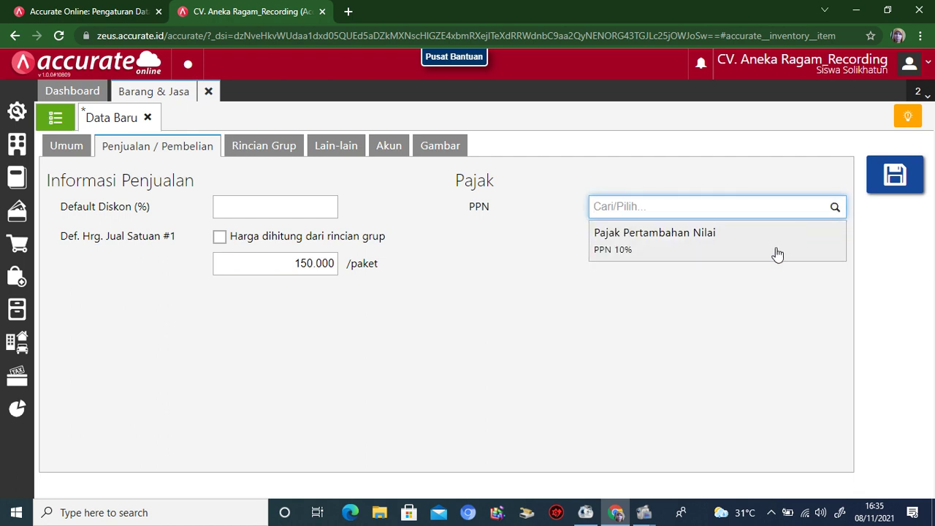
{"action": "left_click", "coordinate": [778, 253]}
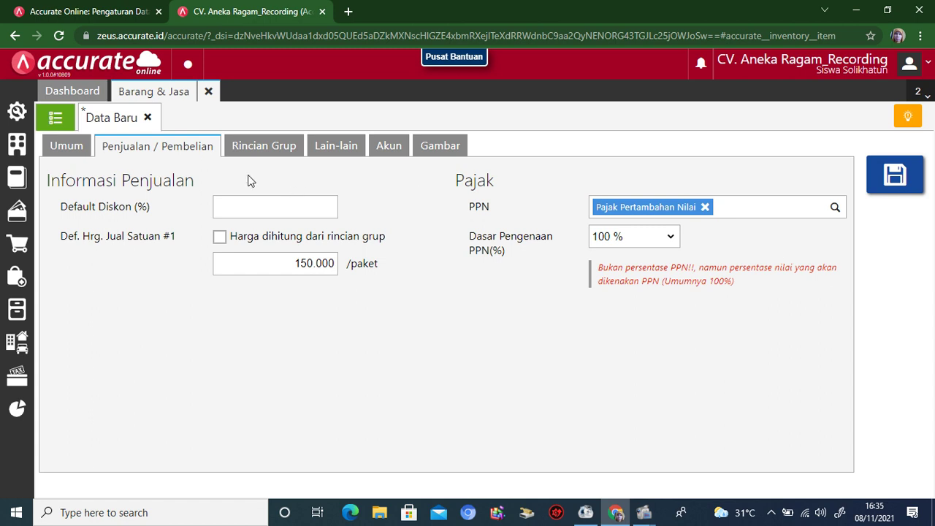
{"action": "left_click", "coordinate": [73, 148]}
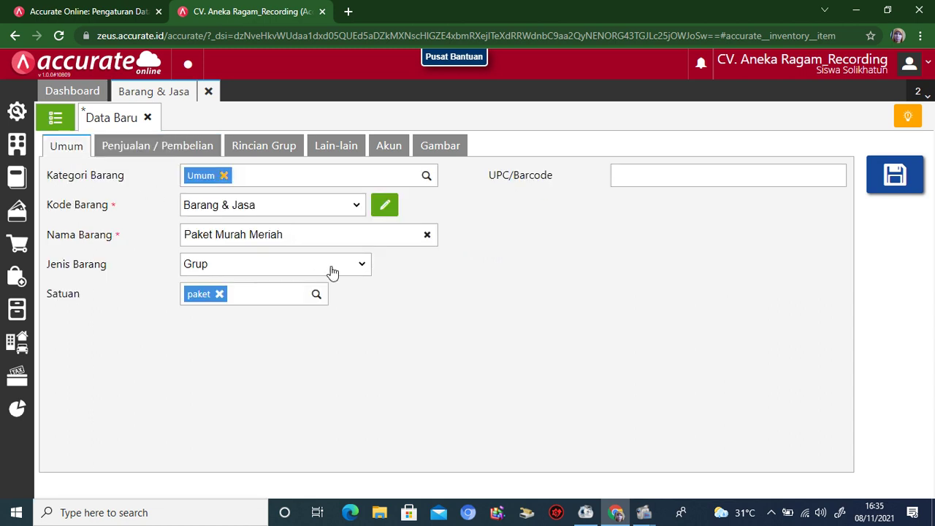
{"action": "left_click", "coordinate": [162, 146]}
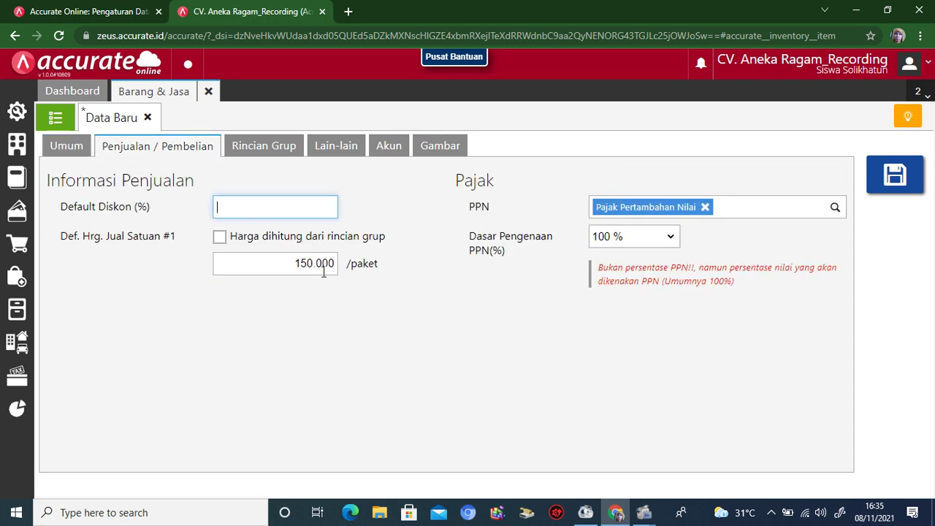
Add Selai Coklat to the group details with a quantity of 3 Botol
{"action": "left_click", "coordinate": [283, 147]}
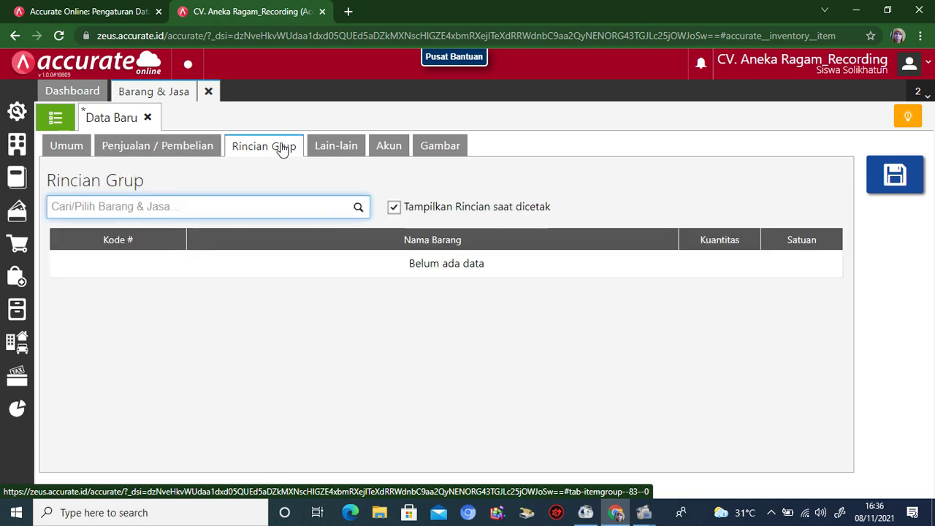
{"action": "left_click", "coordinate": [358, 210]}
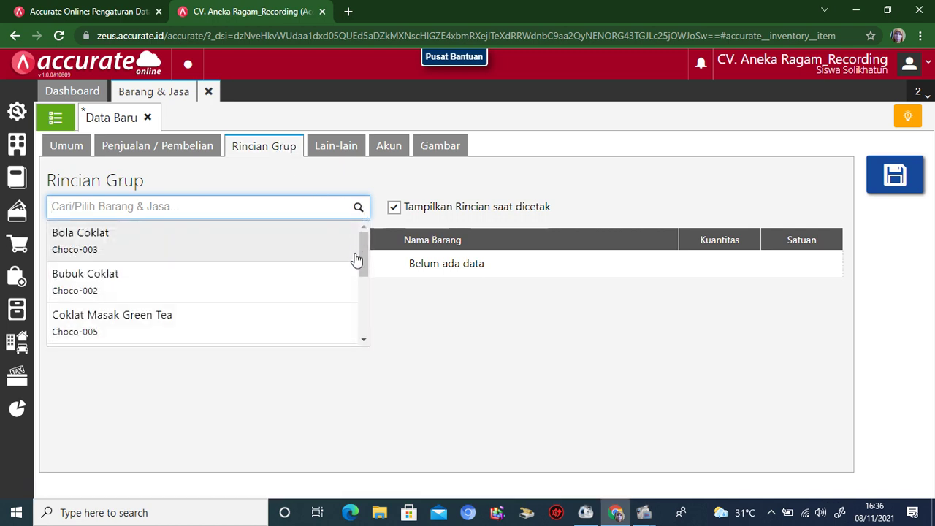
{"action": "left_click_drag", "start_coordinate": [363, 261], "coordinate": [349, 341]}
{"action": "left_click", "coordinate": [288, 328]}
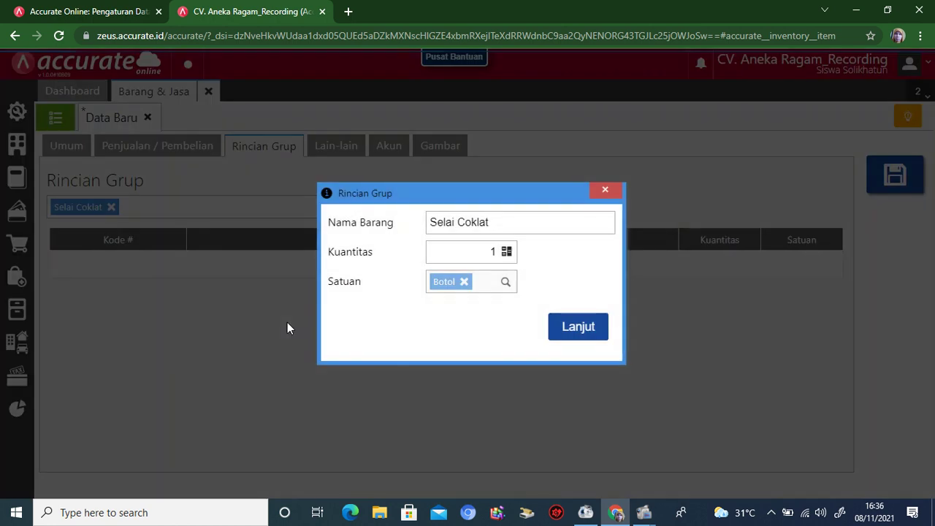
{"action": "left_click", "coordinate": [491, 251]}
{"action": "type", "text": "3"}
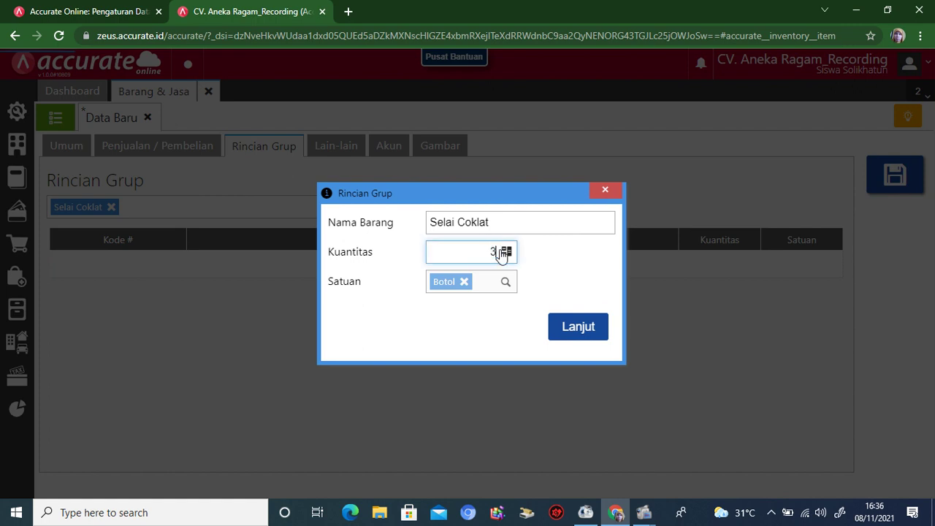
{"action": "left_click", "coordinate": [574, 328]}
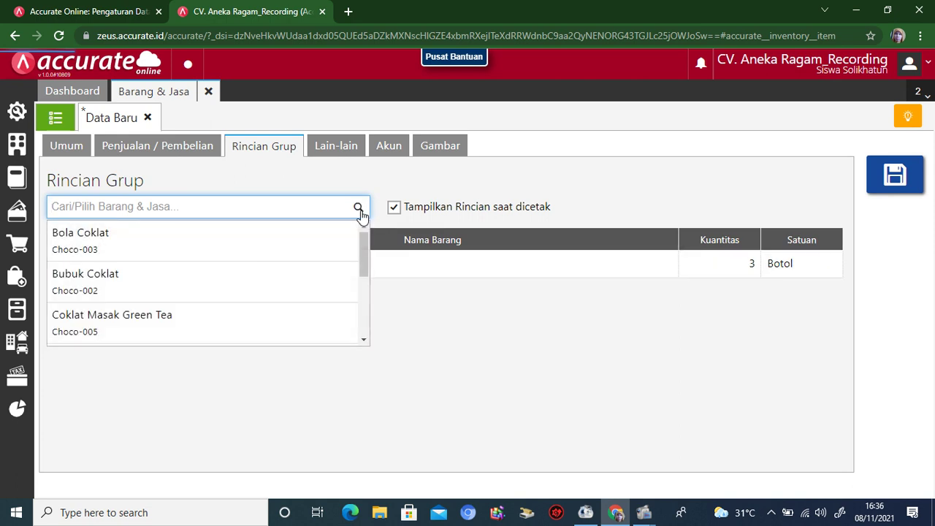
Add Bubuk Coklat to the group details with a quantity of 3 Bungkus, and save and close the group item
{"action": "left_click_drag", "start_coordinate": [363, 232], "coordinate": [363, 245]}
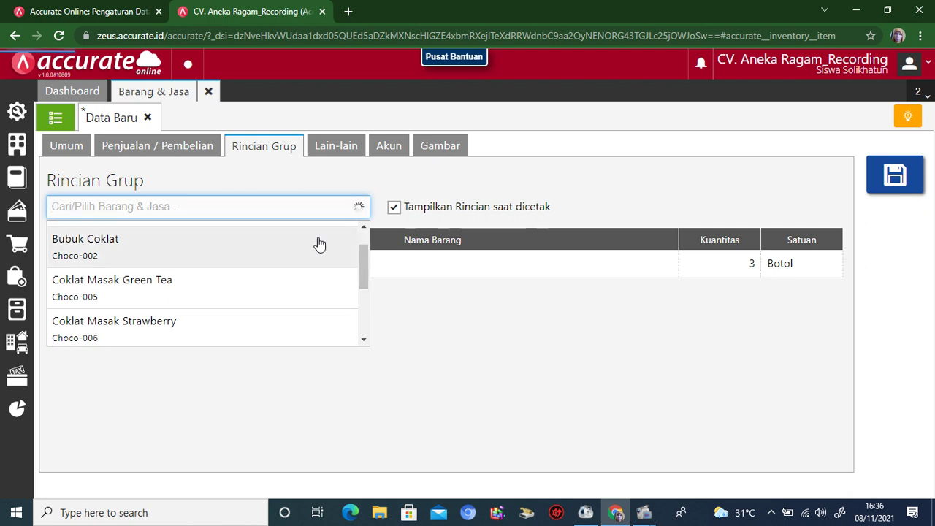
{"action": "left_click", "coordinate": [319, 244]}
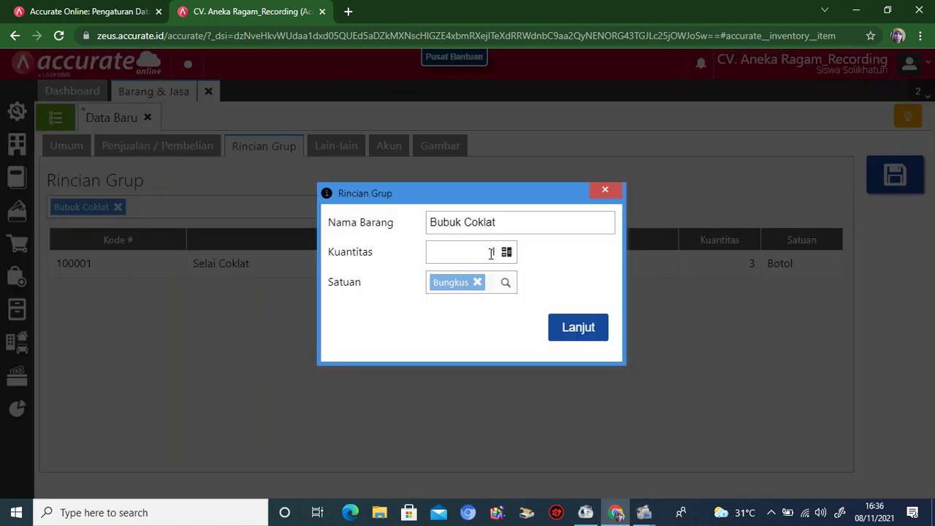
{"action": "left_click", "coordinate": [493, 252]}
{"action": "key", "text": "BackSpace"}
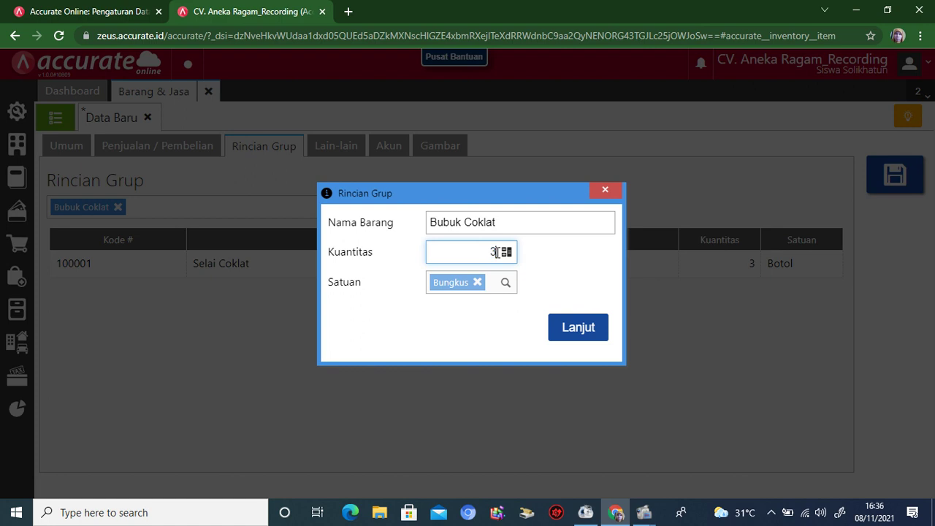
{"action": "type", "text": "3"}
{"action": "left_click", "coordinate": [572, 327]}
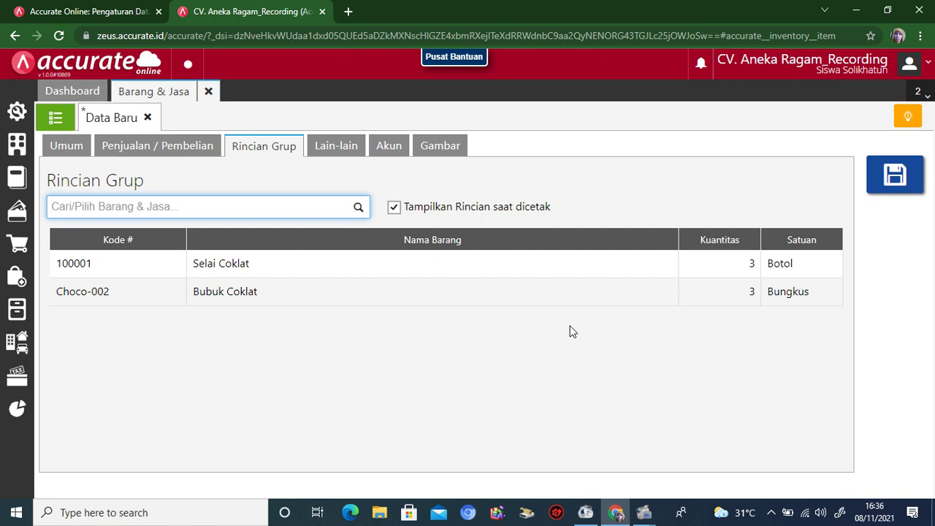
{"action": "left_click", "coordinate": [896, 179]}
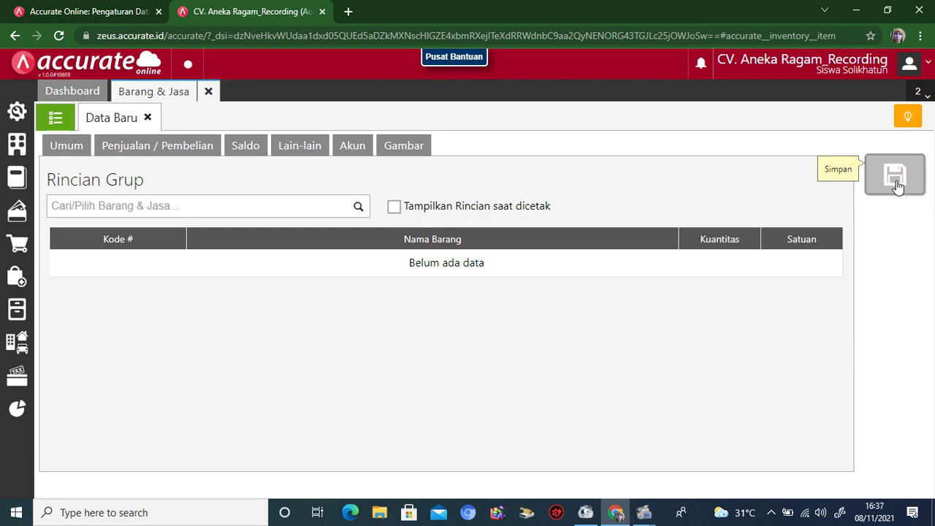
{"action": "left_click", "coordinate": [208, 93]}
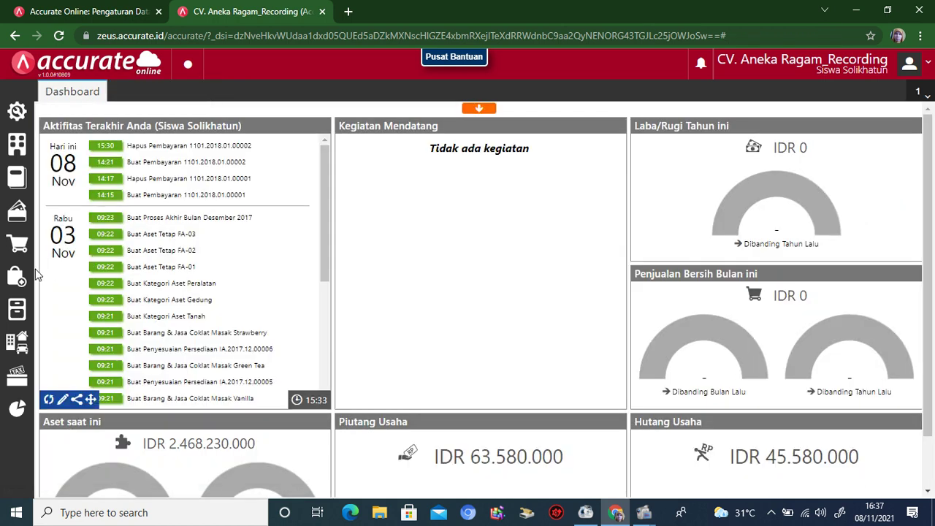
Create a new sales invoice (Faktur Penjualan) for Pelanggan Tunai dated 29/01/2018
{"action": "left_click", "coordinate": [19, 247]}
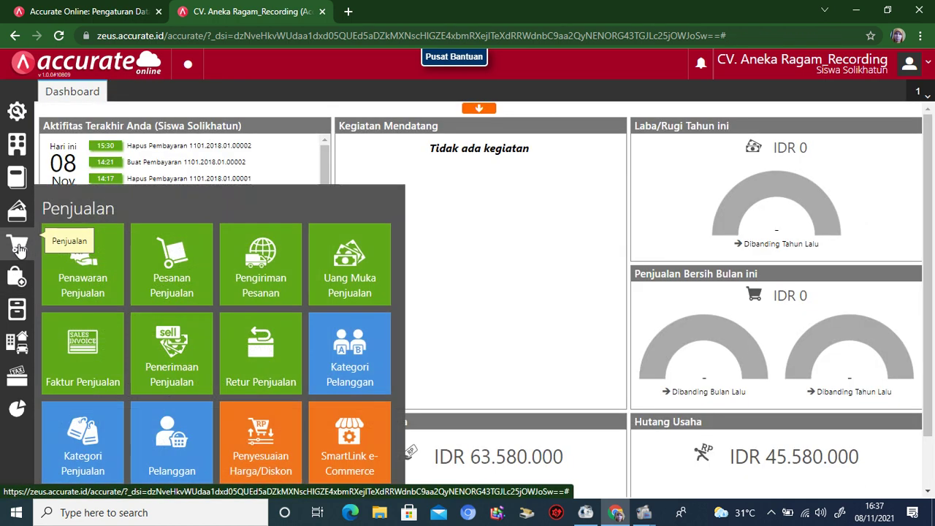
{"action": "left_click", "coordinate": [86, 359]}
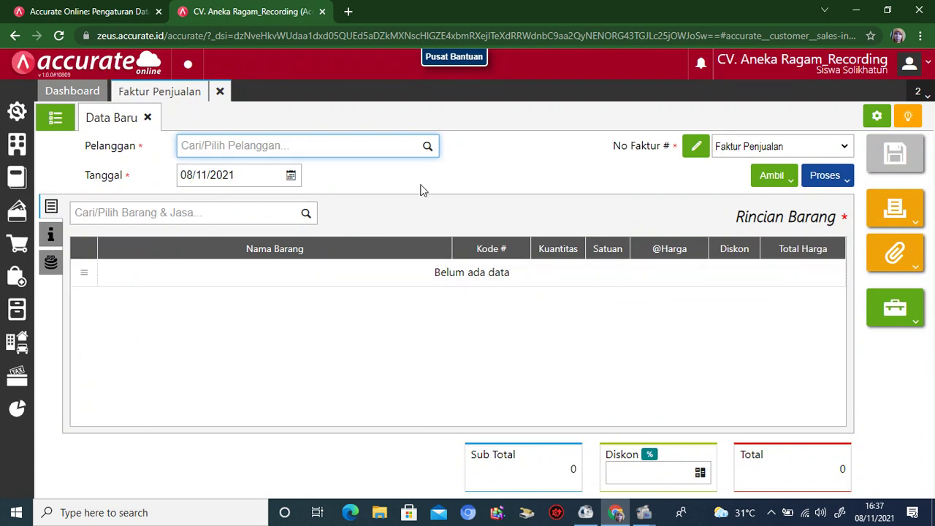
{"action": "left_click", "coordinate": [428, 148]}
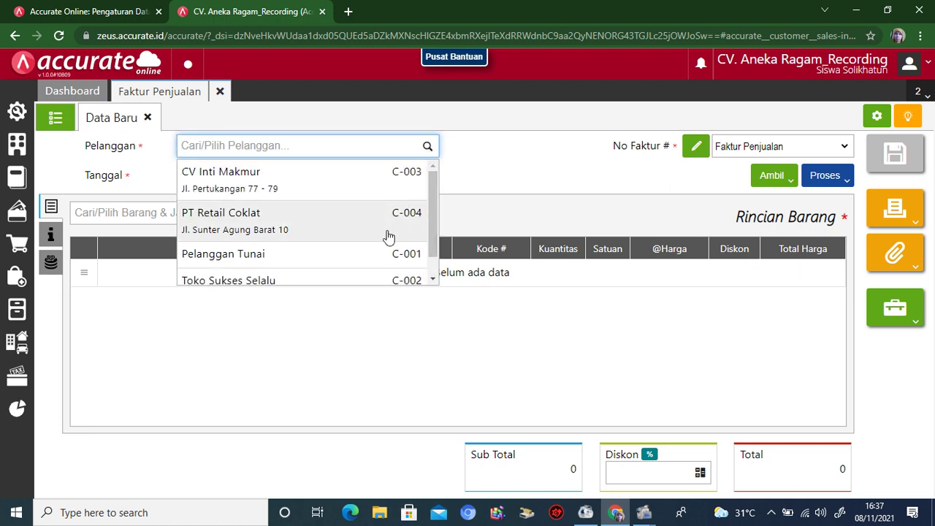
{"action": "left_click", "coordinate": [373, 255]}
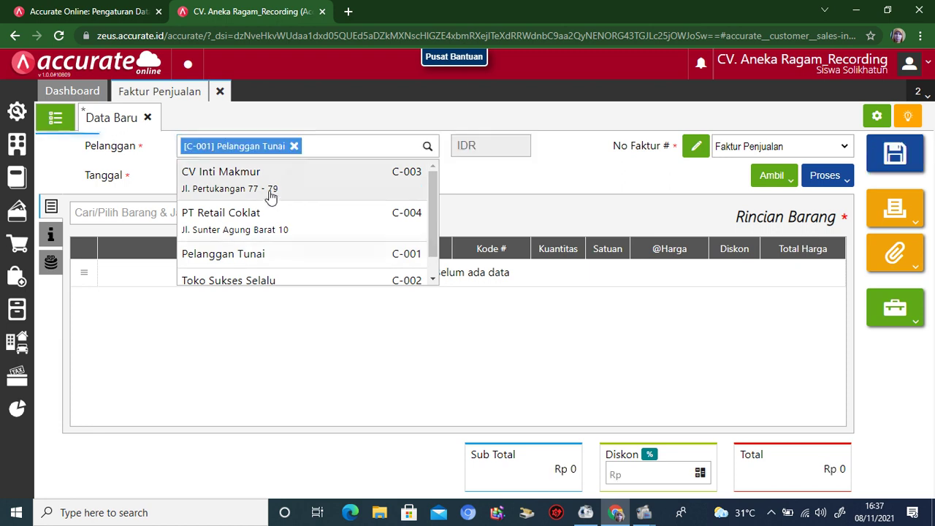
{"action": "left_click", "coordinate": [247, 175]}
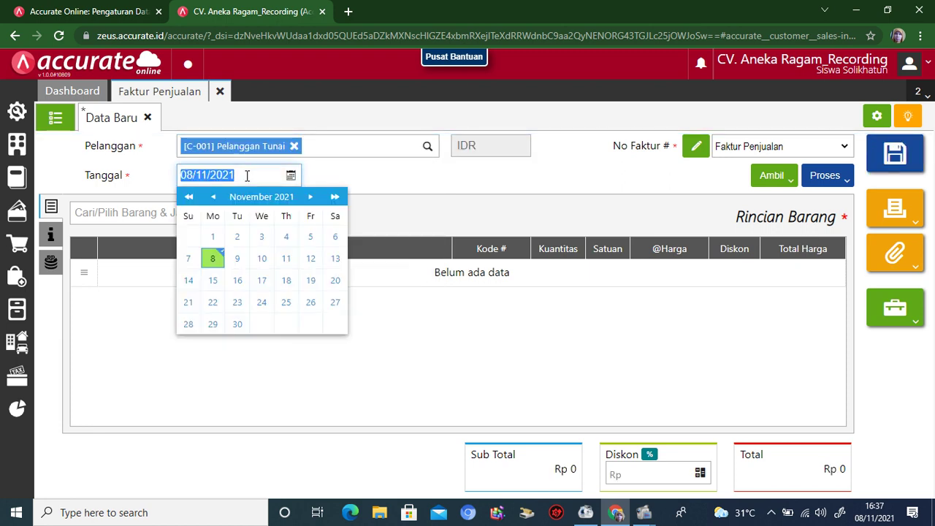
{"action": "type", "text": "29/0"}
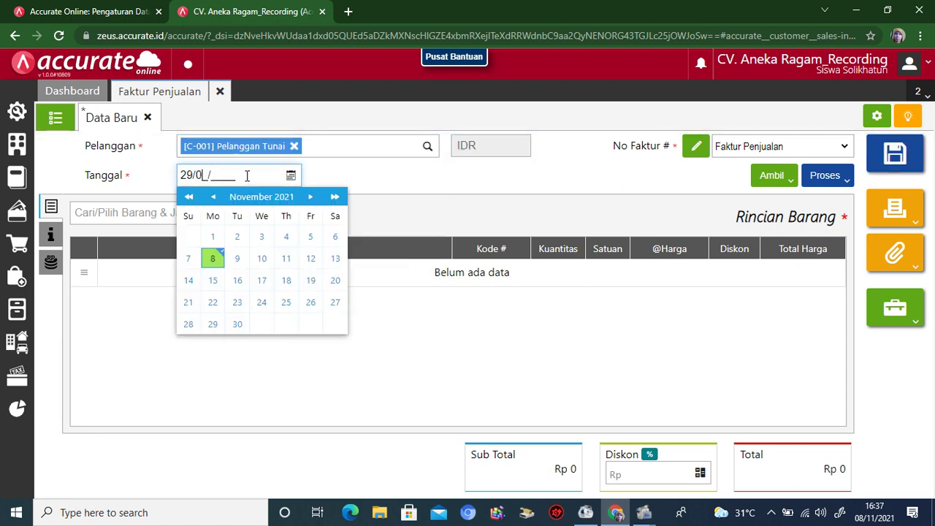
{"action": "type", "text": "1/2018"}
Add Paket Murah Meriah to the sales invoice with a quantity of 10 paket
{"action": "left_click", "coordinate": [141, 211]}
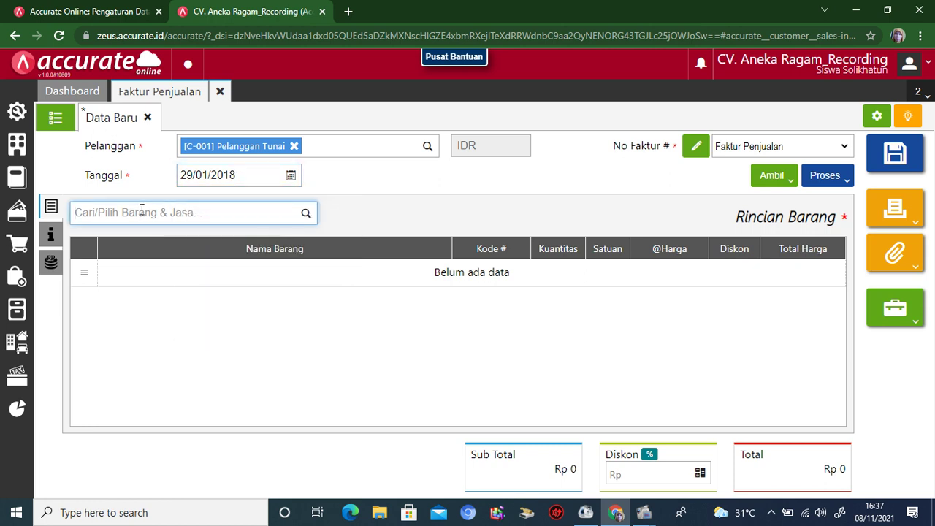
{"action": "left_click", "coordinate": [306, 213]}
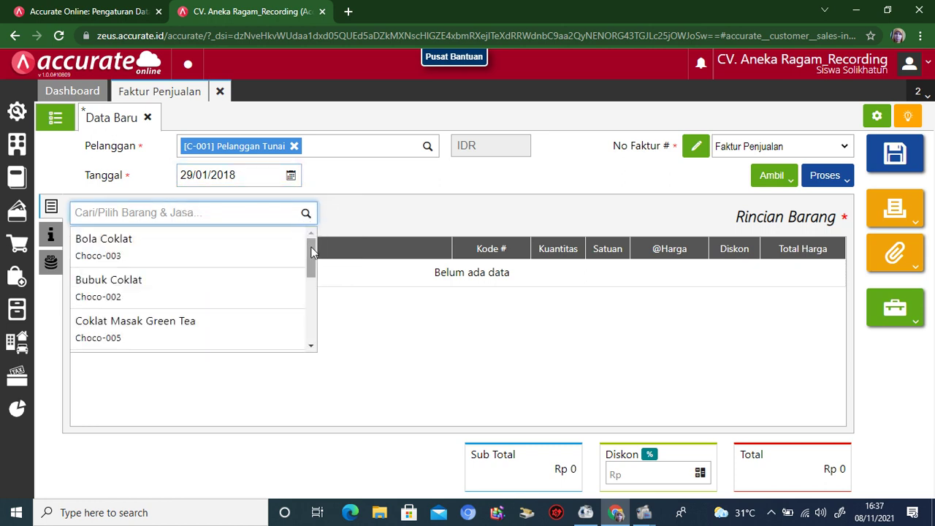
{"action": "left_click_drag", "start_coordinate": [311, 257], "coordinate": [298, 326]}
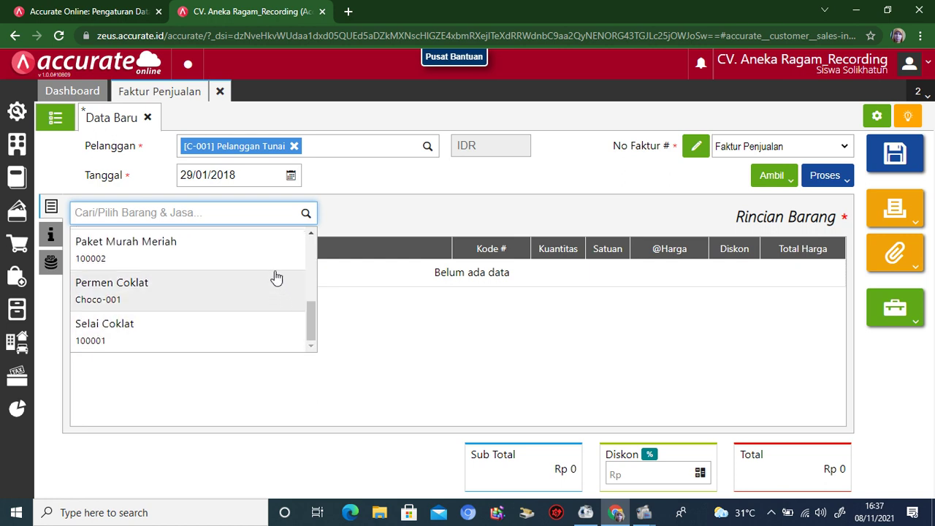
{"action": "left_click", "coordinate": [265, 248]}
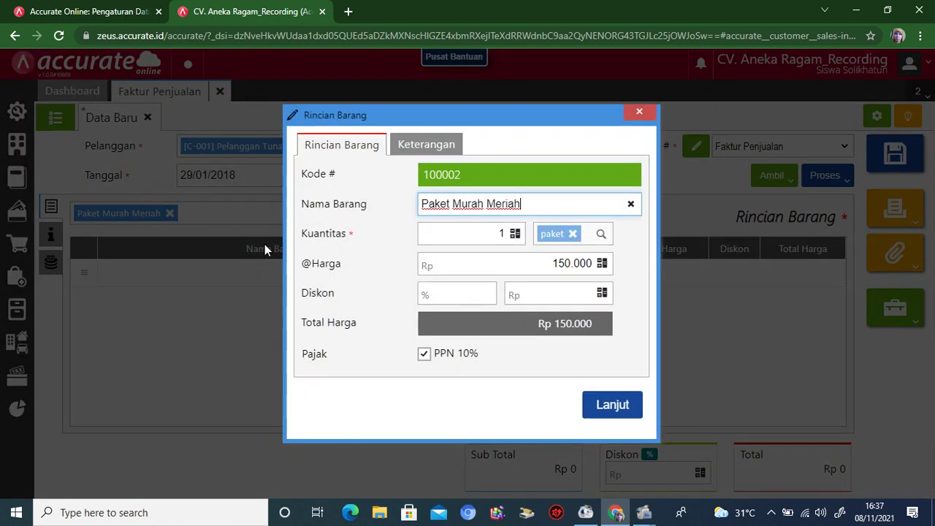
{"action": "left_click", "coordinate": [499, 233]}
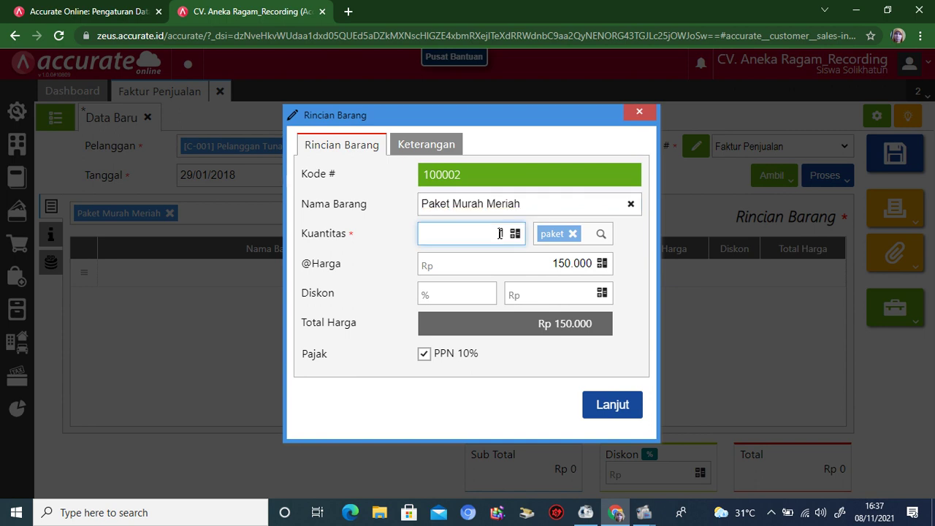
{"action": "key", "text": "BackSpace"}
{"action": "type", "text": "10"}
{"action": "left_click", "coordinate": [605, 405]}
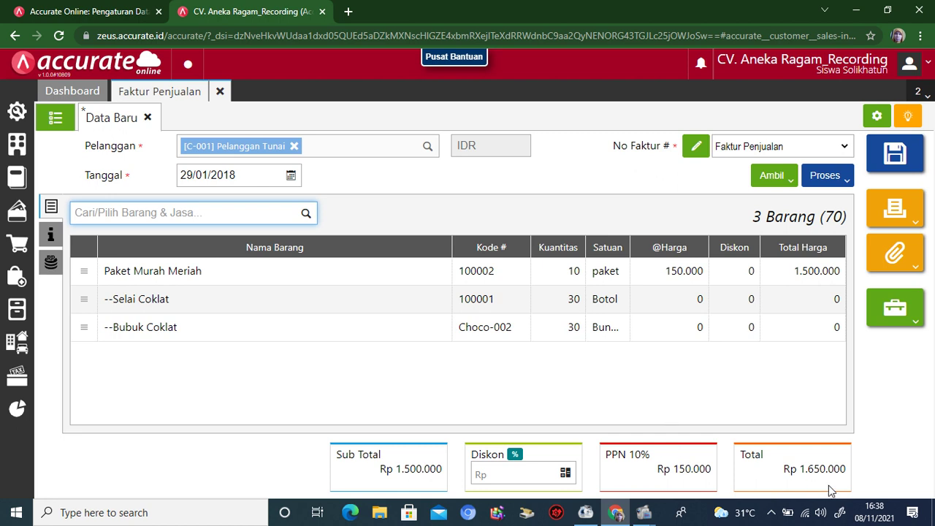
Enter "Penjualan secara tunai" as the invoice description and set its delivery date to 29/01/2018
{"action": "left_click", "coordinate": [52, 235]}
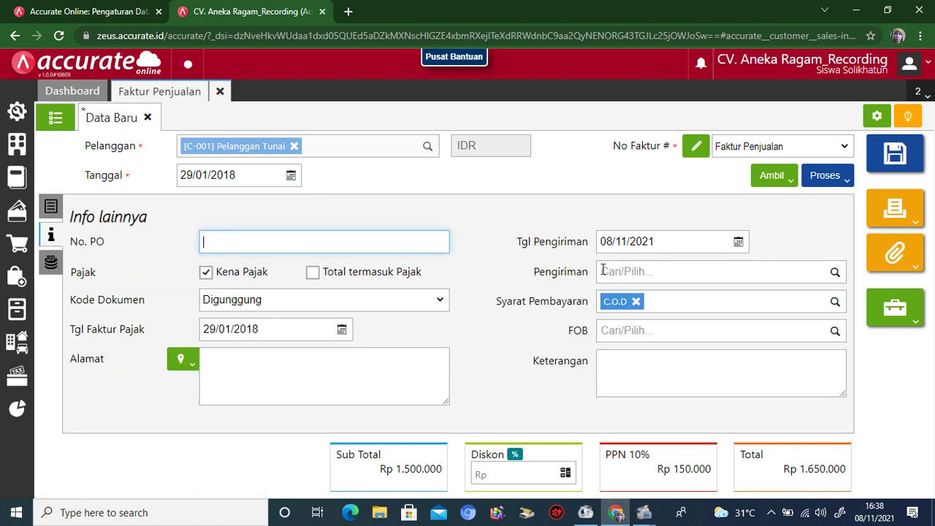
{"action": "left_click", "coordinate": [614, 358]}
{"action": "type", "text": "P"}
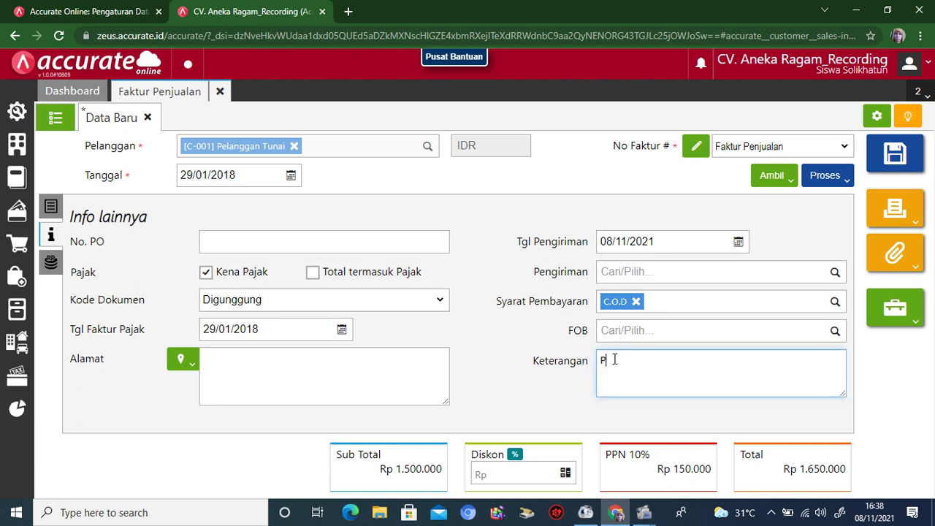
{"action": "type", "text": "enjualan secara "}
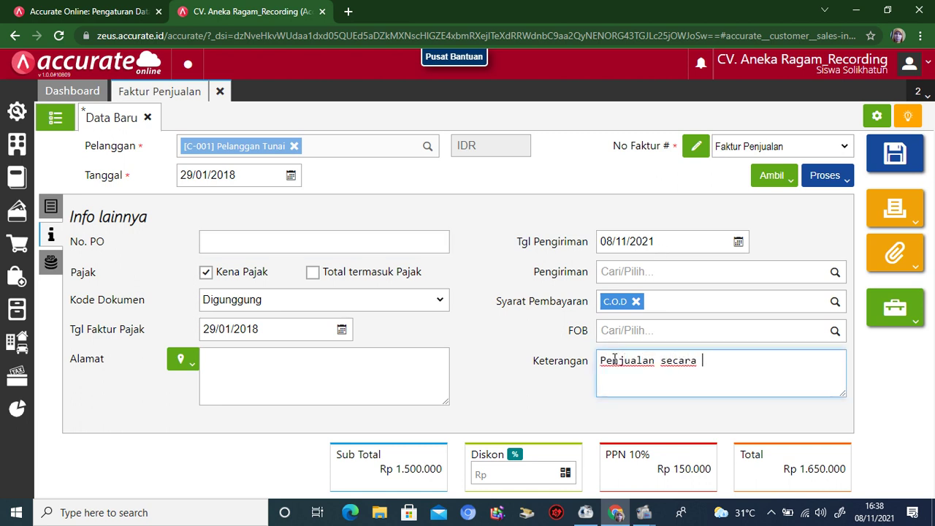
{"action": "type", "text": "tunai"}
{"action": "left_click", "coordinate": [658, 242]}
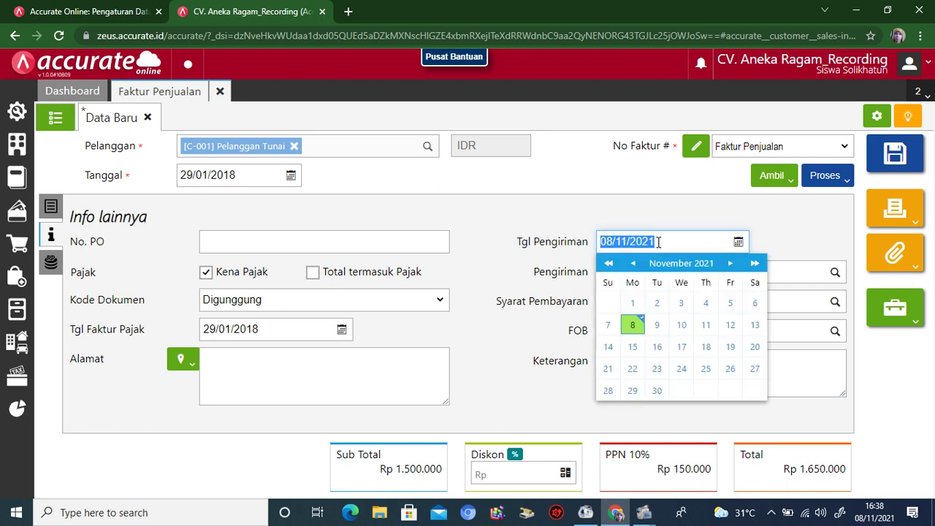
{"action": "type", "text": "29/01/2"}
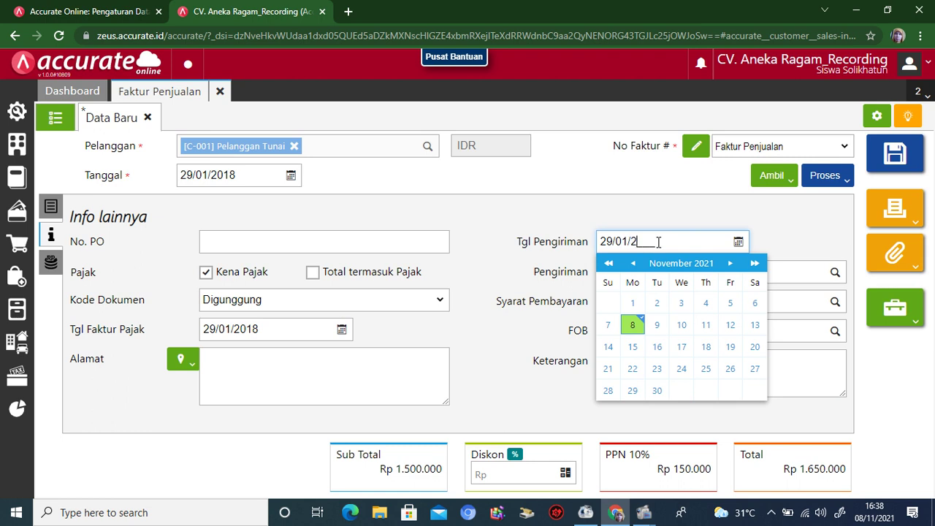
{"action": "type", "text": "018"}
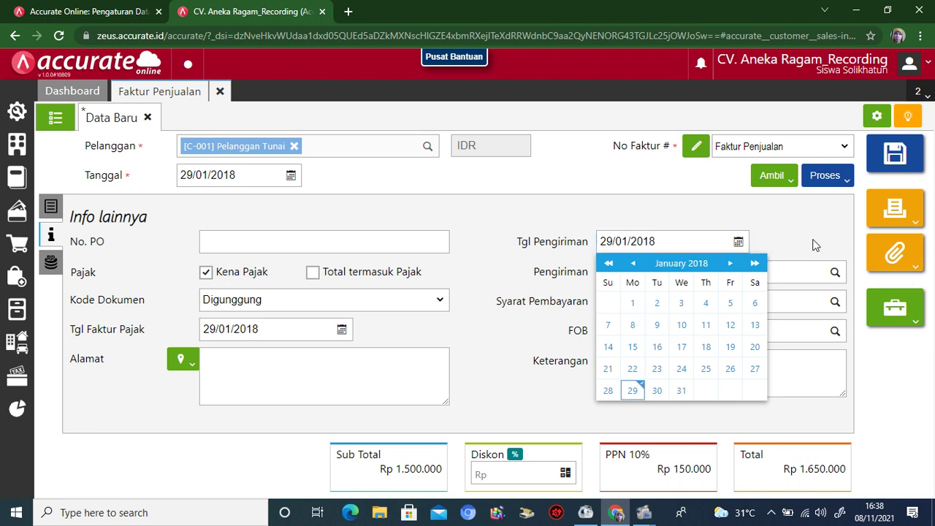
{"action": "left_click", "coordinate": [815, 245]}
Generate the sales invoice's print preview, and close the preview and the invoice form
{"action": "left_click", "coordinate": [895, 208]}
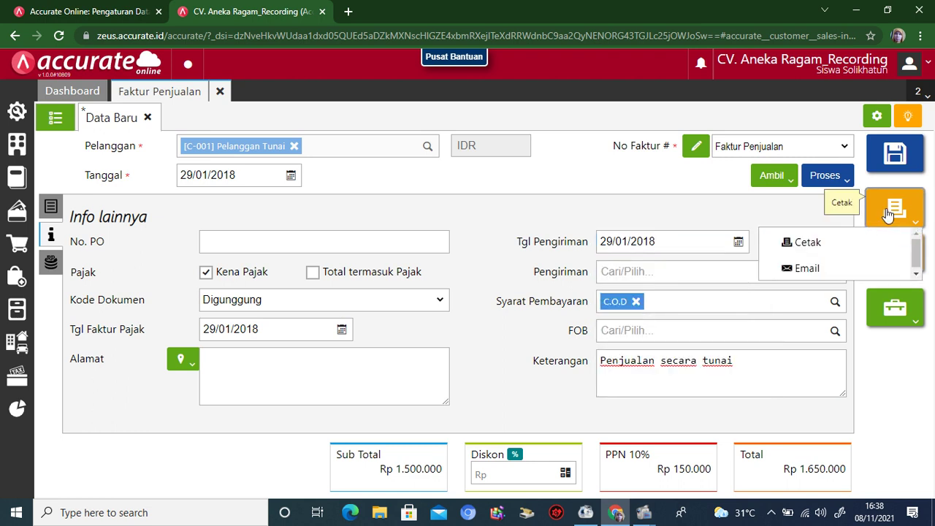
{"action": "left_click", "coordinate": [826, 243]}
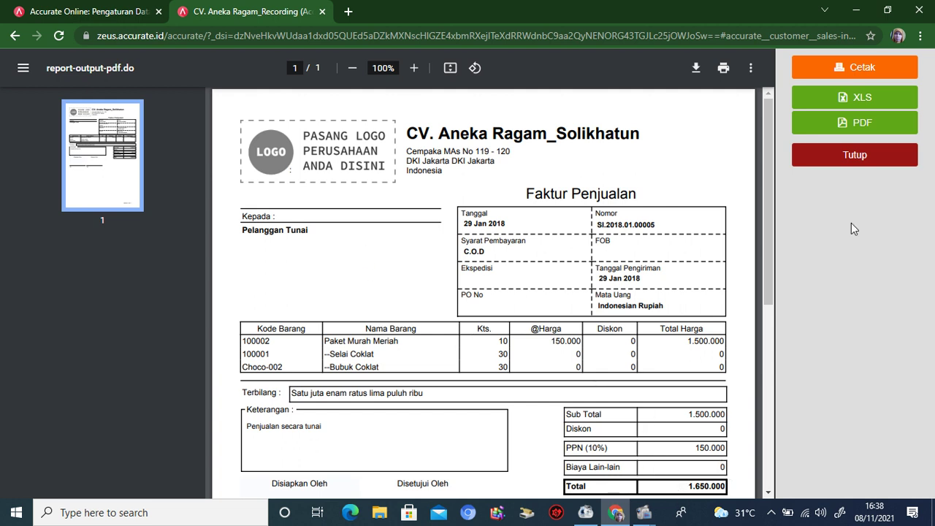
{"action": "left_click", "coordinate": [853, 155]}
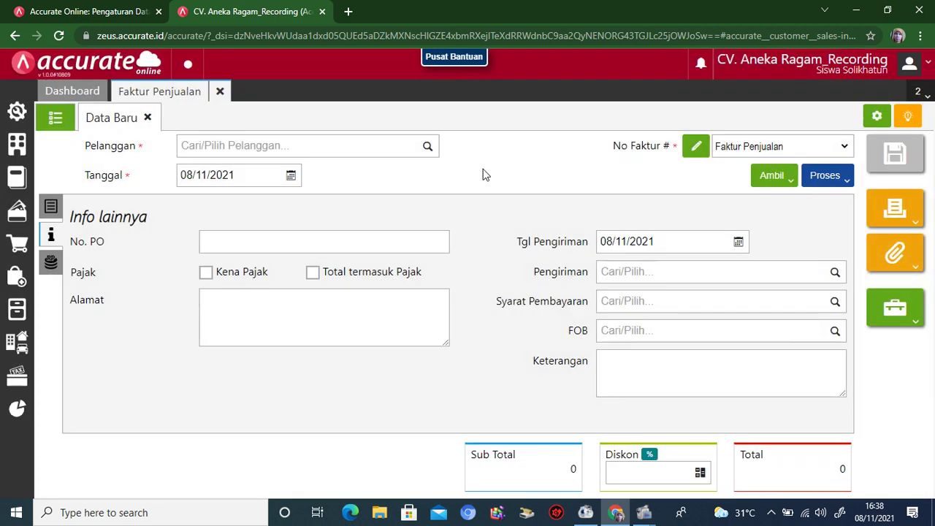
{"action": "left_click", "coordinate": [220, 91]}
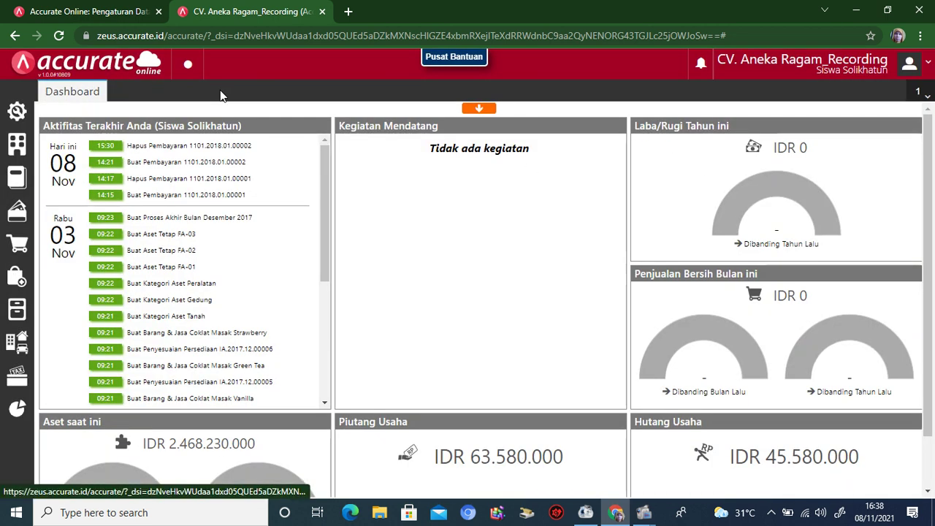
Create a new sales receipt (Penerimaan Penjualan) from Pelanggan Tunai with Bank as the receiving account
{"action": "left_click", "coordinate": [18, 252]}
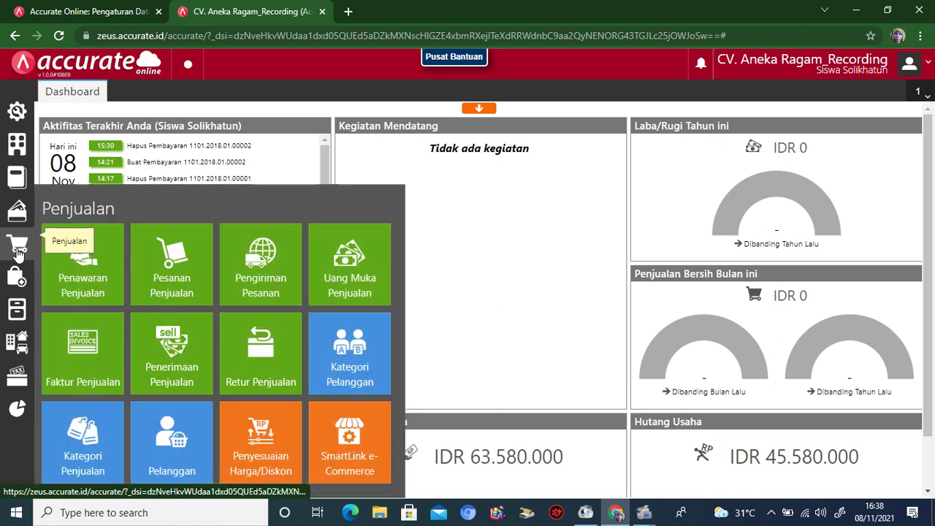
{"action": "left_click", "coordinate": [170, 373]}
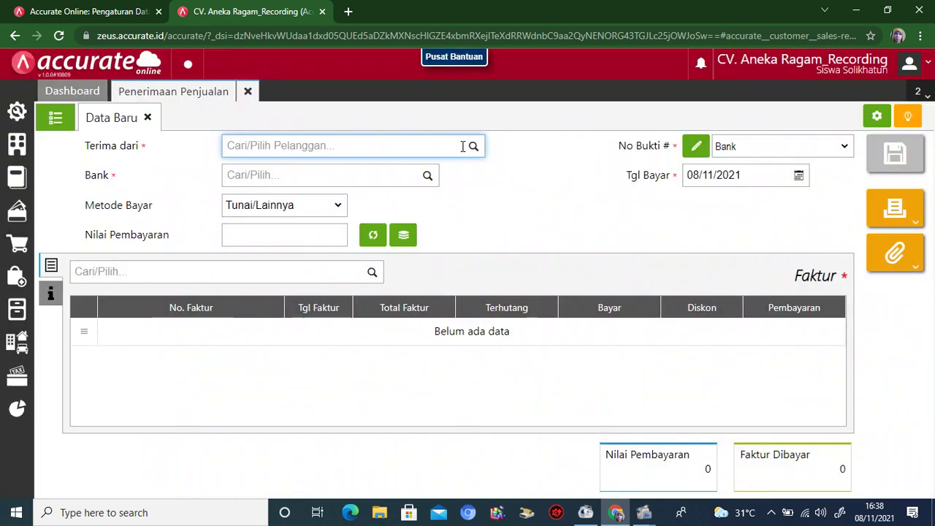
{"action": "left_click", "coordinate": [473, 148]}
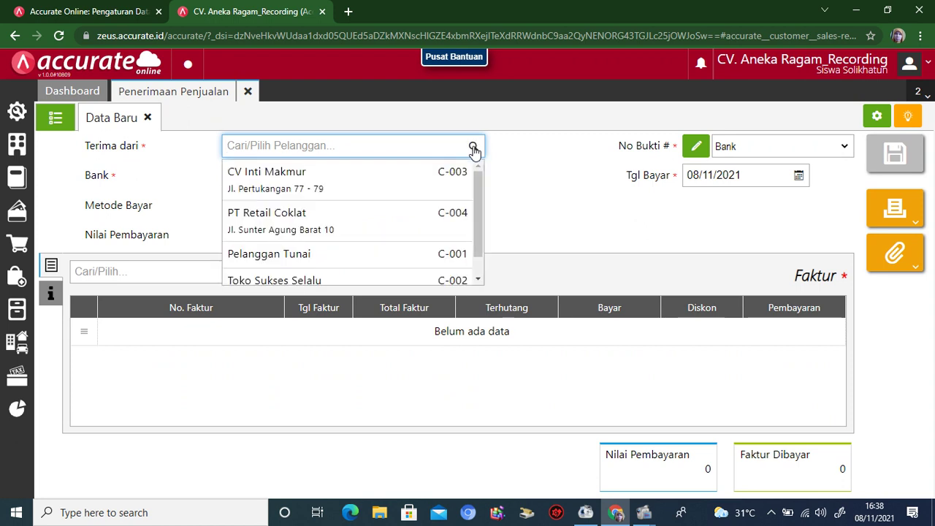
{"action": "left_click", "coordinate": [396, 257]}
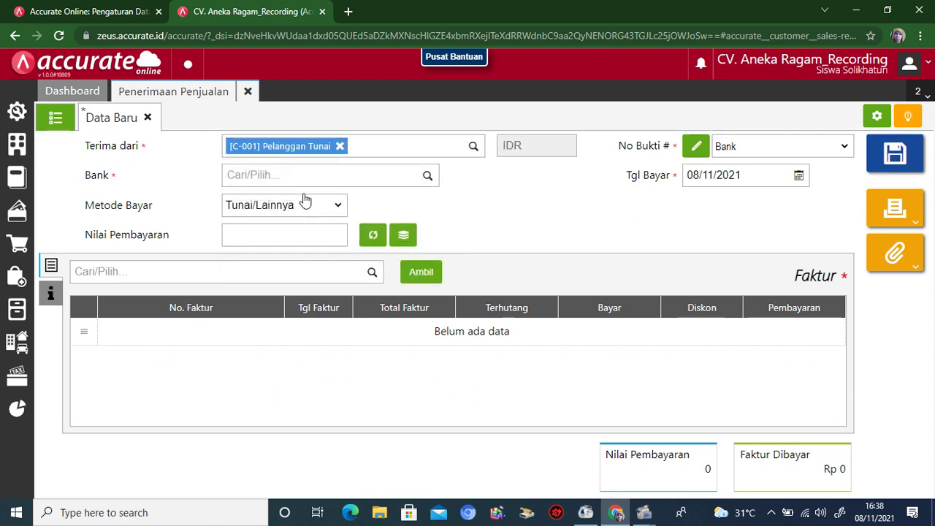
{"action": "left_click", "coordinate": [315, 175]}
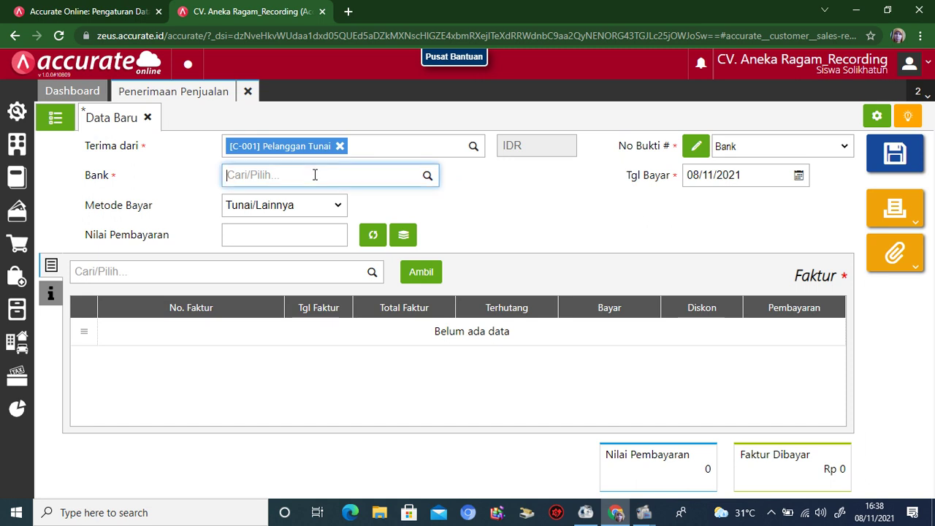
{"action": "left_click", "coordinate": [426, 181]}
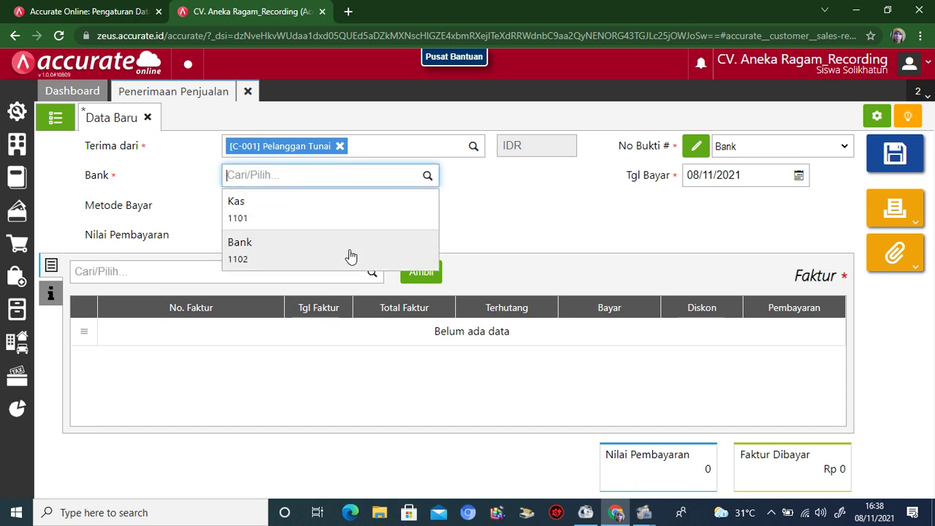
{"action": "left_click", "coordinate": [350, 256]}
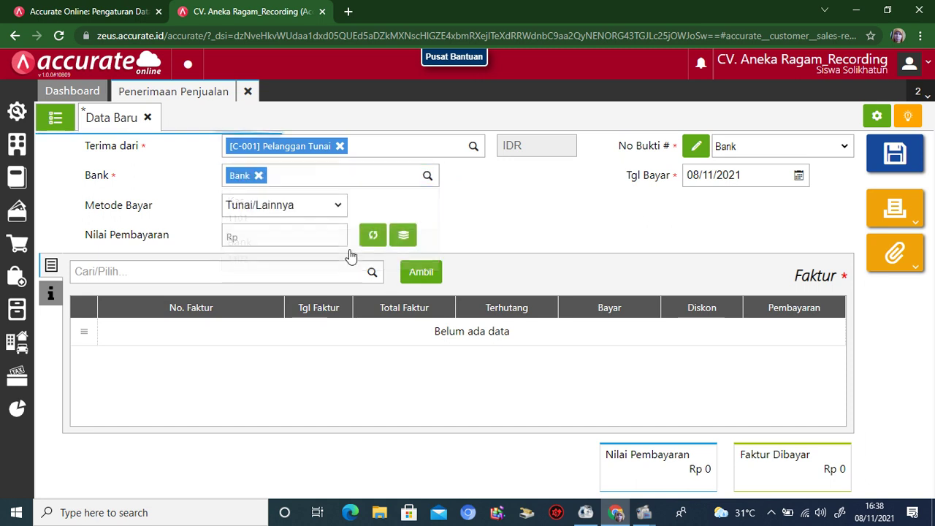
Load Pelanggan Tunai's unpaid invoice dated 29/01/2018 into the sales receipt and fill in the payment value of Rp 1.650.000
{"action": "left_click", "coordinate": [421, 273]}
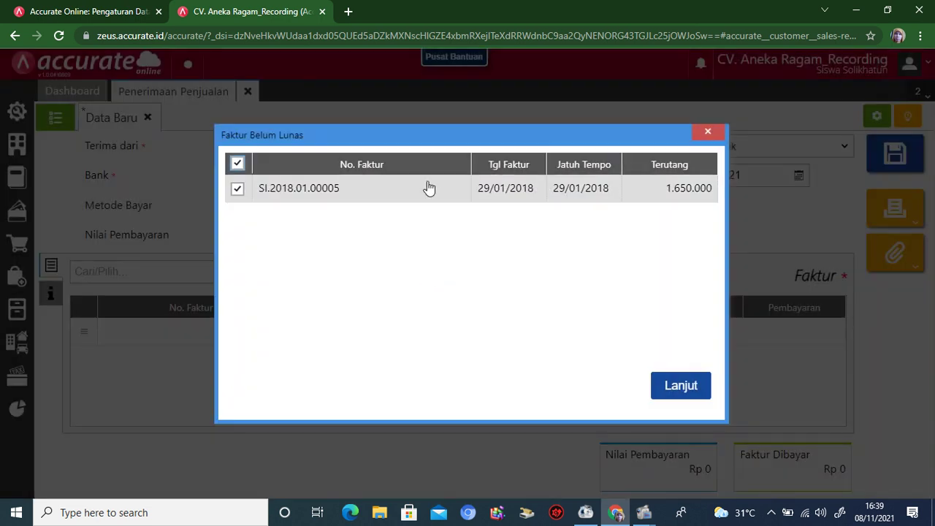
{"action": "left_click", "coordinate": [674, 385]}
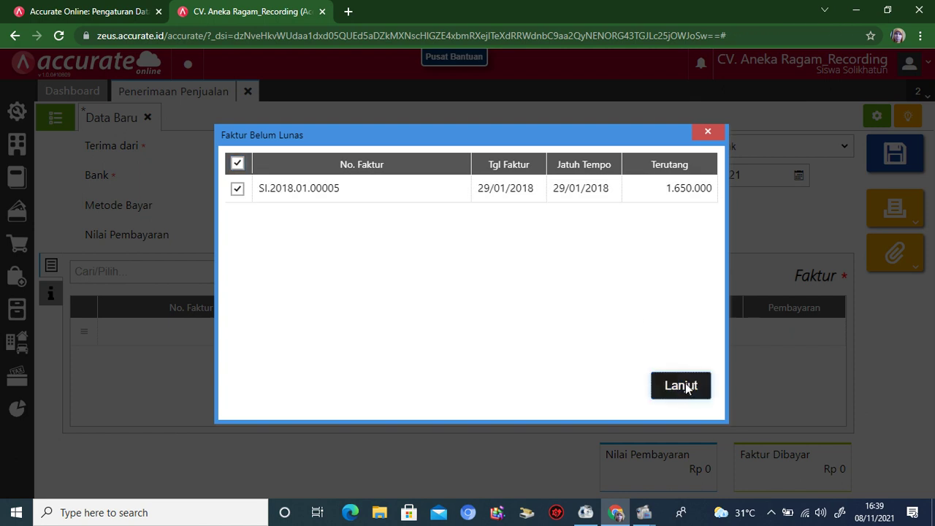
{"action": "left_click", "coordinate": [373, 235]}
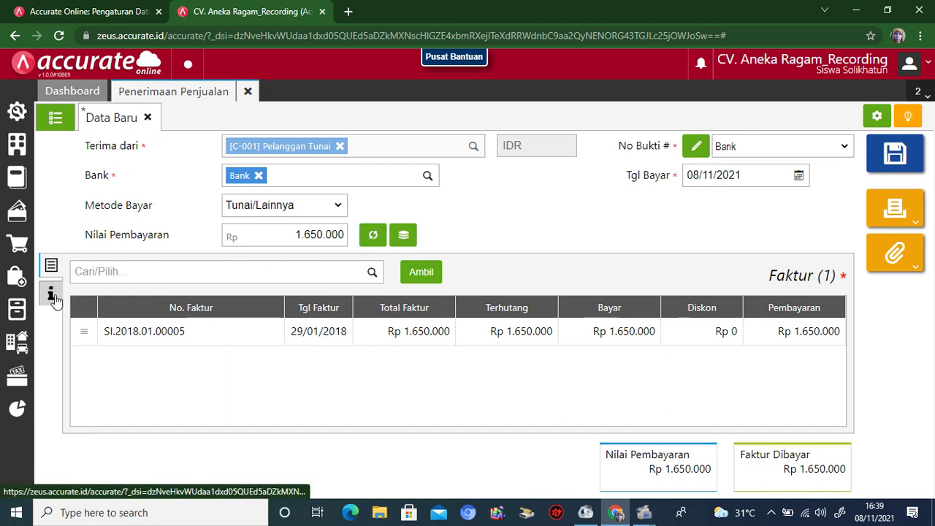
Enter "Penerimaan penjualan secara tunai" as the receipt's description and set its payment date to 29/01/2018
{"action": "left_click", "coordinate": [52, 294]}
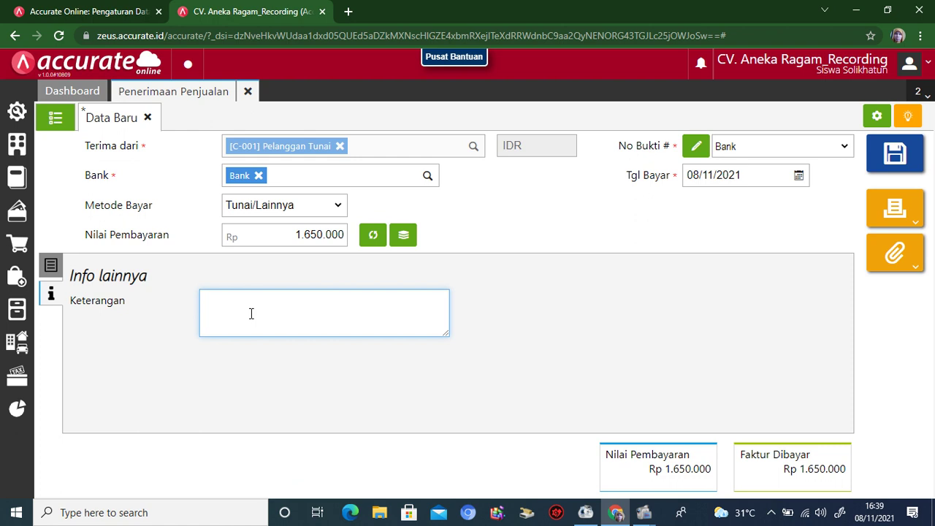
{"action": "type", "text": "Penerimaan penjualan"}
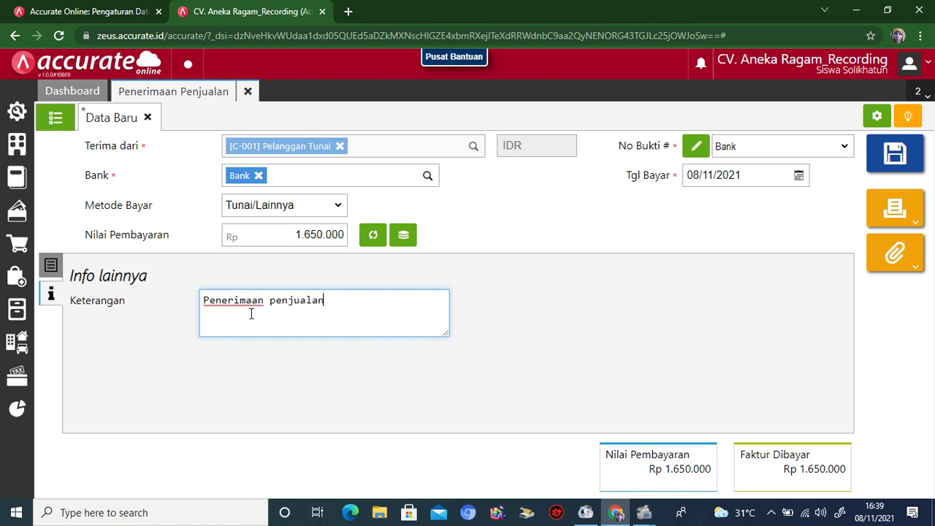
{"action": "type", "text": " secara tunai"}
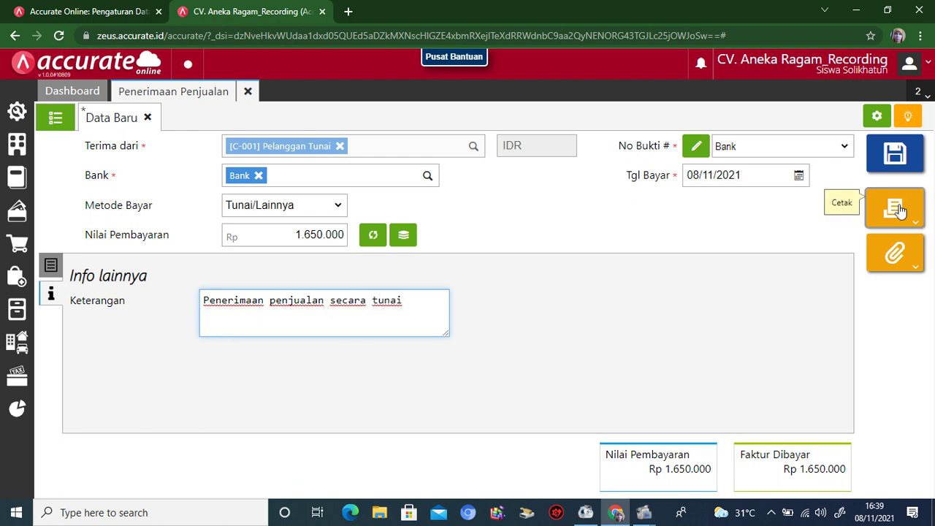
{"action": "left_click", "coordinate": [729, 181]}
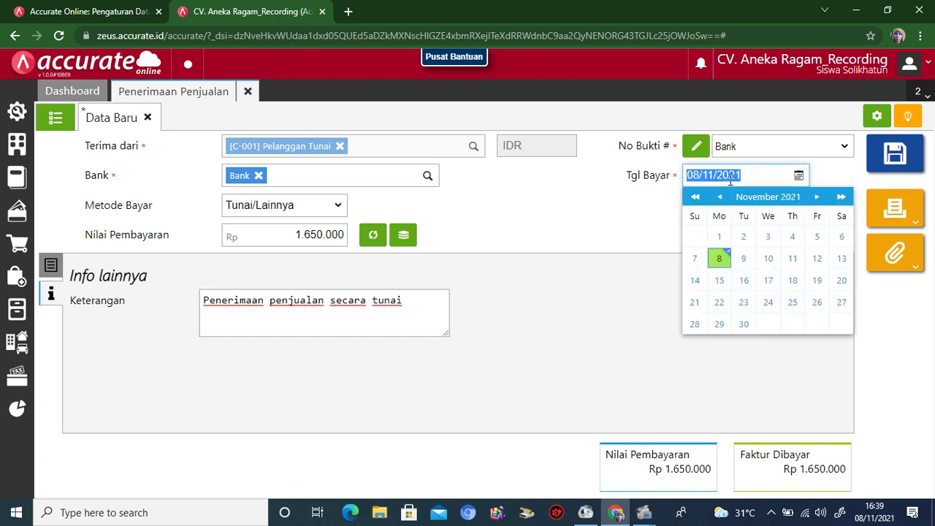
{"action": "type", "text": "29012018"}
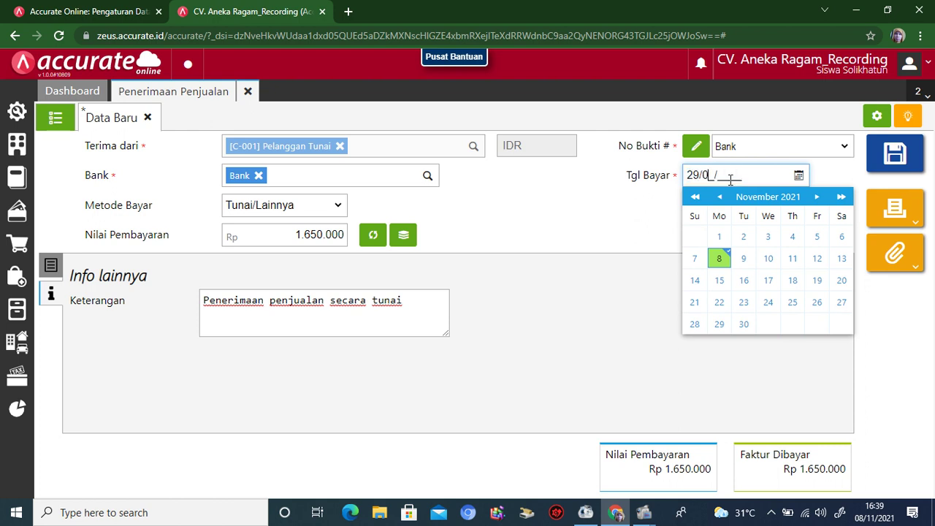
Generate the receipt's print preview with the Penerimaan Penjualan - Default design, and close the preview and the receipt form
{"action": "left_click", "coordinate": [894, 210]}
{"action": "left_click", "coordinate": [833, 243]}
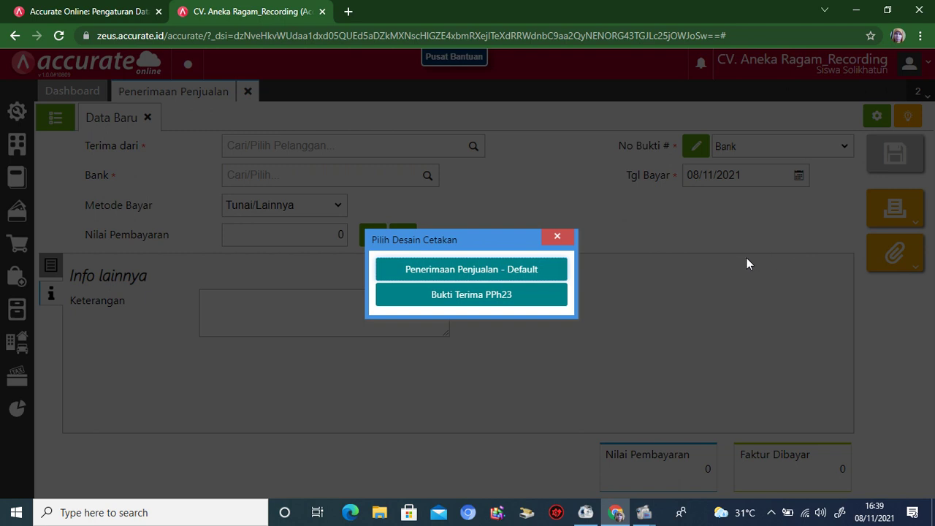
{"action": "left_click", "coordinate": [479, 274]}
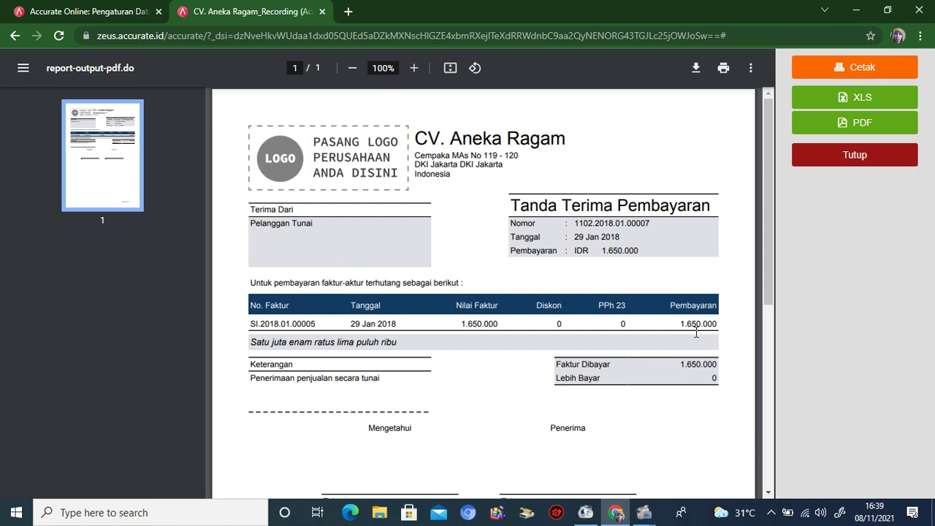
{"action": "left_click", "coordinate": [832, 162]}
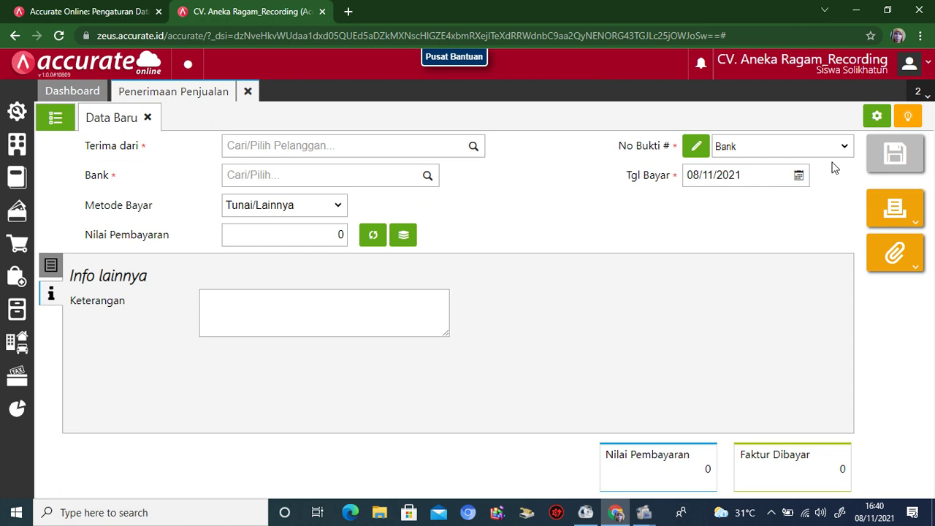
{"action": "left_click", "coordinate": [248, 93]}
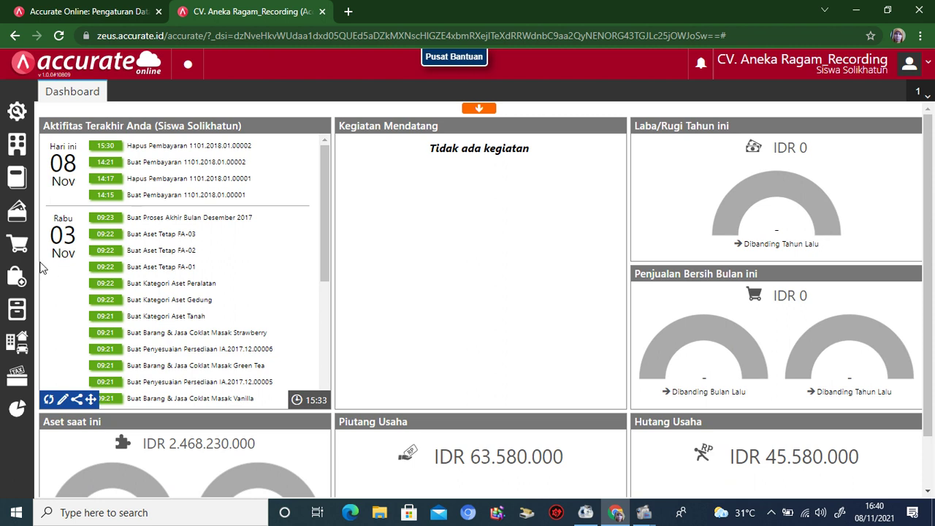
Create a new sales invoice (Faktur Penjualan) for PT Retail Coklat dated 29/01/2018
{"action": "left_click", "coordinate": [18, 244]}
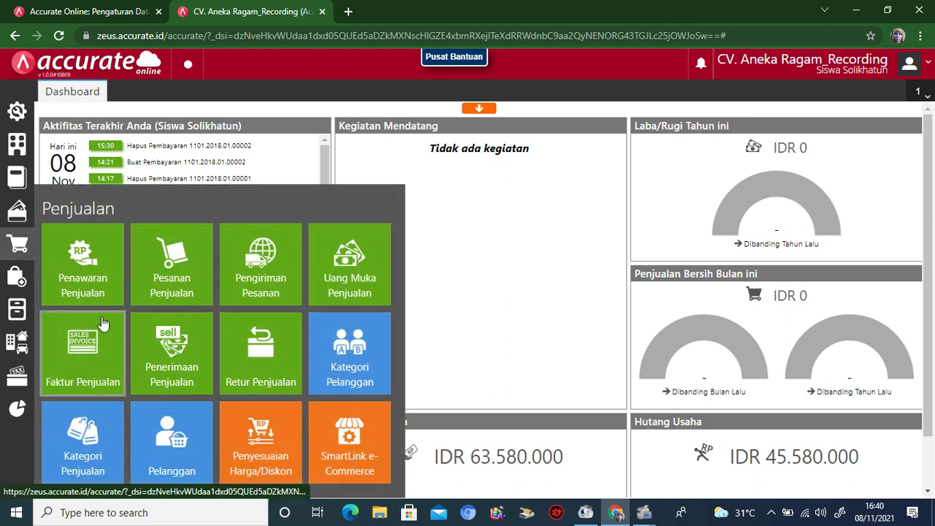
{"action": "left_click", "coordinate": [82, 346]}
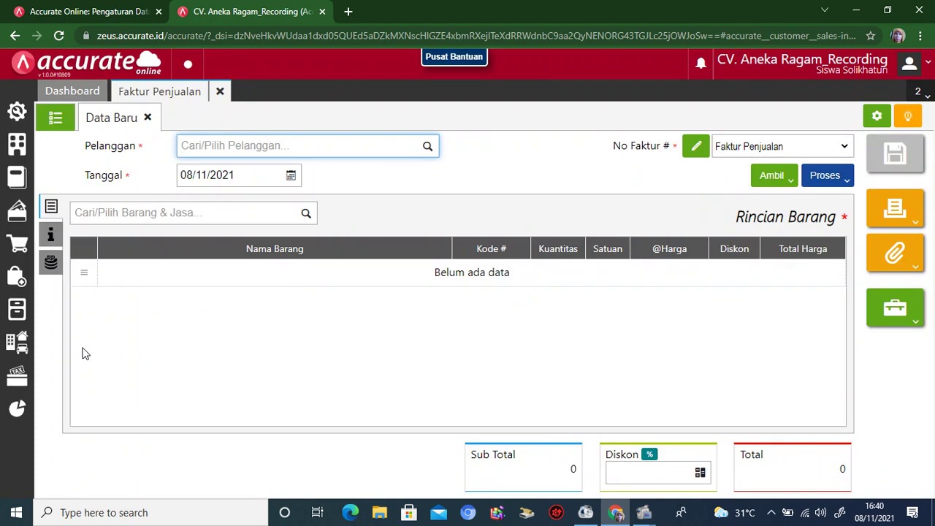
{"action": "left_click", "coordinate": [428, 147]}
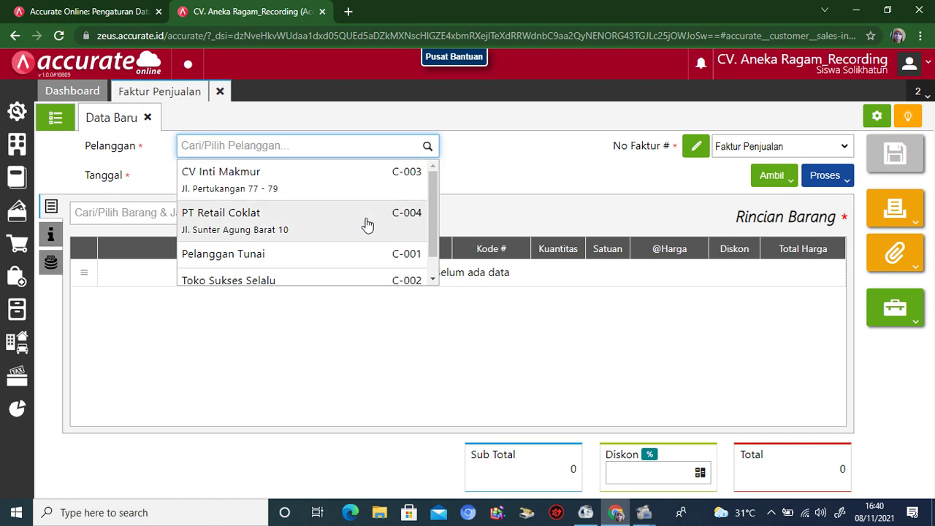
{"action": "left_click", "coordinate": [257, 219]}
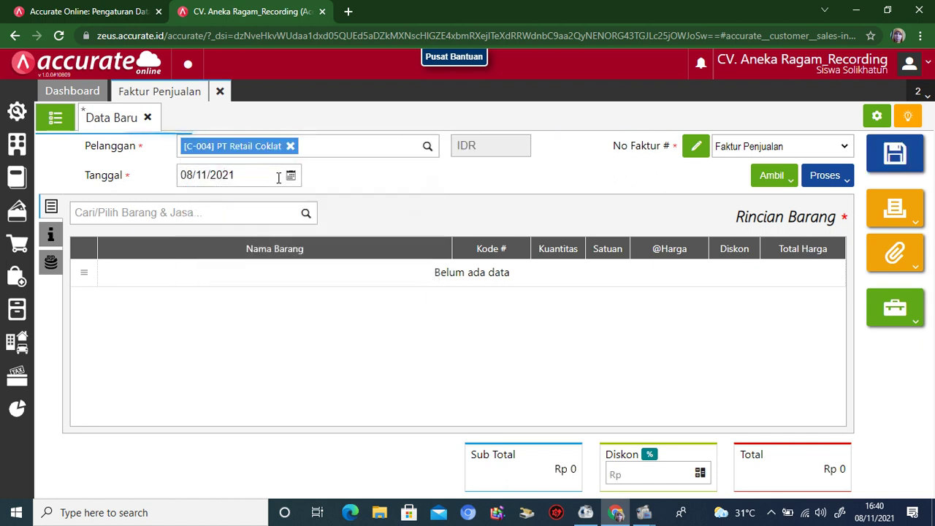
{"action": "left_click", "coordinate": [241, 176]}
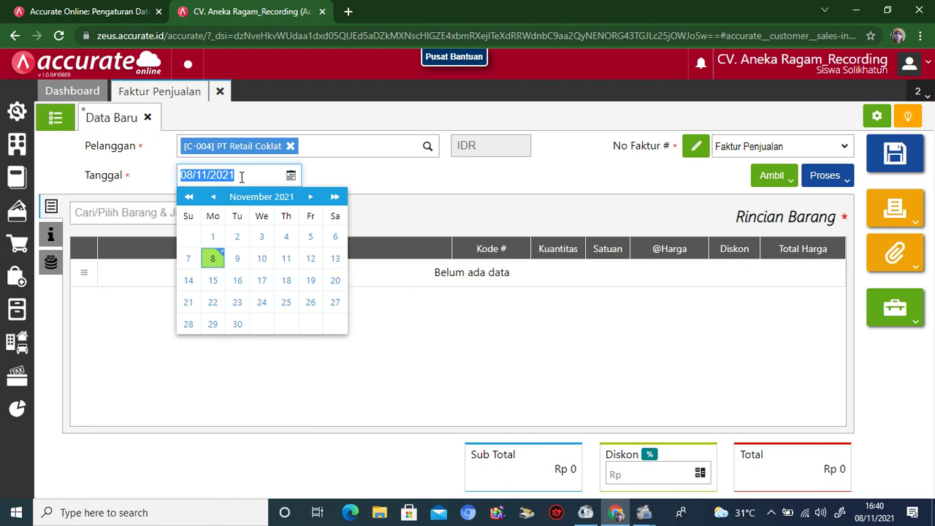
{"action": "type", "text": "29/01/2"}
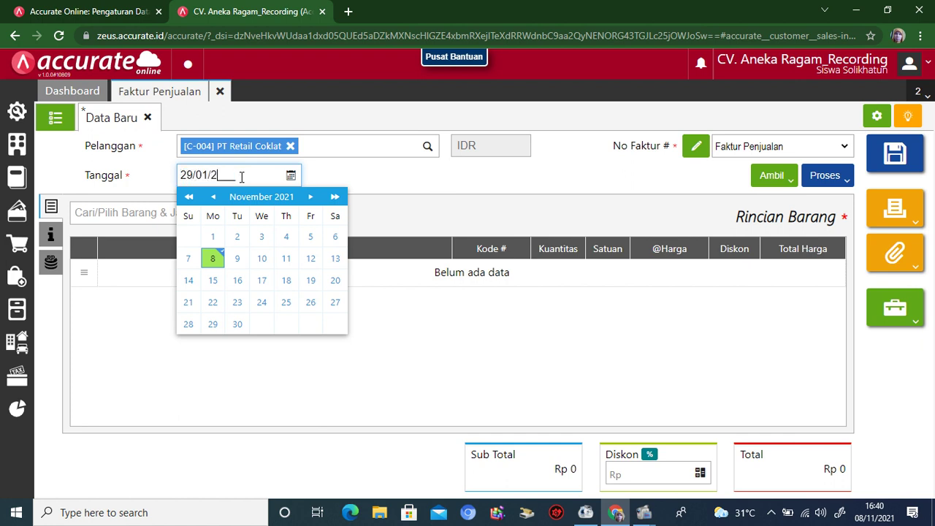
{"action": "type", "text": "018"}
{"action": "left_click", "coordinate": [457, 193]}
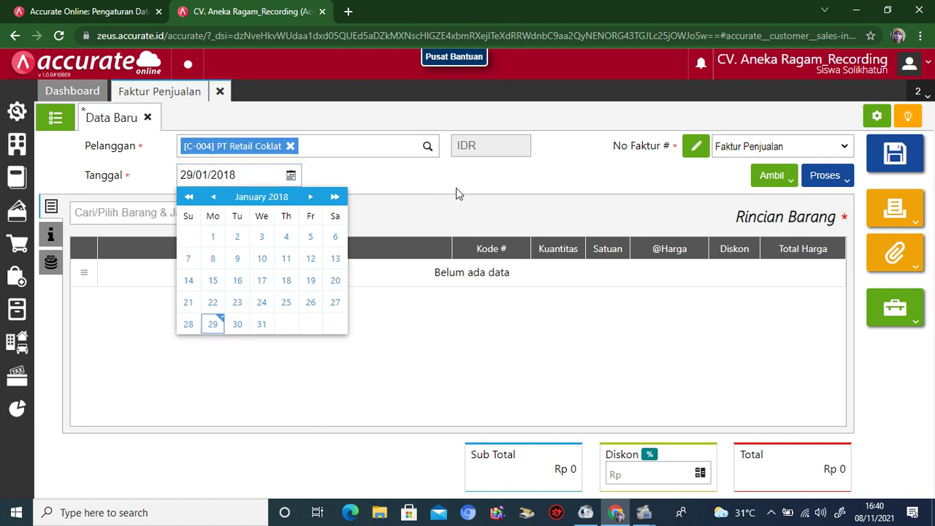
Add Paket Murah Meriah to PT Retail Coklat's invoice with a quantity of 50 paket
{"action": "left_click", "coordinate": [306, 214]}
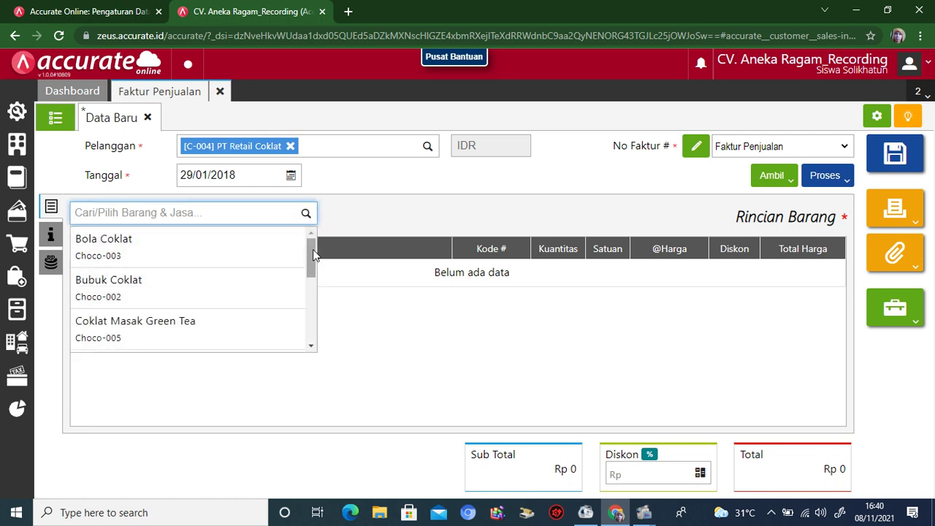
{"action": "left_click_drag", "start_coordinate": [313, 249], "coordinate": [303, 359]}
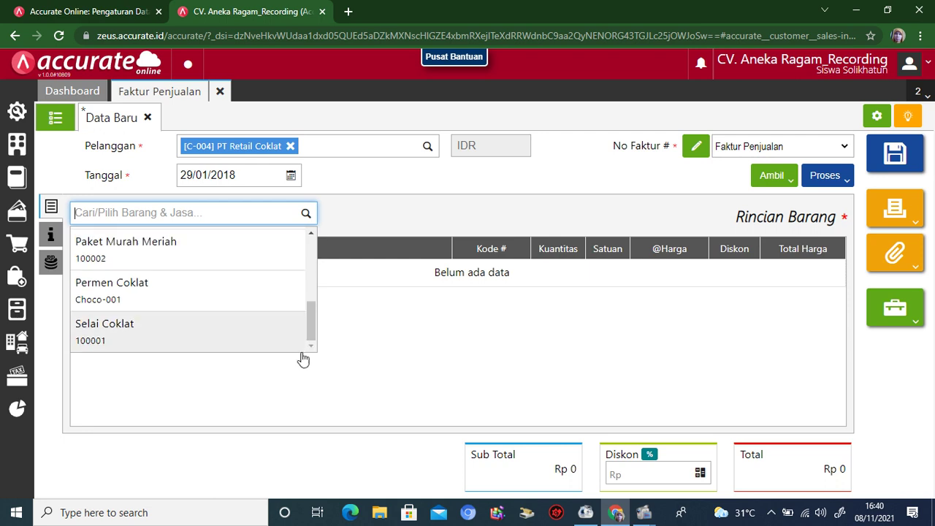
{"action": "left_click", "coordinate": [277, 252]}
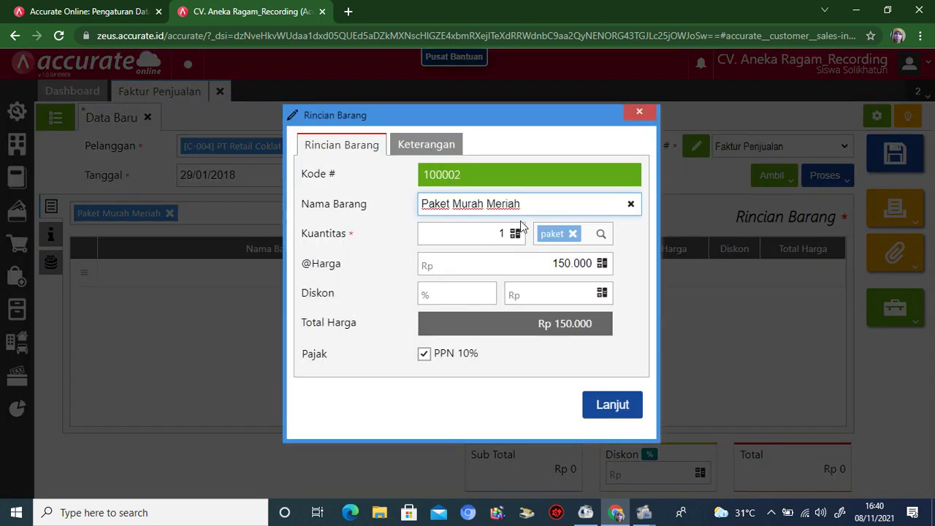
{"action": "left_click", "coordinate": [501, 234]}
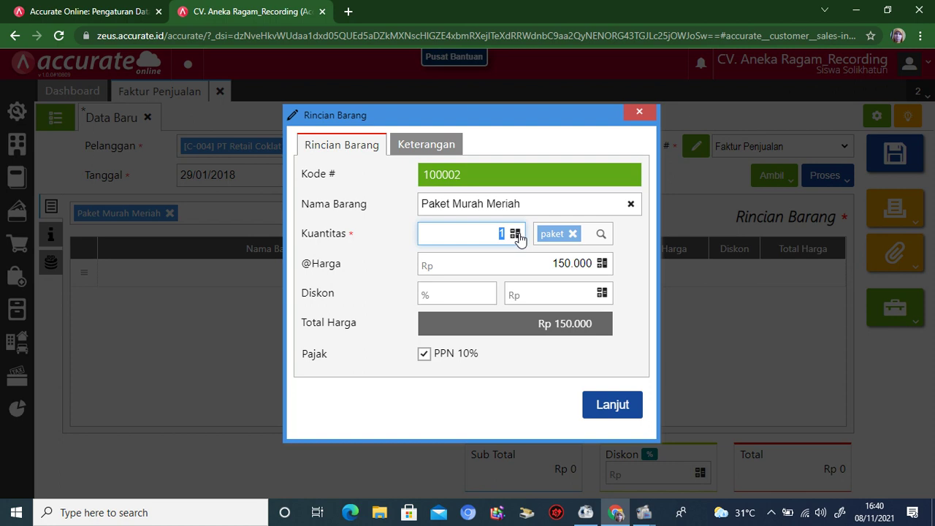
{"action": "type", "text": "50"}
{"action": "left_click", "coordinate": [615, 408]}
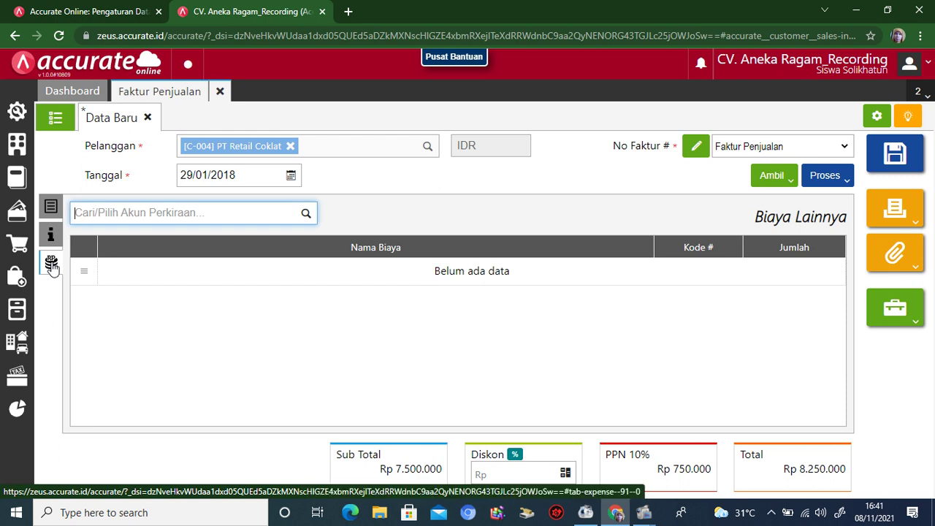
Add the Pendapatan Lain-lain account as an other cost (Biaya Lainnya) of Rp 200.000 on the invoice
{"action": "left_click", "coordinate": [305, 214]}
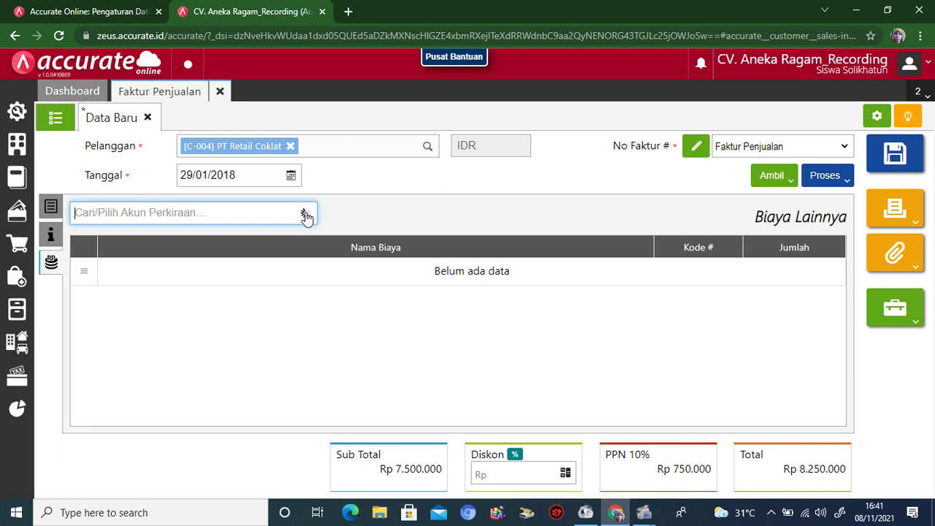
{"action": "type", "text": "lain"}
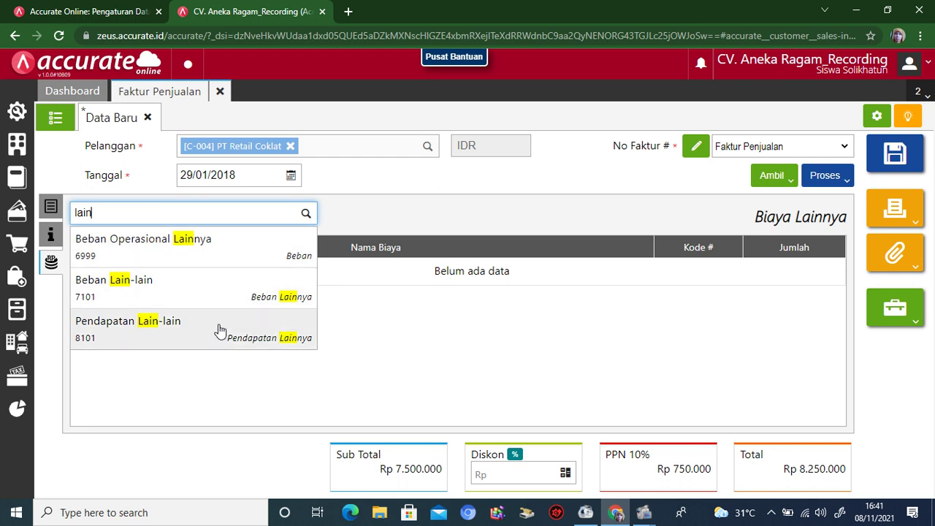
{"action": "left_click", "coordinate": [219, 330]}
{"action": "left_click", "coordinate": [459, 276]}
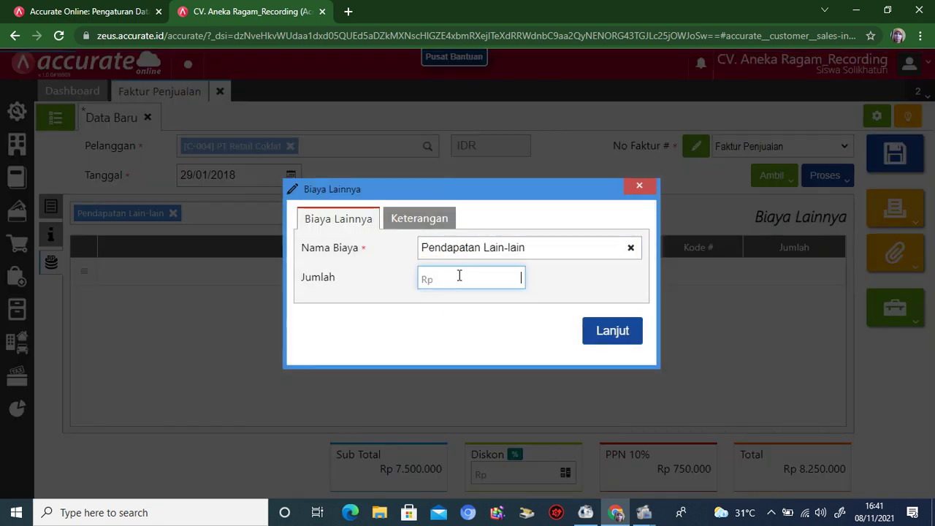
{"action": "type", "text": "200.000"}
{"action": "left_click", "coordinate": [597, 331]}
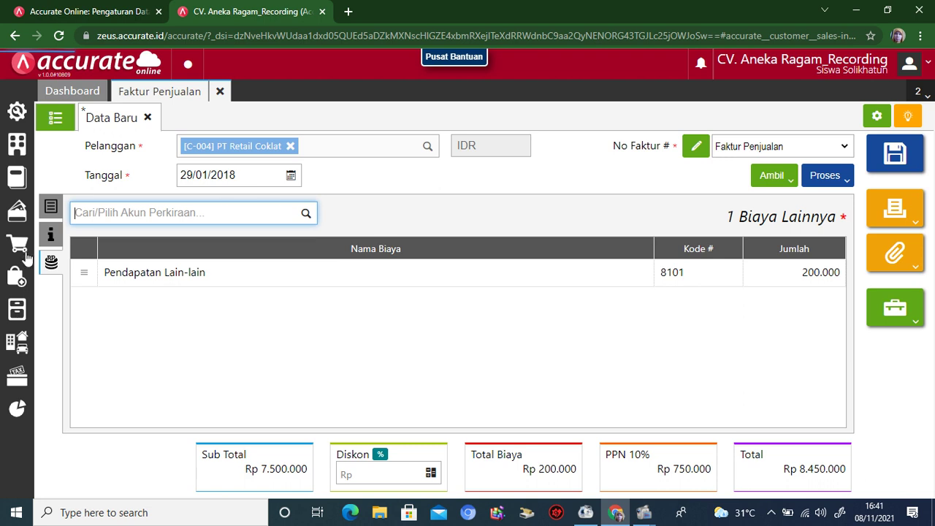
Enter "Penjualan secara kredit" as the invoice description and set its delivery date to 29/01/2018
{"action": "left_click", "coordinate": [52, 234]}
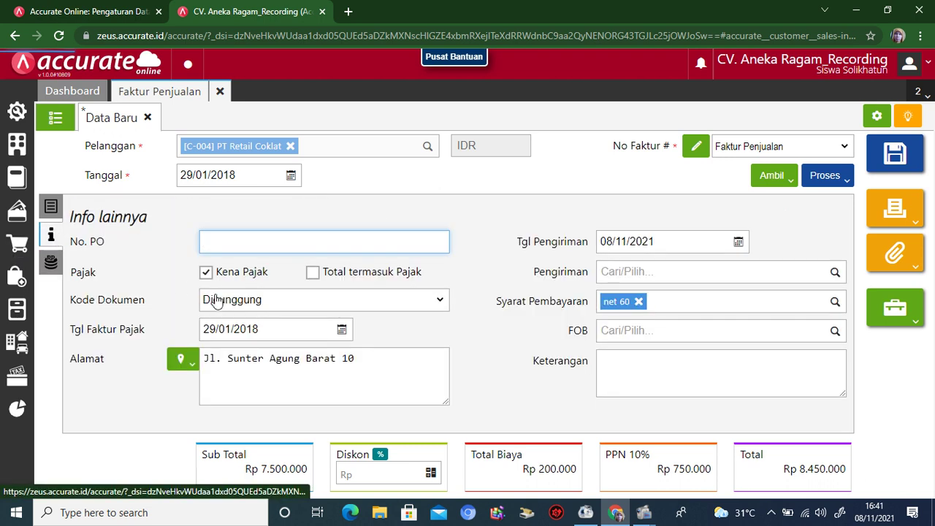
{"action": "left_click", "coordinate": [640, 360]}
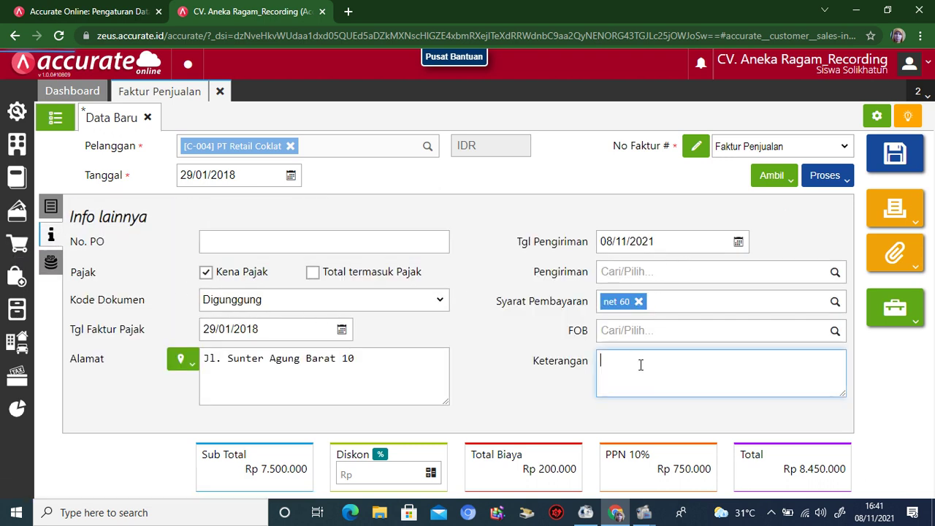
{"action": "type", "text": "Penjualan se"}
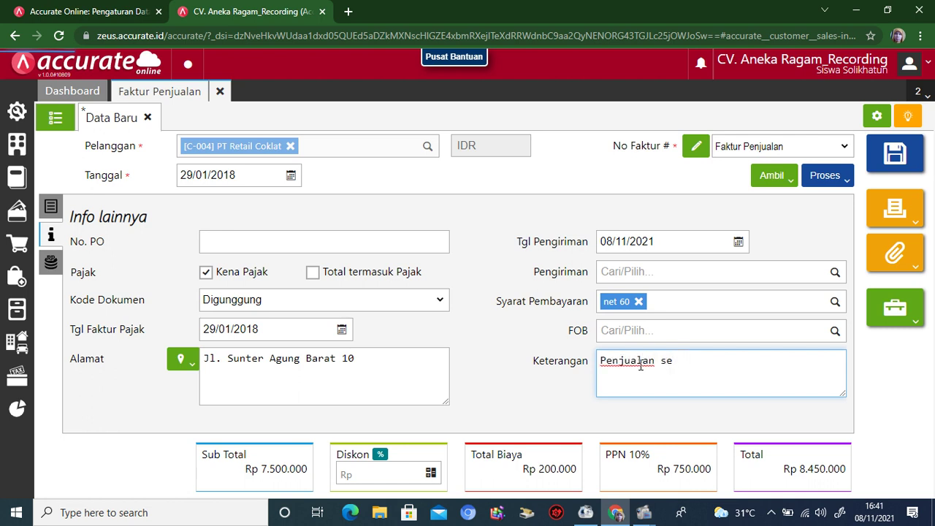
{"action": "type", "text": "cracara kredit"}
{"action": "left_click", "coordinate": [661, 249]}
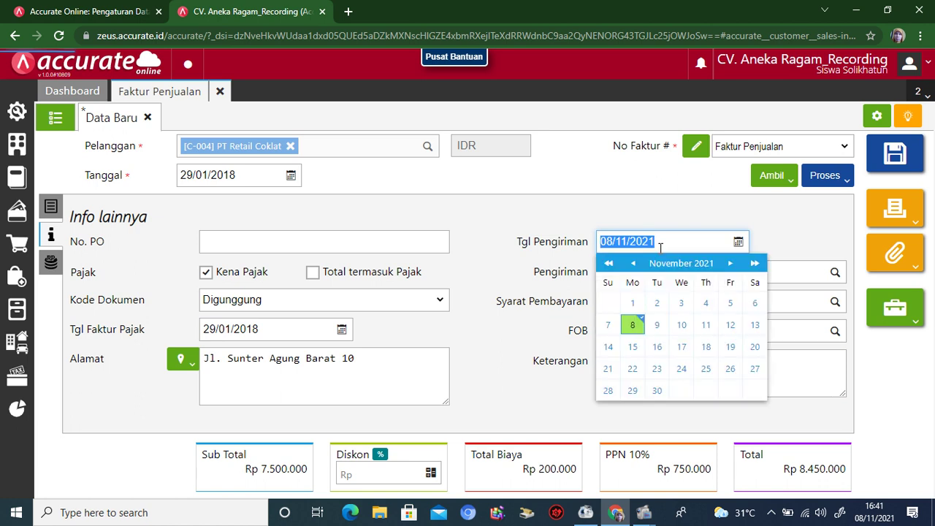
{"action": "type", "text": "29012018"}
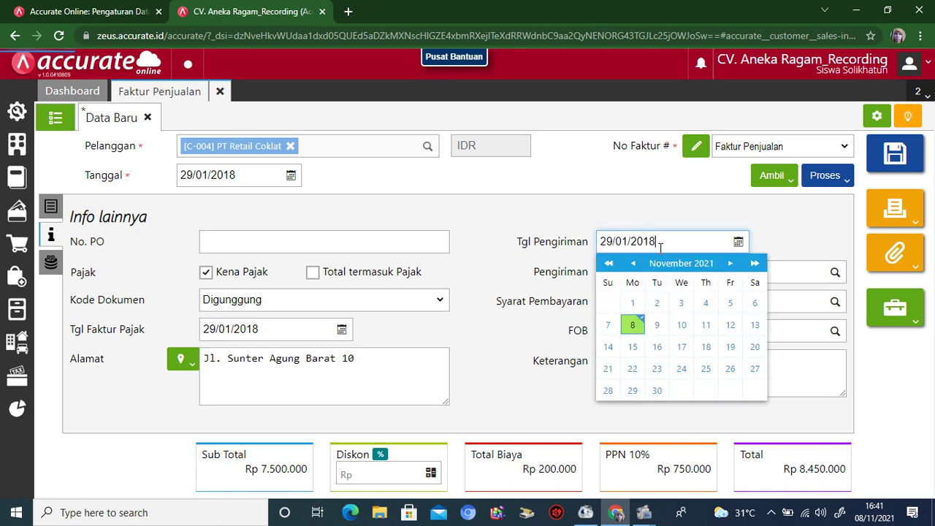
{"action": "left_click", "coordinate": [558, 397]}
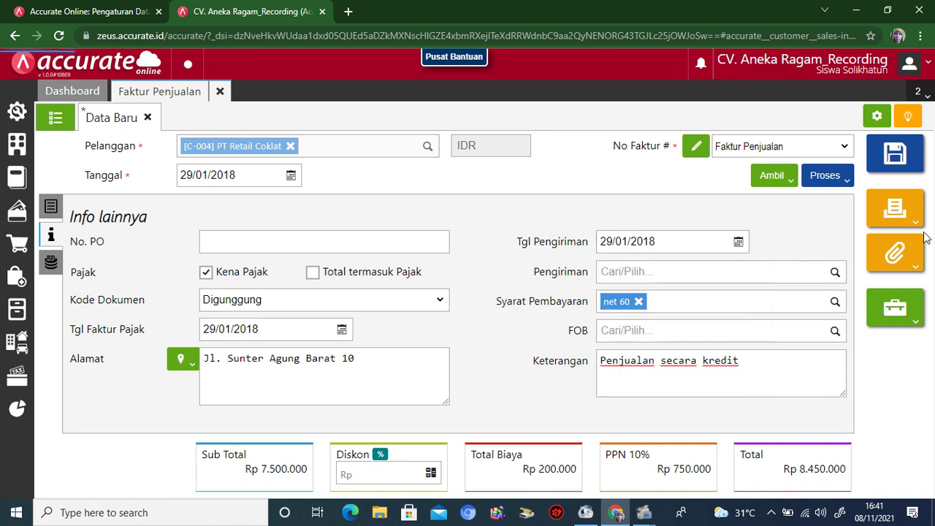
Save PT Retail Coklat's sales invoice by previewing its printout, check it through to the total, and close the sales invoice form
{"action": "left_click", "coordinate": [895, 212]}
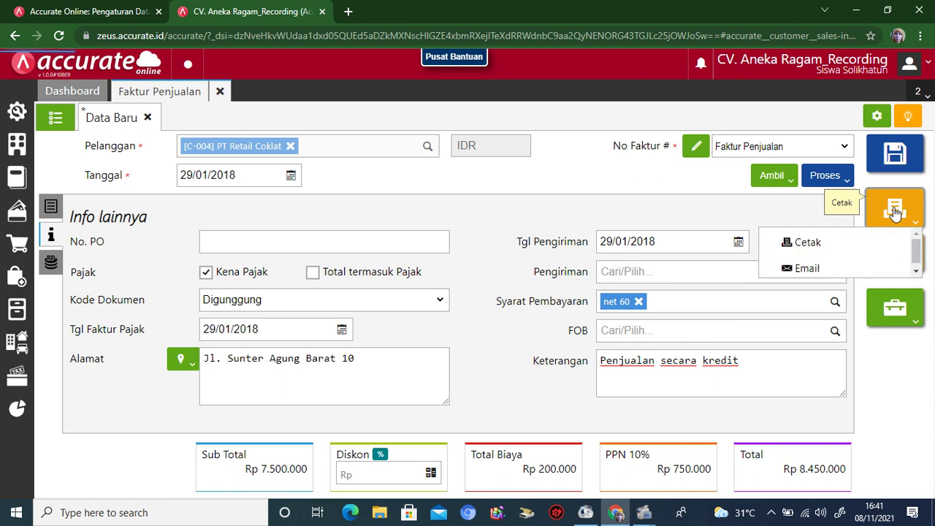
{"action": "left_click", "coordinate": [817, 245]}
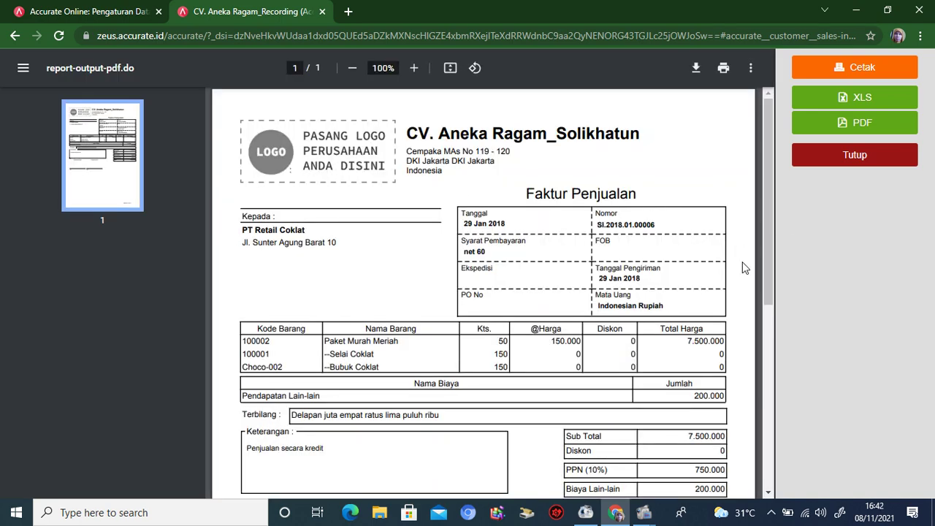
{"action": "left_click_drag", "start_coordinate": [768, 272], "coordinate": [763, 319]}
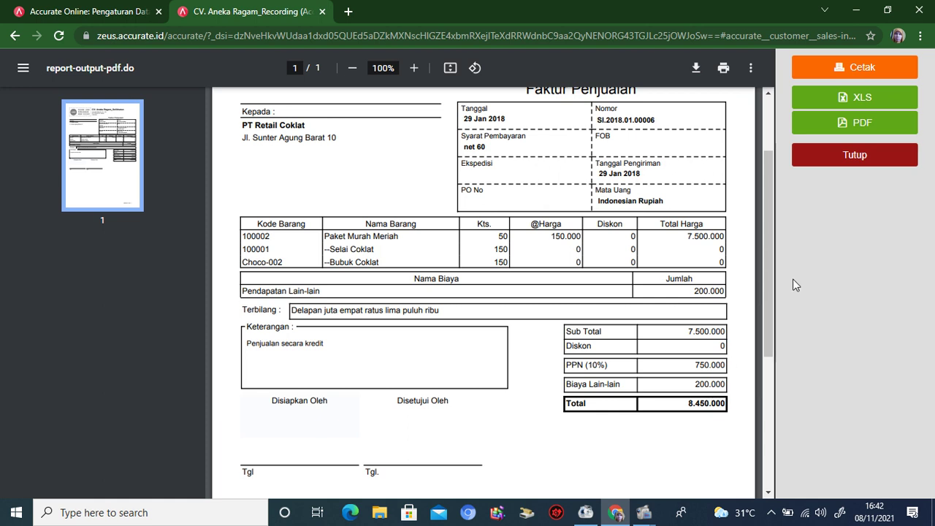
{"action": "left_click", "coordinate": [854, 155]}
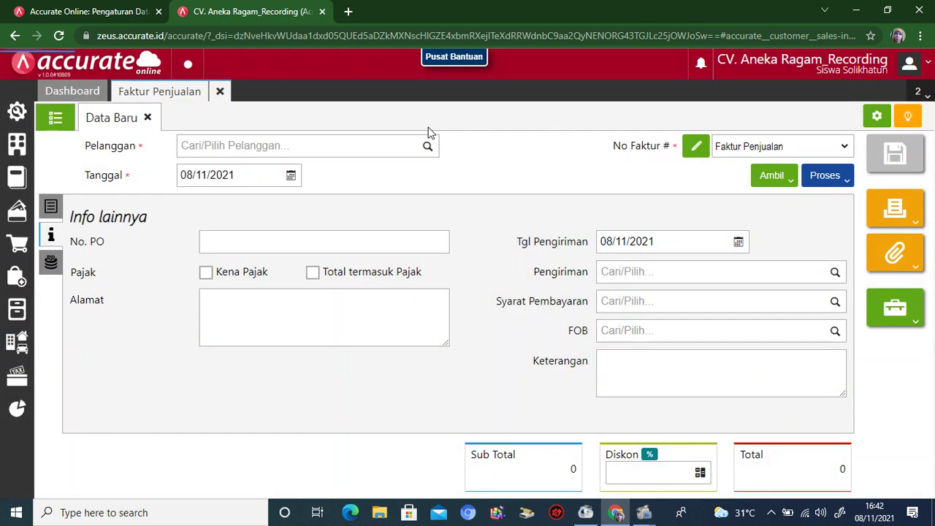
{"action": "left_click", "coordinate": [220, 93]}
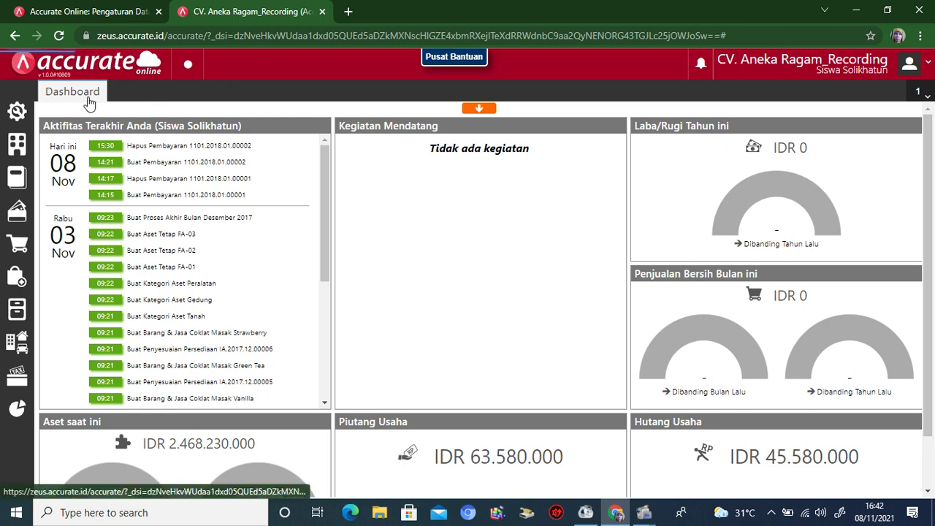
Create a new general journal entry (Jurnal Umum) dated 31/01/2018
{"action": "left_click", "coordinate": [21, 180]}
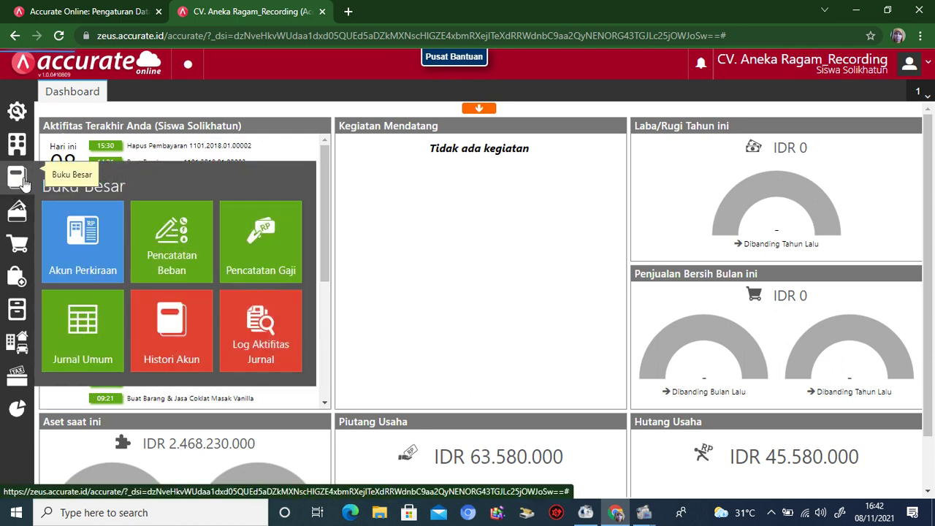
{"action": "left_click", "coordinate": [97, 309]}
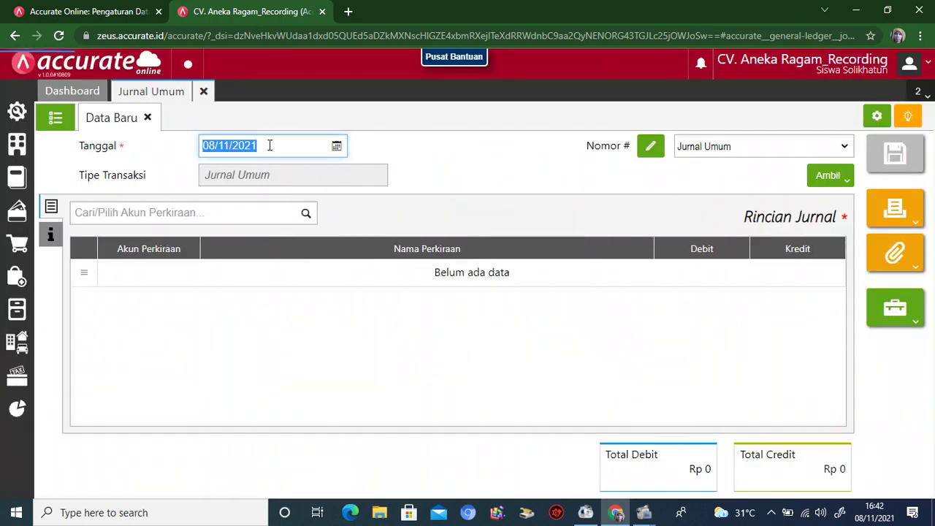
{"action": "type", "text": "31/"}
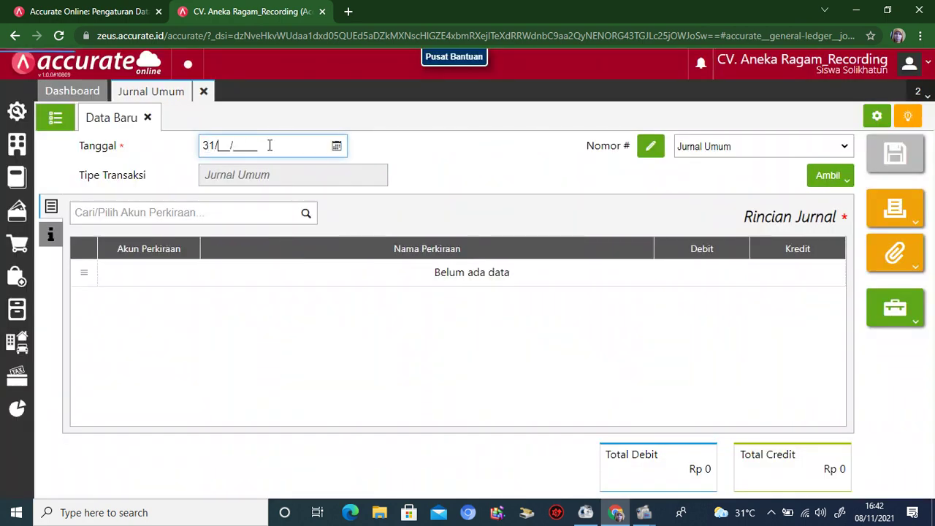
{"action": "type", "text": "01/2018"}
Add the Beban Asuransi account to the journal with a debit of Rp 2.000.000
{"action": "left_click", "coordinate": [304, 214]}
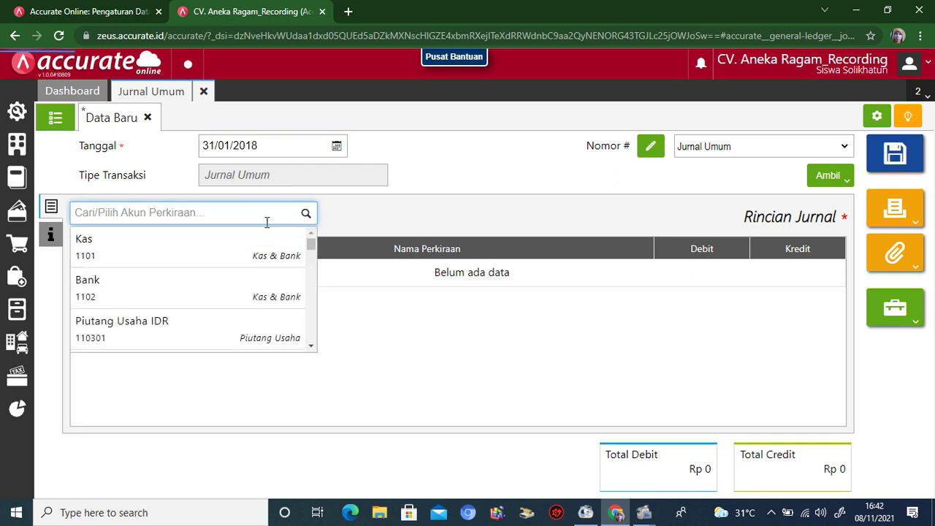
{"action": "type", "text": "asuransi"}
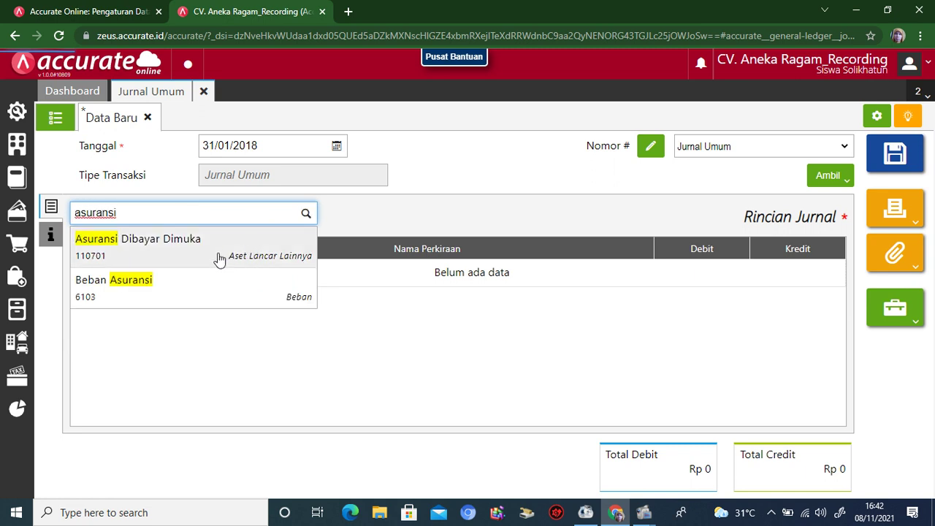
{"action": "left_click", "coordinate": [209, 290]}
{"action": "left_click", "coordinate": [472, 289]}
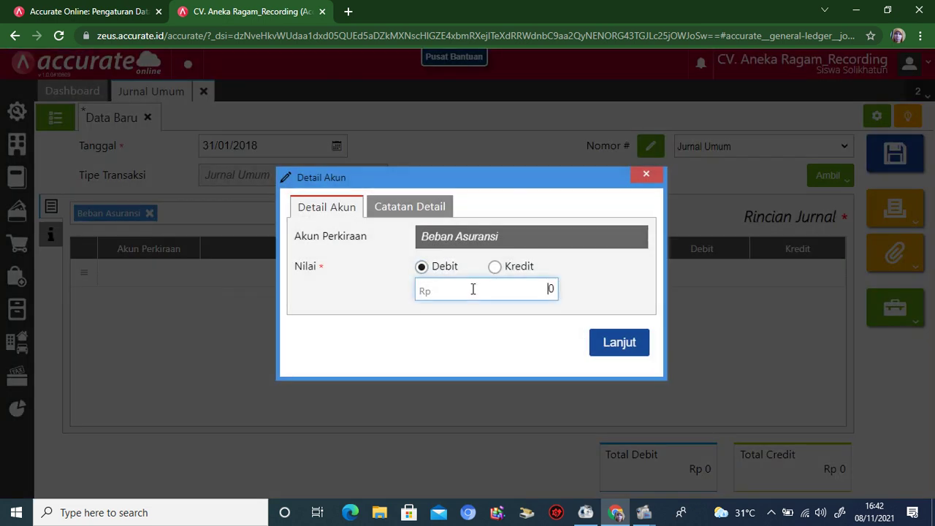
{"action": "type", "text": "2.000.000"}
{"action": "left_click", "coordinate": [607, 343]}
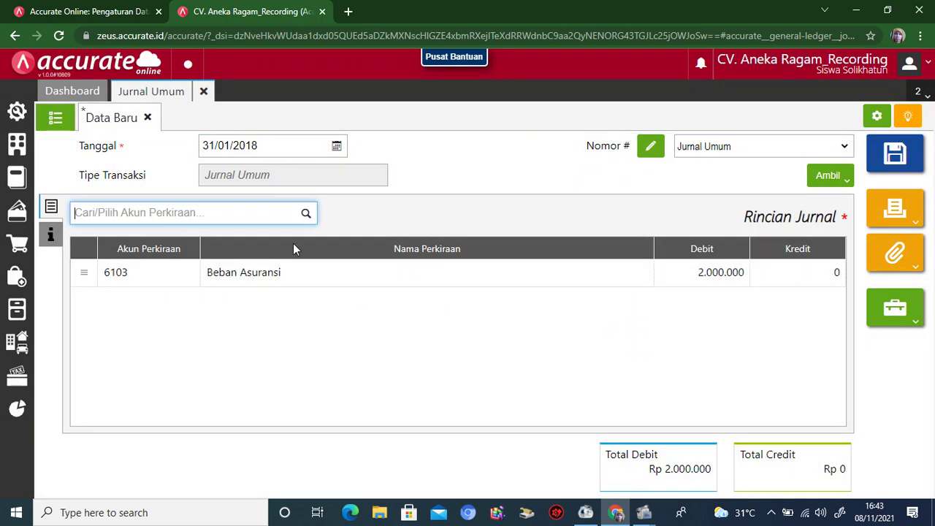
Add the Asuransi Dibayar Dimuka account to the journal with a credit of Rp 2.000.000
{"action": "left_click", "coordinate": [306, 214]}
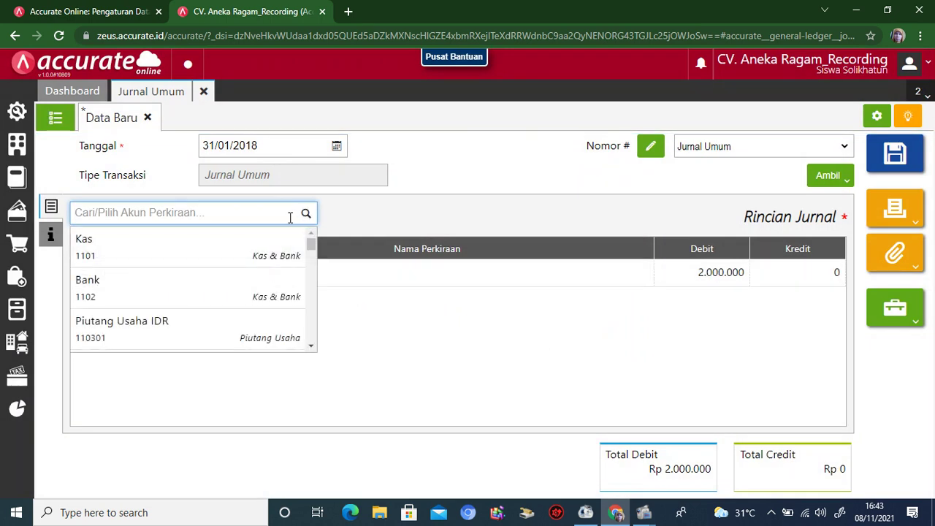
{"action": "type", "text": "asuran"}
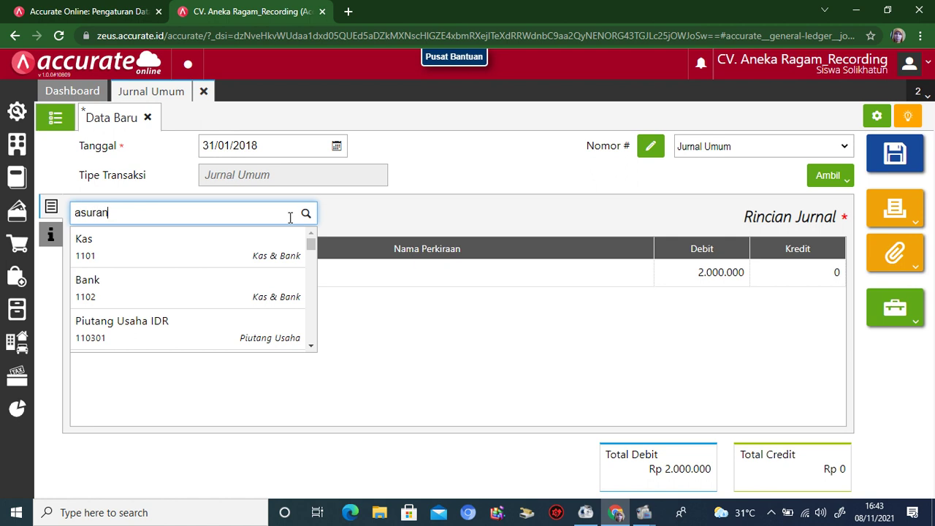
{"action": "type", "text": "si"}
{"action": "left_click", "coordinate": [258, 254]}
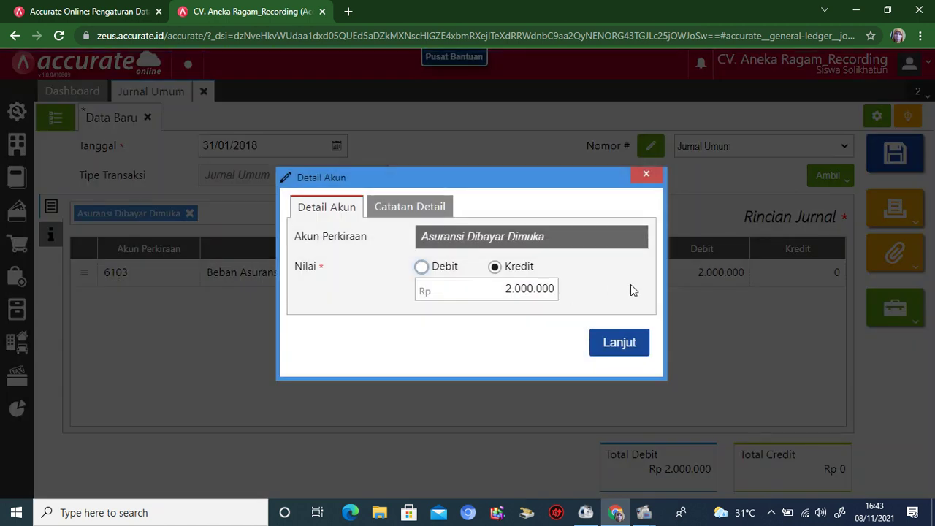
{"action": "left_click", "coordinate": [619, 340]}
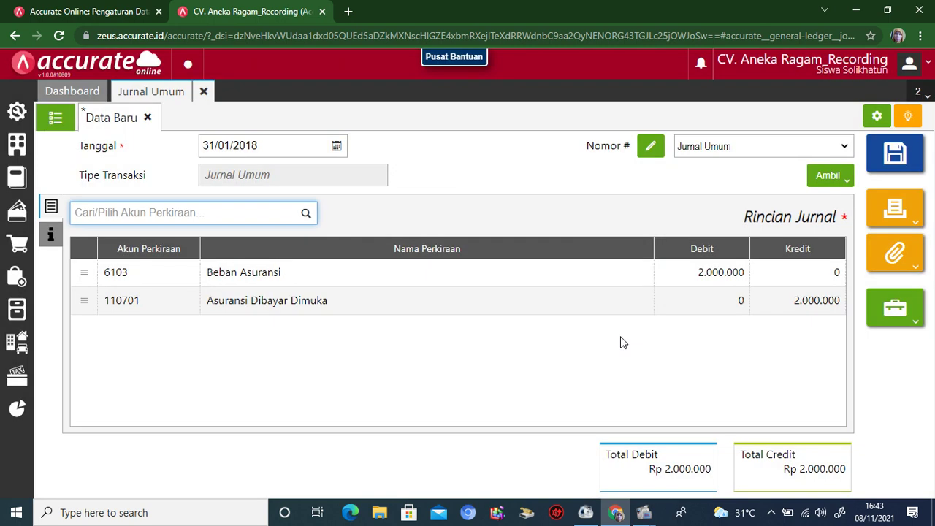
Save the insurance adjustment journal by previewing its printout, and close the preview
{"action": "left_click", "coordinate": [897, 210]}
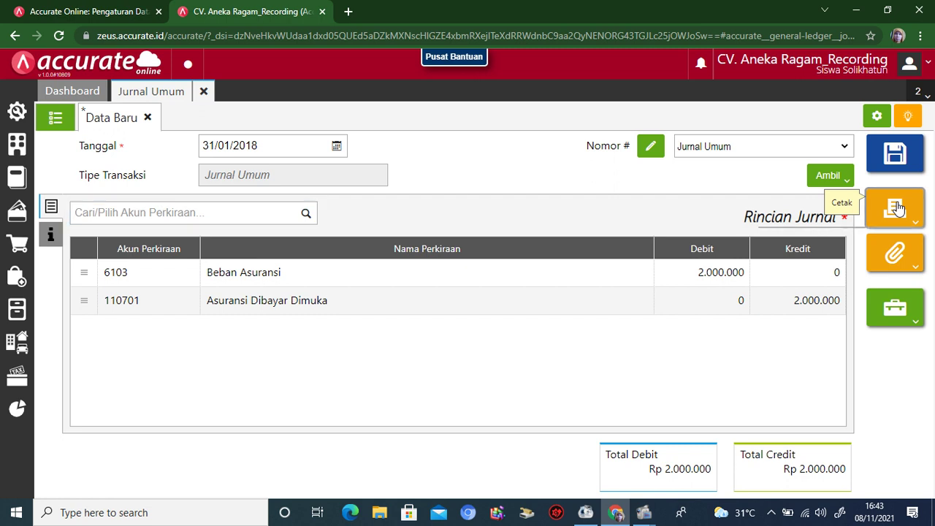
{"action": "left_click", "coordinate": [861, 241]}
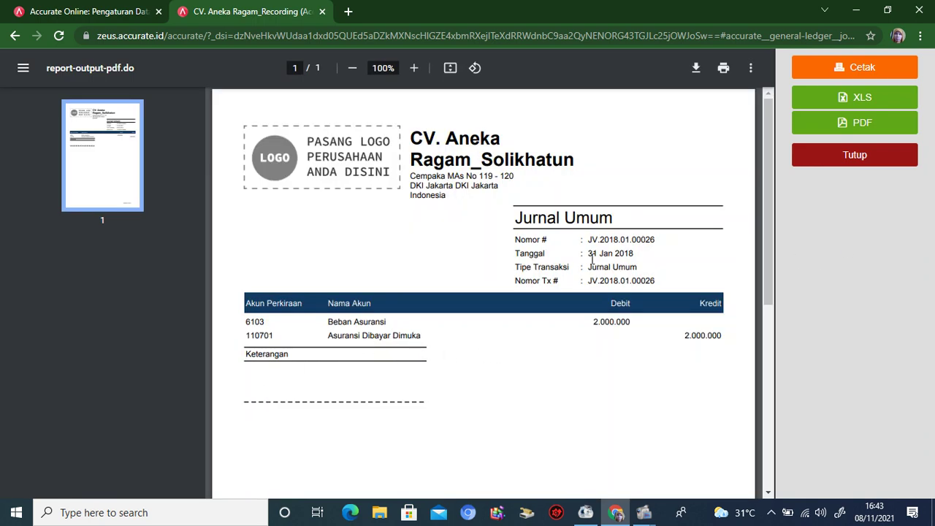
{"action": "left_click", "coordinate": [833, 156]}
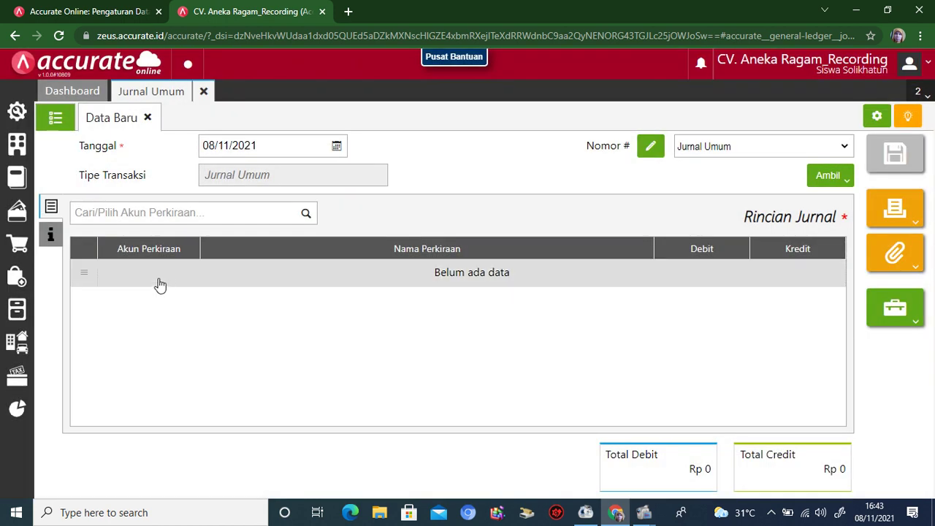
Enter "Adjusment beban asuransi bulan Januari 2018 sebesar Rp 2.000.000" as the blank new journal's description and try to save it
{"action": "left_click", "coordinate": [53, 242]}
{"action": "left_click", "coordinate": [201, 254]}
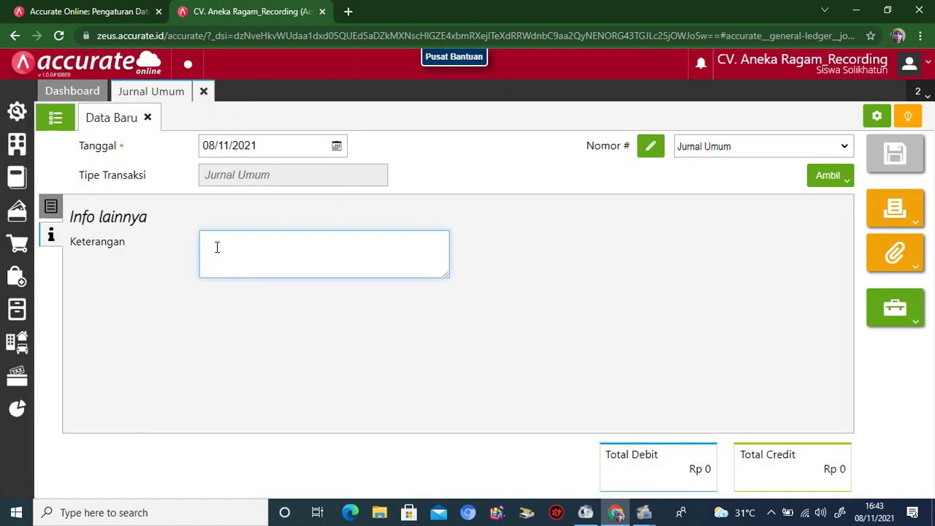
{"action": "type", "text": "adjusment beban asura"}
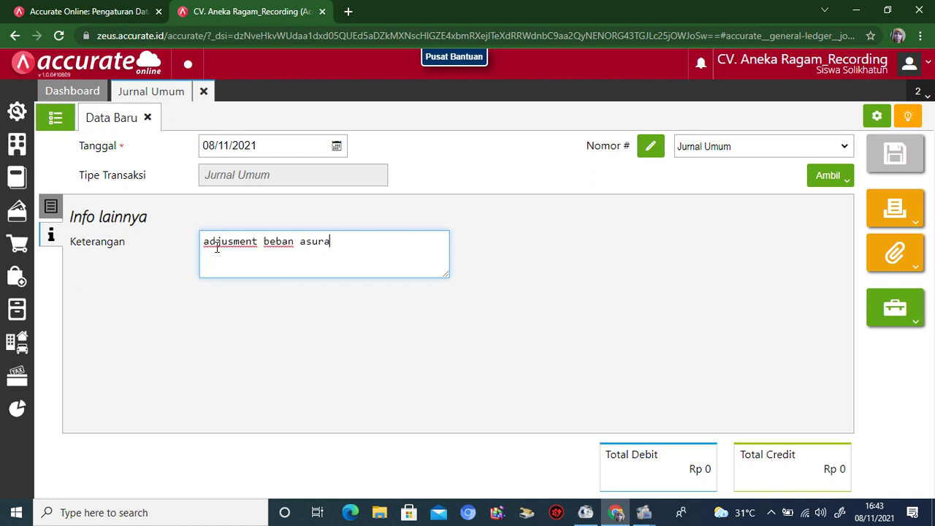
{"action": "type", "text": "nsi bulan Jna"}
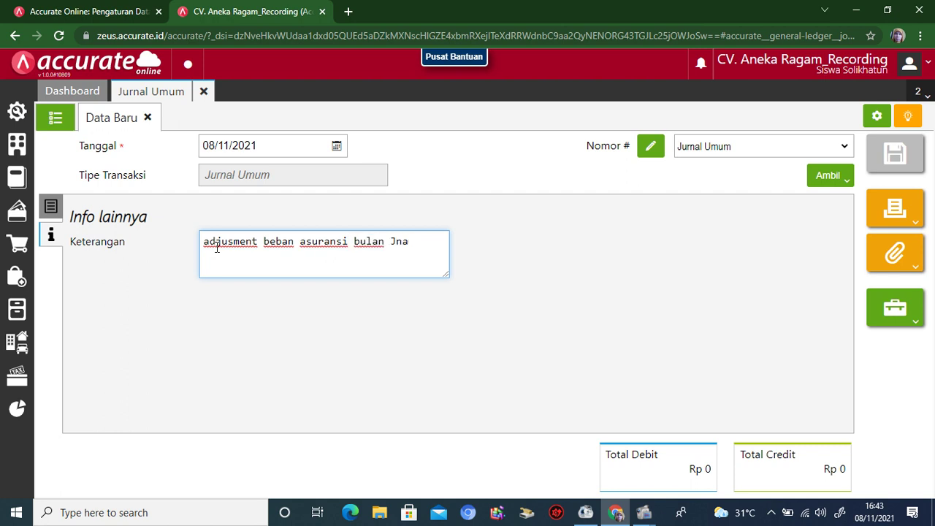
{"action": "type", "text": "uanja"}
{"action": "type", "text": "i 2018"}
{"action": "type", "text": " sebesar"}
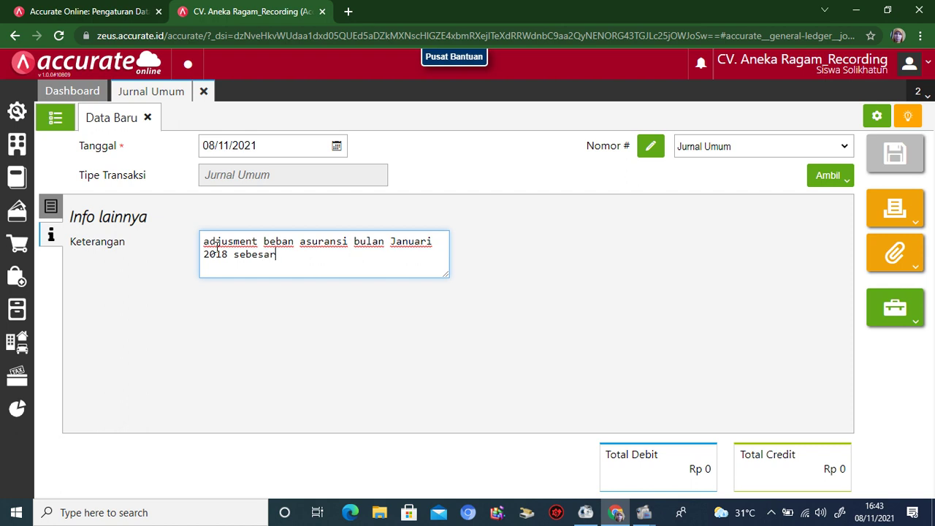
{"action": "type", "text": " Rp 20."}
{"action": "key", "text": "BackSpace"}
{"action": "type", "text": ".000.000"}
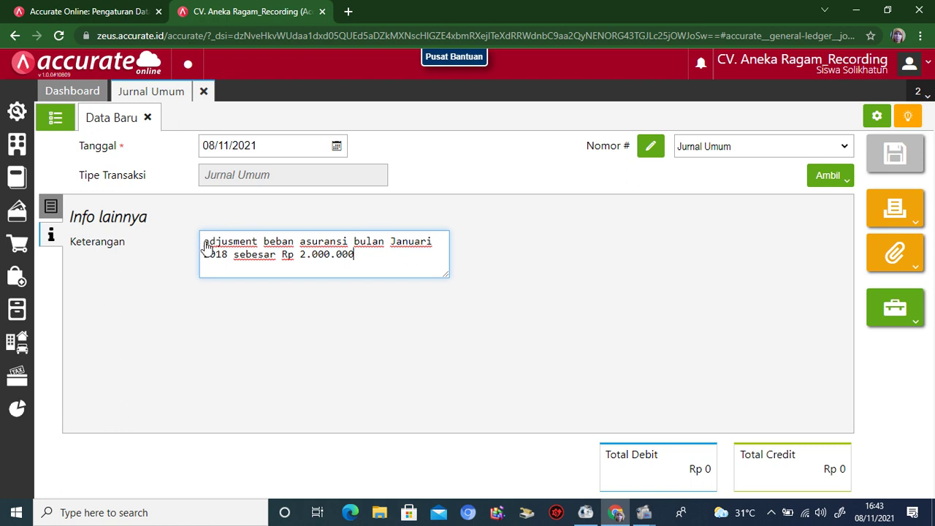
{"action": "left_click_drag", "start_coordinate": [204, 247], "coordinate": [208, 248]}
{"action": "type", "text": "A"}
{"action": "left_click", "coordinate": [772, 285]}
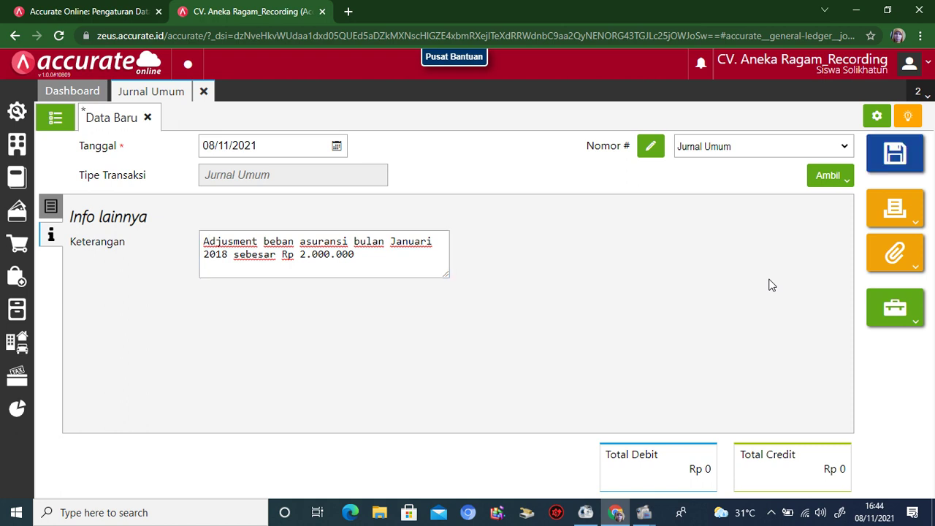
{"action": "left_click", "coordinate": [892, 154]}
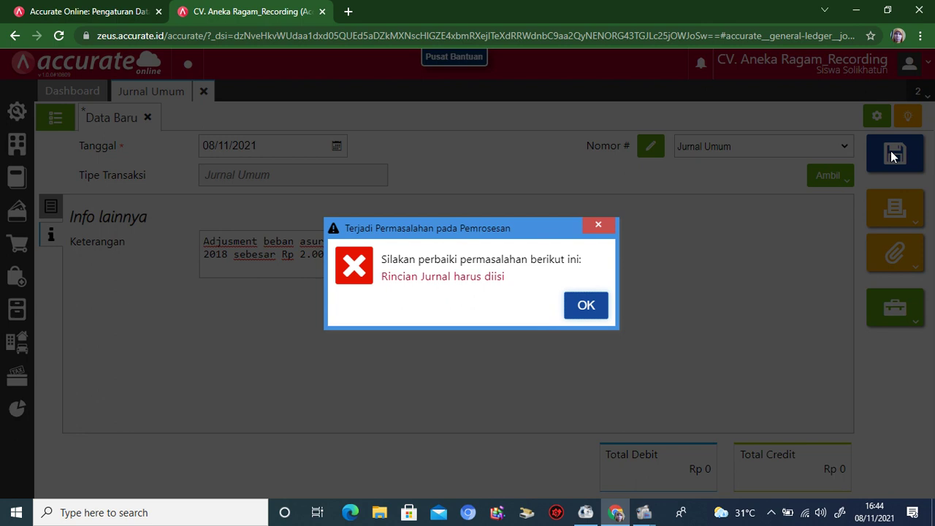
{"action": "left_click", "coordinate": [586, 305]}
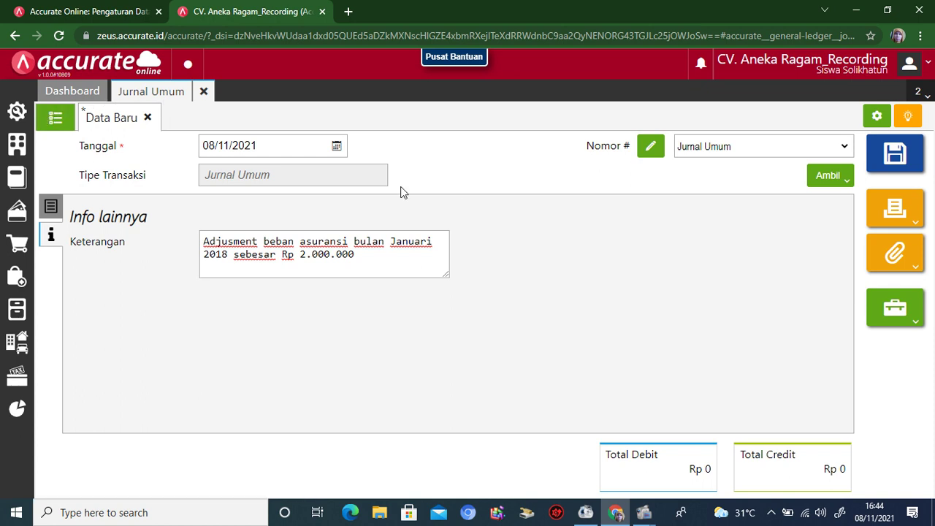
Refresh the general journal list and open the 31/01/2018 entry that has no description
{"action": "left_click", "coordinate": [54, 118]}
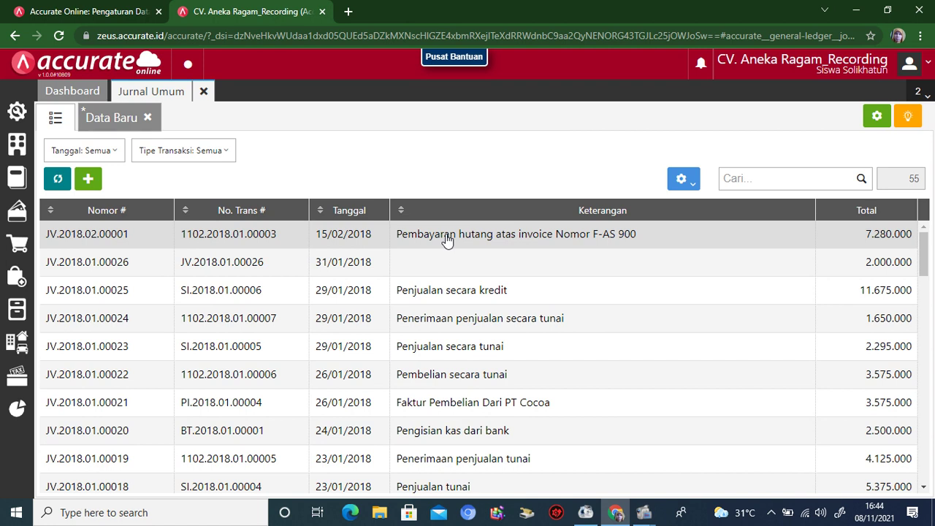
{"action": "left_click", "coordinate": [57, 179]}
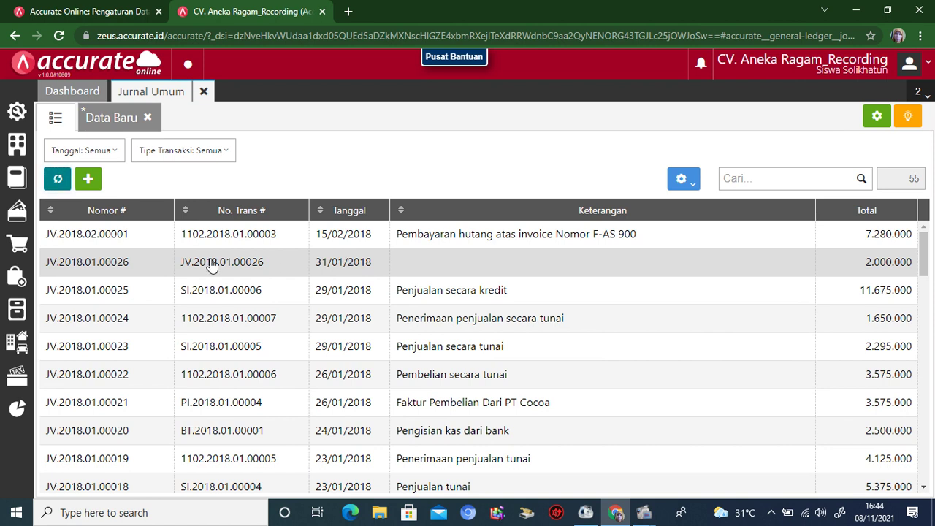
{"action": "left_click", "coordinate": [208, 263]}
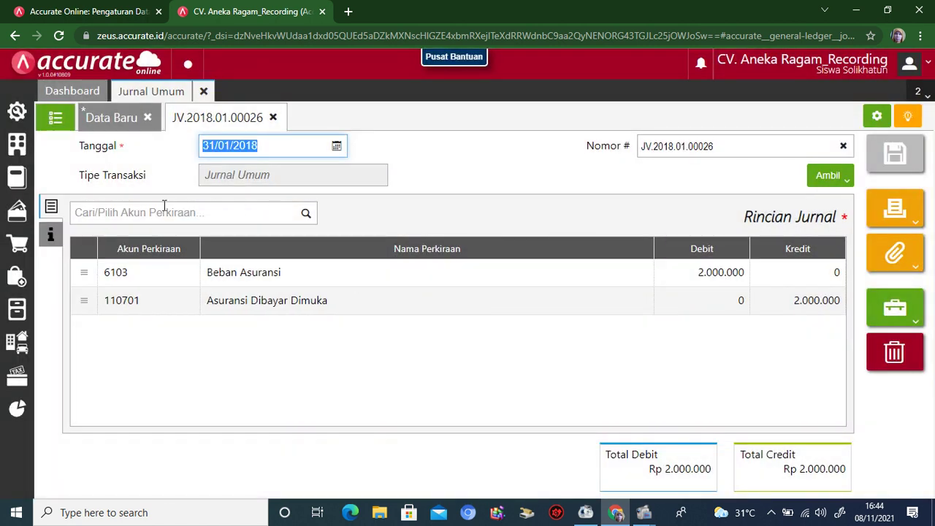
Enter "Adjusment beban asuransi bulan Januari 2018 sebesar Rp 2.000.000" as the open adjustment journal's description and save it
{"action": "left_click", "coordinate": [51, 236]}
{"action": "left_click", "coordinate": [236, 242]}
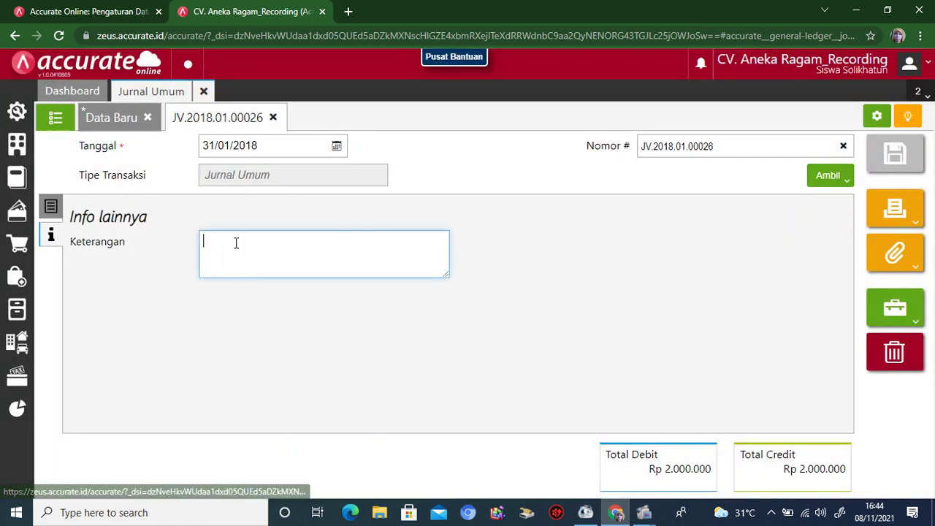
{"action": "type", "text": "Adjusment"}
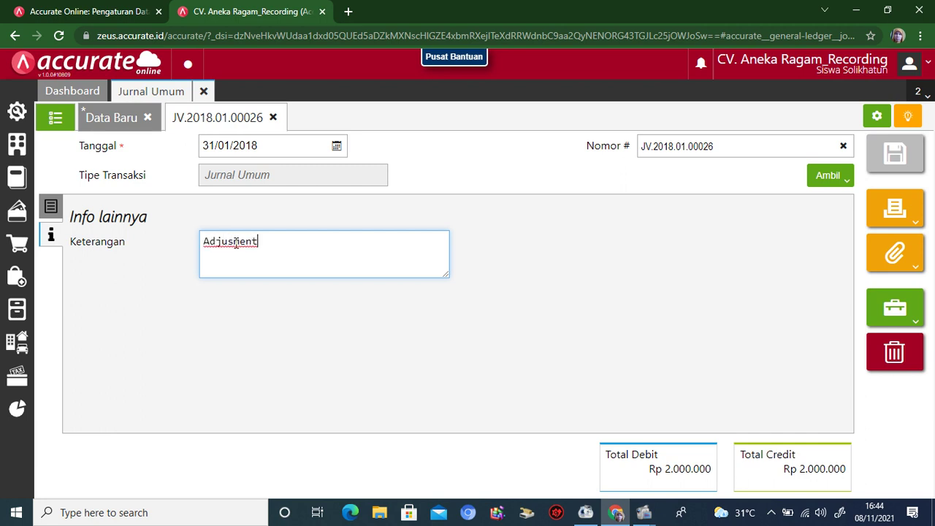
{"action": "type", "text": " beban asuransi bul"}
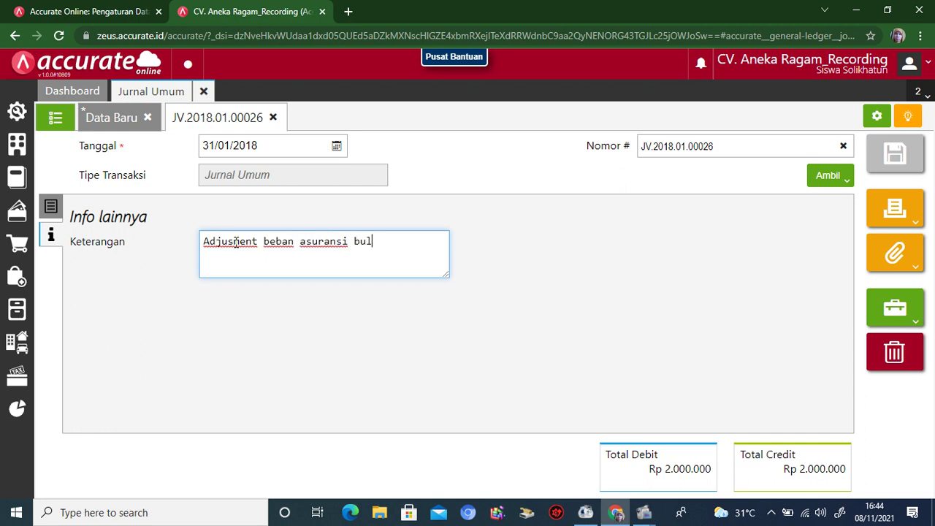
{"action": "type", "text": "an Januari 201"}
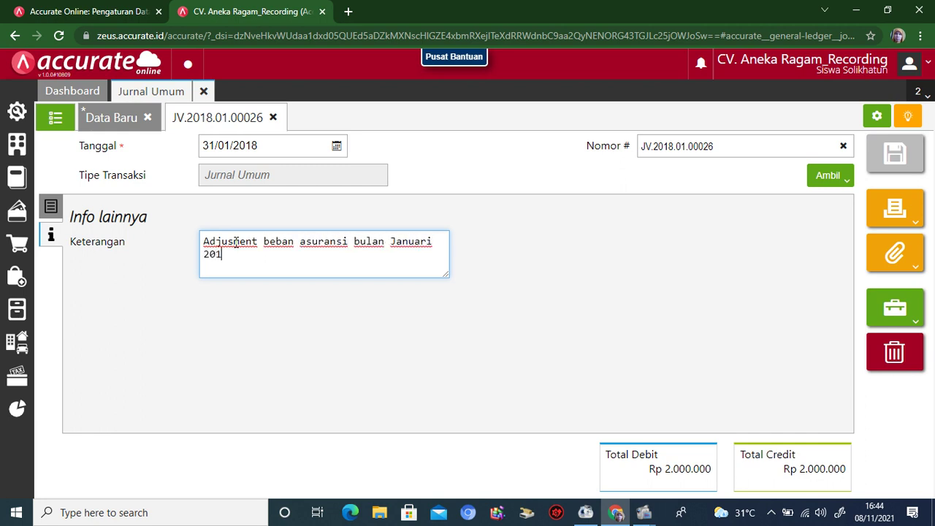
{"action": "type", "text": "8 sebesar Rp"}
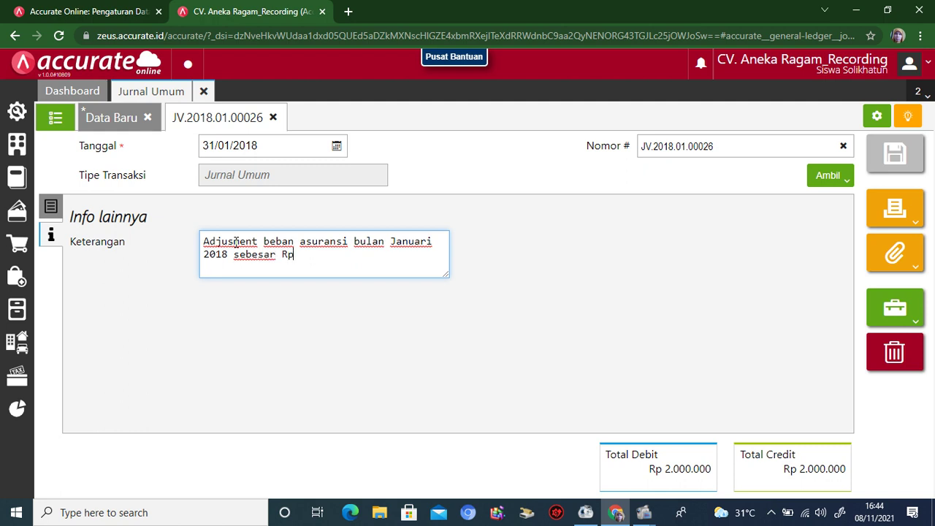
{"action": "type", "text": " 2.000.000"}
{"action": "left_click", "coordinate": [546, 336]}
{"action": "left_click", "coordinate": [895, 155]}
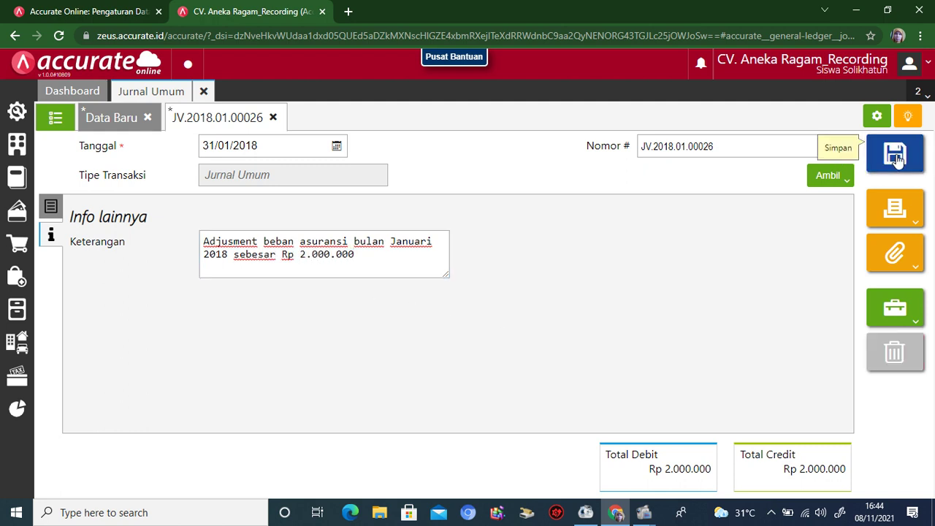
Close the general journal module, discarding the unsaved draft, and open a new cash and bank receipt (Penerimaan)
{"action": "left_click", "coordinate": [204, 93]}
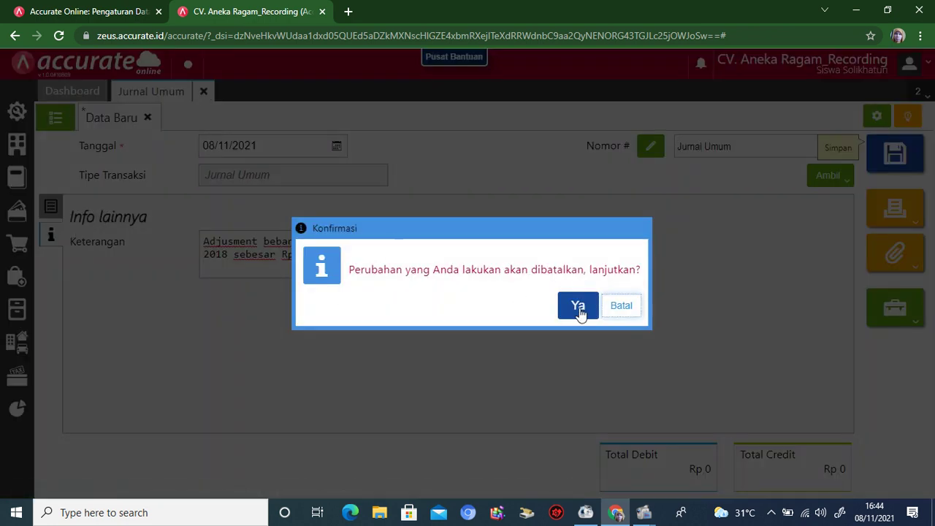
{"action": "left_click", "coordinate": [578, 308]}
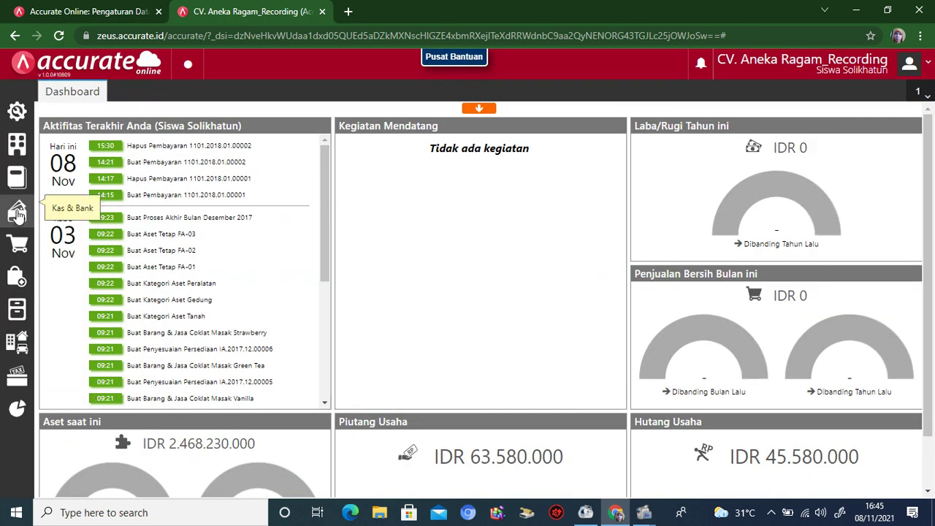
{"action": "left_click", "coordinate": [18, 214]}
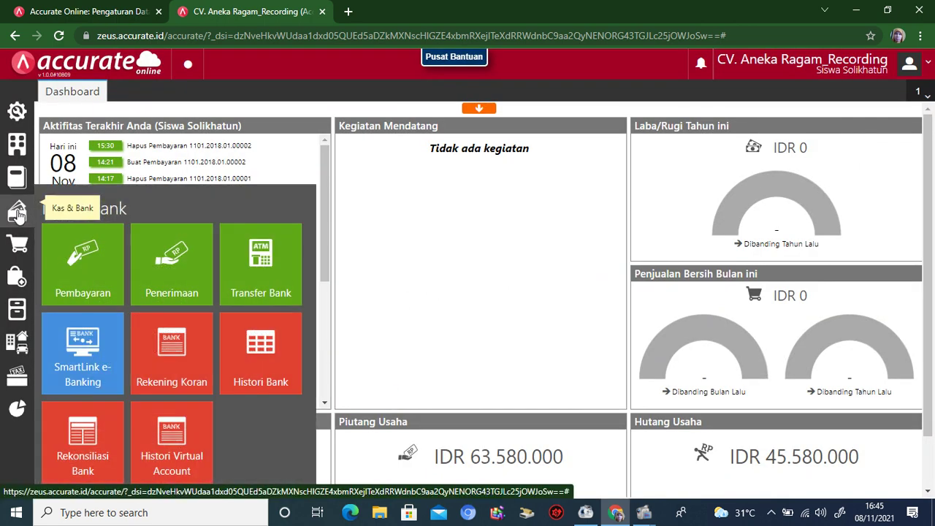
{"action": "left_click", "coordinate": [189, 285]}
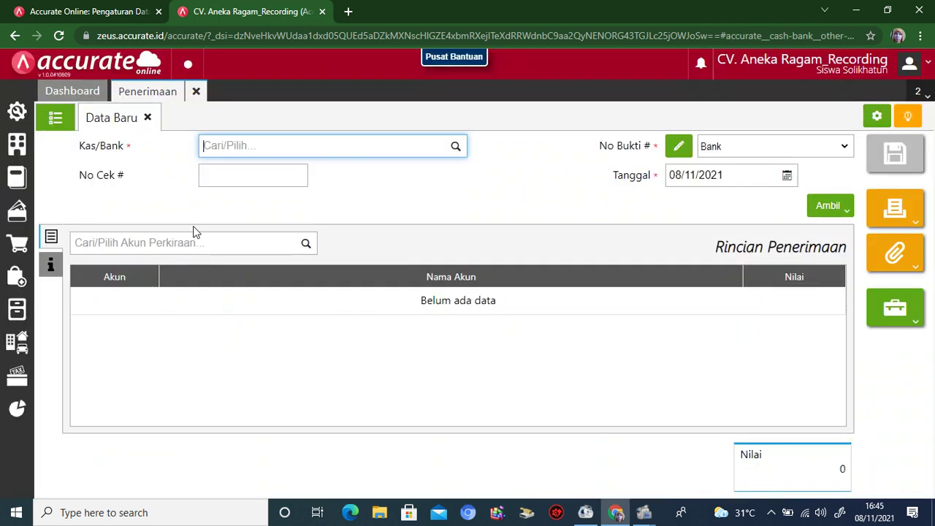
Set the receipt's cash/bank account to Bank and its date to 31/01/2018
{"action": "left_click", "coordinate": [455, 146]}
{"action": "left_click", "coordinate": [390, 219]}
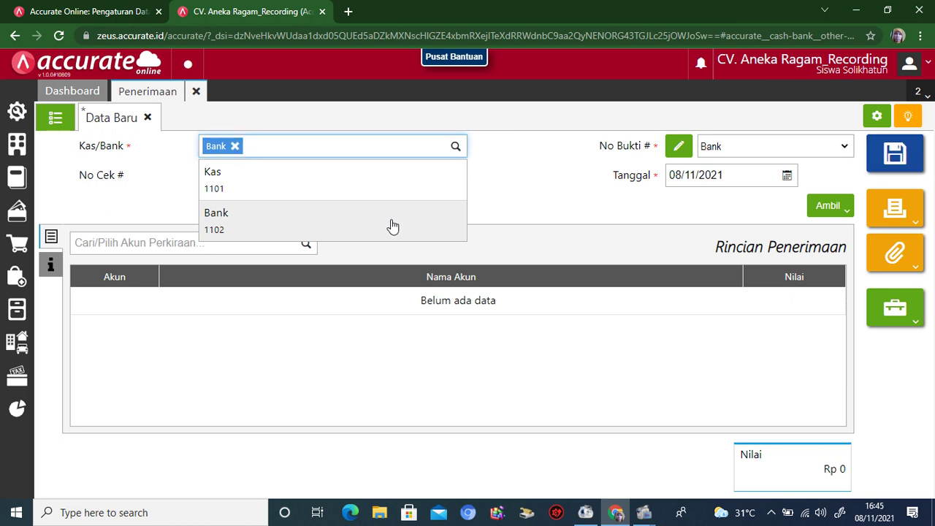
{"action": "left_click", "coordinate": [738, 177]}
{"action": "type", "text": "31/01/201"}
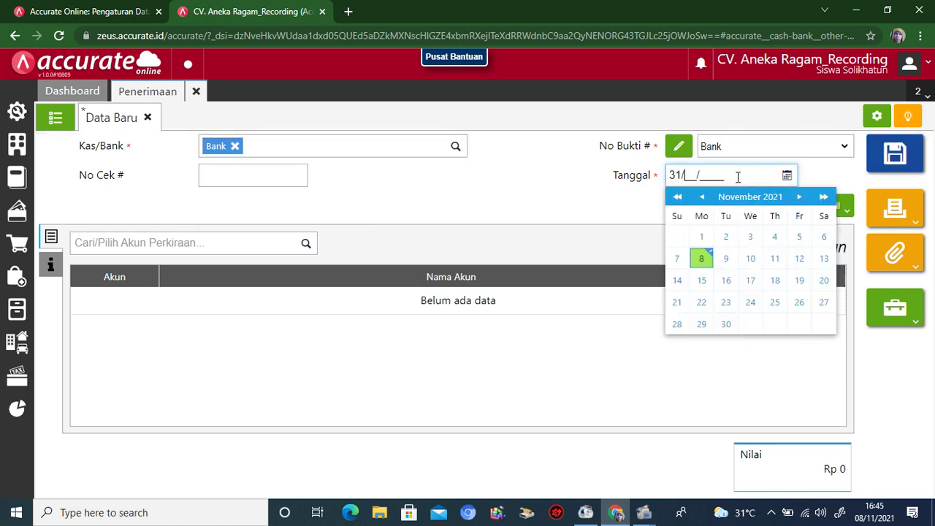
{"action": "type", "text": "8"}
Add the Pendapatan Lain-lain account to the receipt with a value of Rp 120.000
{"action": "left_click", "coordinate": [304, 246]}
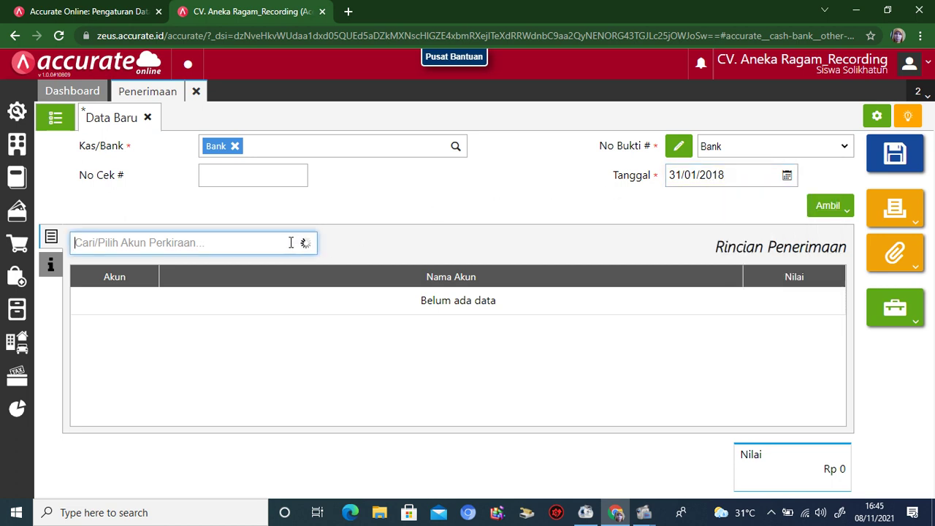
{"action": "type", "text": "lqin"}
{"action": "key", "text": "BackSpace"}
{"action": "key", "text": "BackSpace"}
{"action": "key", "text": "BackSpace"}
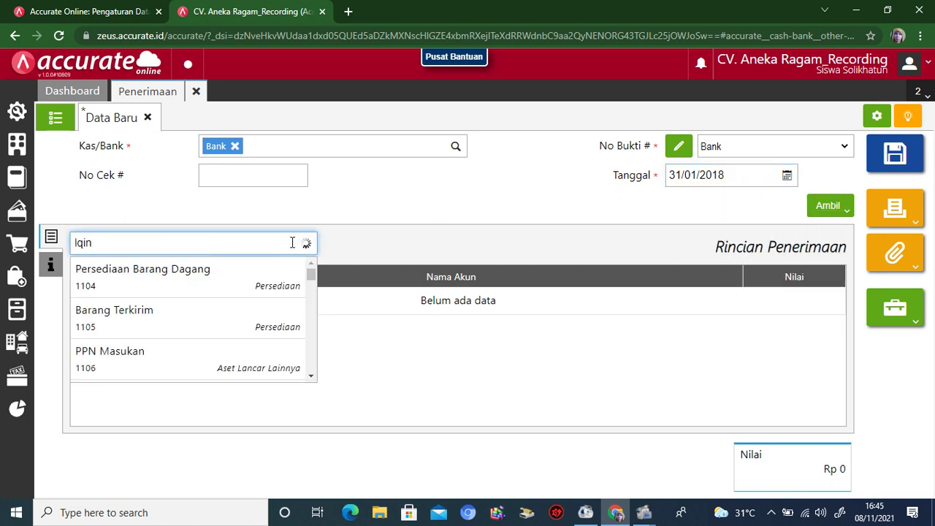
{"action": "type", "text": "ain"}
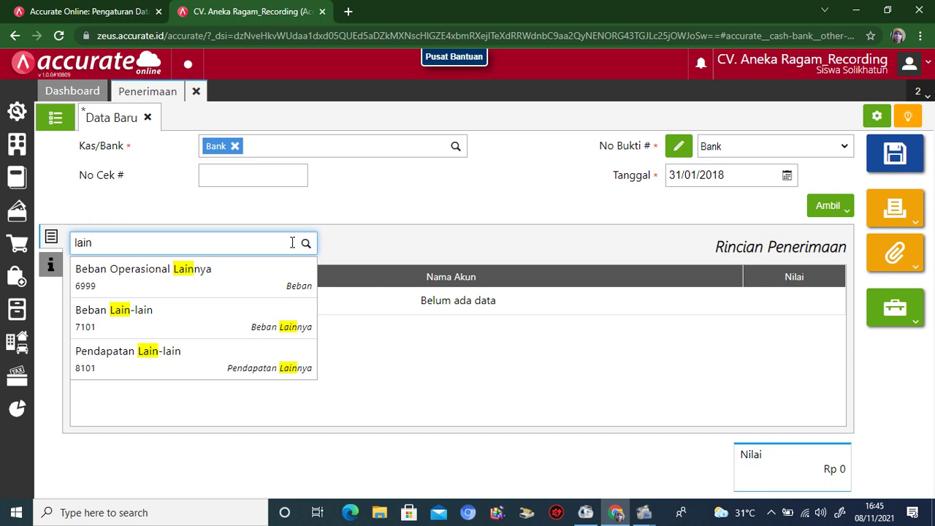
{"action": "left_click", "coordinate": [262, 357]}
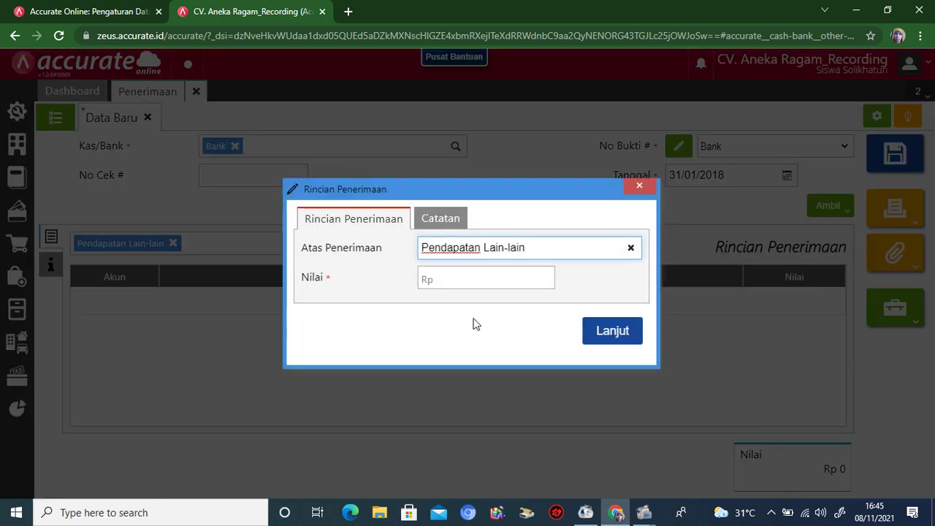
{"action": "left_click", "coordinate": [458, 277]}
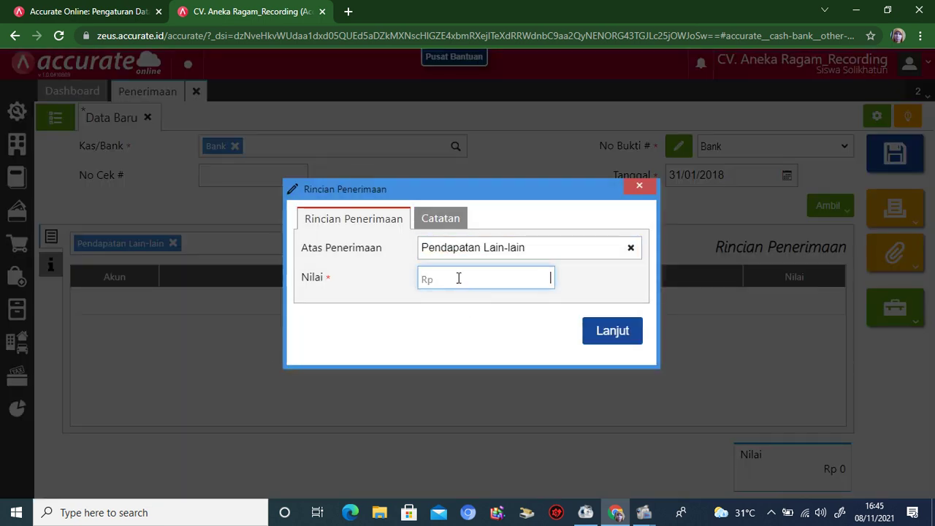
{"action": "type", "text": "1200000"}
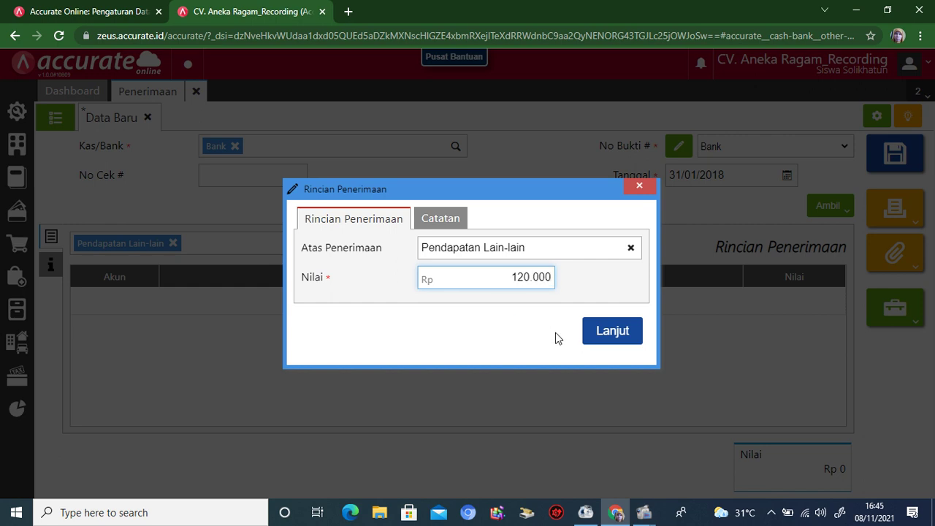
{"action": "left_click", "coordinate": [601, 333]}
Enter "Pendapatan bunga bank" as the receipt's note and "Bank" as the payer
{"action": "left_click", "coordinate": [51, 267]}
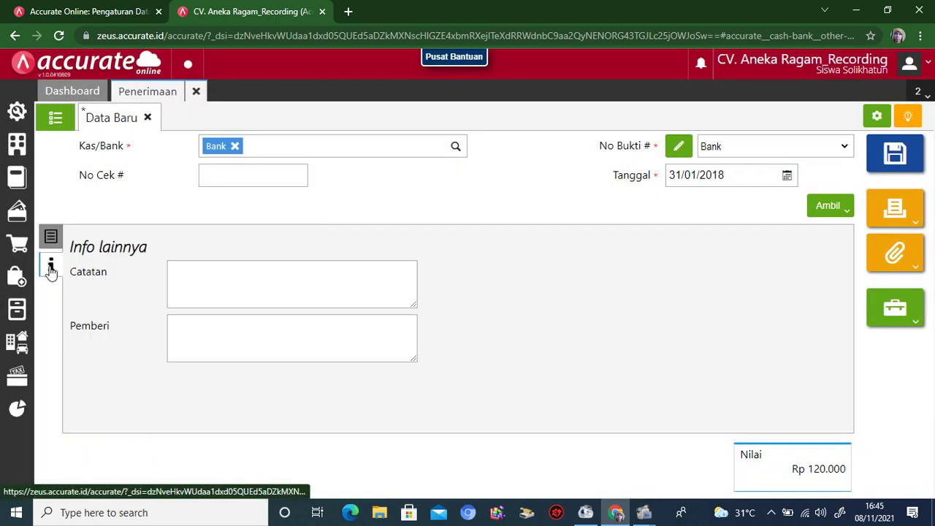
{"action": "left_click", "coordinate": [198, 298]}
{"action": "type", "text": "P"}
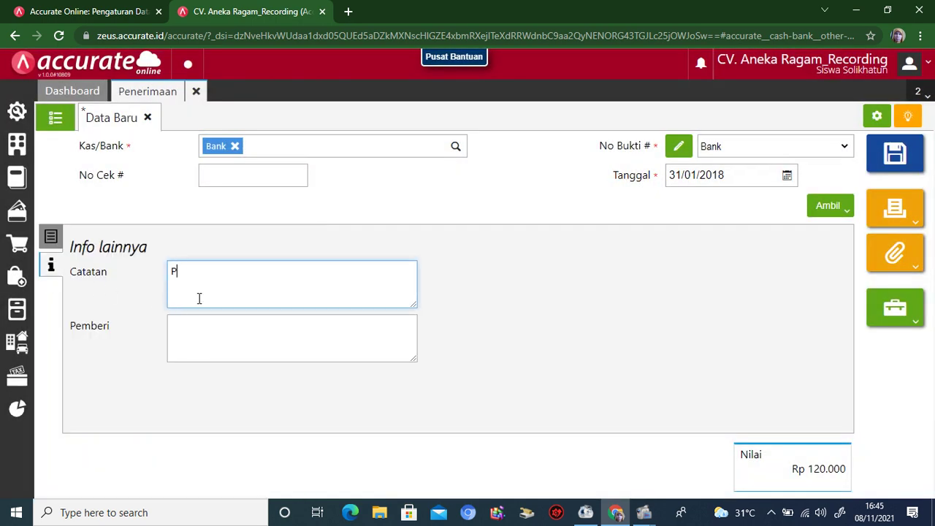
{"action": "type", "text": "endapatan bung"}
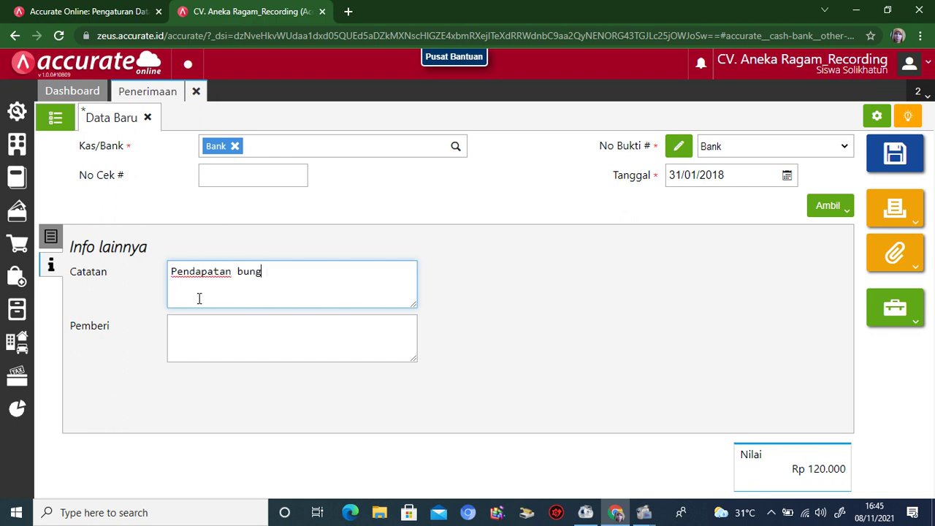
{"action": "type", "text": "a bankbank"}
{"action": "key", "text": "BackSpace"}
{"action": "key", "text": "BackSpace"}
{"action": "key", "text": "BackSpace"}
{"action": "key", "text": "BackSpace"}
{"action": "left_click", "coordinate": [338, 335]}
{"action": "type", "text": "Bank"}
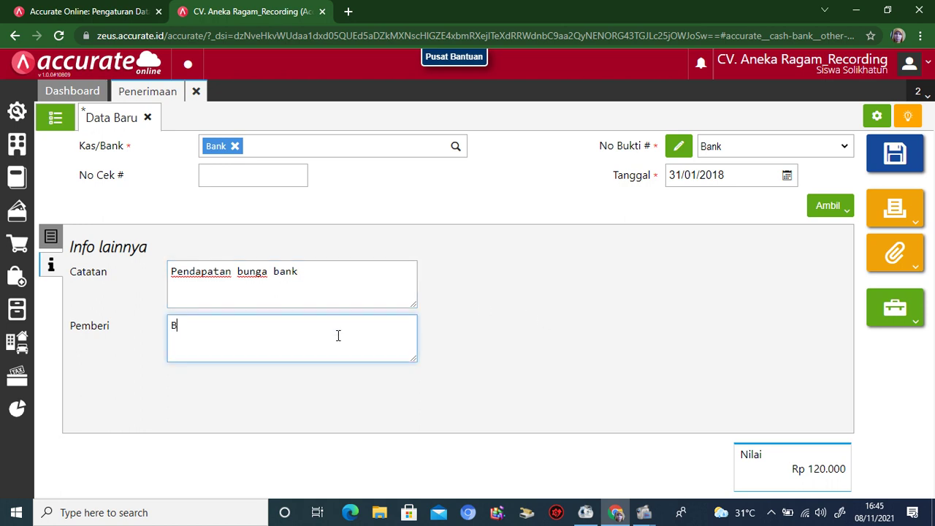
Save the bank interest receipt by previewing its printout, and close the preview and the receipt module
{"action": "left_click", "coordinate": [897, 209]}
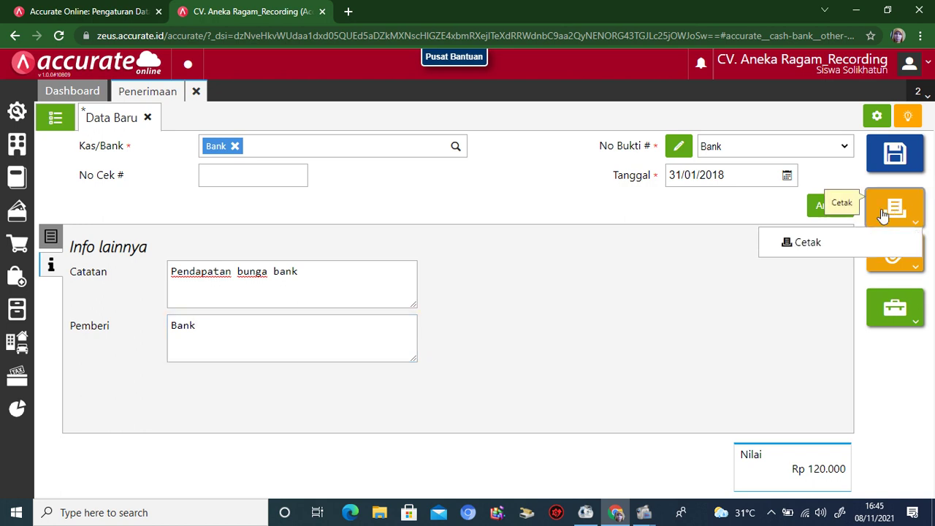
{"action": "left_click", "coordinate": [820, 247]}
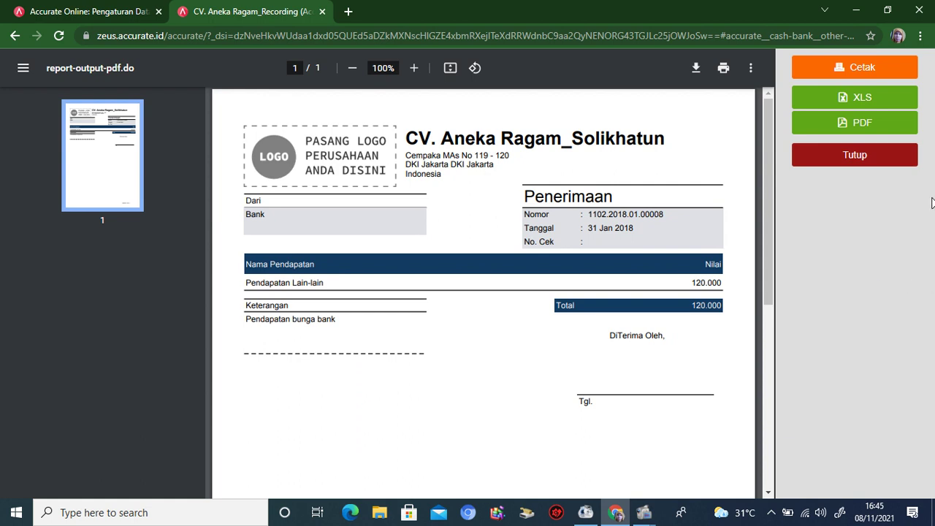
{"action": "left_click", "coordinate": [863, 167]}
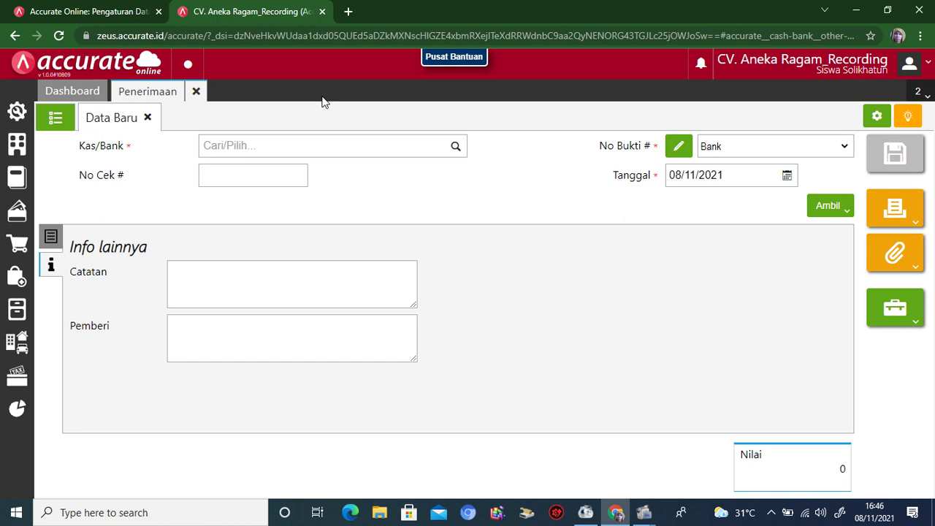
{"action": "left_click", "coordinate": [196, 90]}
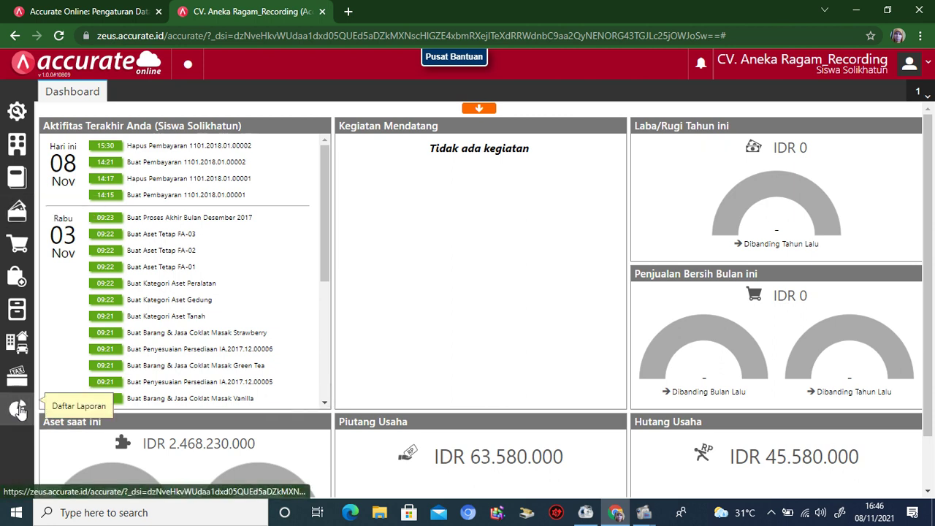
Display the Rekonsiliasi PPN Lebih/Kurang Bayar tax report for 01/01/2018 to 31/01/2018 and examine its input and output VAT totals
{"action": "mouse_move", "coordinate": [21, 411]}
{"action": "left_click", "coordinate": [83, 352]}
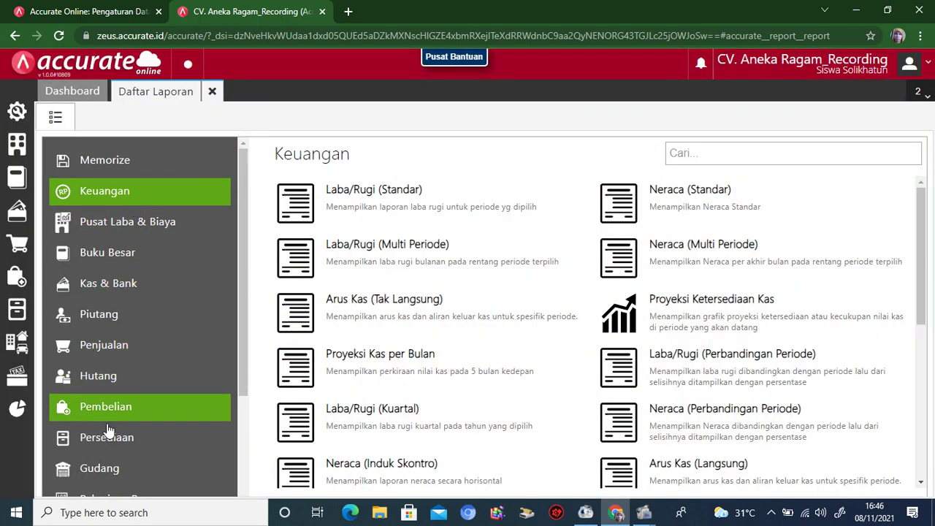
{"action": "scroll", "coordinate": [231, 350], "scroll_direction": "down", "scroll_amount": 3}
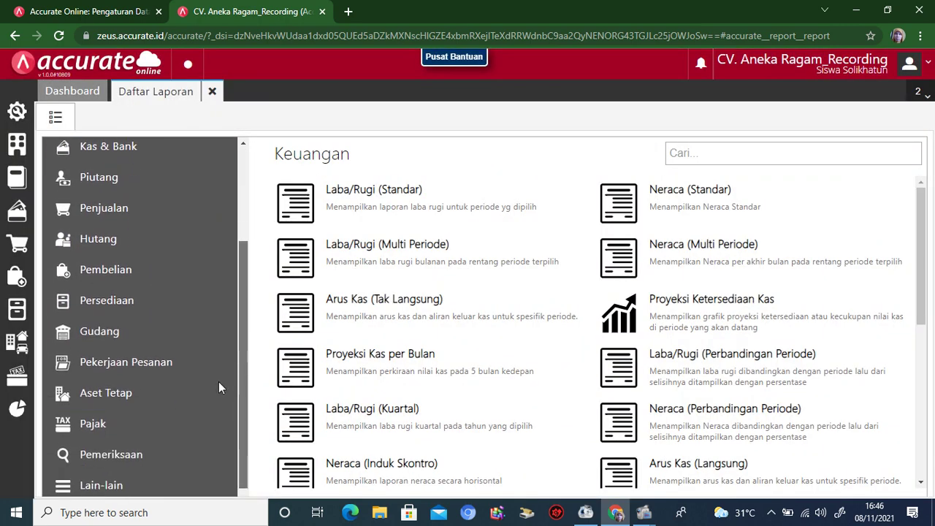
{"action": "left_click", "coordinate": [92, 428]}
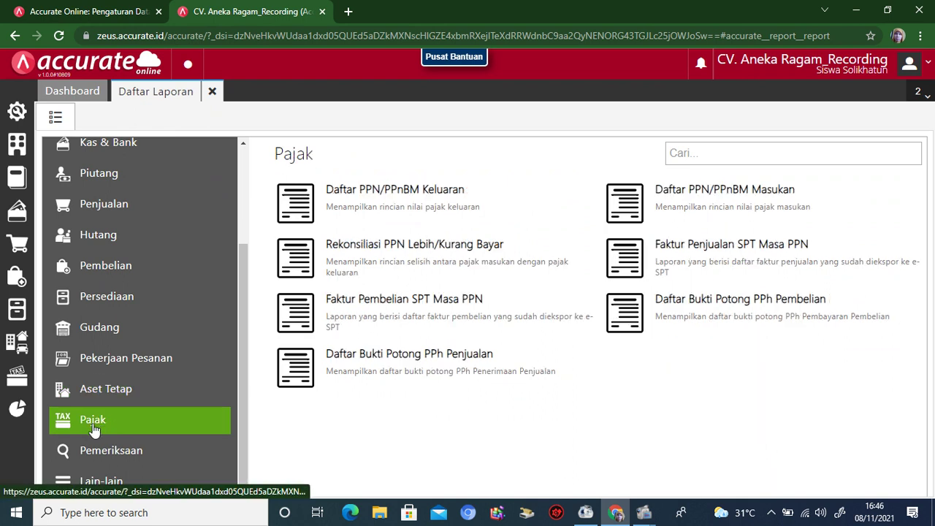
{"action": "left_click", "coordinate": [391, 247]}
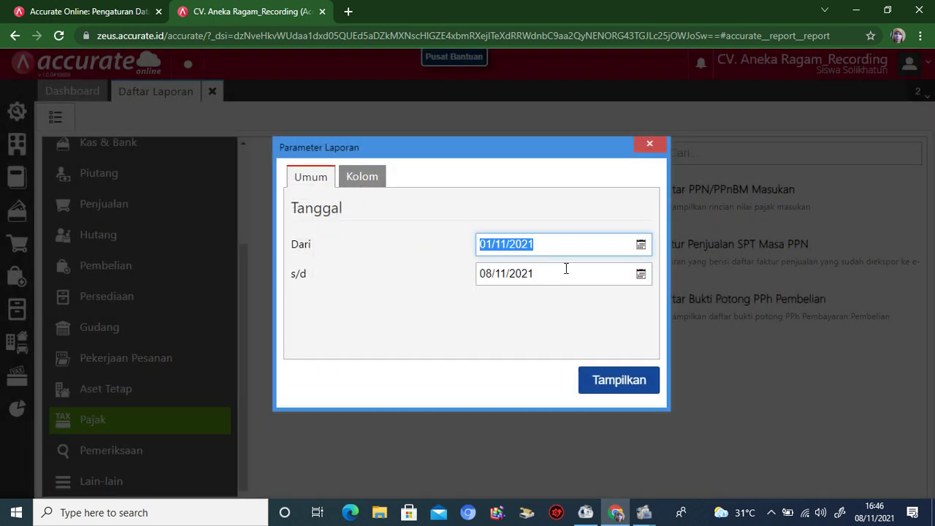
{"action": "type", "text": "01/"}
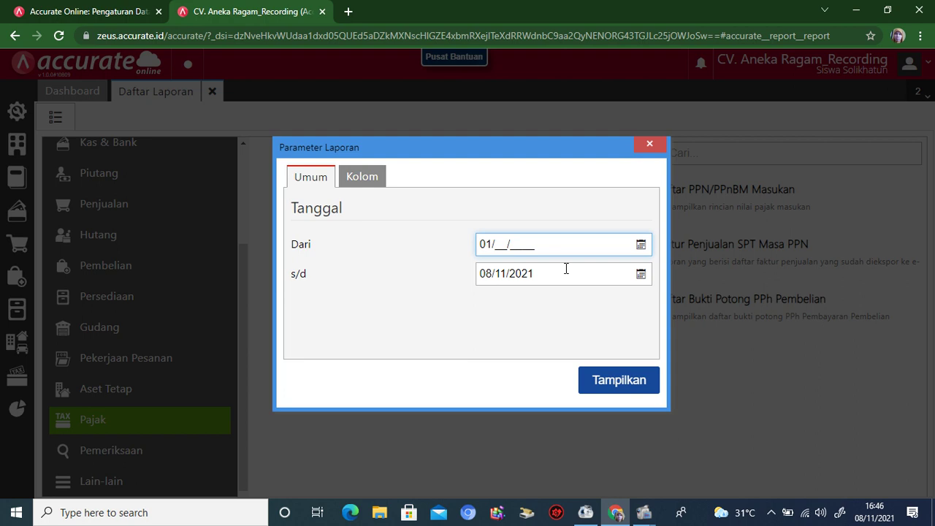
{"action": "type", "text": "01/2018"}
{"action": "key", "text": "Tab"}
{"action": "type", "text": "31/01/2"}
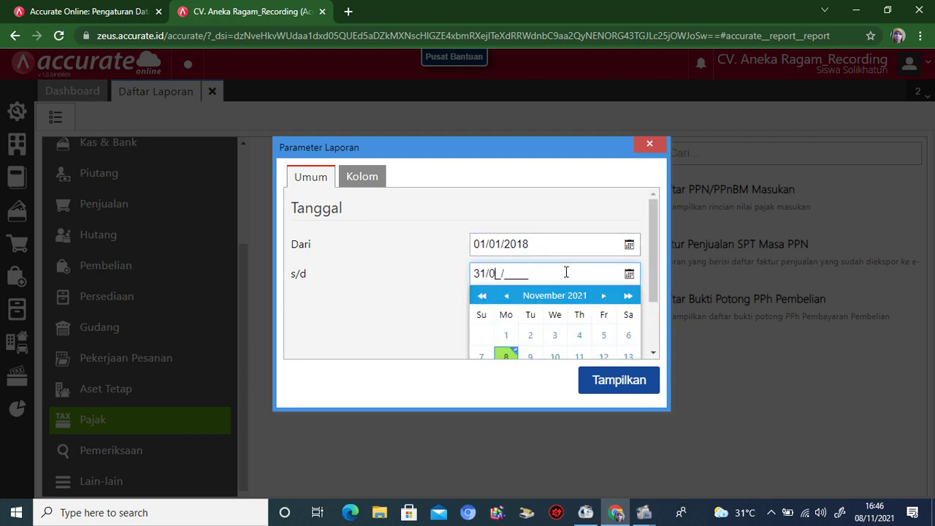
{"action": "type", "text": "018"}
{"action": "left_click", "coordinate": [642, 381]}
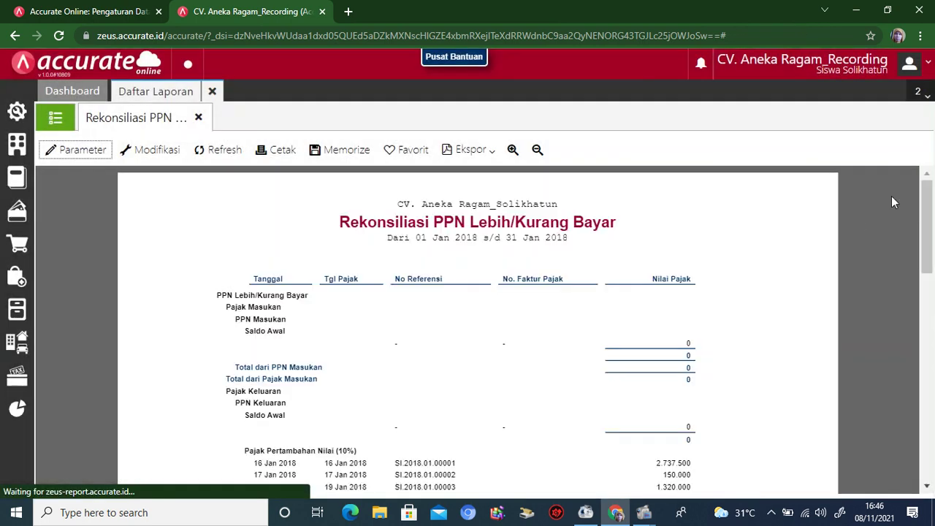
{"action": "left_click_drag", "start_coordinate": [922, 203], "coordinate": [931, 363]}
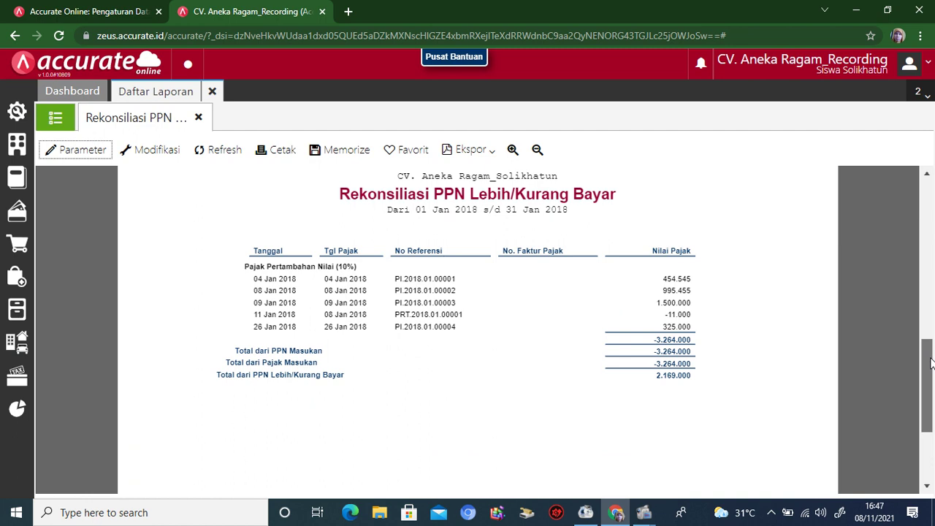
{"action": "left_click_drag", "start_coordinate": [931, 363], "coordinate": [931, 296]}
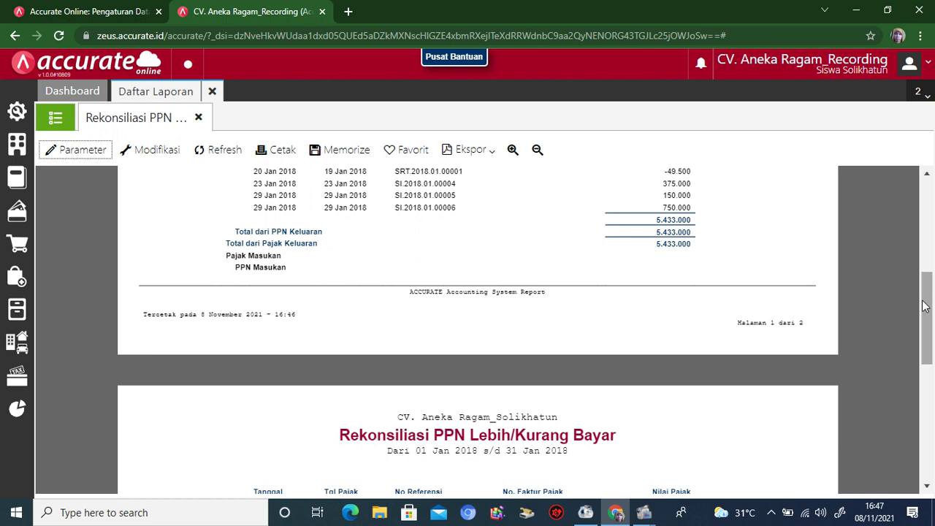
Examine the input VAT entries and the net VAT on the report's second page, and close the report module
{"action": "left_click_drag", "start_coordinate": [926, 312], "coordinate": [926, 378]}
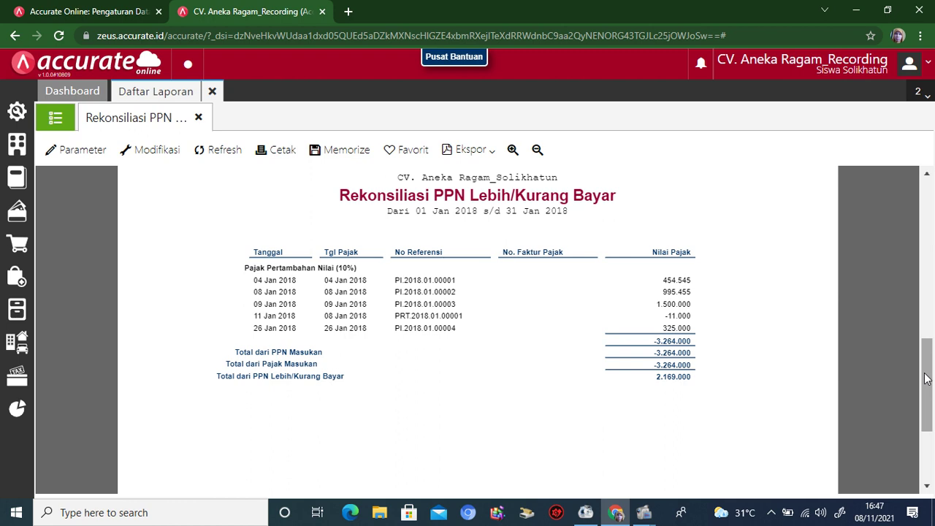
{"action": "left_click", "coordinate": [213, 93]}
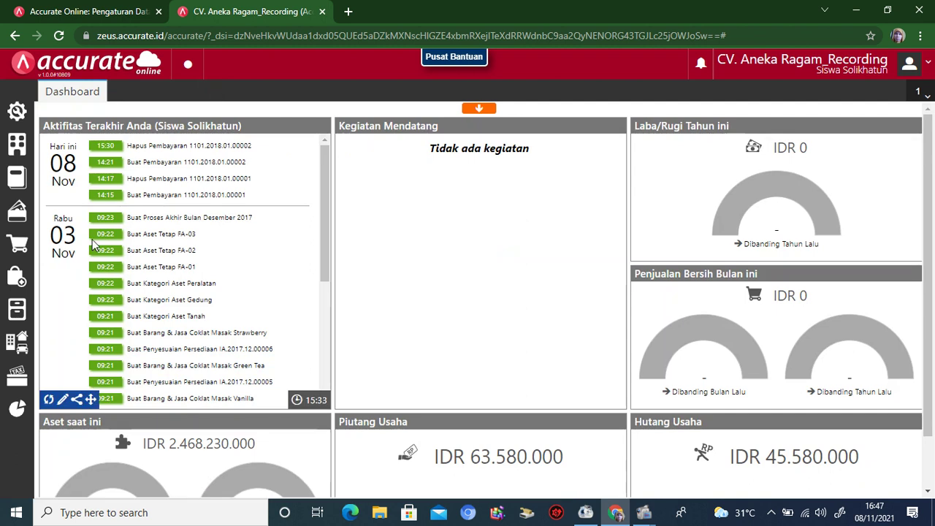
Start a new general journal entry (Jurnal Umum) dated 31/01/2018
{"action": "left_click", "coordinate": [16, 183]}
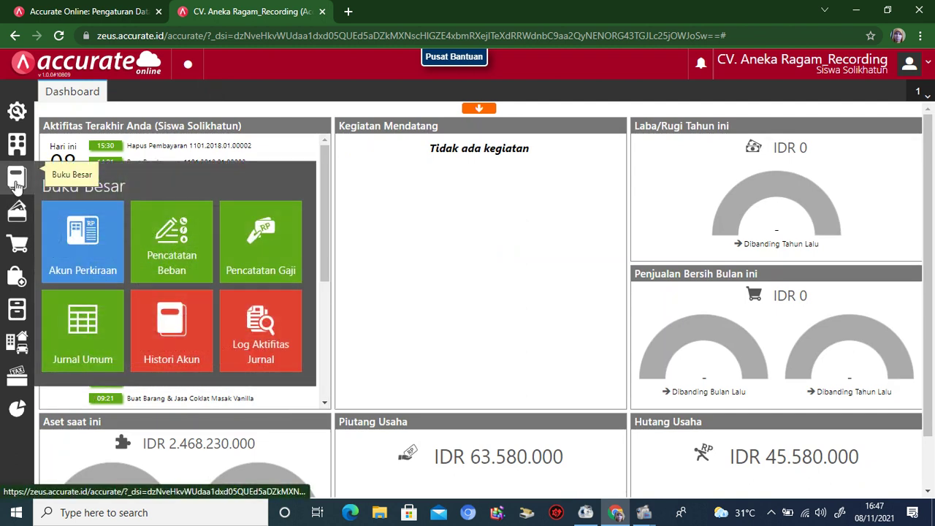
{"action": "left_click", "coordinate": [87, 331]}
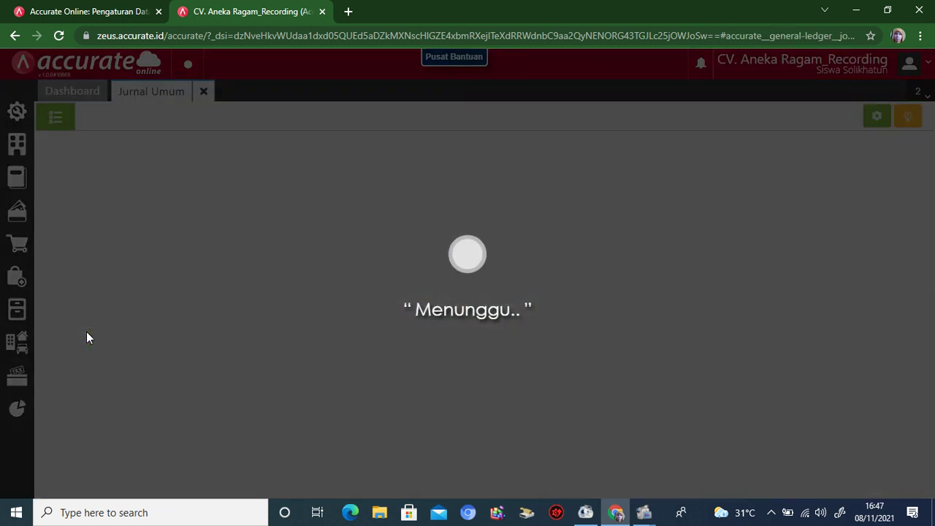
{"action": "type", "text": "31/01/201"}
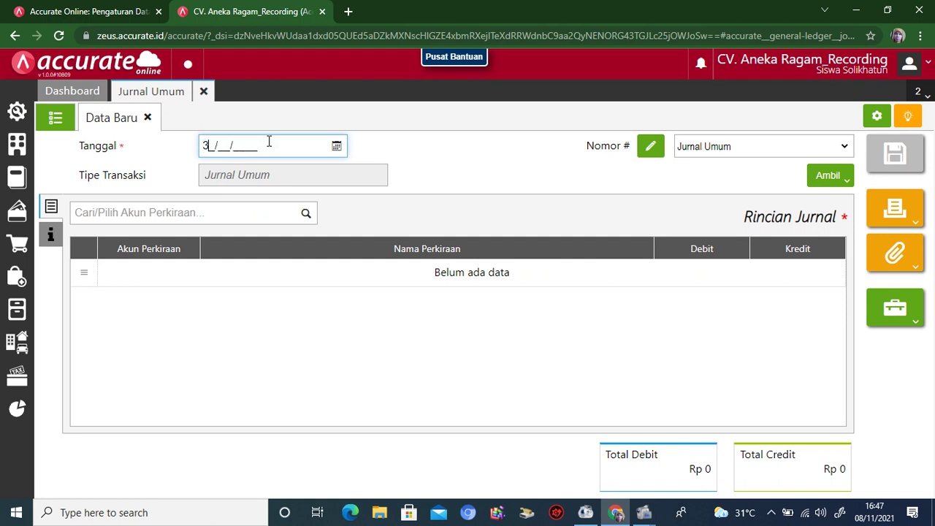
{"action": "type", "text": "8"}
Add the PPN Keluaran account to the journal as a debit of Rp 5.433.000
{"action": "left_click", "coordinate": [305, 214]}
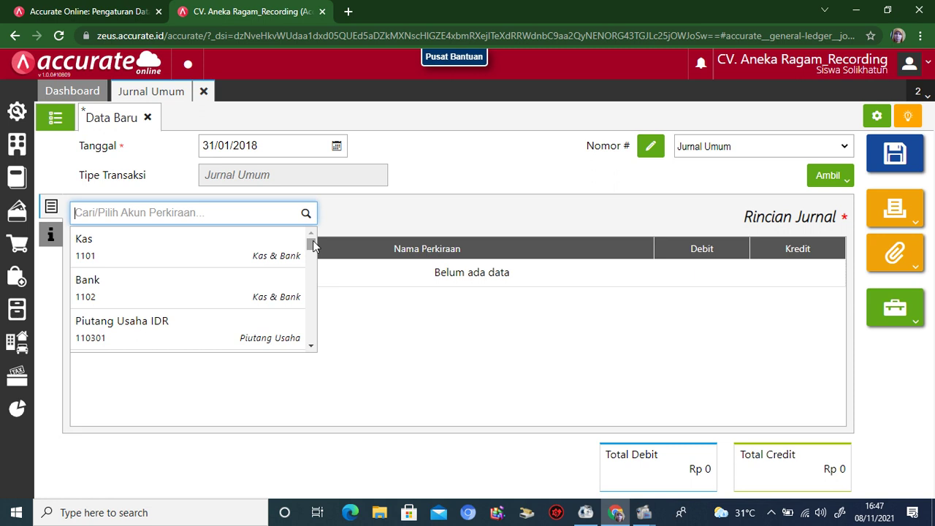
{"action": "type", "text": "kel"}
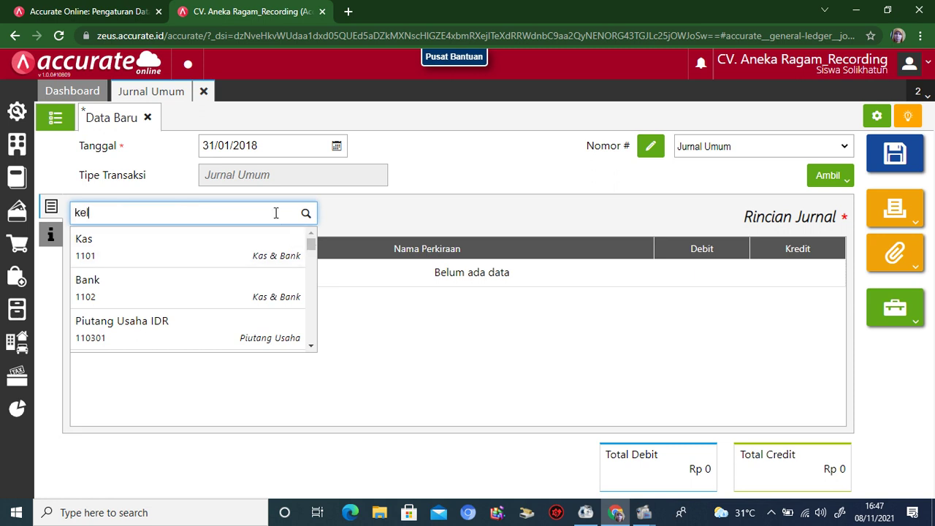
{"action": "type", "text": "uaran"}
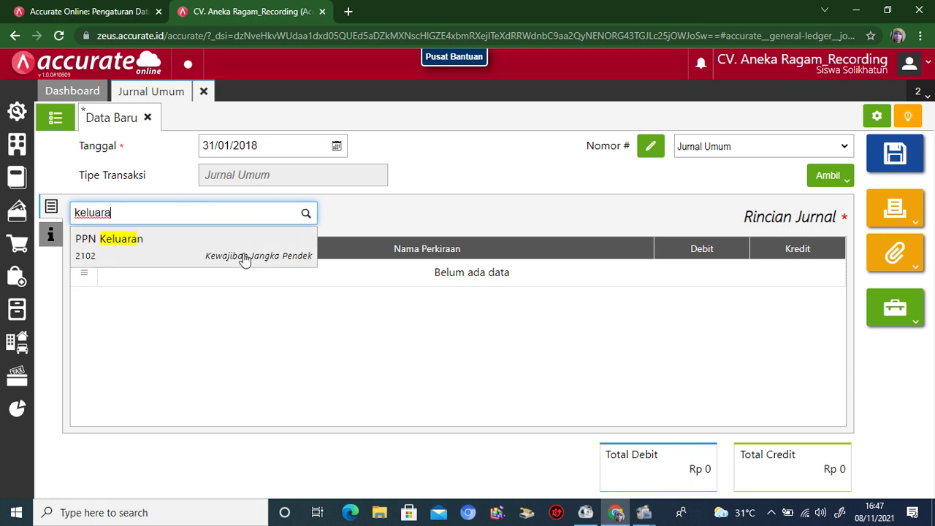
{"action": "left_click", "coordinate": [234, 251]}
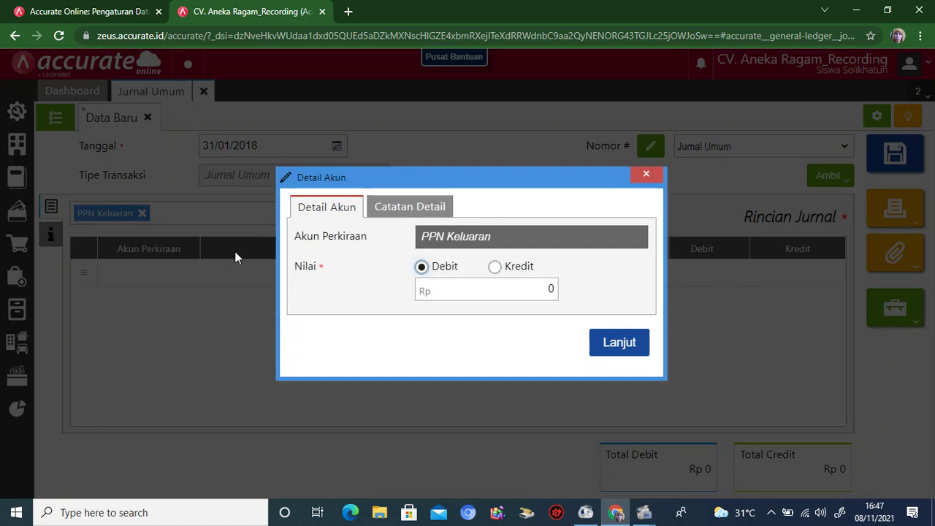
{"action": "left_click", "coordinate": [457, 290]}
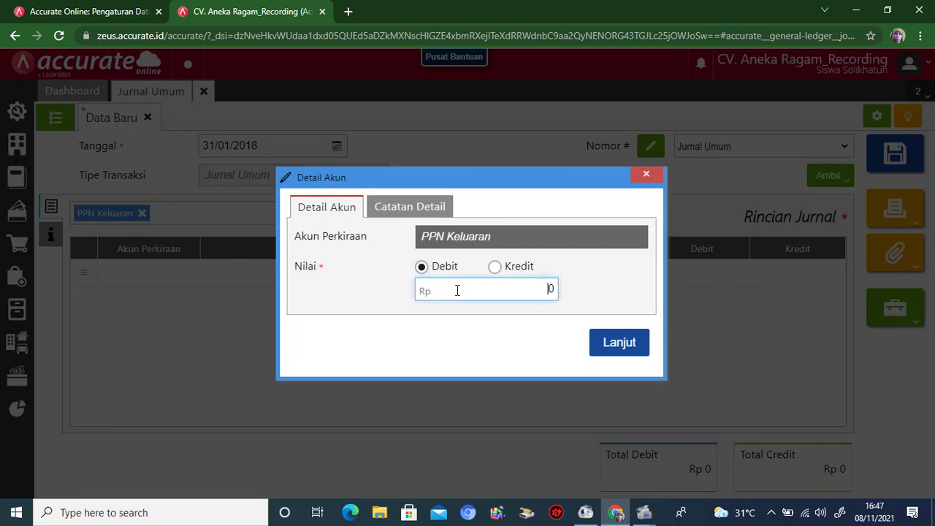
{"action": "type", "text": "5433000"}
{"action": "key", "text": "Delete"}
{"action": "left_click", "coordinate": [605, 339]}
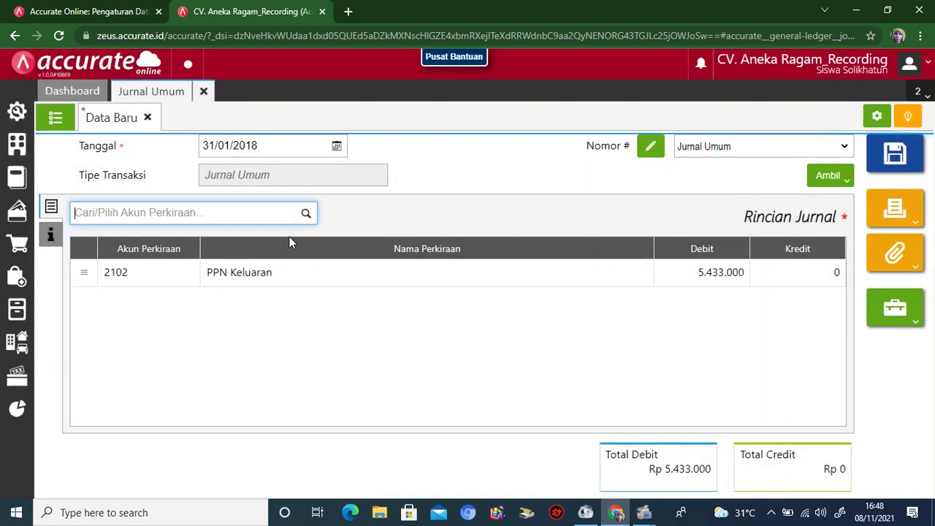
Add the PPN Masukan account to the journal as a credit of Rp 3.264.000
{"action": "left_click", "coordinate": [307, 216]}
{"action": "type", "text": "mas"}
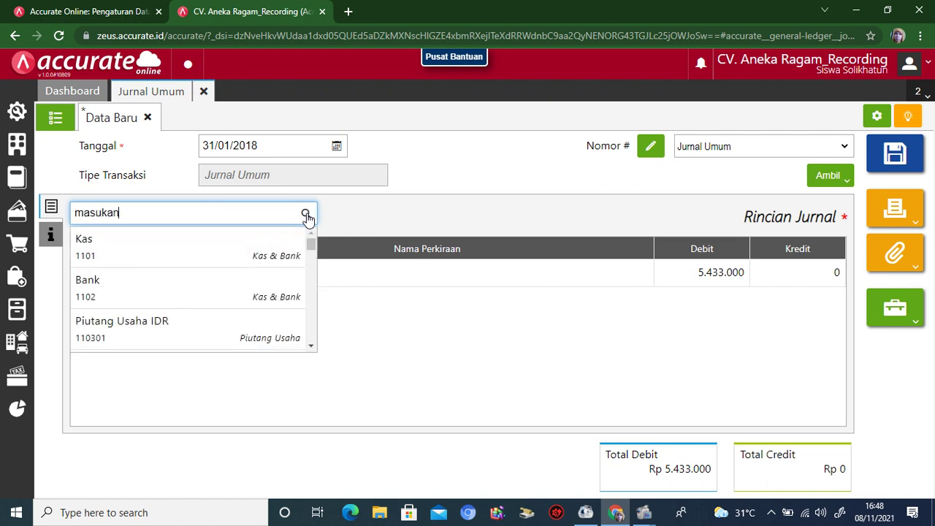
{"action": "type", "text": "ukan"}
{"action": "left_click", "coordinate": [251, 239]}
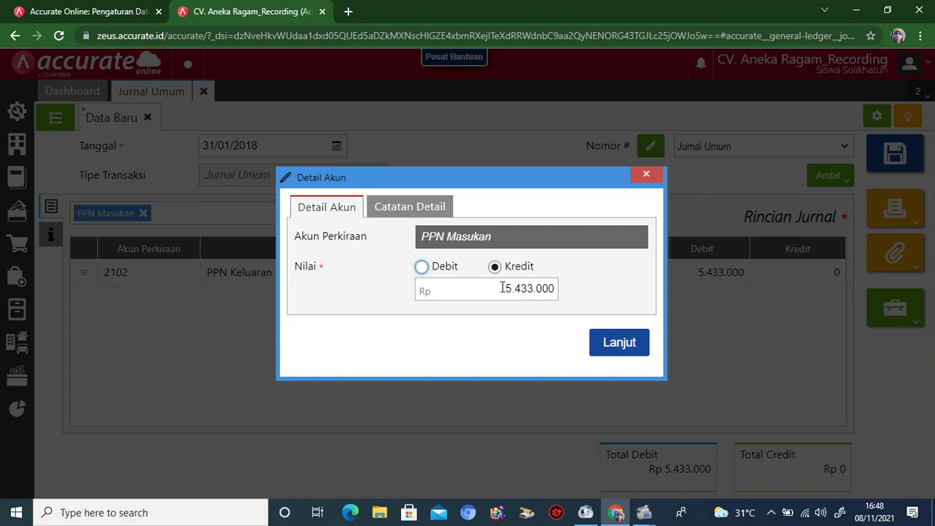
{"action": "left_click_drag", "start_coordinate": [502, 288], "coordinate": [548, 287]}
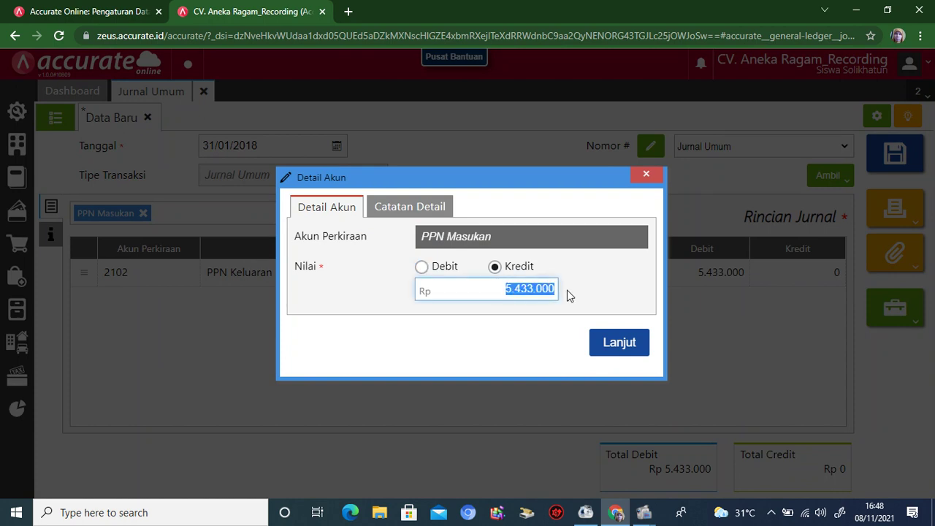
{"action": "type", "text": "3.264.00"}
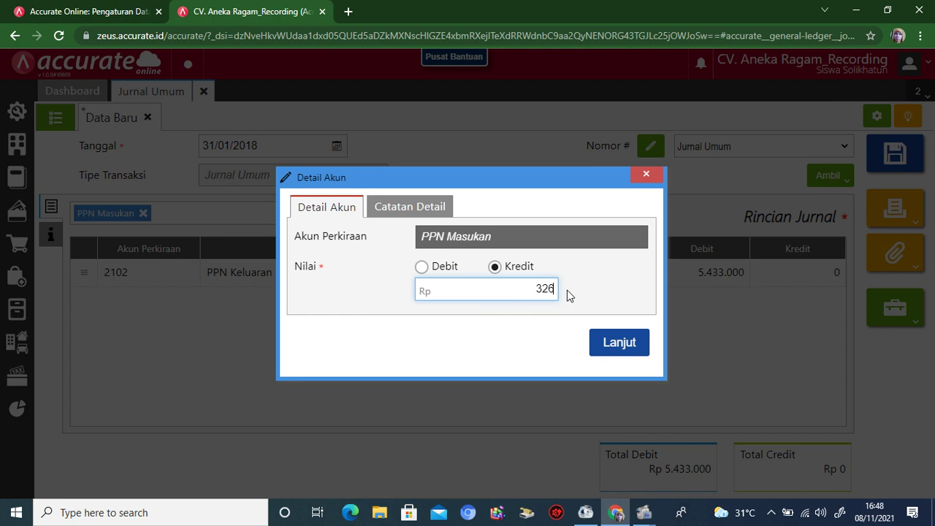
{"action": "type", "text": "0"}
{"action": "left_click", "coordinate": [607, 345]}
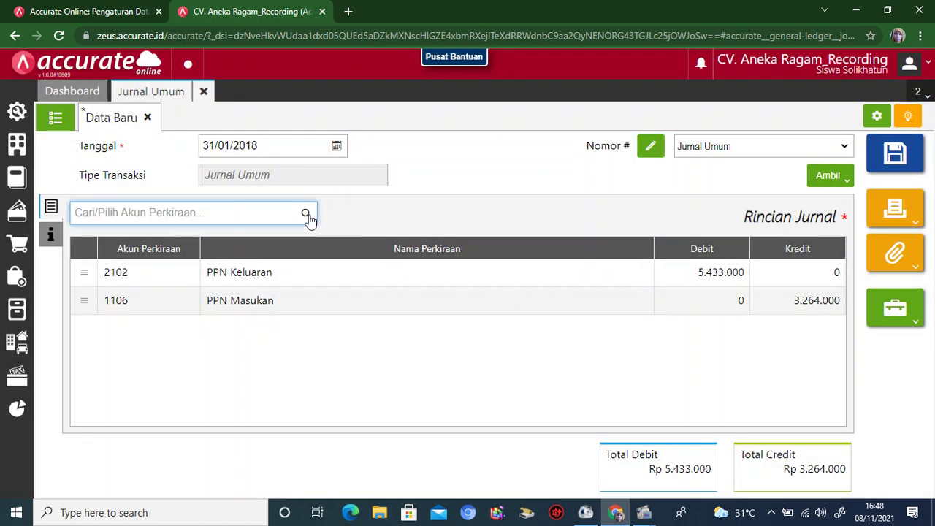
Add the PPN Kurang Bayar account to the journal as a credit of Rp 2.169.000
{"action": "left_click", "coordinate": [306, 215]}
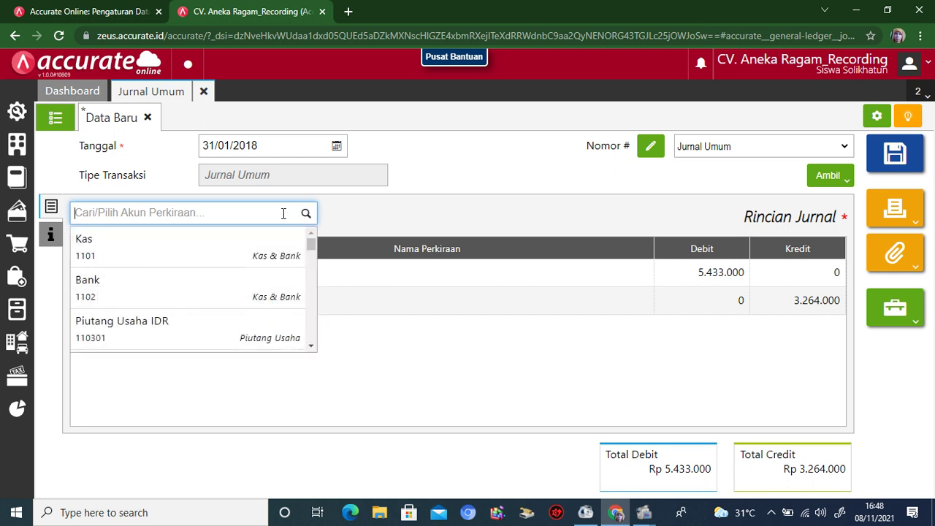
{"action": "type", "text": "kurang"}
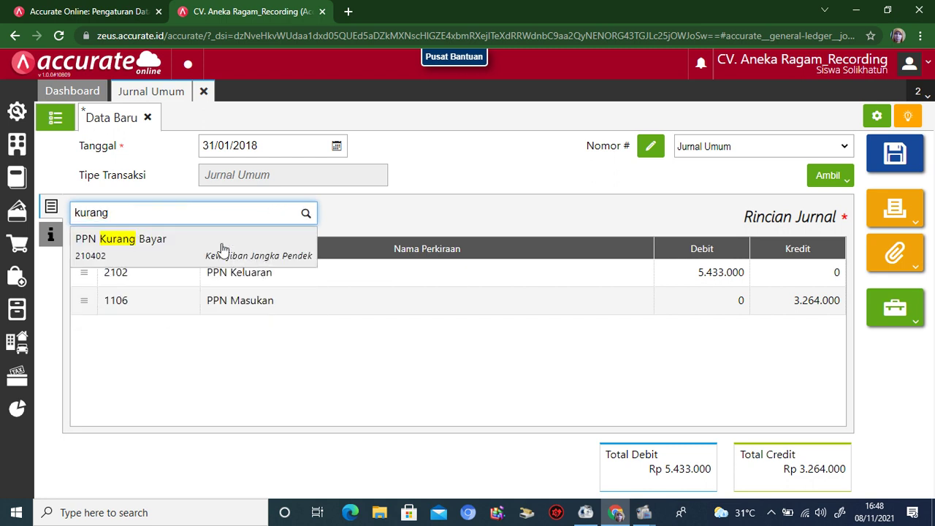
{"action": "left_click", "coordinate": [223, 248]}
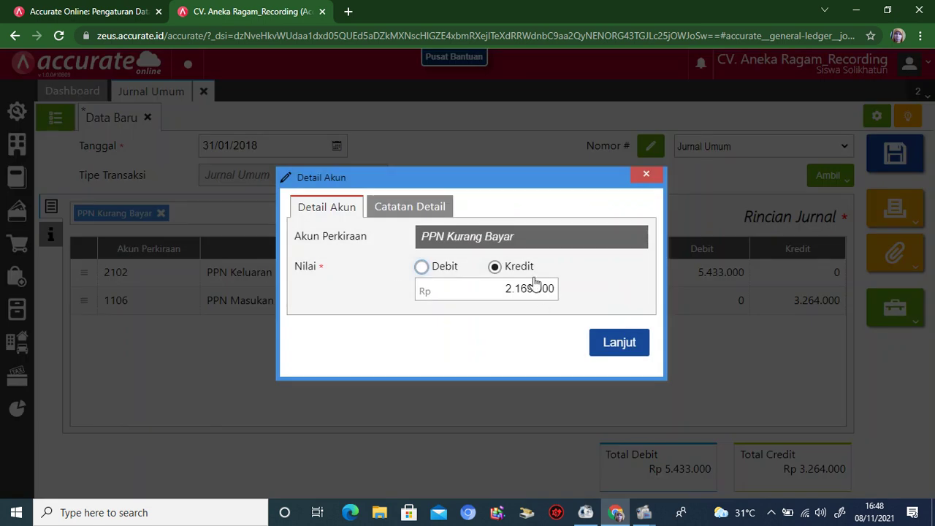
{"action": "left_click", "coordinate": [605, 344]}
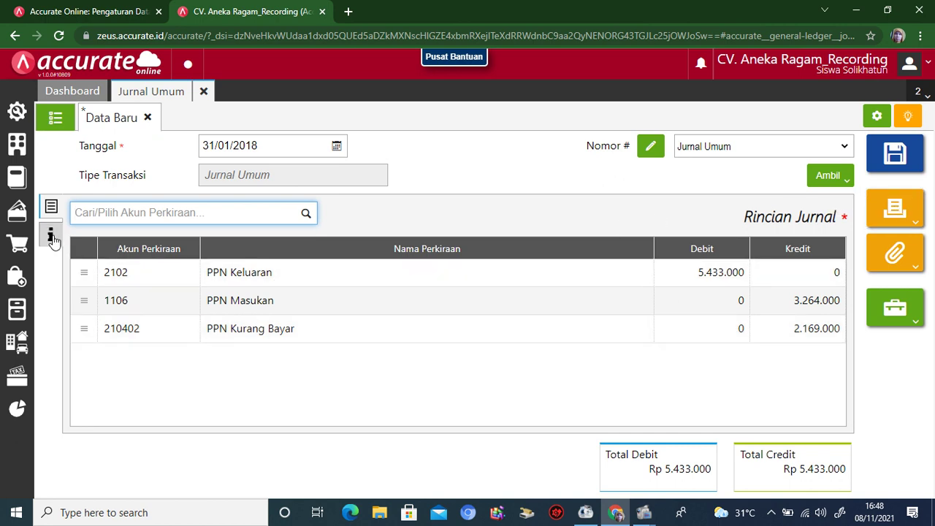
Enter "Rekonsiliasi PPN Bulan Jnauari 2018" as the journal entry's description
{"action": "left_click", "coordinate": [51, 236]}
{"action": "left_click", "coordinate": [225, 256]}
{"action": "type", "text": "Rek"}
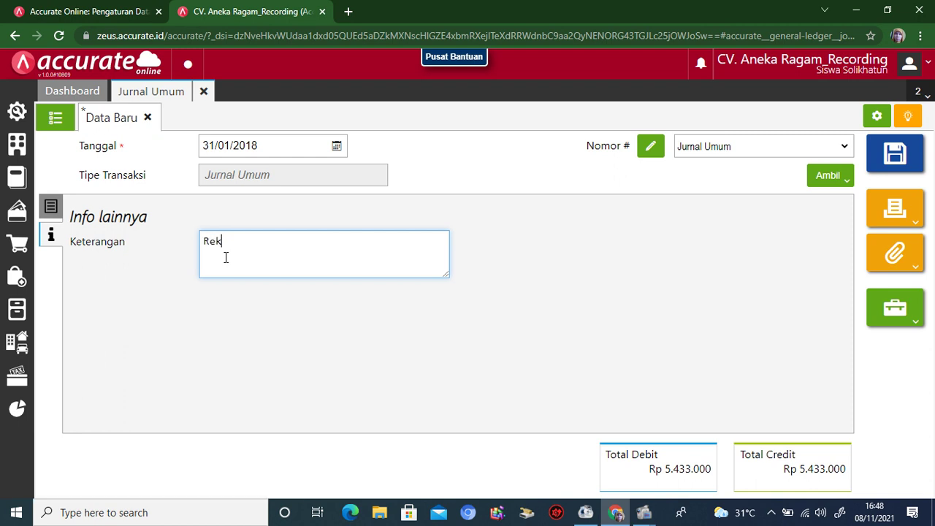
{"action": "type", "text": "onsiliasi PPN Bulan Jnauar"}
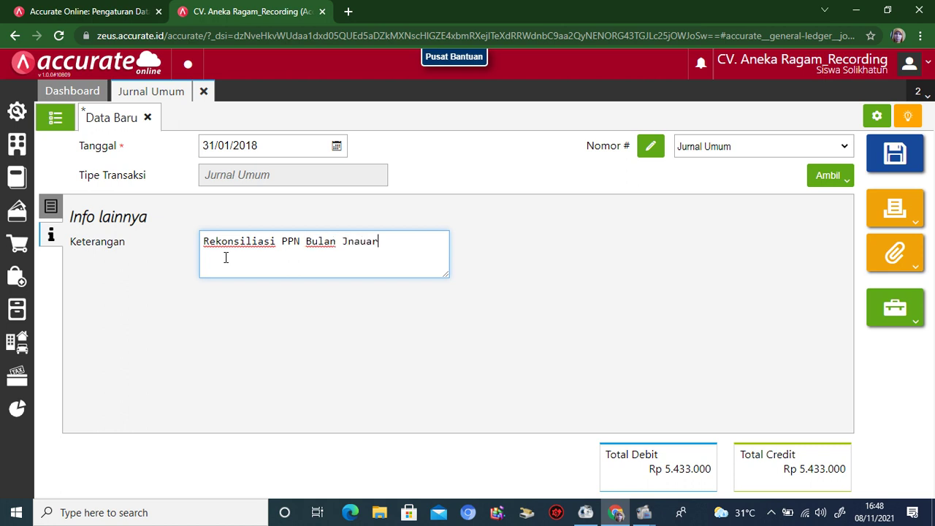
{"action": "type", "text": "i 2018"}
{"action": "left_click", "coordinate": [493, 303]}
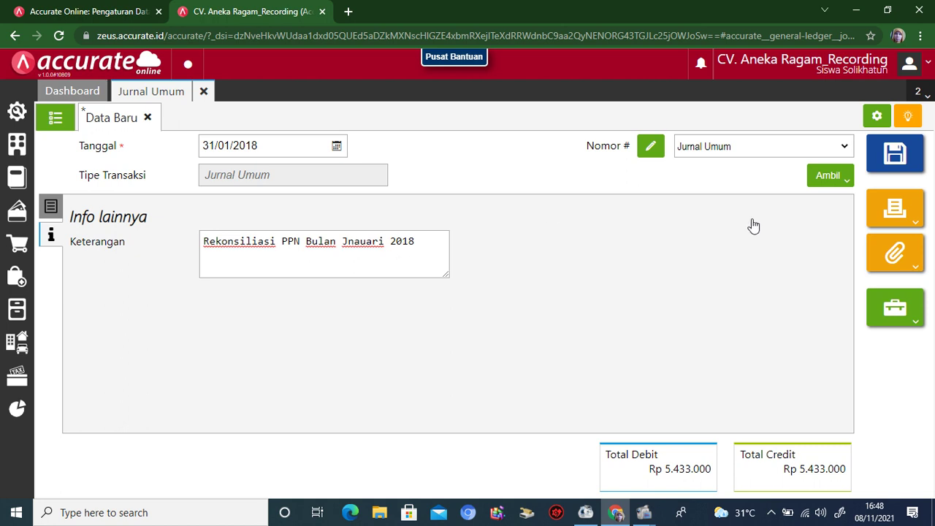
Save the VAT reconciliation journal by previewing its printout, and close the preview and the journal module
{"action": "left_click", "coordinate": [893, 208]}
{"action": "left_click", "coordinate": [832, 243]}
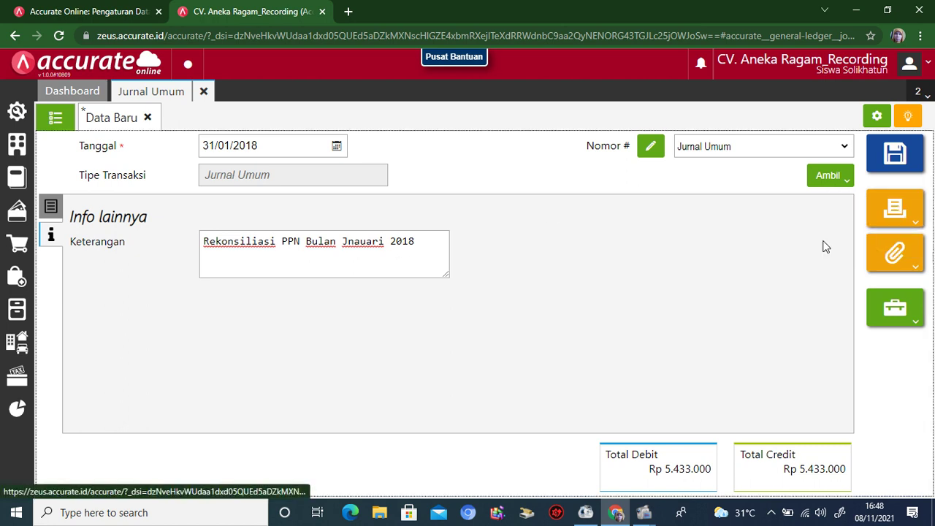
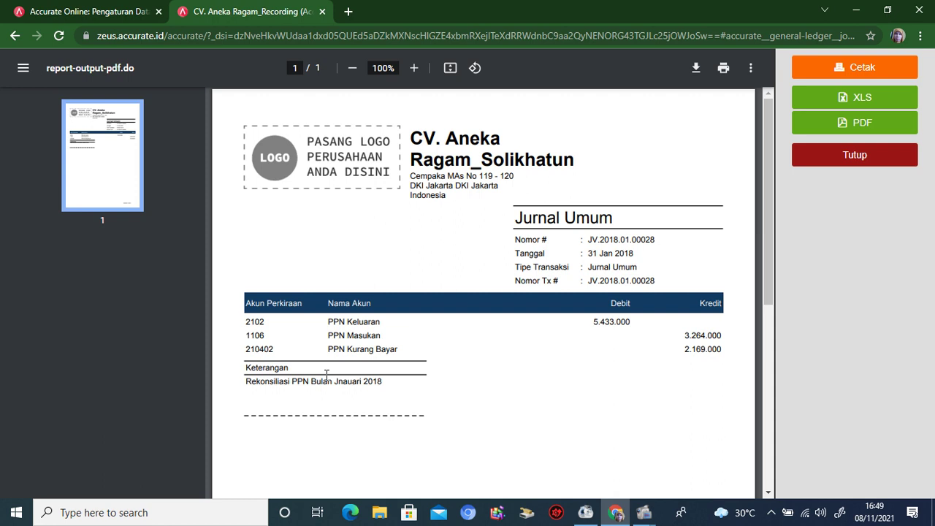
{"action": "left_click", "coordinate": [813, 157]}
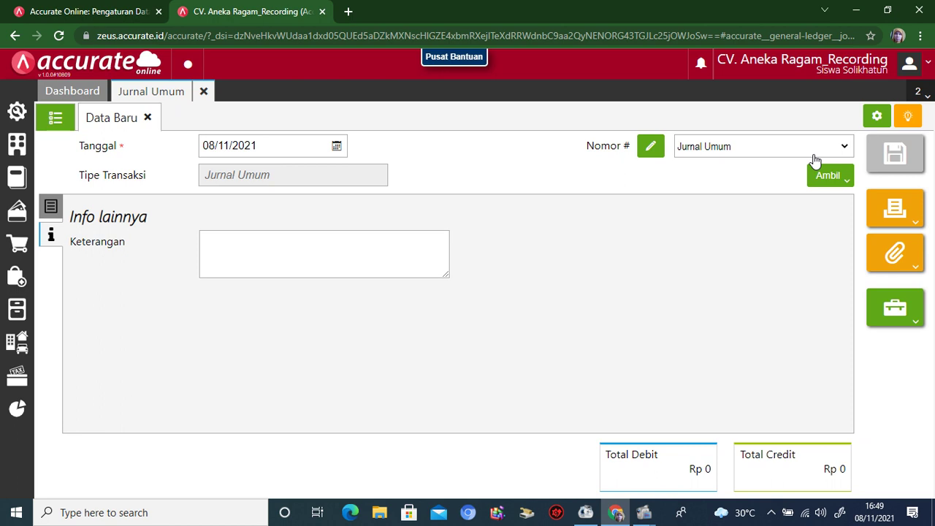
{"action": "left_click", "coordinate": [204, 90]}
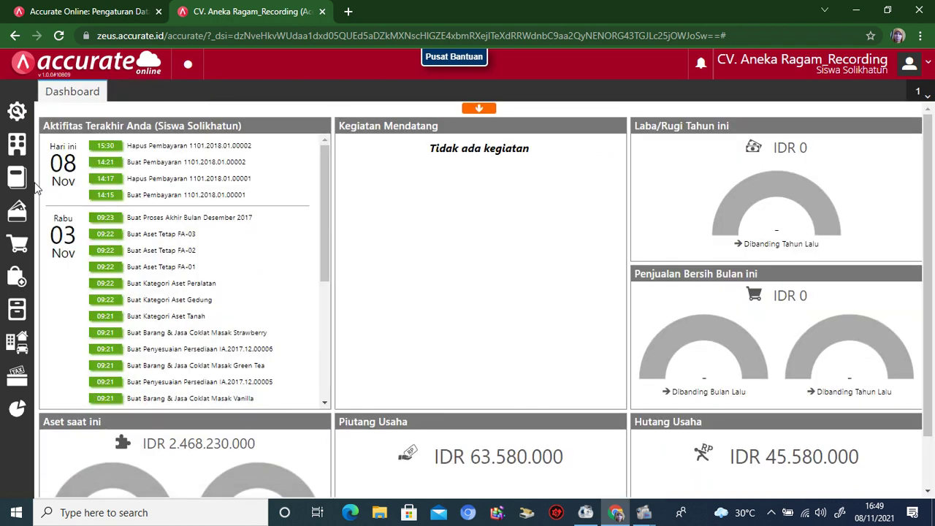
Start a new cash and bank payment from the Bank account dated 31/01/2018
{"action": "left_click", "coordinate": [19, 214]}
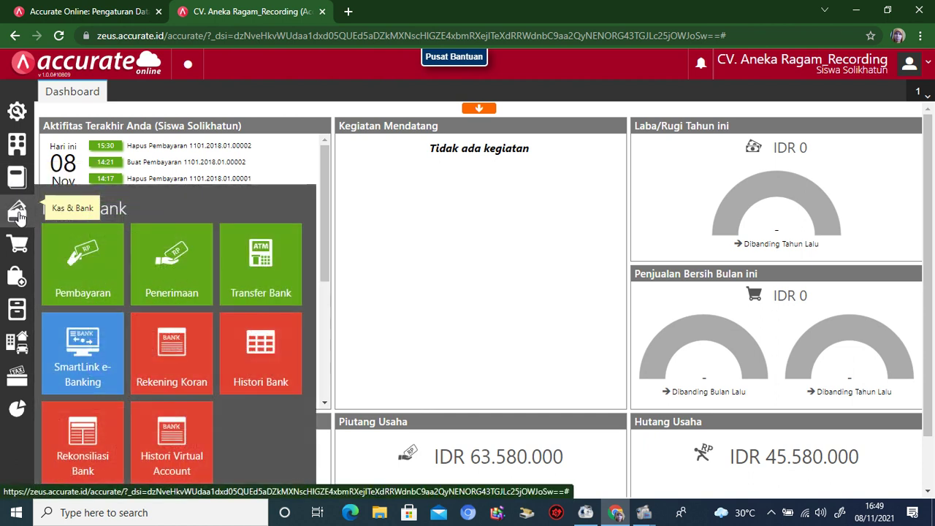
{"action": "left_click", "coordinate": [76, 248]}
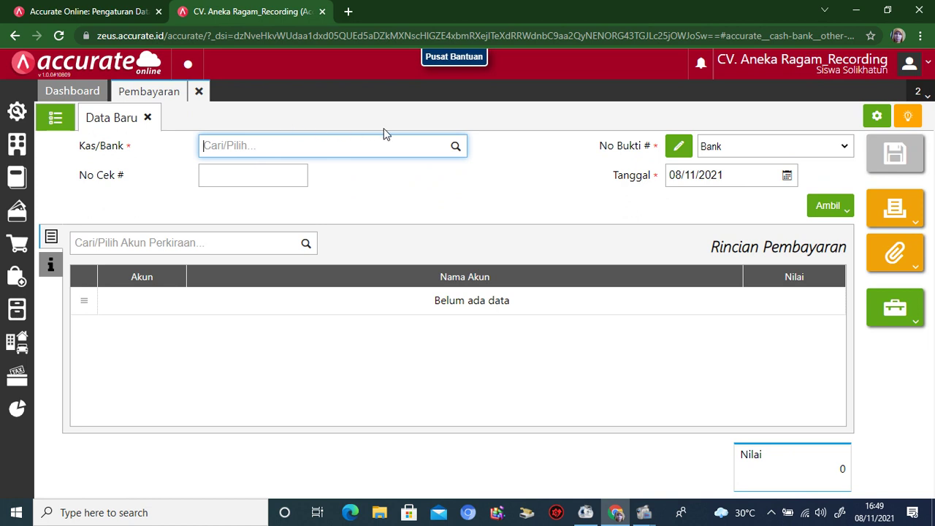
{"action": "left_click", "coordinate": [455, 148]}
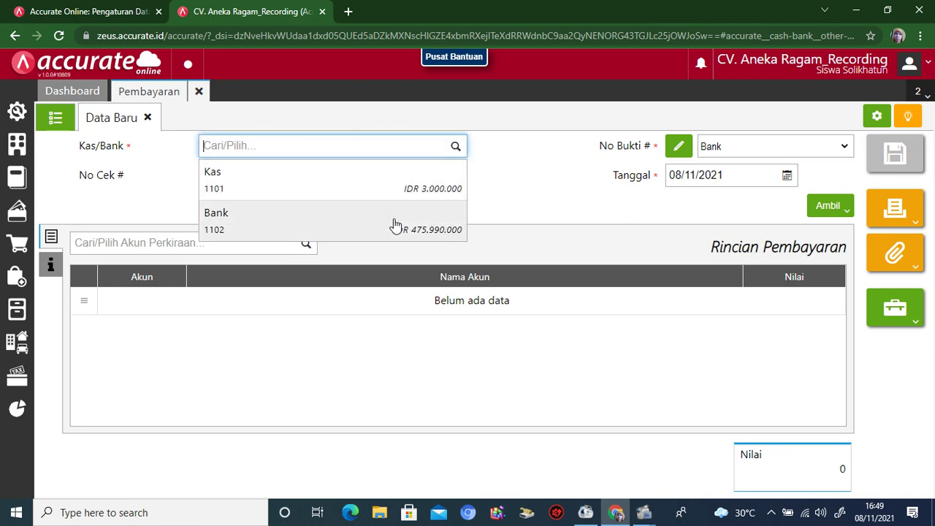
{"action": "left_click", "coordinate": [395, 222]}
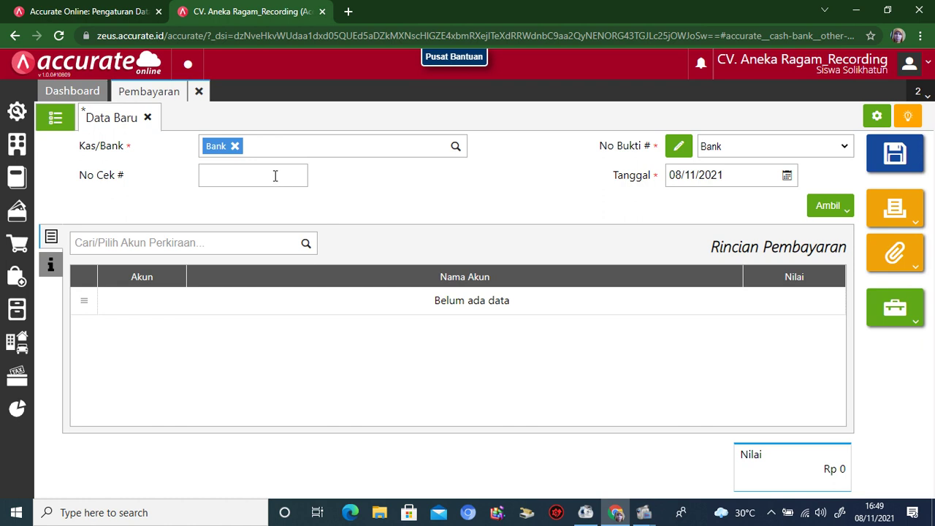
{"action": "left_click", "coordinate": [728, 175]}
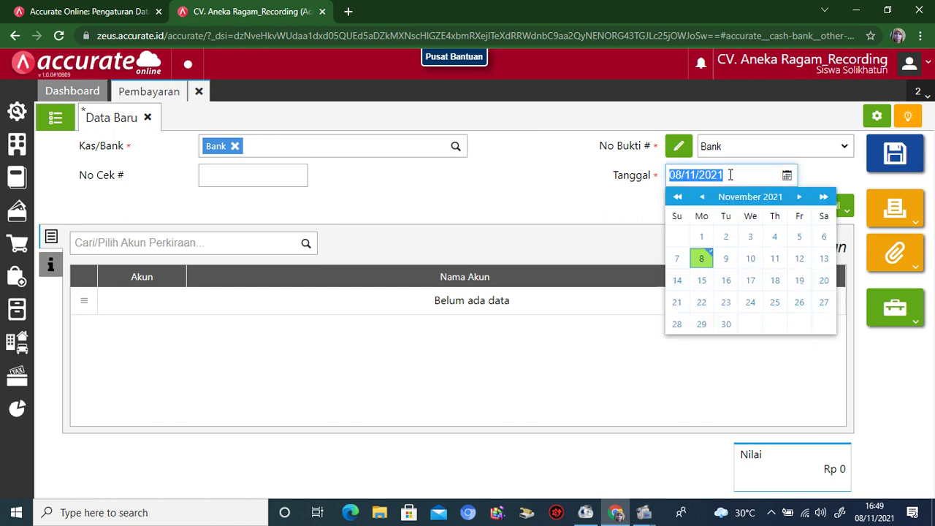
{"action": "type", "text": "31/01/2018"}
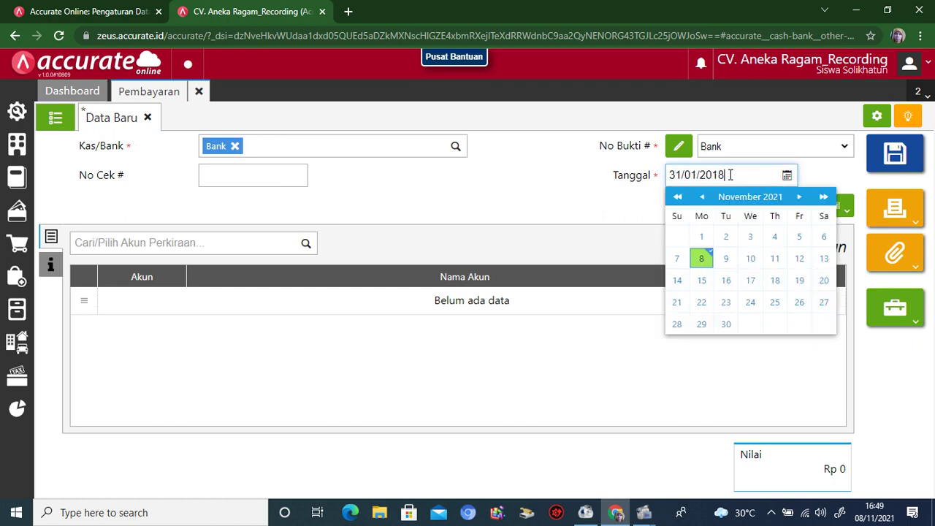
Add the Beban Listrik, Air & Telepon account to the payment details with a value of Rp 1.780.000
{"action": "left_click", "coordinate": [304, 244]}
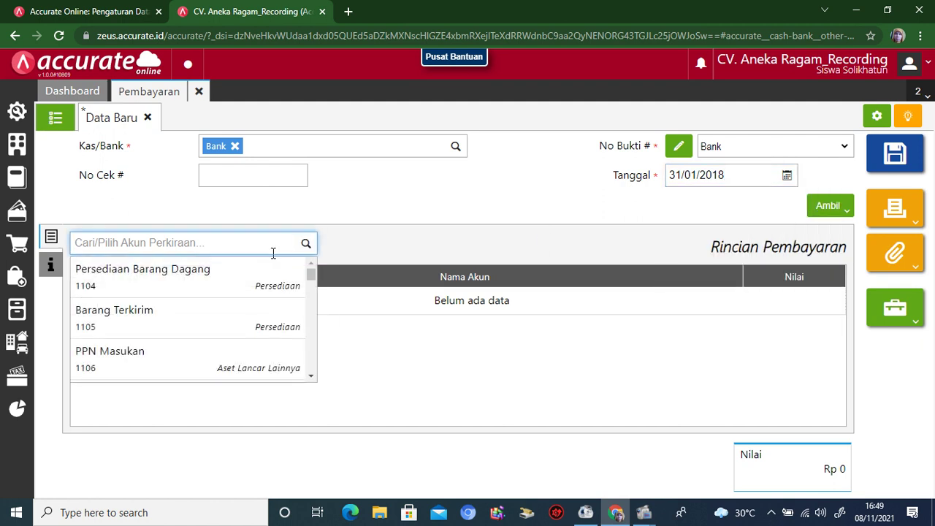
{"action": "type", "text": "listr"}
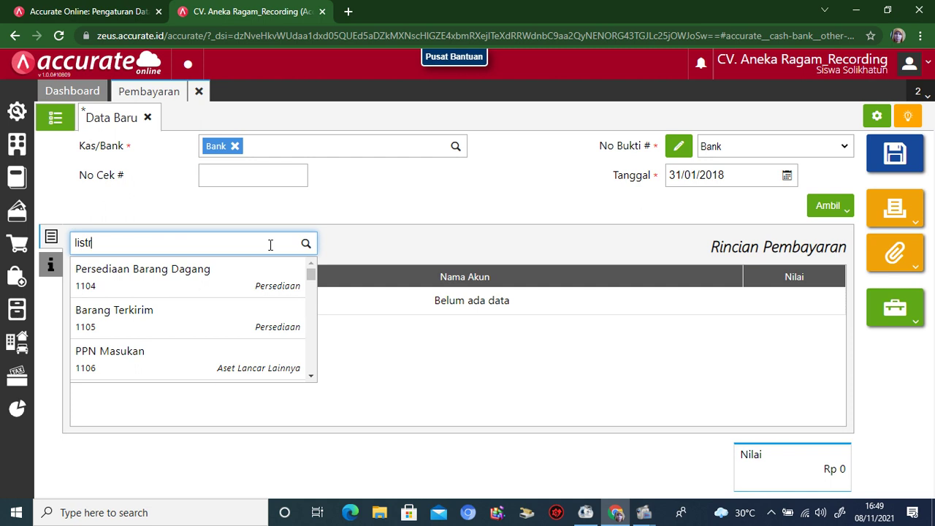
{"action": "left_click", "coordinate": [259, 271]}
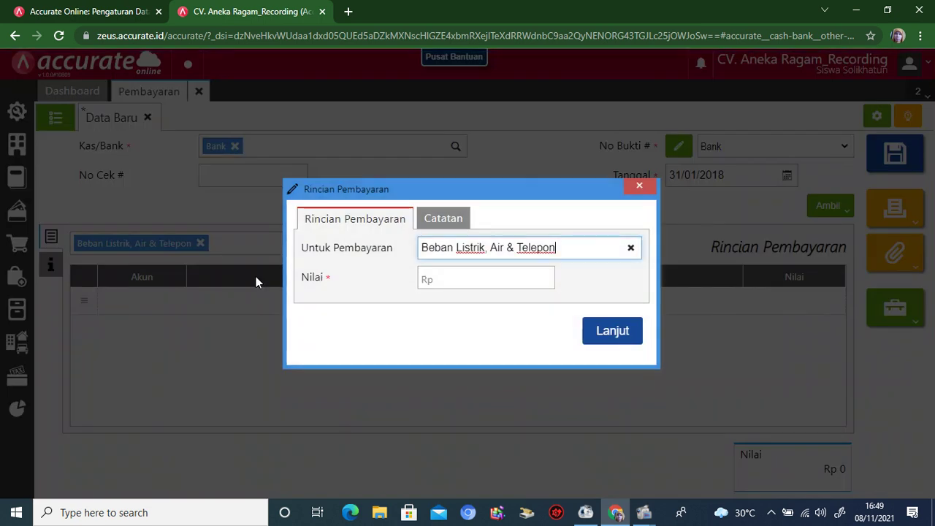
{"action": "left_click", "coordinate": [476, 276]}
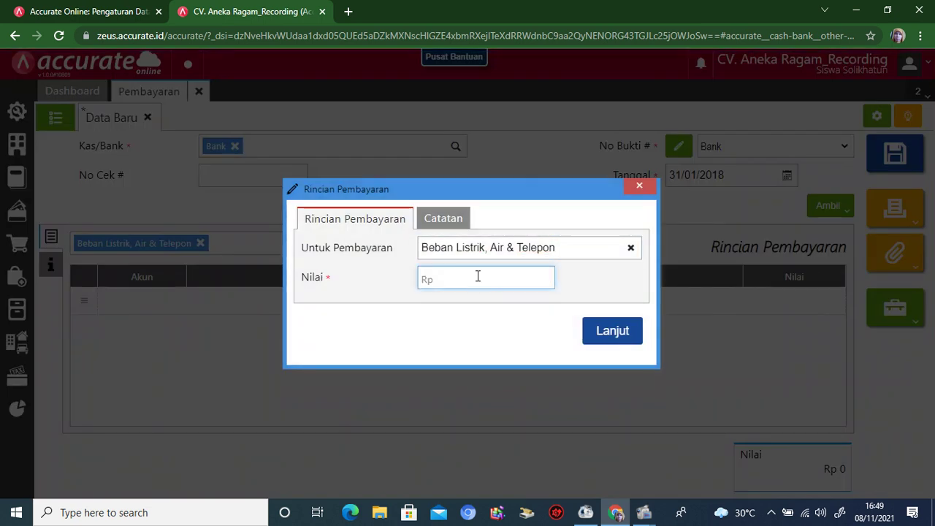
{"action": "type", "text": "1.780.000"}
{"action": "left_click", "coordinate": [615, 333]}
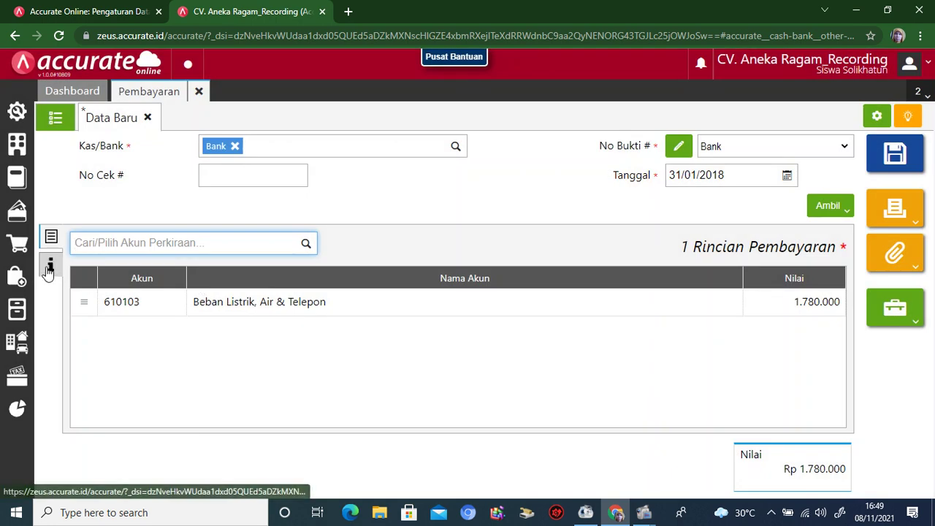
Enter "Pembayaran listrik, air & telepon" as the payment's note and "PAM, PLN, Telkom" as its recipient
{"action": "left_click", "coordinate": [50, 272]}
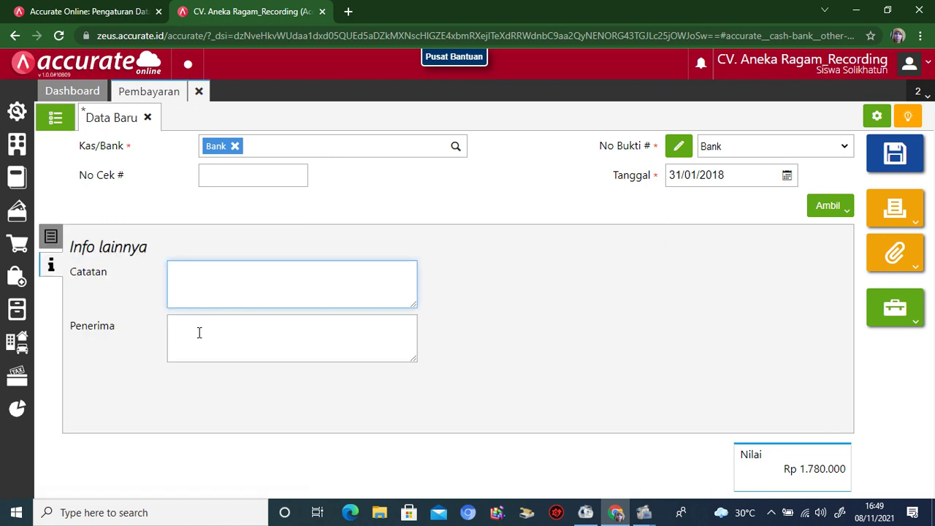
{"action": "type", "text": "Pembayaran "}
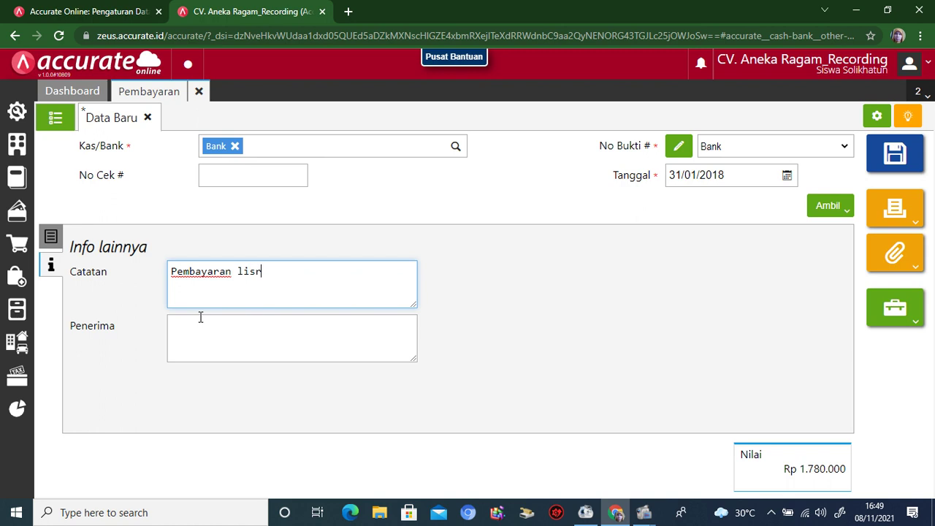
{"action": "type", "text": "listrik, air & "}
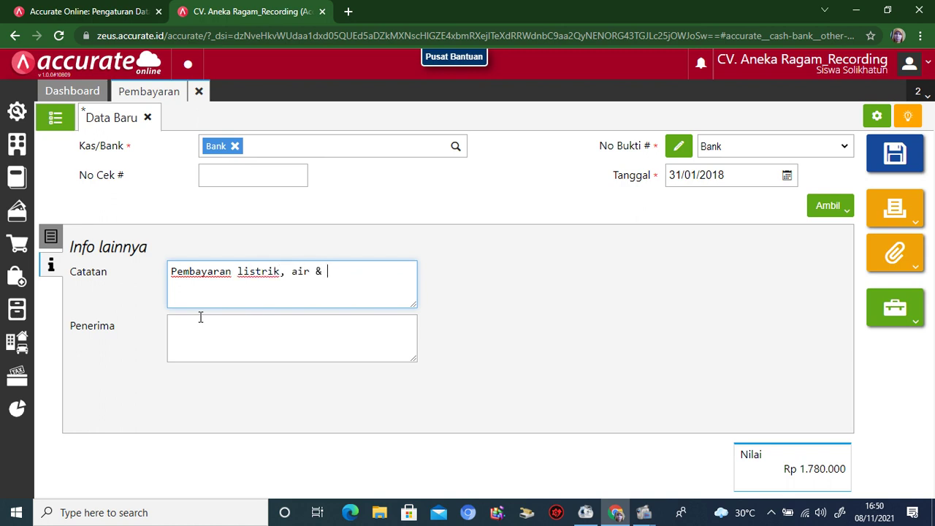
{"action": "type", "text": "telepon"}
{"action": "left_click", "coordinate": [216, 325]}
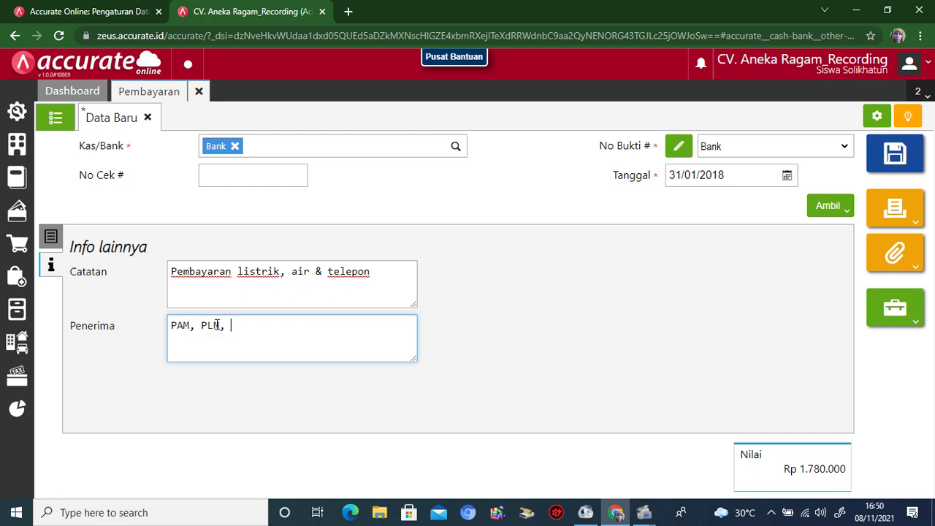
{"action": "type", "text": "PAM, PLN, Telkom"}
{"action": "left_click", "coordinate": [566, 336]}
Save the utilities payment by previewing its printout, and close the preview and the payment module
{"action": "mouse_move", "coordinate": [898, 215]}
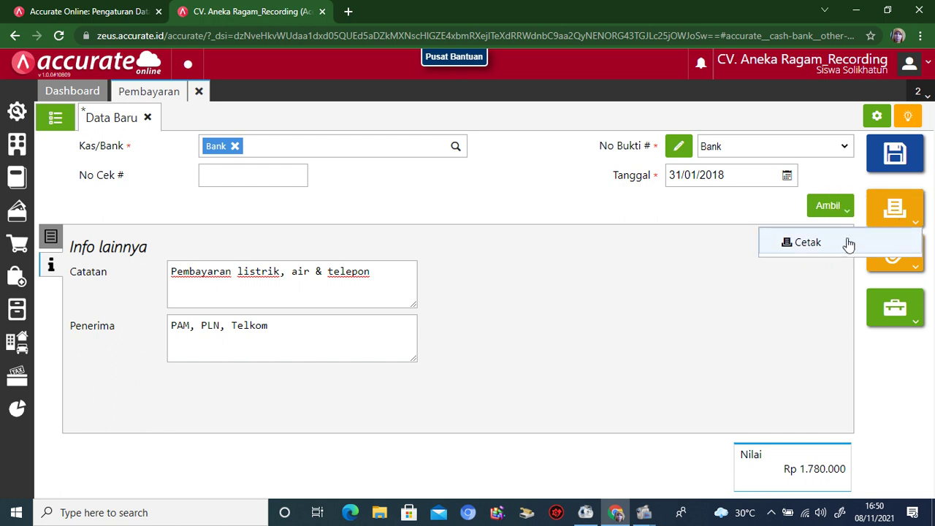
{"action": "left_click", "coordinate": [840, 241]}
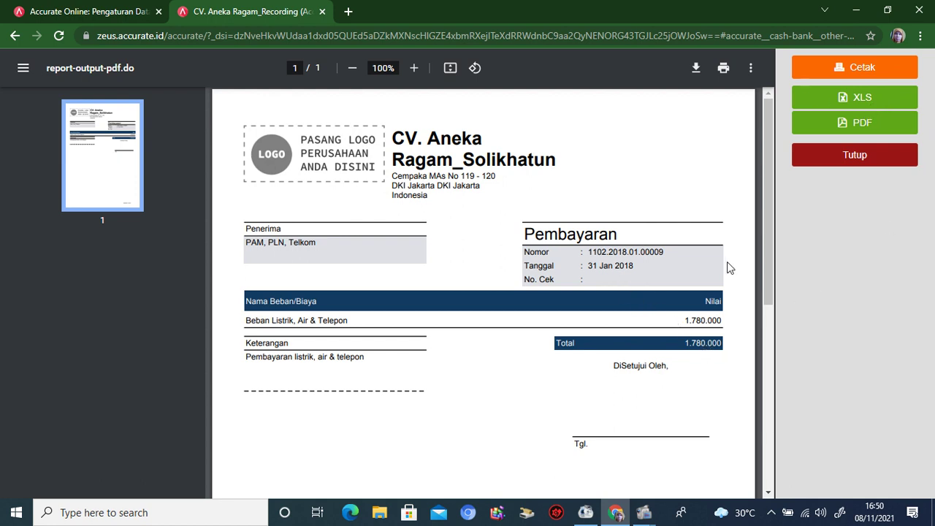
{"action": "left_click", "coordinate": [825, 157]}
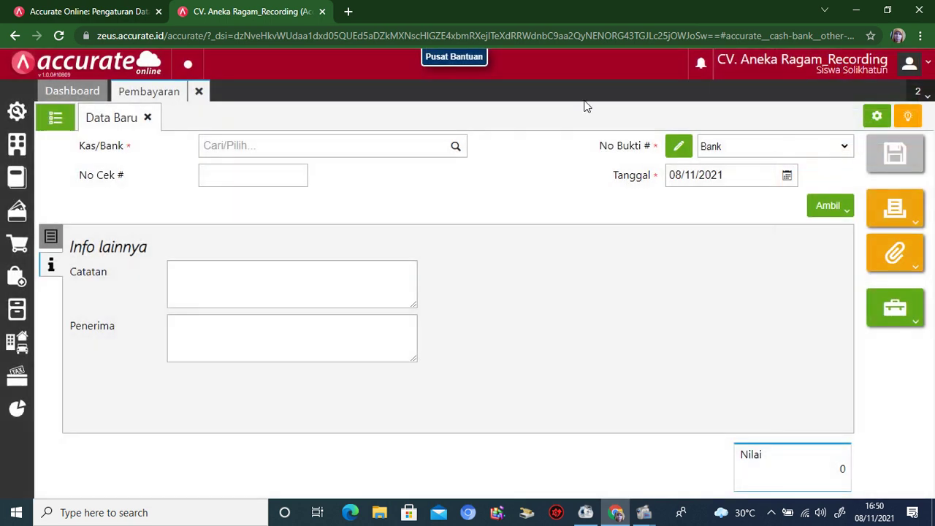
{"action": "left_click", "coordinate": [199, 92]}
{"action": "left_click", "coordinate": [199, 92]}
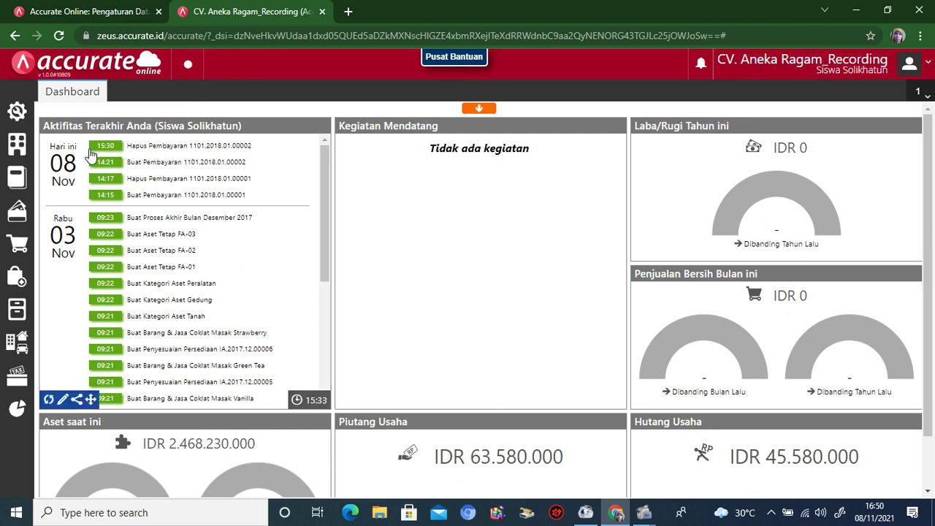
Run and save the month-end process (Proses Akhir Bulan) for Januari 2018
{"action": "left_click", "coordinate": [16, 144]}
{"action": "left_click", "coordinate": [350, 286]}
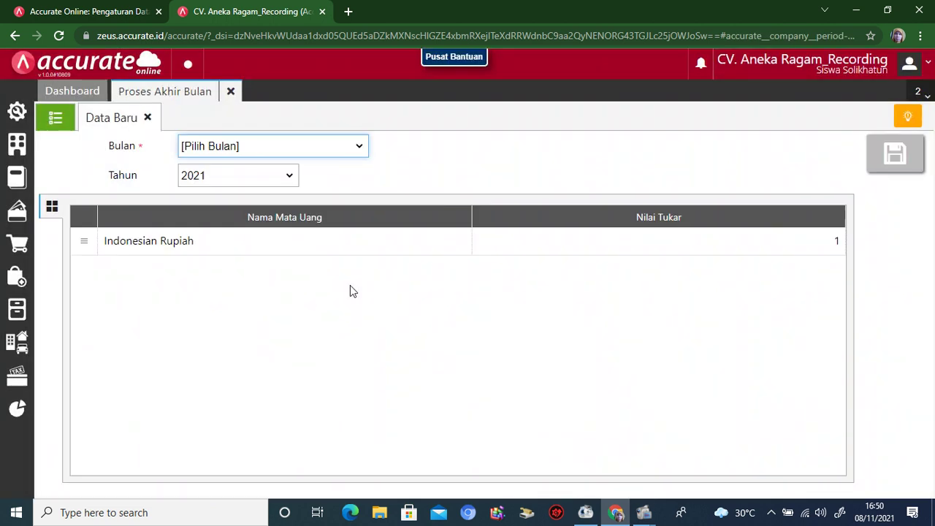
{"action": "left_click", "coordinate": [359, 149]}
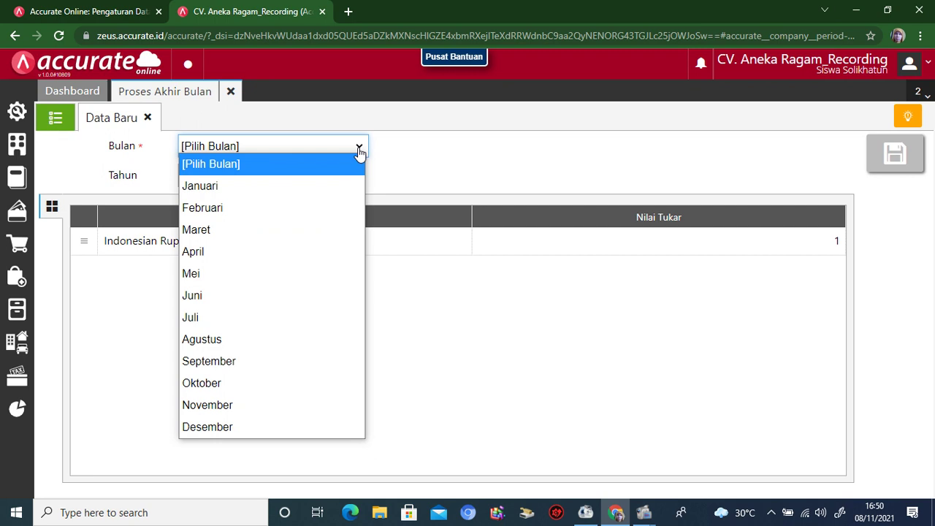
{"action": "left_click", "coordinate": [295, 184]}
{"action": "left_click", "coordinate": [218, 179]}
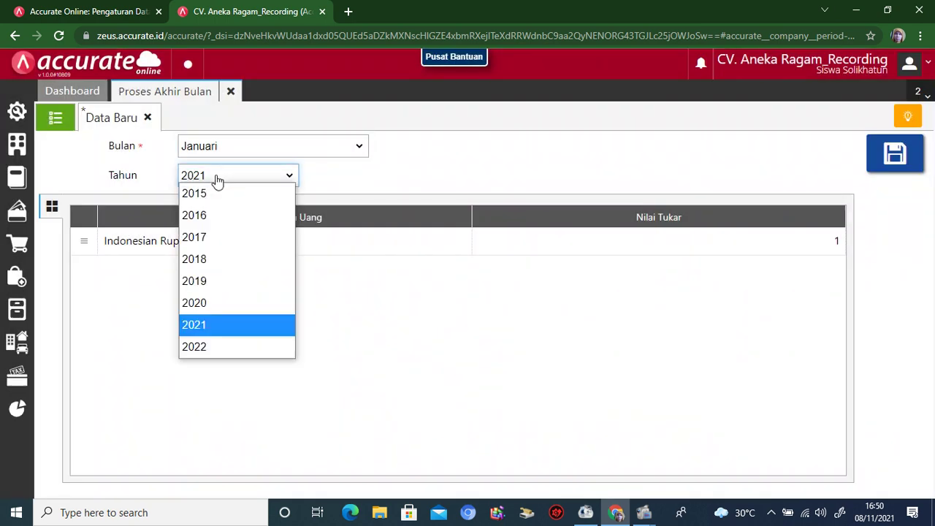
{"action": "left_click", "coordinate": [207, 175]}
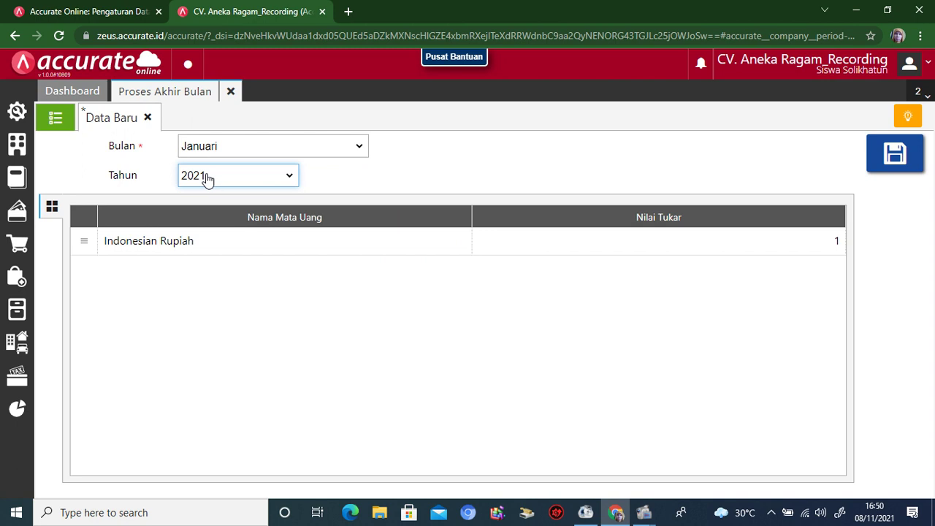
{"action": "left_click", "coordinate": [290, 177]}
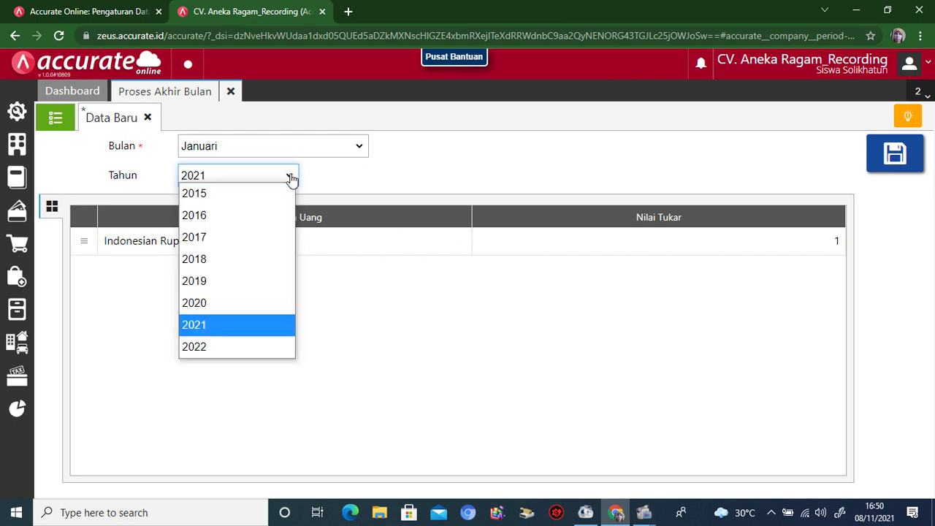
{"action": "left_click", "coordinate": [256, 259]}
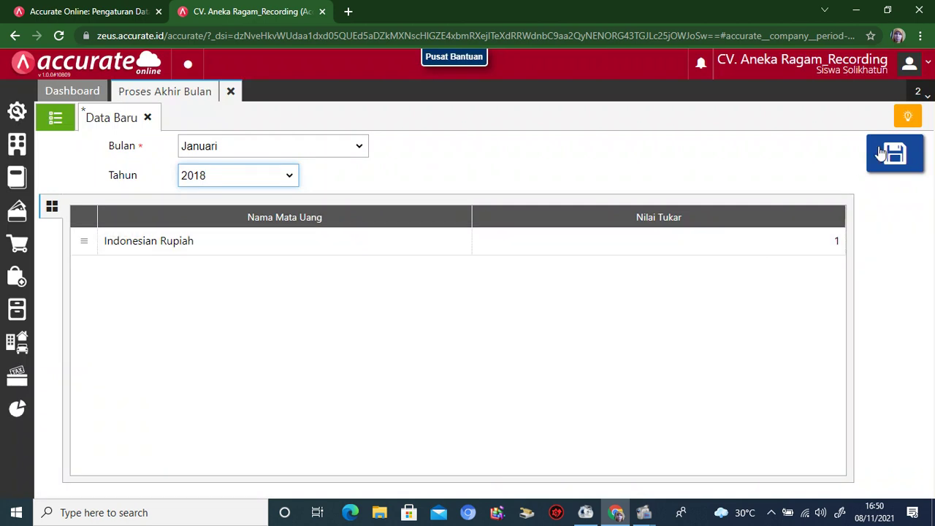
{"action": "left_click", "coordinate": [896, 155]}
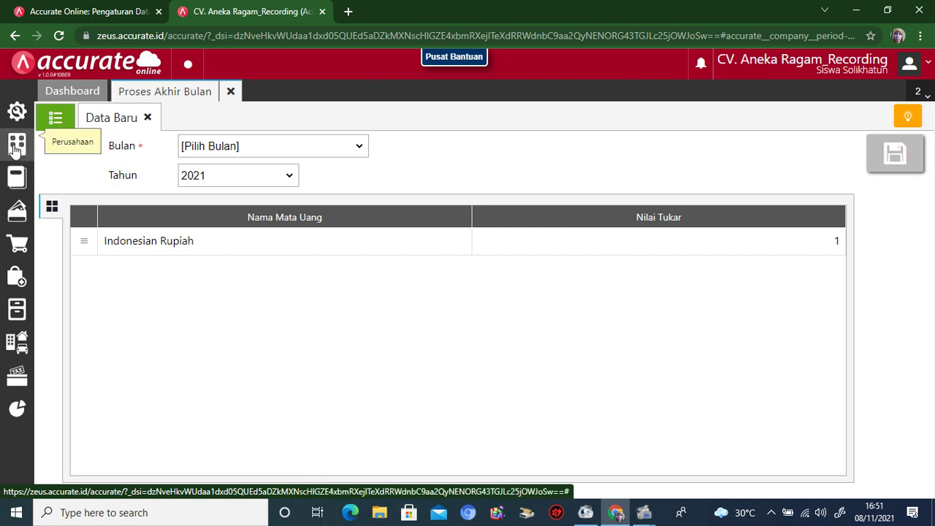
Display the Keseluruhan Jurnal report from the Buku Besar category for 01/01/2018 to 31/01/2018
{"action": "left_click", "coordinate": [18, 411]}
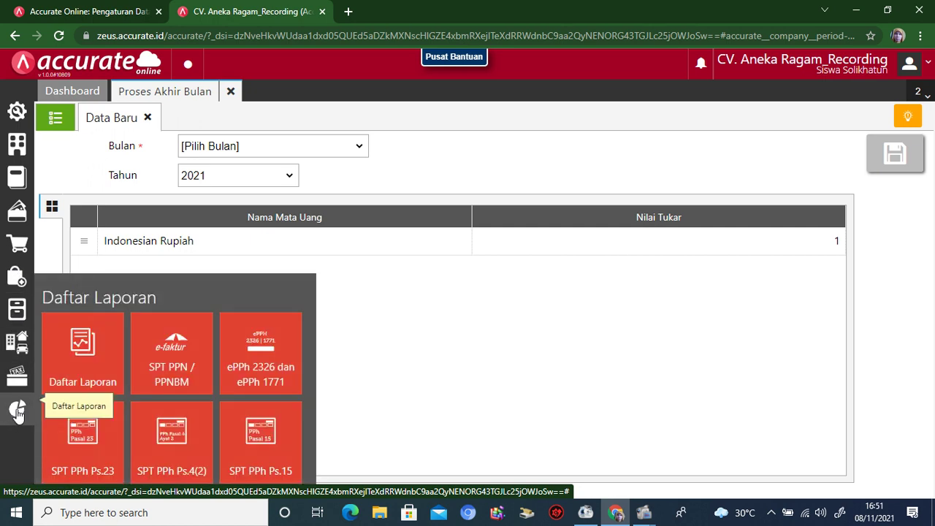
{"action": "left_click", "coordinate": [75, 361]}
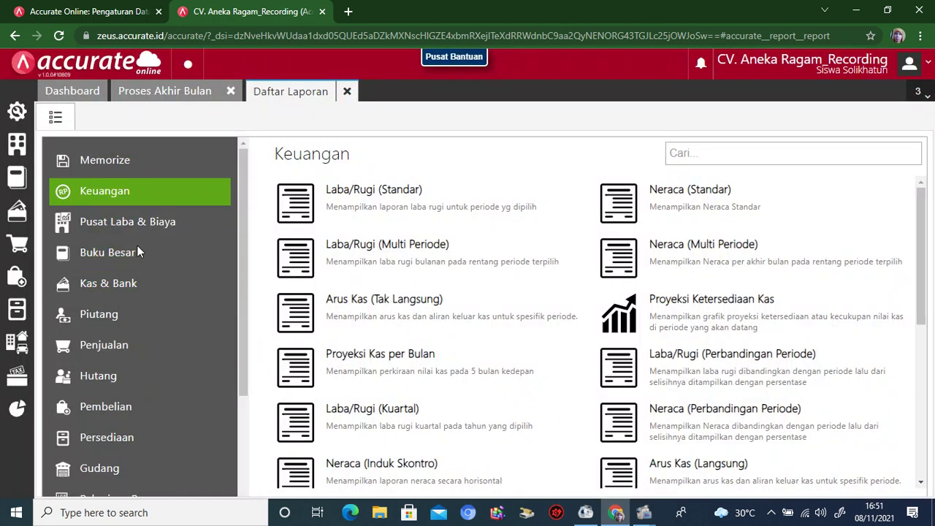
{"action": "left_click", "coordinate": [121, 255]}
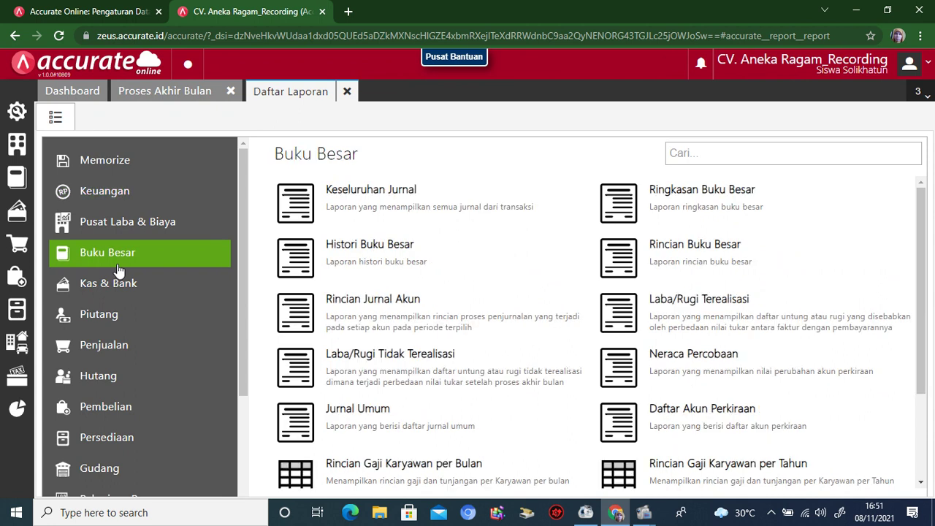
{"action": "left_click", "coordinate": [379, 211]}
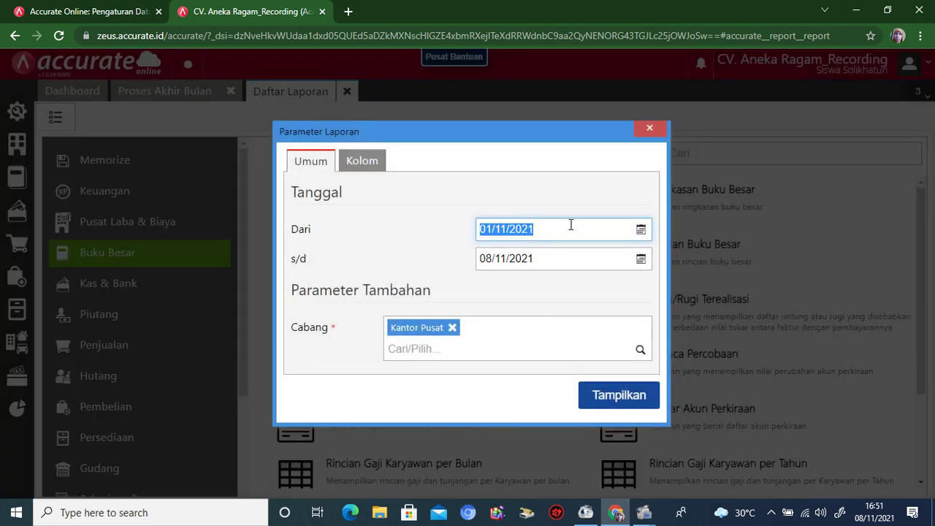
{"action": "type", "text": "01/01/2018"}
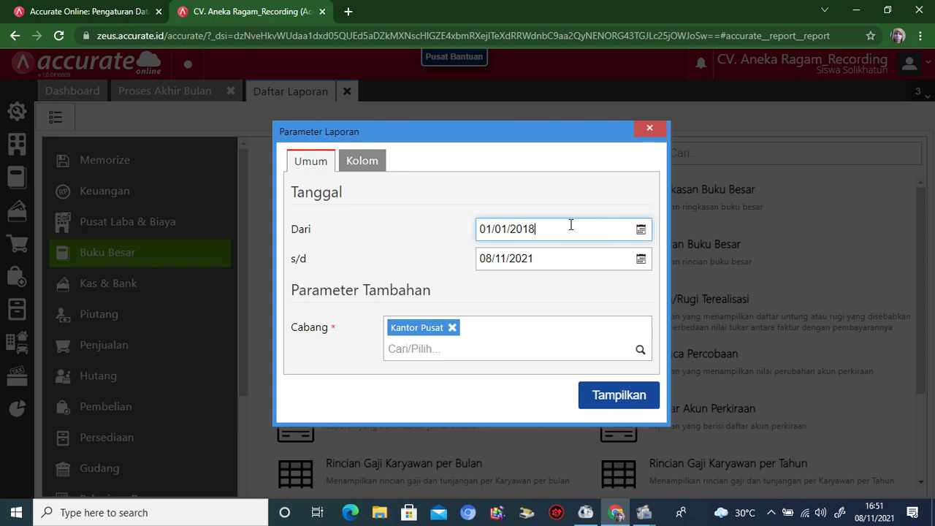
{"action": "left_click", "coordinate": [570, 260]}
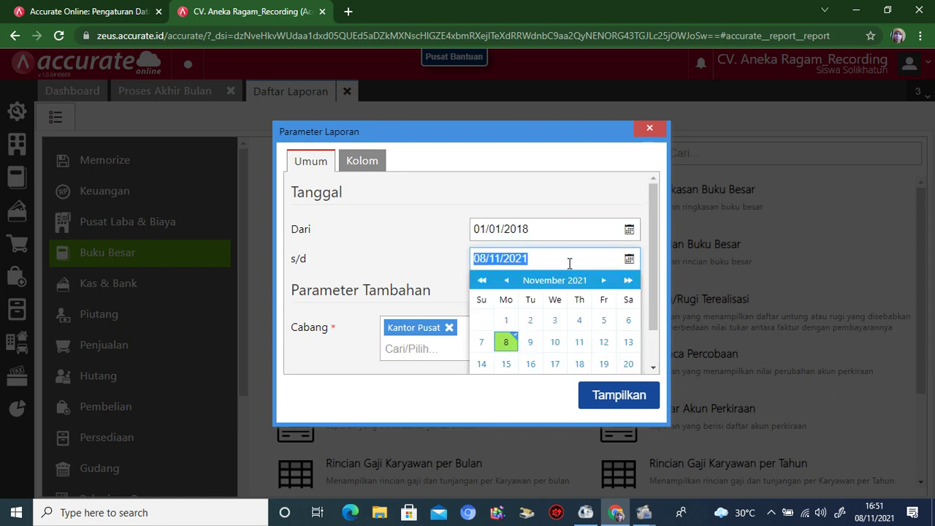
{"action": "type", "text": "310"}
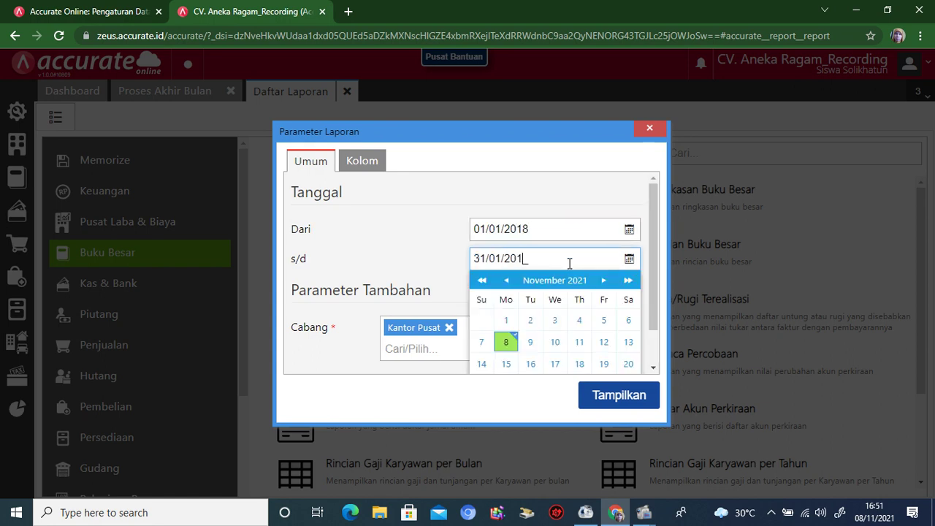
{"action": "left_click", "coordinate": [640, 398]}
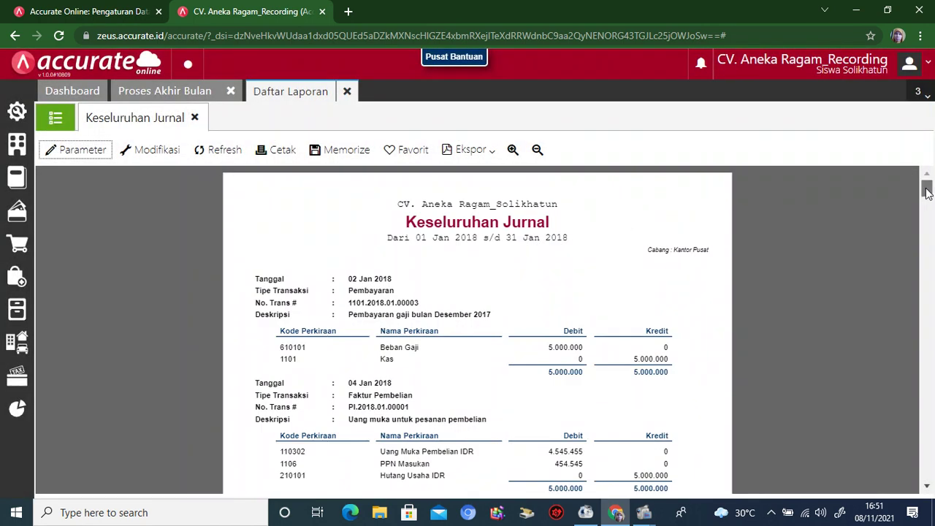
Review the all-journals report through to the month-end depreciation entry on its last page, and close the report list and month-end module
{"action": "left_click_drag", "start_coordinate": [926, 191], "coordinate": [926, 193]}
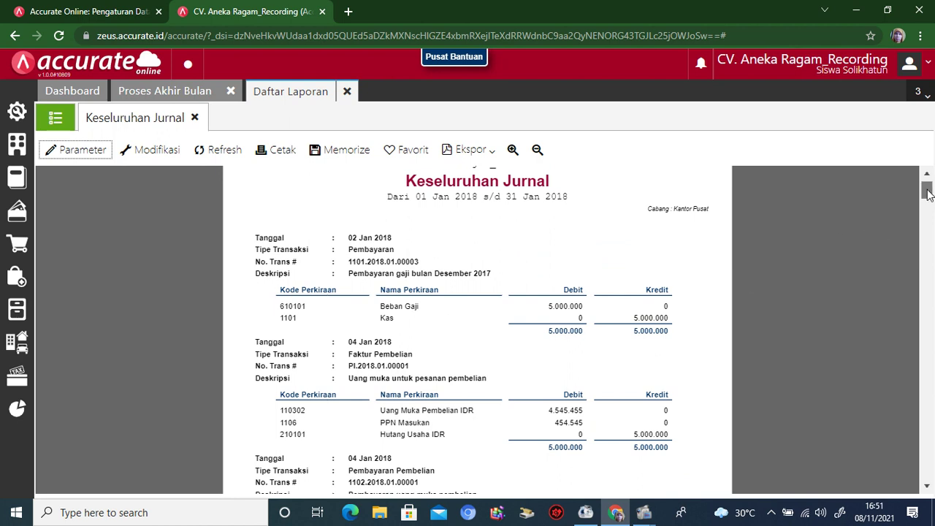
{"action": "left_click_drag", "start_coordinate": [928, 191], "coordinate": [922, 436]}
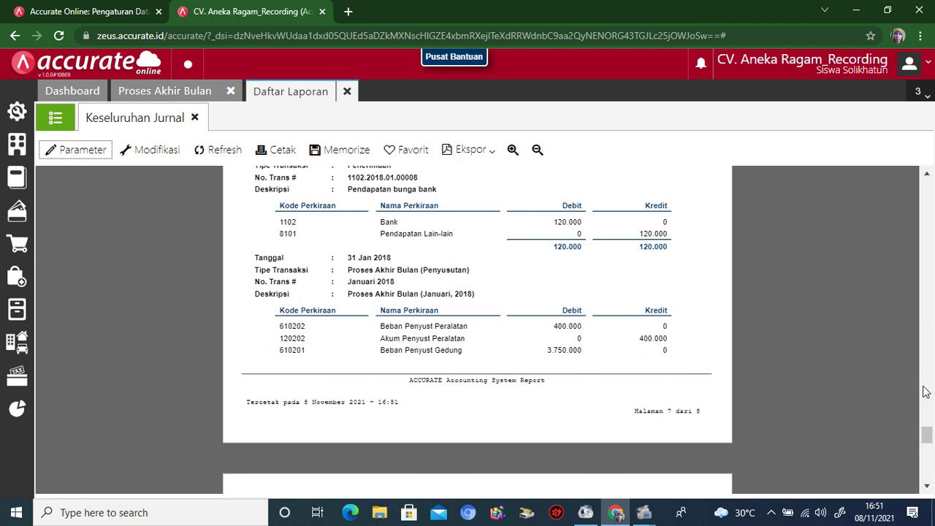
{"action": "left_click_drag", "start_coordinate": [927, 436], "coordinate": [928, 454]}
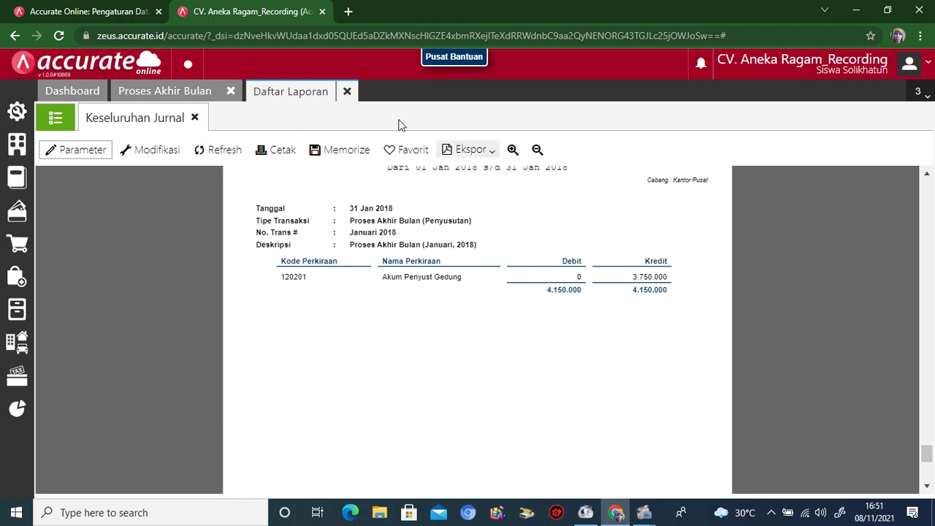
{"action": "left_click", "coordinate": [350, 97]}
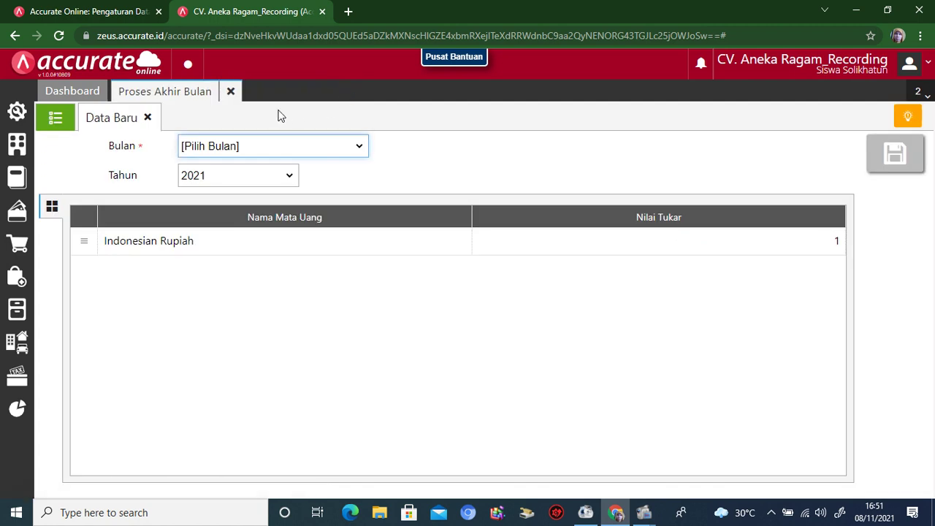
{"action": "left_click", "coordinate": [230, 91]}
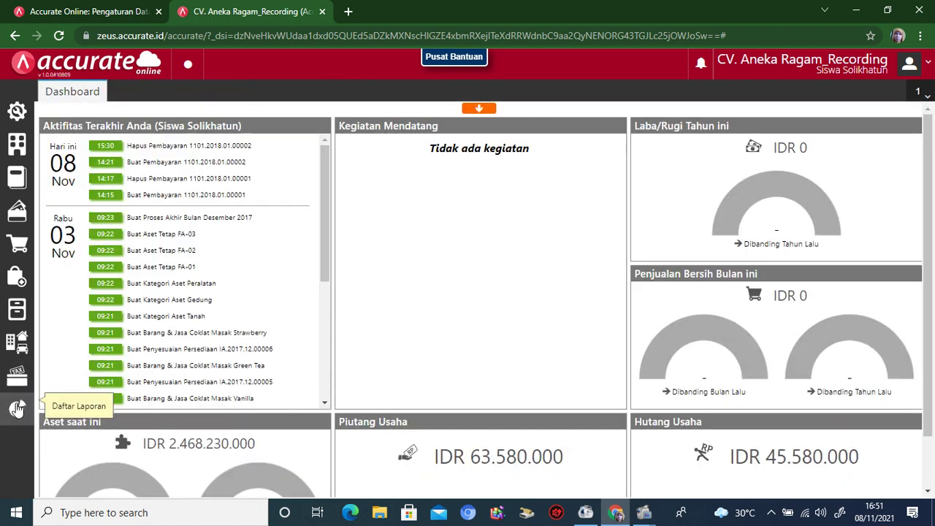
Display the Laba/Rugi (Standar) report for 01/01/2018 to 31/01/2018, including accounts with zero balances
{"action": "left_click", "coordinate": [16, 409]}
{"action": "left_click", "coordinate": [77, 356]}
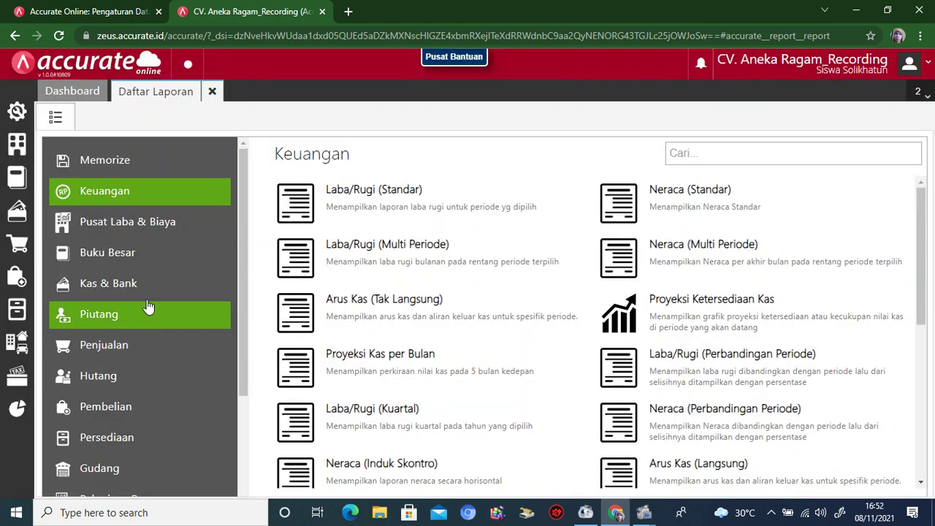
{"action": "left_click", "coordinate": [382, 201]}
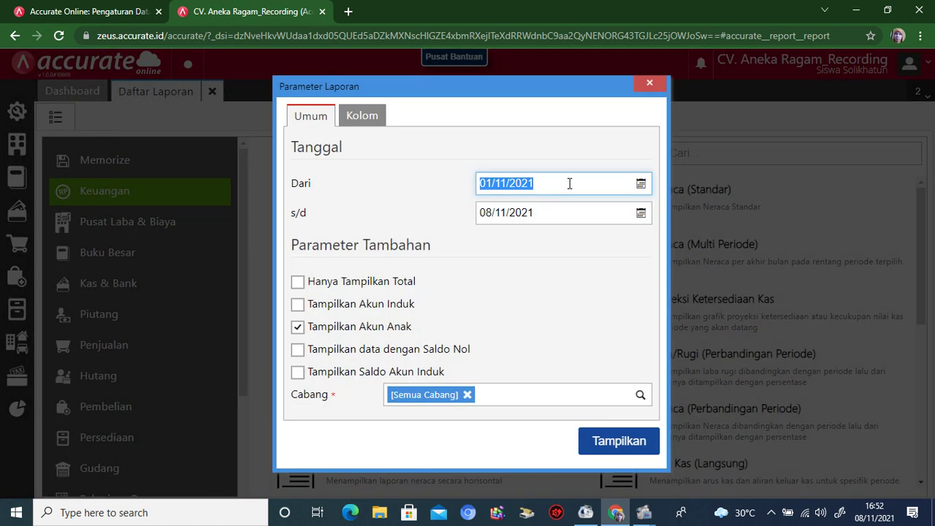
{"action": "type", "text": "010"}
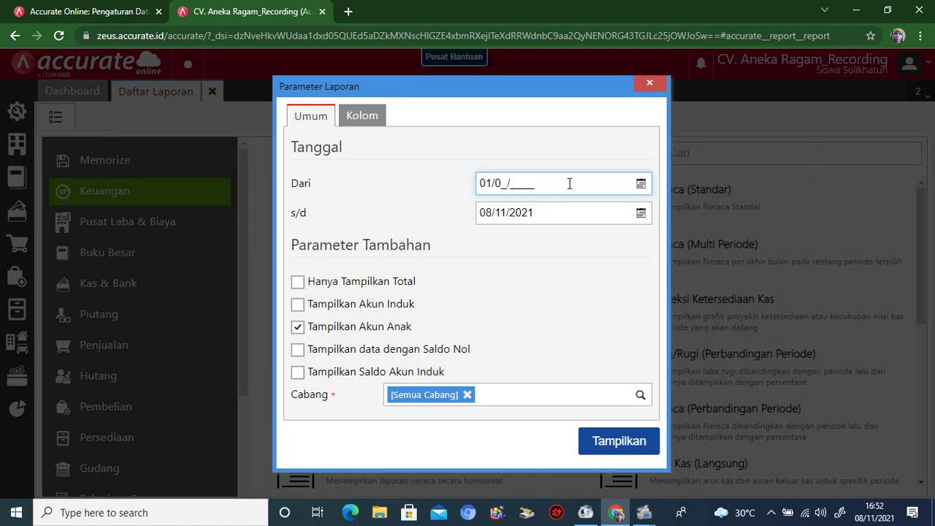
{"action": "left_click", "coordinate": [560, 213]}
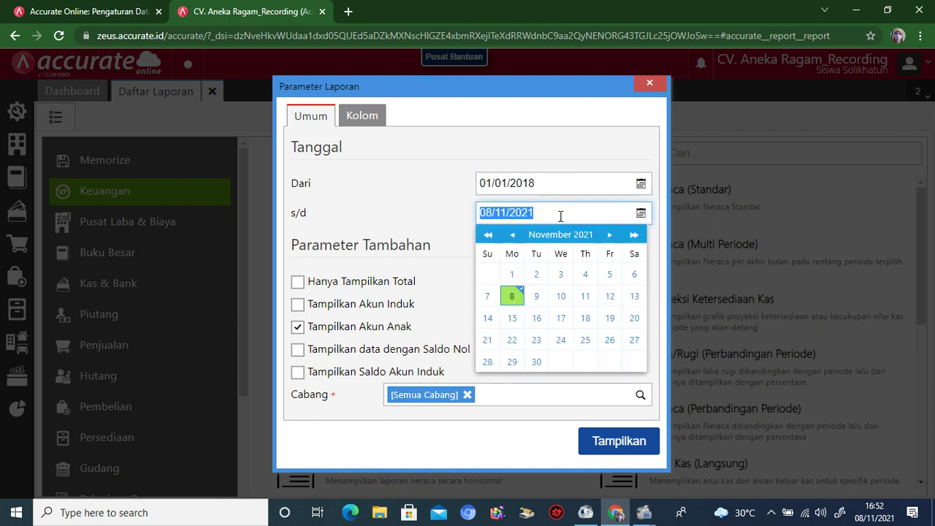
{"action": "type", "text": "31/"}
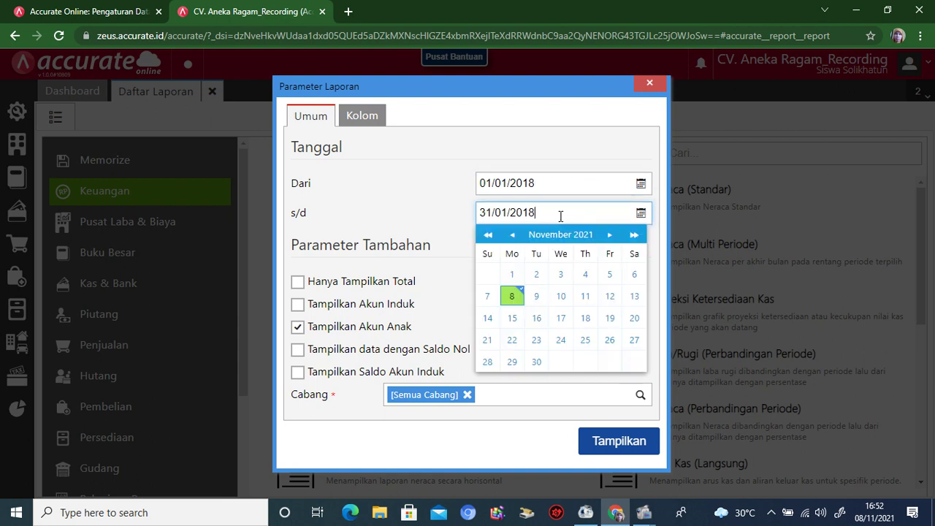
{"action": "left_click", "coordinate": [422, 348]}
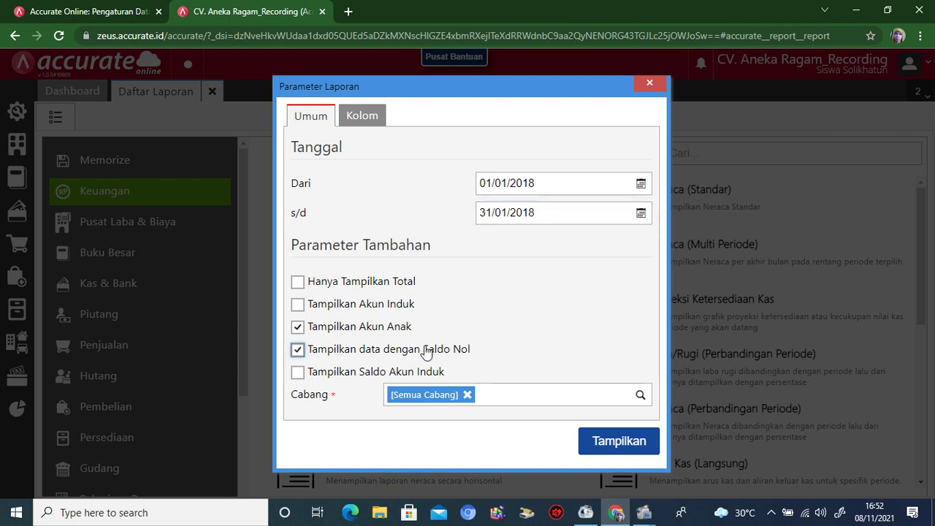
{"action": "left_click", "coordinate": [627, 443]}
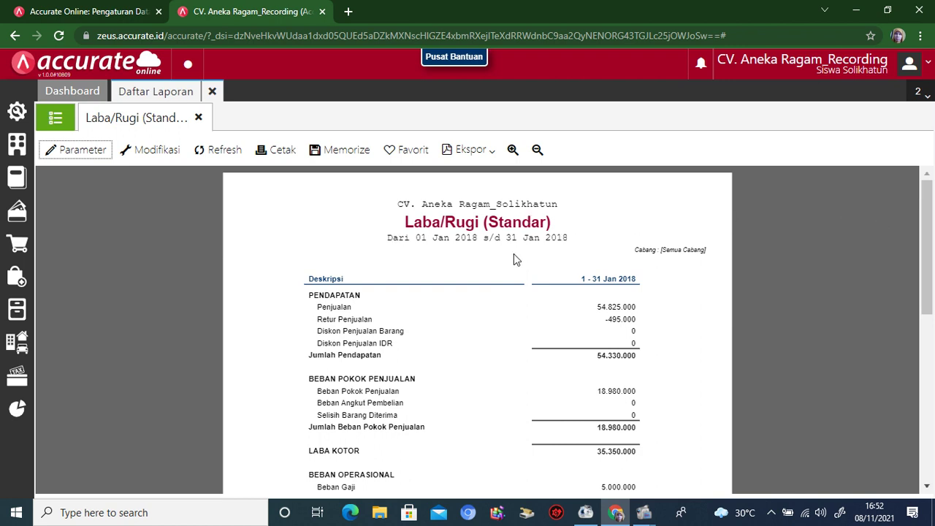
Review the profit and loss report down to net profit, export it as PDF, and close the report list
{"action": "left_click_drag", "start_coordinate": [931, 203], "coordinate": [926, 373]}
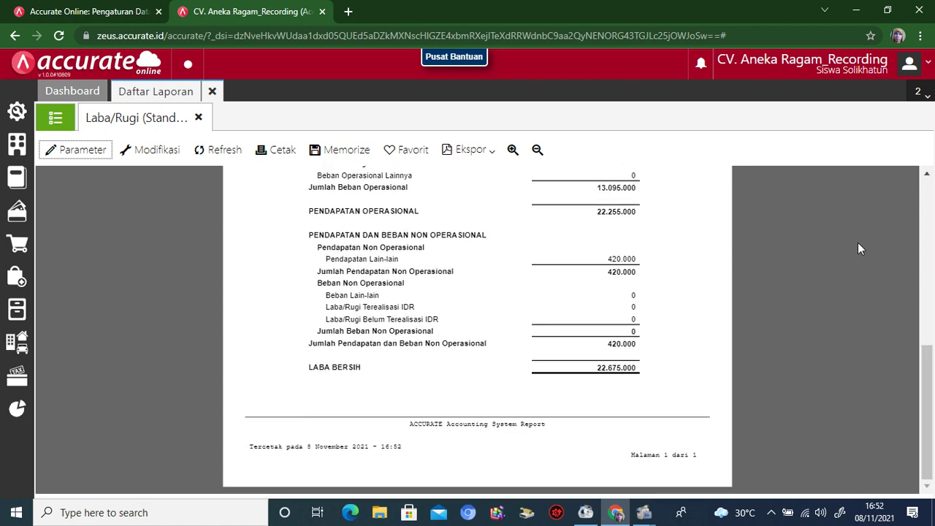
{"action": "left_click_drag", "start_coordinate": [926, 398], "coordinate": [933, 213]}
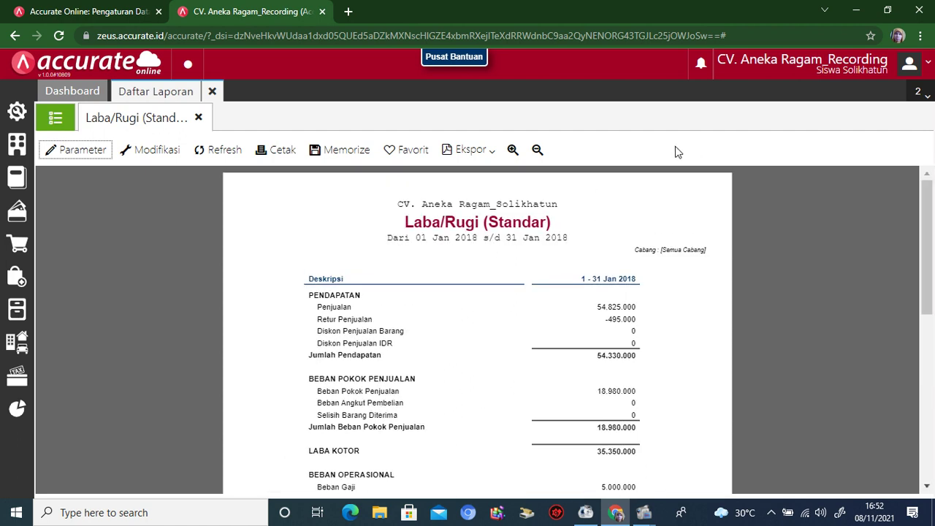
{"action": "left_click", "coordinate": [493, 155]}
{"action": "left_click", "coordinate": [485, 175]}
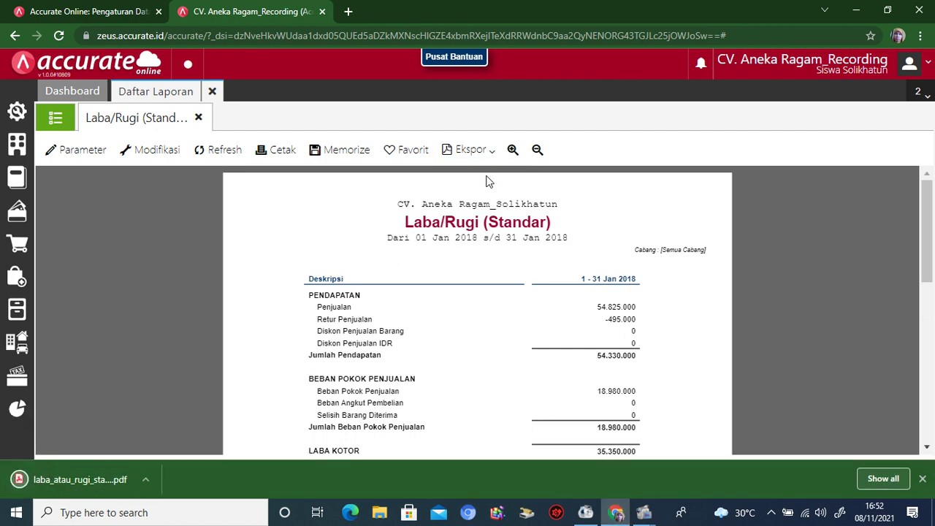
{"action": "left_click", "coordinate": [212, 93]}
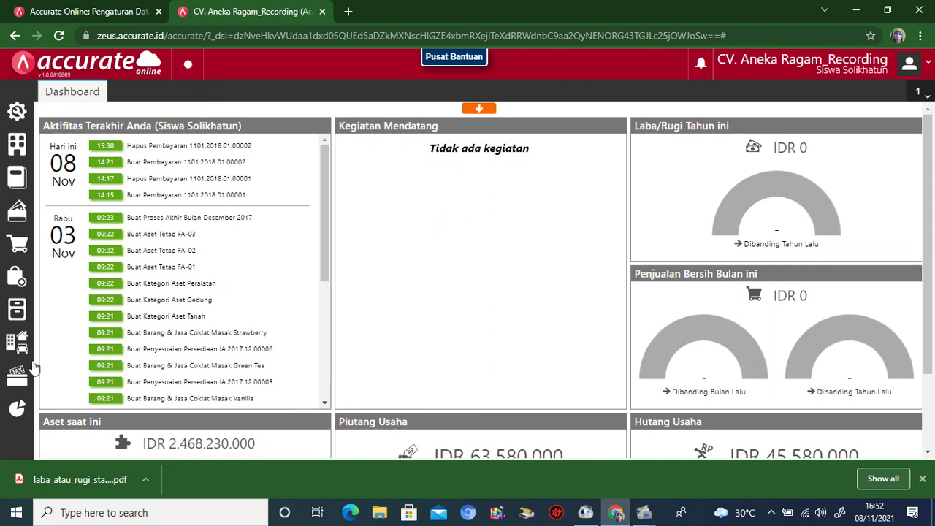
Choose the Neraca (Multi Periode) report from the Keuangan category and set its starting period to Desember 2017
{"action": "left_click", "coordinate": [18, 409]}
{"action": "left_click", "coordinate": [56, 317]}
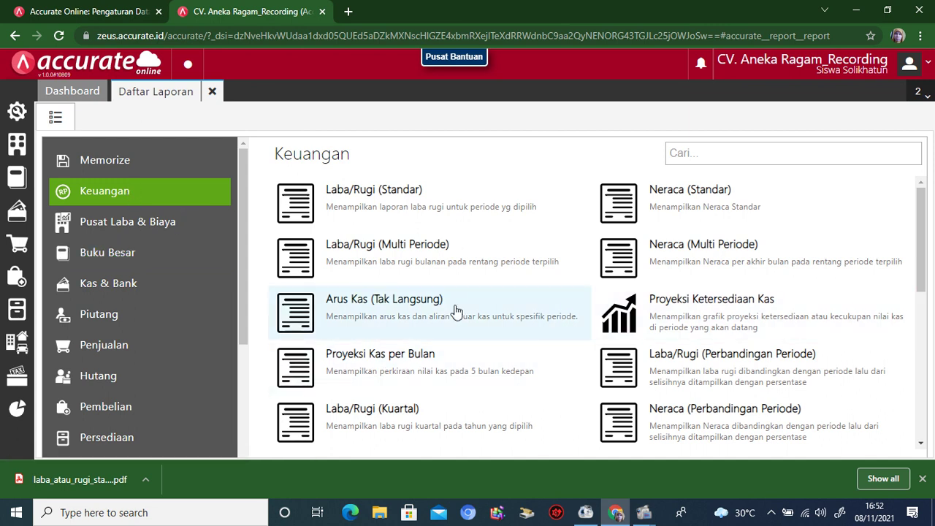
{"action": "mouse_move", "coordinate": [914, 213]}
{"action": "left_mouse_down"}
{"action": "mouse_move", "coordinate": [915, 270]}
{"action": "mouse_move", "coordinate": [915, 211]}
{"action": "left_mouse_up"}
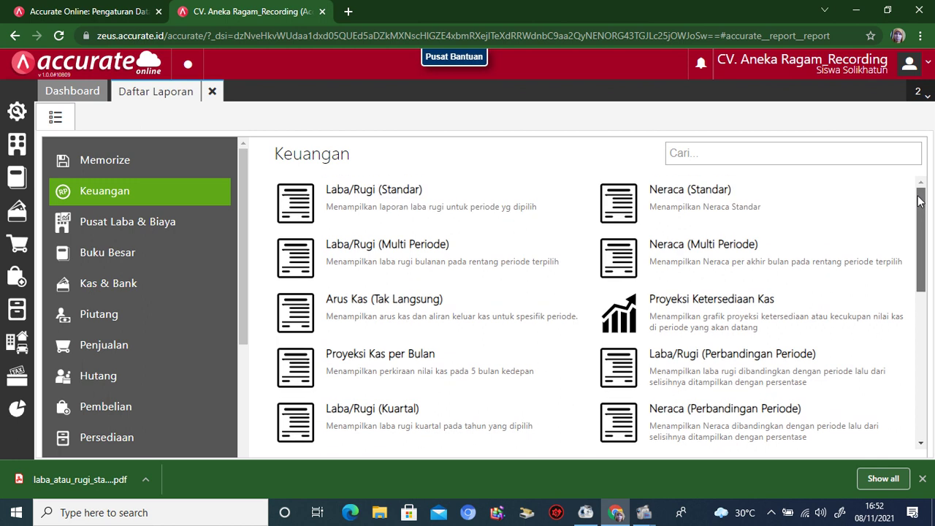
{"action": "left_click", "coordinate": [776, 259]}
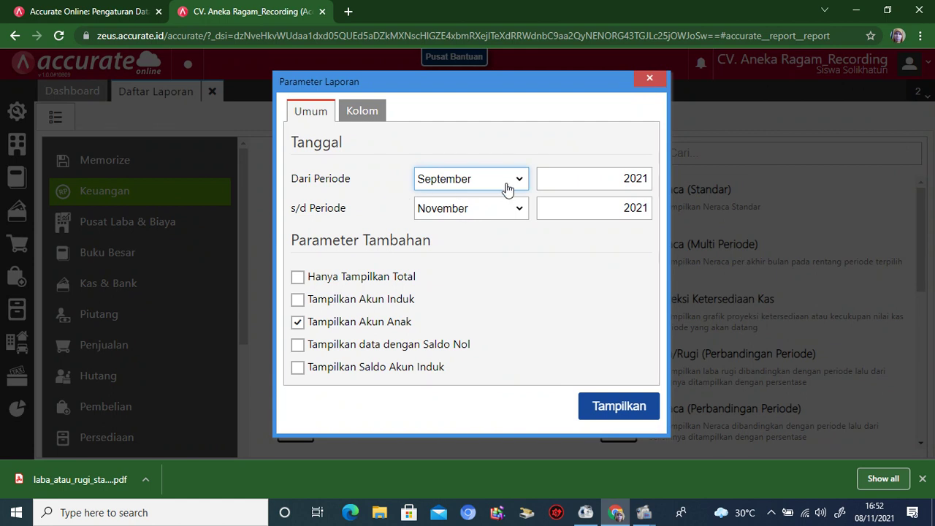
{"action": "left_click", "coordinate": [520, 179]}
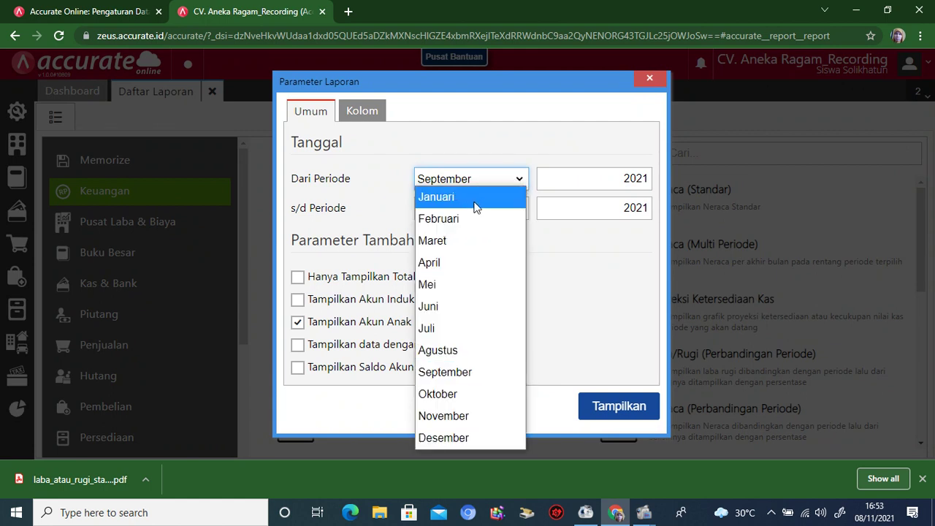
{"action": "left_click", "coordinate": [461, 438]}
{"action": "left_click", "coordinate": [620, 179]}
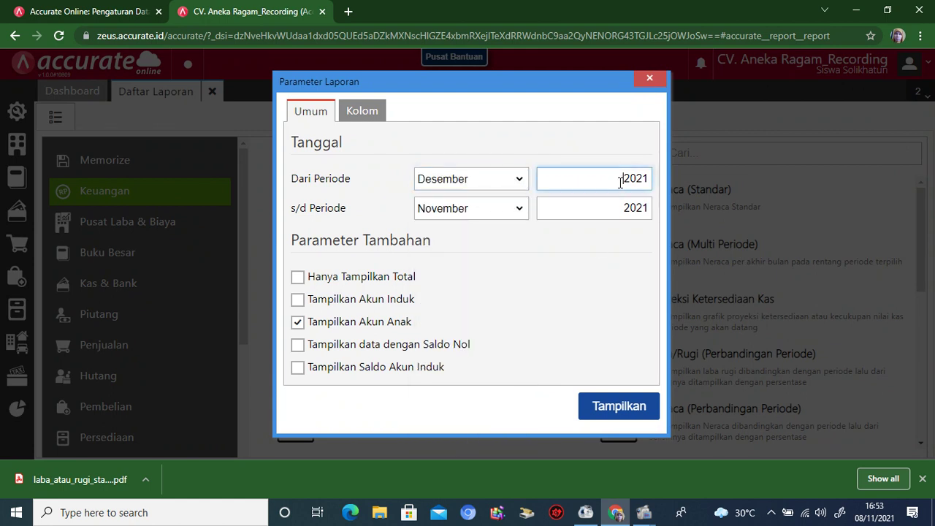
{"action": "left_click_drag", "start_coordinate": [620, 180], "coordinate": [653, 179]}
{"action": "type", "text": "2"}
Set the balance sheet's ending period to Januari 2018, include zero-balance data, and display the report
{"action": "left_click", "coordinate": [519, 212]}
{"action": "left_click", "coordinate": [439, 225]}
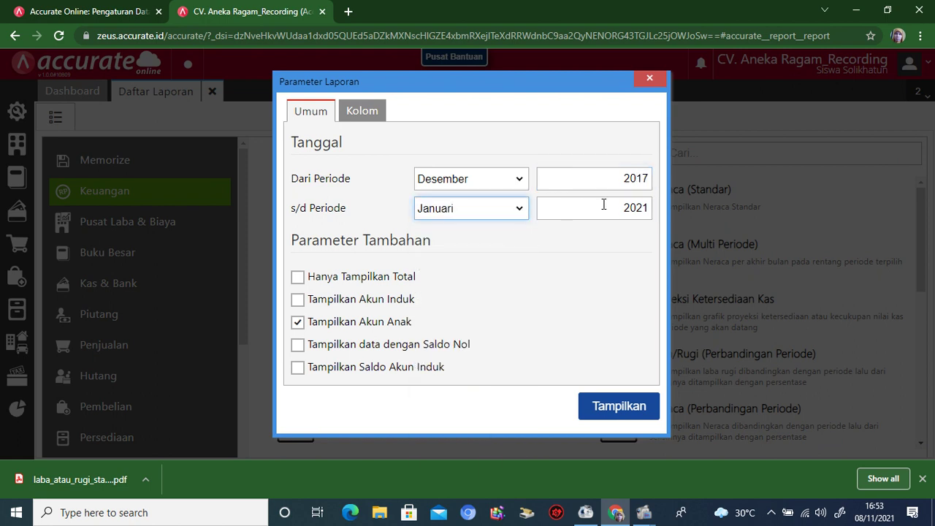
{"action": "left_click_drag", "start_coordinate": [620, 210], "coordinate": [659, 211]}
{"action": "type", "text": "20"}
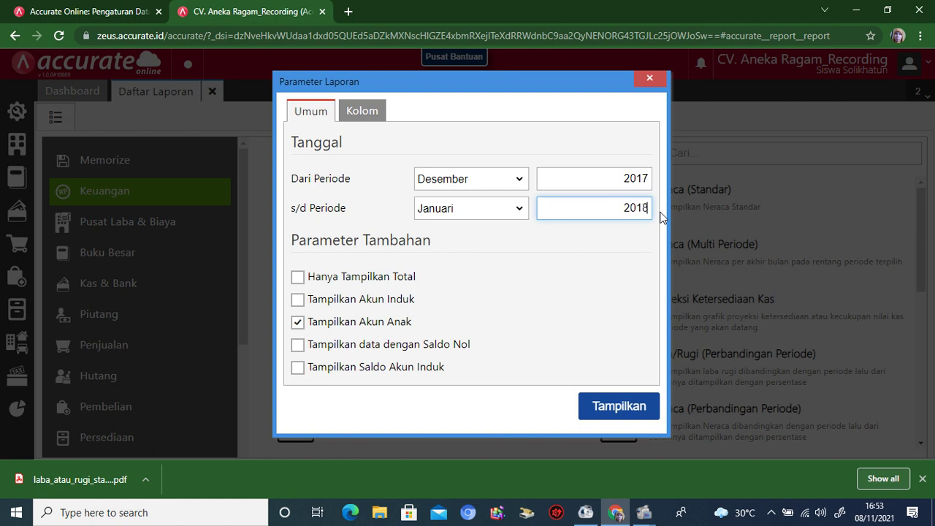
{"action": "left_click", "coordinate": [429, 346]}
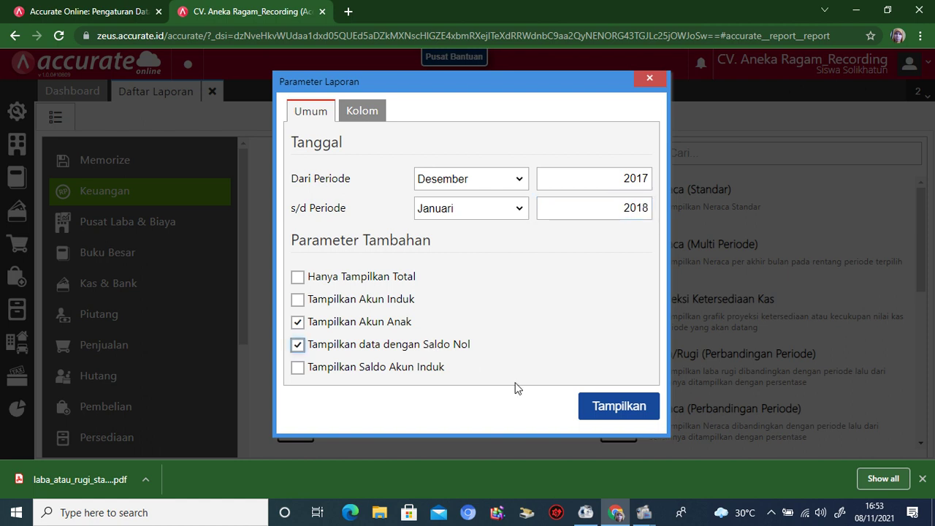
{"action": "left_click", "coordinate": [603, 406]}
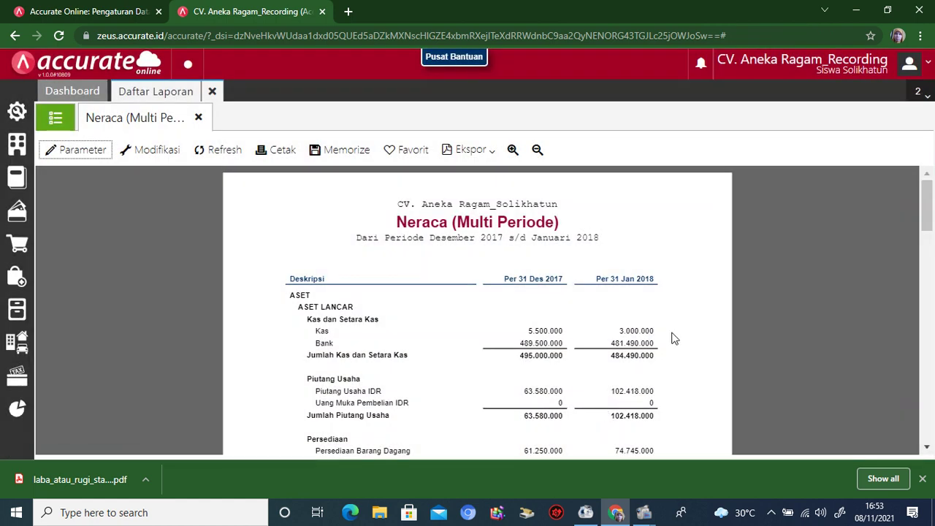
Review the multi-period balance sheet through to total liabilities and equity, and close the report list
{"action": "left_click_drag", "start_coordinate": [926, 194], "coordinate": [928, 383]}
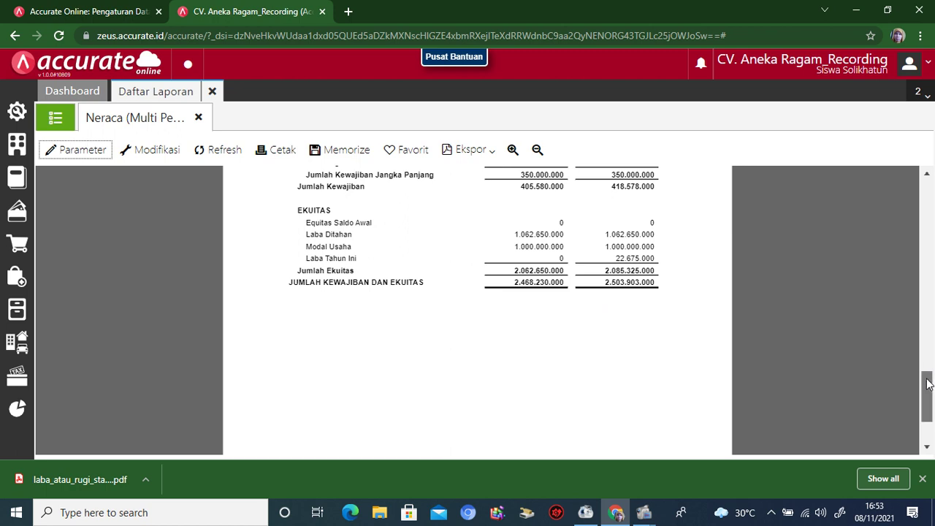
{"action": "left_click_drag", "start_coordinate": [927, 390], "coordinate": [927, 232]}
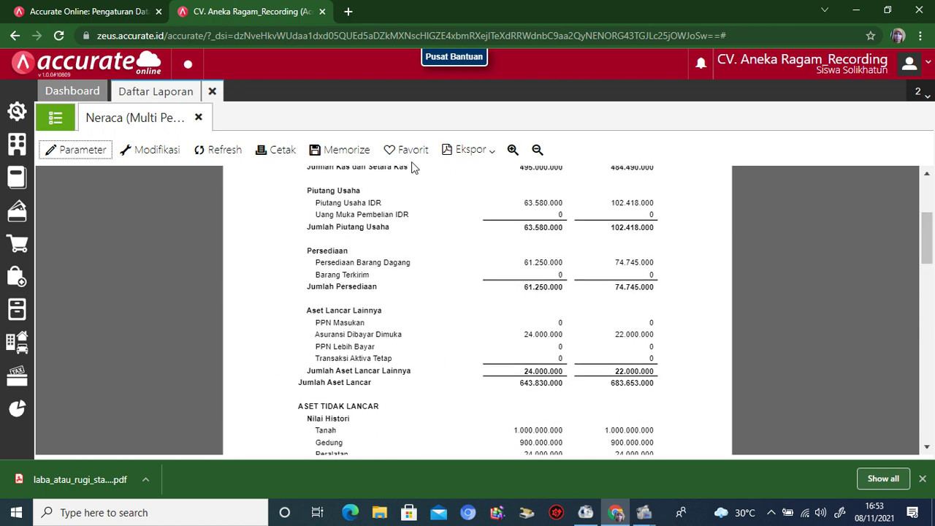
{"action": "left_click", "coordinate": [211, 90]}
Display the Neraca (Induk Skontro) report from the Keuangan category as of 31/01/2018, including zero-balance data
{"action": "mouse_move", "coordinate": [17, 407]}
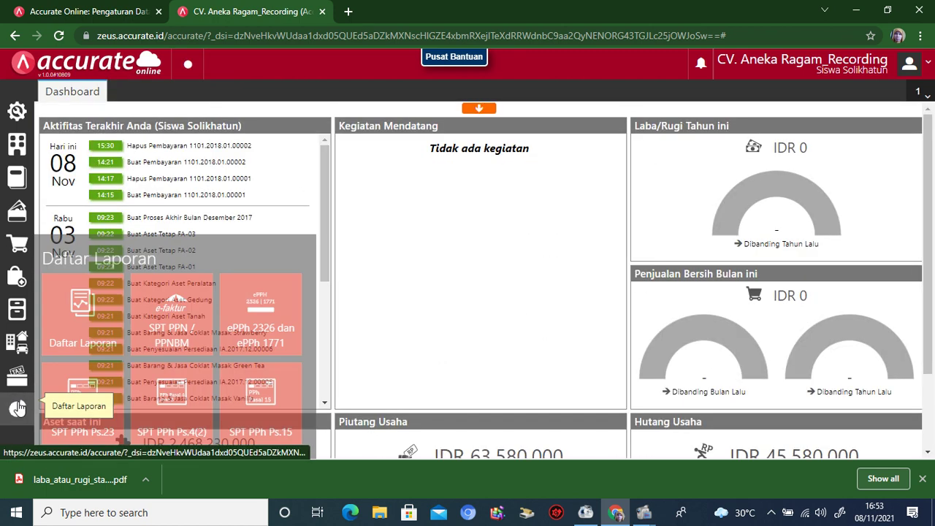
{"action": "left_click", "coordinate": [82, 335]}
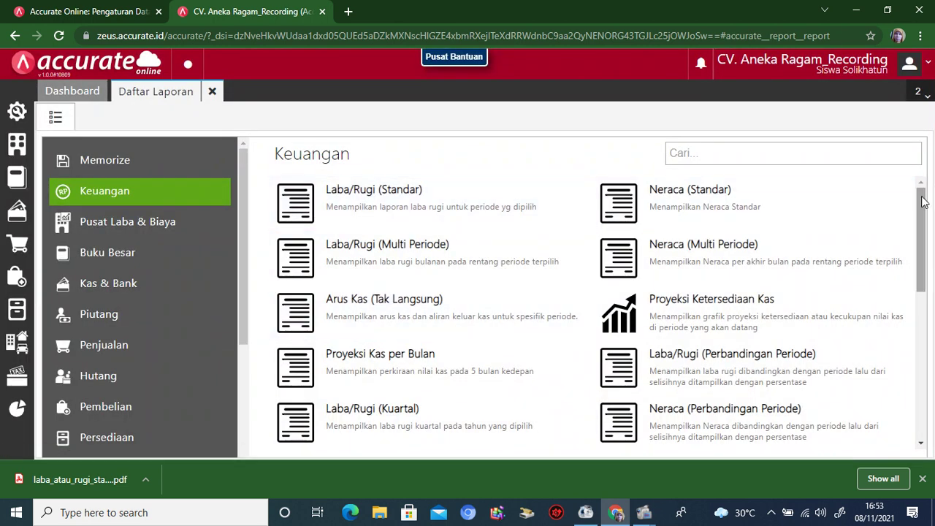
{"action": "scroll", "coordinate": [920, 233], "scroll_direction": "down", "scroll_amount": 3}
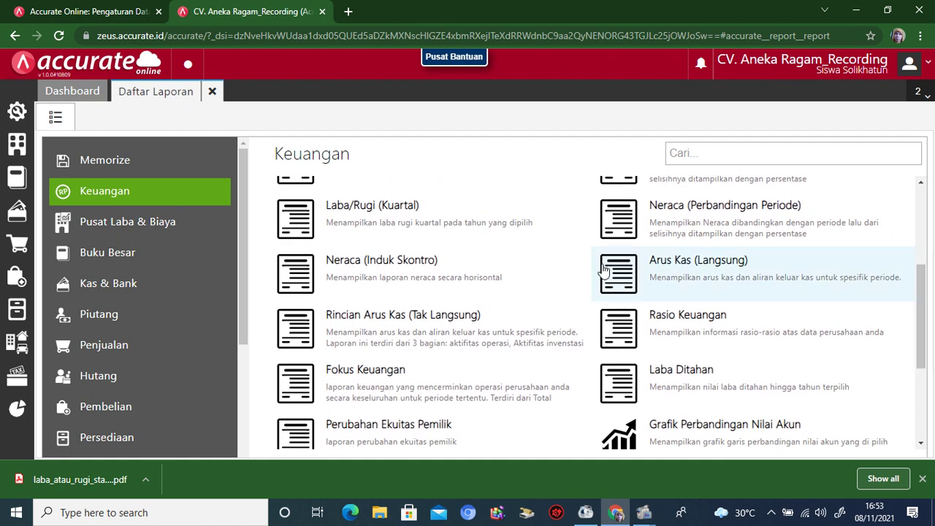
{"action": "left_click", "coordinate": [400, 264]}
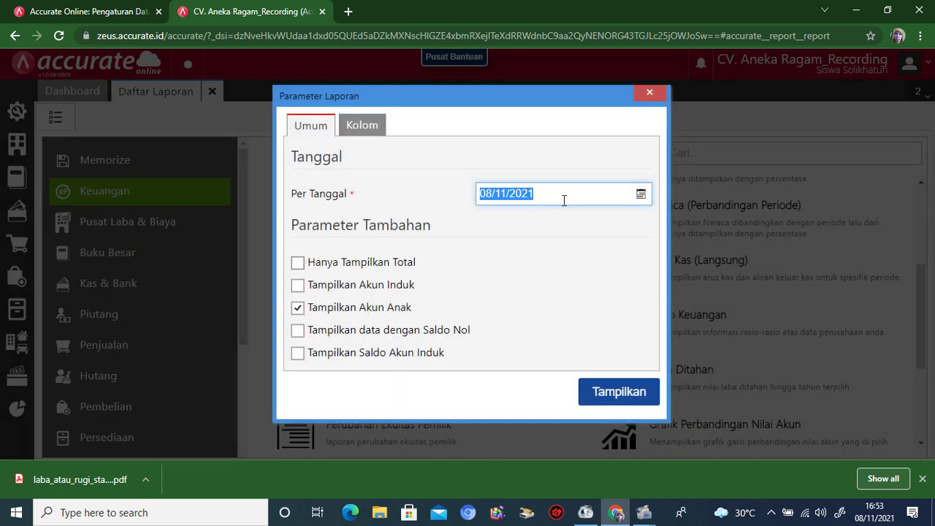
{"action": "type", "text": "31/"}
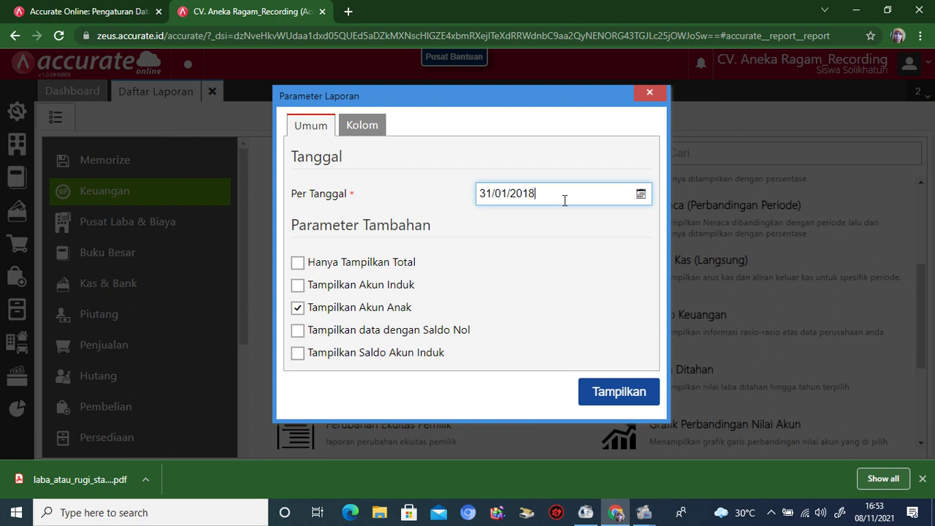
{"action": "left_click", "coordinate": [455, 332]}
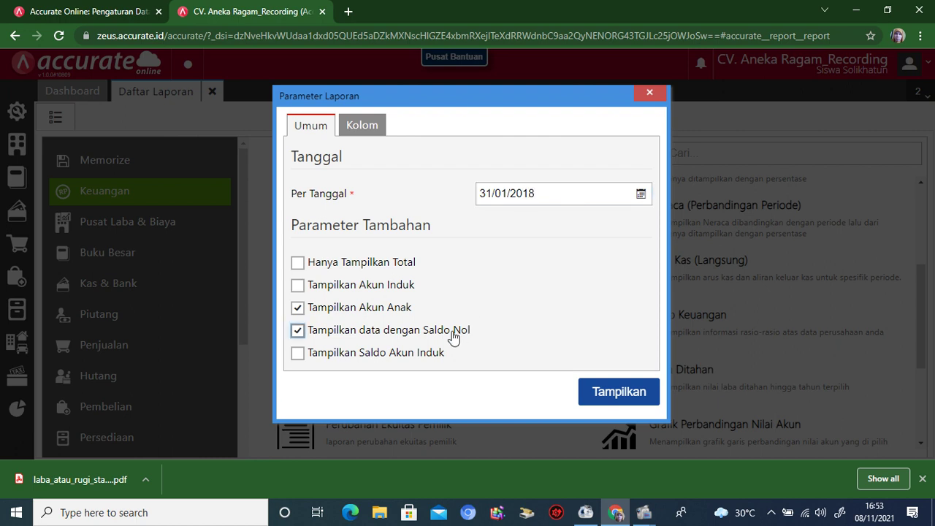
{"action": "left_click", "coordinate": [605, 396]}
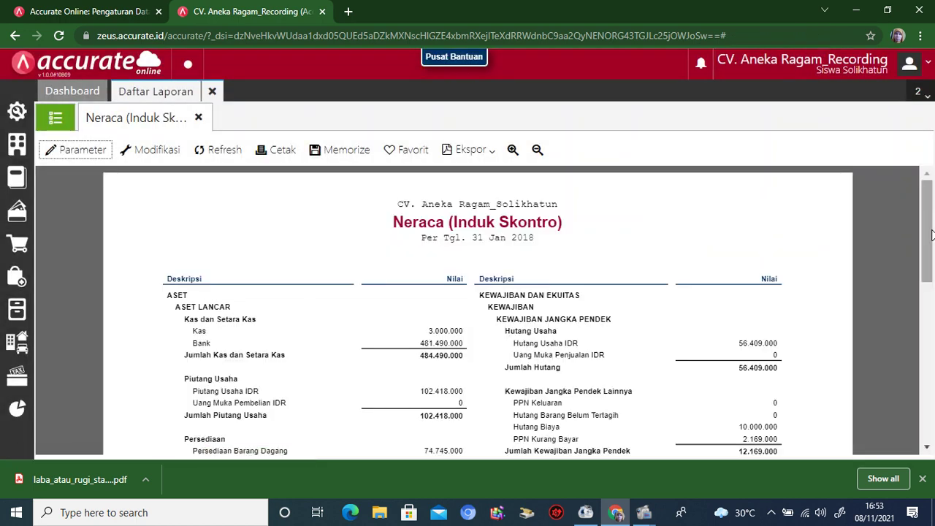
Check the equity section of the Induk Skontro balance sheet, export the report as PDF, and close the report list
{"action": "left_click_drag", "start_coordinate": [931, 234], "coordinate": [928, 330]}
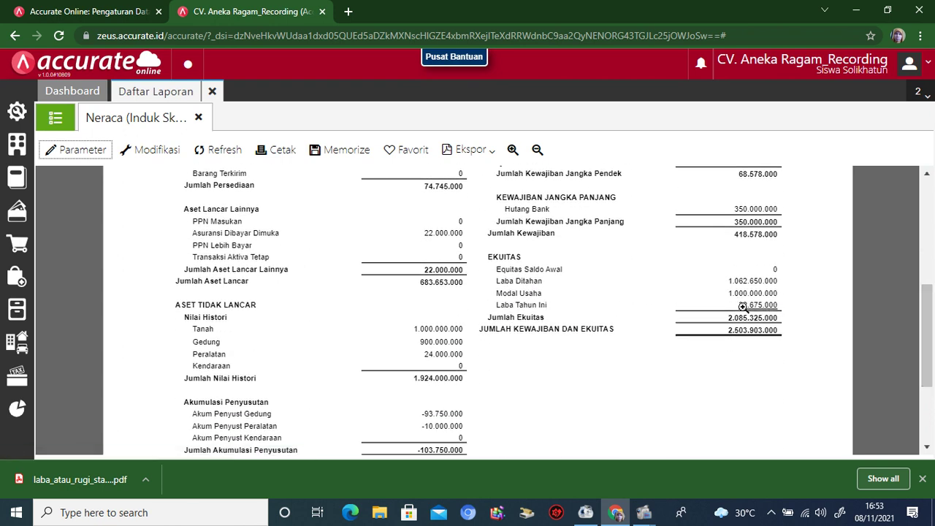
{"action": "left_click_drag", "start_coordinate": [924, 319], "coordinate": [920, 208]}
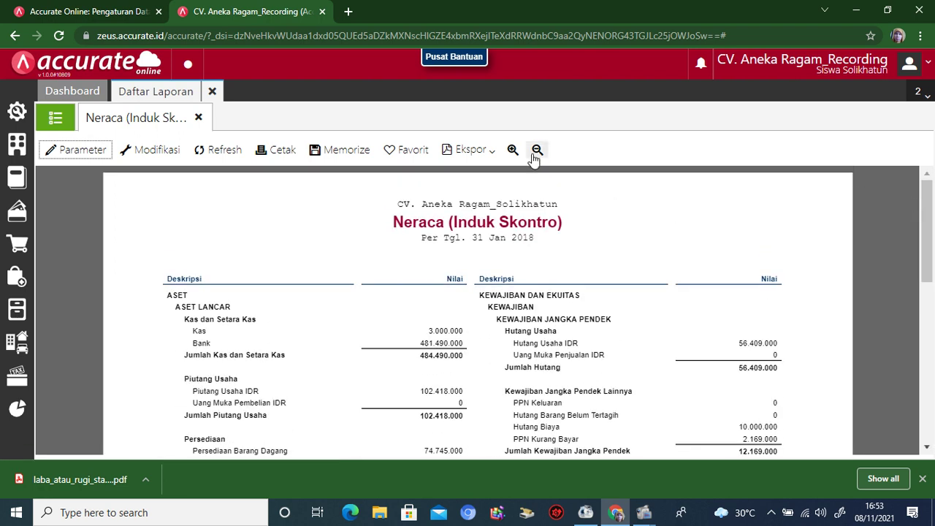
{"action": "left_click", "coordinate": [491, 149]}
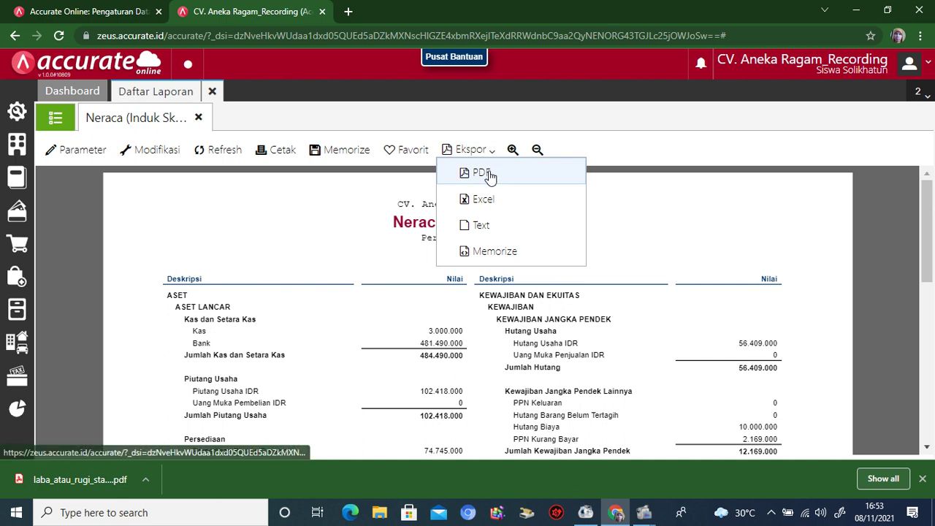
{"action": "left_click", "coordinate": [489, 176]}
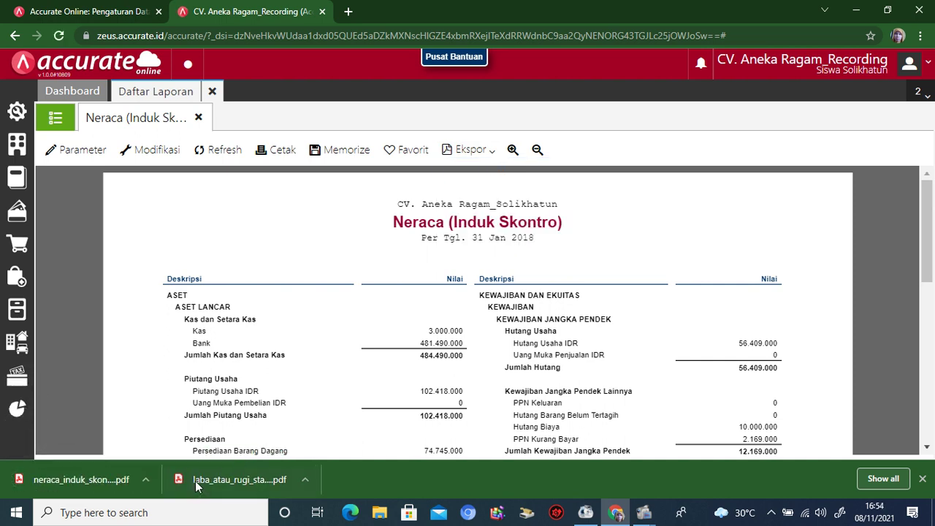
{"action": "left_click", "coordinate": [211, 90]}
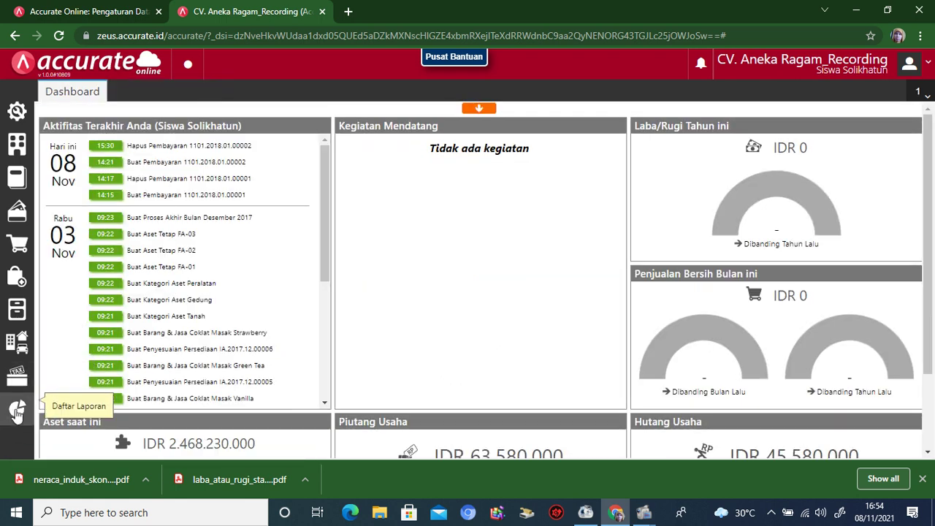
Reopen the report list and look through the reports available in the Kas & Bank category
{"action": "mouse_move", "coordinate": [17, 377]}
{"action": "left_click", "coordinate": [67, 333]}
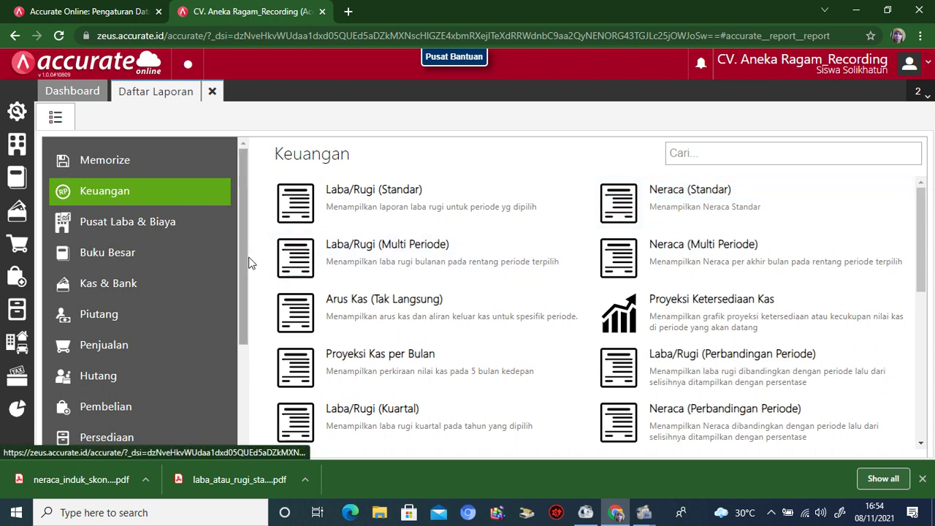
{"action": "left_click_drag", "start_coordinate": [243, 245], "coordinate": [235, 279]}
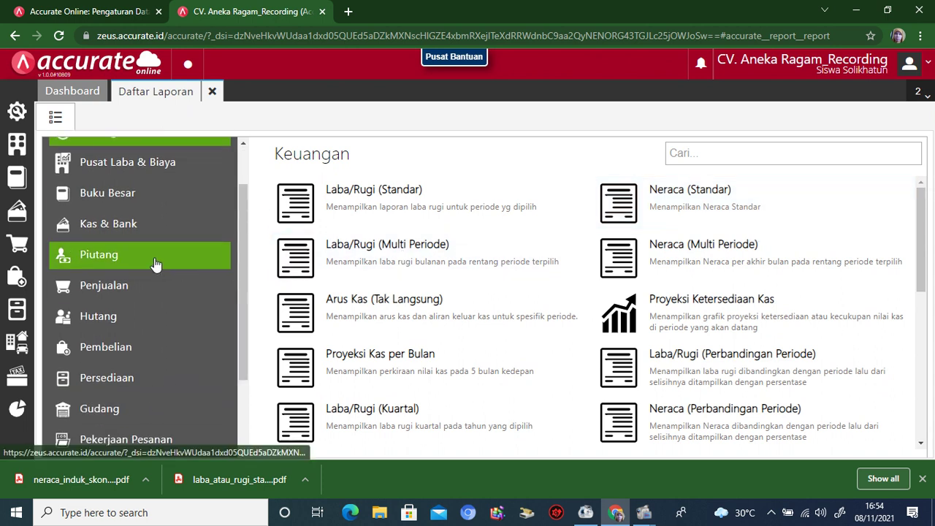
{"action": "left_click", "coordinate": [131, 230]}
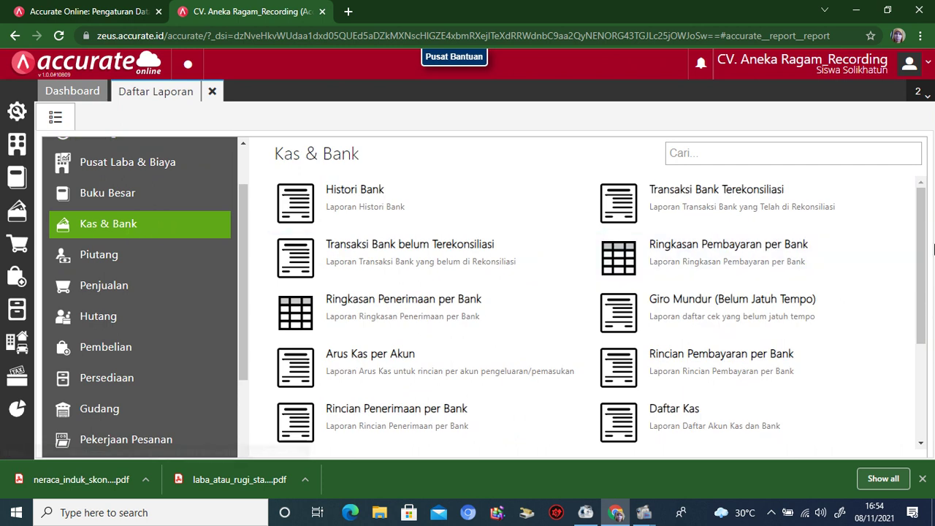
{"action": "left_click_drag", "start_coordinate": [923, 237], "coordinate": [921, 351]}
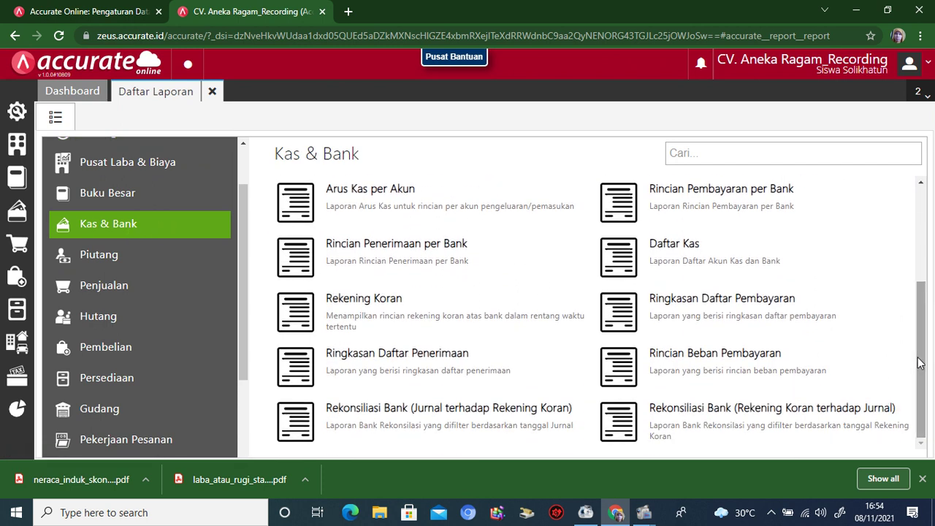
Open the downloaded Laba/Rugi (Standar) PDF in the browser and look over its contents
{"action": "left_click", "coordinate": [242, 479]}
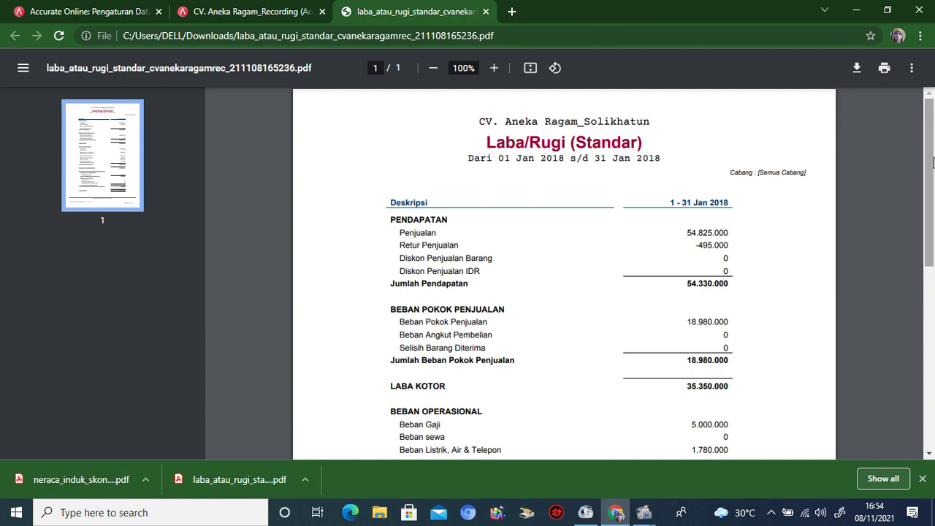
{"action": "left_click_drag", "start_coordinate": [927, 164], "coordinate": [887, 139]}
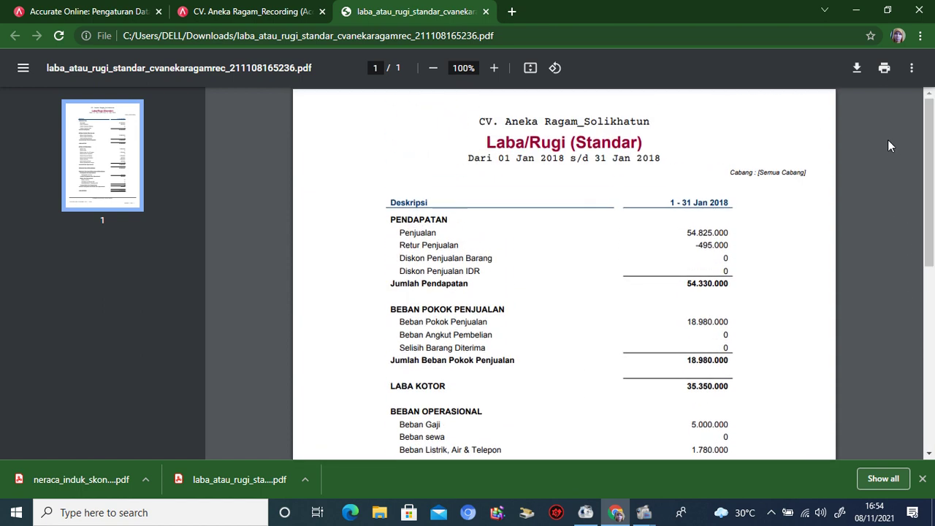